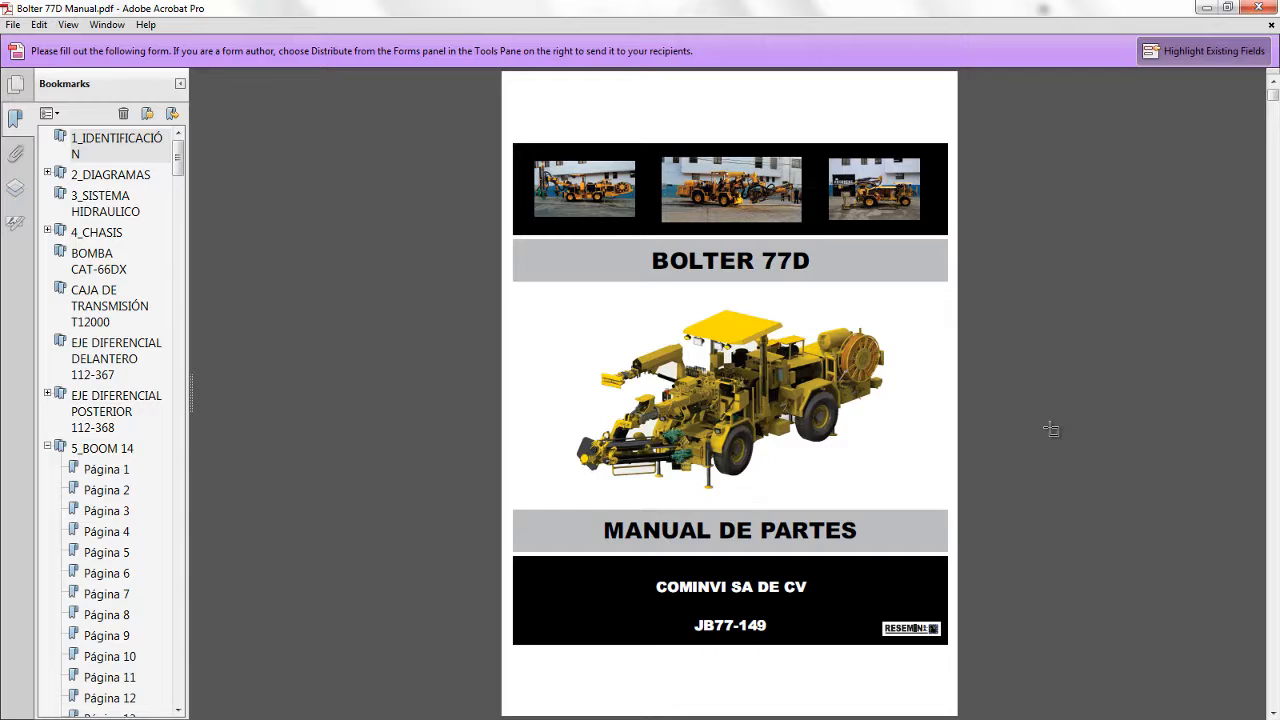
- Page through the Bolter 77D manual from the cover past the main components to the machine drawings in the DIAGRAMAS section
{"action": "scroll", "coordinate": [1051, 429], "scroll_direction": "down", "scroll_amount": 5}
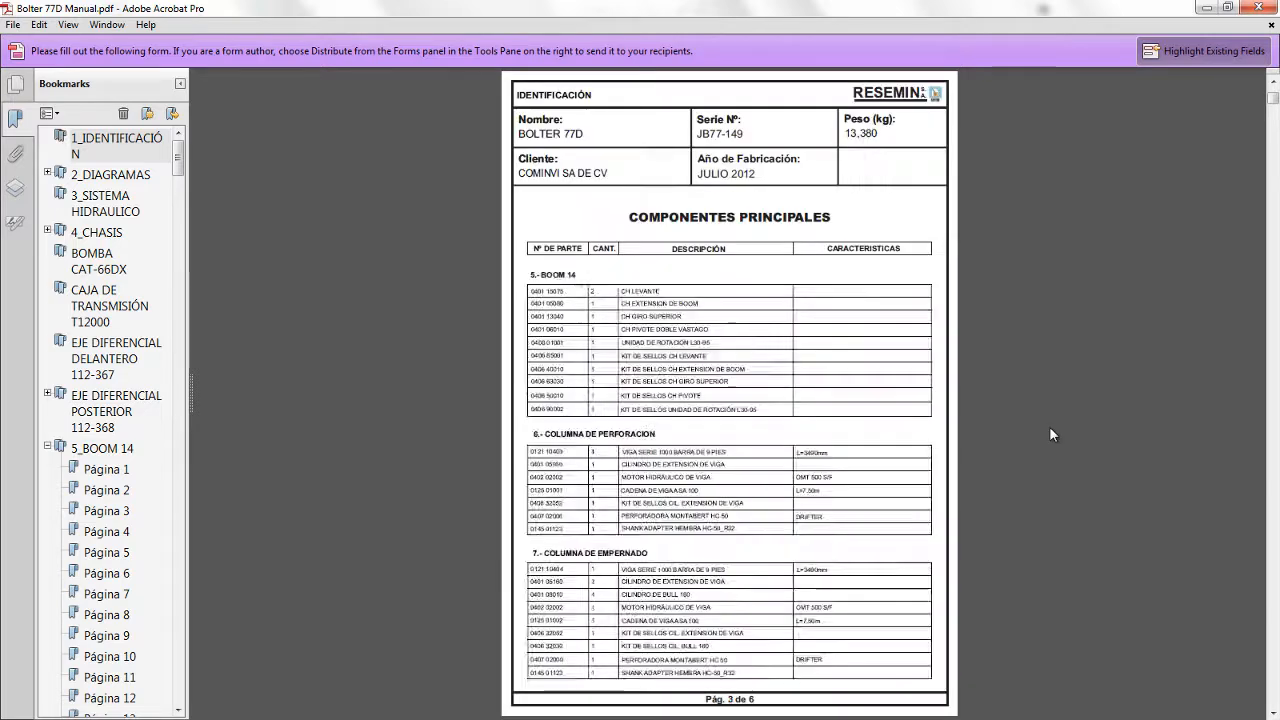
{"action": "scroll", "coordinate": [1051, 434], "scroll_direction": "down", "scroll_amount": 8}
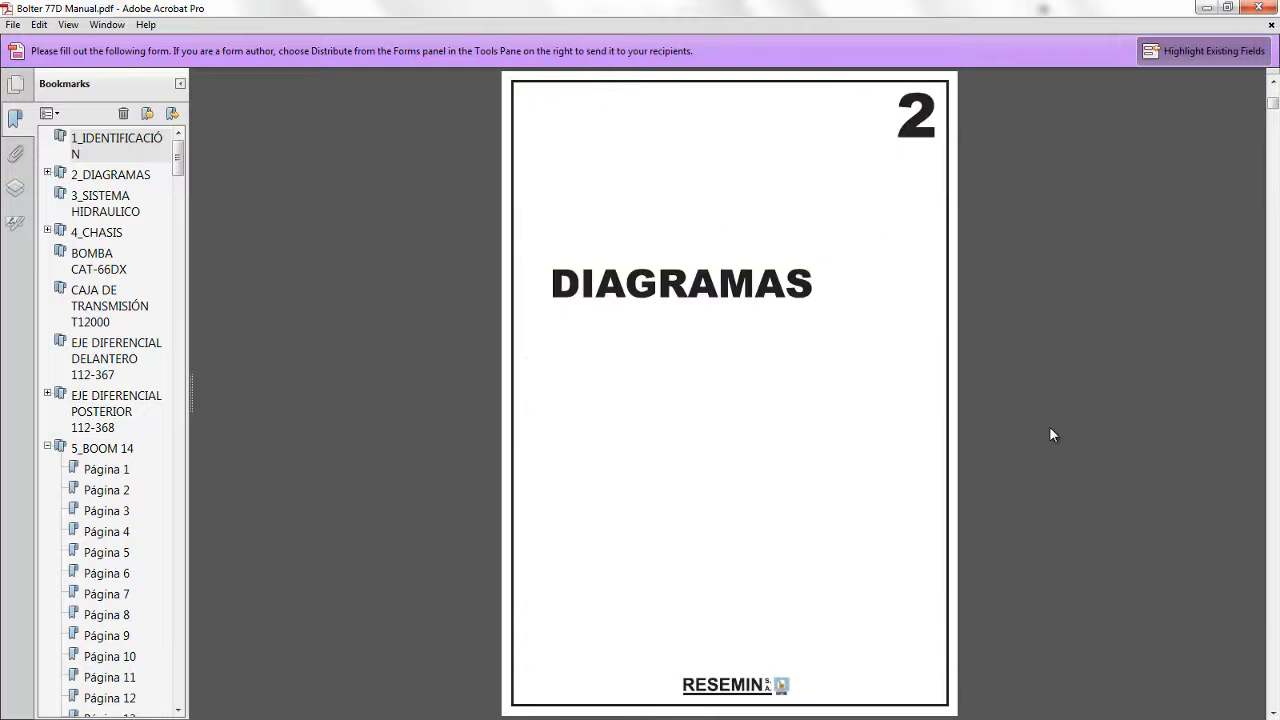
{"action": "scroll", "coordinate": [1049, 426], "scroll_direction": "down", "scroll_amount": 2}
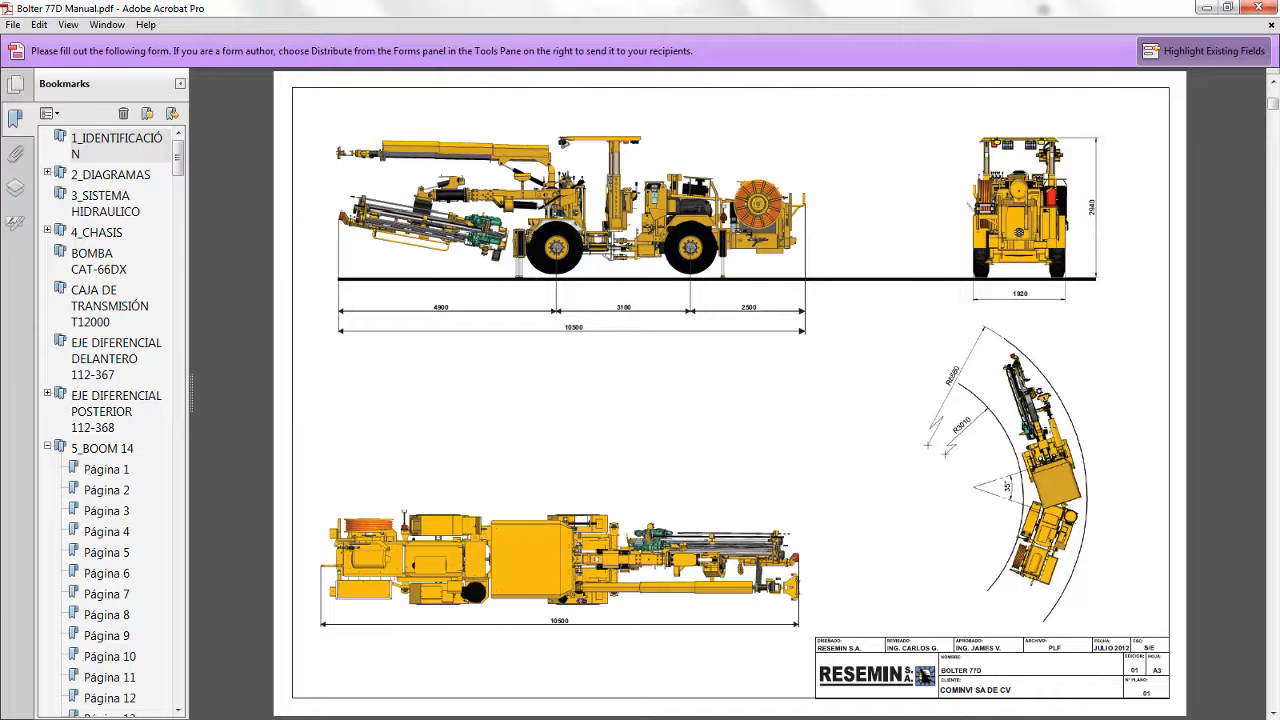
{"action": "scroll", "coordinate": [1049, 427], "scroll_direction": "down", "scroll_amount": 1}
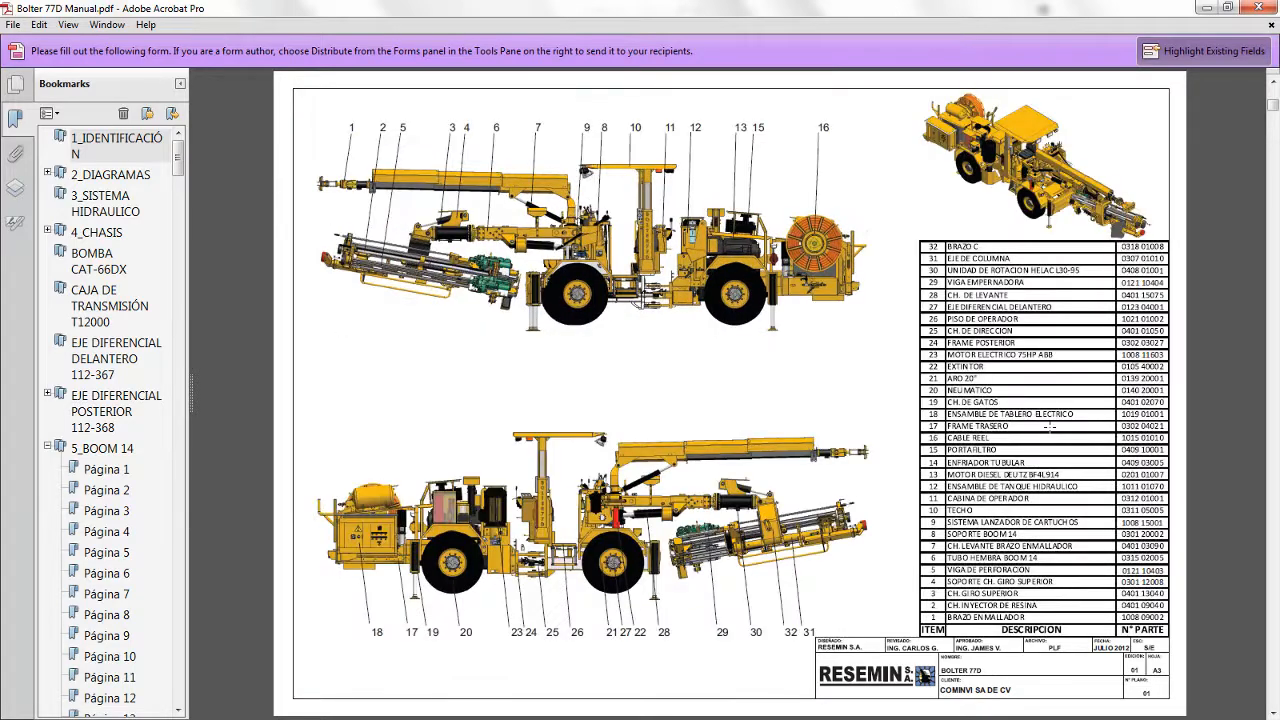
{"action": "scroll", "coordinate": [1049, 427], "scroll_direction": "down", "scroll_amount": 1}
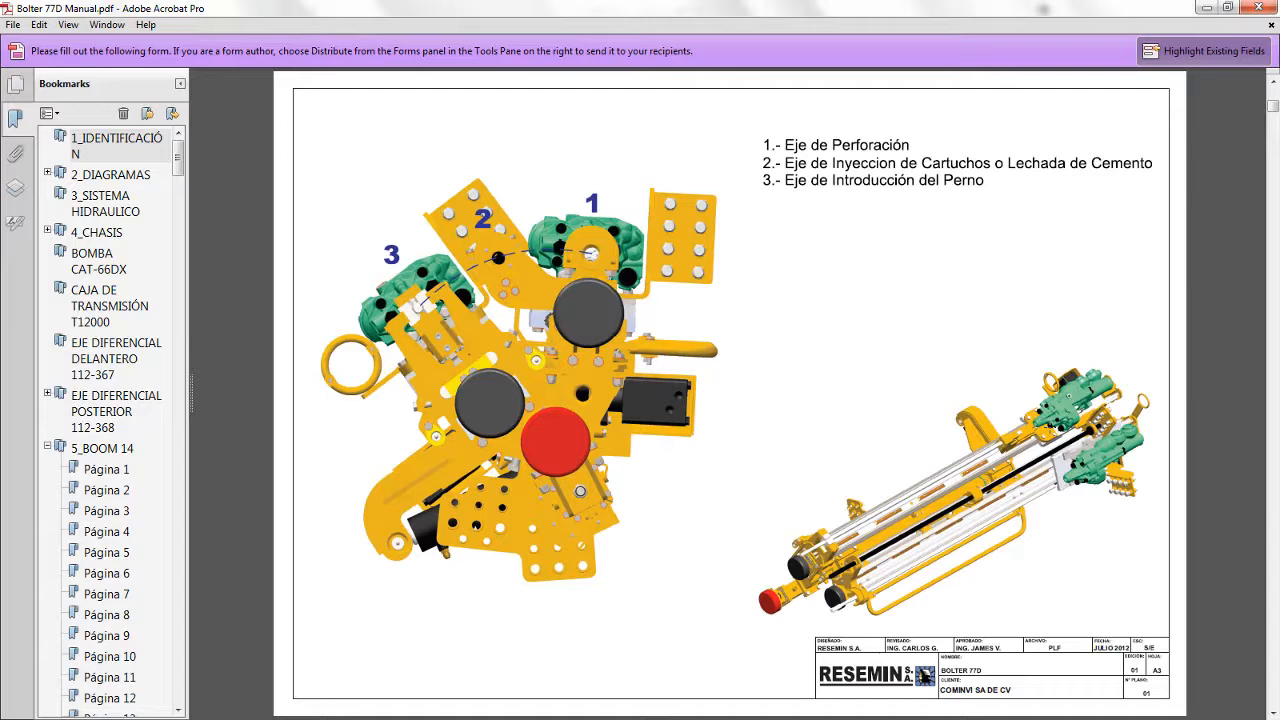
- Go to the 5_BOOM 14 section of the manual, fit the page in view and browse to the ENSAMBLE DE BOOM 14 page
{"action": "left_click", "coordinate": [96, 461]}
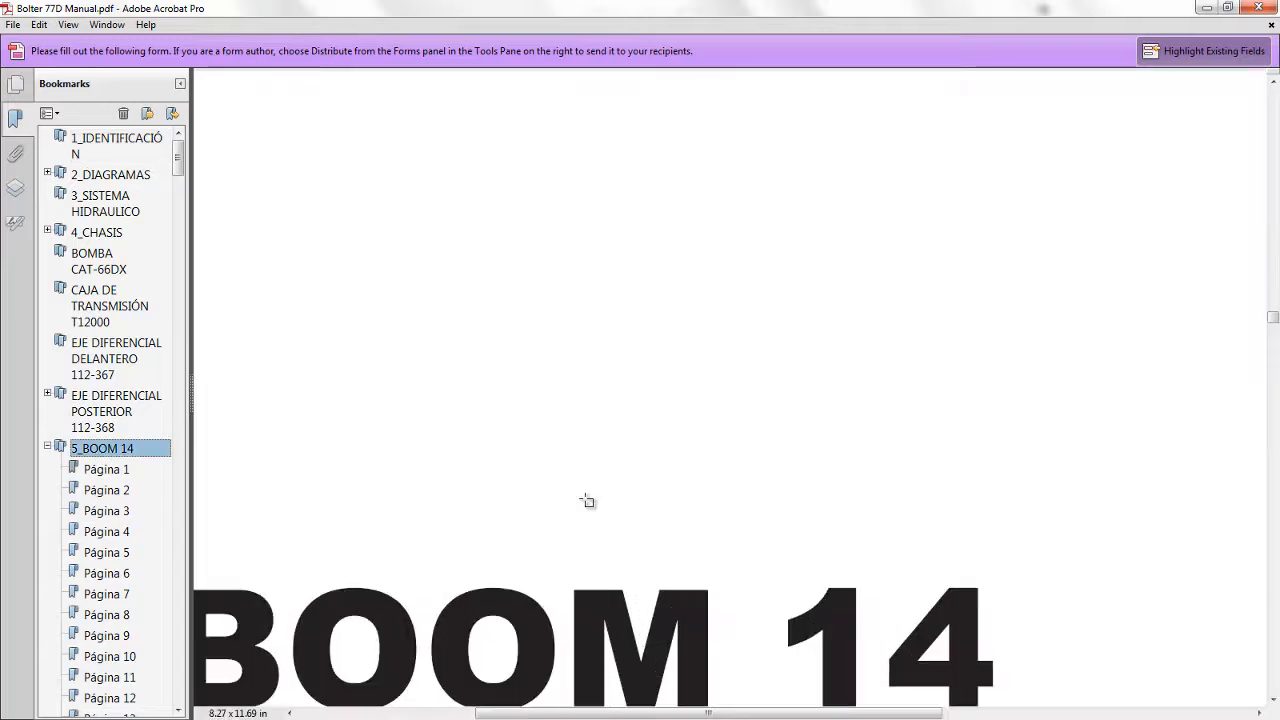
{"action": "scroll", "coordinate": [588, 502], "scroll_direction": "down", "scroll_amount": 2, "text": "ctrl"}
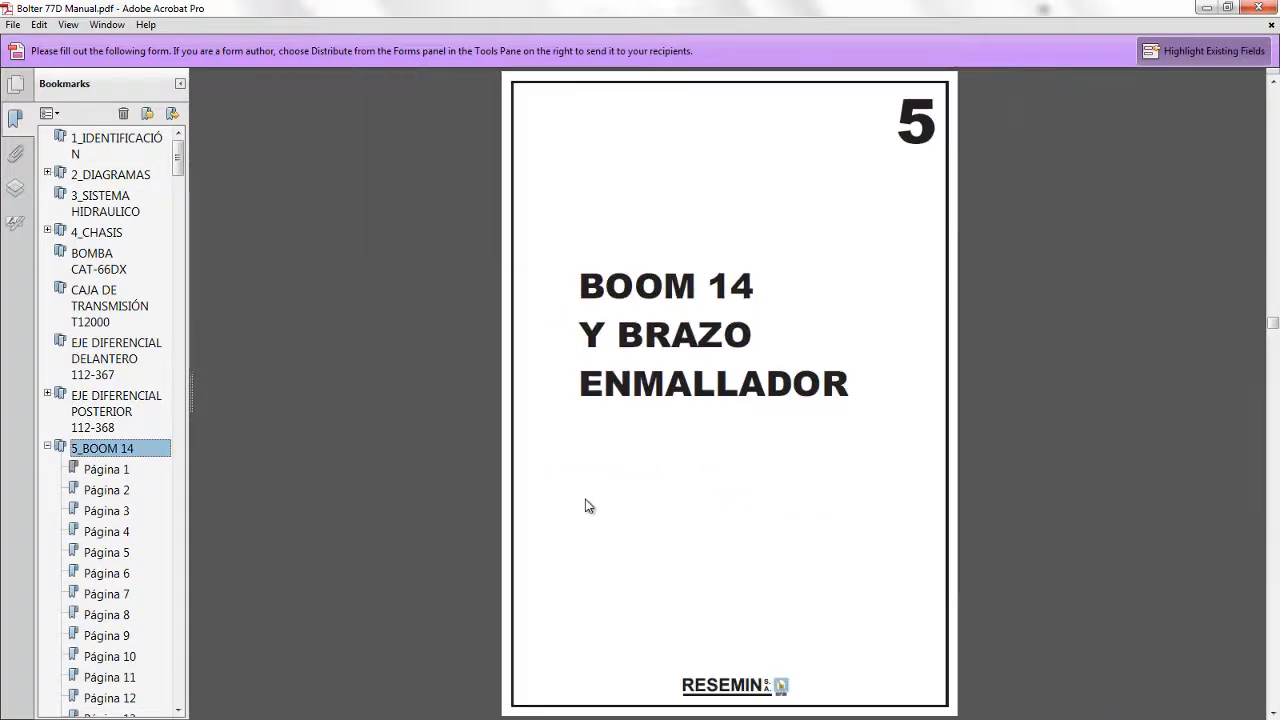
{"action": "scroll", "coordinate": [588, 504], "scroll_direction": "down", "scroll_amount": 1}
{"action": "scroll", "coordinate": [588, 505], "scroll_direction": "down", "scroll_amount": 1}
{"action": "scroll", "coordinate": [587, 501], "scroll_direction": "down", "scroll_amount": 1}
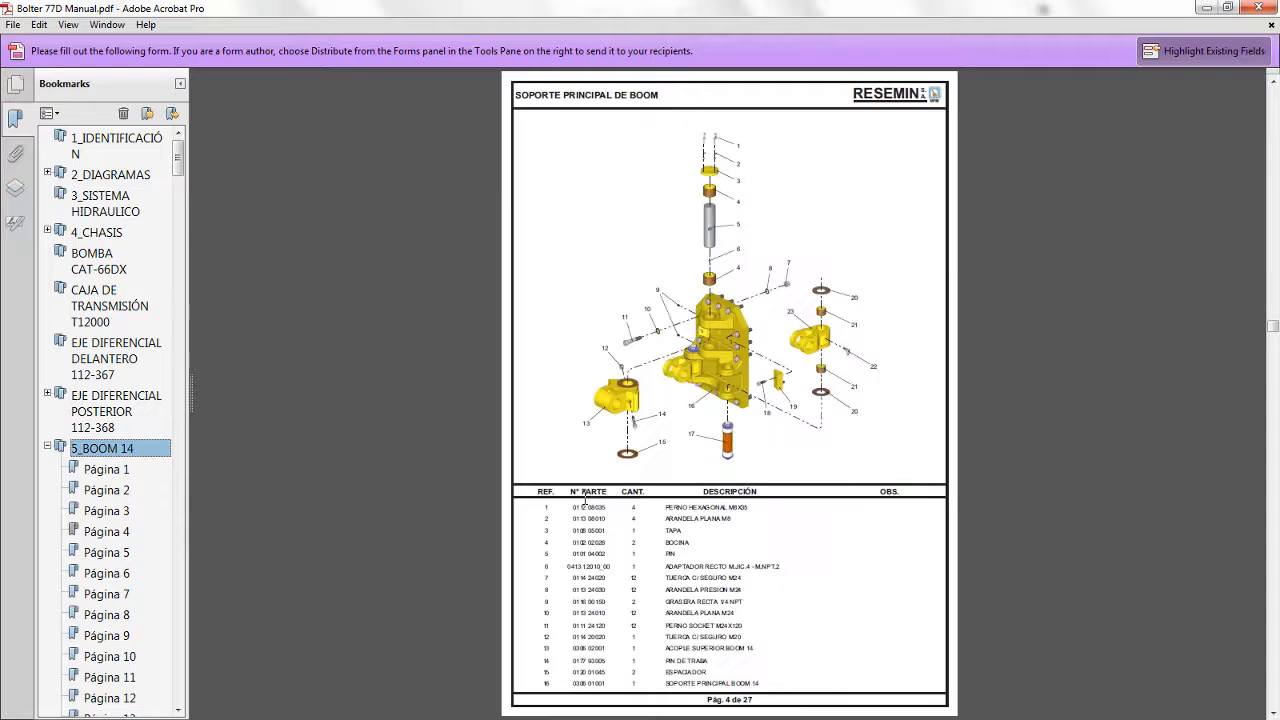
{"action": "scroll", "coordinate": [587, 501], "scroll_direction": "down", "scroll_amount": 1}
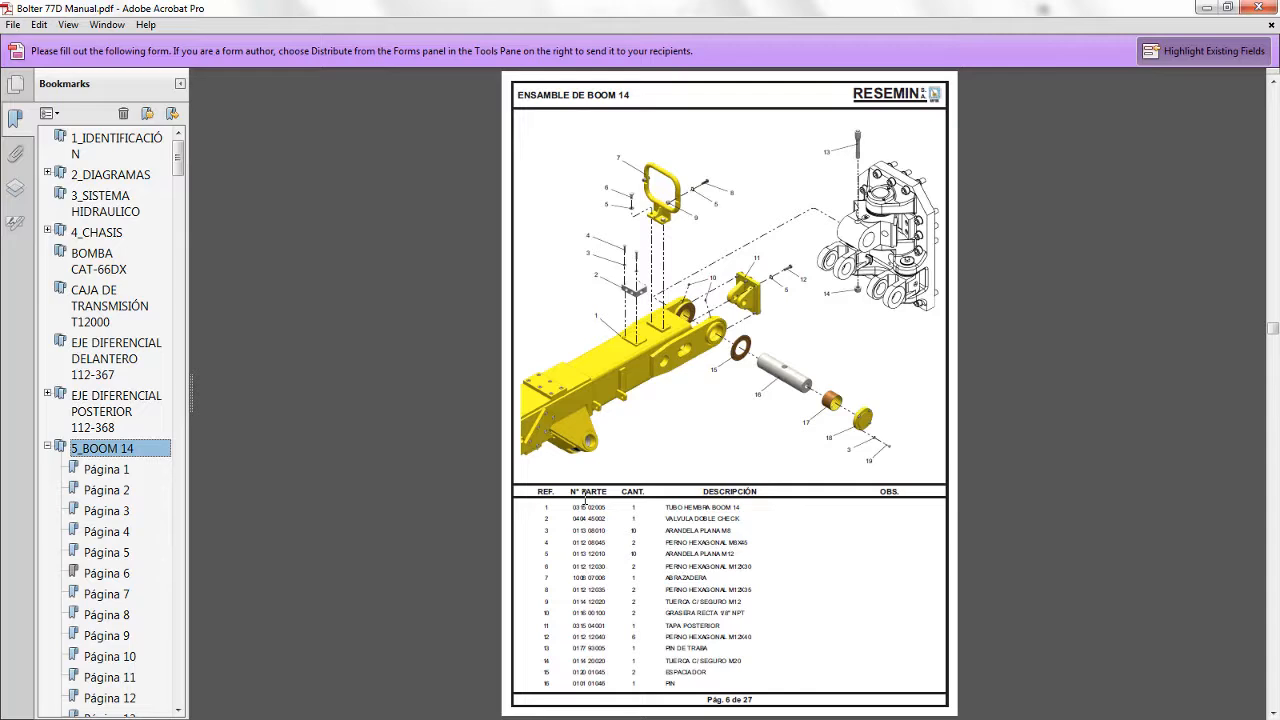
- Switch to the SolidWorks Composer page in the browser and examine the 3D machine from the opposite side, close up
{"action": "key", "text": "super+Tab"}
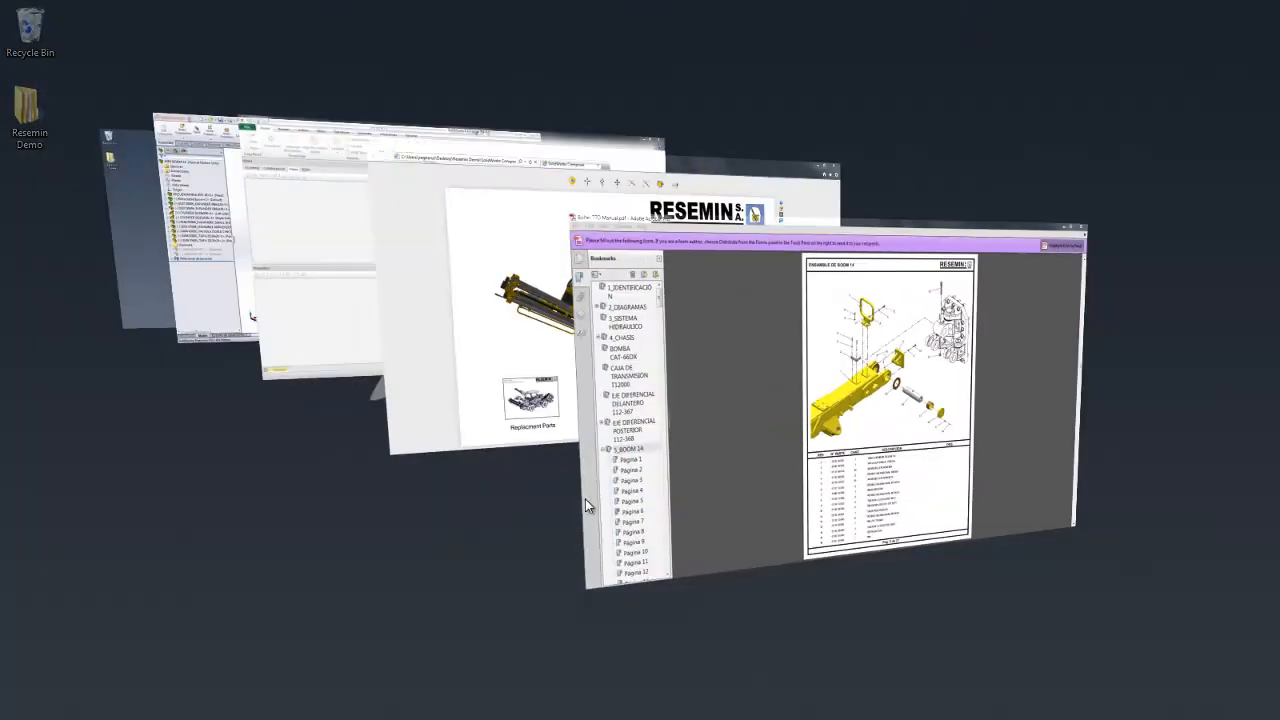
{"action": "key", "text": "super+Tab"}
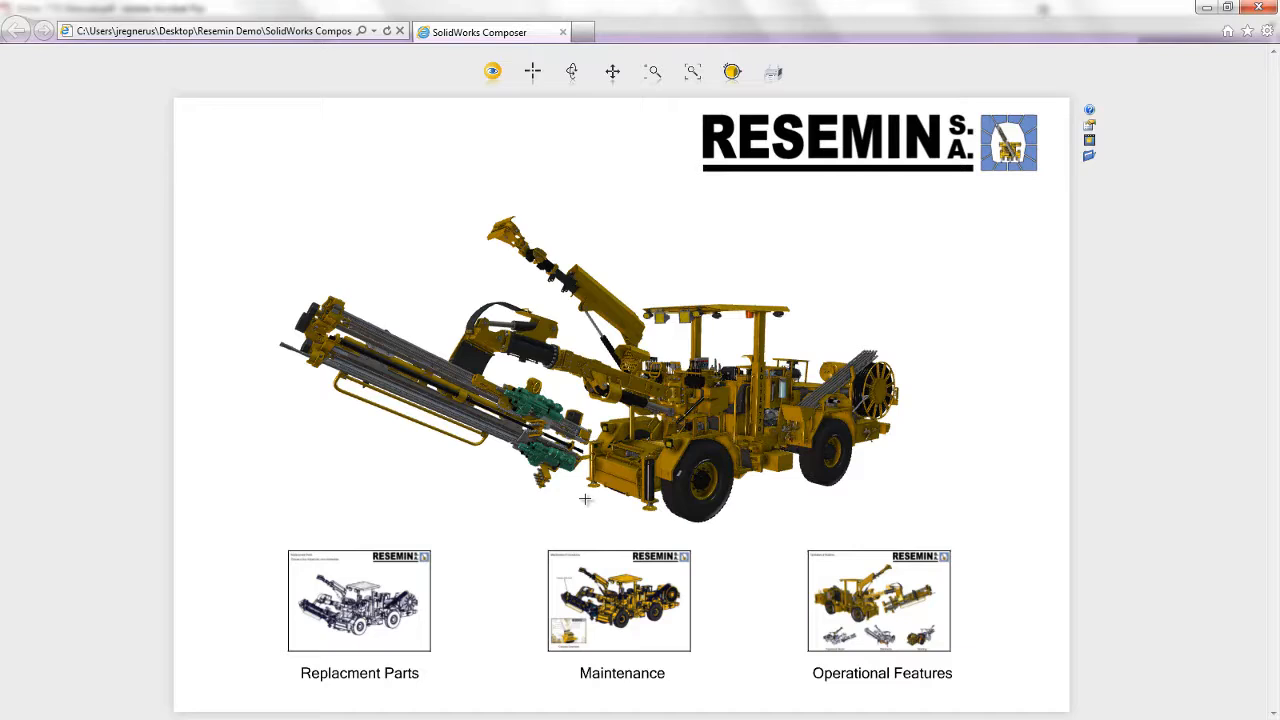
{"action": "left_click_drag", "start_coordinate": [336, 482], "coordinate": [493, 497]}
{"action": "scroll", "coordinate": [497, 500], "scroll_direction": "up", "scroll_amount": 5}
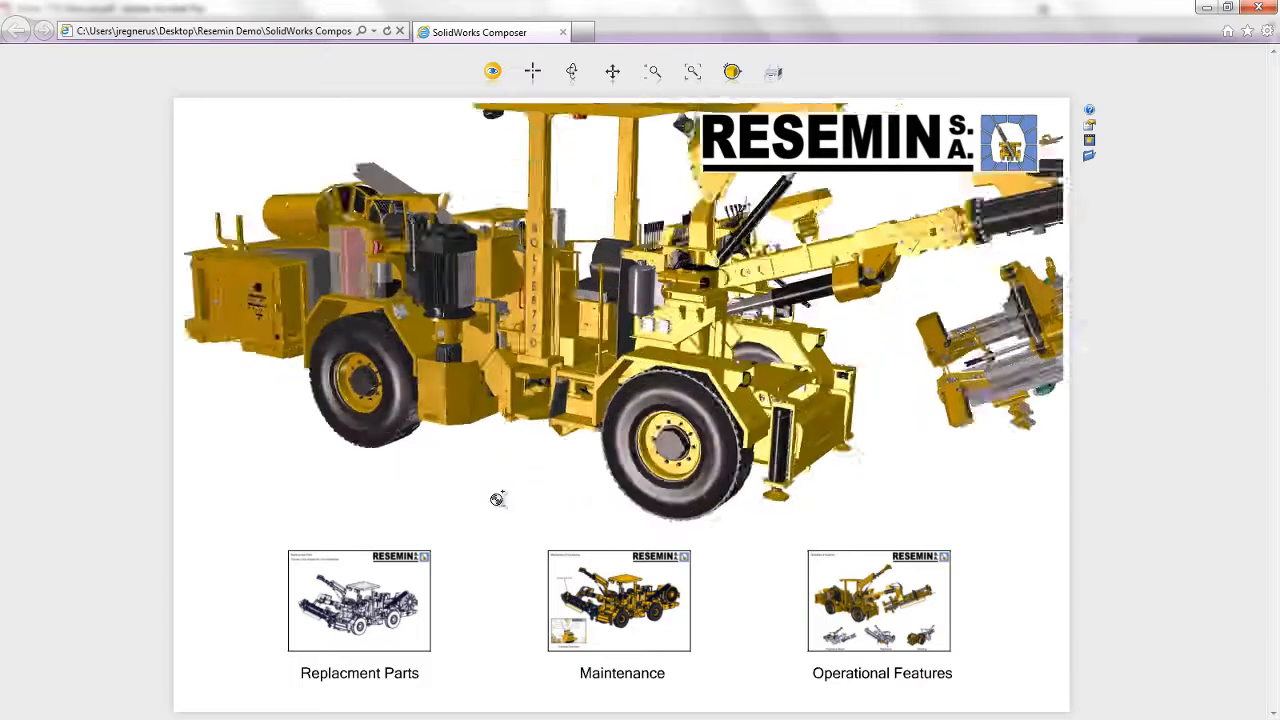
{"action": "middle_click_drag", "start_coordinate": [566, 466], "coordinate": [398, 488]}
{"action": "mouse_move", "coordinate": [889, 434]}
{"action": "left_mouse_down"}
{"action": "mouse_move", "coordinate": [865, 451]}
{"action": "mouse_move", "coordinate": [886, 434]}
{"action": "left_mouse_up"}
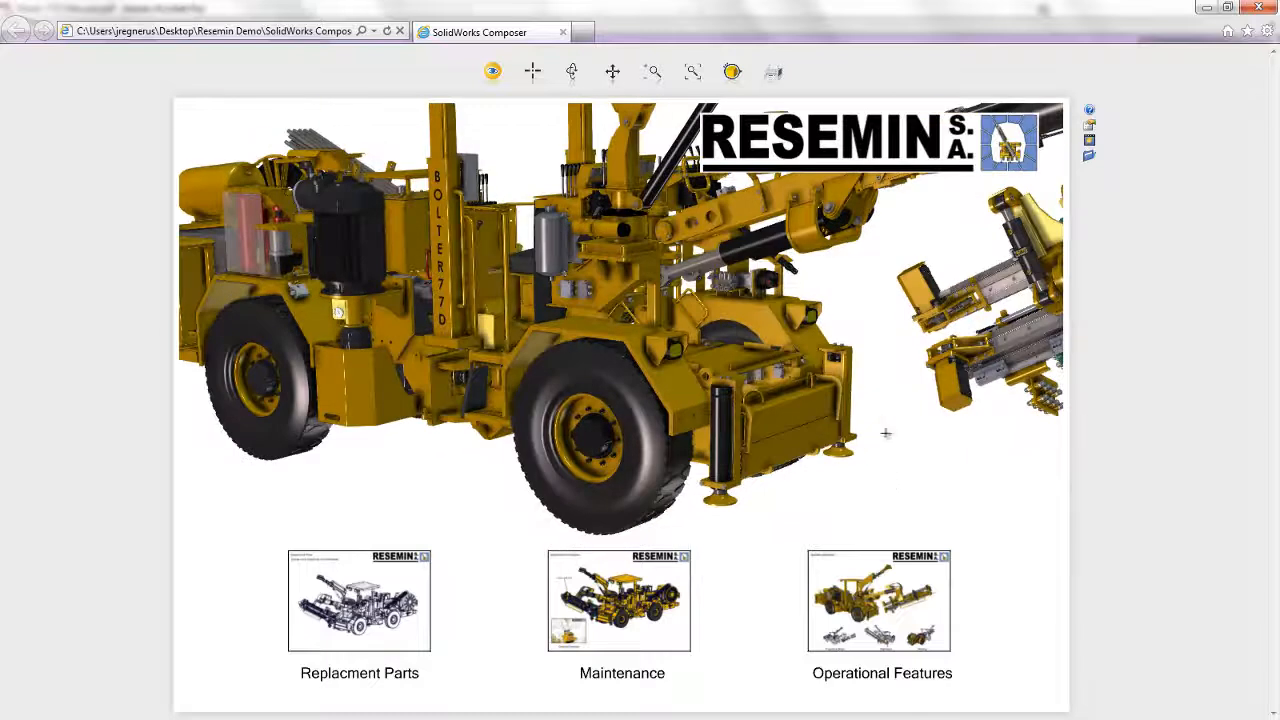
{"action": "left_click_drag", "start_coordinate": [830, 335], "coordinate": [797, 283]}
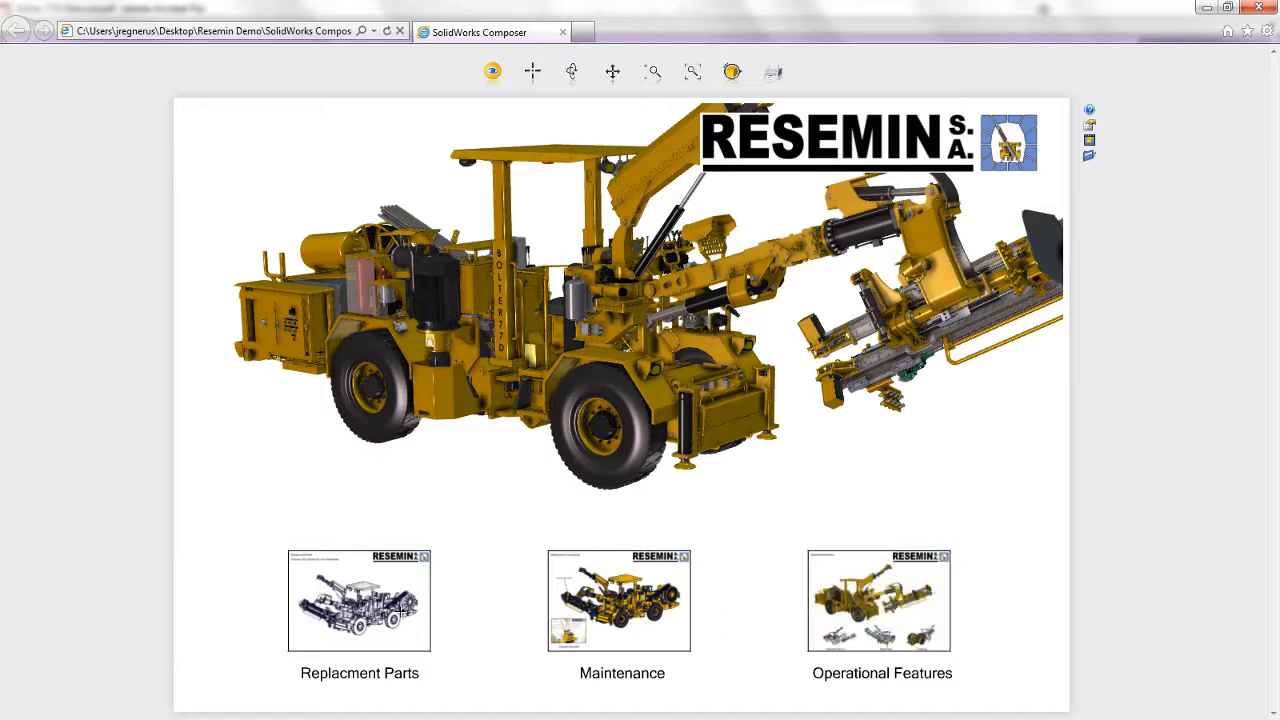
- Open the replacement parts view, turn the machine around and open the drill subsystem's exploded view
{"action": "left_click", "coordinate": [345, 605]}
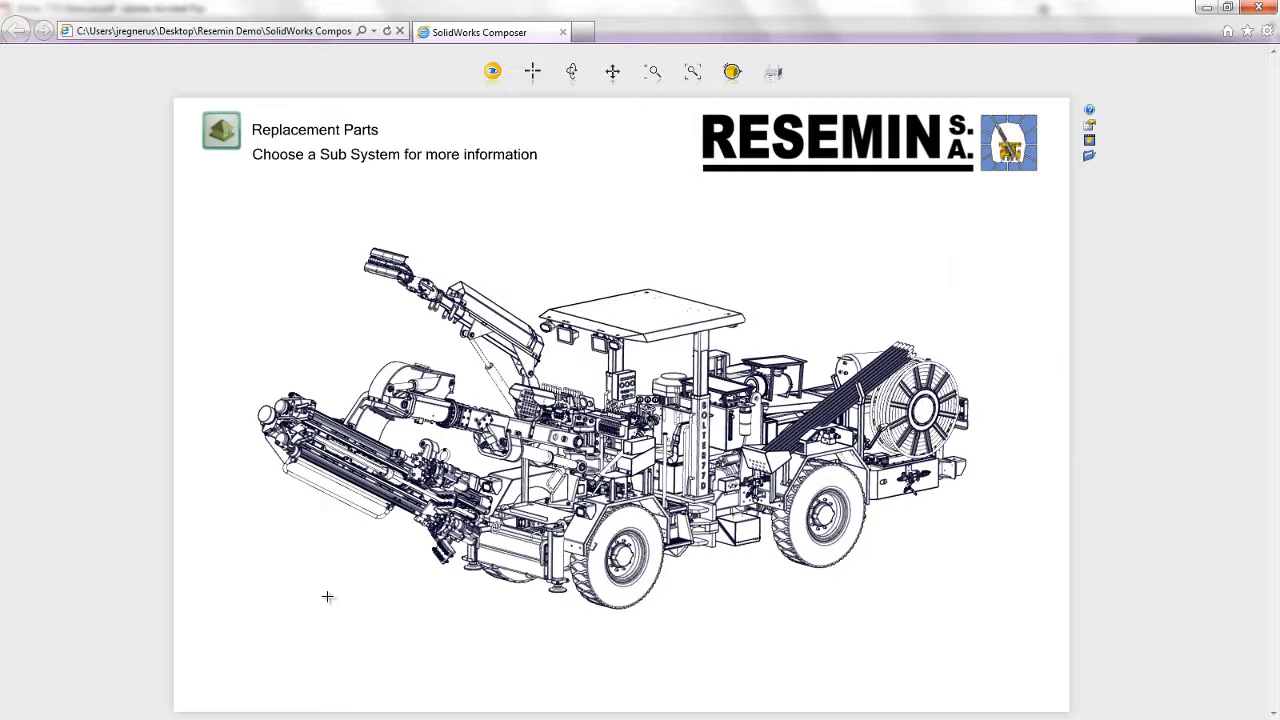
{"action": "left_click_drag", "start_coordinate": [324, 594], "coordinate": [448, 613]}
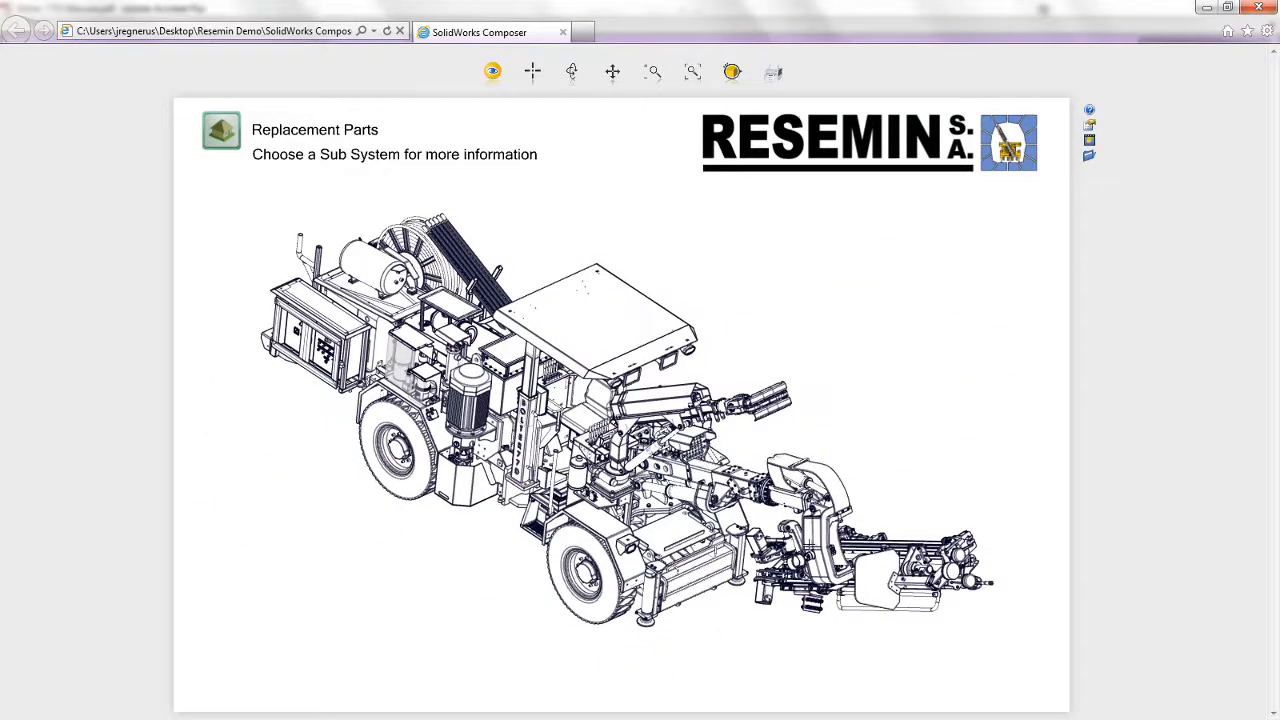
{"action": "left_click", "coordinate": [815, 537]}
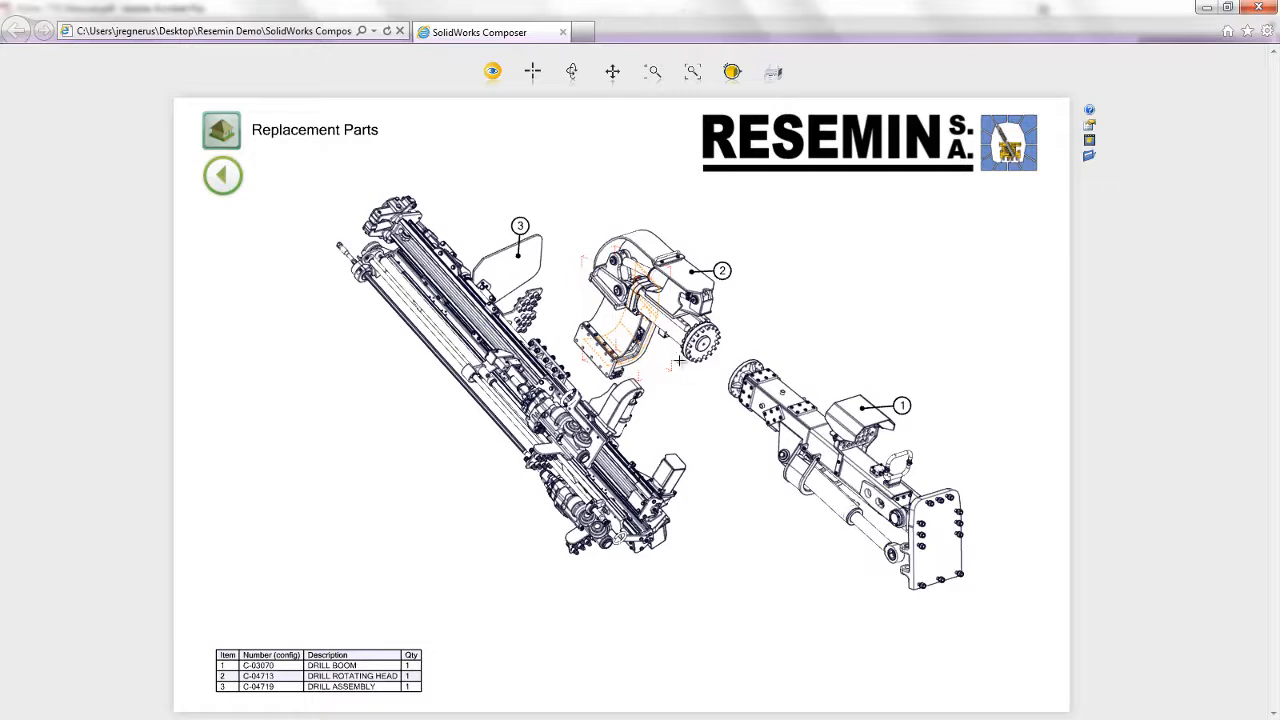
- Open the Drill Rotating Head breakdown, bring up item 7's Expander Pin part page and inspect the pin in 3D
{"action": "left_click", "coordinate": [667, 302]}
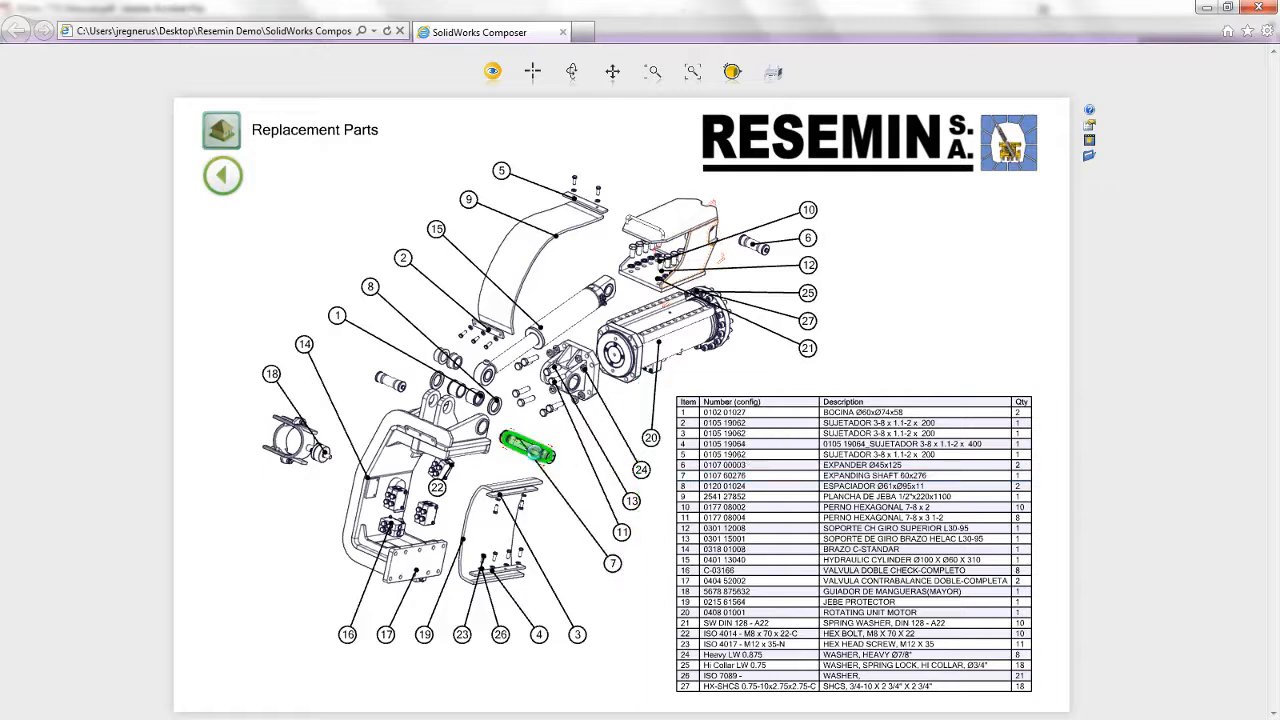
{"action": "left_click", "coordinate": [532, 450]}
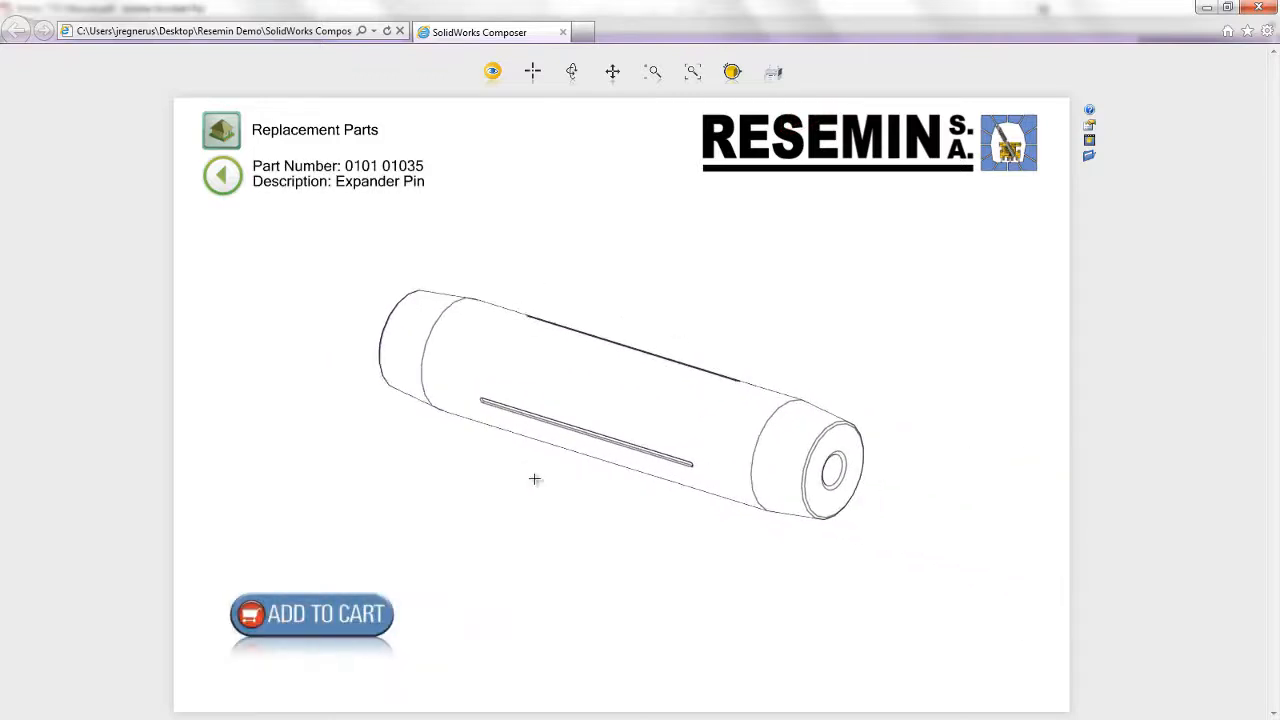
{"action": "left_click_drag", "start_coordinate": [654, 514], "coordinate": [410, 485]}
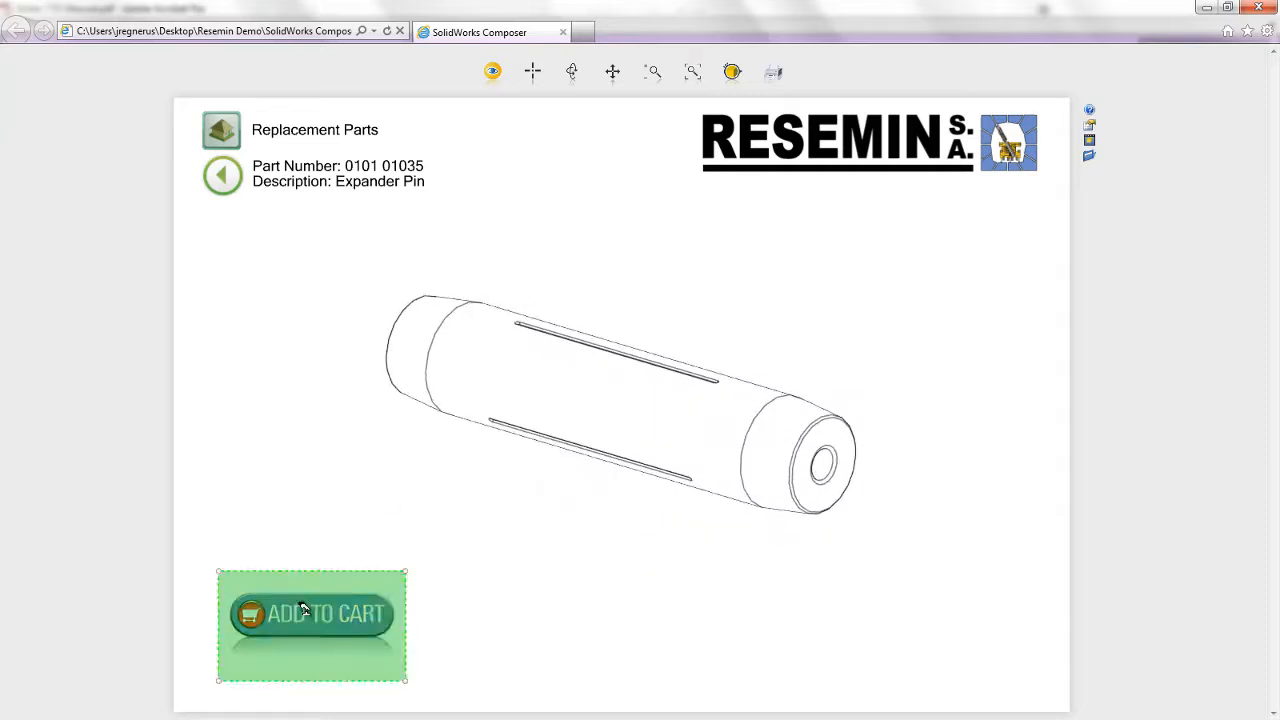
- Return to the home view, open the Maintenance section's Controls Overview to examine the control levers, and go back to the maintenance procedures
{"action": "left_click", "coordinate": [226, 132]}
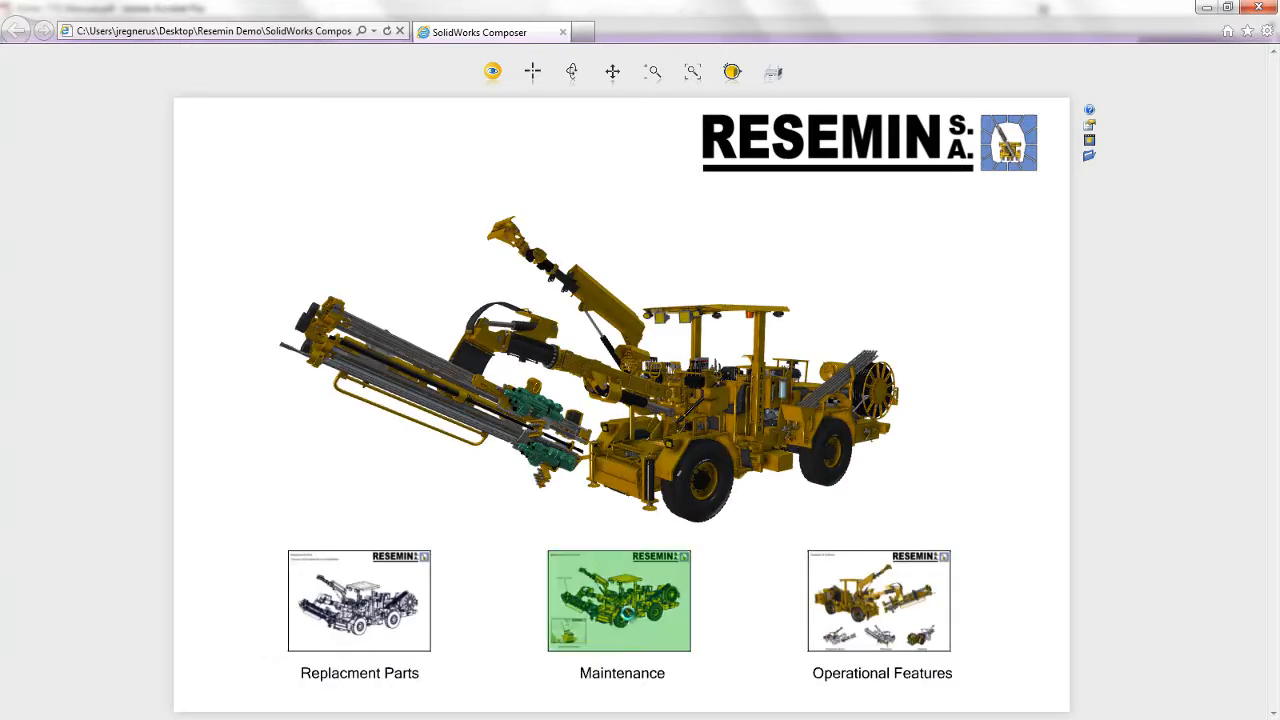
{"action": "left_click", "coordinate": [628, 612]}
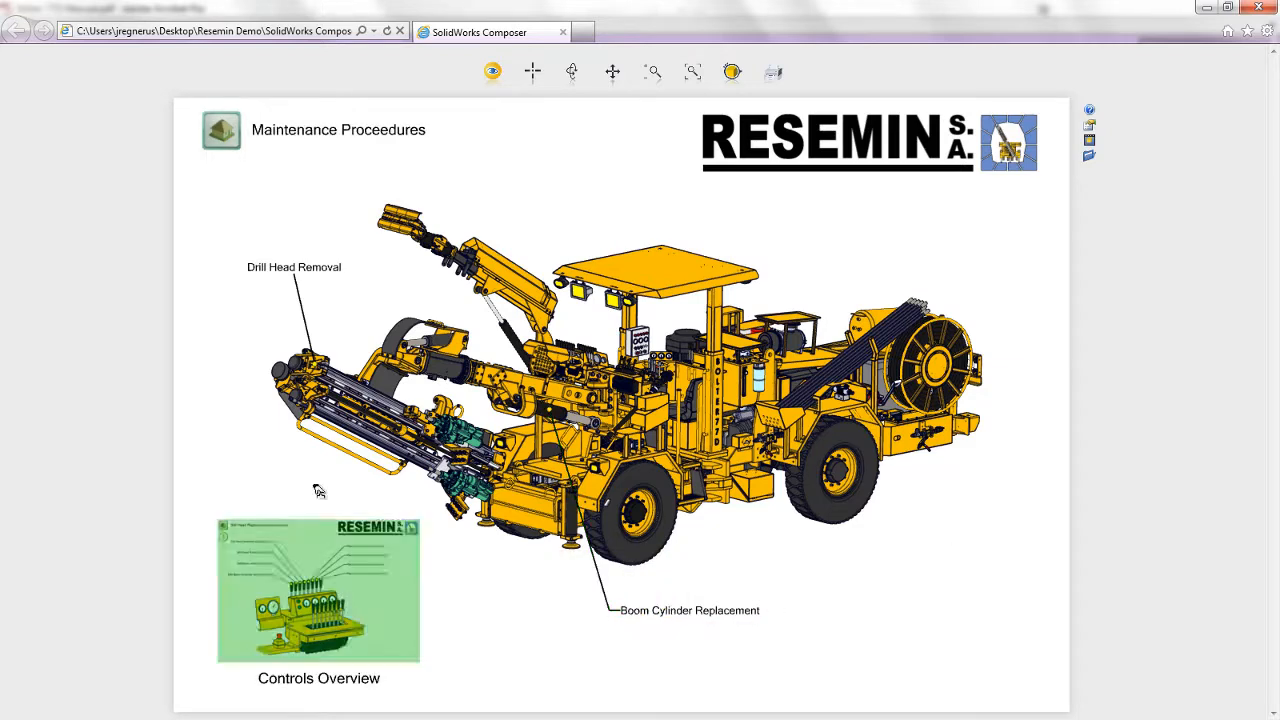
{"action": "left_click", "coordinate": [300, 588]}
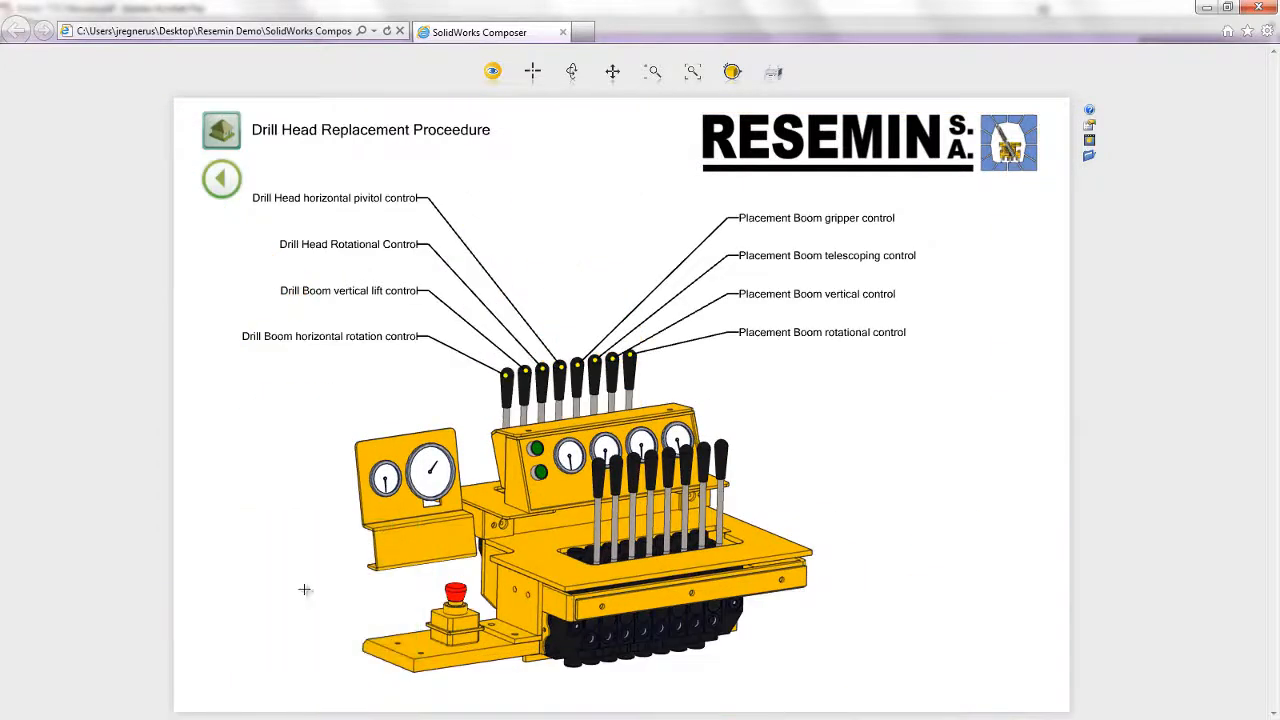
{"action": "middle_click_drag", "start_coordinate": [373, 475], "coordinate": [376, 503]}
{"action": "left_click", "coordinate": [222, 182]}
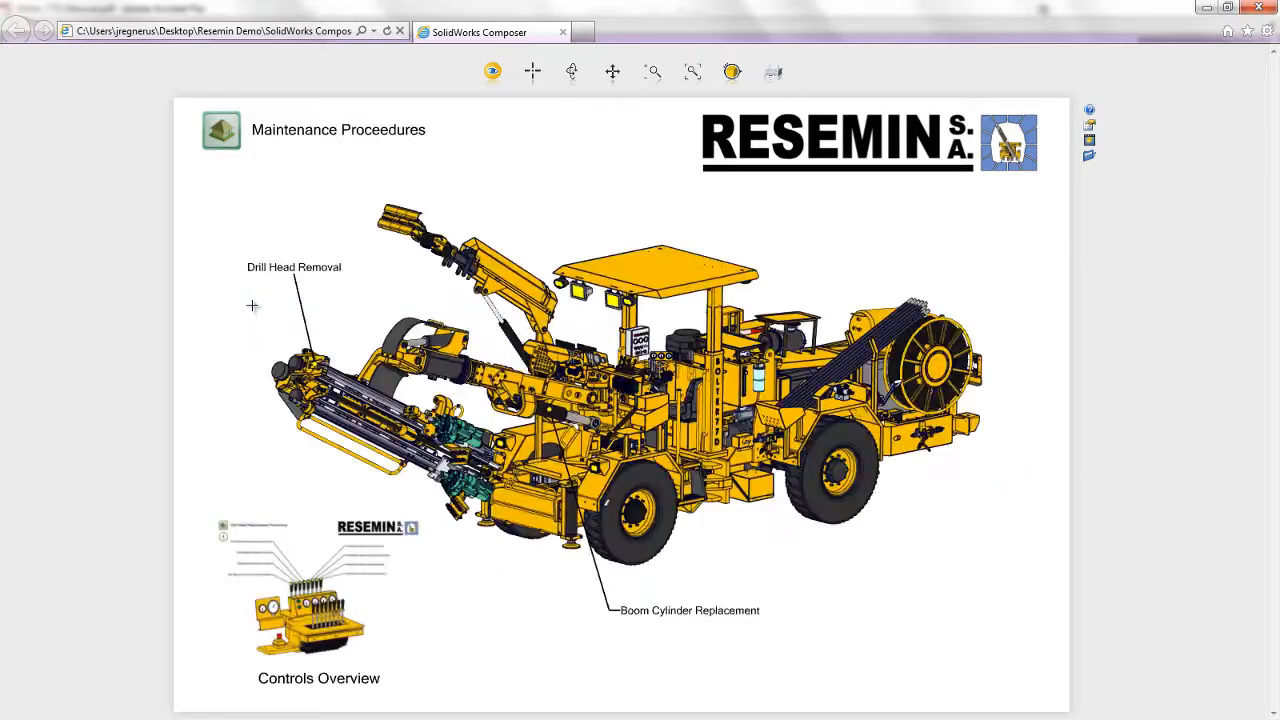
- Open the Drill Head Removal procedure and advance through its stages to the removal of the Expander Pin retainer caps
{"action": "left_click", "coordinate": [342, 395]}
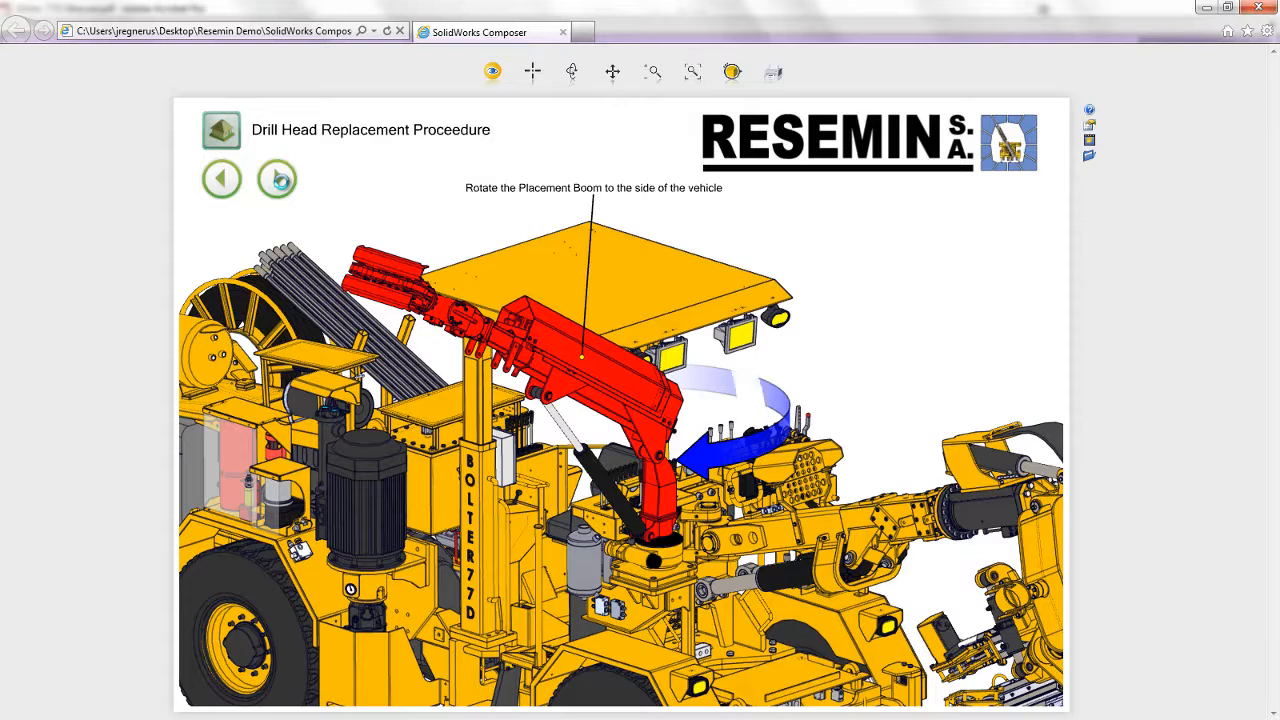
{"action": "left_click", "coordinate": [280, 180]}
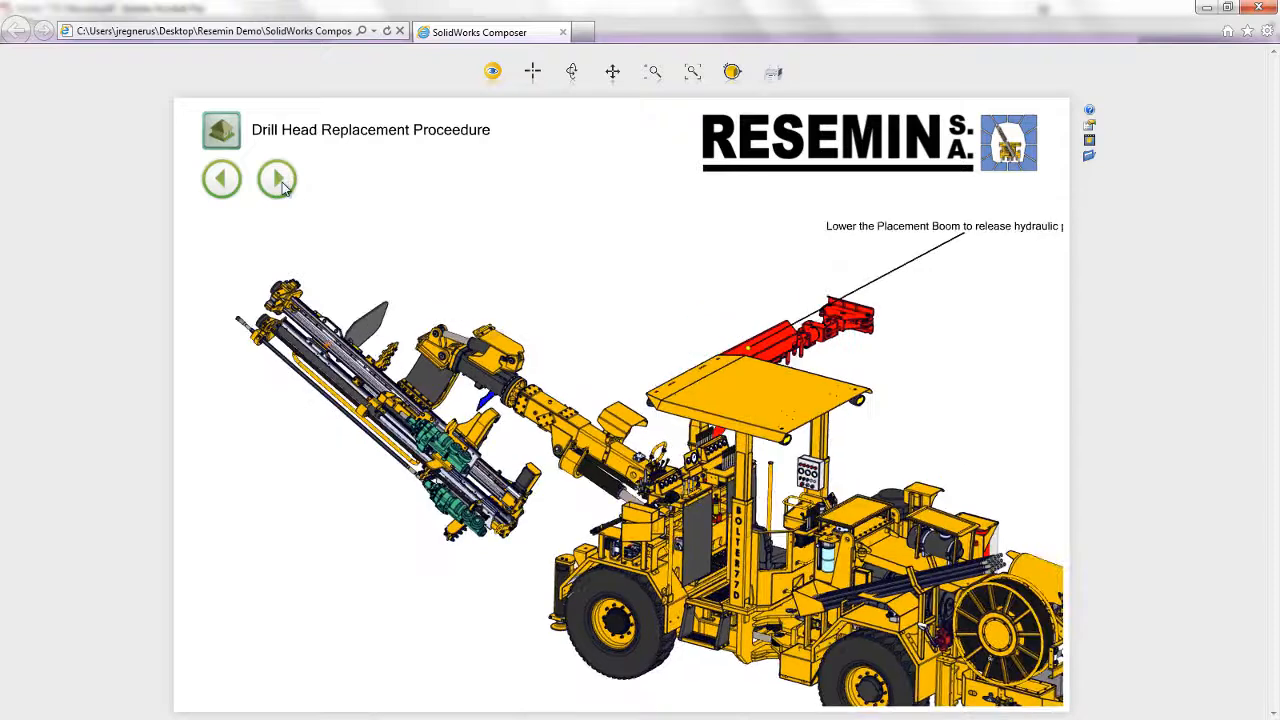
{"action": "left_click", "coordinate": [281, 182]}
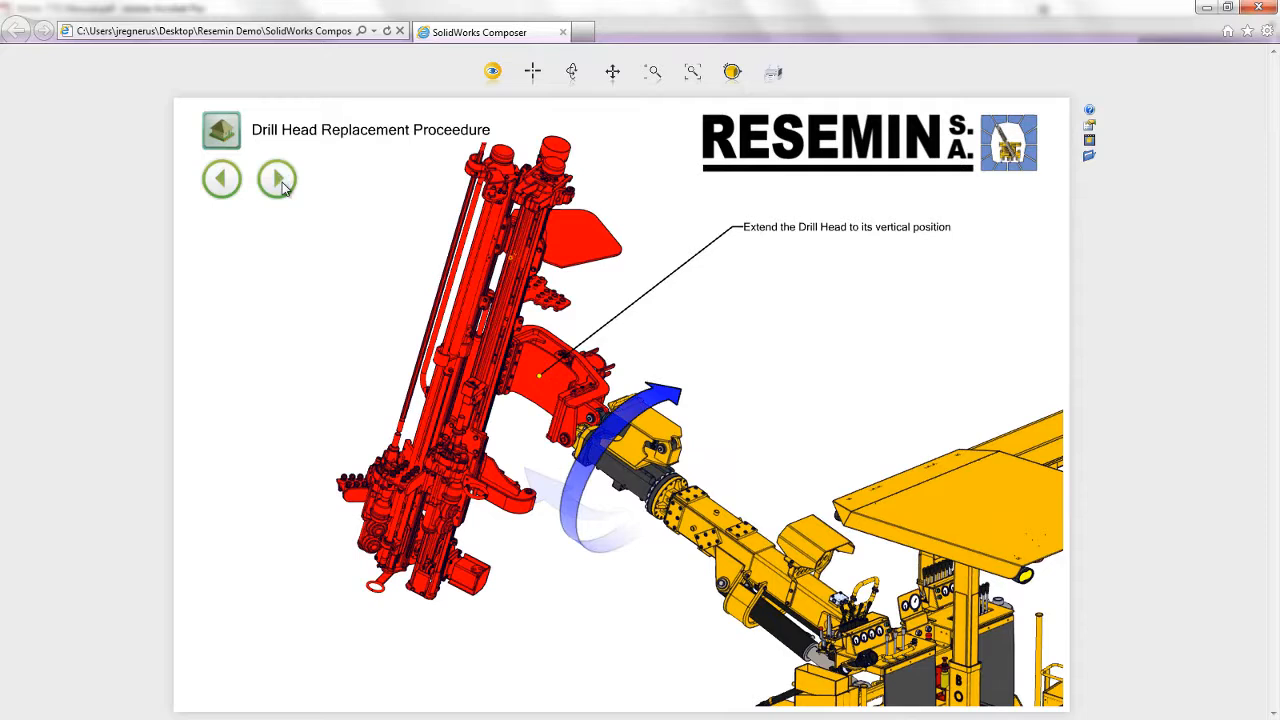
{"action": "left_click", "coordinate": [281, 183]}
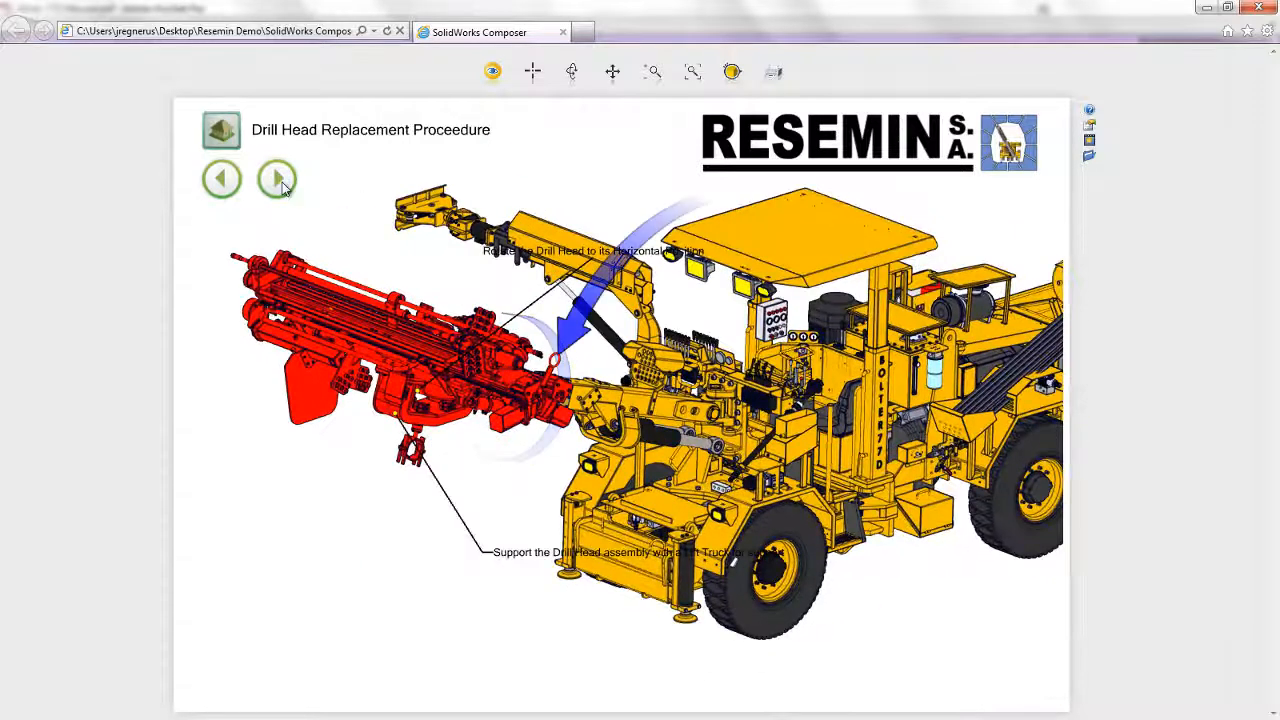
{"action": "left_click", "coordinate": [280, 182]}
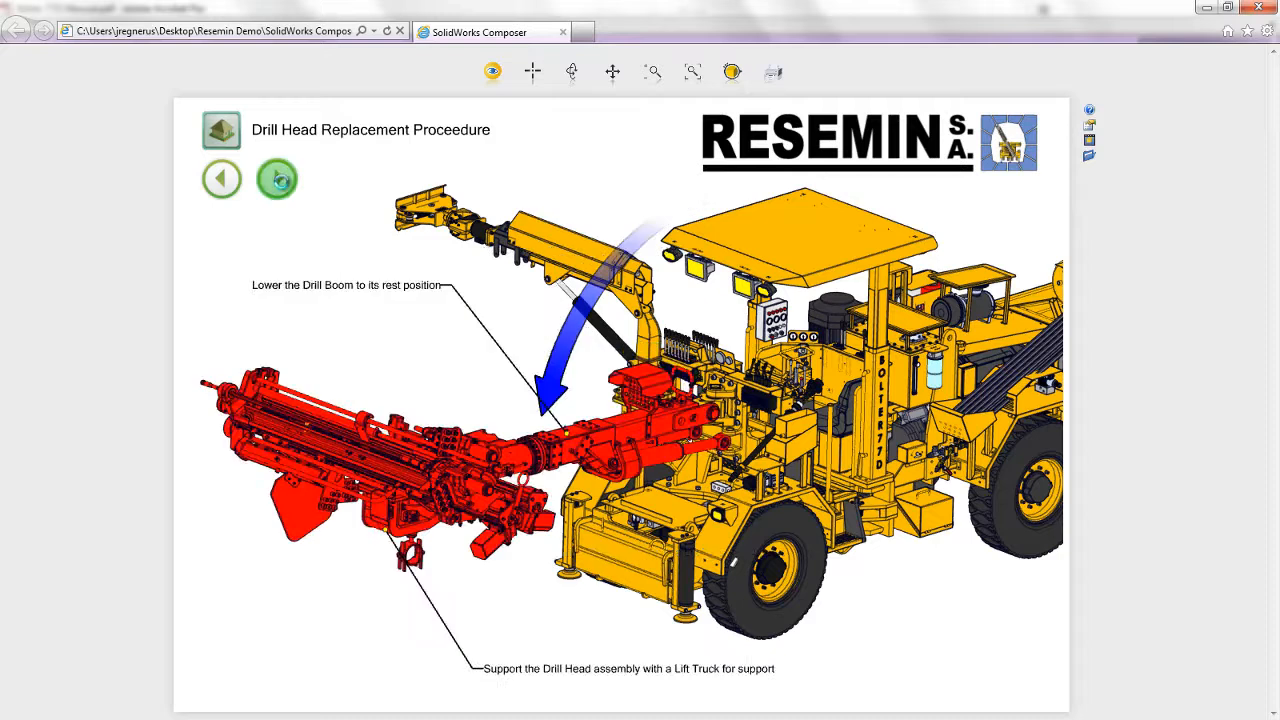
{"action": "left_click", "coordinate": [280, 182]}
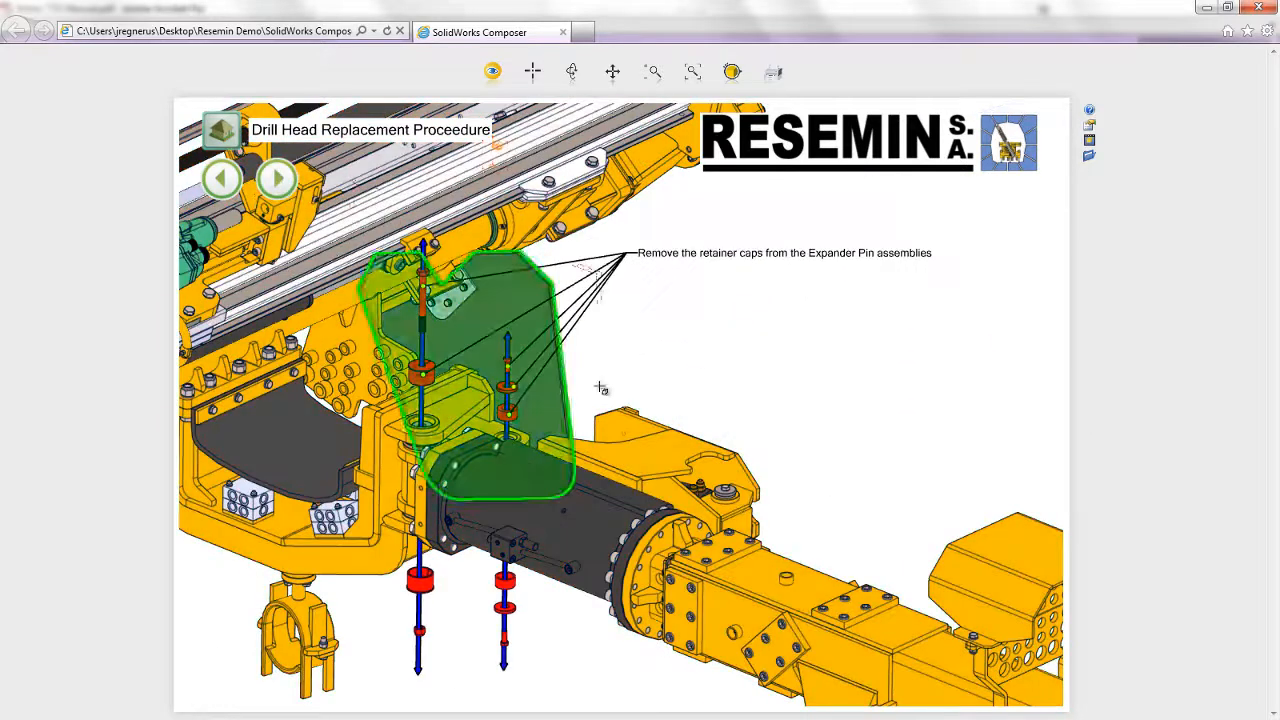
- Examine the retainer caps and Expander Pin assemblies from underneath and close up
{"action": "scroll", "coordinate": [745, 420], "scroll_direction": "down", "scroll_amount": 1}
{"action": "middle_click_drag", "start_coordinate": [745, 420], "coordinate": [694, 291], "text": "shift"}
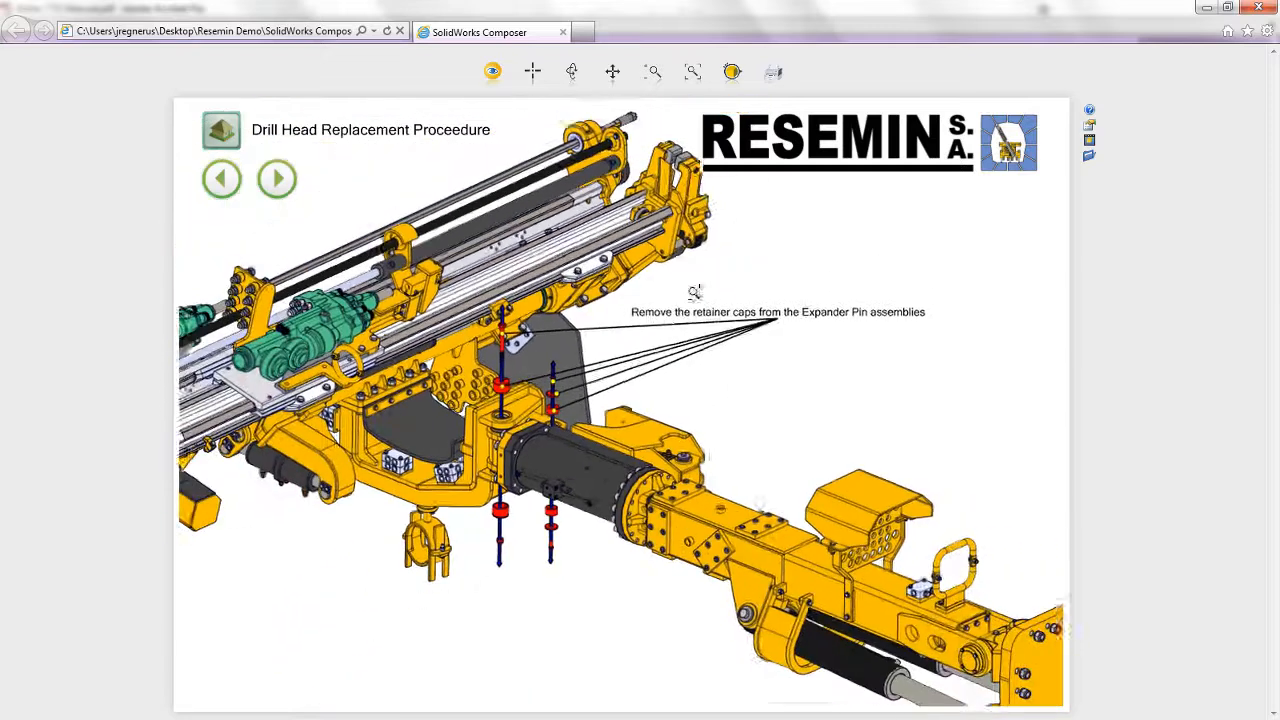
{"action": "middle_click_drag", "start_coordinate": [589, 577], "coordinate": [629, 456]}
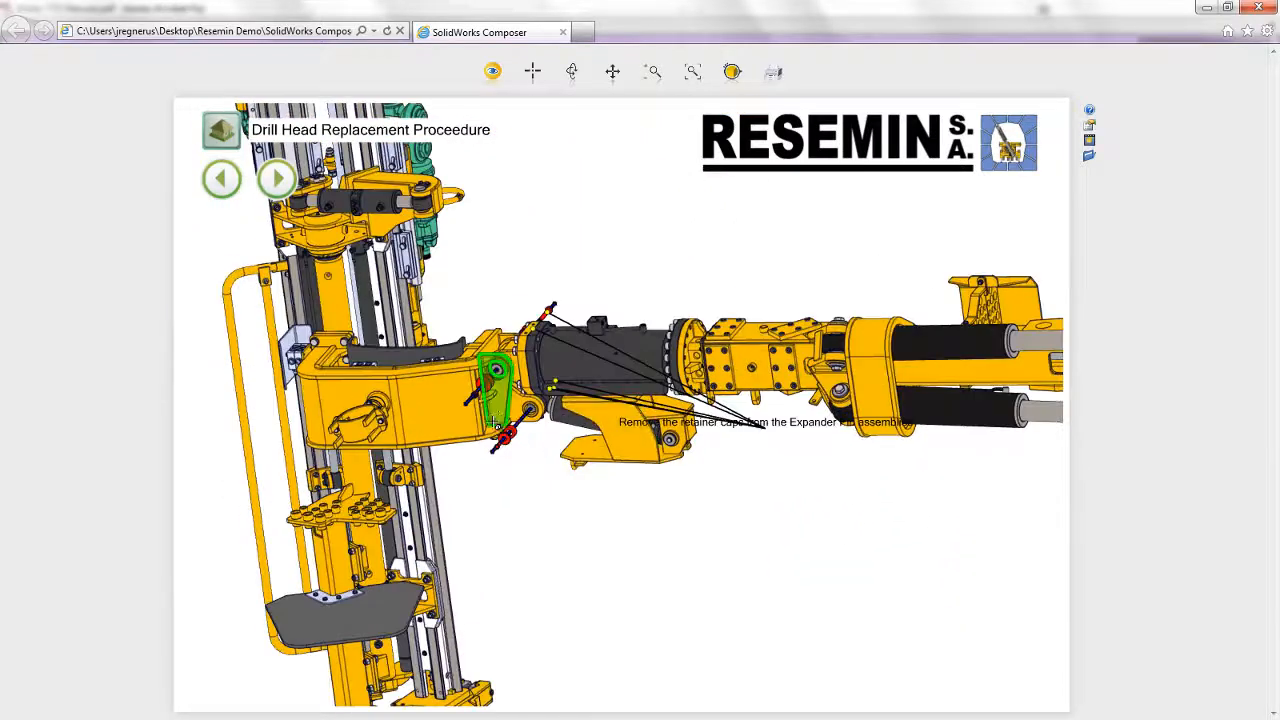
{"action": "scroll", "coordinate": [492, 420], "scroll_direction": "up", "scroll_amount": 5}
{"action": "middle_click_drag", "start_coordinate": [491, 420], "coordinate": [481, 464]}
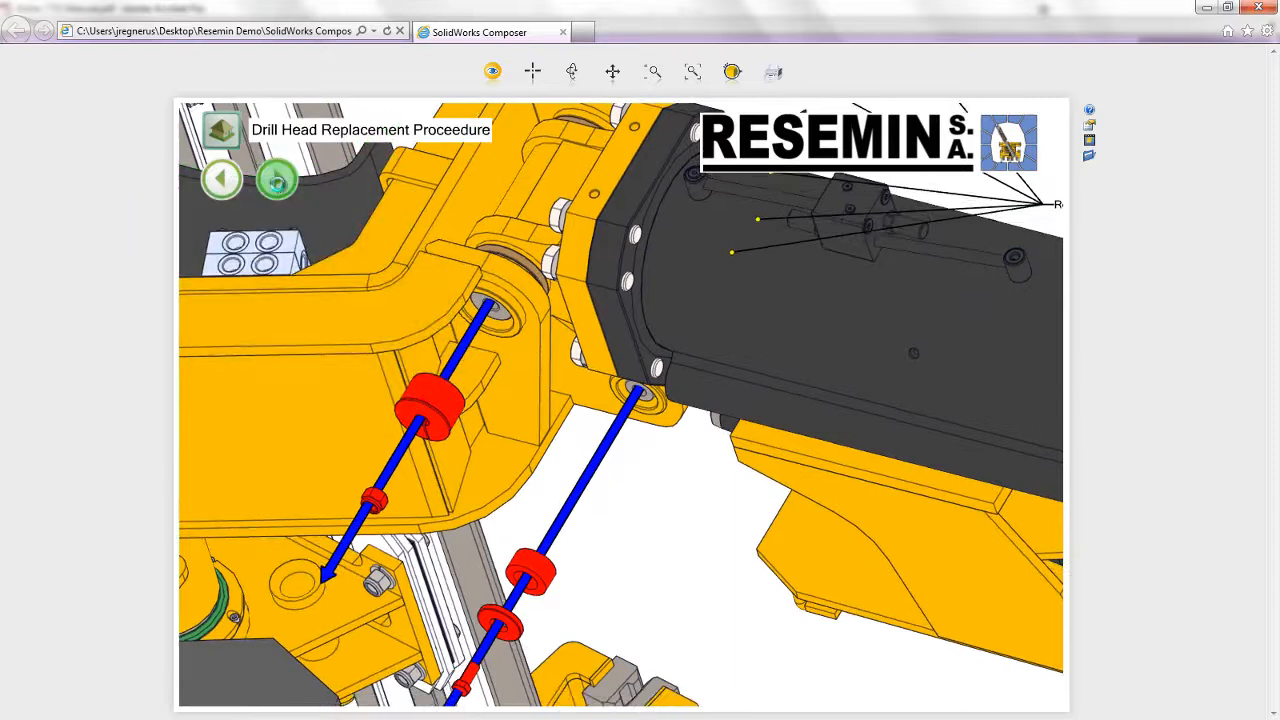
- Advance past the Expander Pin removal to the procedure's last stage, removing the Drill Head Assembly with the supporting lift truck
{"action": "left_click", "coordinate": [277, 178]}
{"action": "left_click", "coordinate": [277, 179]}
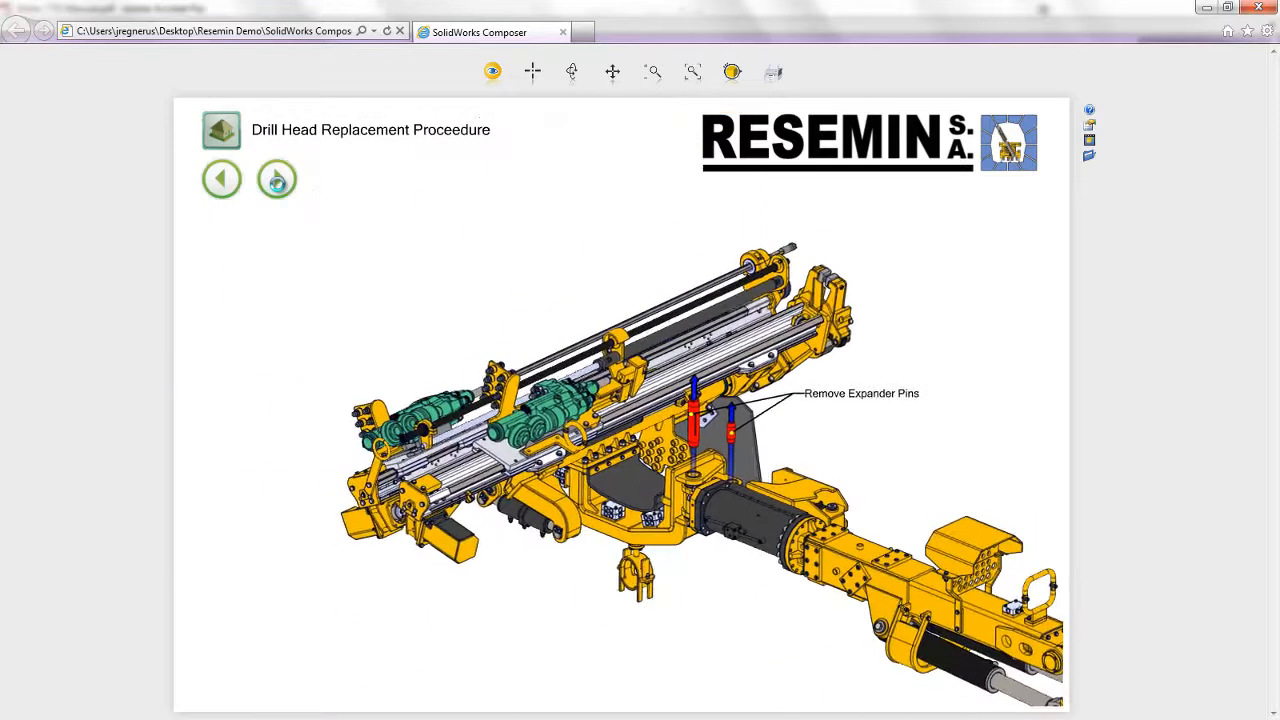
{"action": "left_click", "coordinate": [277, 180]}
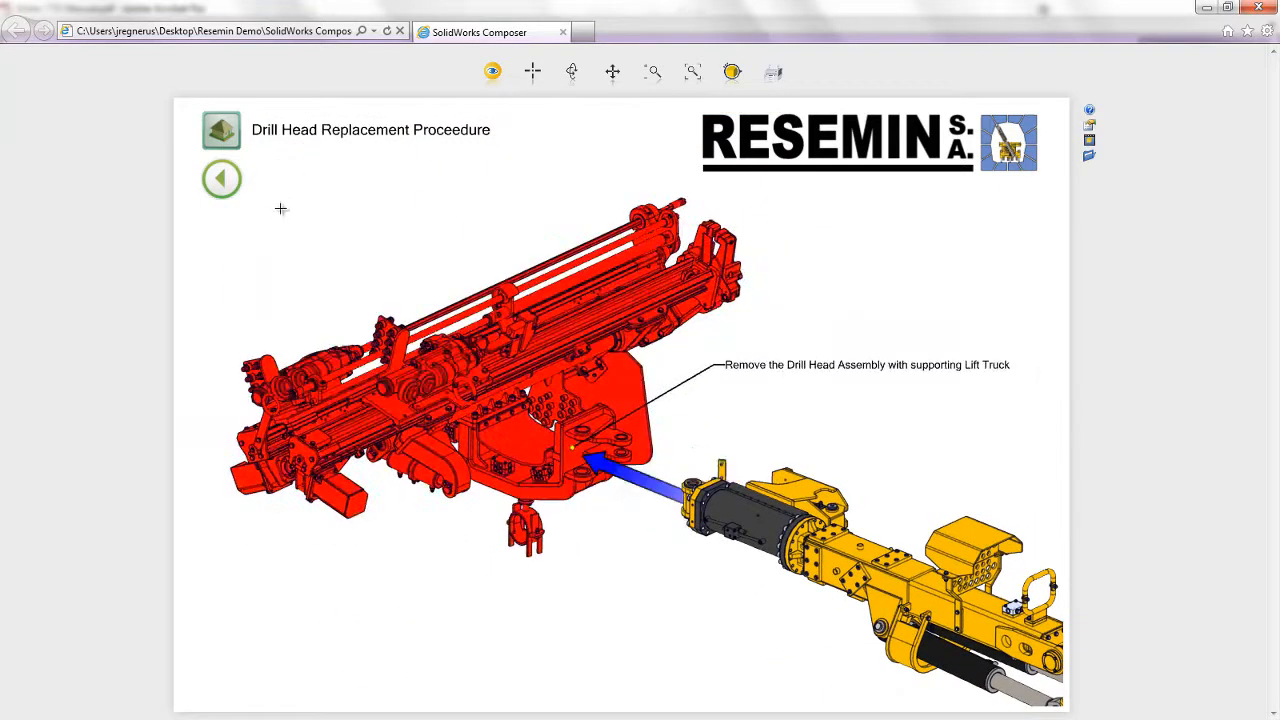
- Open the Operational Features section from the home view and play the Placement Boom operation
{"action": "left_click", "coordinate": [221, 130]}
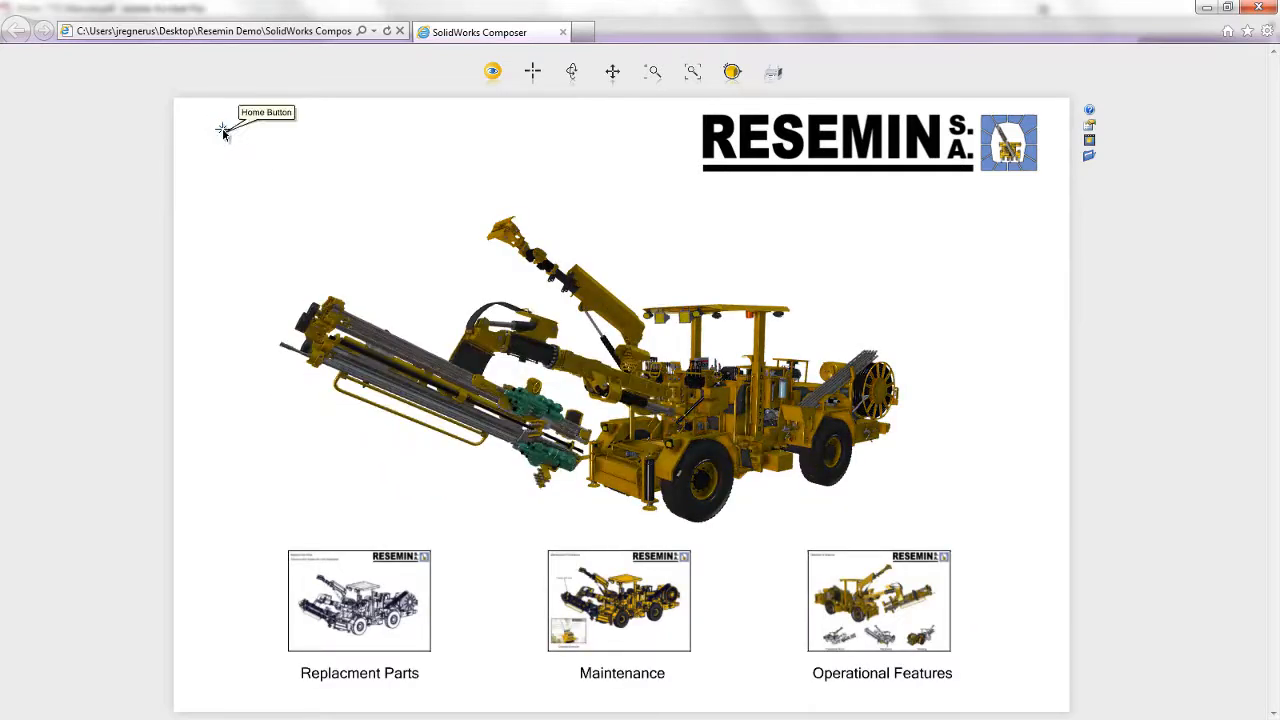
{"action": "left_click", "coordinate": [873, 605]}
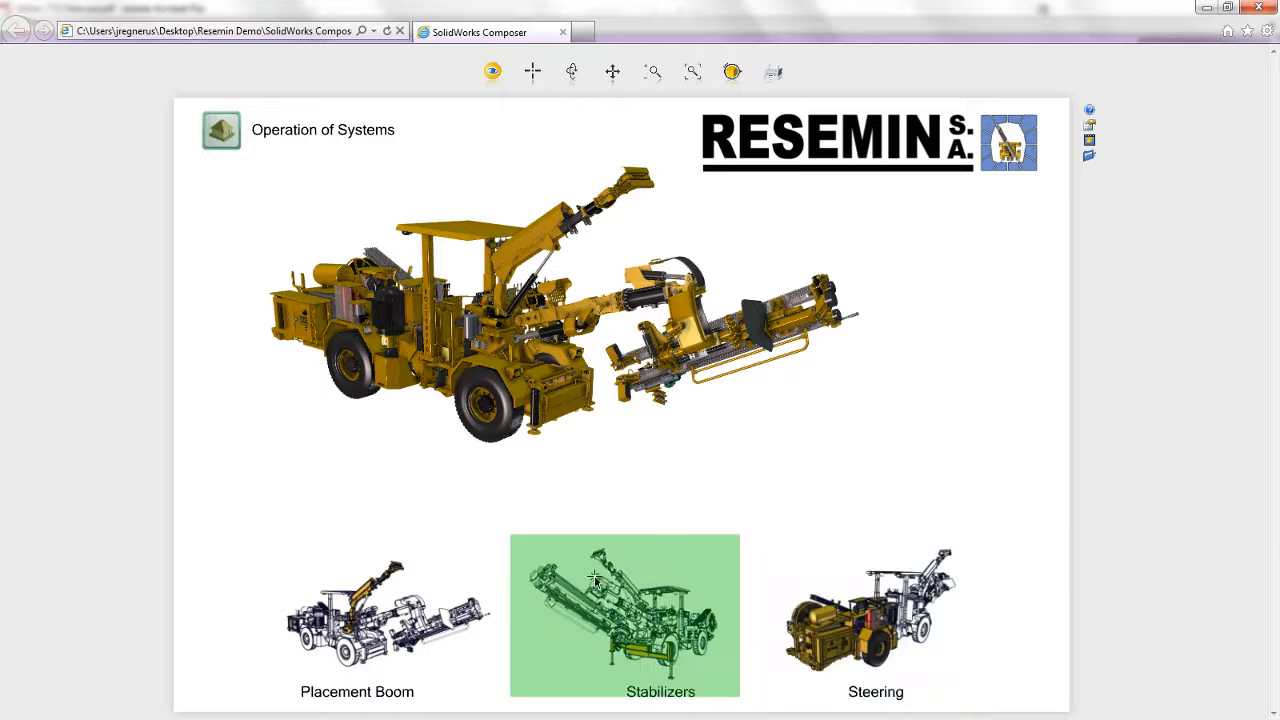
{"action": "left_click", "coordinate": [412, 581]}
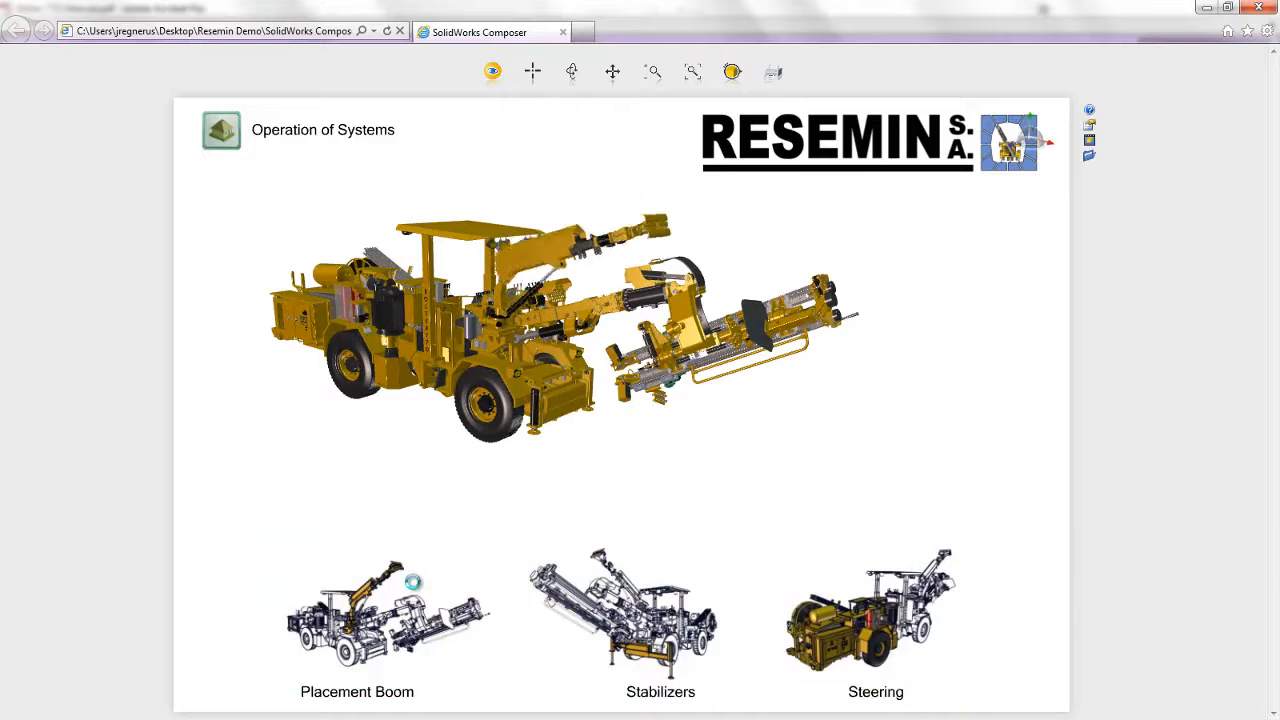
{"action": "left_click", "coordinate": [412, 581]}
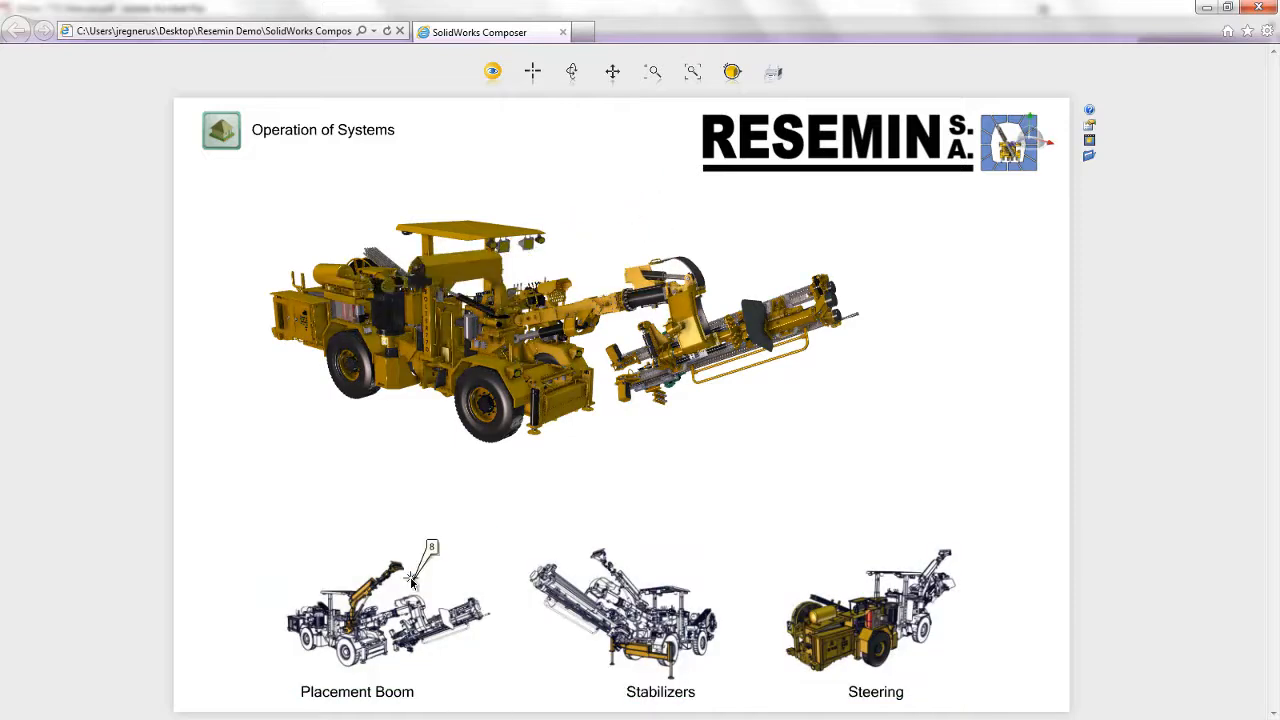
{"action": "left_click", "coordinate": [412, 581]}
{"action": "left_click", "coordinate": [412, 581]}
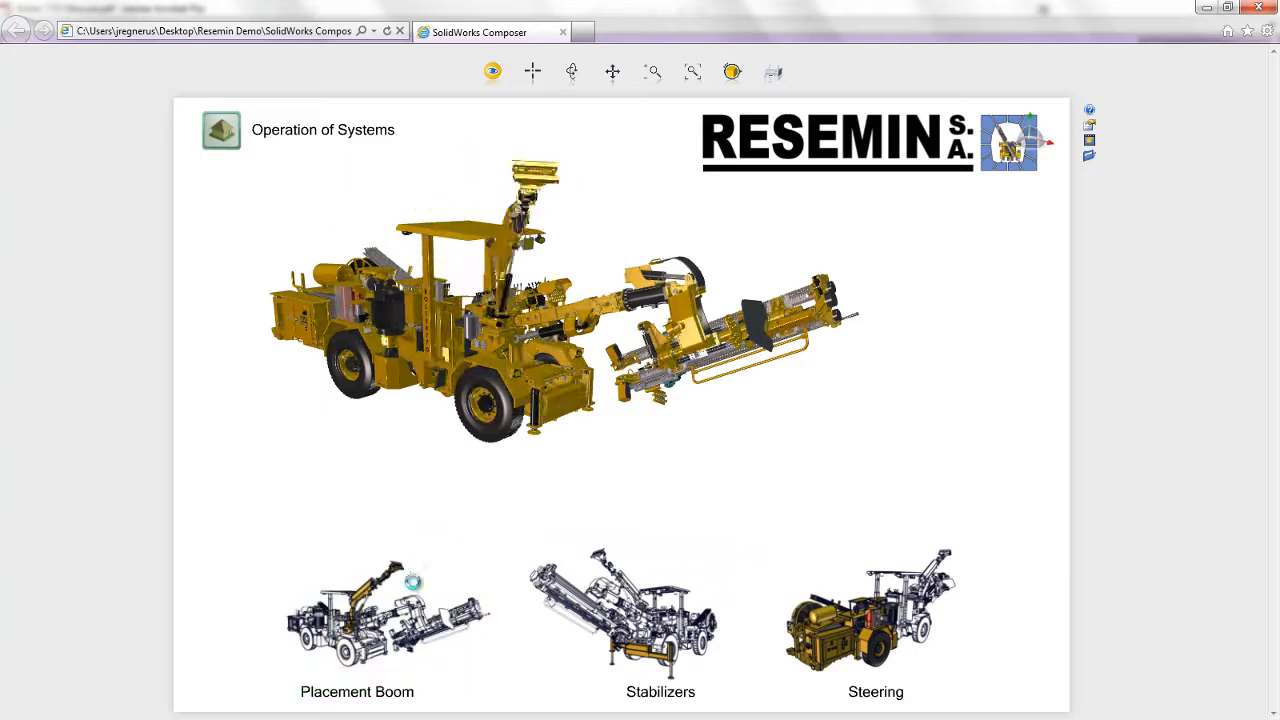
- Play the Stabilizers operation with the front of the machine seen close up
{"action": "middle_click_drag", "start_coordinate": [626, 471], "coordinate": [641, 613]}
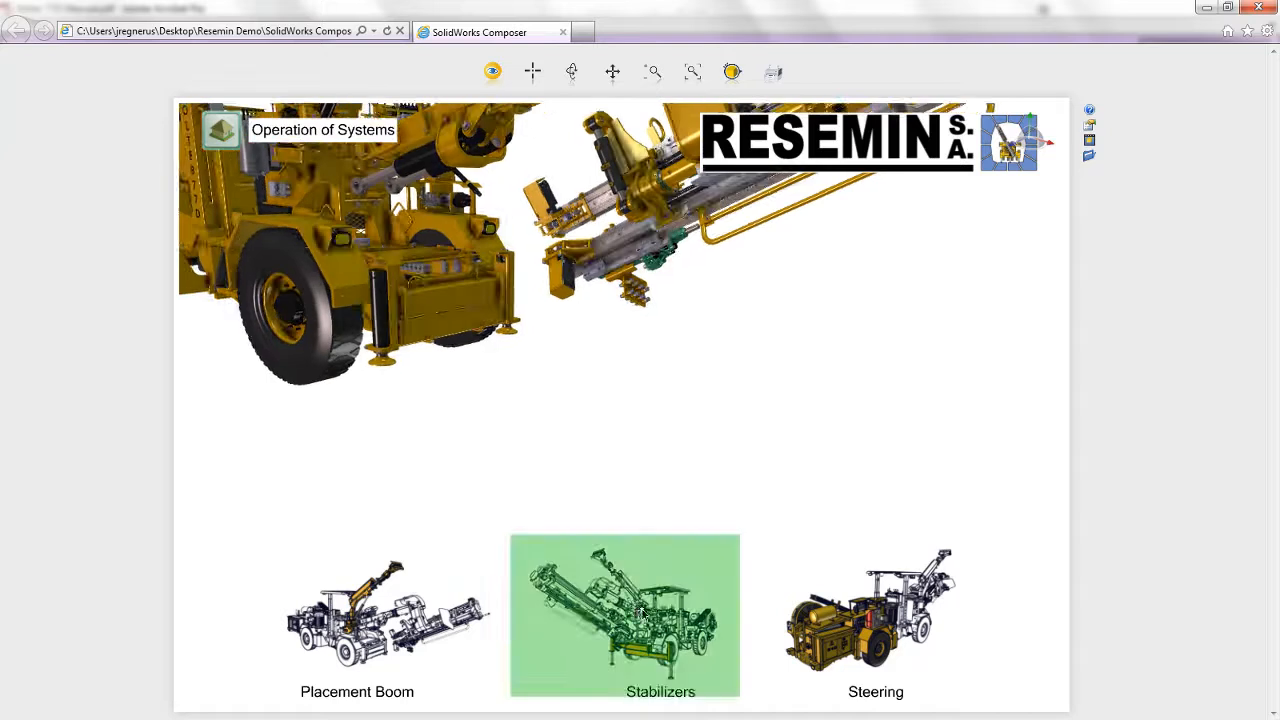
{"action": "left_click", "coordinate": [641, 613]}
{"action": "left_click", "coordinate": [641, 613]}
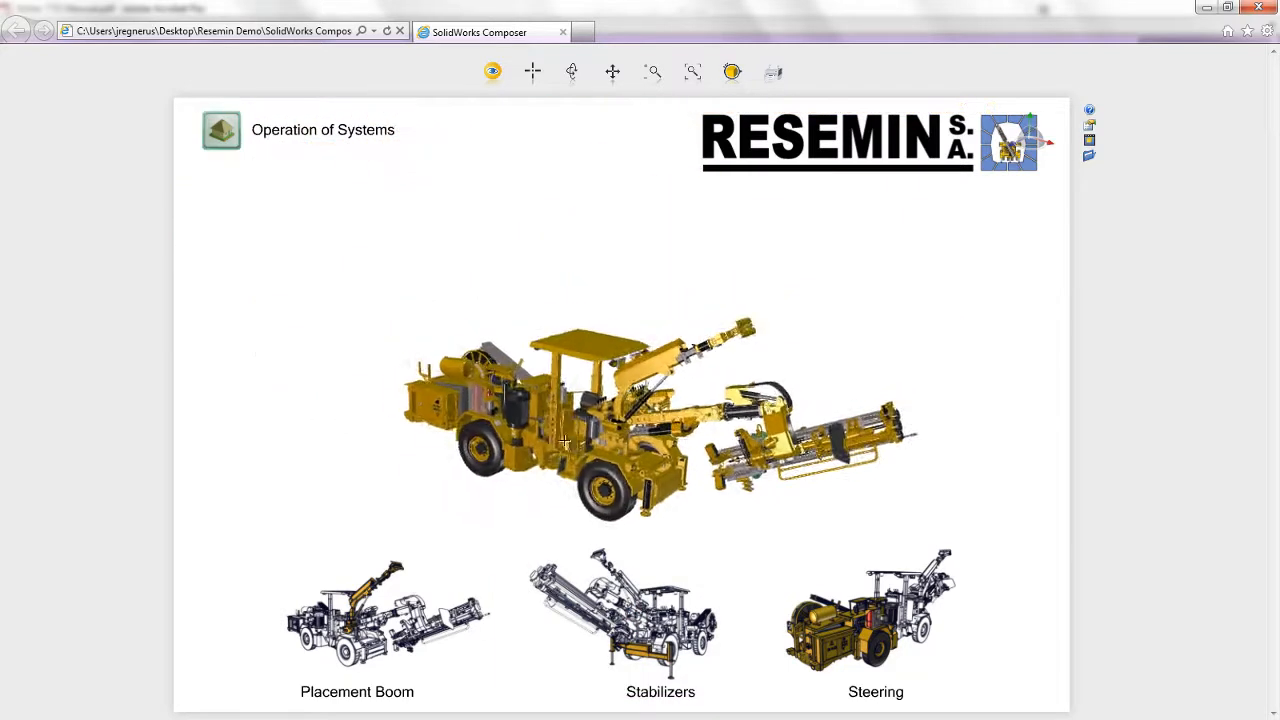
- Play the Steering operation with the machine viewed from the rear, and return to the home view
{"action": "left_click_drag", "start_coordinate": [565, 440], "coordinate": [673, 416]}
{"action": "middle_click_drag", "start_coordinate": [674, 420], "coordinate": [671, 371]}
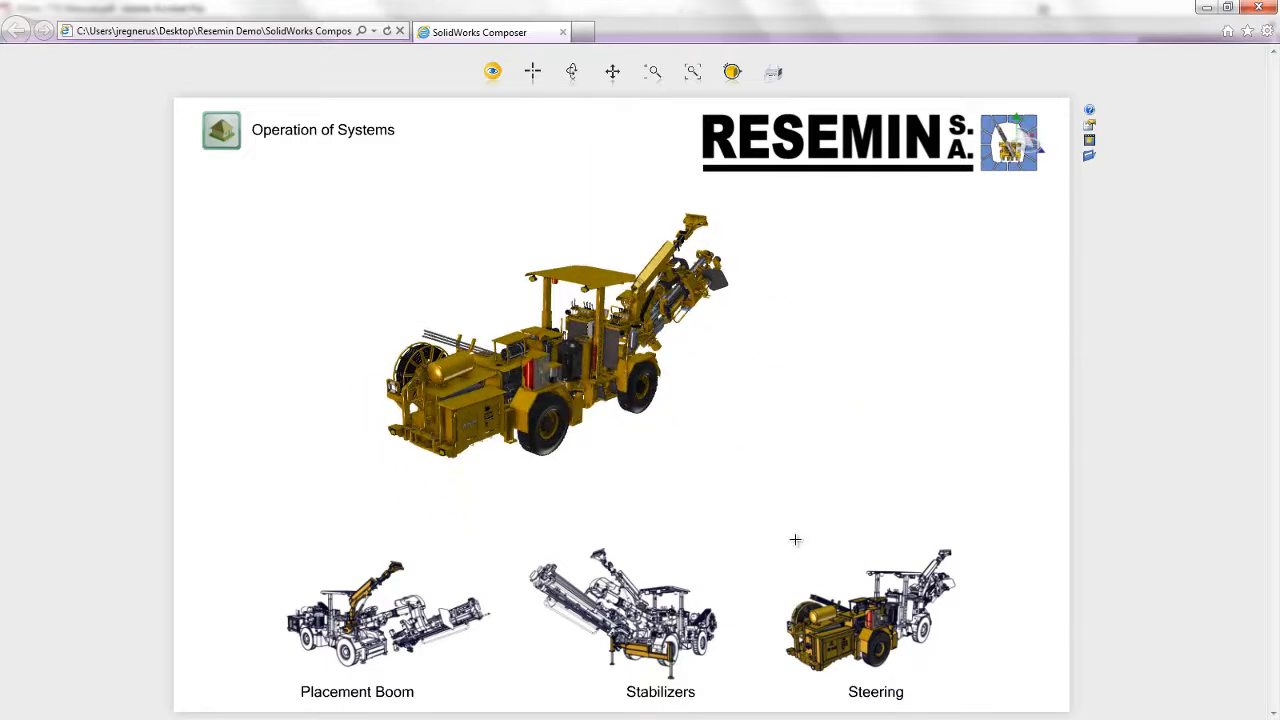
{"action": "left_click", "coordinate": [816, 583]}
{"action": "left_click", "coordinate": [816, 583]}
{"action": "left_click", "coordinate": [817, 583]}
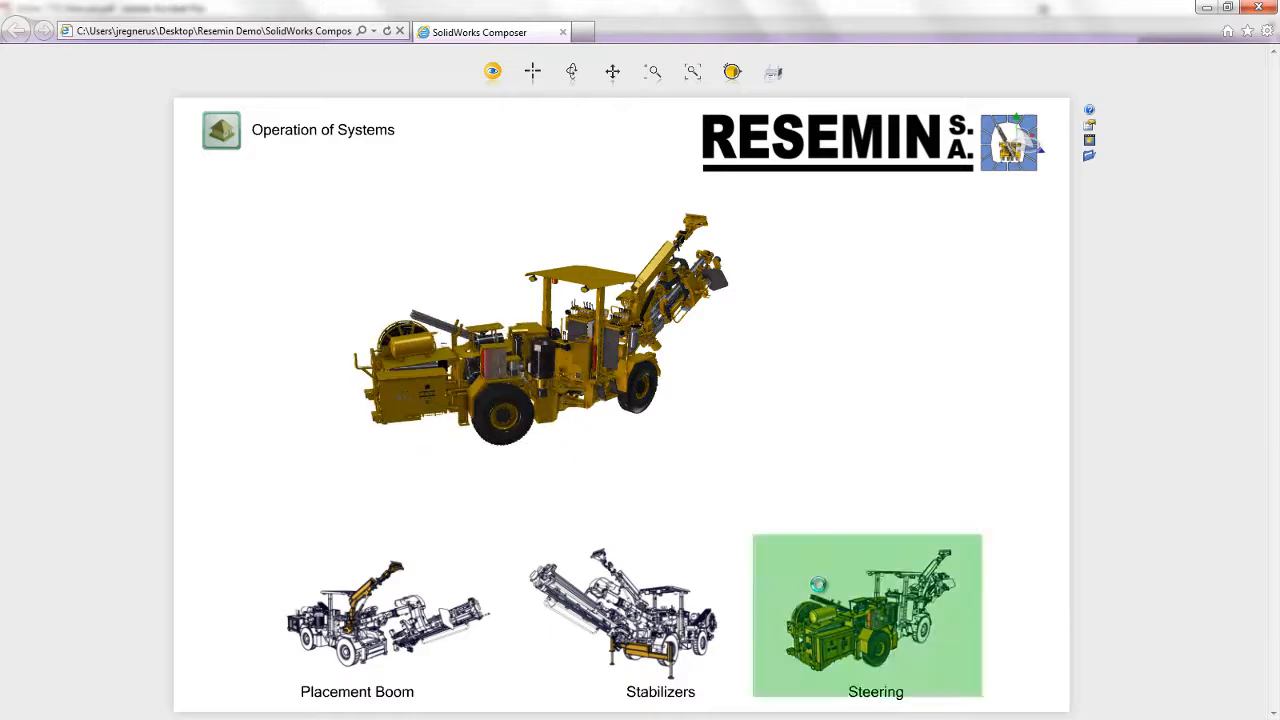
{"action": "left_click", "coordinate": [221, 130]}
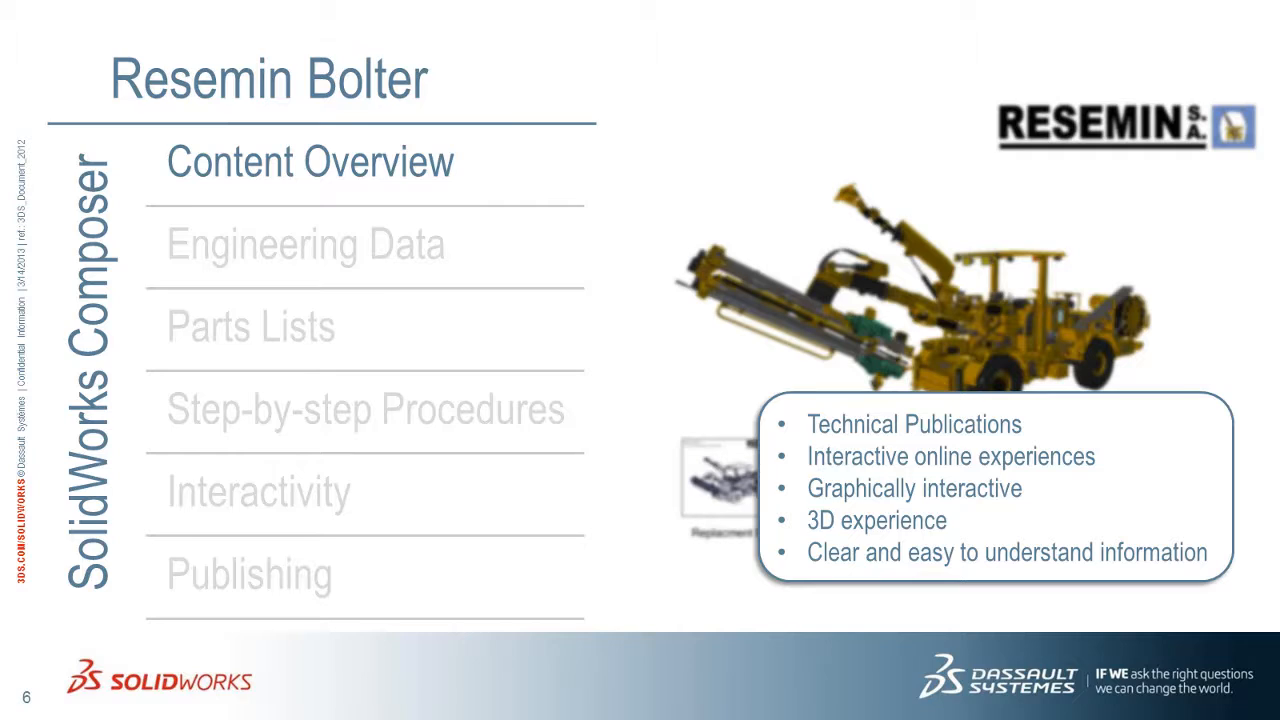
- Switch to SolidWorks and examine the ASM BOOM 14 assembly
{"action": "key", "text": "Right"}
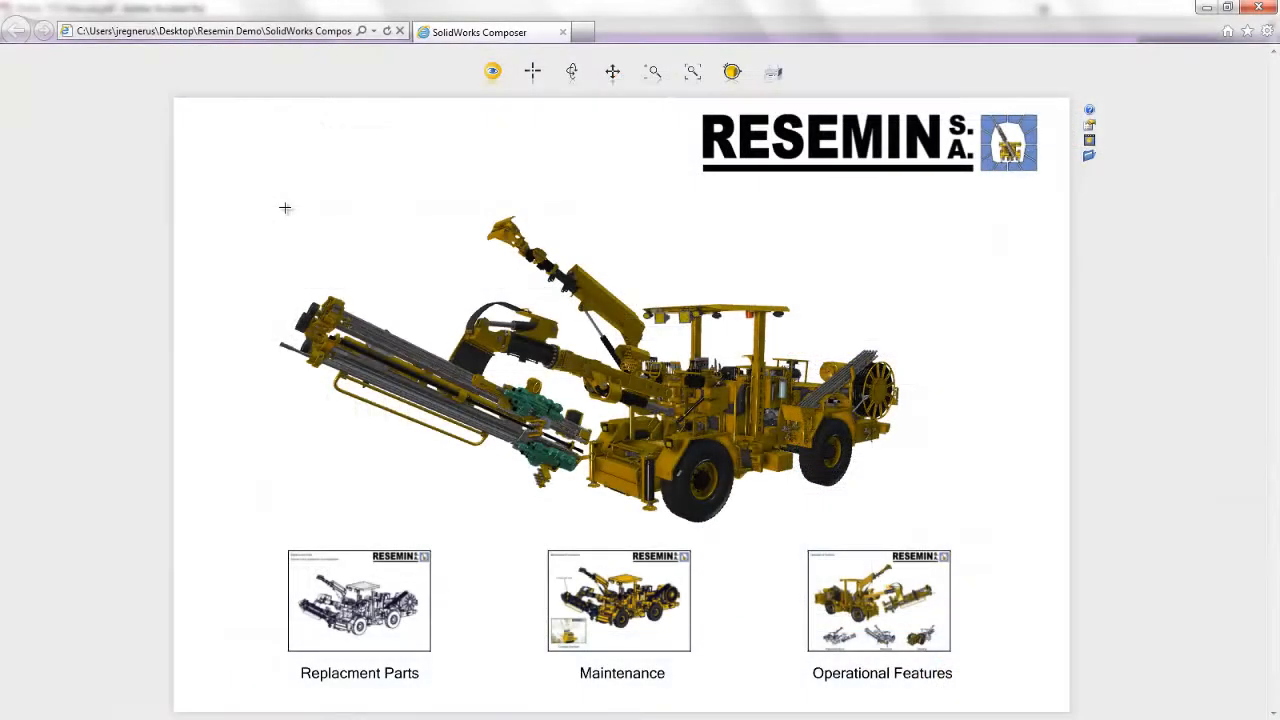
{"action": "key", "text": "super+Tab"}
{"action": "key", "text": "super+Tab"}
{"action": "key", "text": "super+Tab"}
{"action": "key", "text": "super+Tab"}
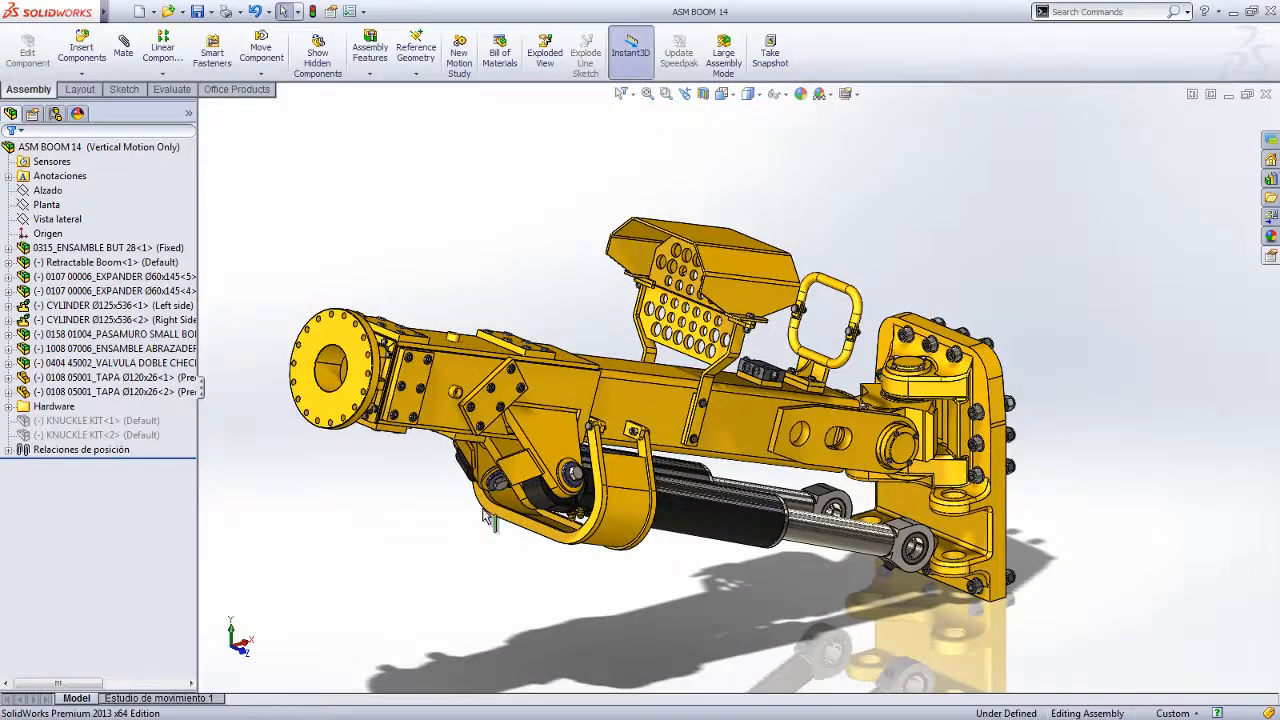
{"action": "middle_click_drag", "start_coordinate": [707, 615], "coordinate": [733, 586]}
{"action": "scroll", "coordinate": [731, 614], "scroll_direction": "up", "scroll_amount": 2}
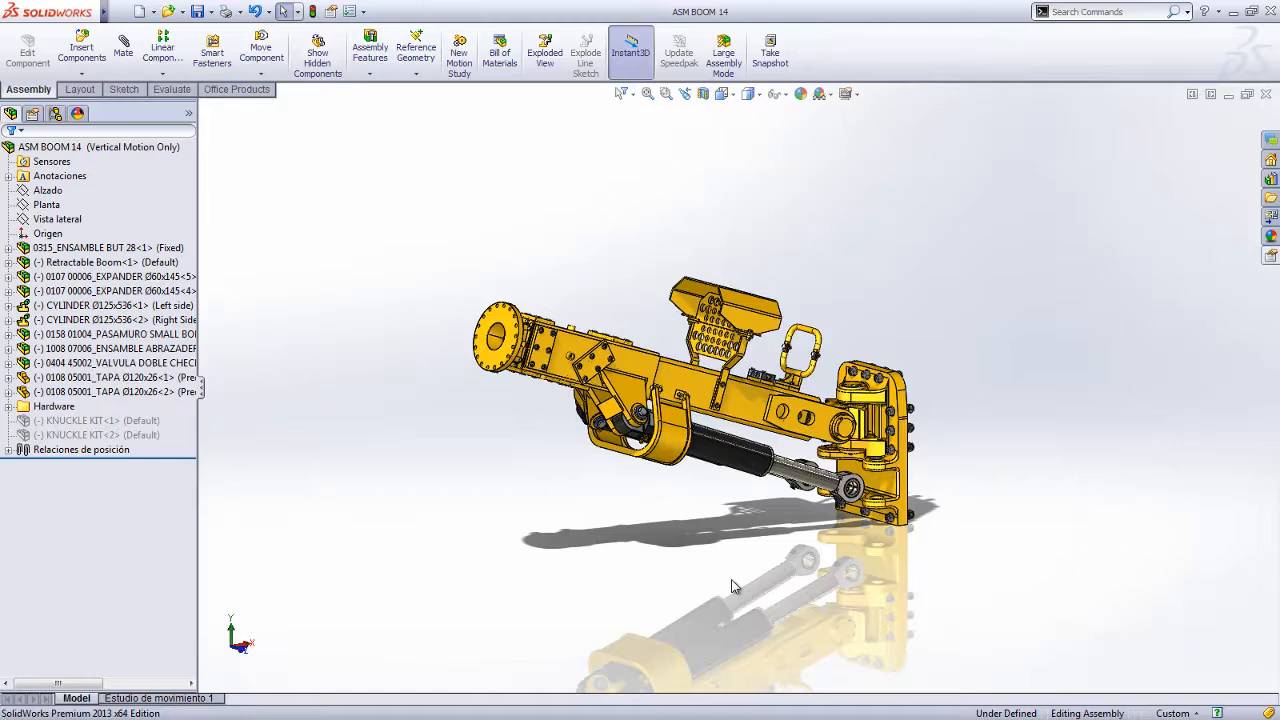
- Close the ASM BOOM 14 assembly, the interactive document and the Bolter 77D PDF manual, and switch to SolidWorks Composer
{"action": "left_click", "coordinate": [1266, 94]}
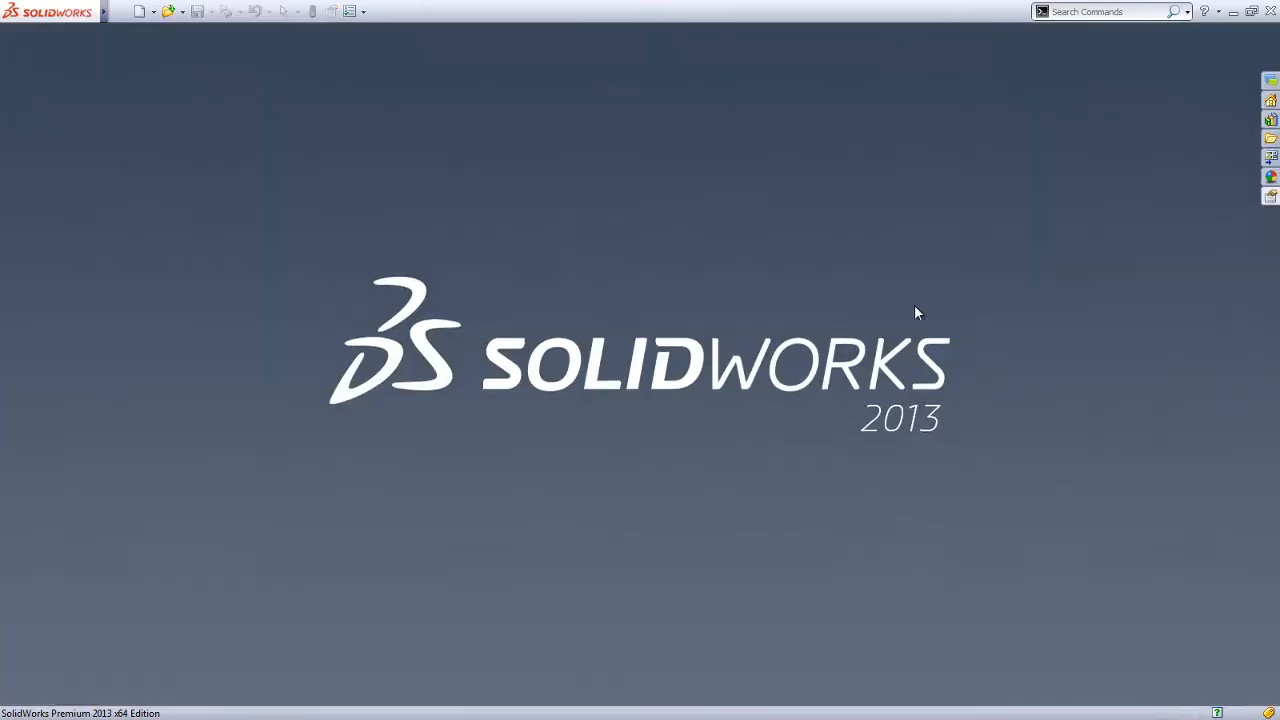
{"action": "key", "text": "super+Tab"}
{"action": "key", "text": "super+Tab"}
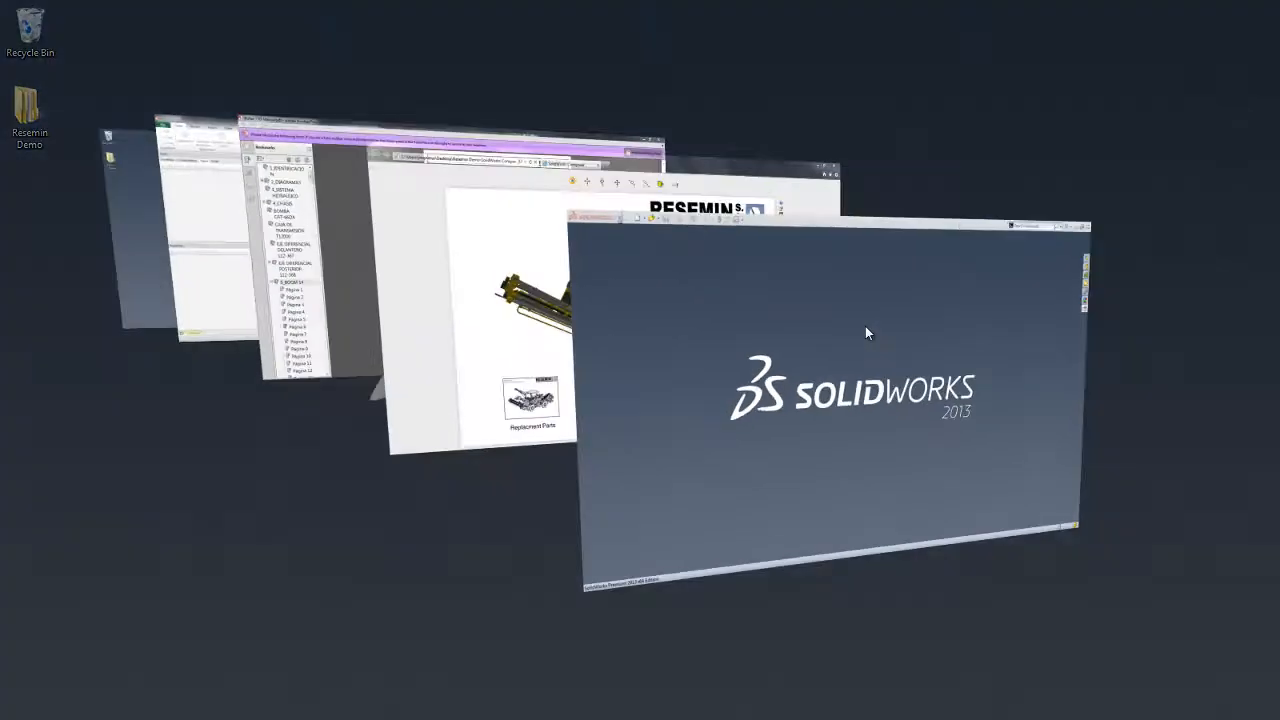
{"action": "left_click", "coordinate": [1249, 8]}
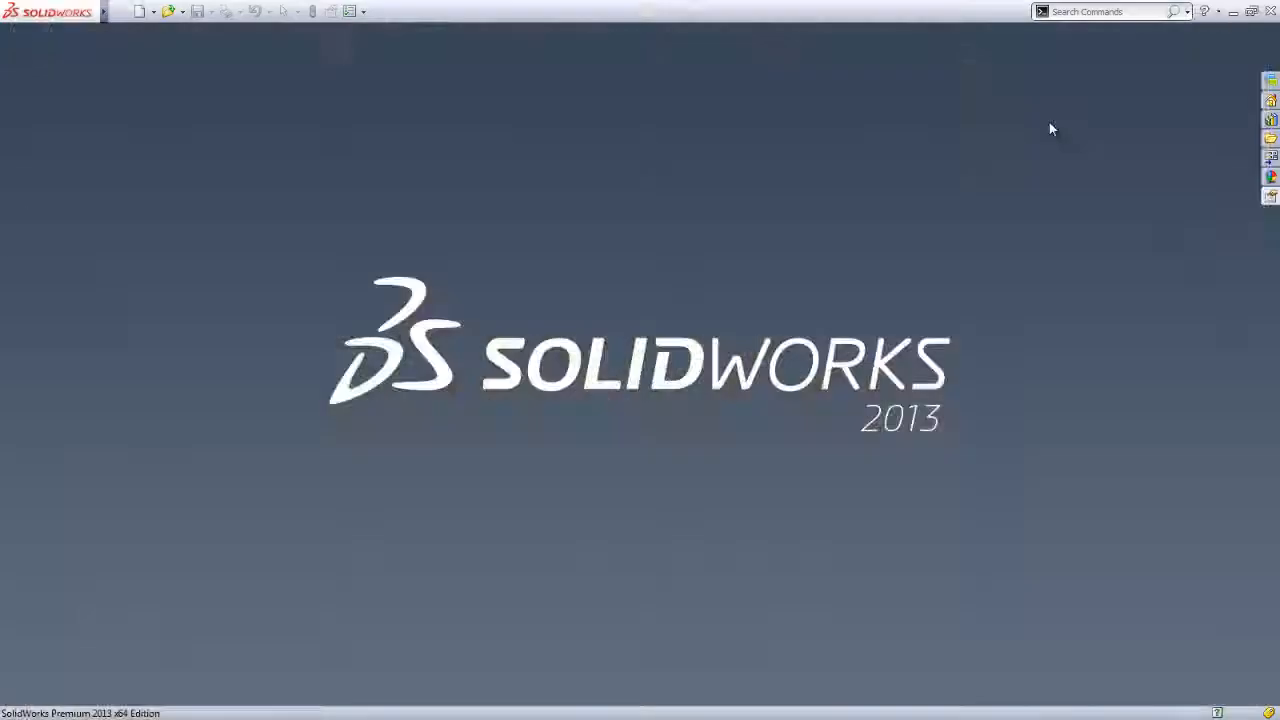
{"action": "key", "text": "super+Tab"}
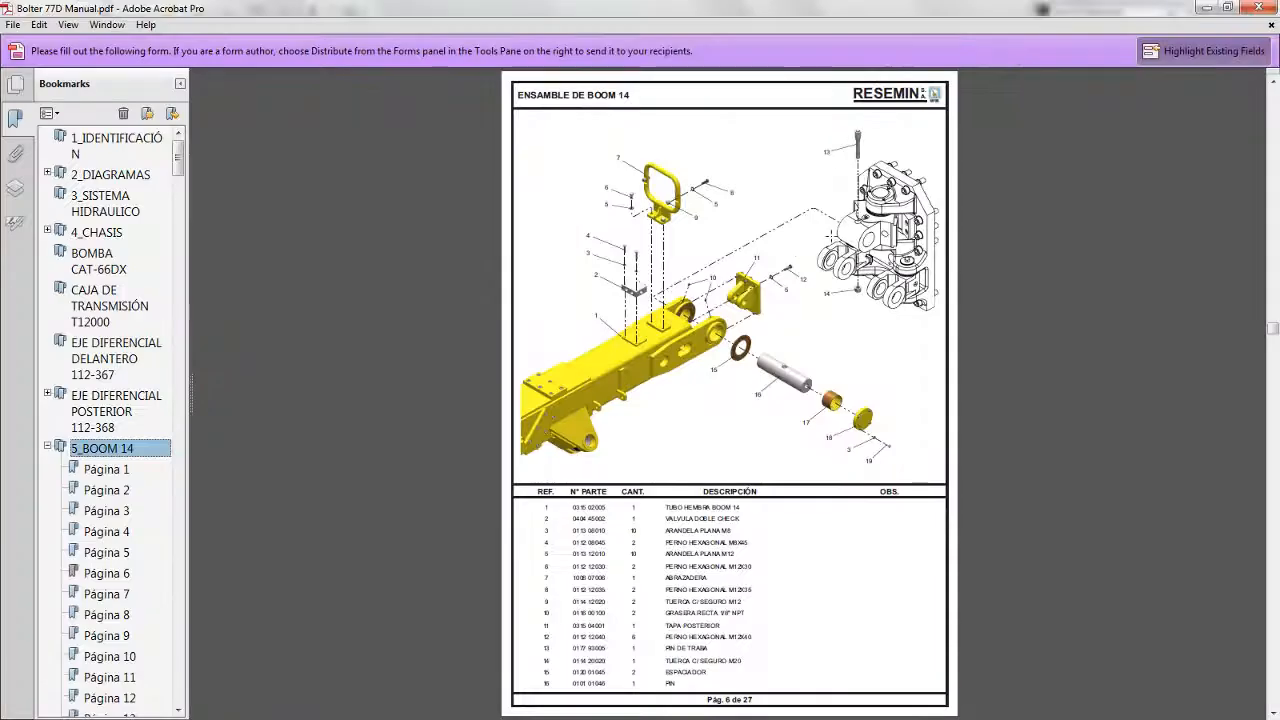
{"action": "left_click", "coordinate": [1261, 7]}
{"action": "key", "text": "super+Tab"}
{"action": "key", "text": "super+Tab"}
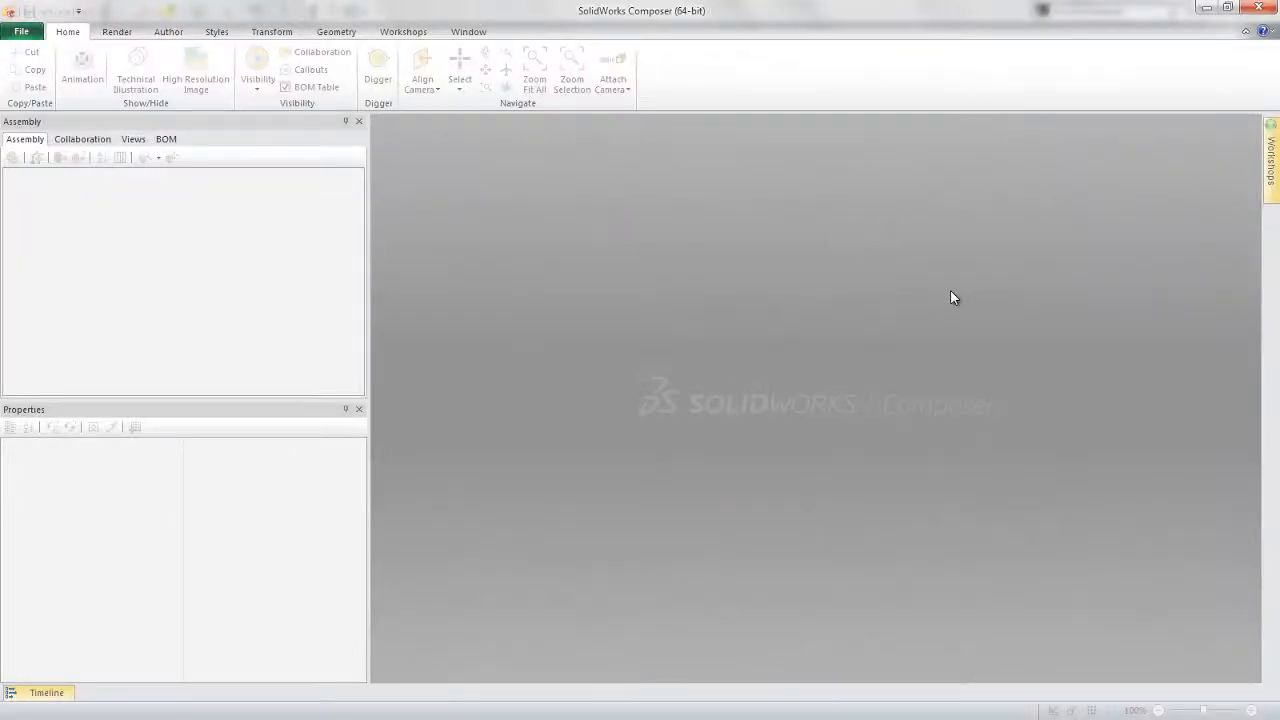
- Open the ASM BOOM 14 assembly using the SolidWorks Assembly (.sldasm) file type
{"action": "key", "text": "ctrl+o"}
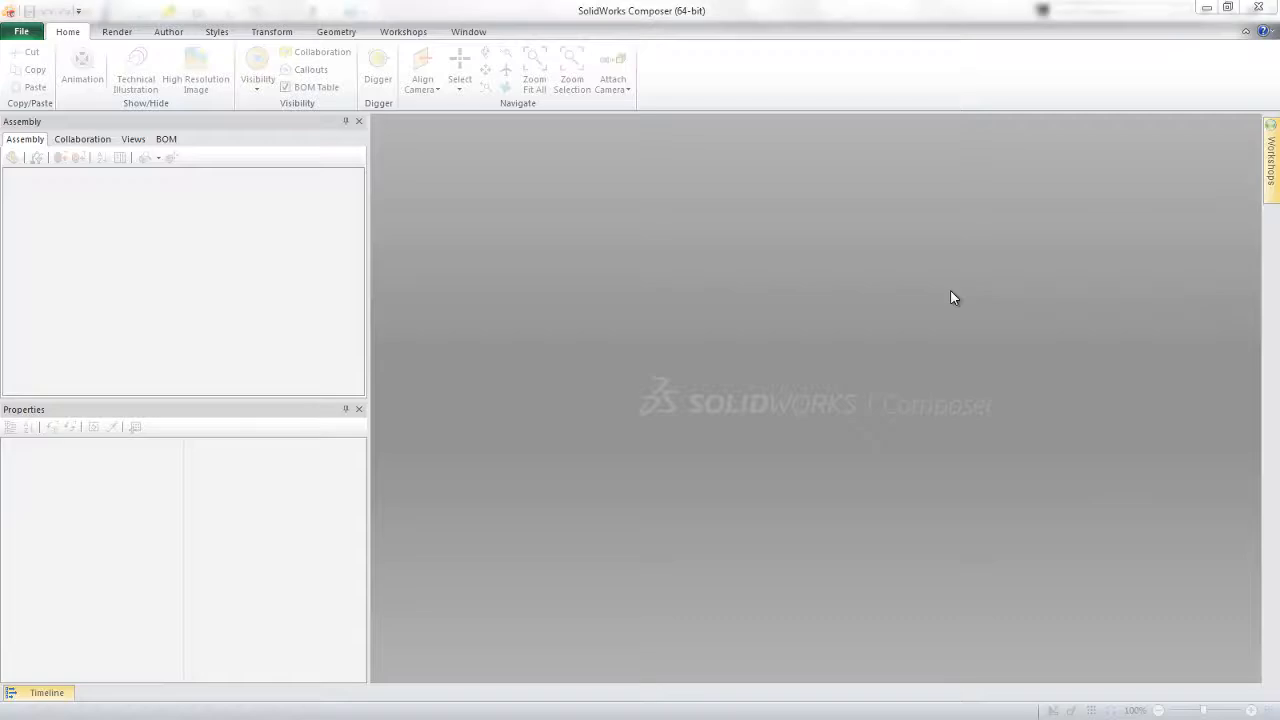
{"action": "left_click", "coordinate": [668, 369]}
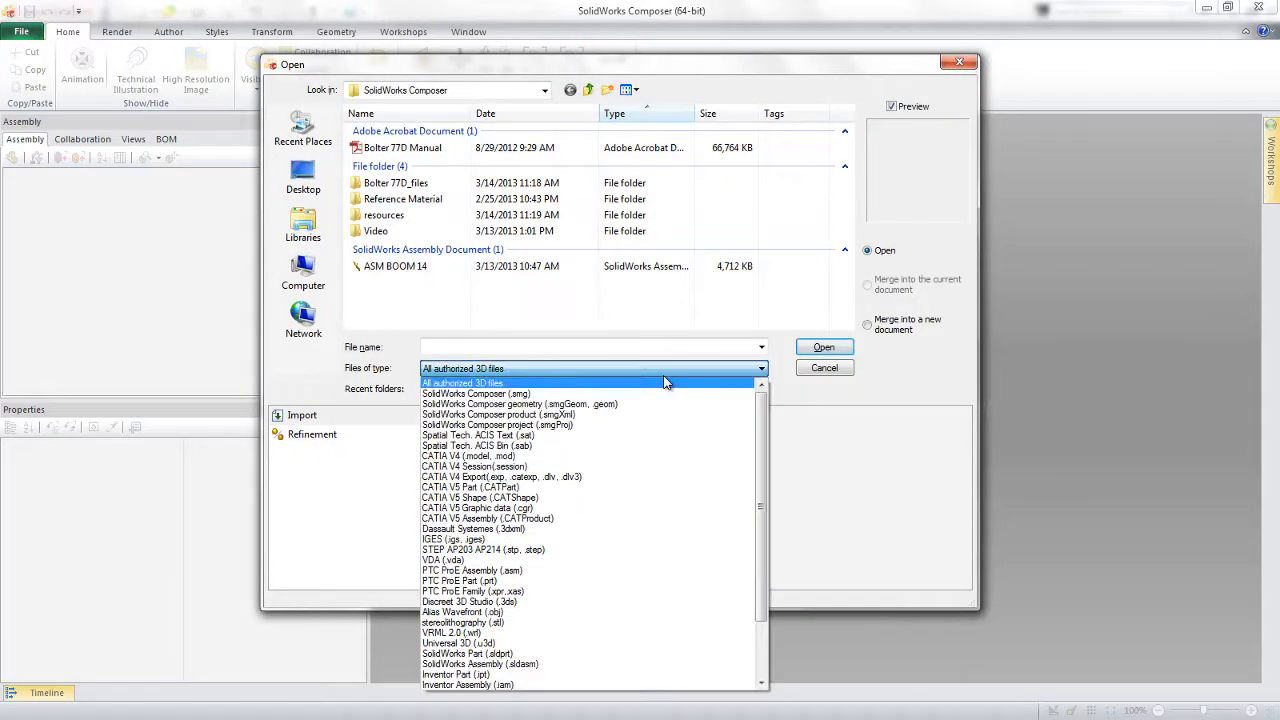
{"action": "scroll", "coordinate": [700, 450], "scroll_direction": "down", "scroll_amount": 3}
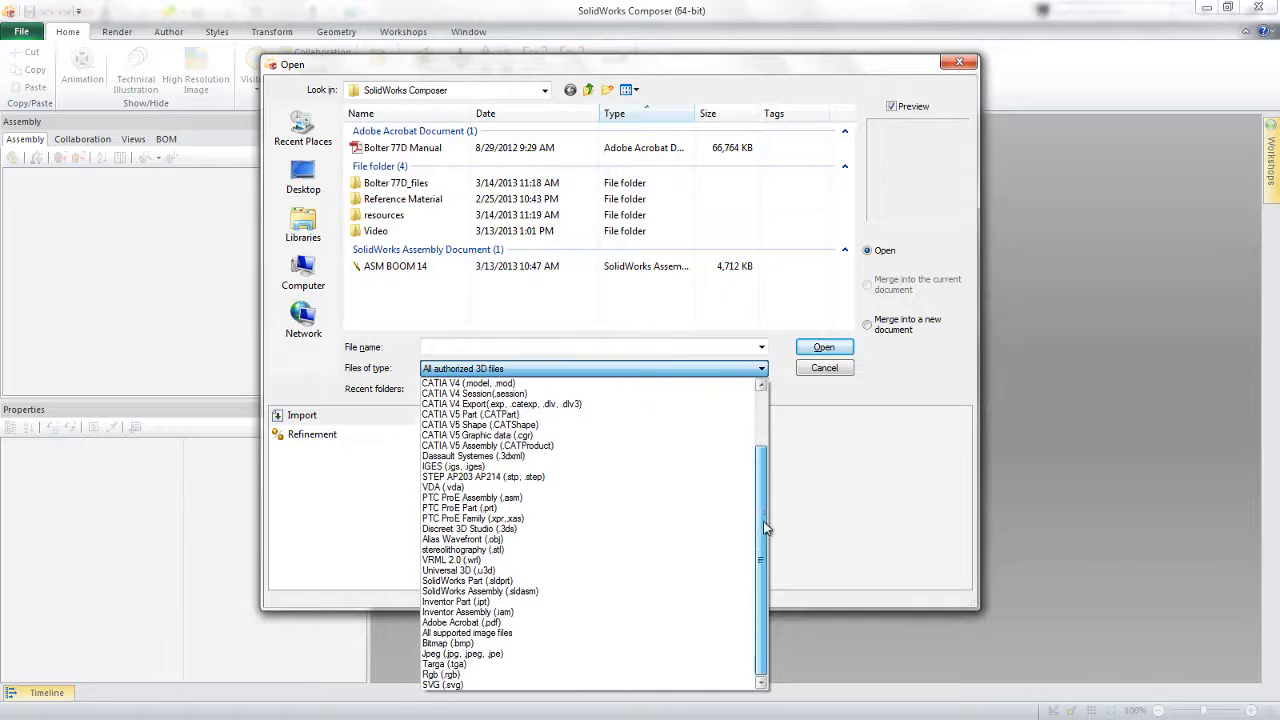
{"action": "left_click", "coordinate": [480, 591]}
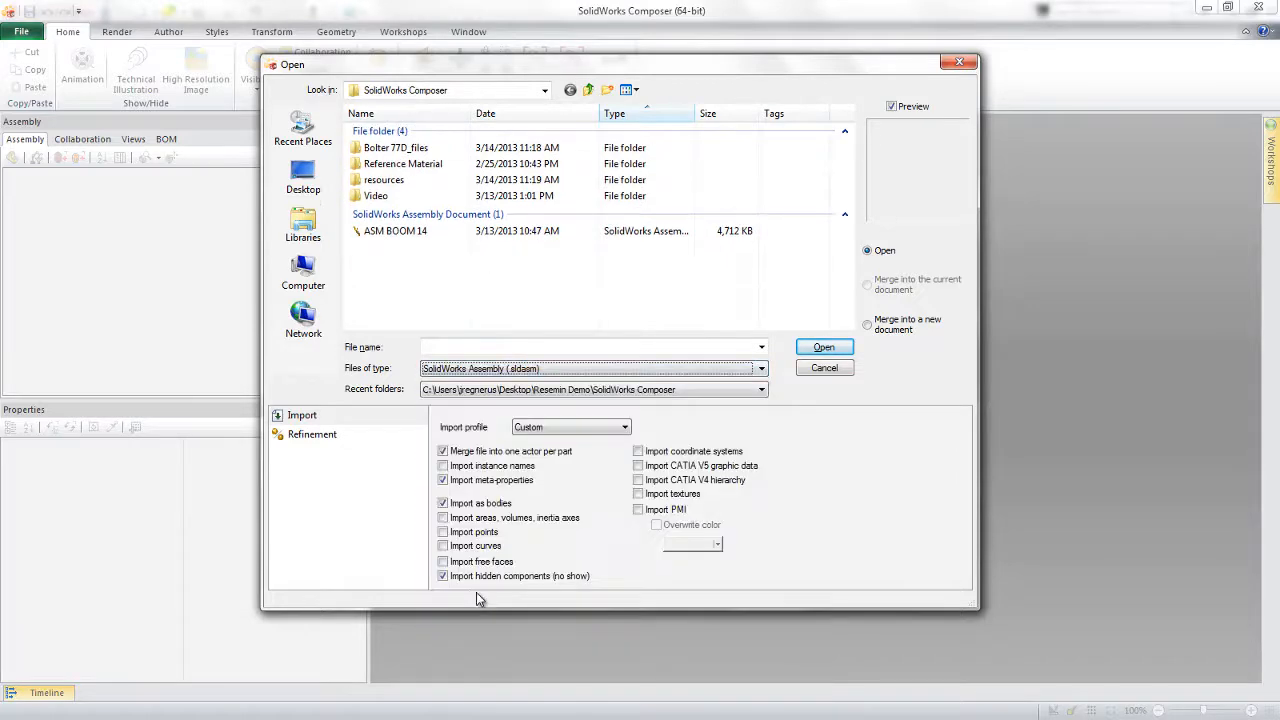
{"action": "double_click", "coordinate": [392, 232]}
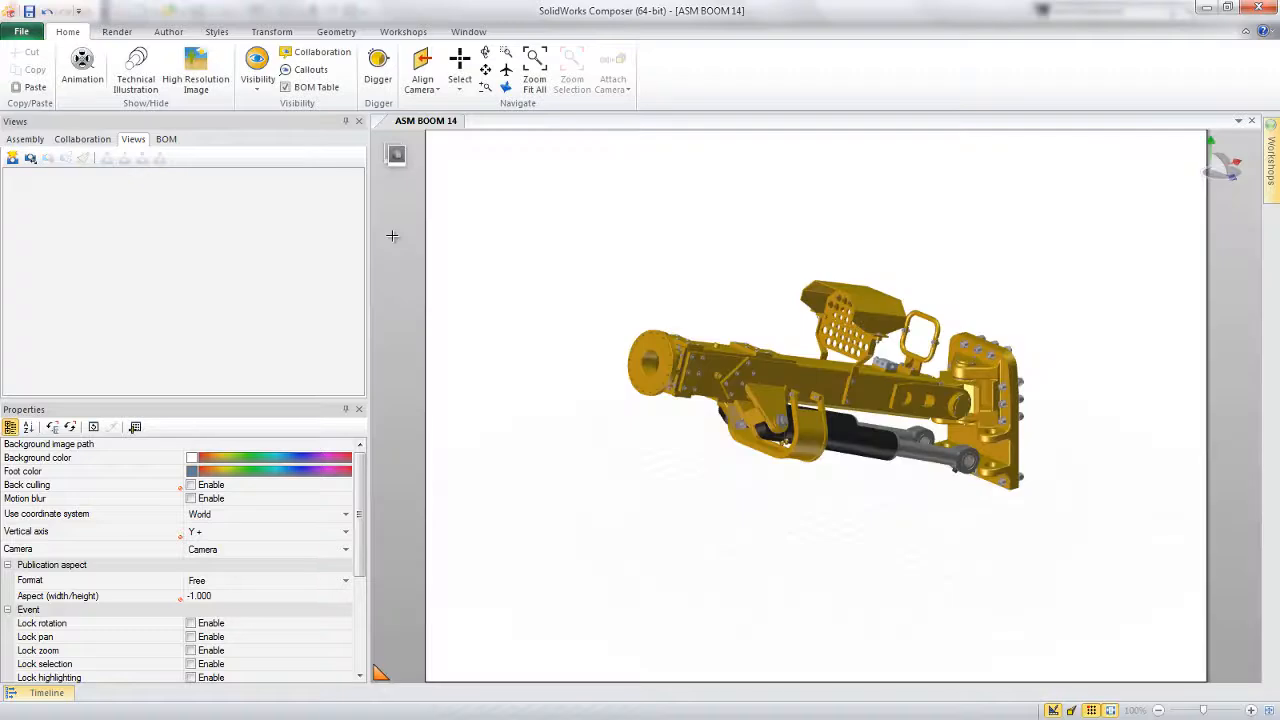
- Examine the imported boom from several angles and inspect the imported user properties of a hex cap screw in the assembly tree
{"action": "left_click_drag", "start_coordinate": [580, 495], "coordinate": [790, 470]}
{"action": "middle_click_drag", "start_coordinate": [791, 469], "coordinate": [806, 404]}
{"action": "left_click_drag", "start_coordinate": [1014, 377], "coordinate": [720, 573]}
{"action": "middle_click_drag", "start_coordinate": [720, 573], "coordinate": [680, 514]}
{"action": "middle_click_drag", "start_coordinate": [542, 346], "coordinate": [600, 506], "text": "shift"}
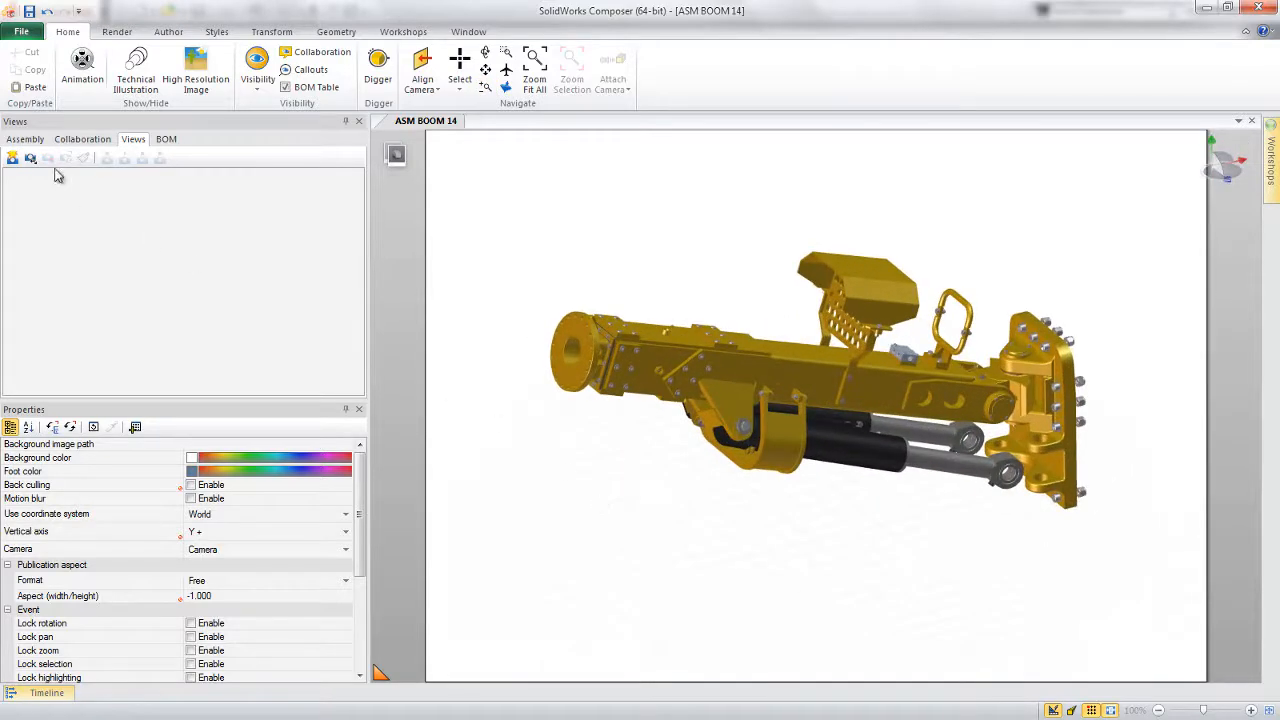
{"action": "left_click", "coordinate": [24, 139]}
{"action": "left_click_drag", "start_coordinate": [357, 214], "coordinate": [364, 322]}
{"action": "left_click", "coordinate": [128, 320]}
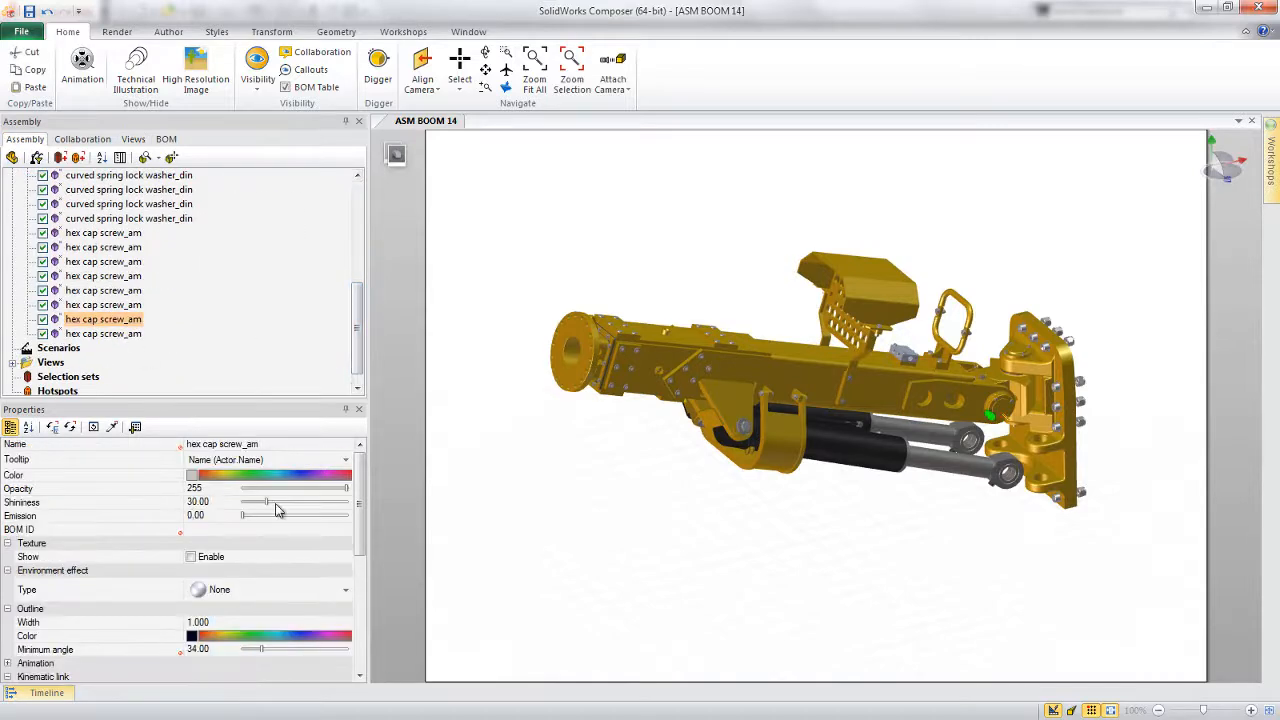
{"action": "left_click_drag", "start_coordinate": [362, 473], "coordinate": [362, 588]}
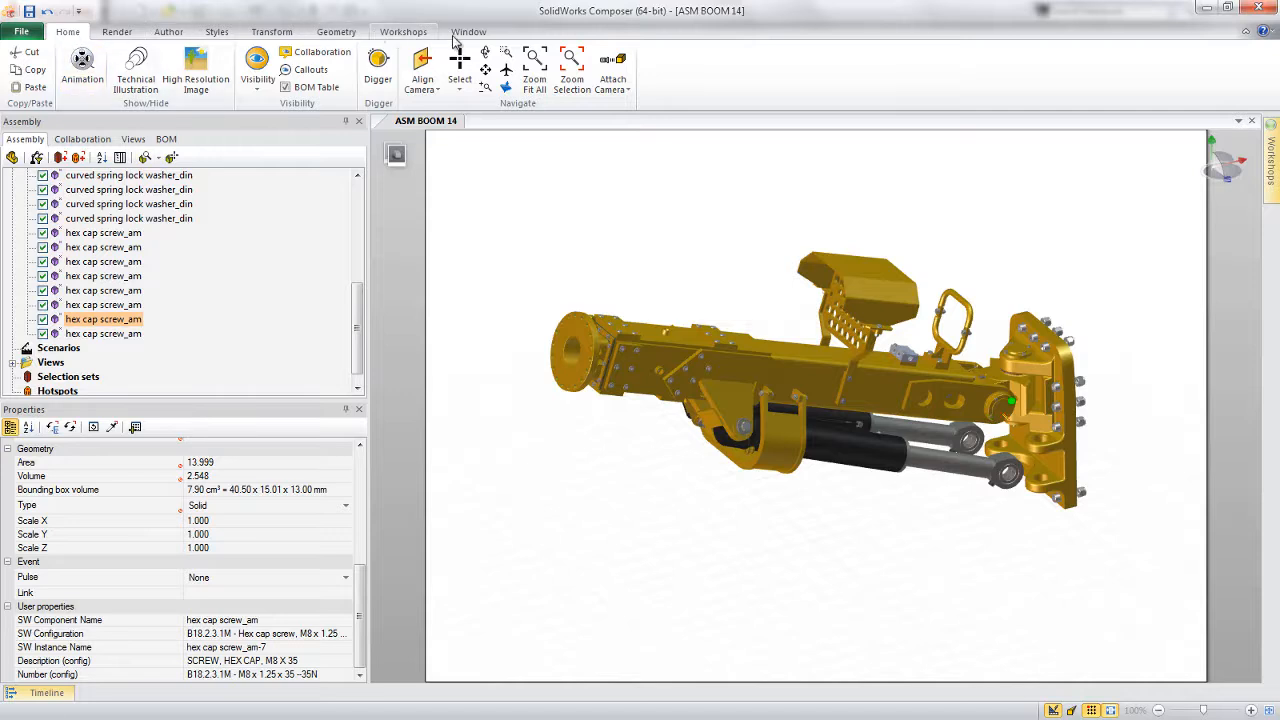
- Try the ground effects with the grid off and the mirror and shadow on, and disable the ground
{"action": "left_click", "coordinate": [117, 32]}
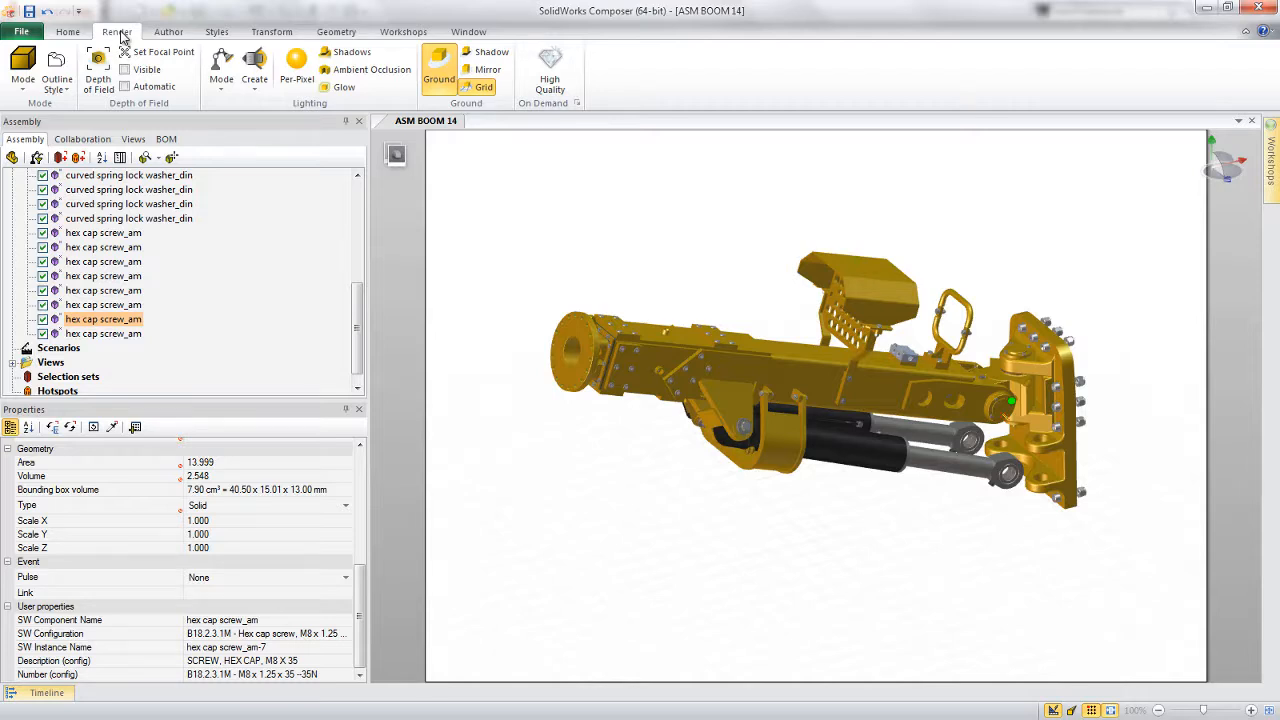
{"action": "left_click", "coordinate": [486, 88]}
{"action": "left_click", "coordinate": [488, 70]}
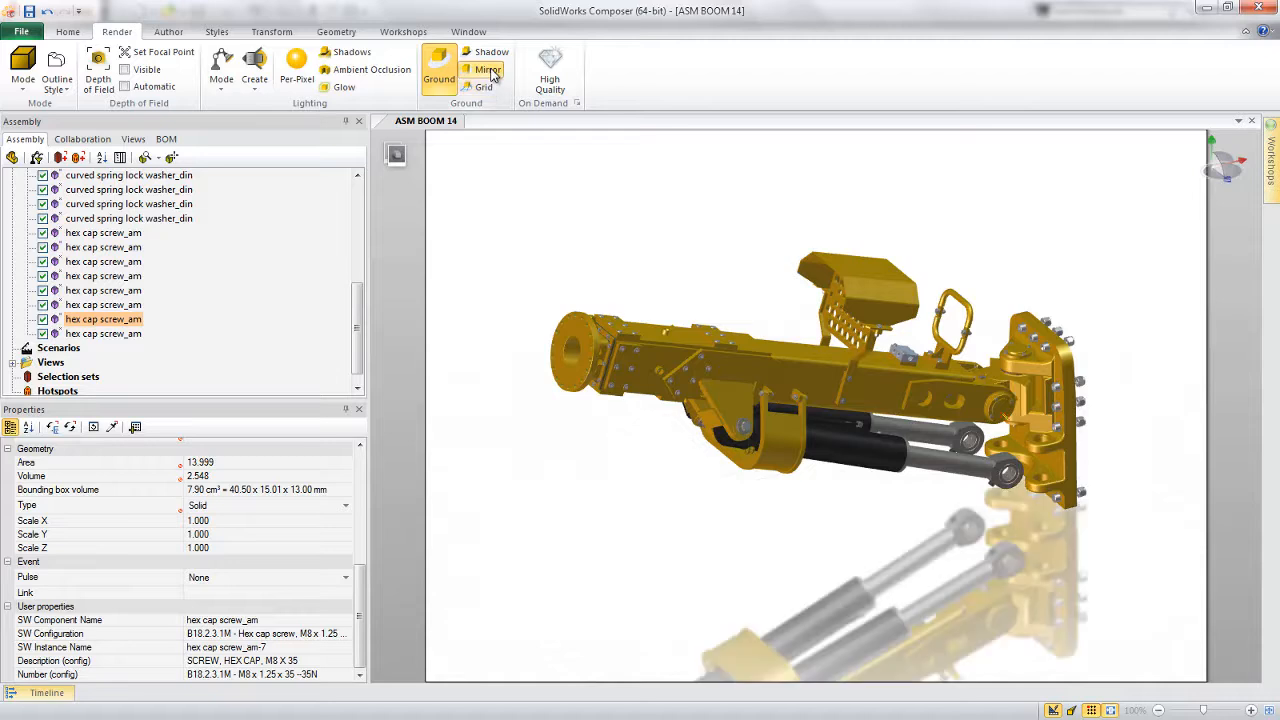
{"action": "left_click", "coordinate": [490, 52]}
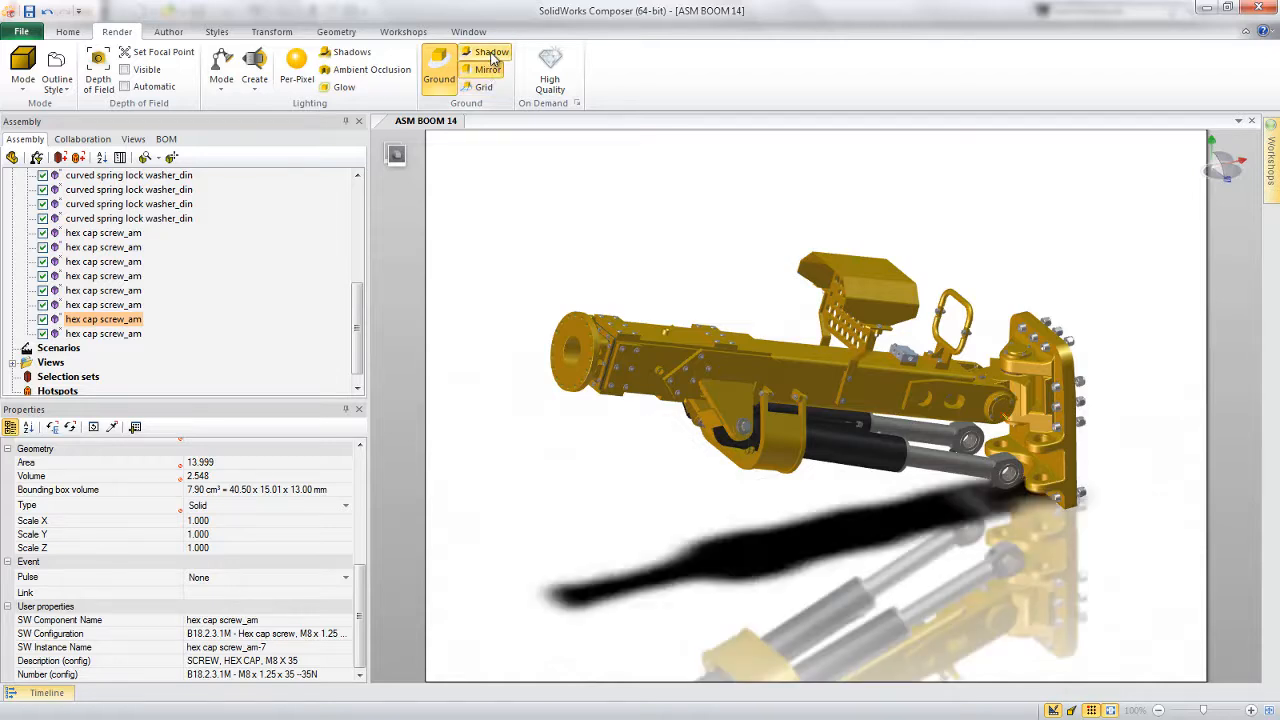
{"action": "left_click", "coordinate": [438, 68]}
- Enable per-pixel lighting with ambient occlusion and save the display as a view named Default
{"action": "left_click", "coordinate": [298, 70]}
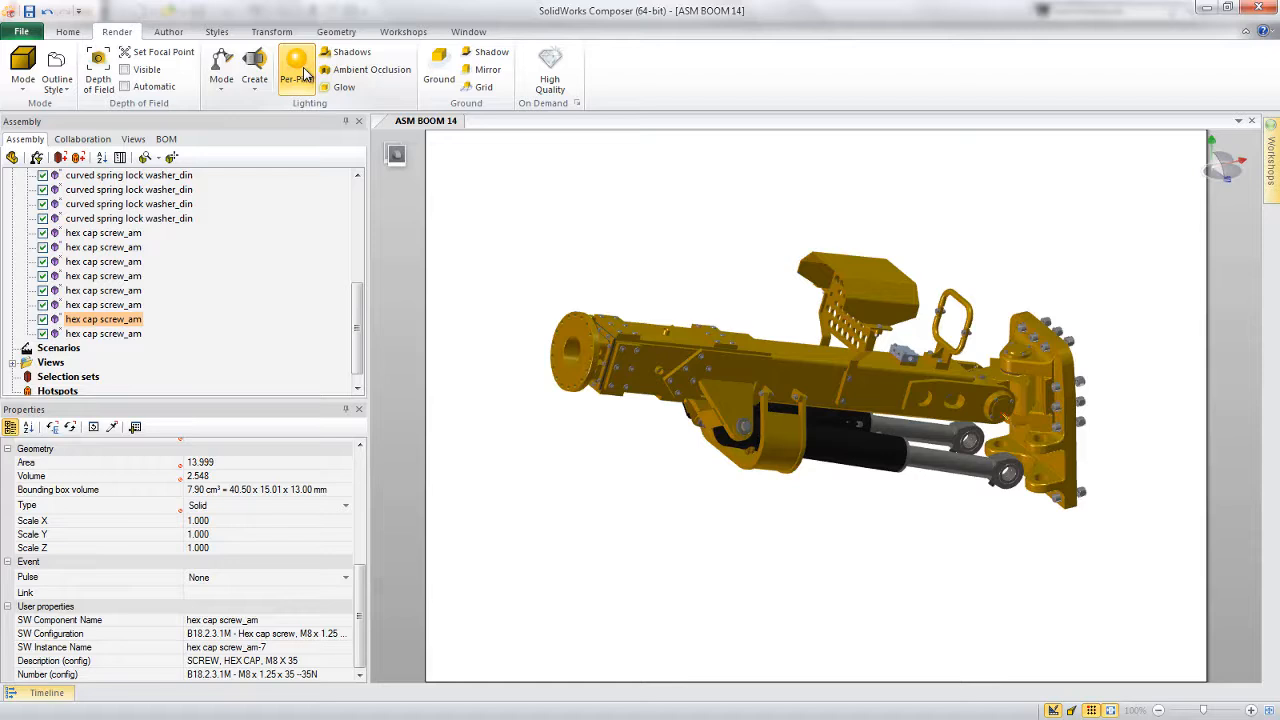
{"action": "left_click", "coordinate": [340, 71]}
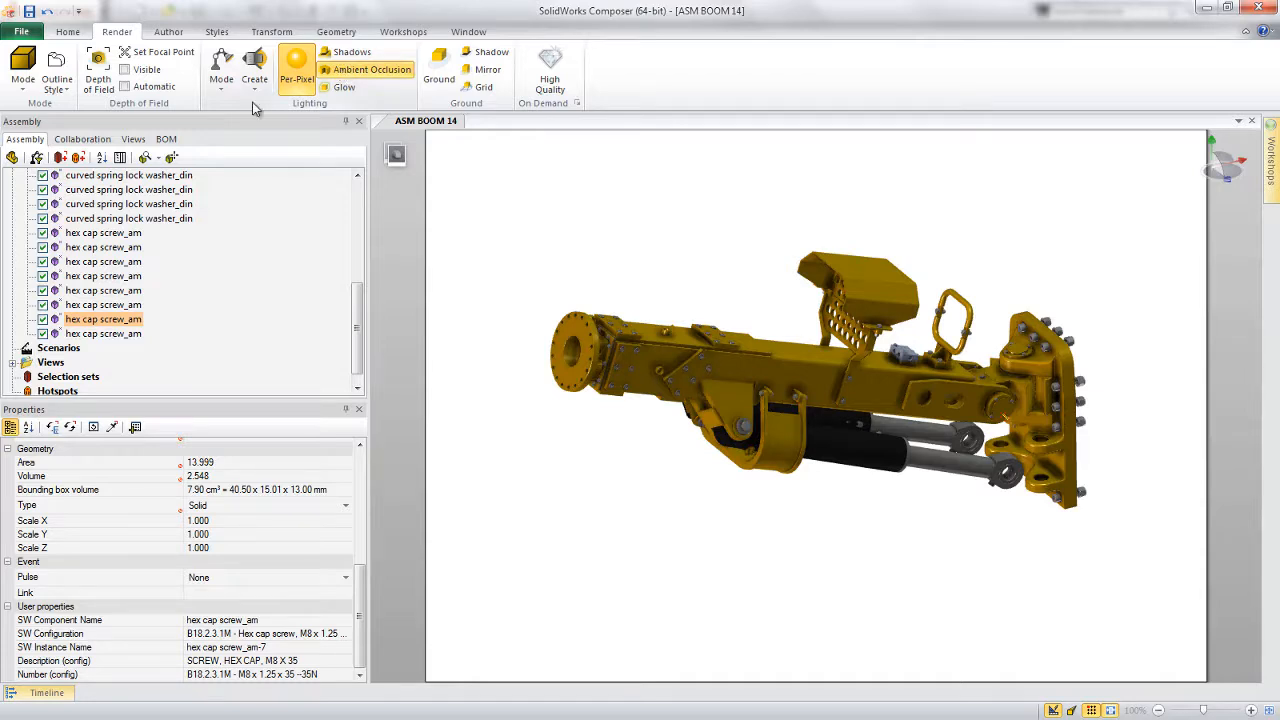
{"action": "left_click", "coordinate": [133, 139]}
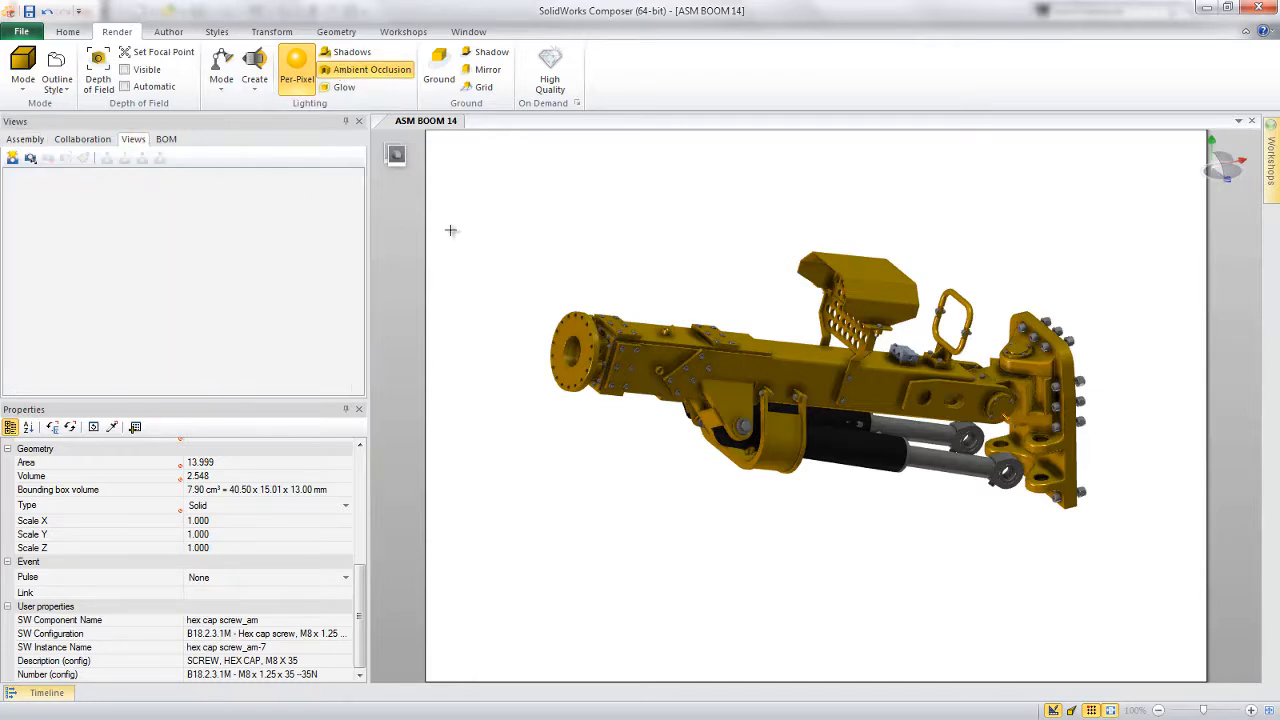
{"action": "left_click", "coordinate": [12, 158]}
{"action": "type", "text": "Default"}
{"action": "key", "text": "Return"}
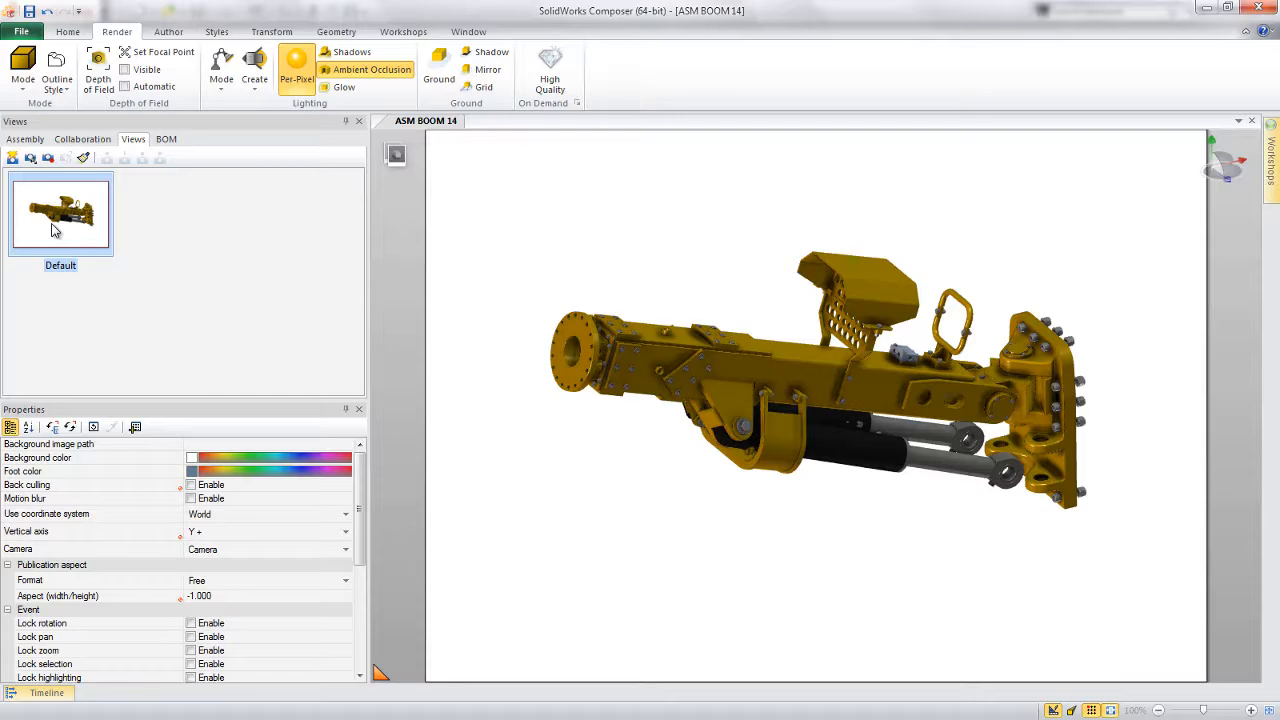
- Turn off ambient occlusion and per-pixel lighting, and set the render mode to Technical
{"action": "left_click", "coordinate": [350, 70]}
{"action": "left_click", "coordinate": [25, 78]}
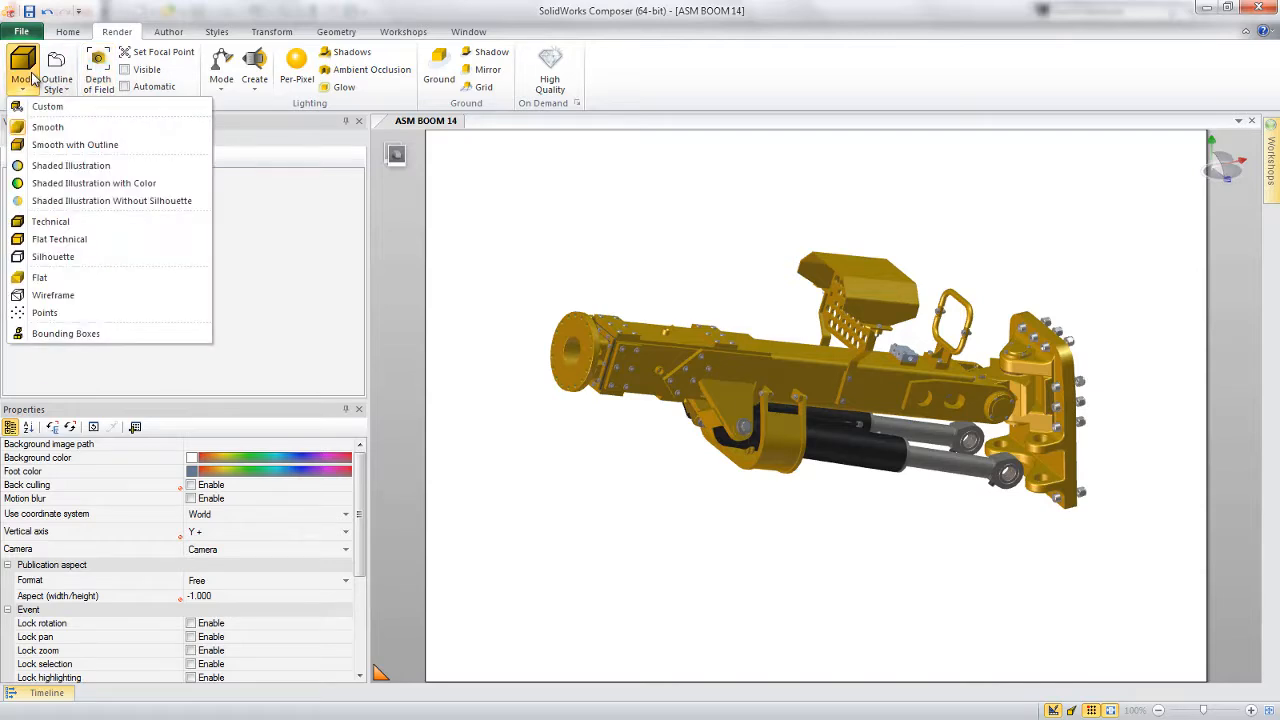
{"action": "left_click", "coordinate": [45, 221]}
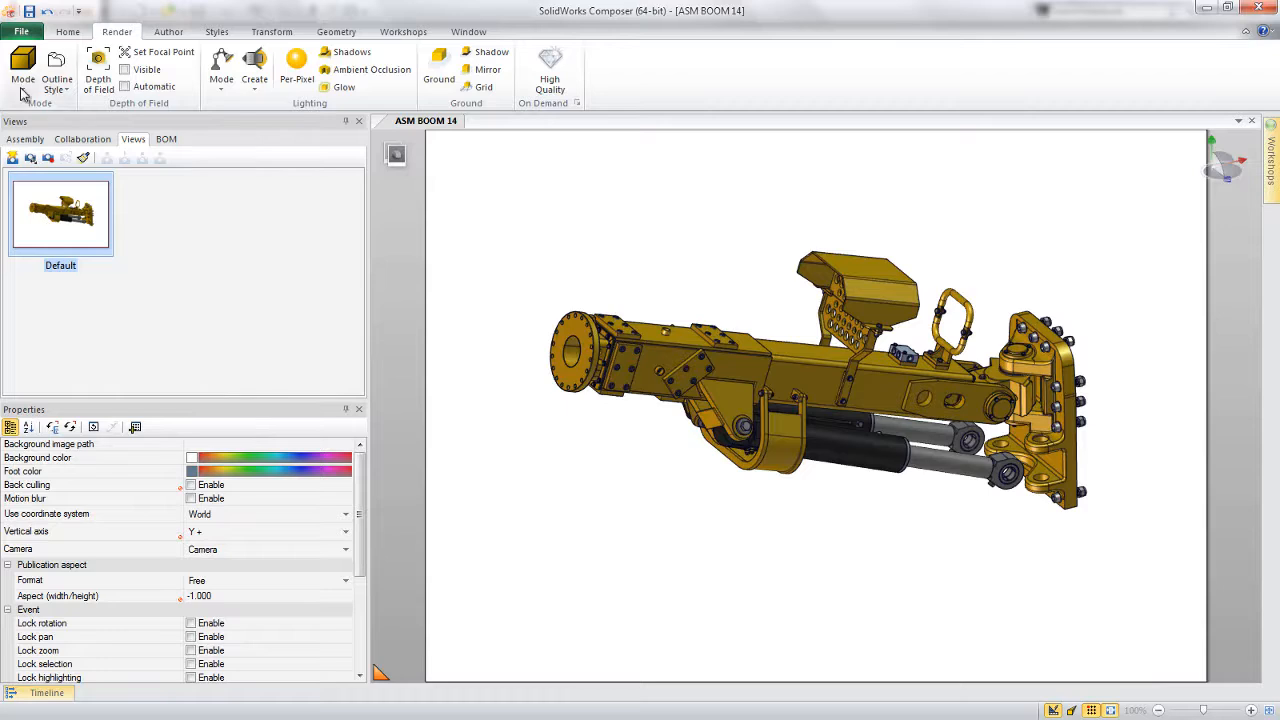
- Try the Flat Technical render mode on the boom and switch the render mode to Silhouette
{"action": "left_click", "coordinate": [22, 72]}
{"action": "left_click", "coordinate": [33, 240]}
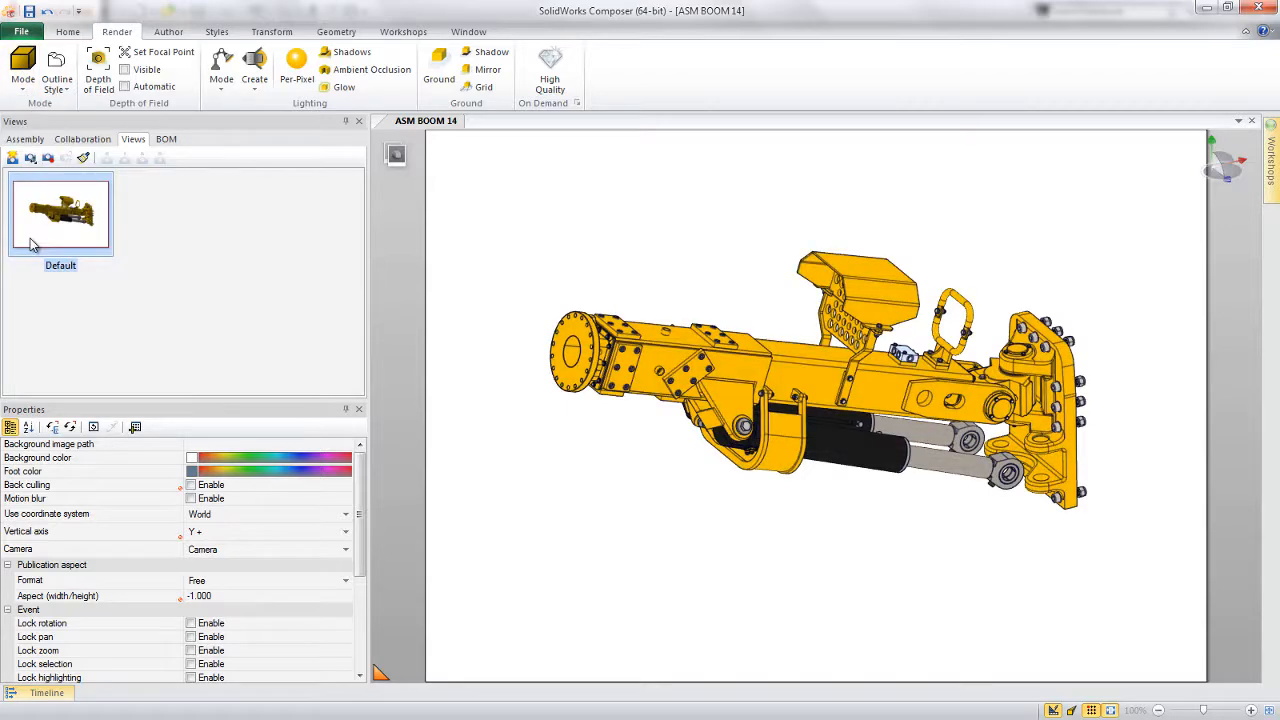
{"action": "left_click", "coordinate": [22, 72]}
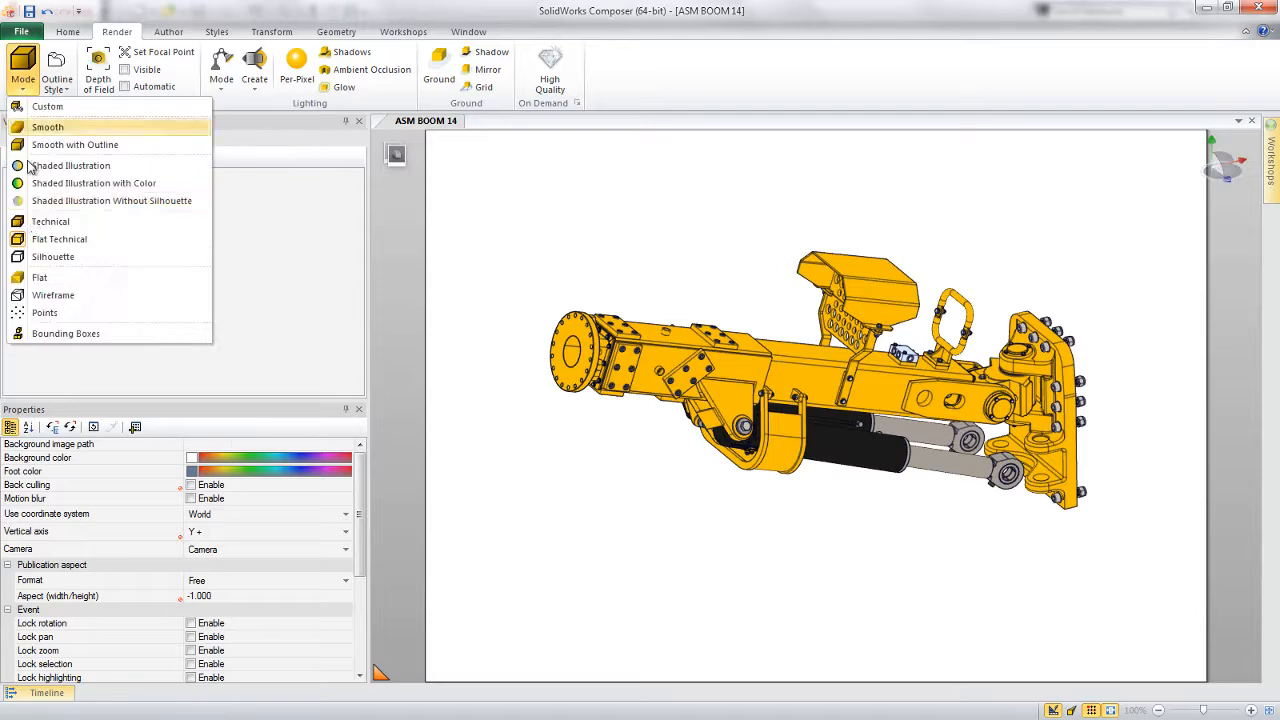
{"action": "left_click", "coordinate": [35, 261]}
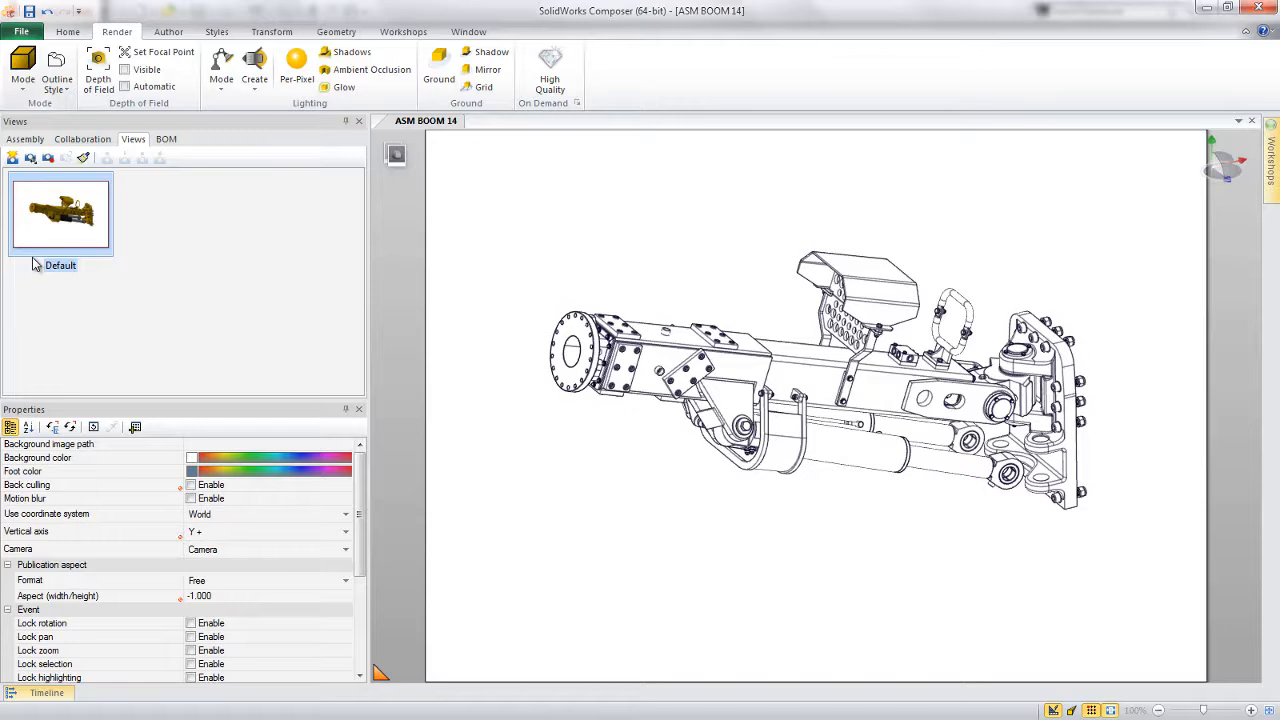
- Try the Sharp Edges and Smart Outlines outline styles on the boom and return to Construction Edges
{"action": "left_click", "coordinate": [57, 84]}
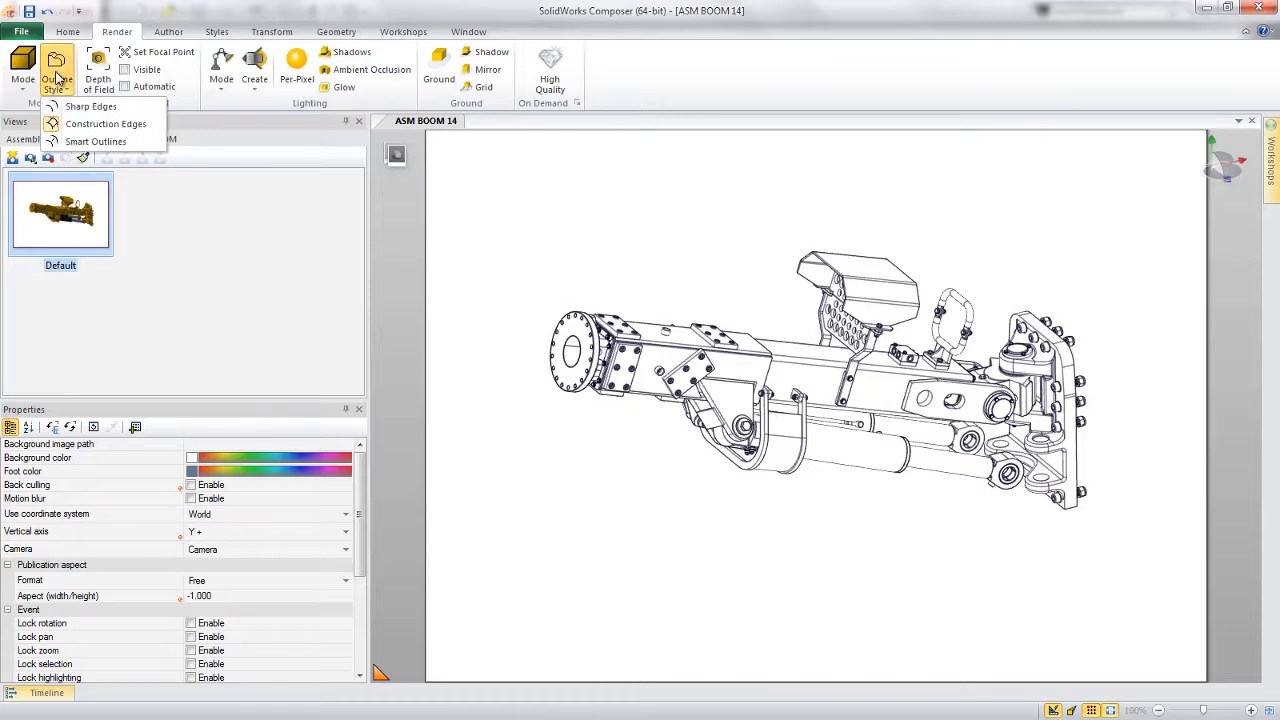
{"action": "left_click", "coordinate": [62, 108]}
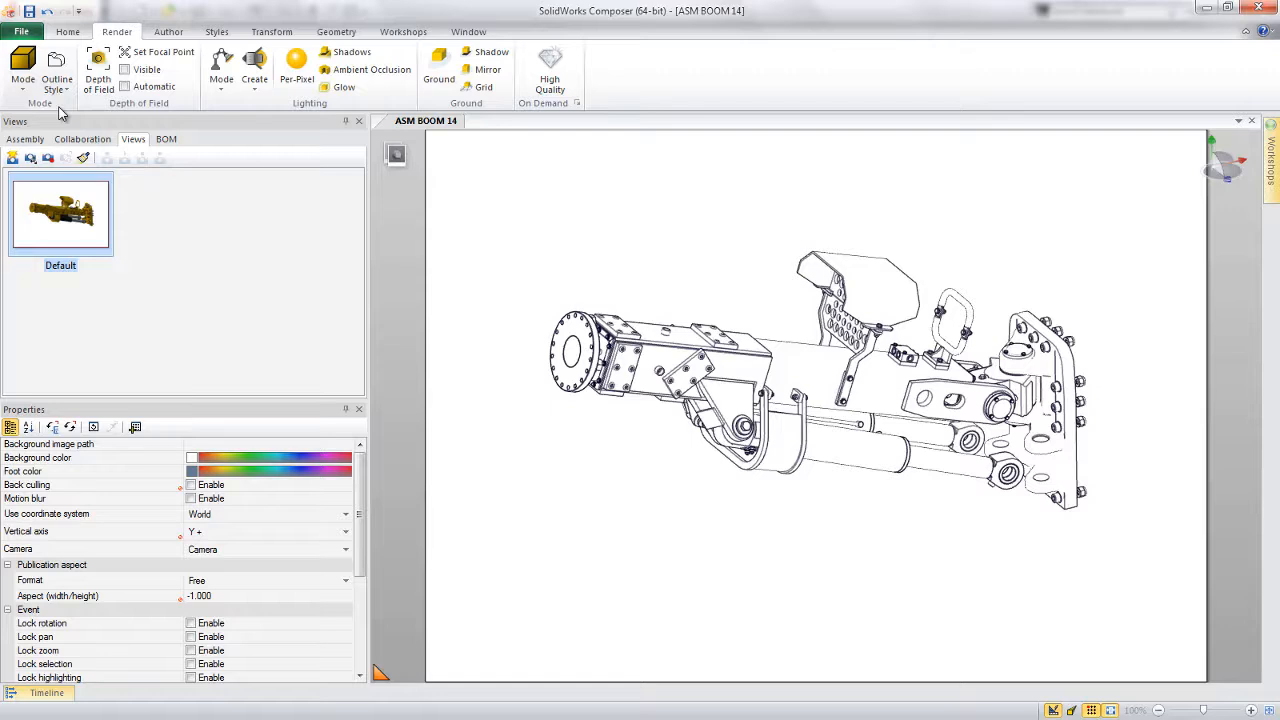
{"action": "left_click", "coordinate": [57, 84]}
{"action": "left_click", "coordinate": [62, 142]}
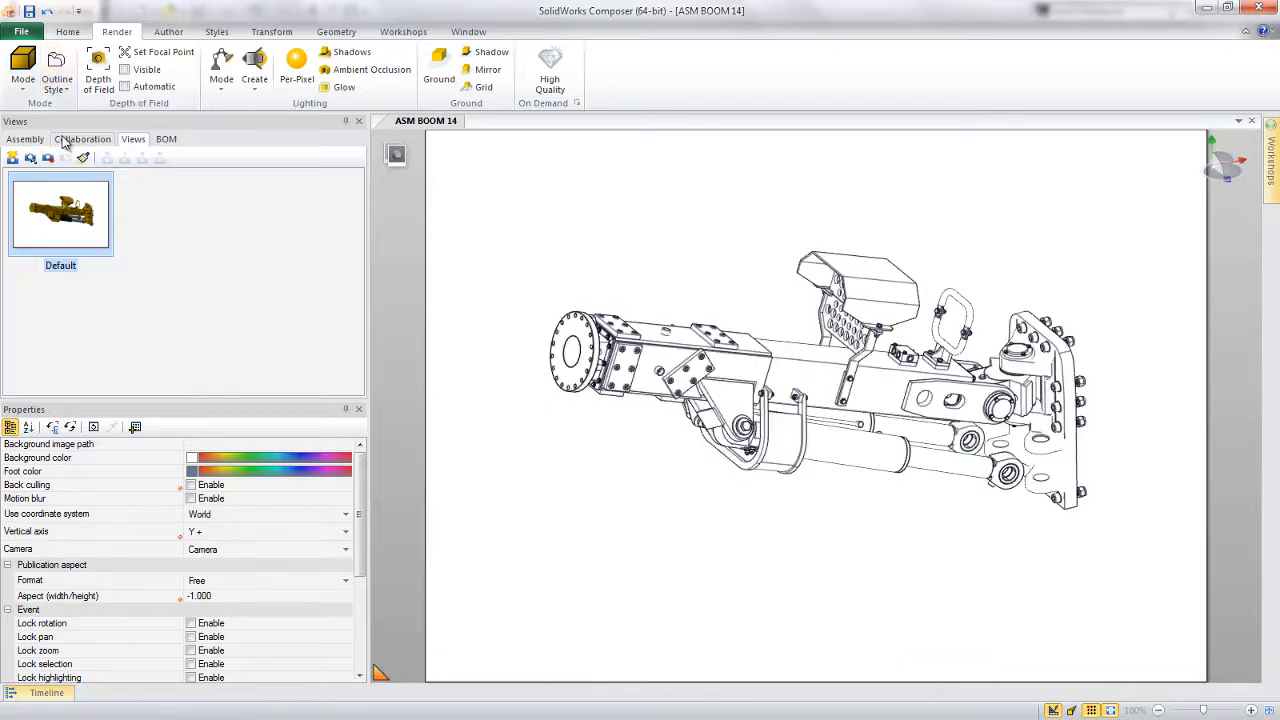
{"action": "left_click", "coordinate": [57, 84]}
{"action": "left_click", "coordinate": [63, 121]}
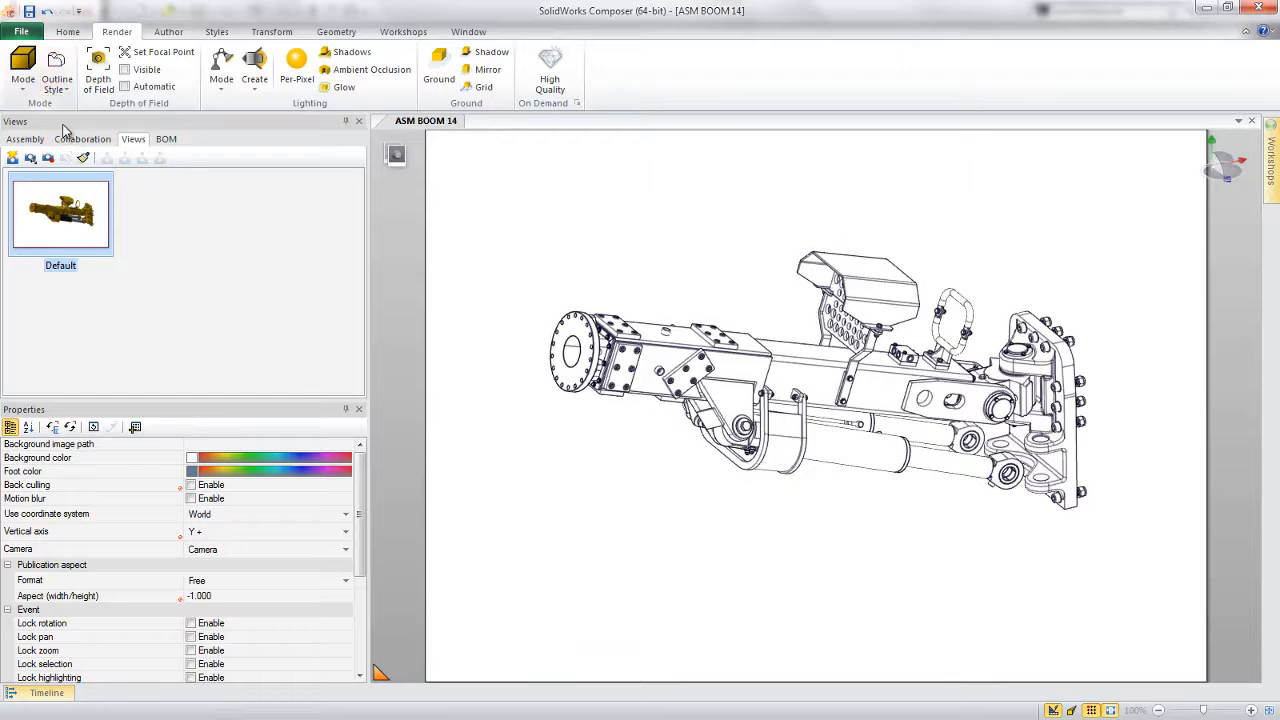
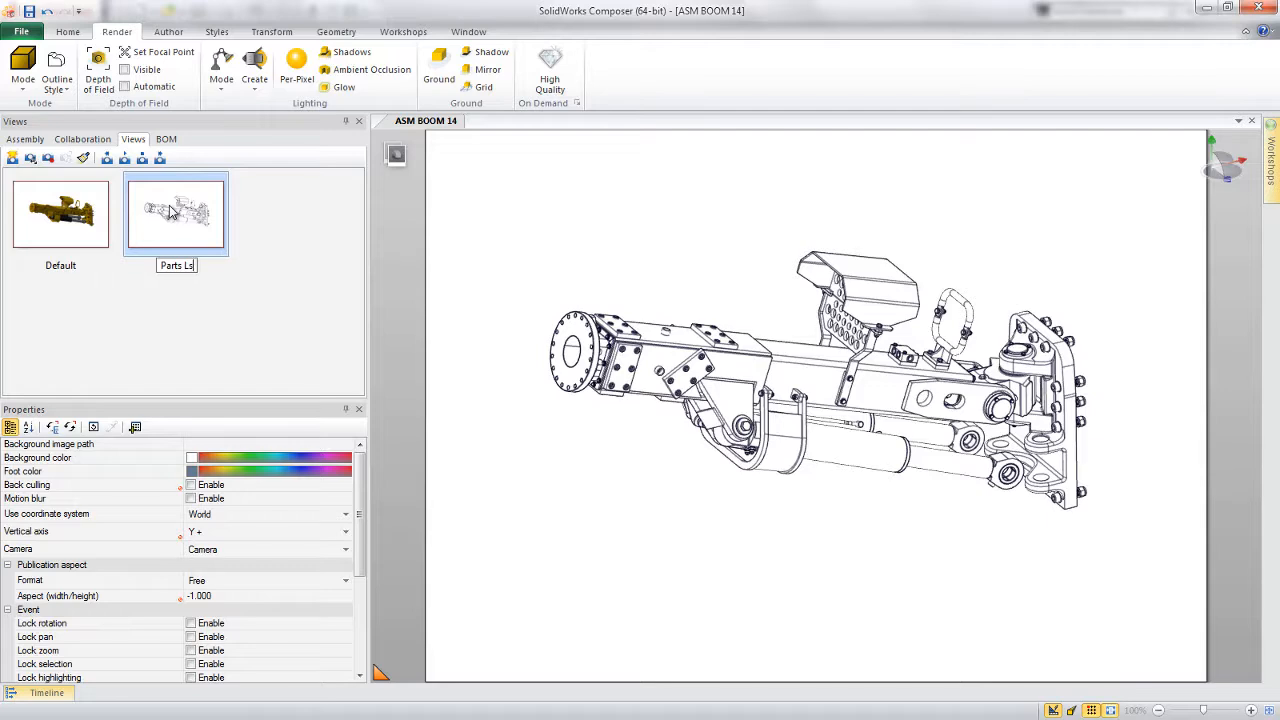
- Name the new silhouette view Parts List
{"action": "key", "text": "Return"}
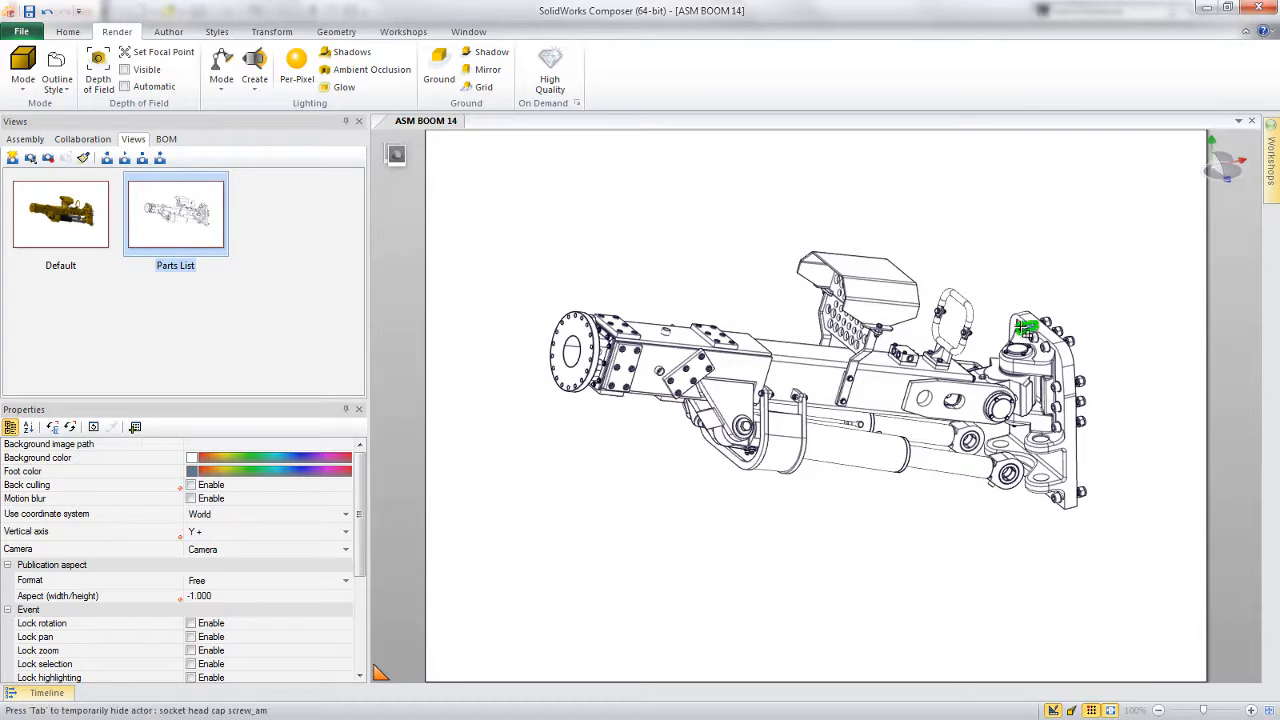
- Translate the 0315_ENSAMBLE BUT 28 mount assembly away from the end of the boom along its length
{"action": "left_click", "coordinate": [1022, 330]}
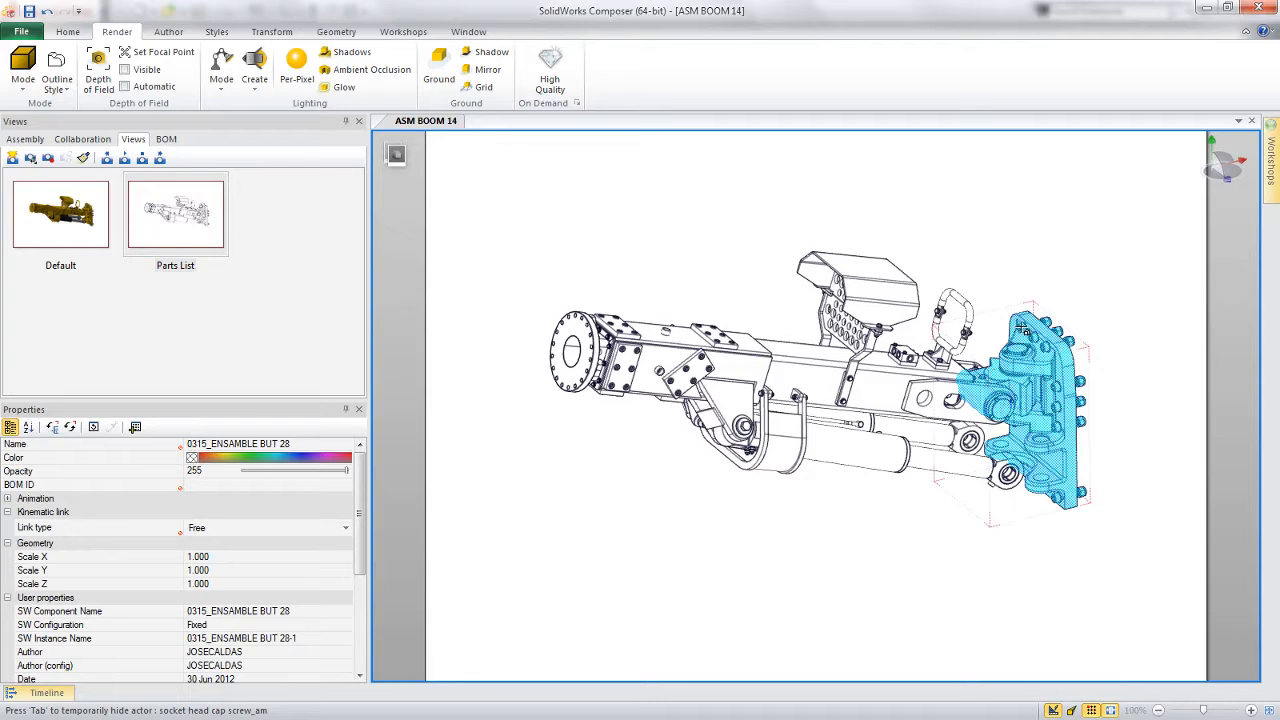
{"action": "right_click", "coordinate": [1036, 327]}
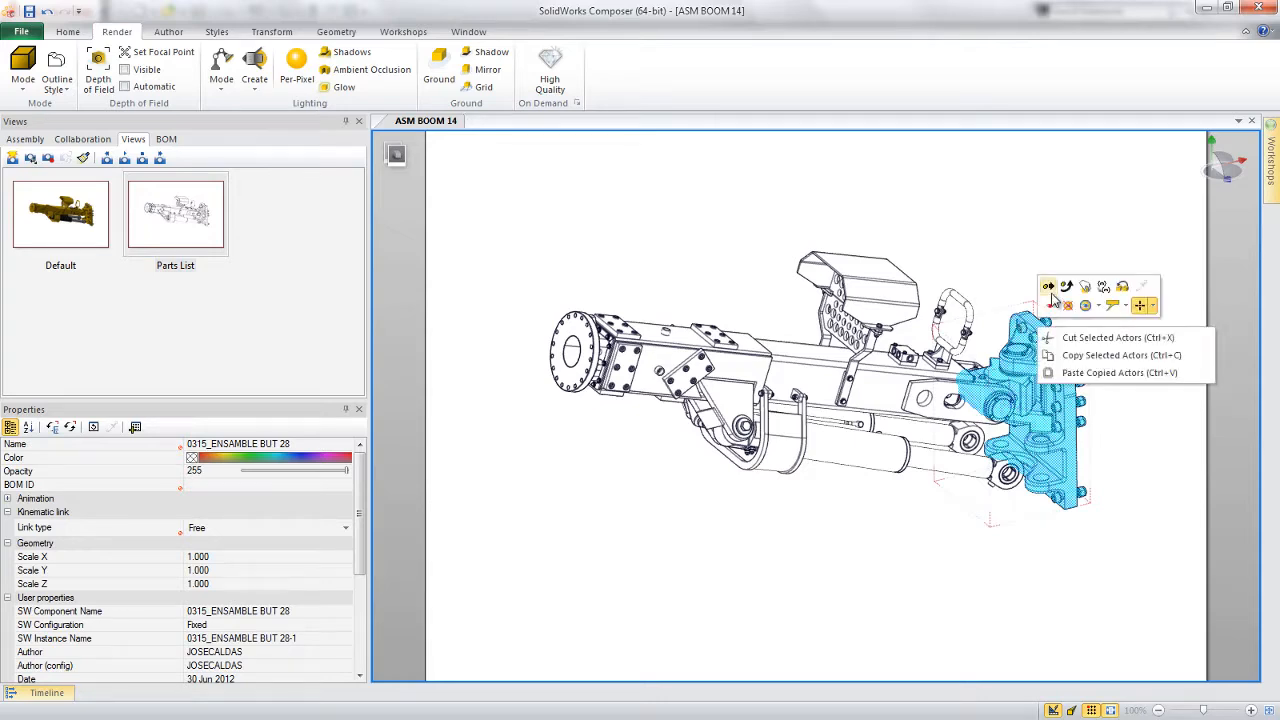
{"action": "left_click", "coordinate": [1049, 288]}
{"action": "left_click_drag", "start_coordinate": [948, 418], "coordinate": [1030, 394]}
{"action": "key", "text": "Escape"}
- Translate the front CYLINDER Ø125x536 assembly straight down to a clear area below the boom
{"action": "left_click", "coordinate": [834, 447], "text": "alt"}
{"action": "right_click", "coordinate": [838, 451]}
{"action": "left_click", "coordinate": [862, 410]}
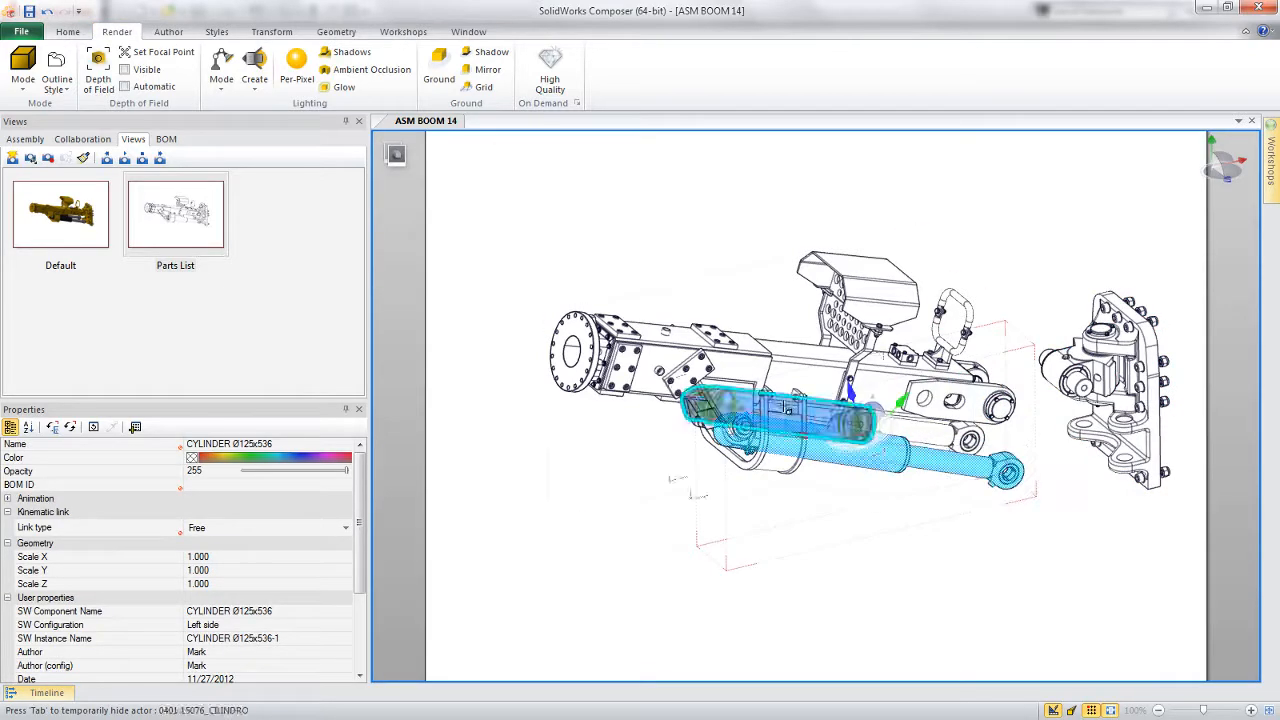
{"action": "left_click_drag", "start_coordinate": [760, 403], "coordinate": [756, 514]}
{"action": "left_click", "coordinate": [756, 514]}
- Translate the expander pin along its axis out of the boom's cylinder bracket
{"action": "left_click", "coordinate": [730, 428]}
{"action": "right_click", "coordinate": [760, 428]}
{"action": "left_click", "coordinate": [770, 388]}
{"action": "left_click_drag", "start_coordinate": [738, 420], "coordinate": [826, 398], "text": "alt"}
{"action": "key", "text": "Escape"}
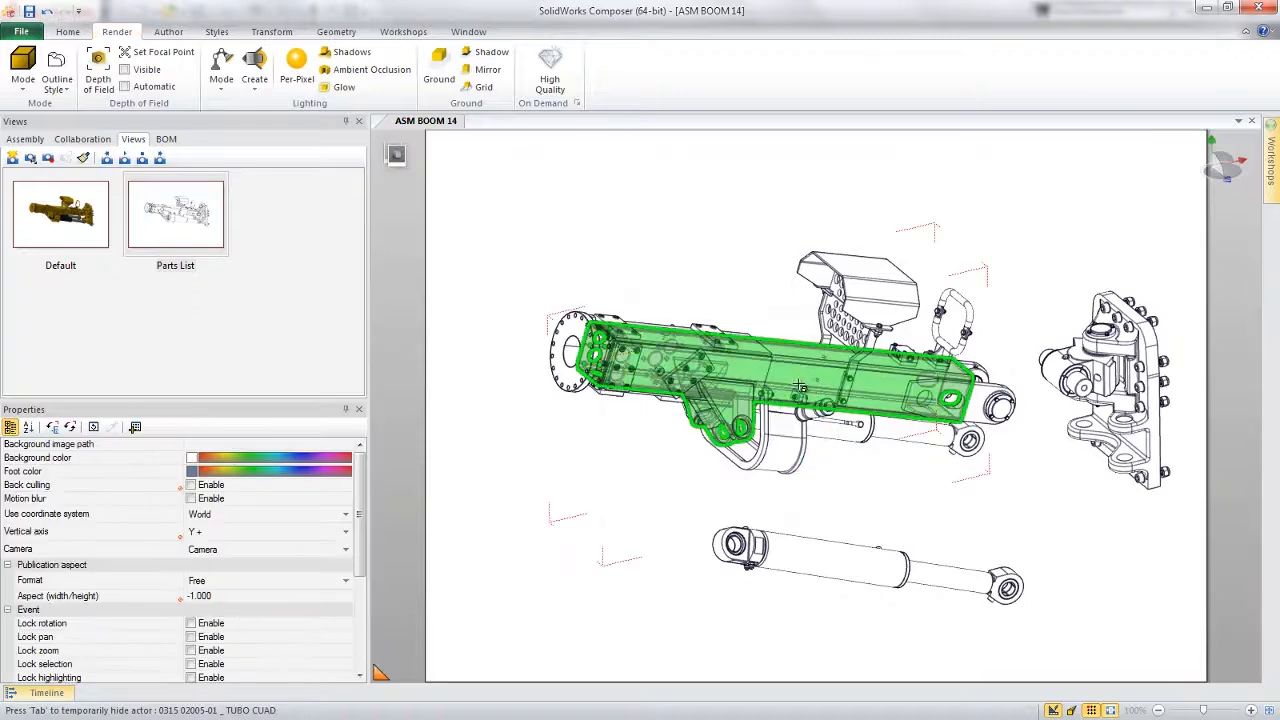
- Translate the PASAMURO SMALL BOLTER BOOM 12, ENSAMBLE ABRAZADERA DE MANGUERAS and VALVULA DOBLE CHECK-COMPLETO assemblies together about 354 mm above the boom
{"action": "left_click", "coordinate": [26, 140]}
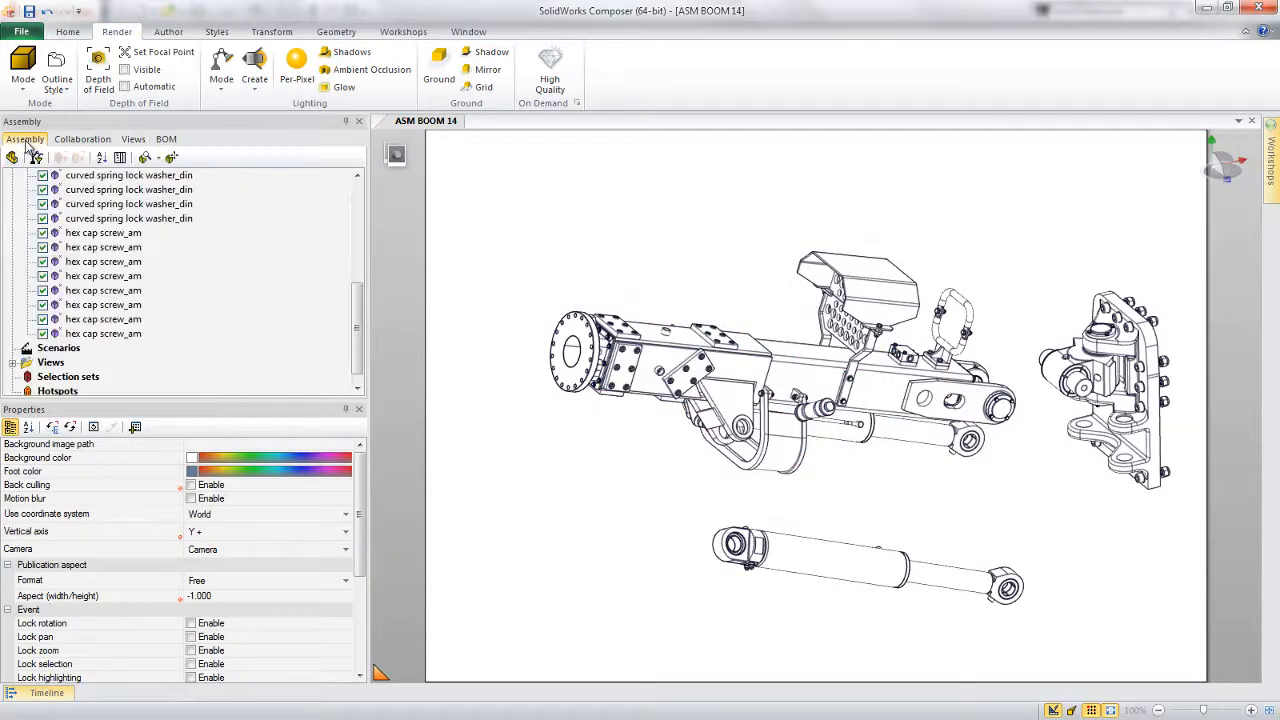
{"action": "scroll", "coordinate": [90, 260], "scroll_direction": "up", "scroll_amount": 10}
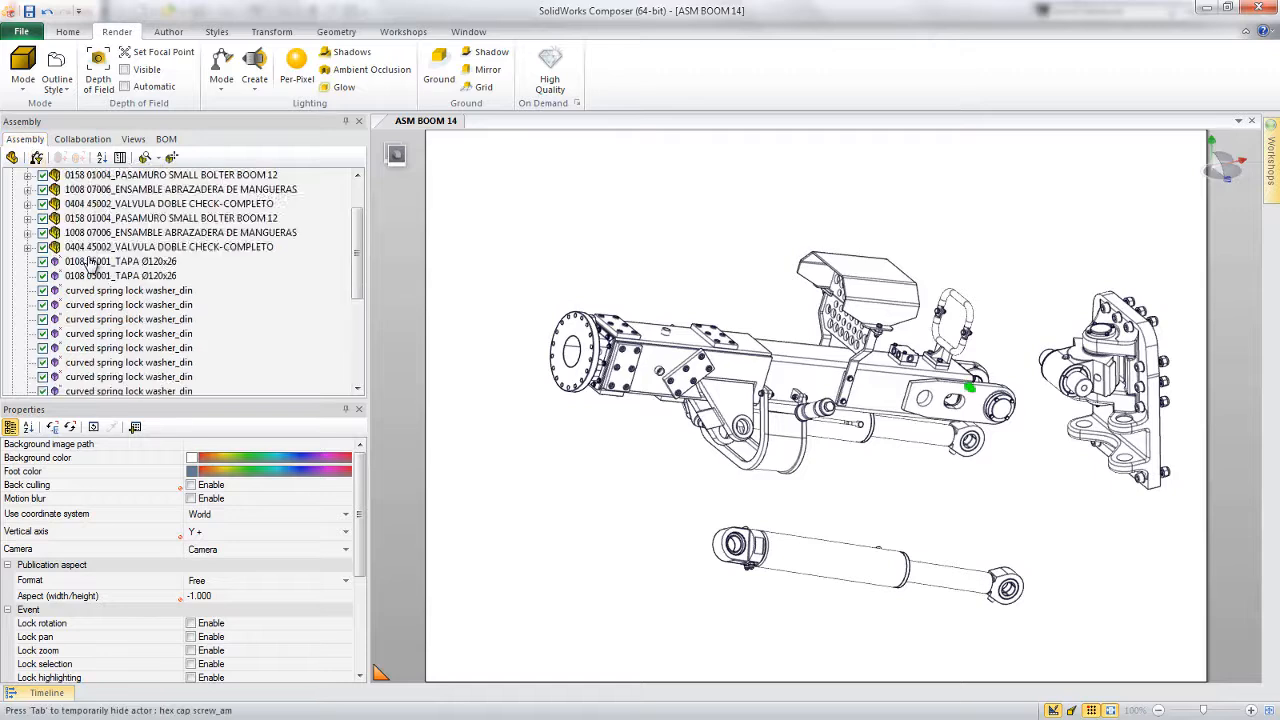
{"action": "left_click", "coordinate": [92, 276]}
{"action": "left_click", "coordinate": [88, 305], "text": "ctrl"}
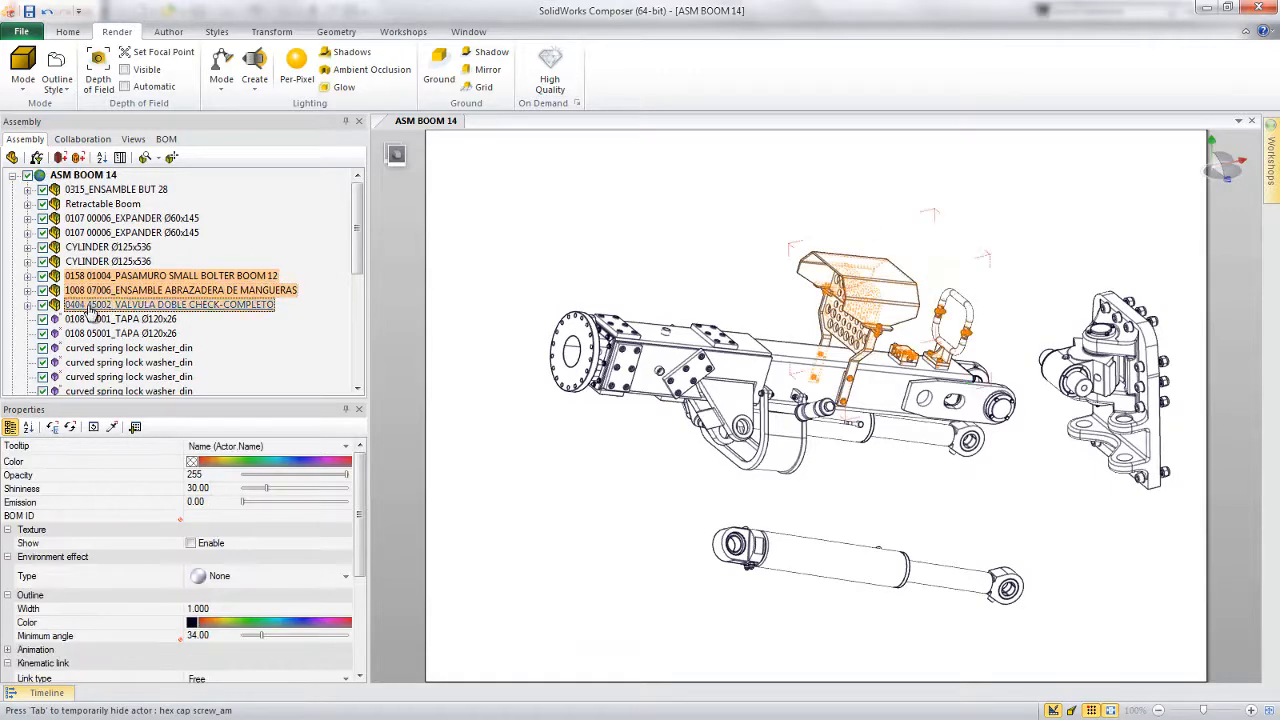
{"action": "right_click", "coordinate": [616, 256]}
{"action": "left_click", "coordinate": [628, 231]}
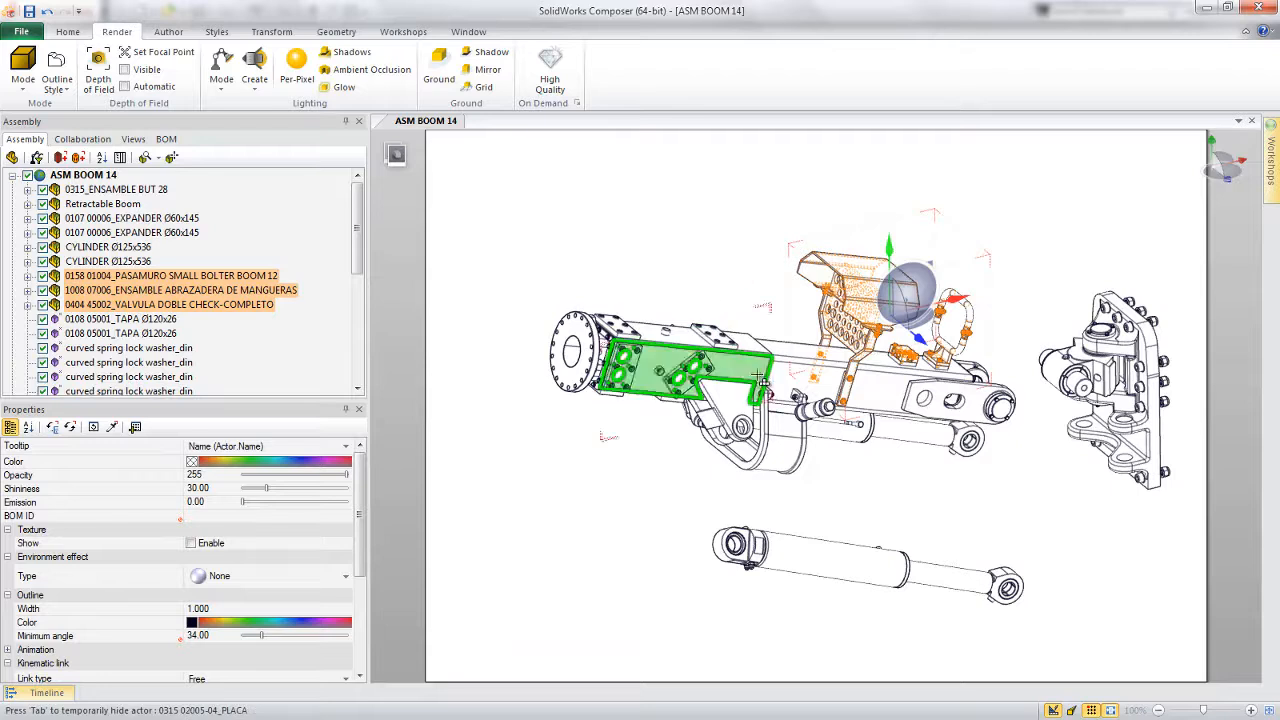
{"action": "left_click_drag", "start_coordinate": [767, 368], "coordinate": [794, 277], "text": "alt"}
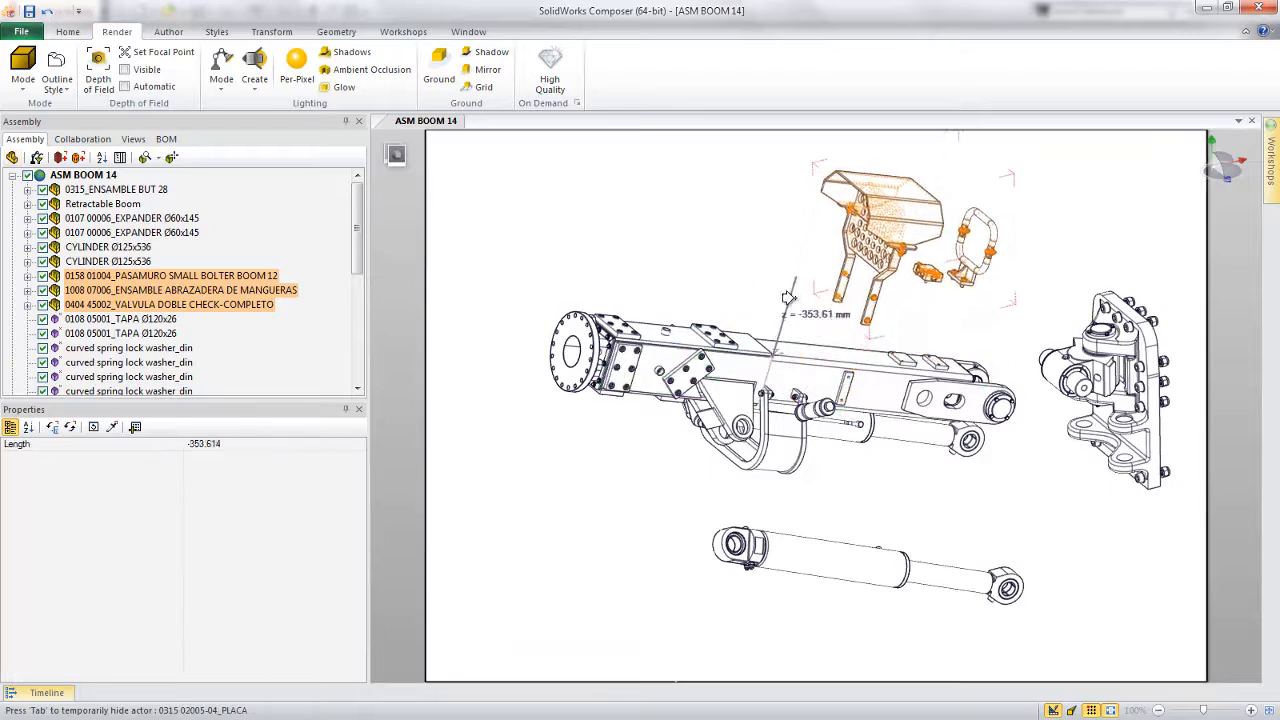
{"action": "left_click", "coordinate": [645, 259]}
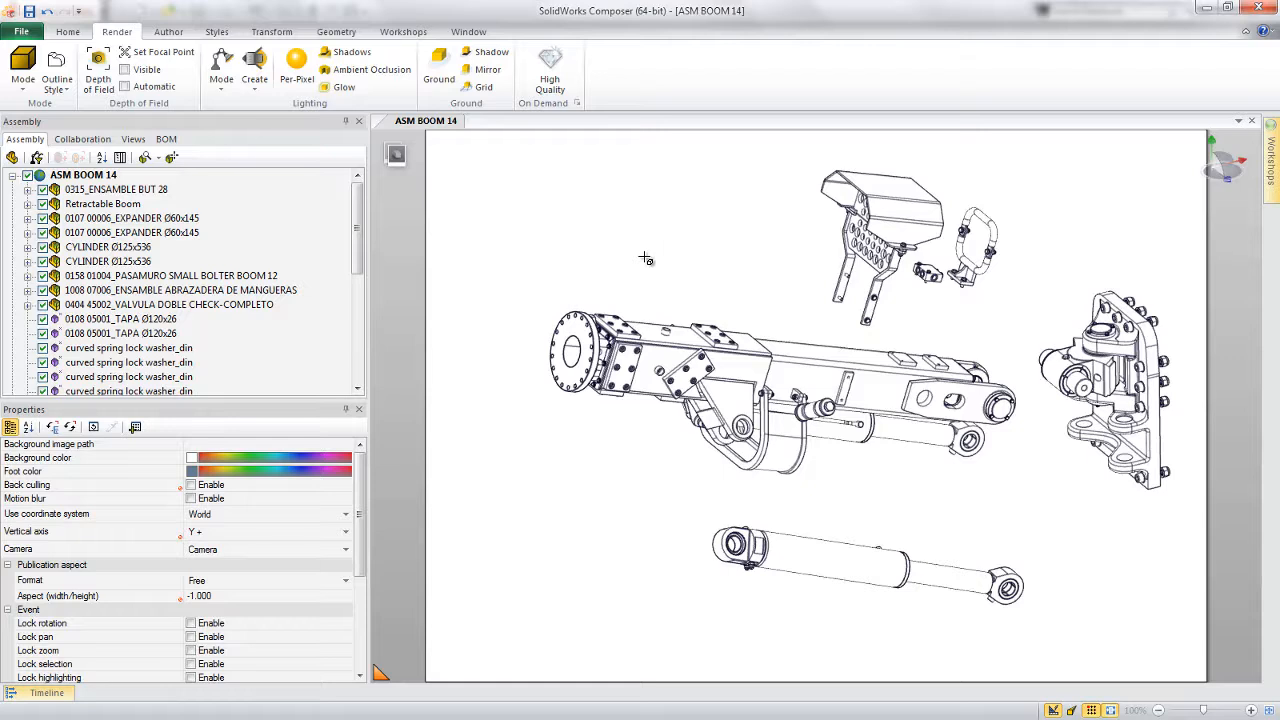
- Open the BOM workshop for the exploded boom
{"action": "left_click", "coordinate": [402, 32]}
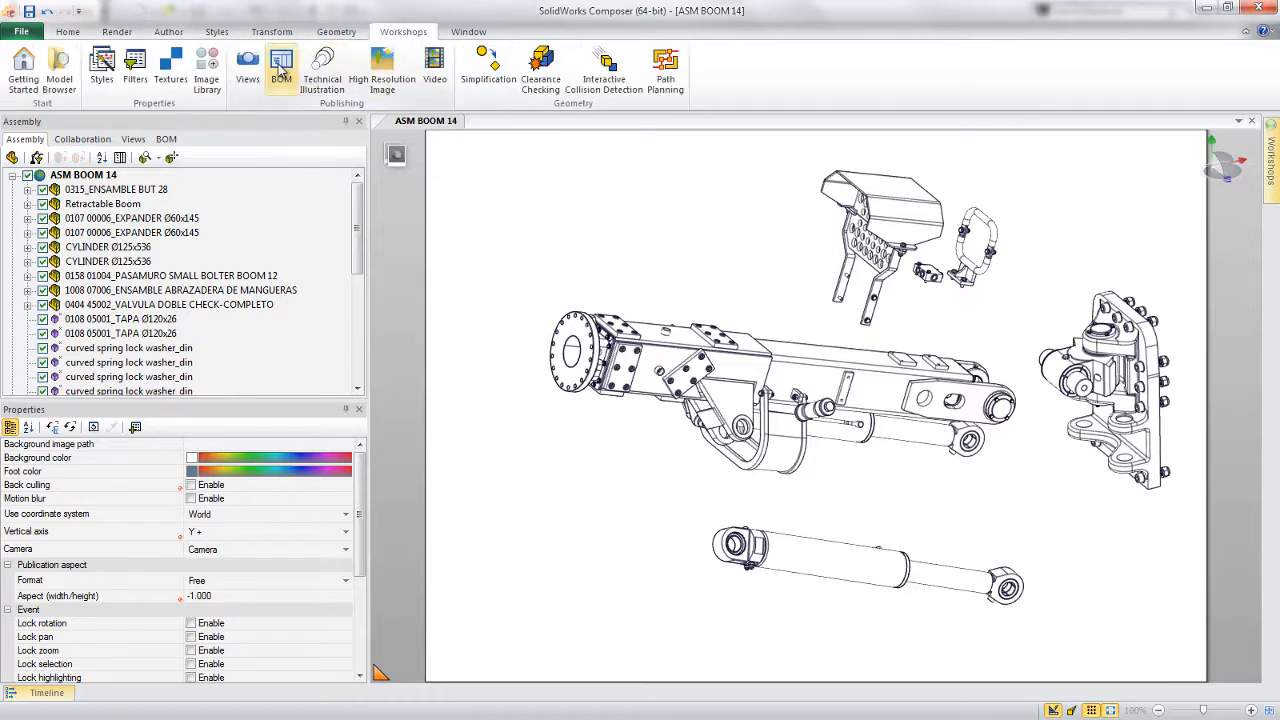
{"action": "left_click", "coordinate": [281, 72]}
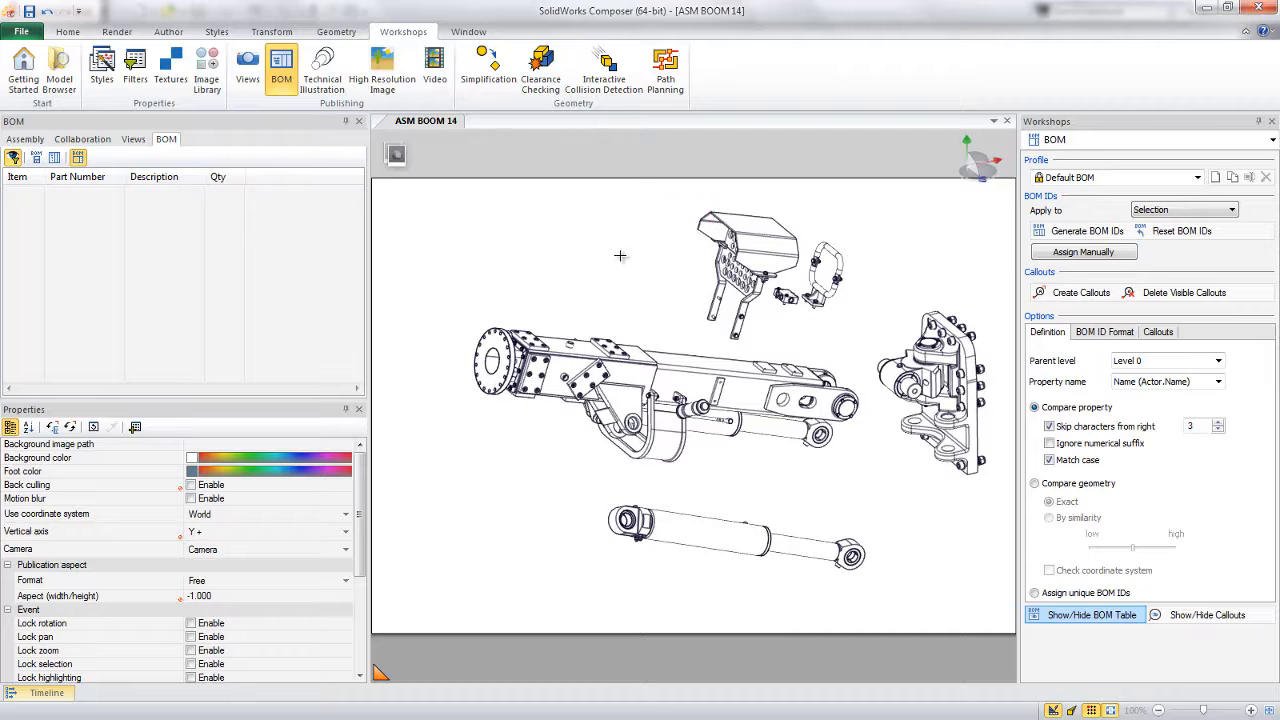
{"action": "left_click", "coordinate": [733, 205]}
{"action": "left_click", "coordinate": [599, 214]}
- Generate BOM IDs for all components in the assembly tree, from 0315_ENSAMBLE BUT 28 through the last hex cap screw
{"action": "left_click", "coordinate": [25, 139]}
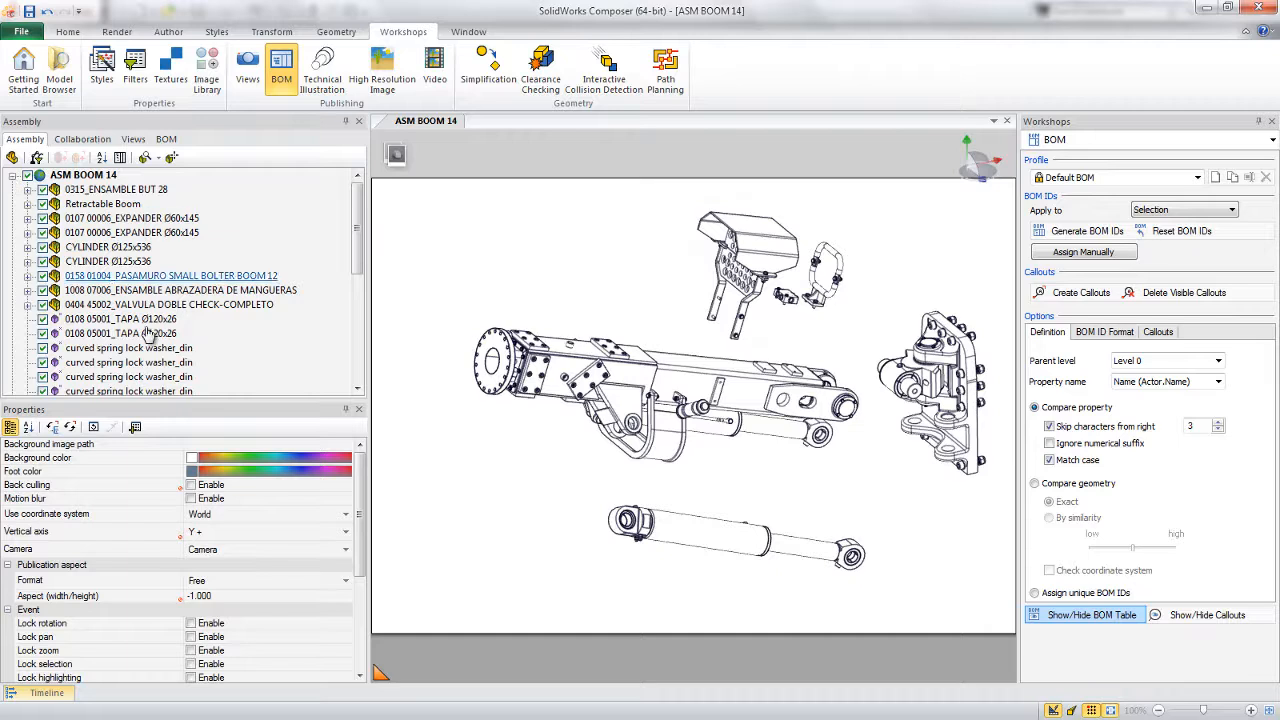
{"action": "scroll", "coordinate": [110, 300], "scroll_direction": "down", "scroll_amount": 5}
{"action": "left_click", "coordinate": [87, 306]}
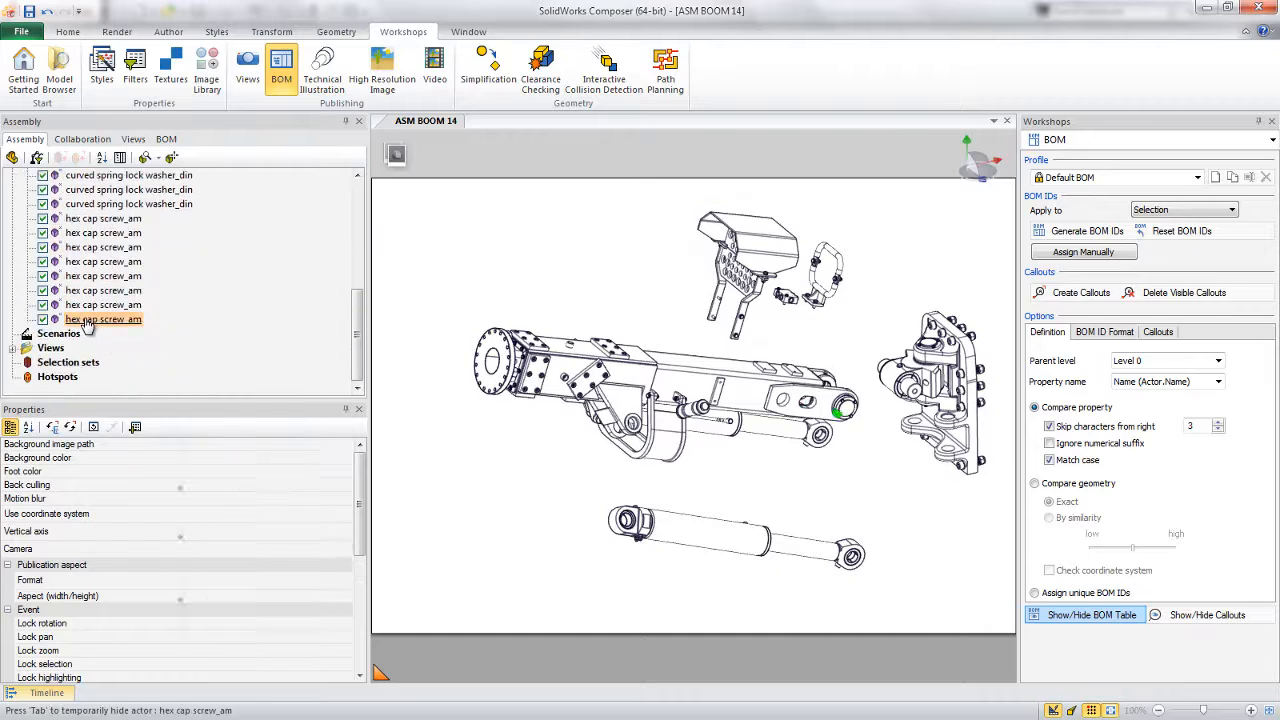
{"action": "scroll", "coordinate": [86, 300], "scroll_direction": "up", "scroll_amount": 4}
{"action": "left_click", "coordinate": [85, 247], "text": "shift"}
{"action": "scroll", "coordinate": [85, 255], "scroll_direction": "up", "scroll_amount": 2}
{"action": "left_click", "coordinate": [87, 304], "text": "shift"}
{"action": "left_click_drag", "start_coordinate": [87, 300], "coordinate": [92, 195]}
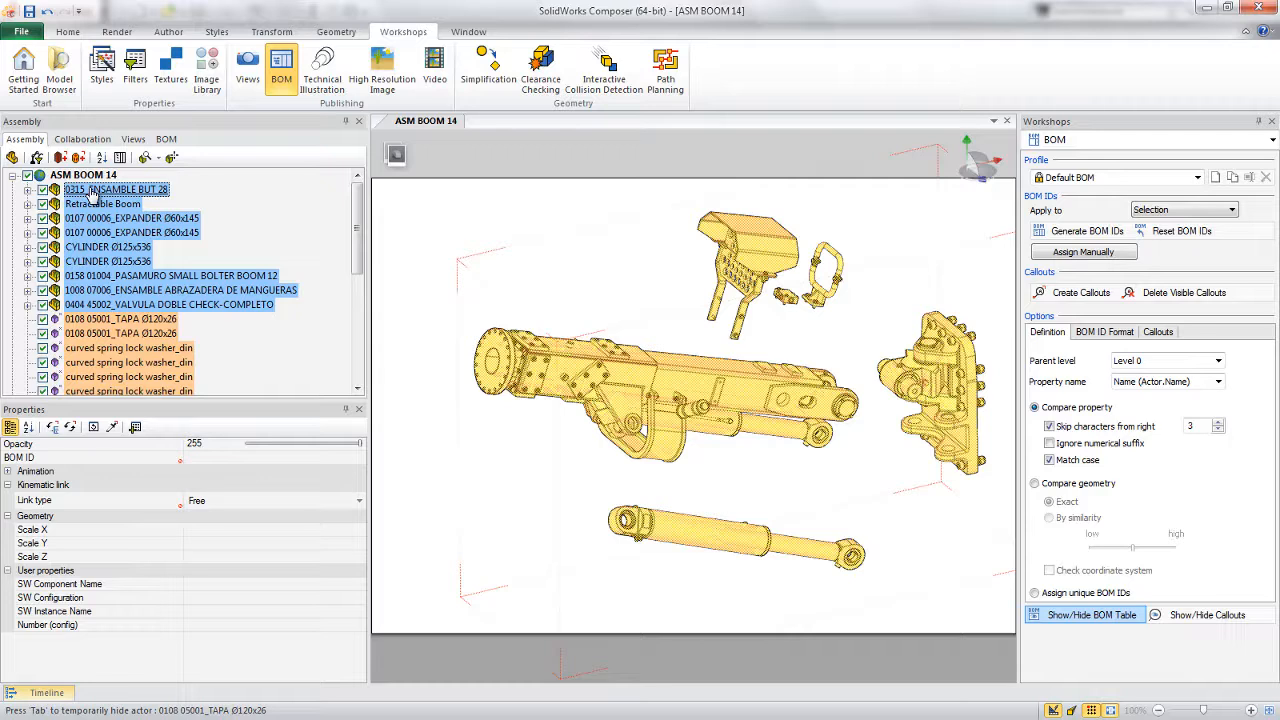
{"action": "left_click", "coordinate": [1060, 232]}
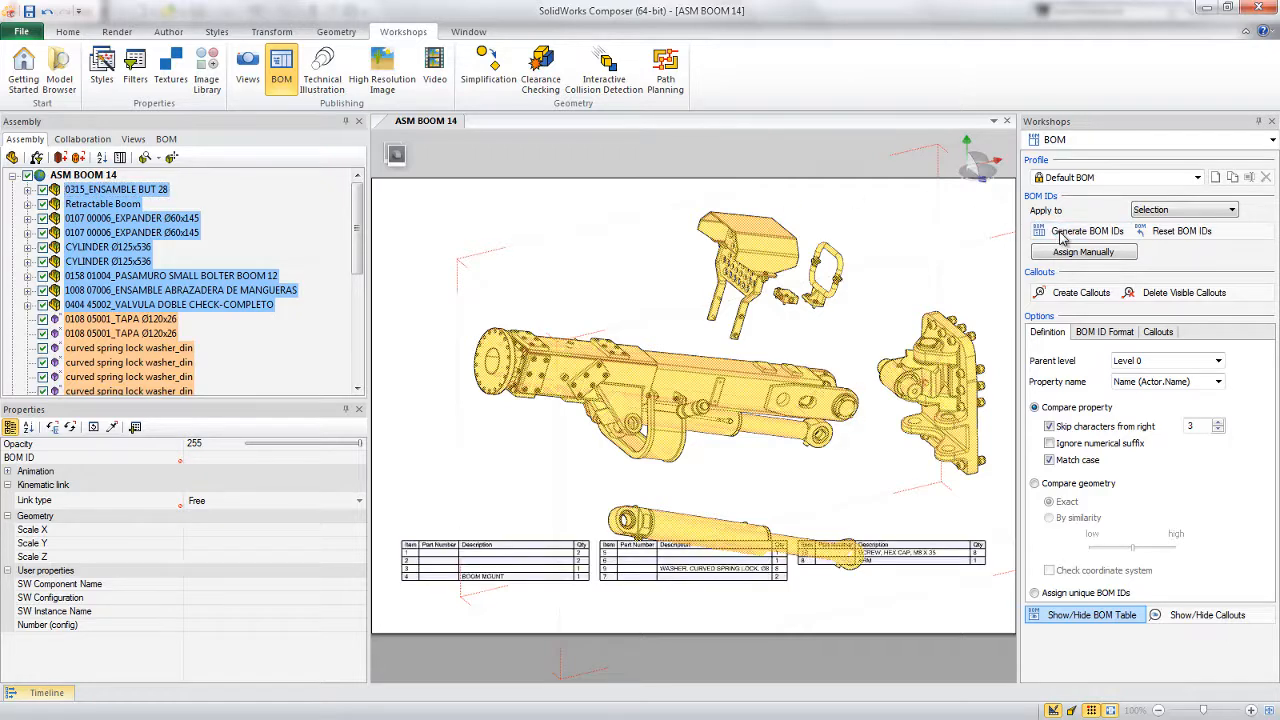
{"action": "left_click", "coordinate": [982, 260]}
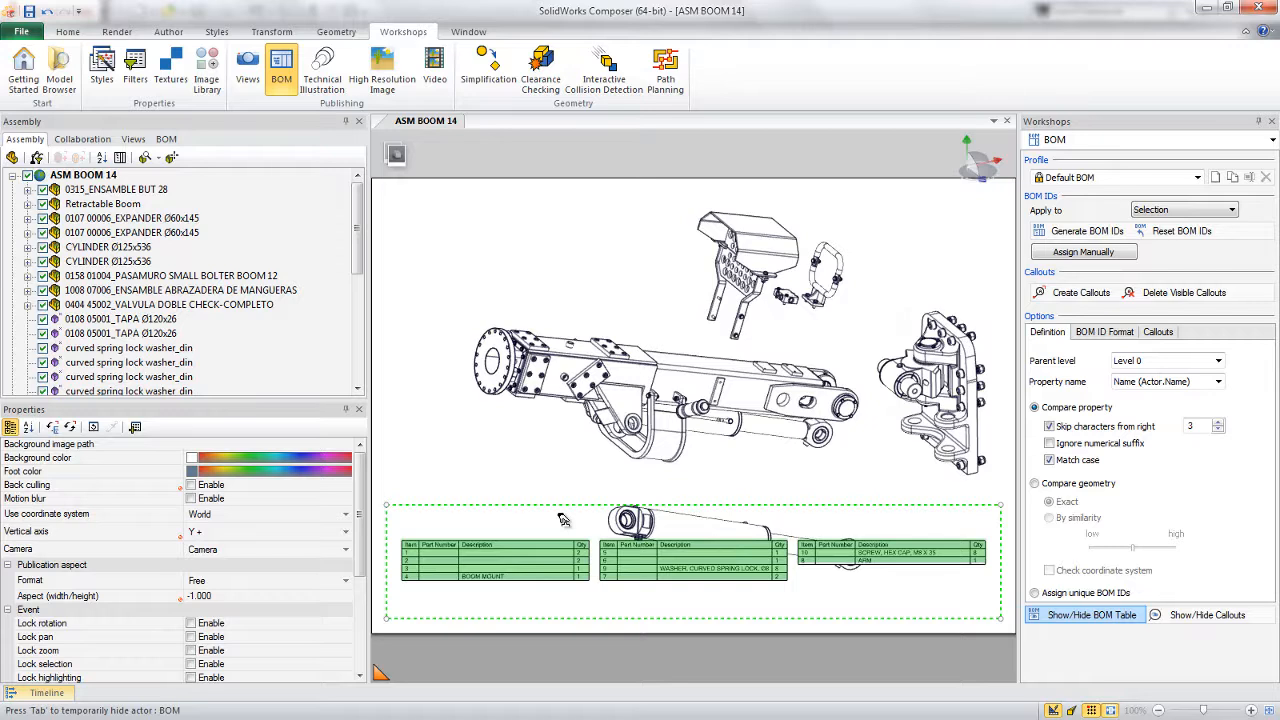
- Sort the BOM by item and remove the Part Number and Description properties from its displayed columns
{"action": "left_click", "coordinate": [166, 139]}
{"action": "left_click", "coordinate": [37, 178]}
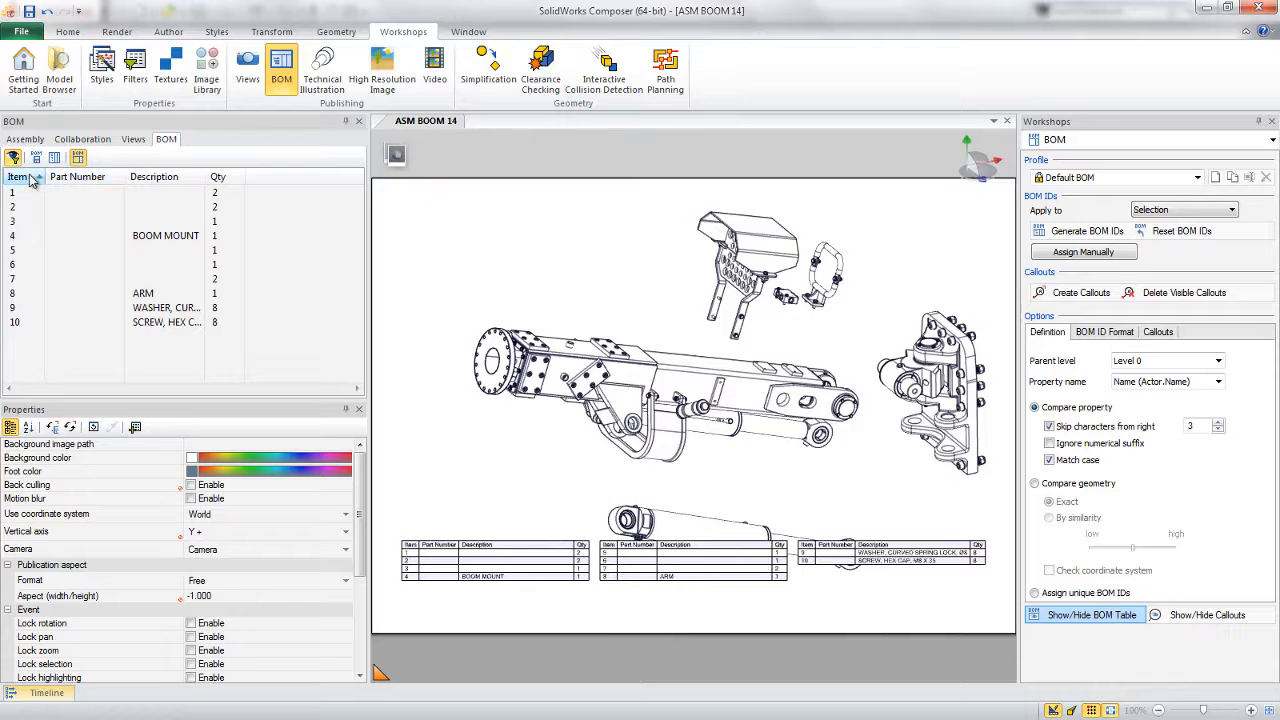
{"action": "left_click", "coordinate": [54, 158]}
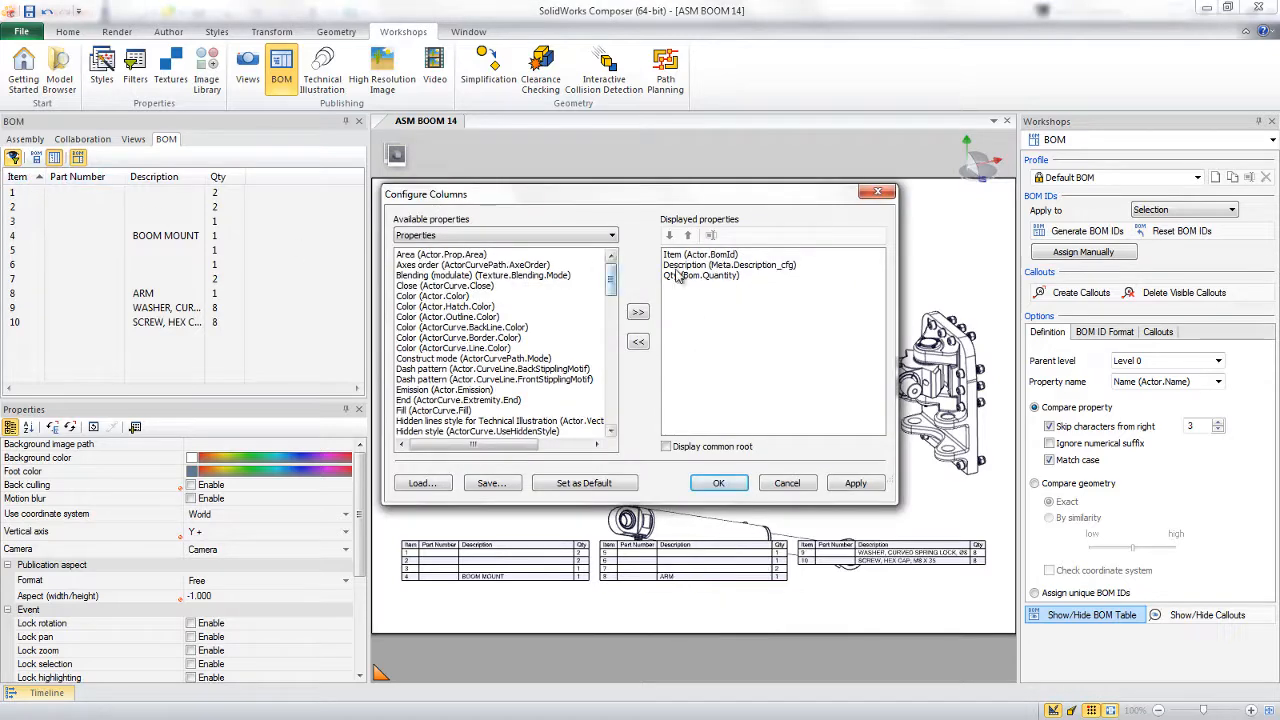
{"action": "left_click", "coordinate": [684, 266]}
{"action": "left_click", "coordinate": [638, 343]}
- Add the Number (config) meta-property to the BOM's displayed properties
{"action": "left_click", "coordinate": [505, 235]}
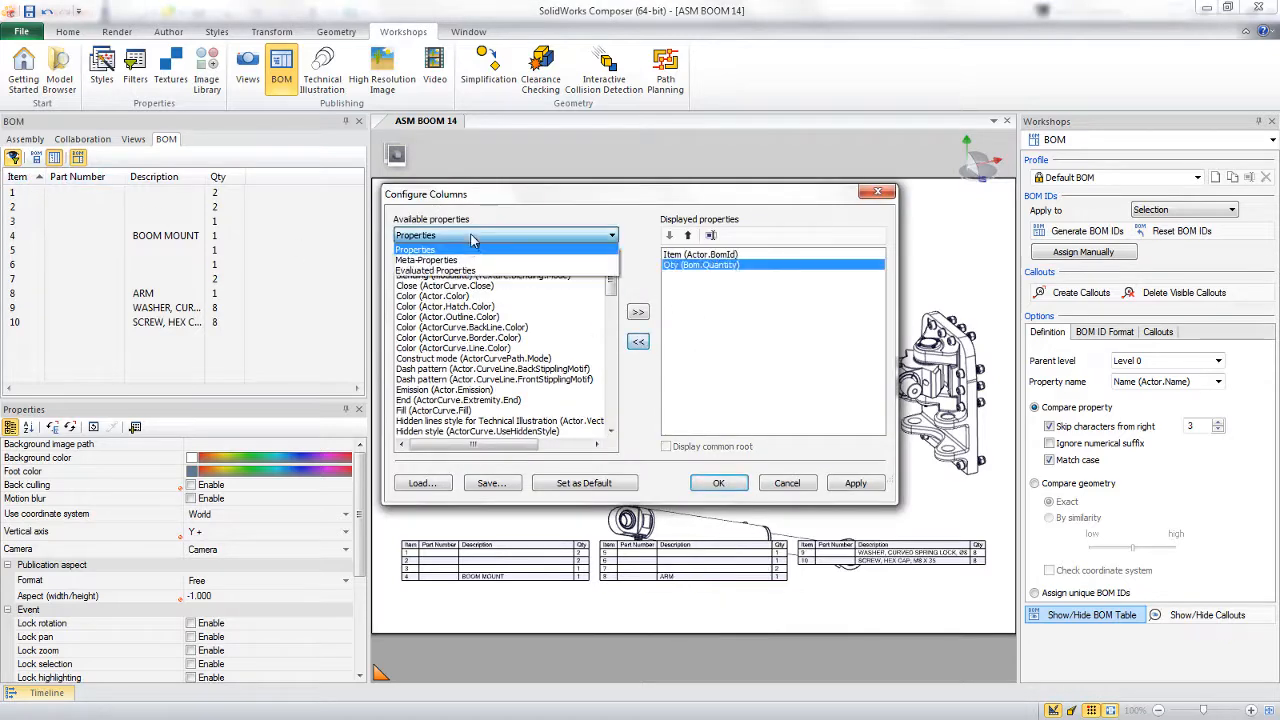
{"action": "left_click", "coordinate": [465, 263]}
{"action": "left_click_drag", "start_coordinate": [610, 288], "coordinate": [612, 354]}
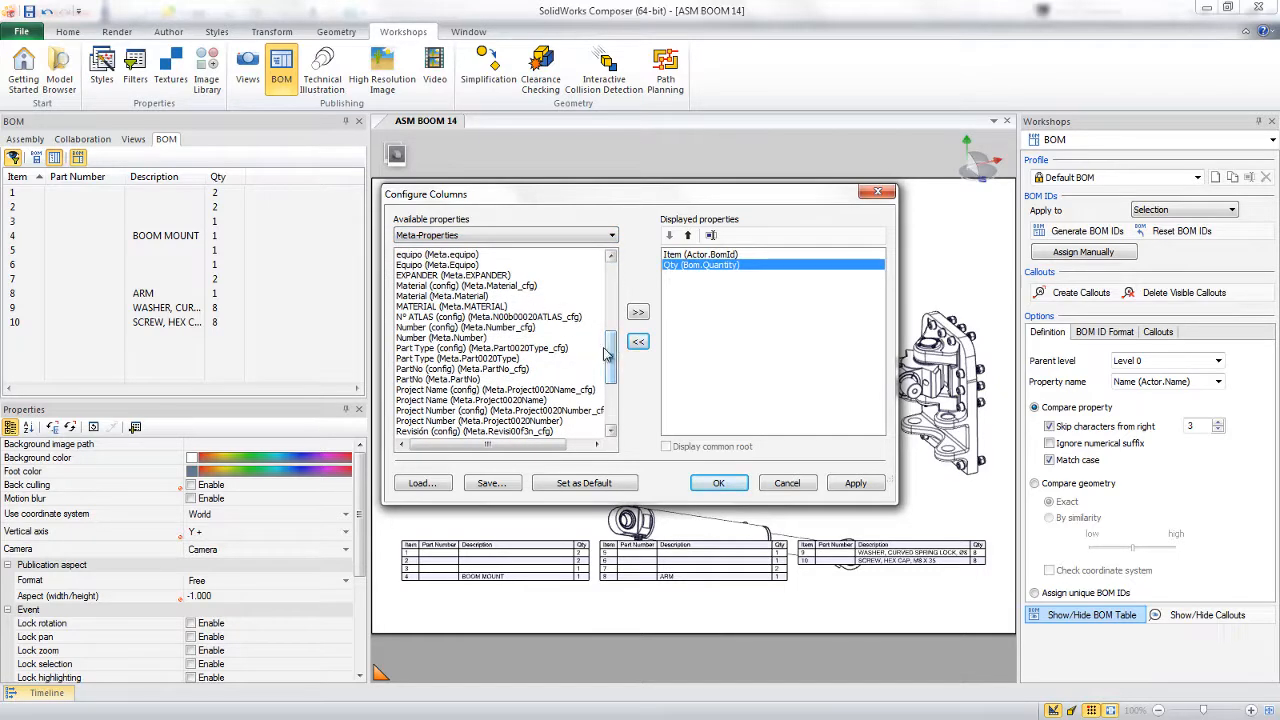
{"action": "left_click", "coordinate": [525, 328]}
{"action": "left_click", "coordinate": [638, 312]}
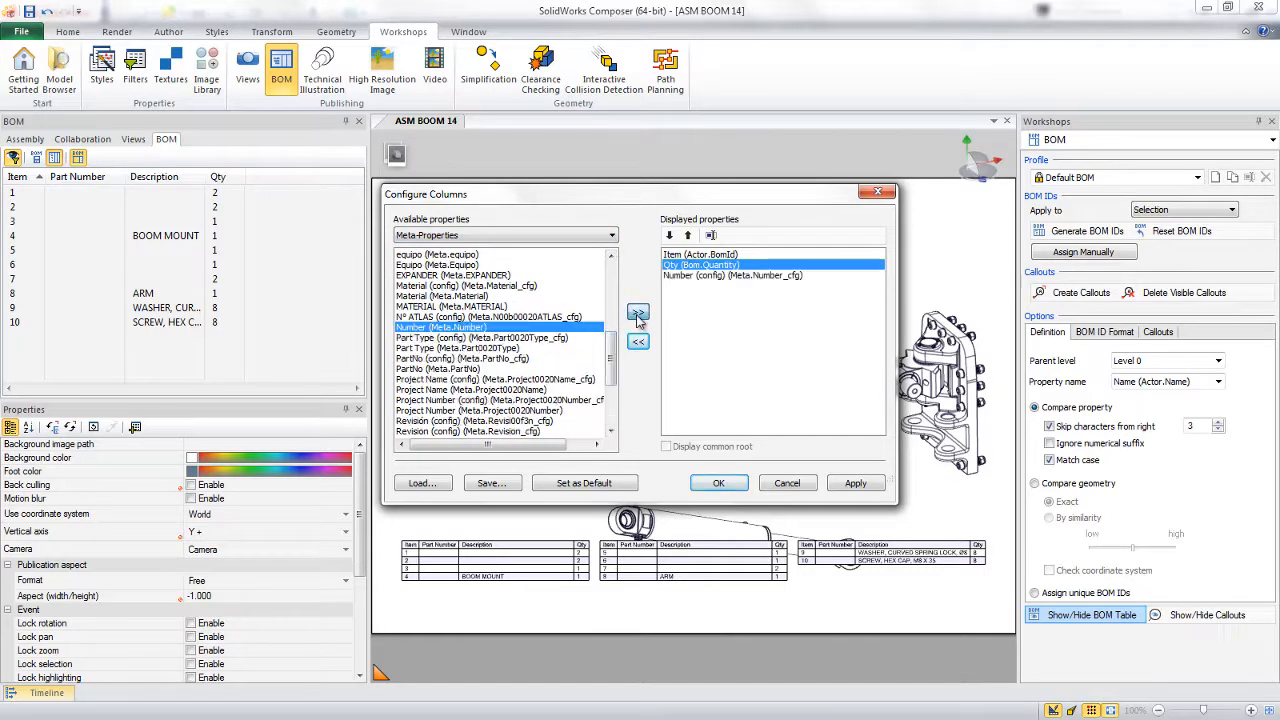
- Place the Number (config) column before Qty, rename it Part Number, and apply the column configuration
{"action": "left_click", "coordinate": [677, 275]}
{"action": "left_click", "coordinate": [687, 235]}
{"action": "left_click", "coordinate": [710, 236]}
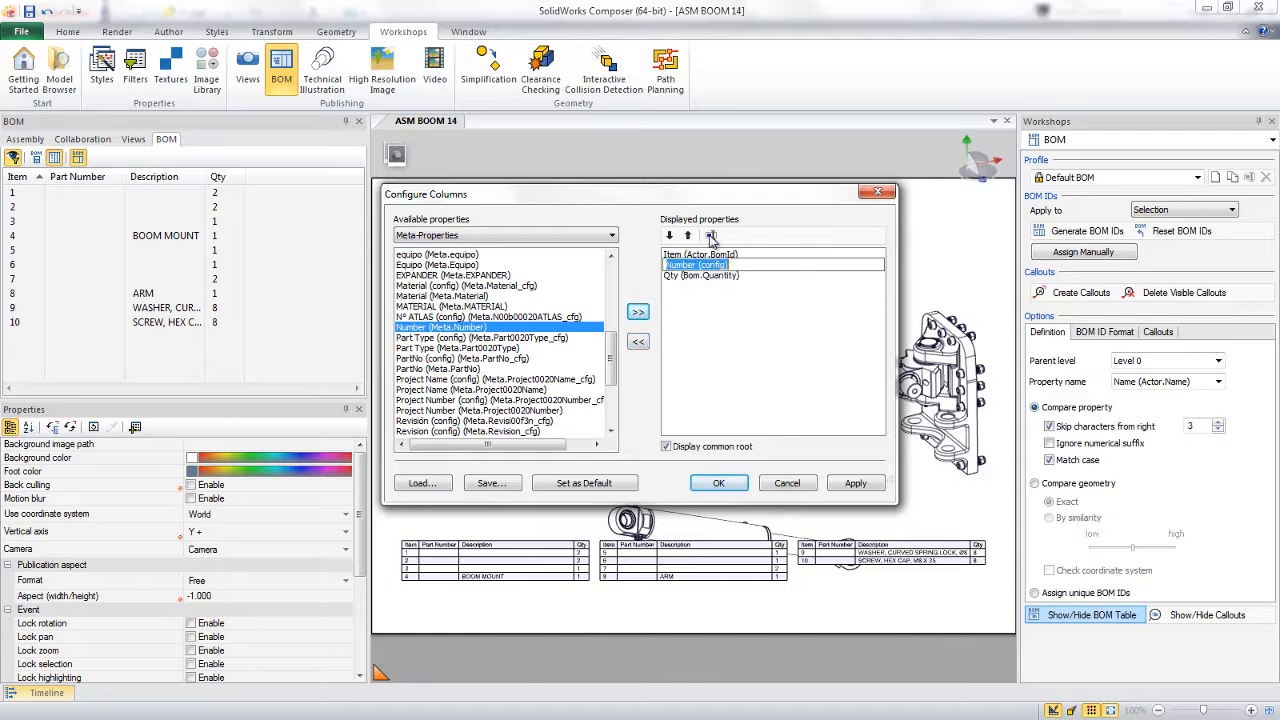
{"action": "type", "text": "Part Number"}
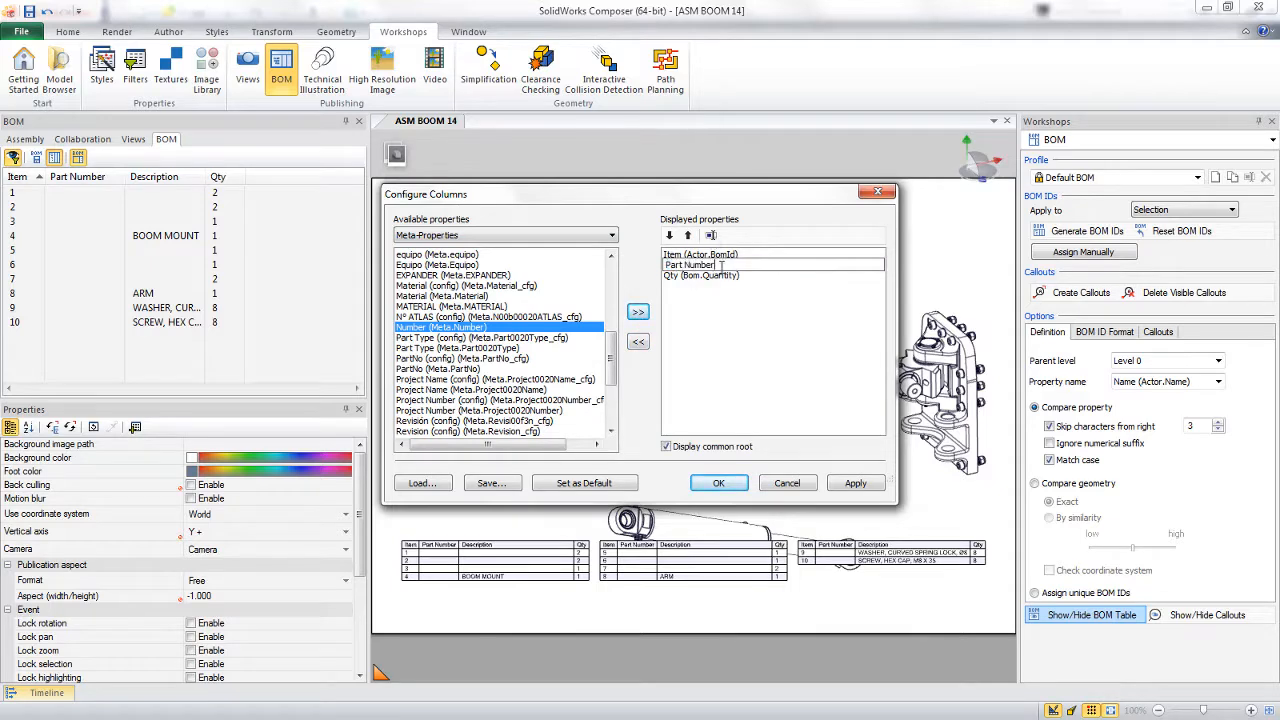
{"action": "key", "text": "Return"}
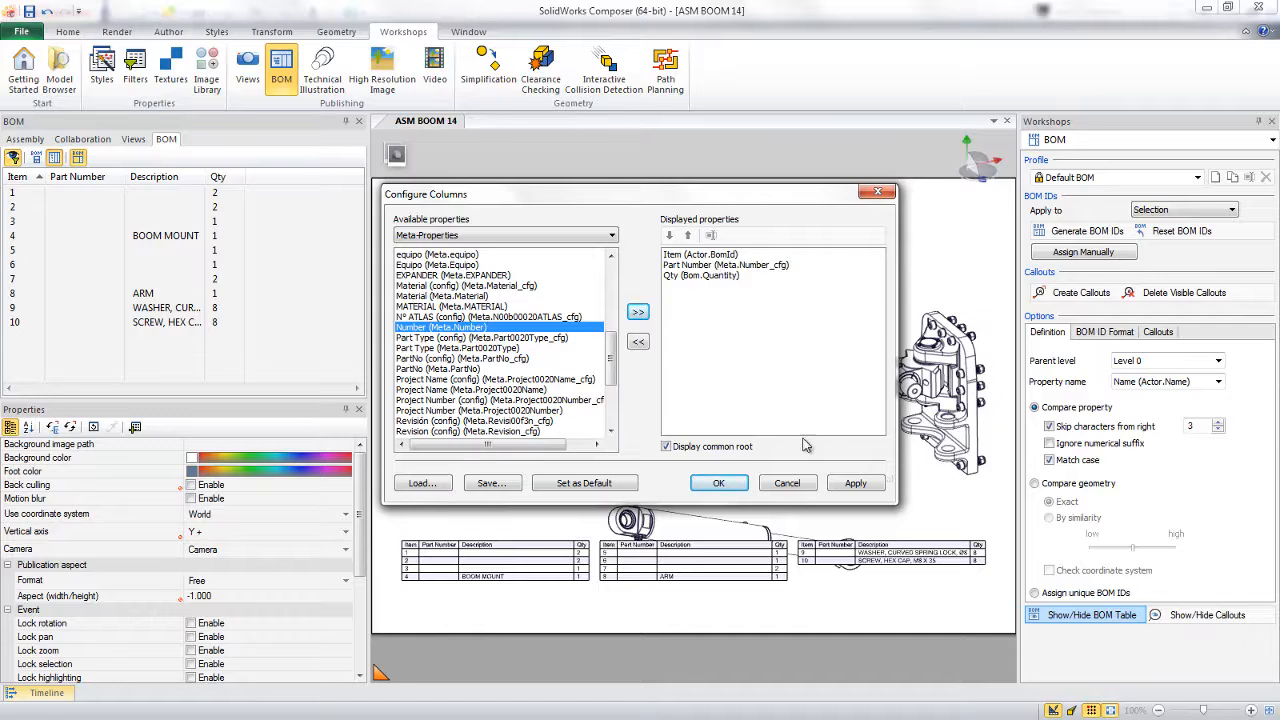
{"action": "left_click", "coordinate": [855, 483]}
{"action": "left_click", "coordinate": [718, 483]}
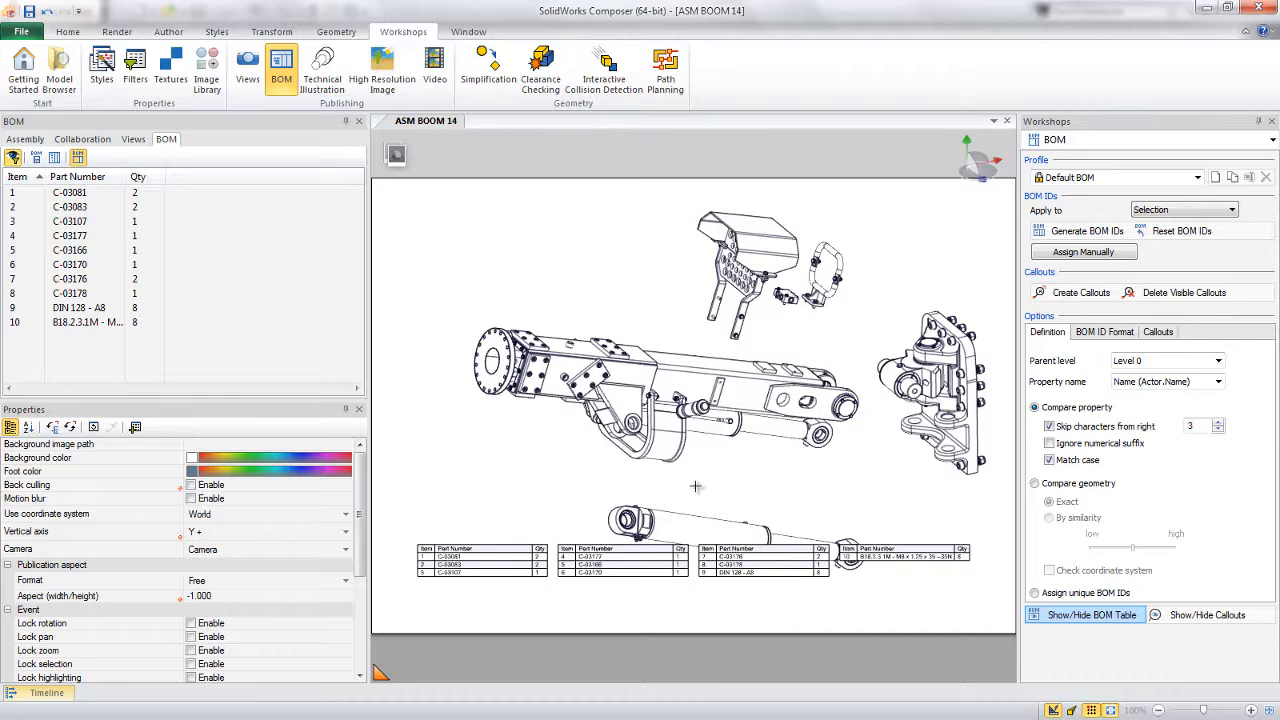
- Enable model highlighting for the BOM table and turn off its filter on visible callouts
{"action": "left_click", "coordinate": [512, 521]}
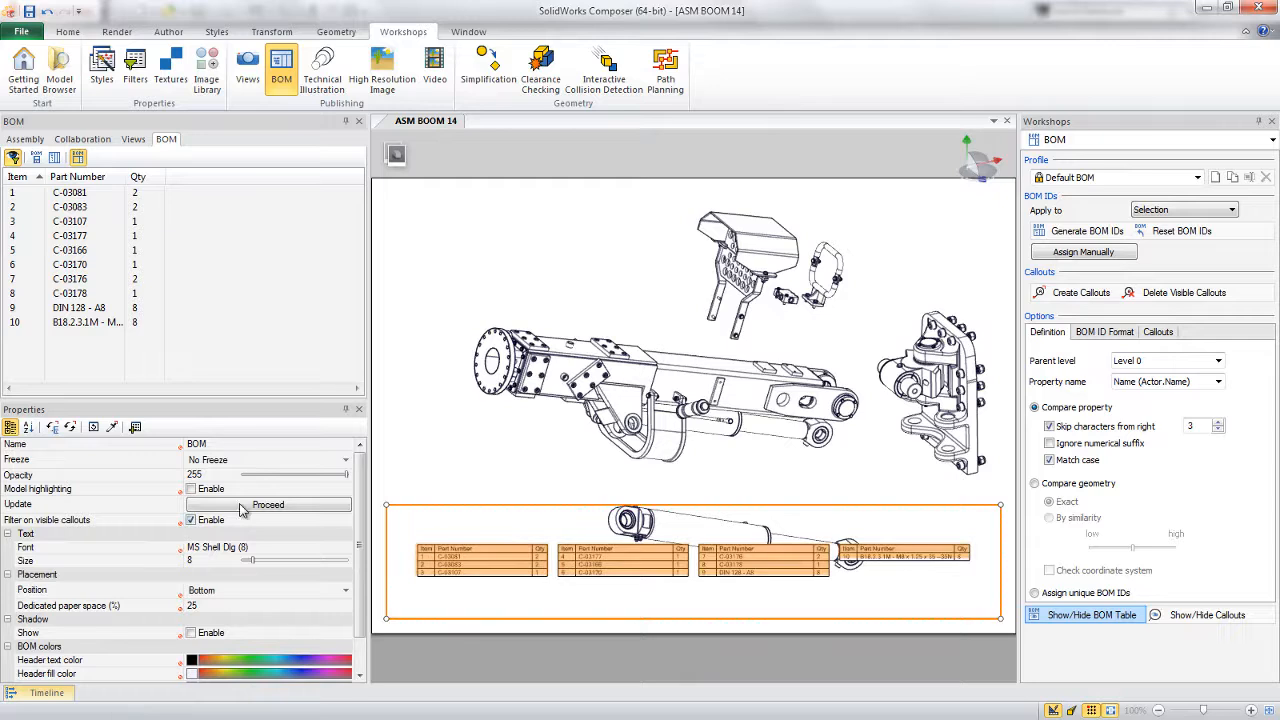
{"action": "left_click", "coordinate": [191, 489]}
{"action": "left_click", "coordinate": [191, 519]}
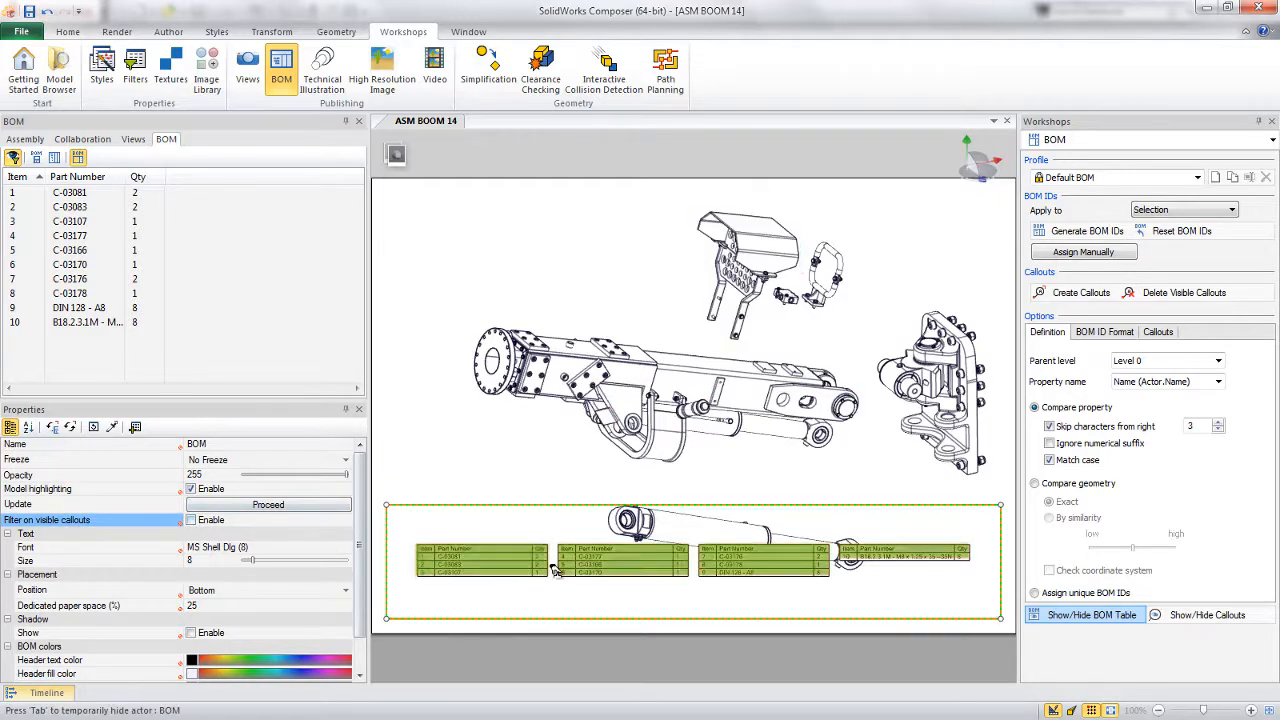
- Try a free placement for the BOM table, narrowing its frame so the items stack in one column
{"action": "left_click", "coordinate": [265, 590]}
{"action": "left_click", "coordinate": [258, 604]}
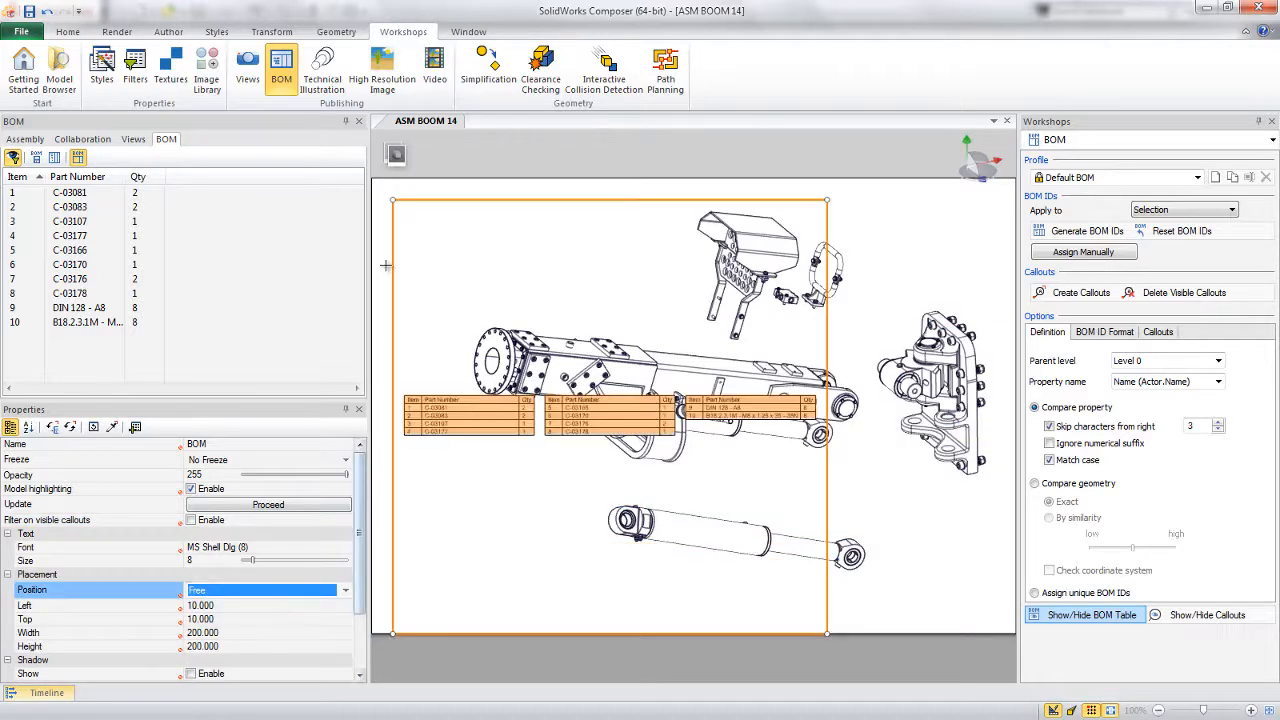
{"action": "left_click_drag", "start_coordinate": [395, 197], "coordinate": [600, 196]}
- Set the BOM table's placement position to Left and deselect the table
{"action": "left_click", "coordinate": [212, 585]}
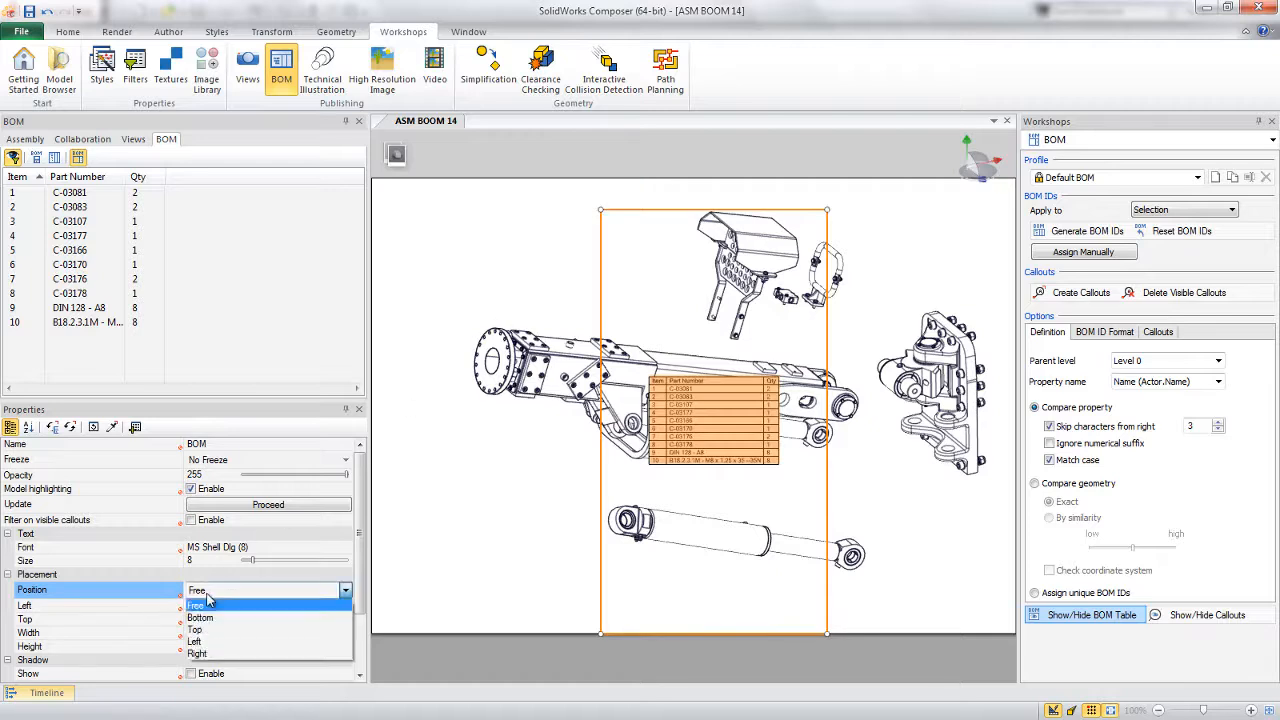
{"action": "left_click", "coordinate": [205, 645]}
{"action": "left_click", "coordinate": [614, 562]}
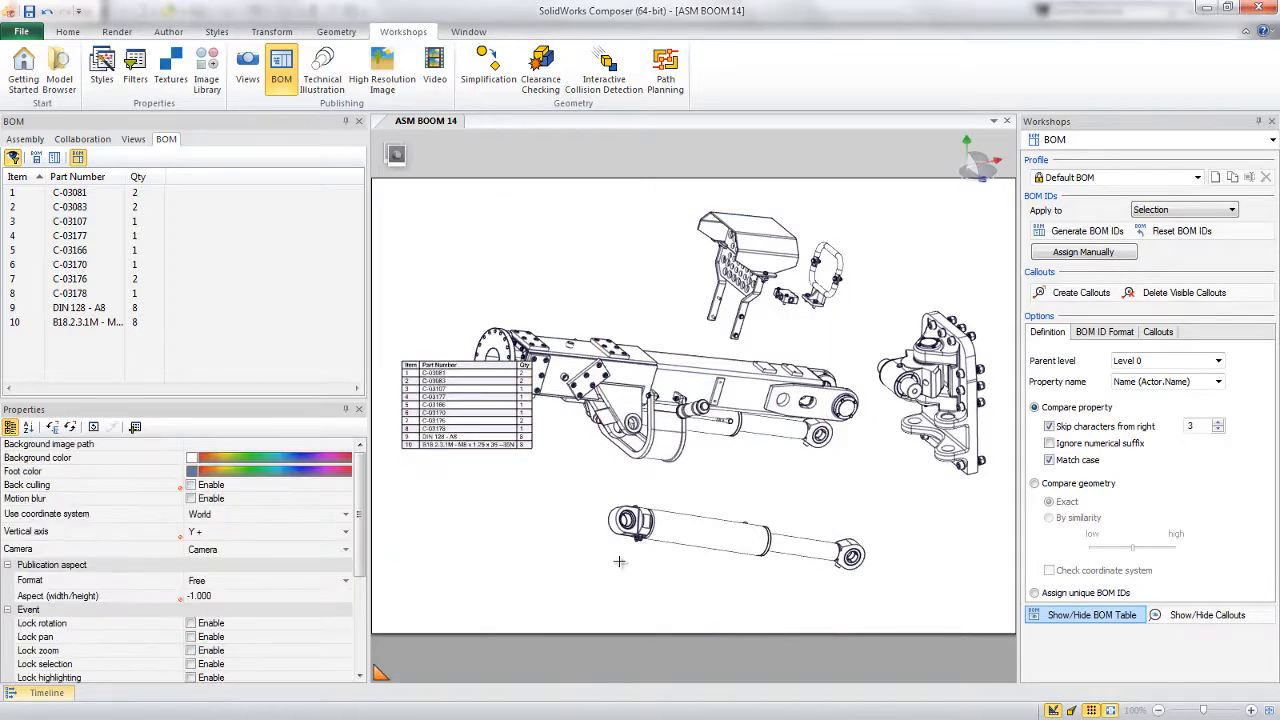
- Shrink and shift the exploded boom beside the BOM table, and update the Parts List view with this layout
{"action": "scroll", "coordinate": [614, 535], "scroll_direction": "down", "scroll_amount": 3}
{"action": "middle_click_drag", "start_coordinate": [606, 456], "coordinate": [647, 466]}
{"action": "left_click_drag", "start_coordinate": [647, 466], "coordinate": [628, 446]}
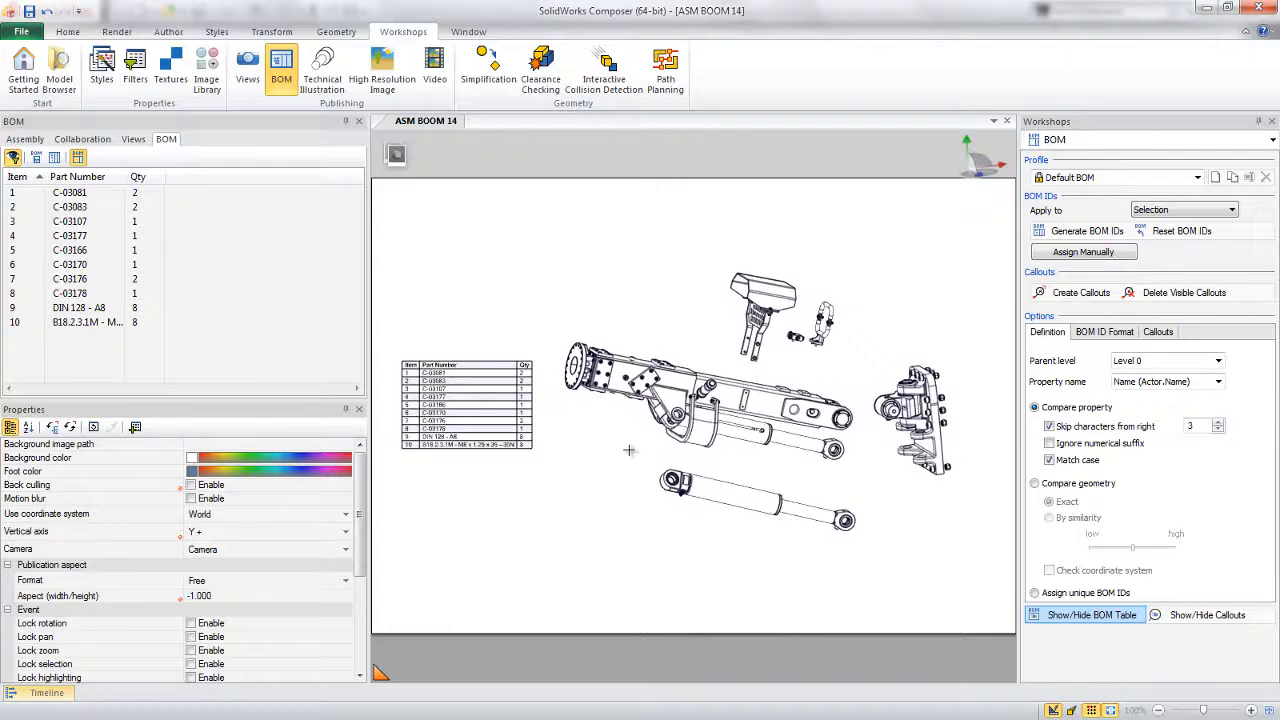
{"action": "left_click", "coordinate": [134, 140]}
{"action": "left_click", "coordinate": [142, 210]}
{"action": "left_click", "coordinate": [54, 162]}
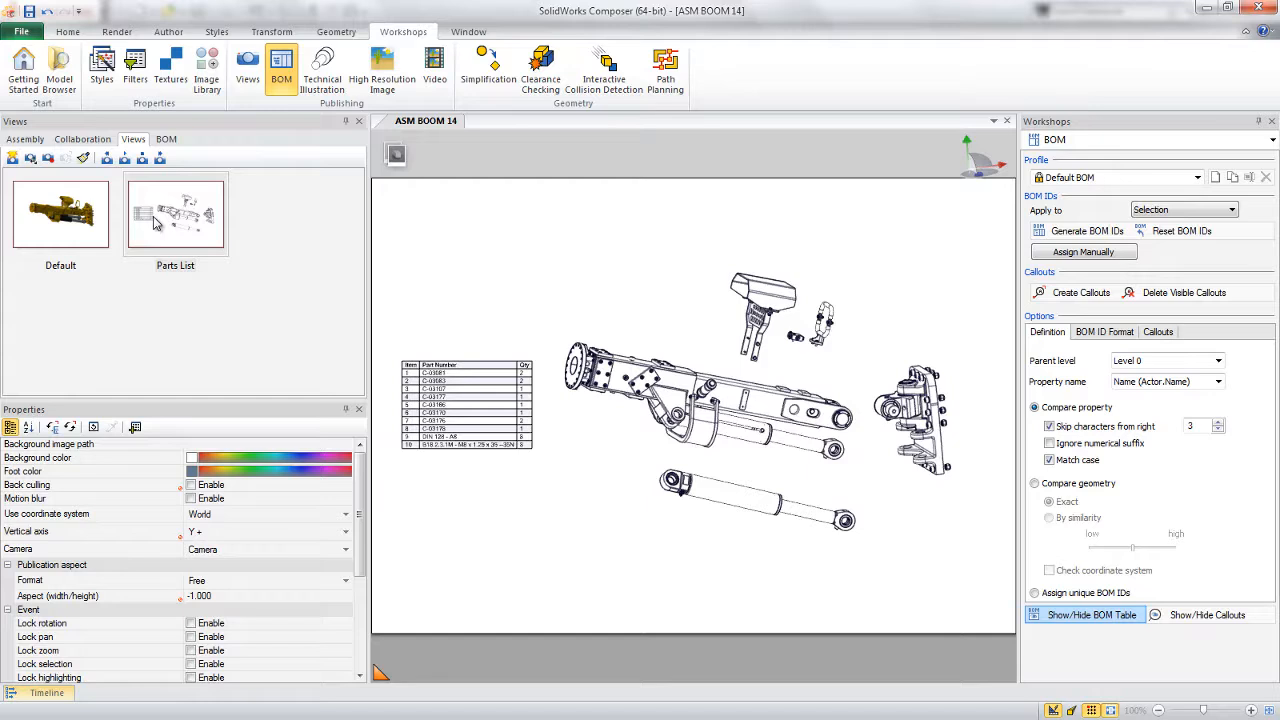
- Switch to SolidWorks and open the recent assembly ASM BOOM 14
{"action": "key", "text": "super+Tab"}
{"action": "key", "text": "super+Tab"}
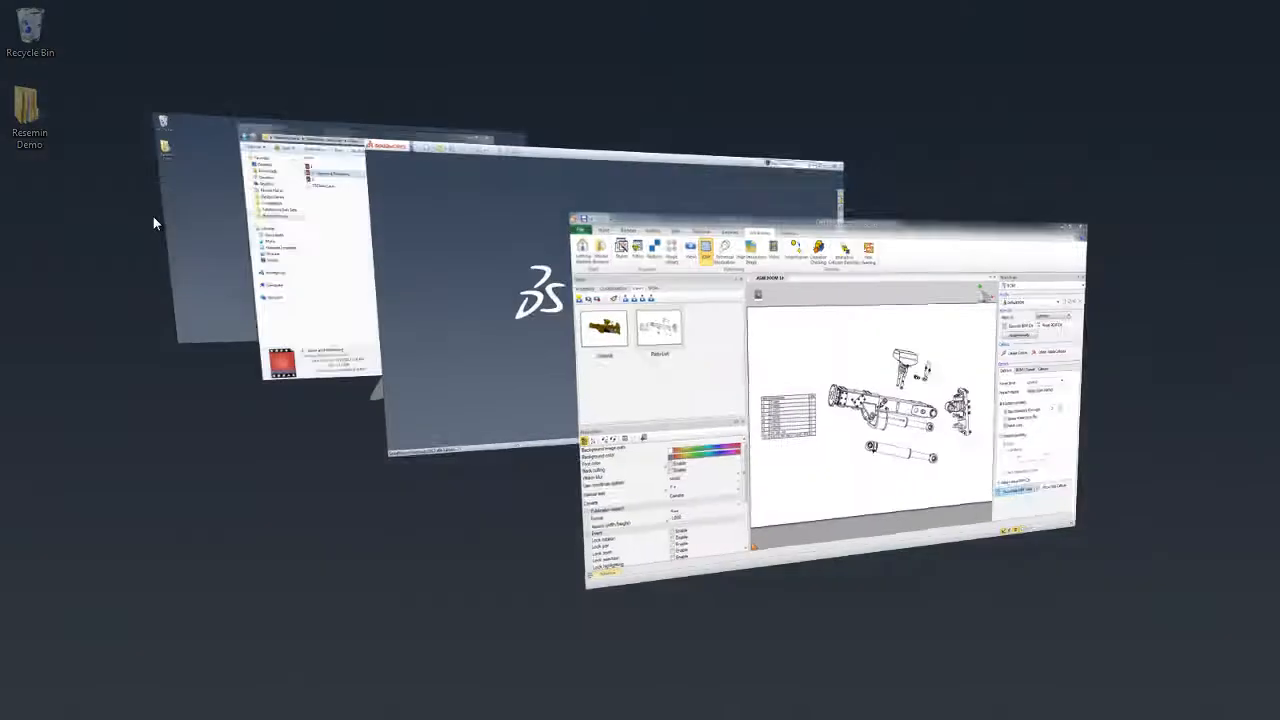
{"action": "key", "text": "r"}
{"action": "left_click", "coordinate": [480, 370]}
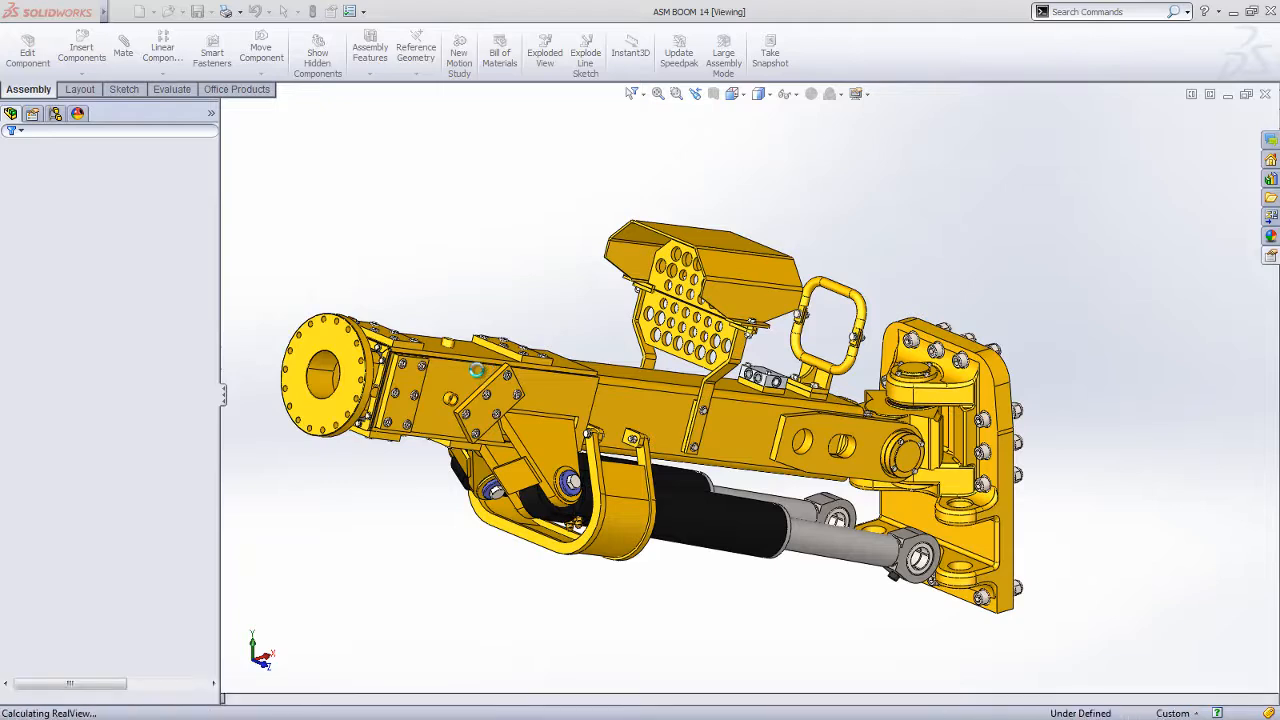
- Unsuppress both KNUCKLE KIT components in the assembly
{"action": "left_click", "coordinate": [100, 435]}
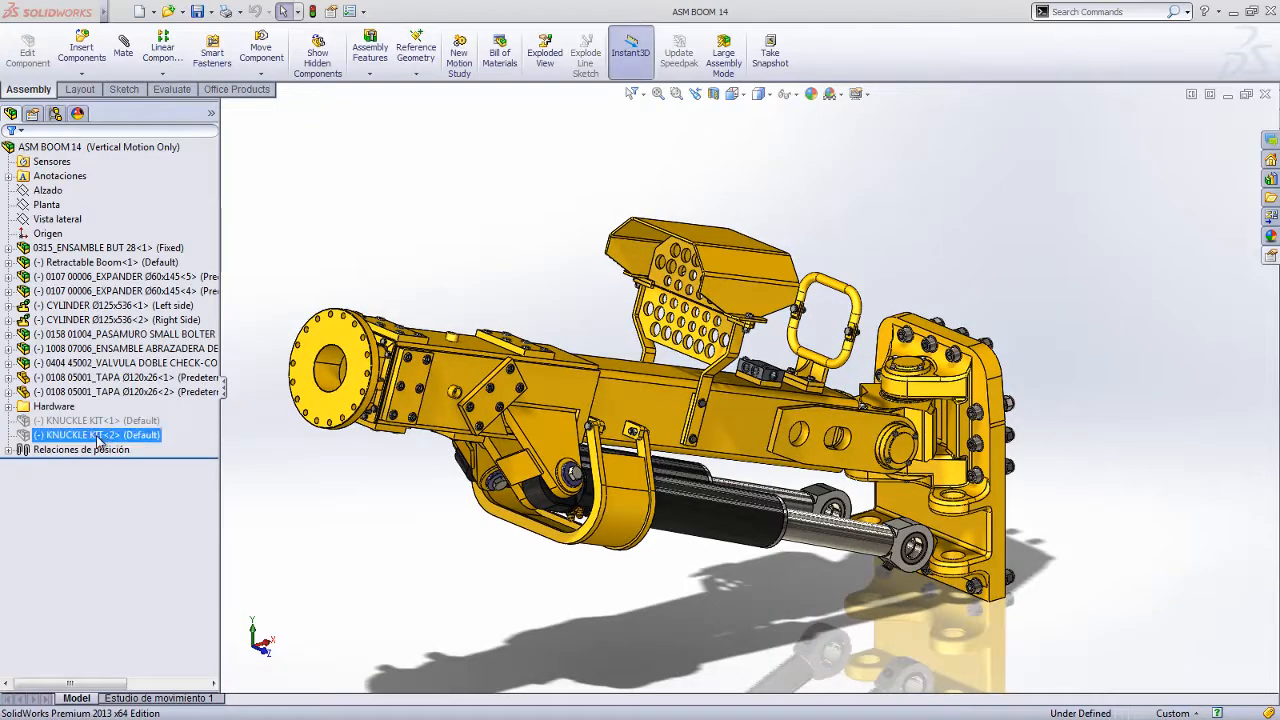
{"action": "left_click", "coordinate": [146, 420], "text": "ctrl"}
{"action": "left_click", "coordinate": [162, 383]}
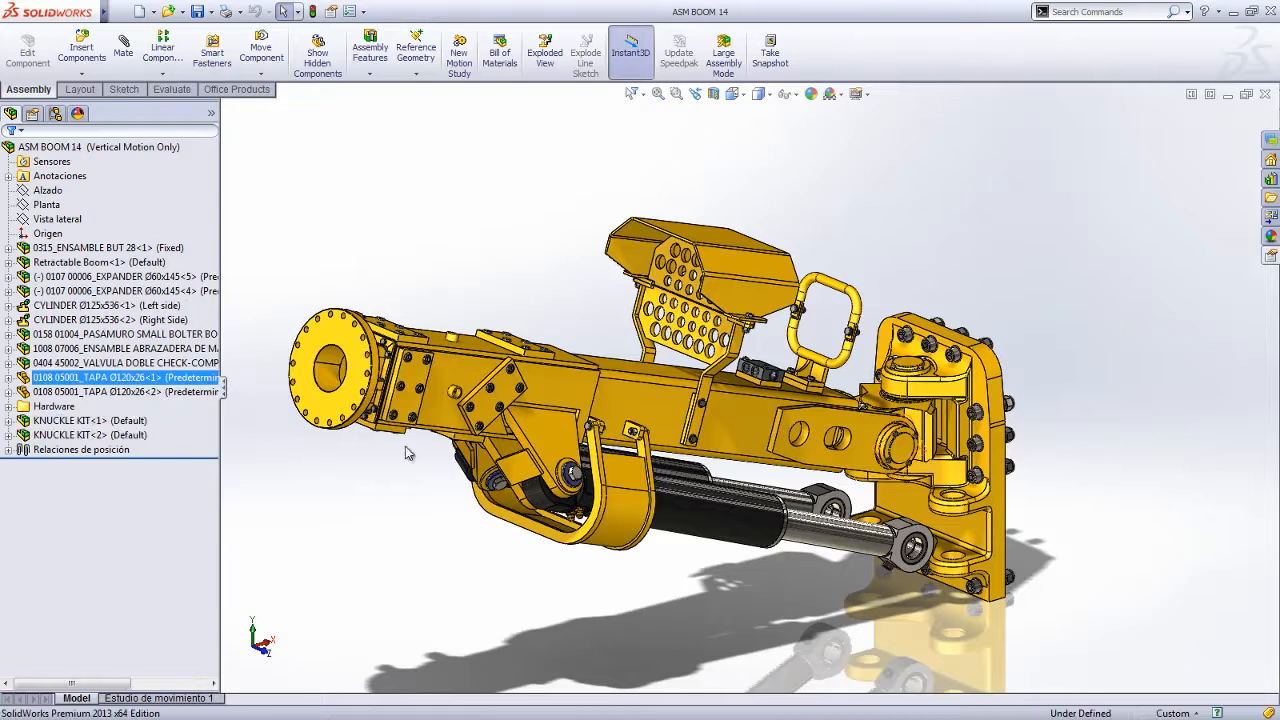
- Replace the CYLINDER GUARD component with the CYLINDER GUARD part from the _CYLINDER GUARD-REV2 folder
{"action": "right_click", "coordinate": [632, 372]}
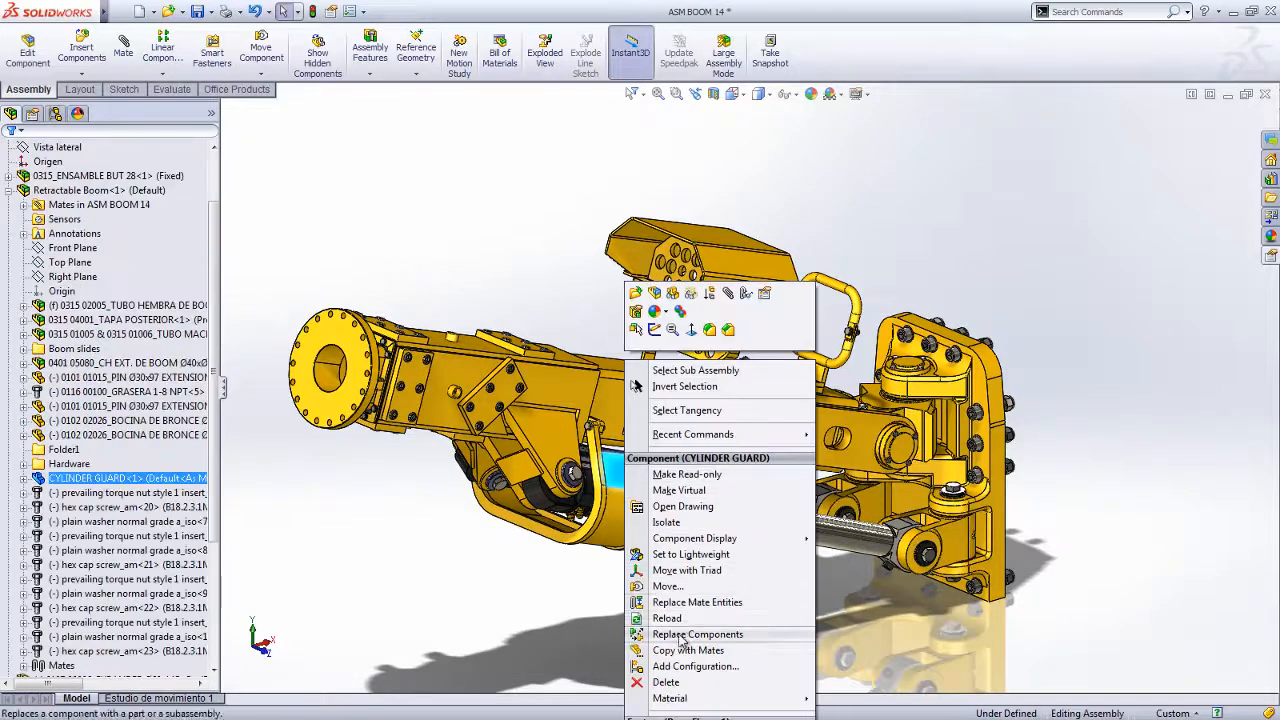
{"action": "left_click", "coordinate": [641, 632]}
{"action": "left_click", "coordinate": [94, 377]}
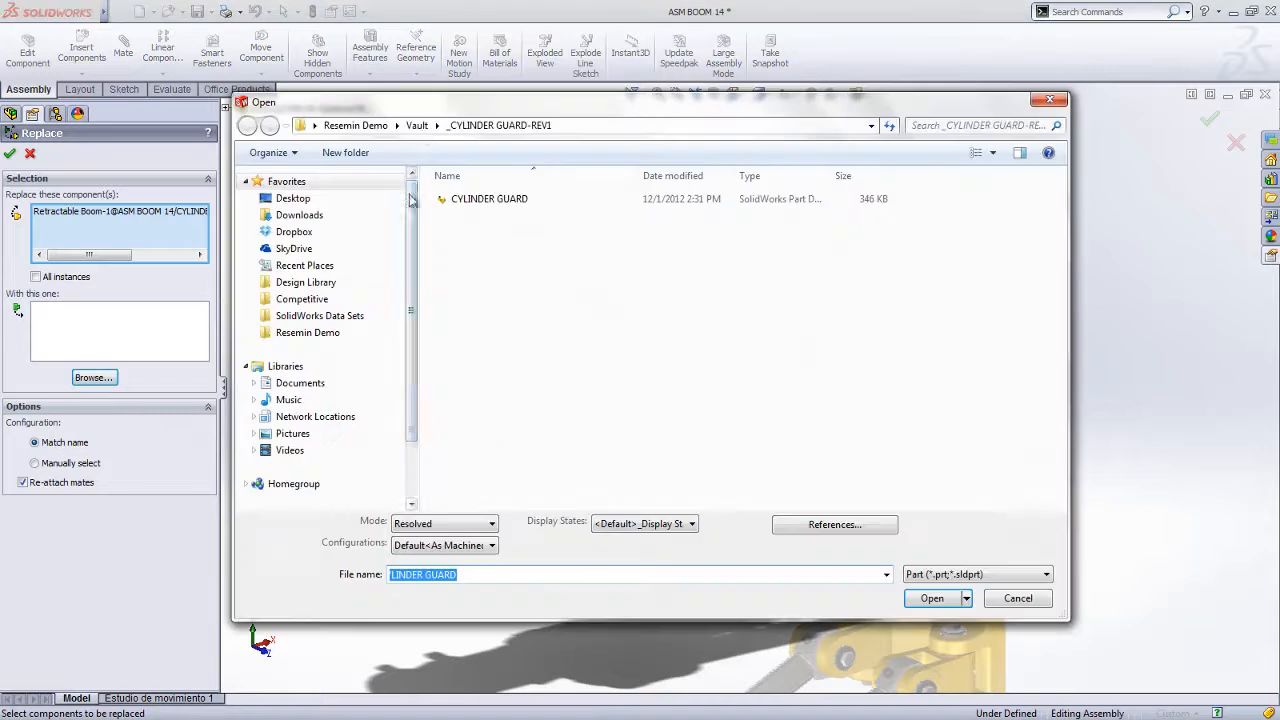
{"action": "double_click", "coordinate": [473, 238]}
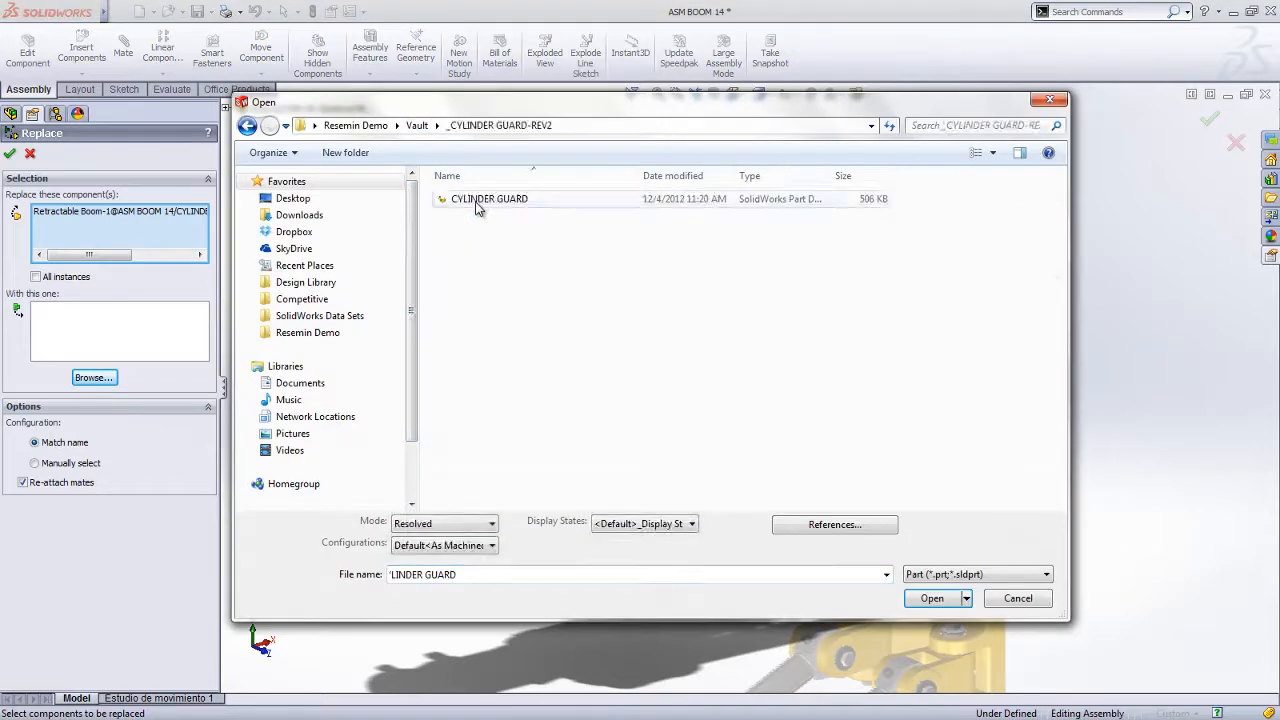
{"action": "double_click", "coordinate": [475, 204]}
{"action": "left_click", "coordinate": [9, 153]}
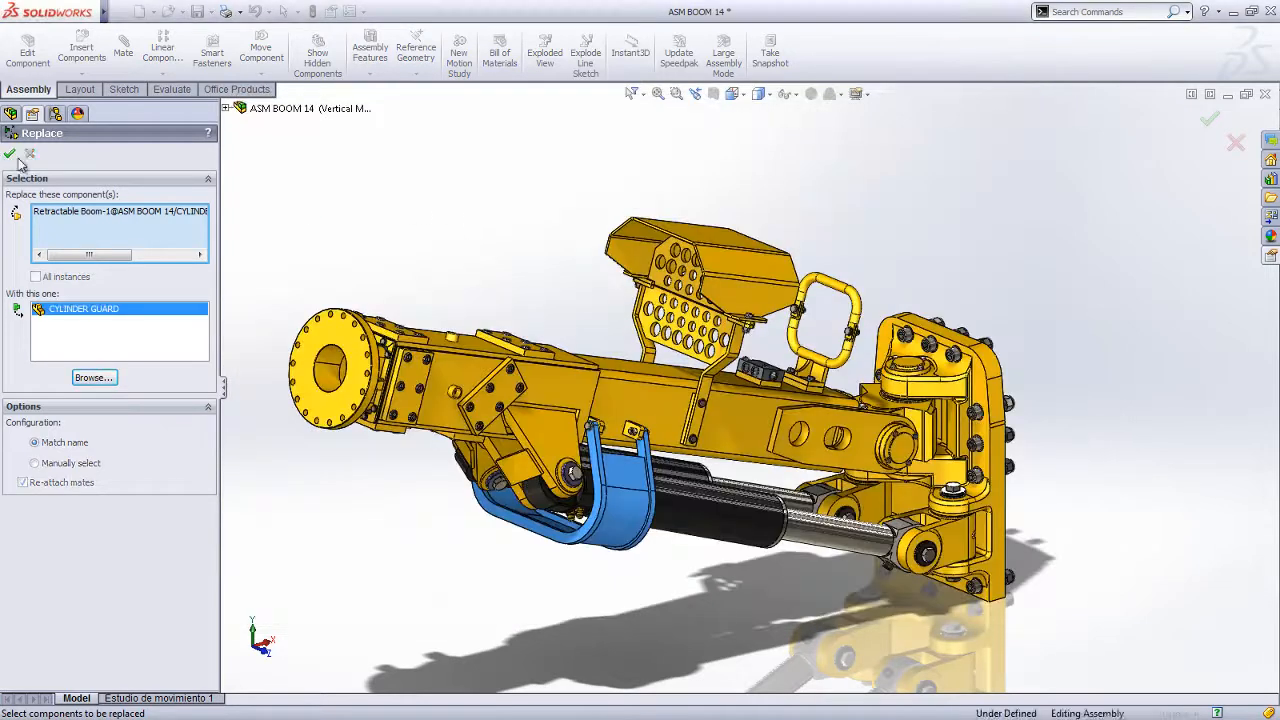
{"action": "left_click", "coordinate": [380, 196]}
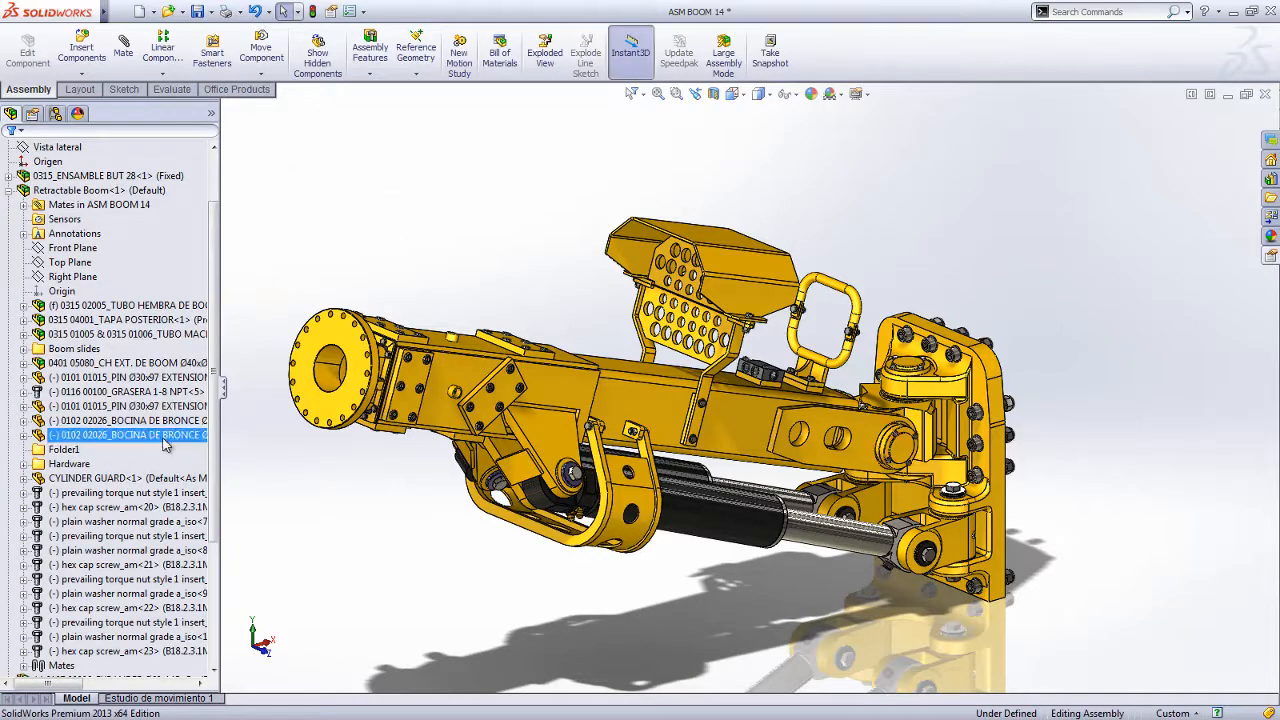
- Highlight the replaced CYLINDER GUARD and both KNUCKLE KIT components, and collapse the assembly tree
{"action": "left_click", "coordinate": [128, 478]}
{"action": "scroll", "coordinate": [90, 560], "scroll_direction": "down", "scroll_amount": 4}
{"action": "left_click", "coordinate": [84, 636]}
{"action": "left_click", "coordinate": [84, 650], "text": "shift"}
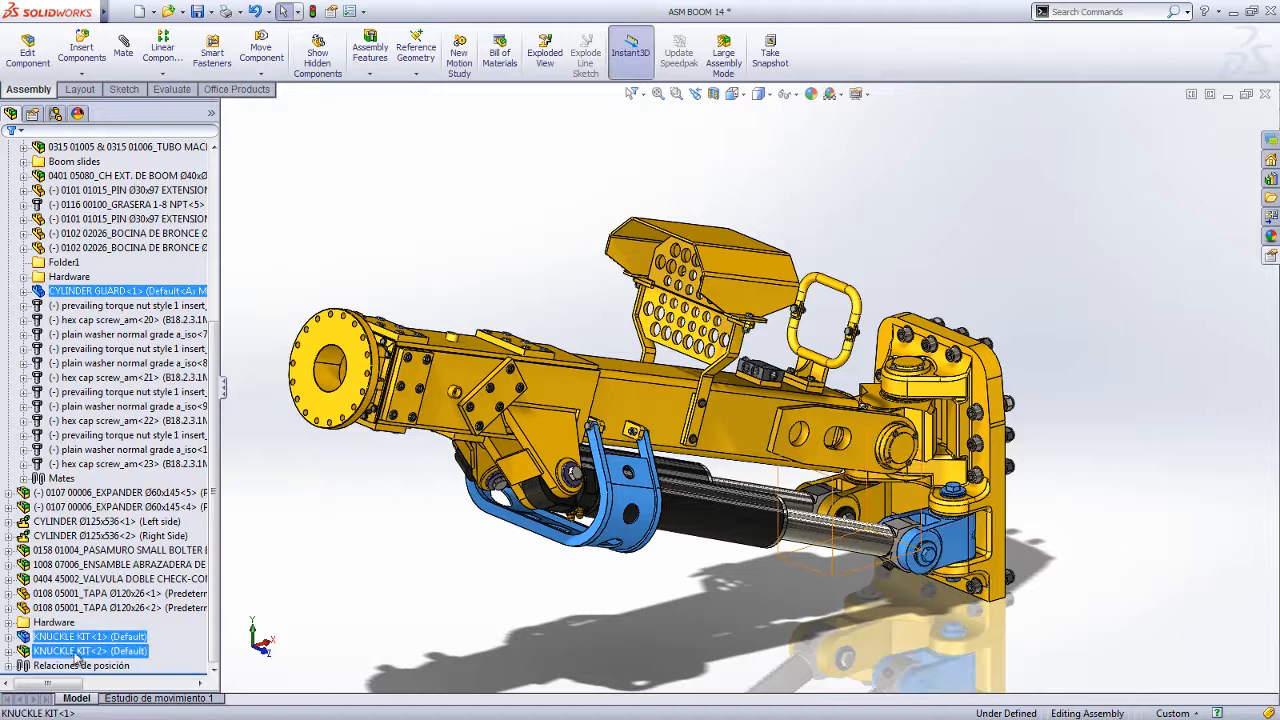
{"action": "key", "text": "shift+c"}
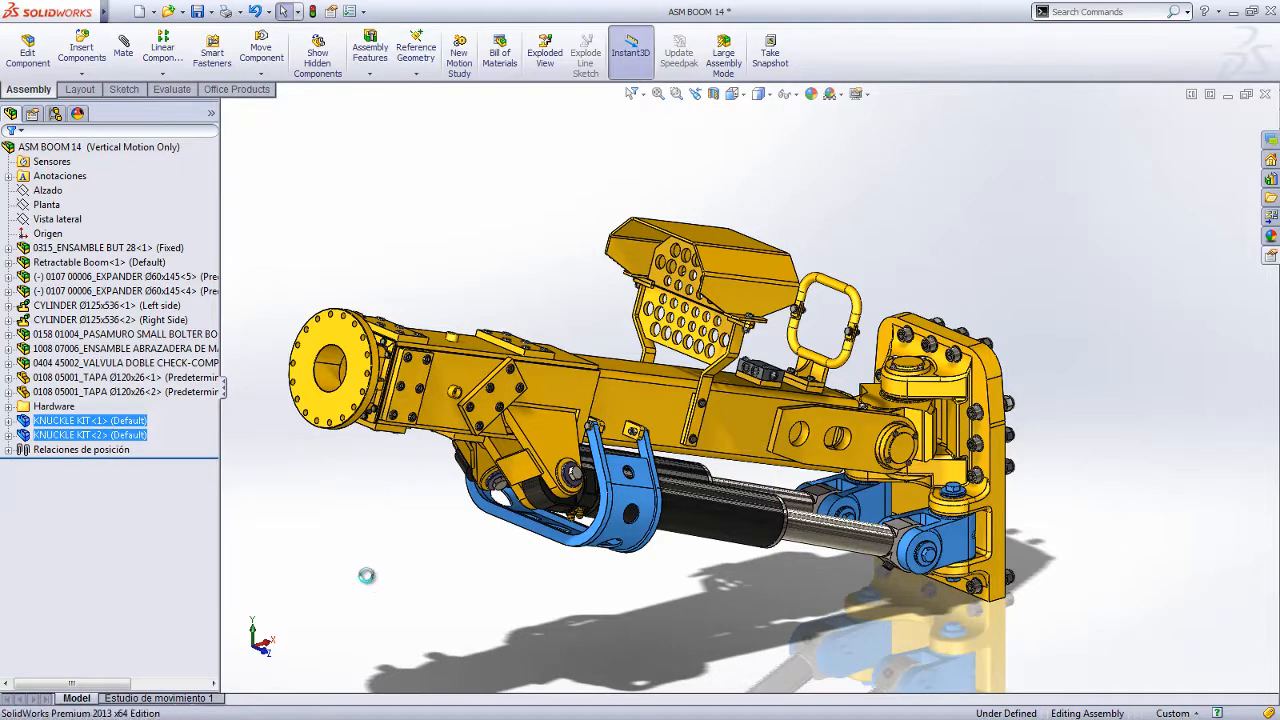
- Switch to SolidWorks Composer and update the document from the modified ASM BOOM 14 assembly
{"action": "key", "text": "super+Tab"}
{"action": "key", "text": "super+Tab"}
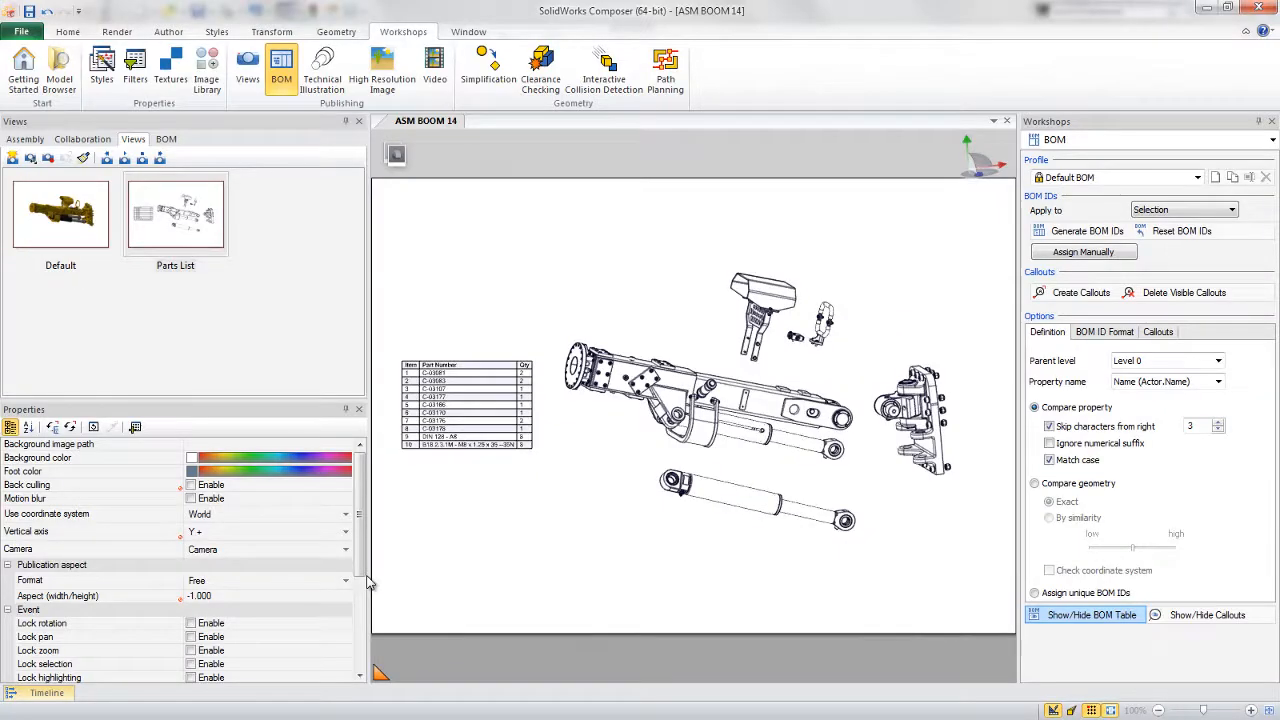
{"action": "left_click", "coordinate": [21, 31]}
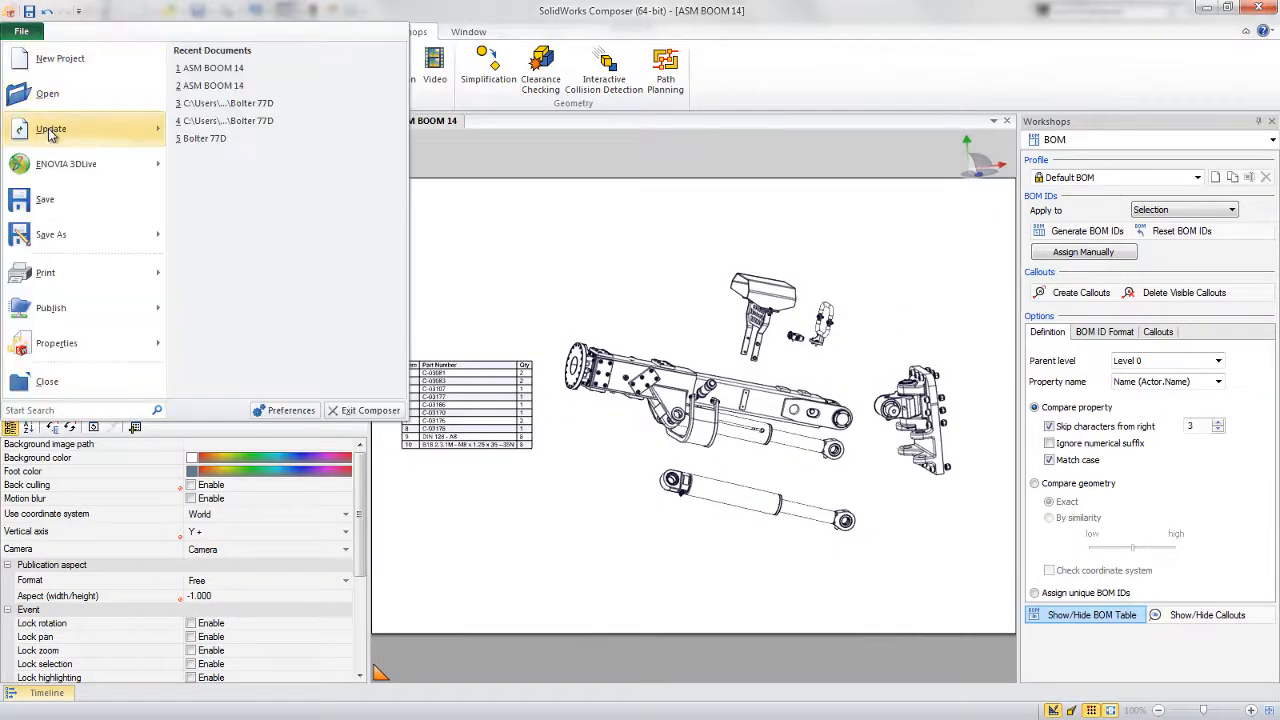
{"action": "mouse_move", "coordinate": [60, 128]}
{"action": "left_click", "coordinate": [200, 80]}
{"action": "double_click", "coordinate": [392, 305]}
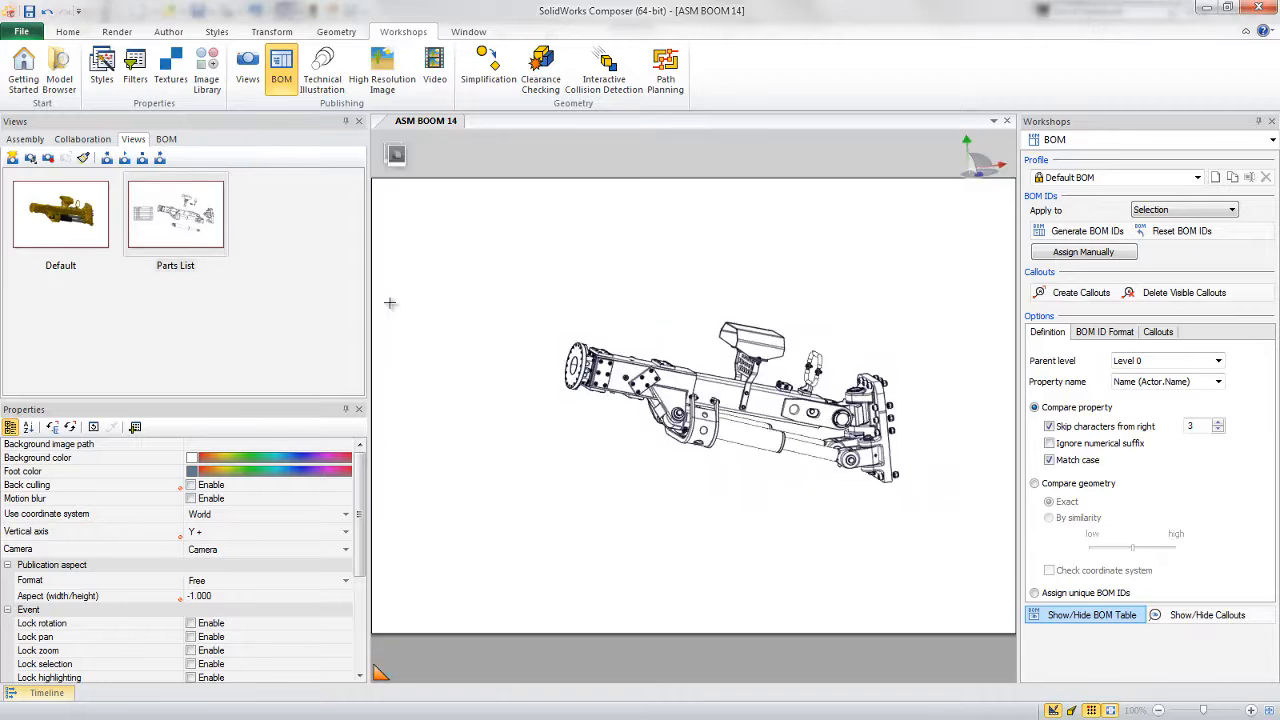
- Examine the updated geometry in the Parts List and Default views, finishing on Parts List
{"action": "left_click", "coordinate": [174, 226]}
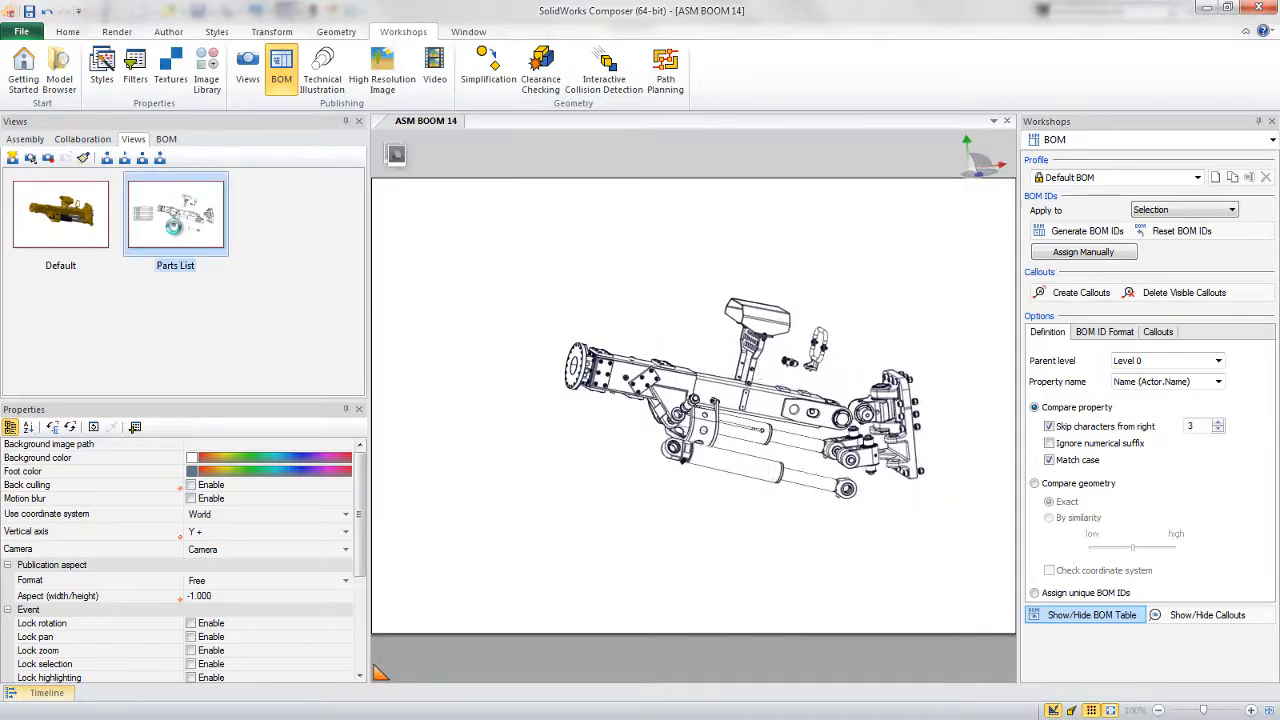
{"action": "left_click_drag", "start_coordinate": [548, 290], "coordinate": [609, 310]}
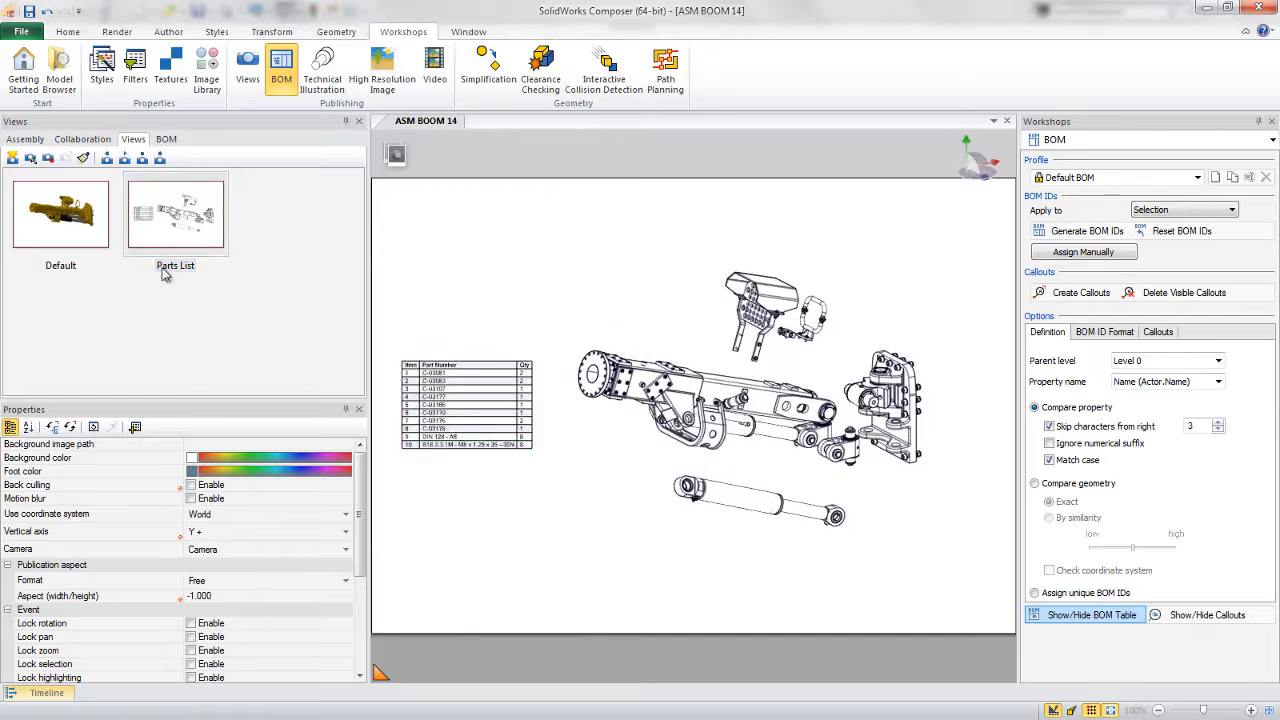
{"action": "left_click", "coordinate": [62, 218]}
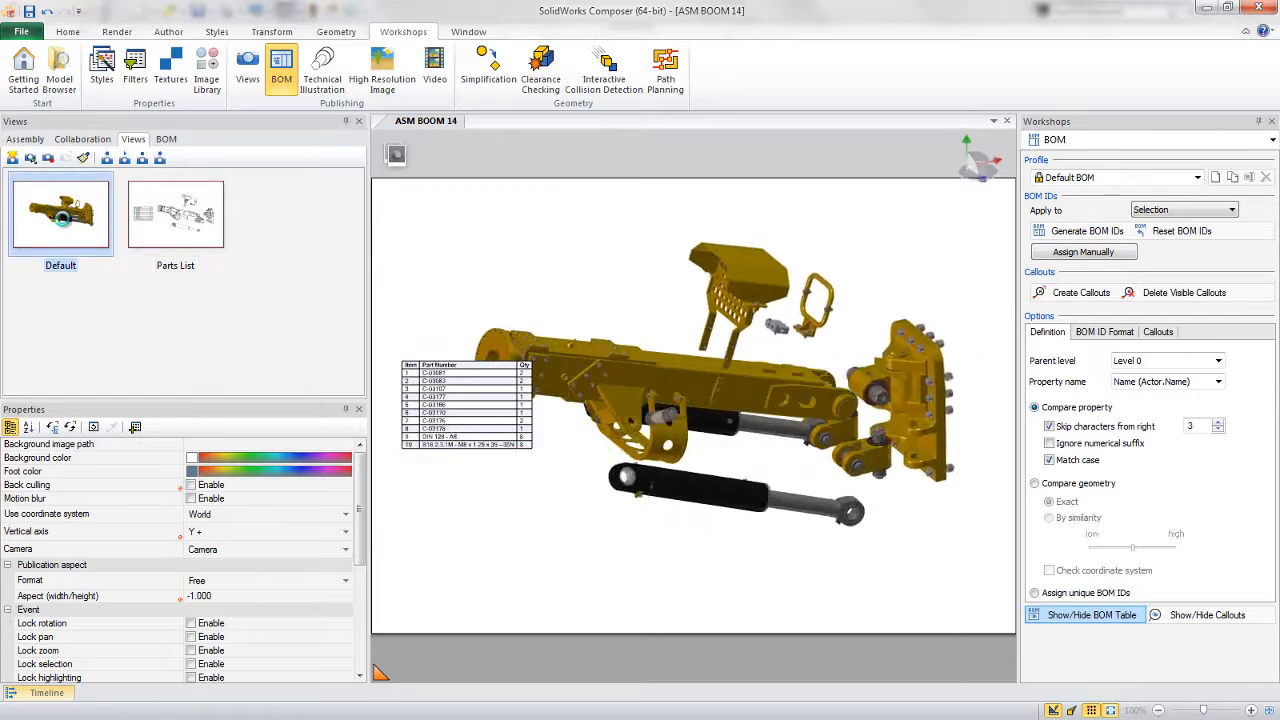
{"action": "left_click", "coordinate": [145, 235]}
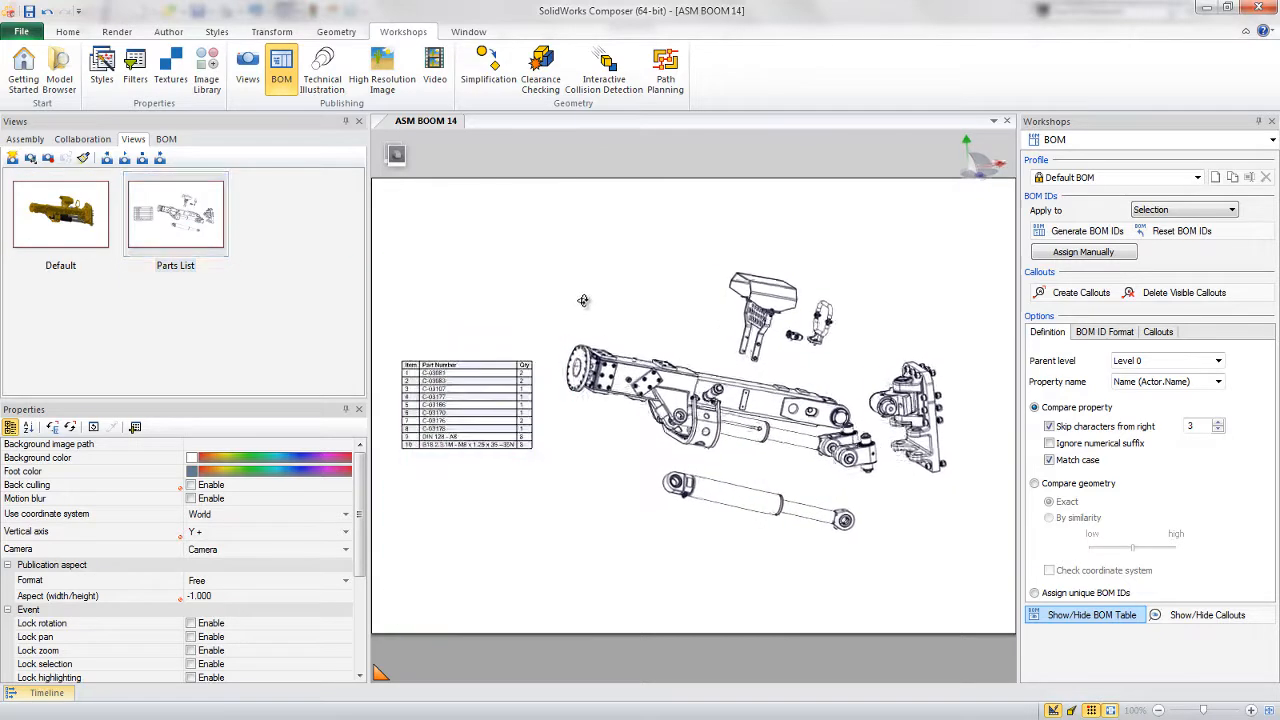
- Generate BOM IDs for both KNUCKLE KIT components in the assembly tree
{"action": "left_click", "coordinate": [27, 139]}
{"action": "left_click_drag", "start_coordinate": [349, 232], "coordinate": [350, 334]}
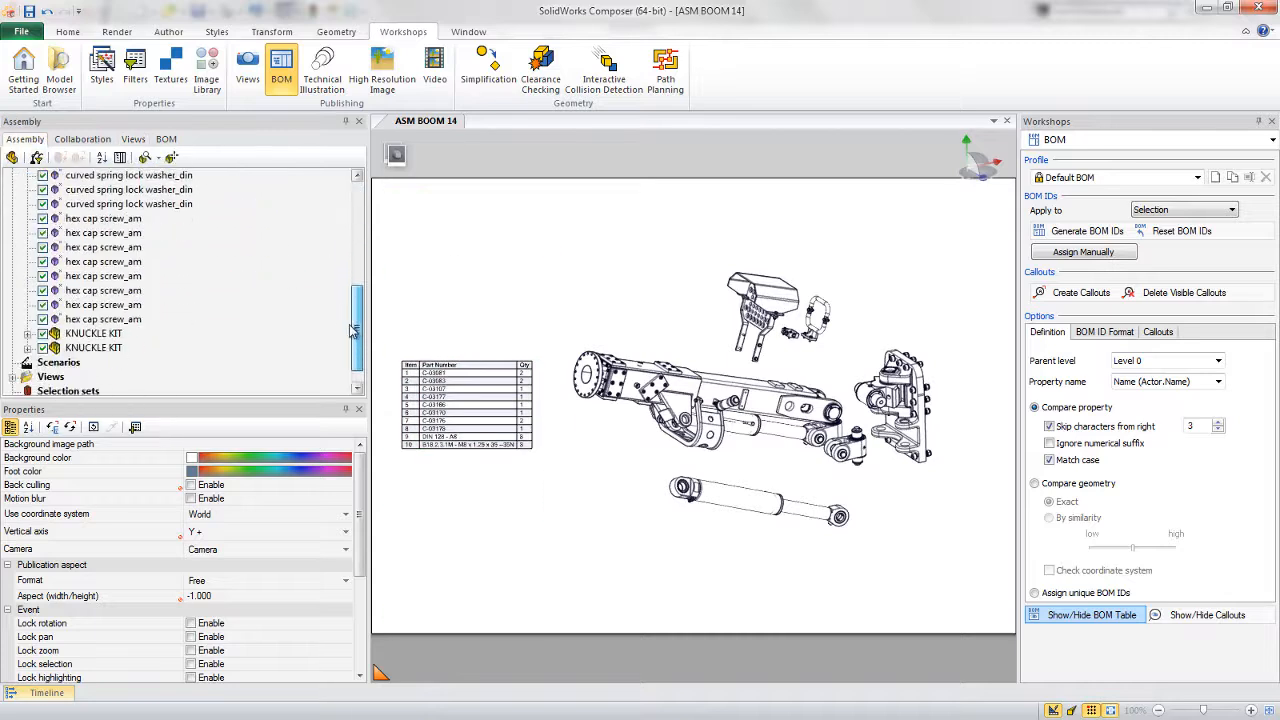
{"action": "left_click", "coordinate": [105, 336]}
{"action": "left_click", "coordinate": [98, 348], "text": "ctrl"}
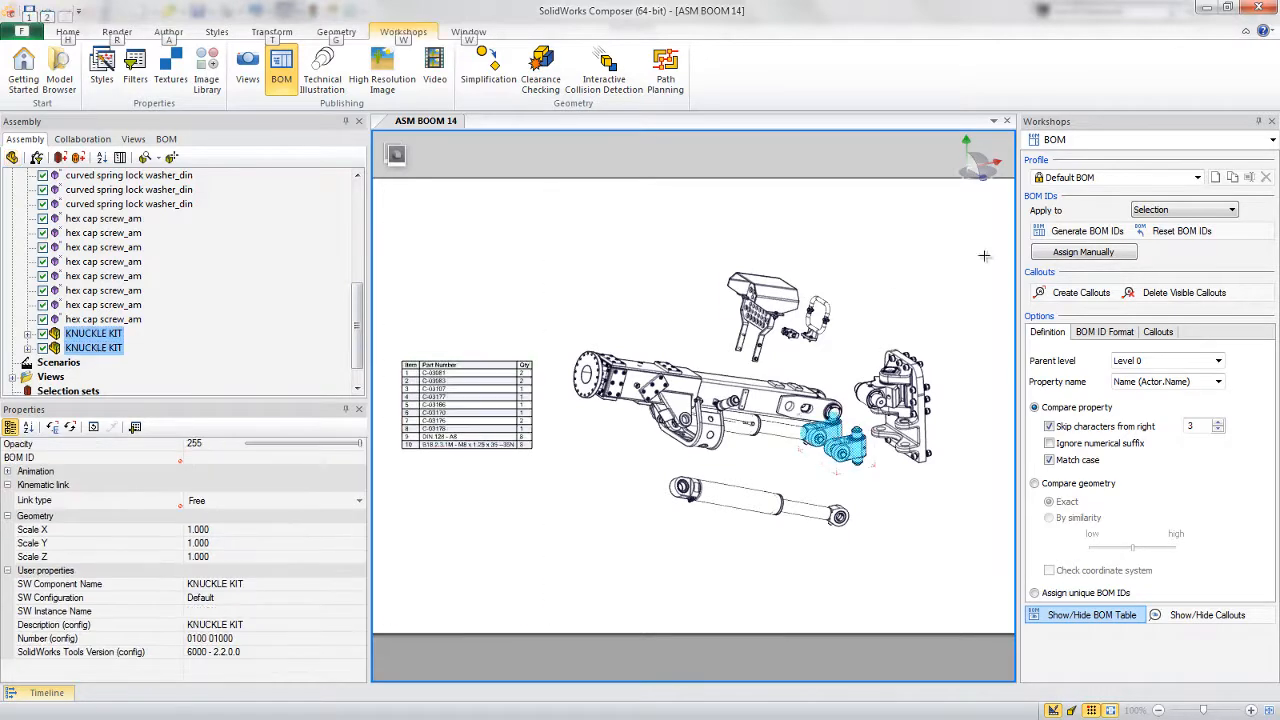
{"action": "left_click", "coordinate": [1080, 231]}
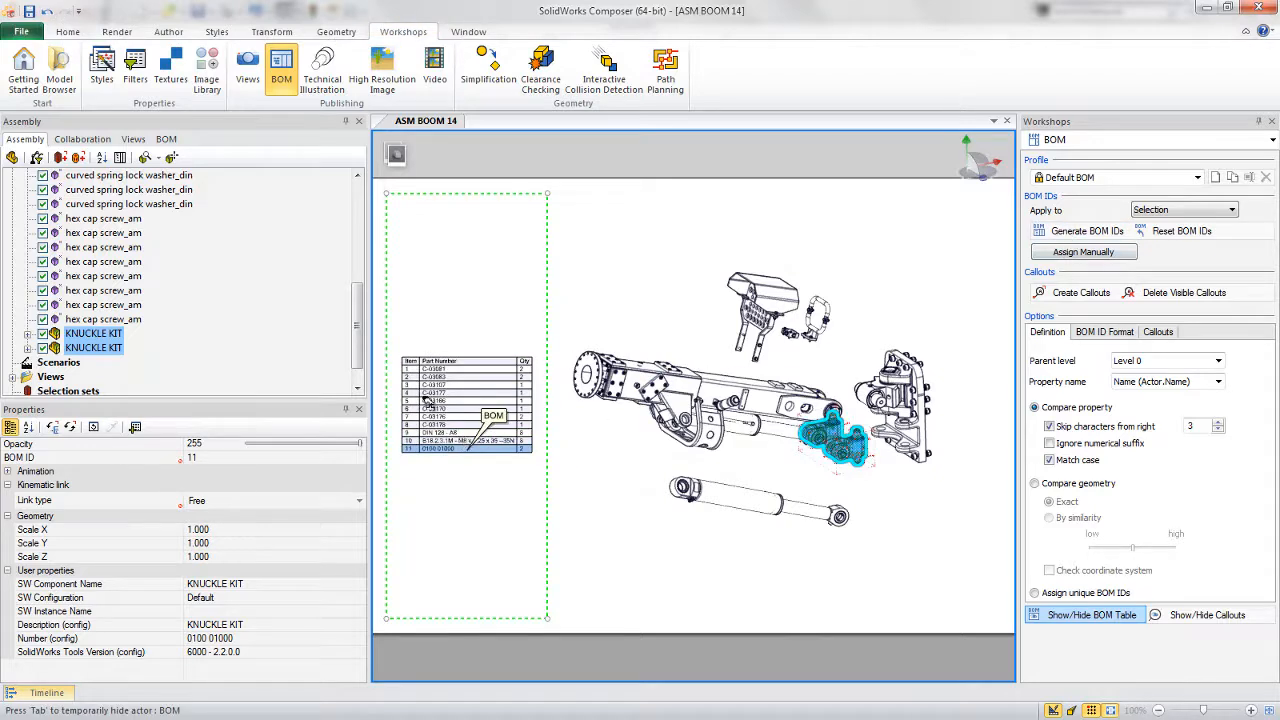
- Create callouts for all BOM items from 1 through 11
{"action": "left_click", "coordinate": [174, 141]}
{"action": "left_click", "coordinate": [86, 193]}
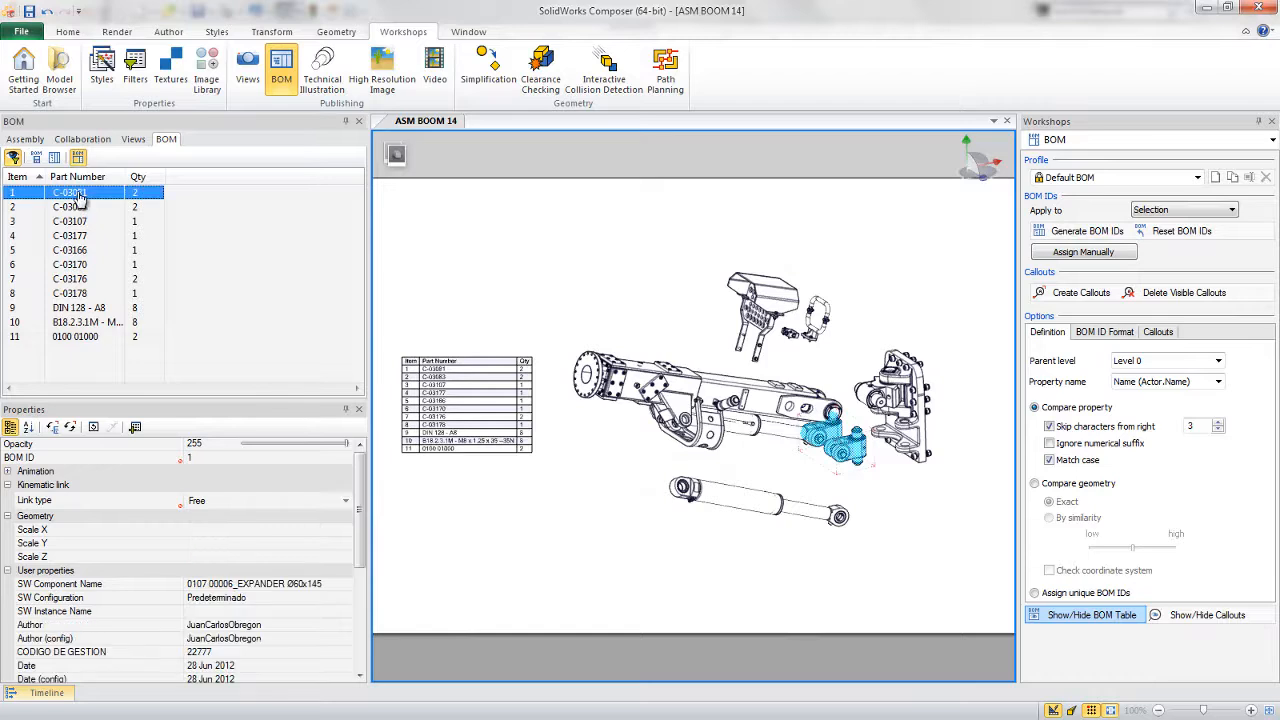
{"action": "left_click", "coordinate": [92, 338], "text": "shift"}
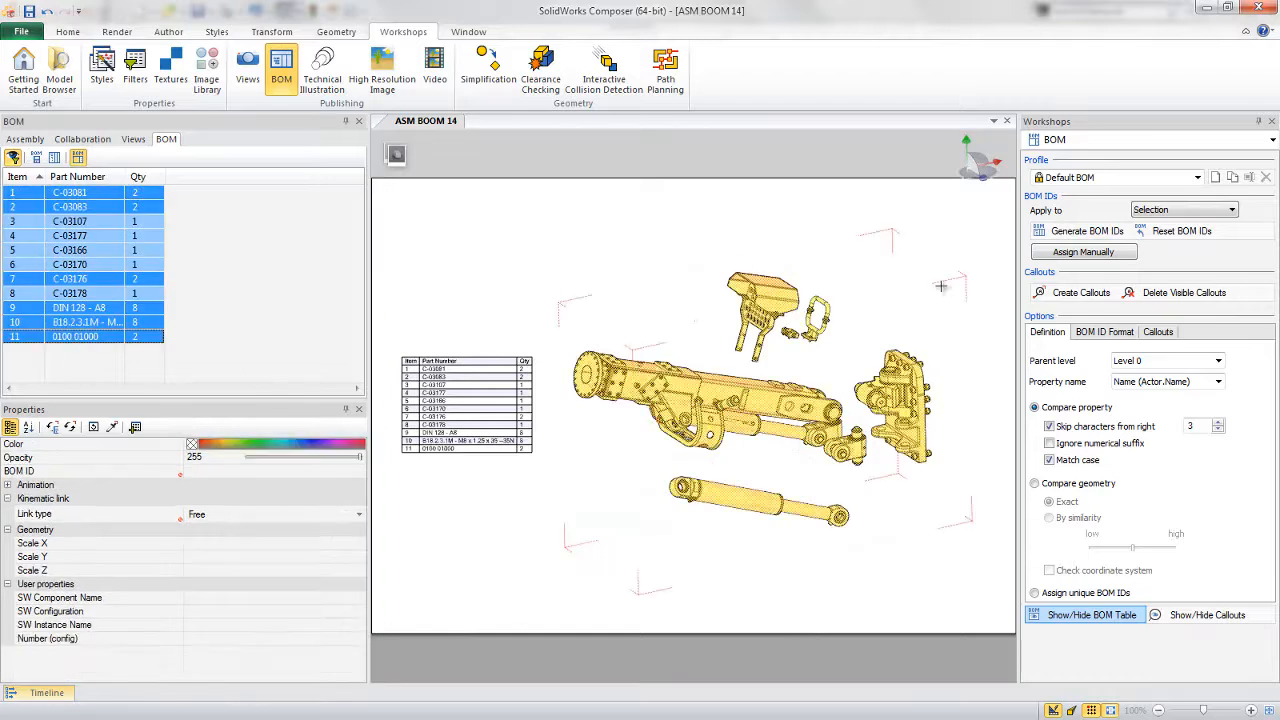
{"action": "left_click", "coordinate": [1064, 298]}
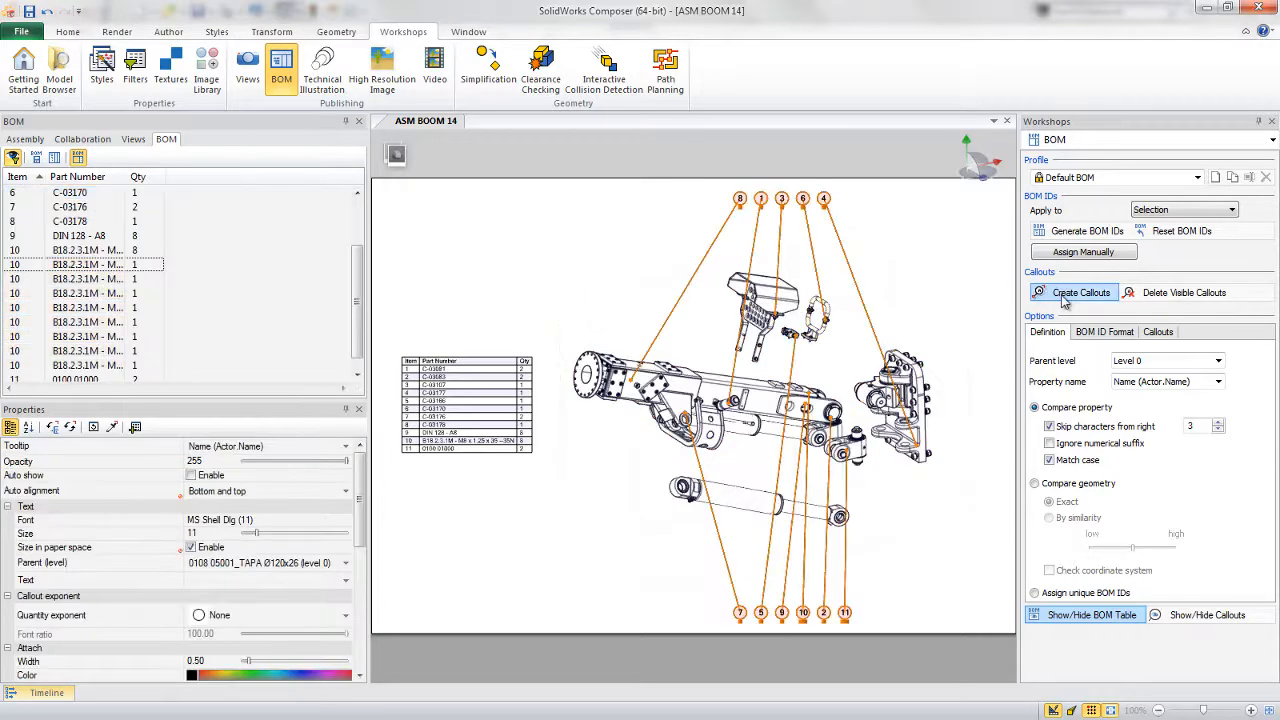
{"action": "mouse_move", "coordinate": [909, 469]}
{"action": "right_mouse_down"}
{"action": "mouse_move", "coordinate": [909, 507]}
{"action": "mouse_move", "coordinate": [889, 483]}
{"action": "mouse_move", "coordinate": [920, 466]}
{"action": "mouse_move", "coordinate": [903, 463]}
{"action": "right_mouse_up"}
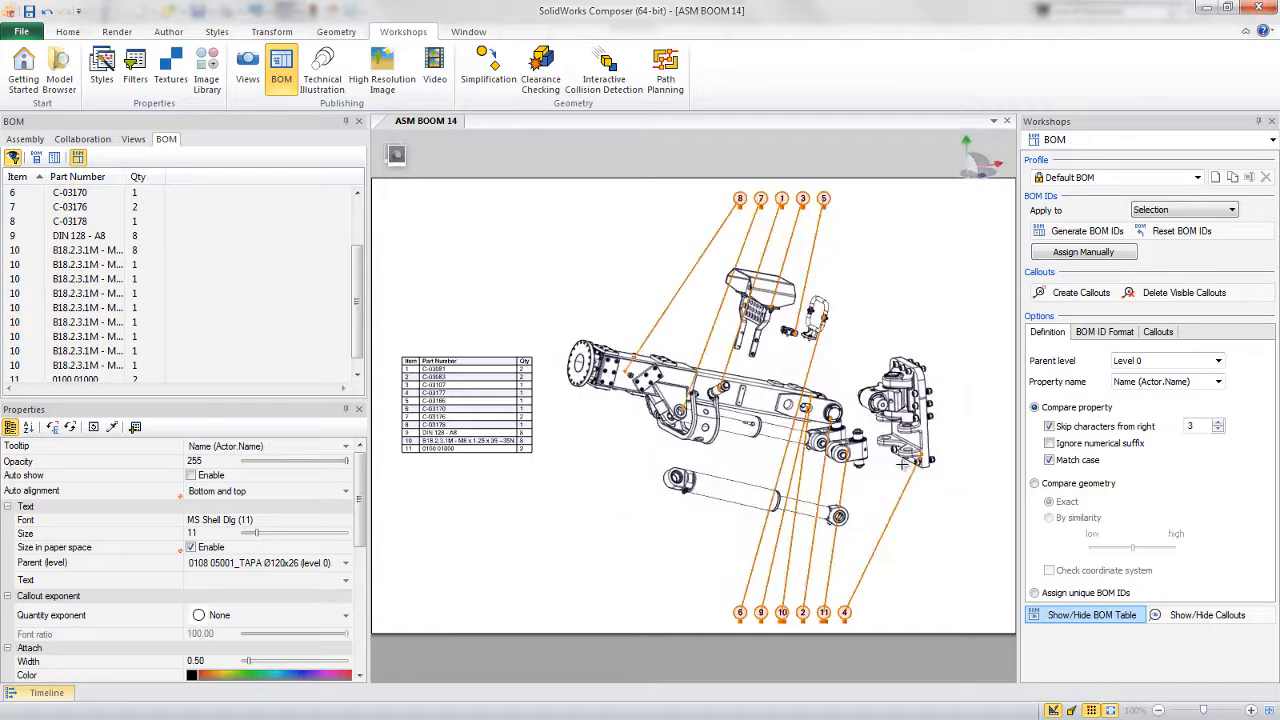
- Try the Perimetric auto alignment for the callouts around the exploded boom
{"action": "left_click", "coordinate": [262, 491]}
{"action": "left_click", "coordinate": [262, 491]}
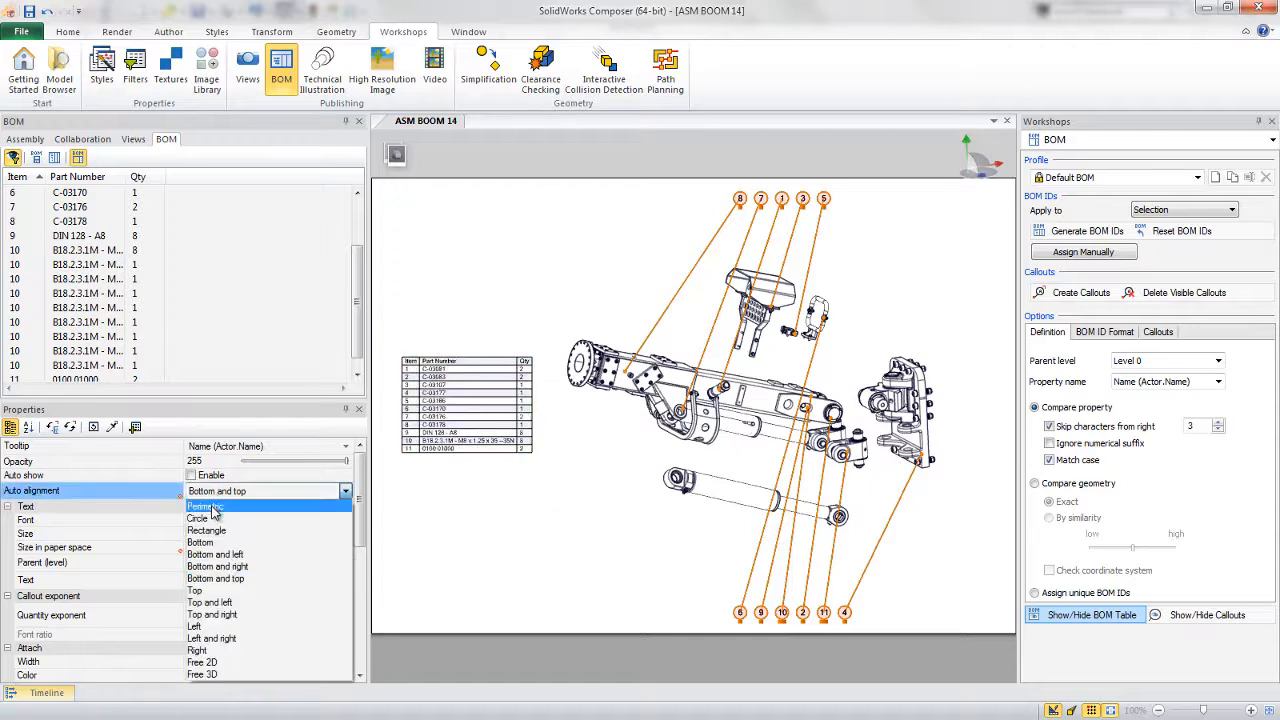
{"action": "left_click", "coordinate": [211, 512]}
{"action": "right_click_drag", "start_coordinate": [700, 511], "coordinate": [622, 518]}
- Set the callouts' auto alignment to Top and right after trying the Rectangle alignment
{"action": "left_click", "coordinate": [292, 492]}
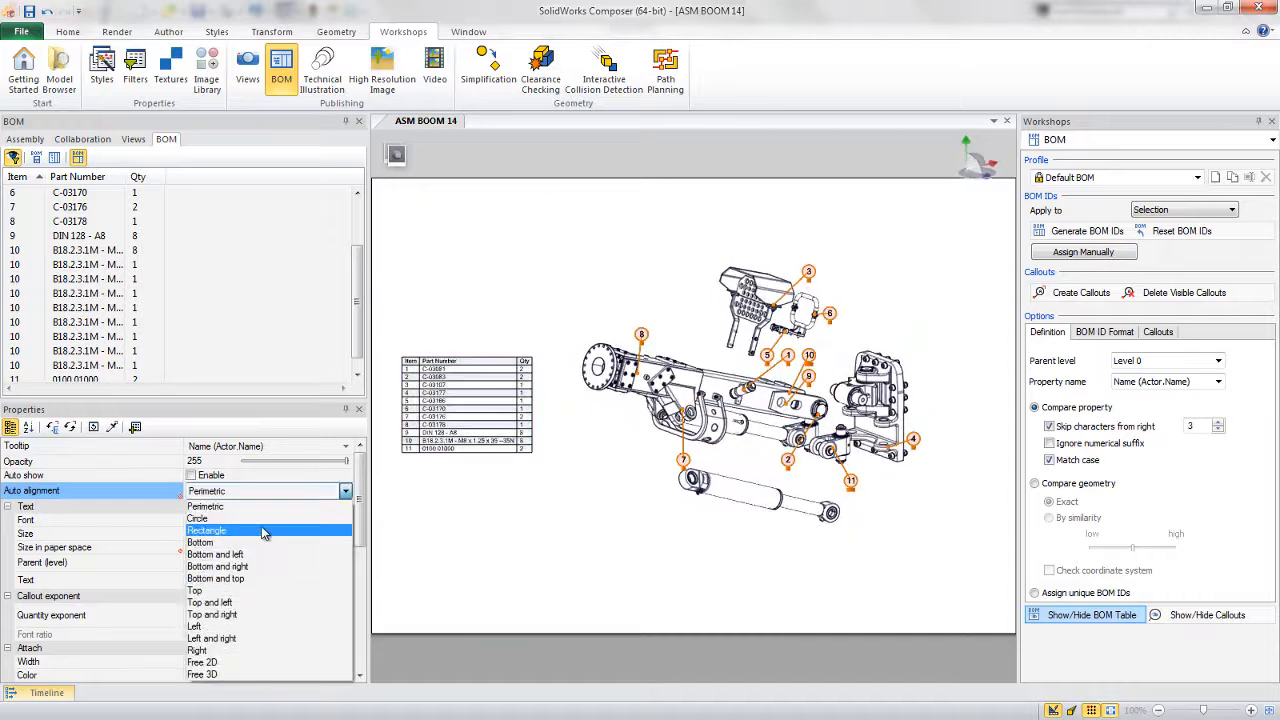
{"action": "left_click", "coordinate": [262, 523]}
{"action": "left_click", "coordinate": [262, 490]}
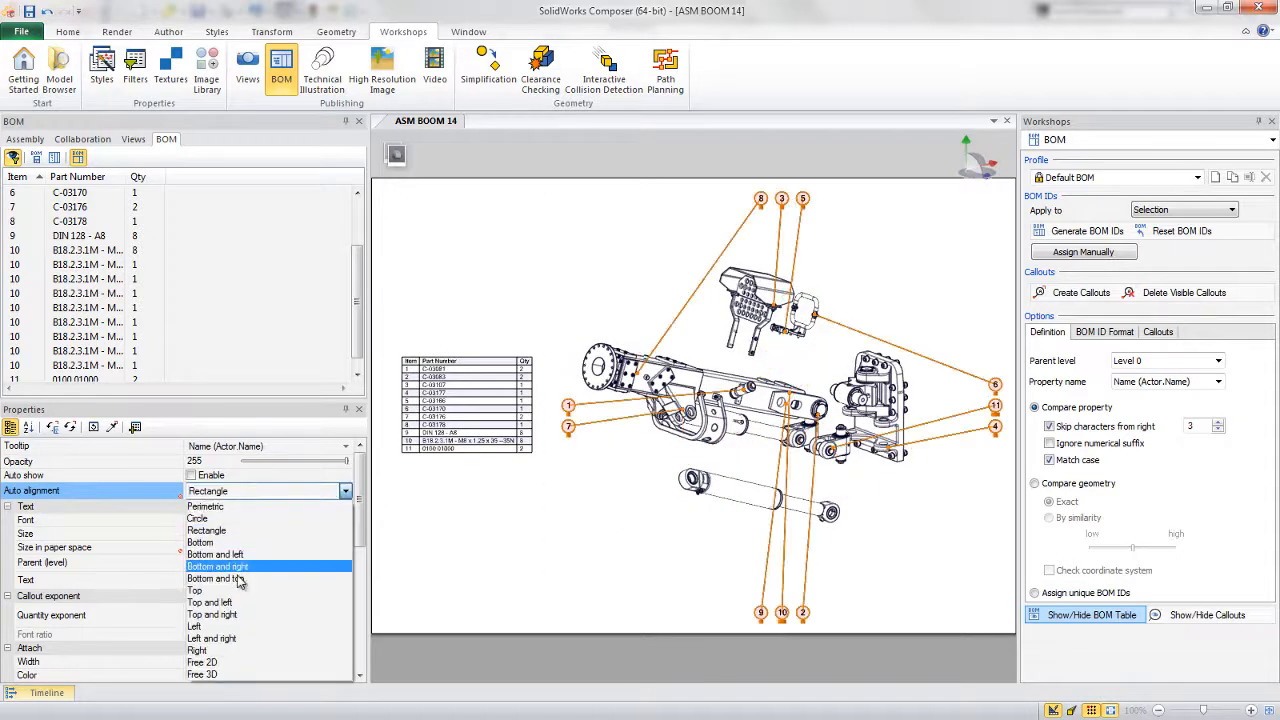
{"action": "left_click", "coordinate": [240, 532]}
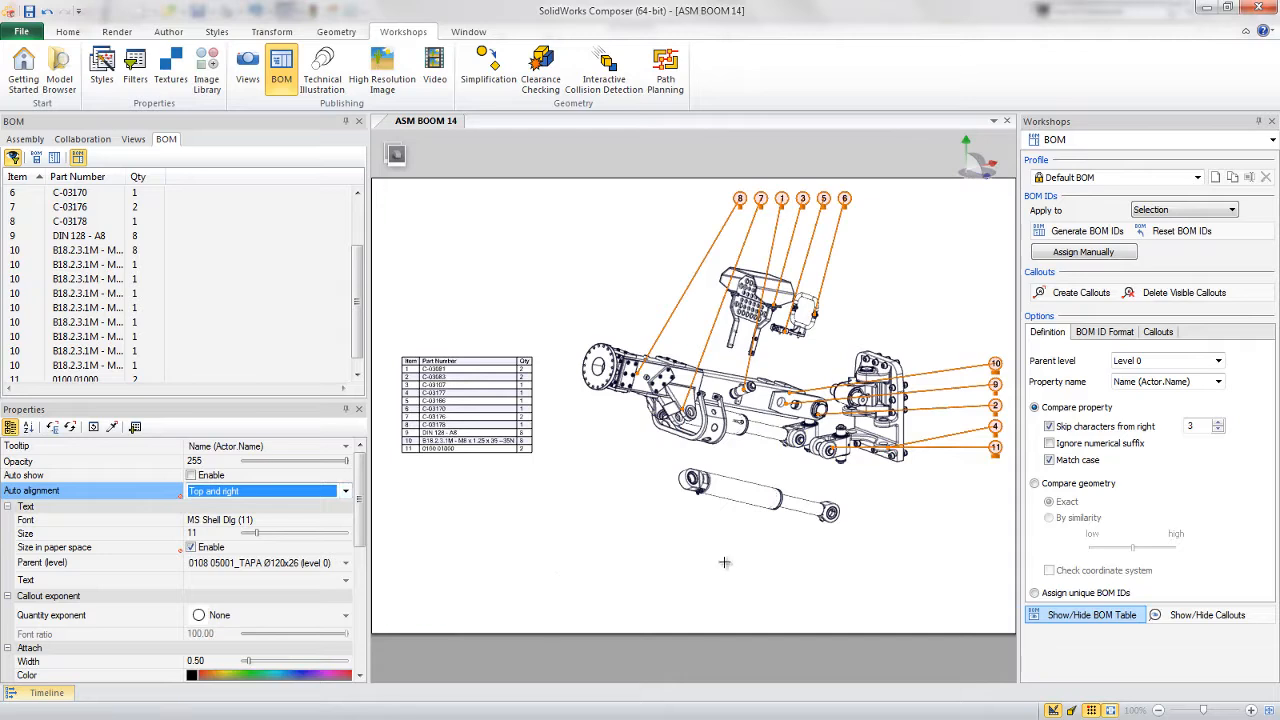
{"action": "left_click", "coordinate": [724, 562]}
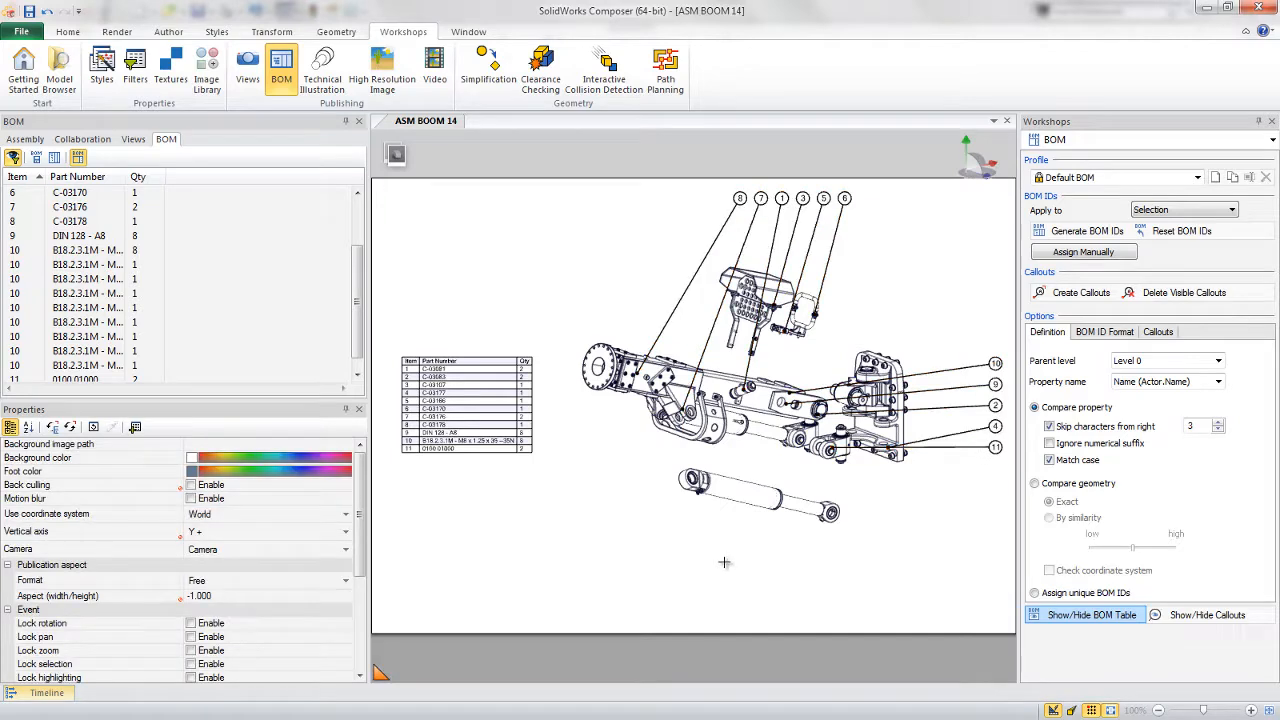
- Update the Parts List view with the current scene and its callouts
{"action": "left_click", "coordinate": [133, 139]}
{"action": "left_click", "coordinate": [157, 220]}
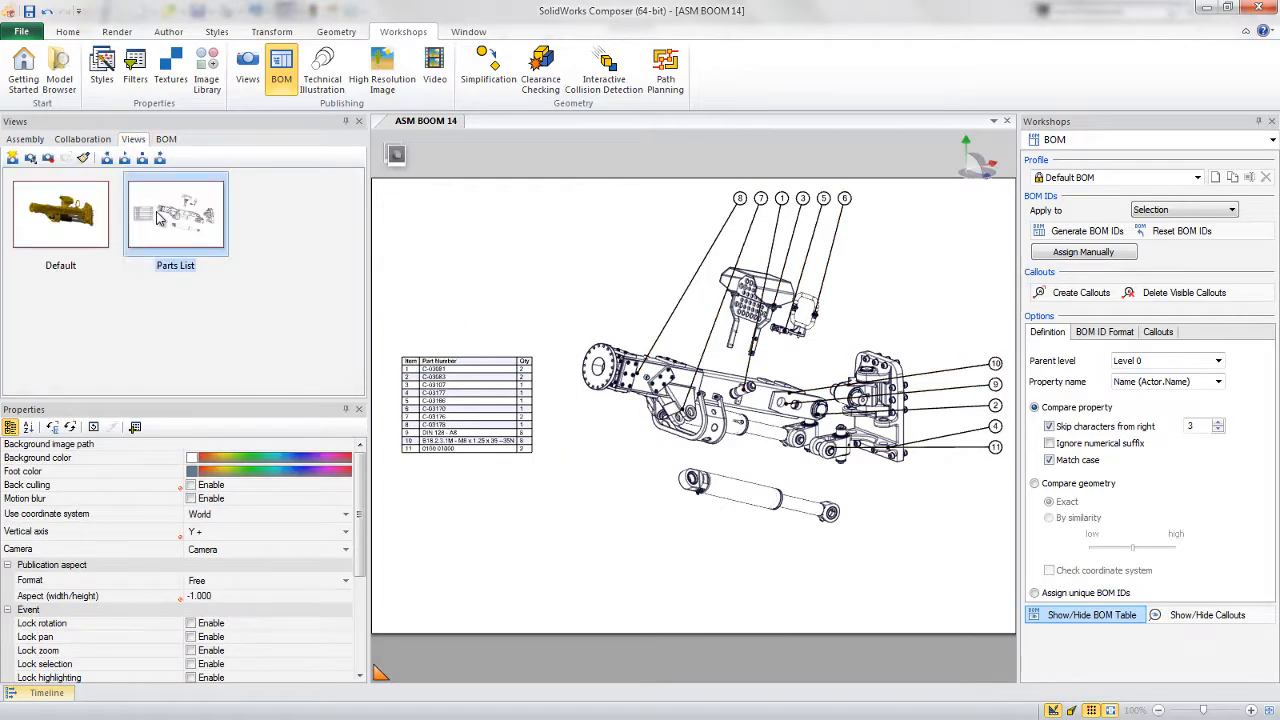
{"action": "left_click", "coordinate": [48, 159]}
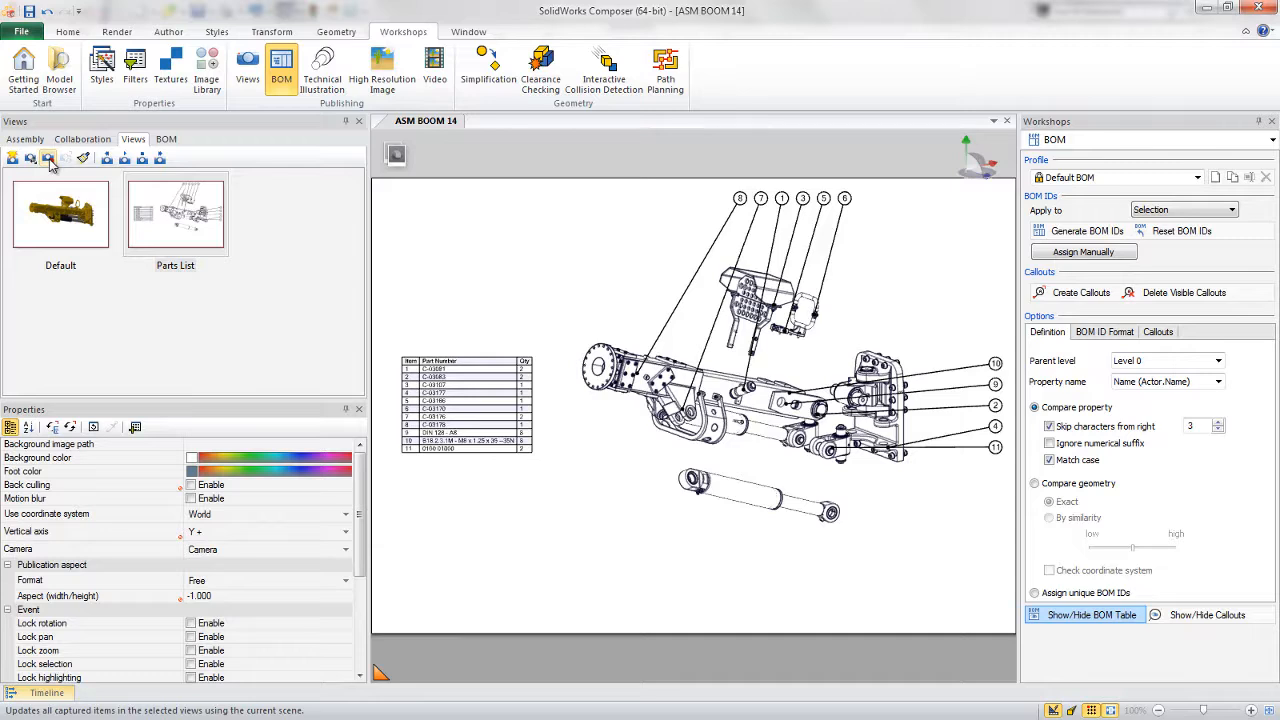
- Create a new view from the current scene and name it Knuckle Kit
{"action": "left_click", "coordinate": [12, 158]}
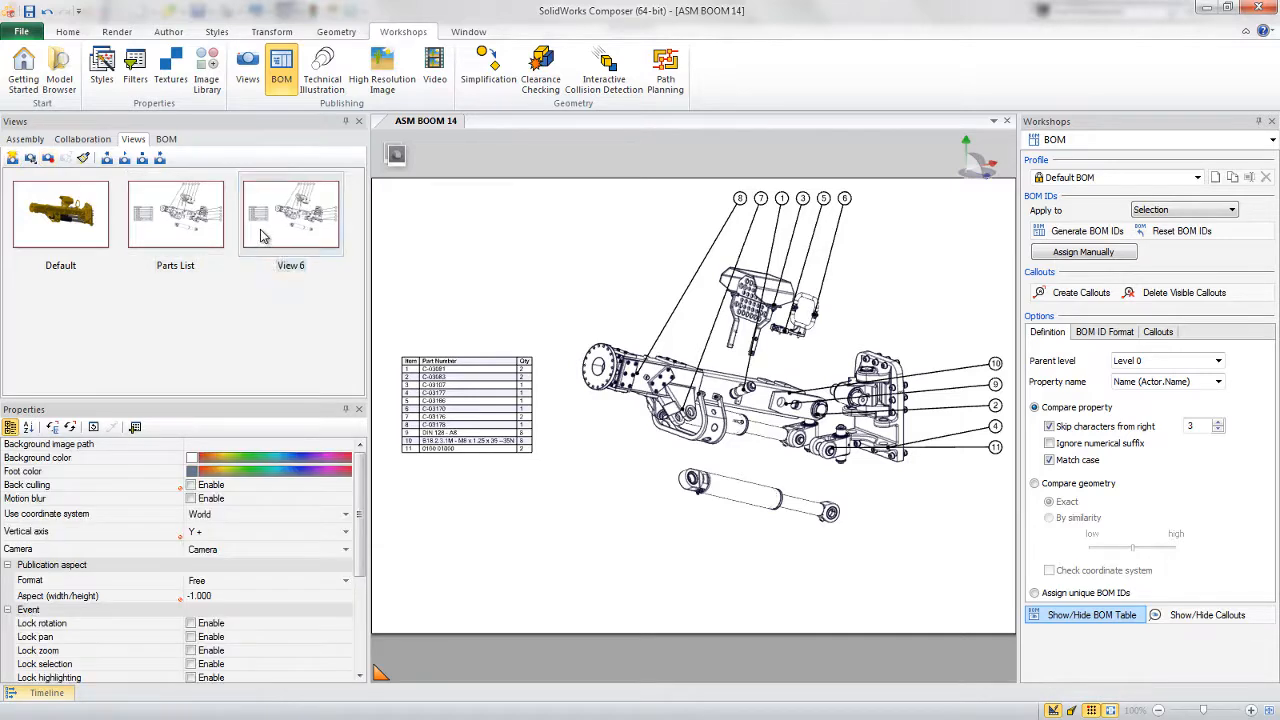
{"action": "type", "text": "Knuckle Kit"}
{"action": "key", "text": "Return"}
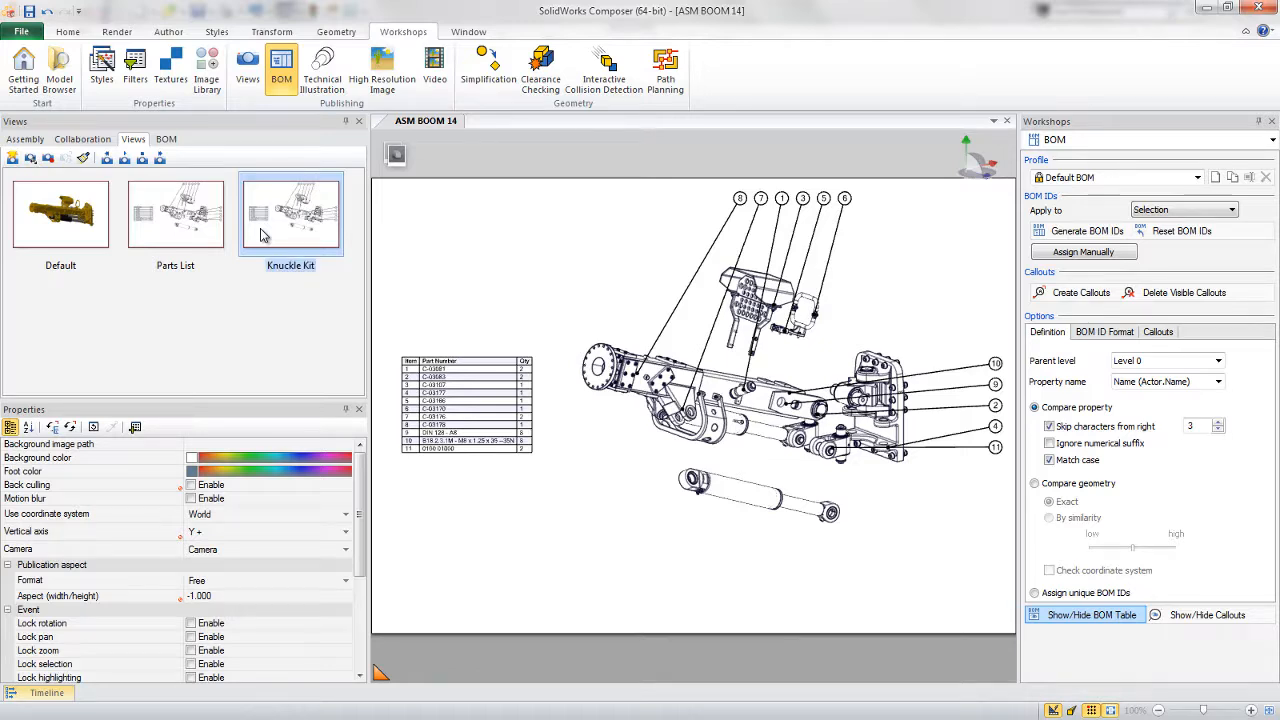
- Reset the BOM IDs of all BOM items from 1 through 11
{"action": "left_click", "coordinate": [165, 139]}
{"action": "left_click", "coordinate": [86, 194]}
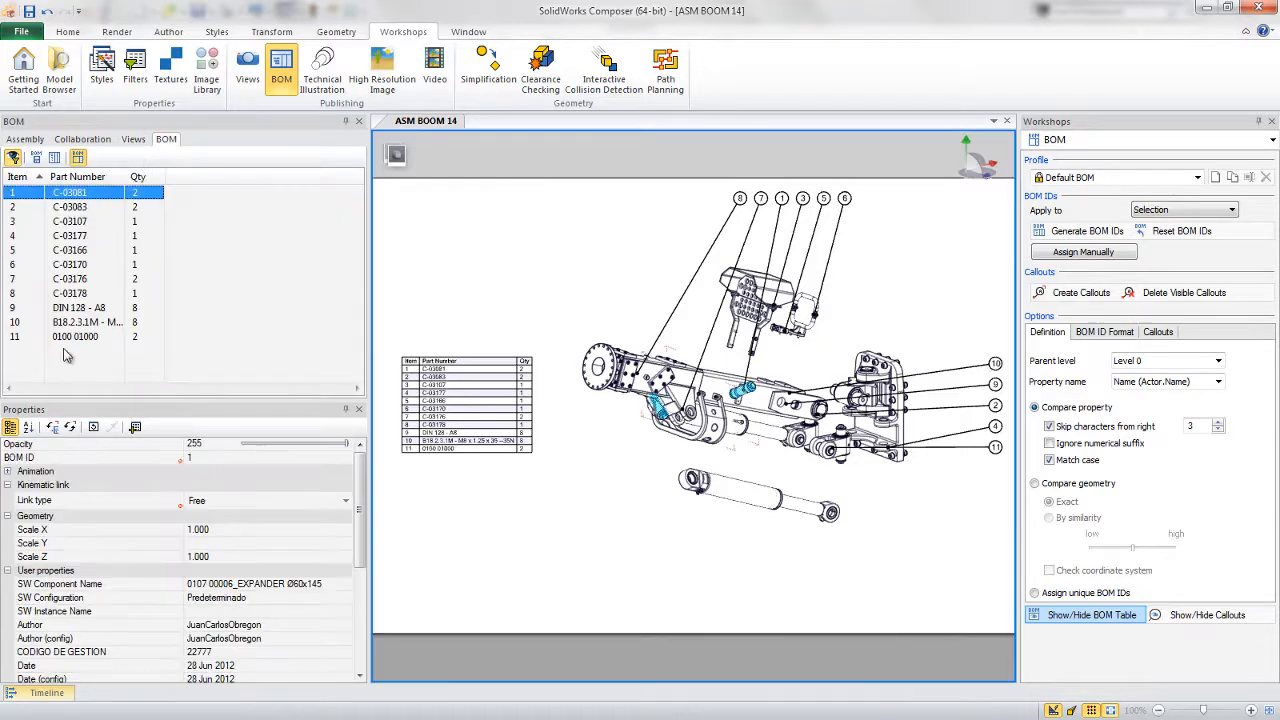
{"action": "left_click", "coordinate": [75, 336], "text": "shift"}
{"action": "left_click", "coordinate": [1178, 232]}
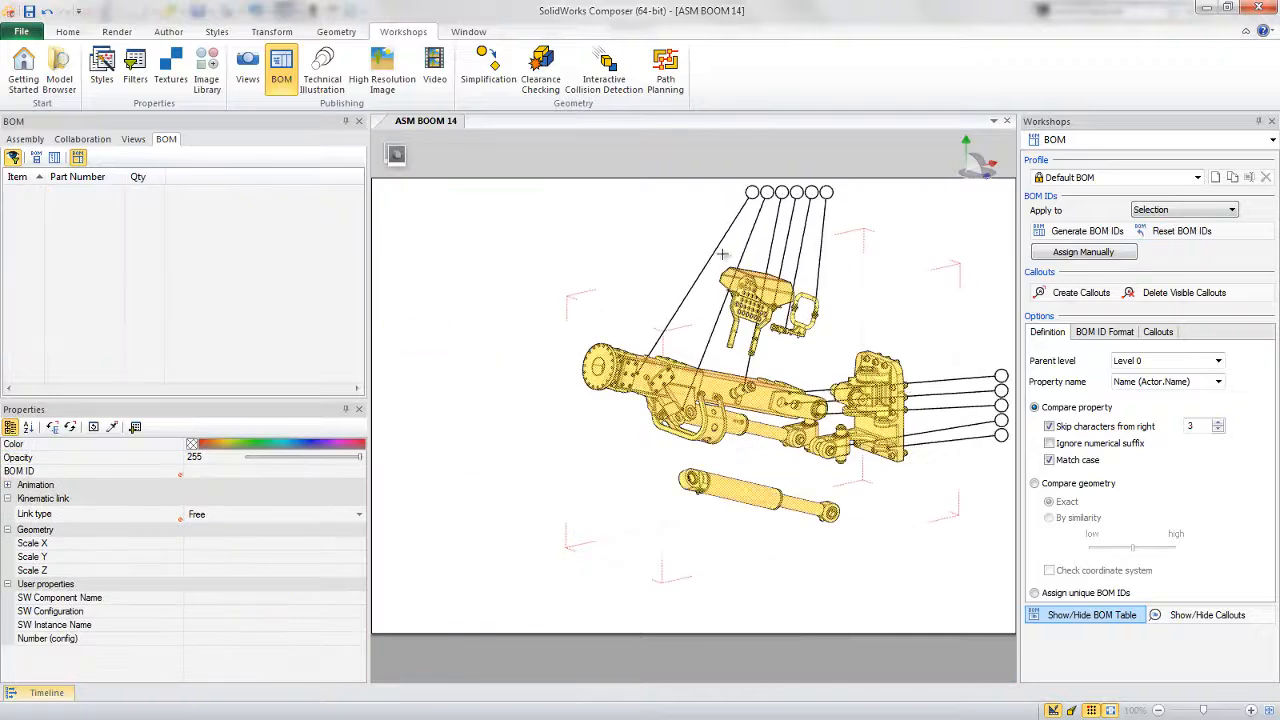
{"action": "left_click", "coordinate": [390, 204]}
- Show only the first KNUCKLE KIT component in the assembly tree and hide everything else
{"action": "left_click", "coordinate": [25, 139]}
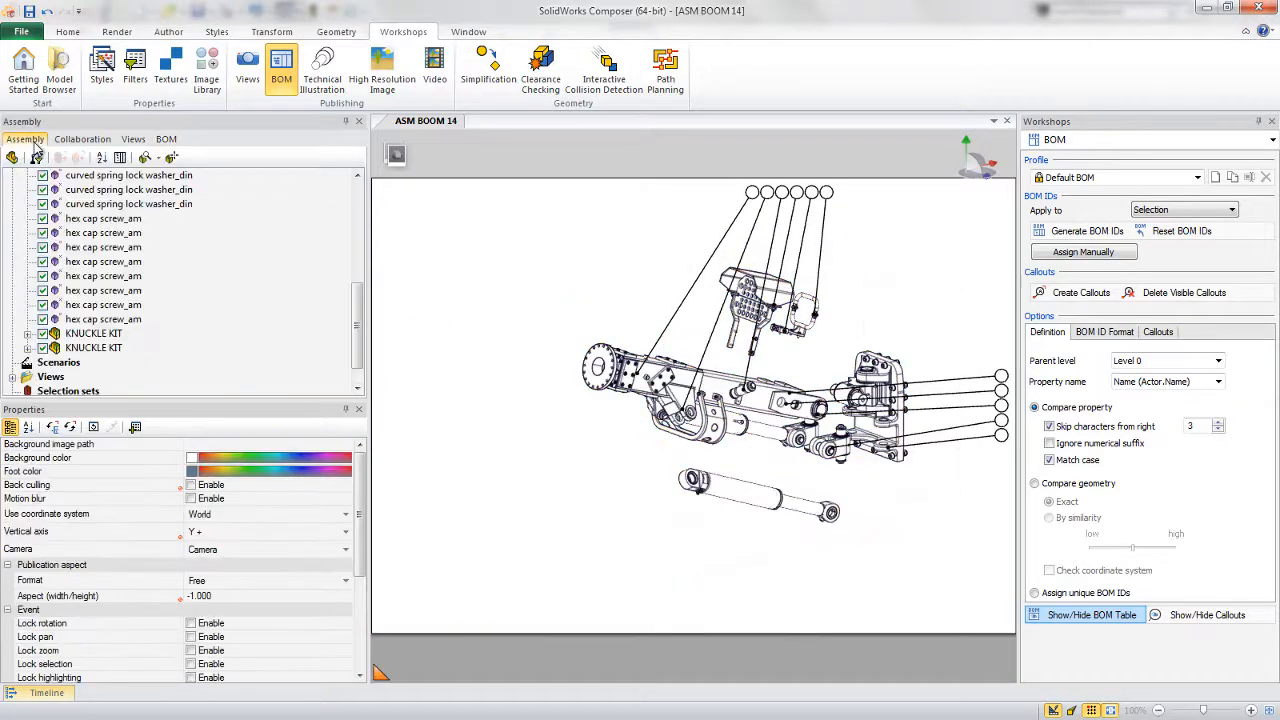
{"action": "left_click", "coordinate": [88, 335]}
{"action": "right_click", "coordinate": [467, 272]}
{"action": "left_click", "coordinate": [531, 250]}
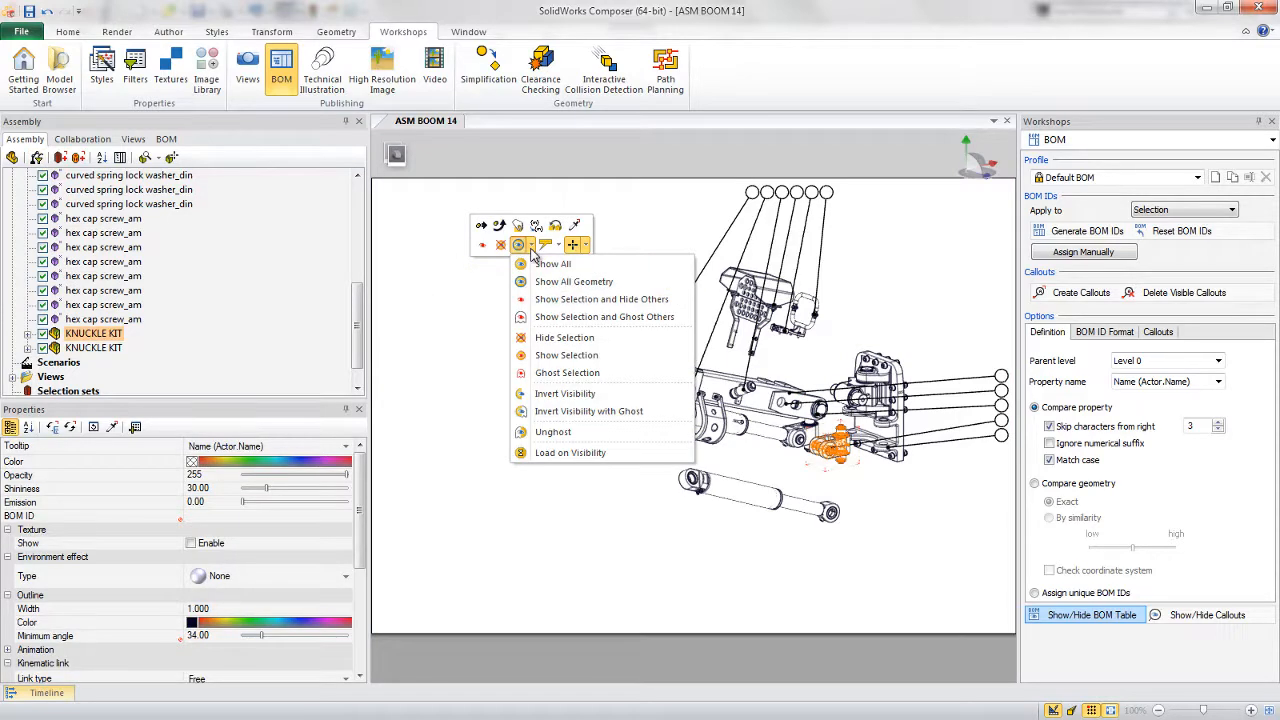
{"action": "left_click", "coordinate": [545, 299]}
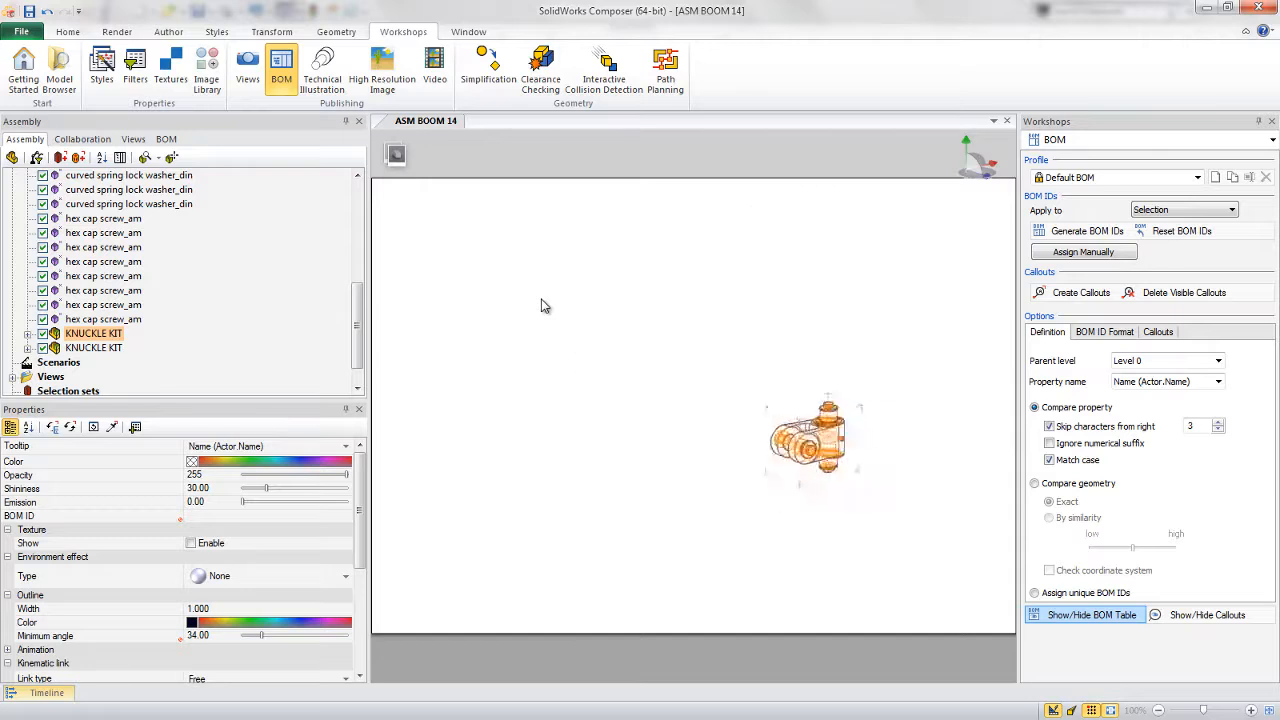
{"action": "left_click", "coordinate": [520, 282]}
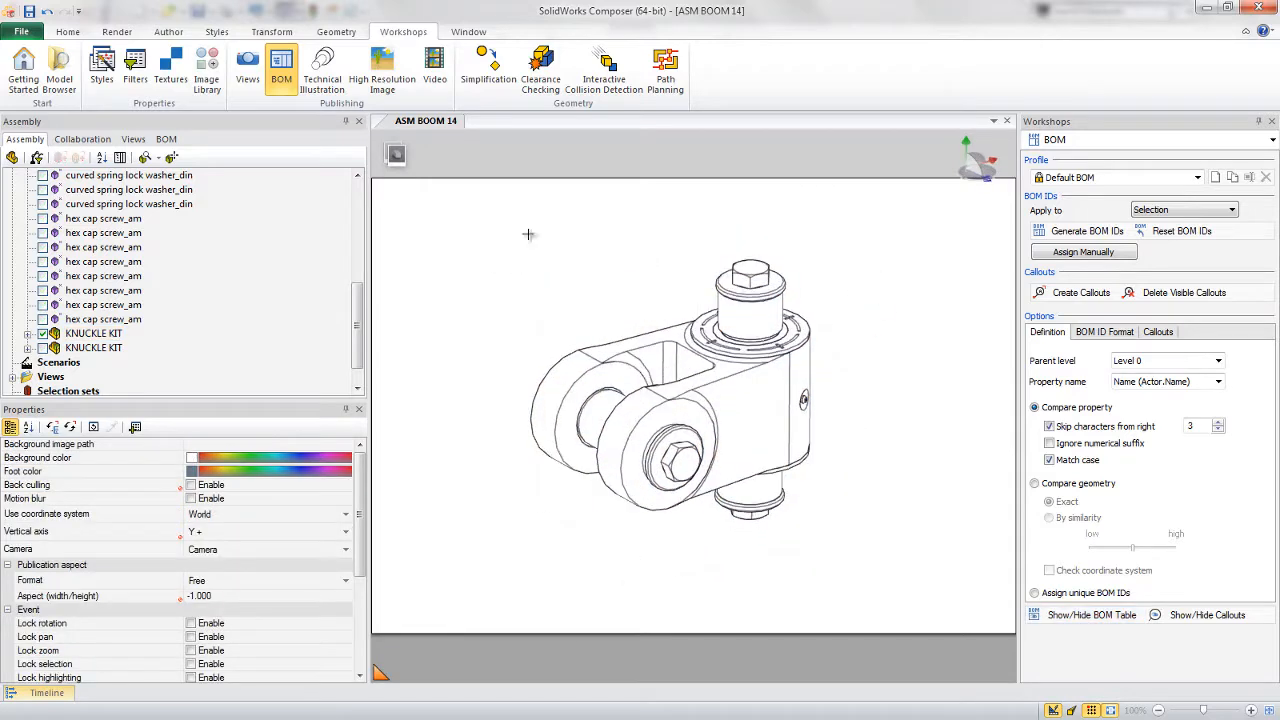
- Translate the 1-4 NPT Grease Fitting outward along its axis, clear of the knuckle
{"action": "key", "text": "Tab"}
{"action": "left_click", "coordinate": [796, 398]}
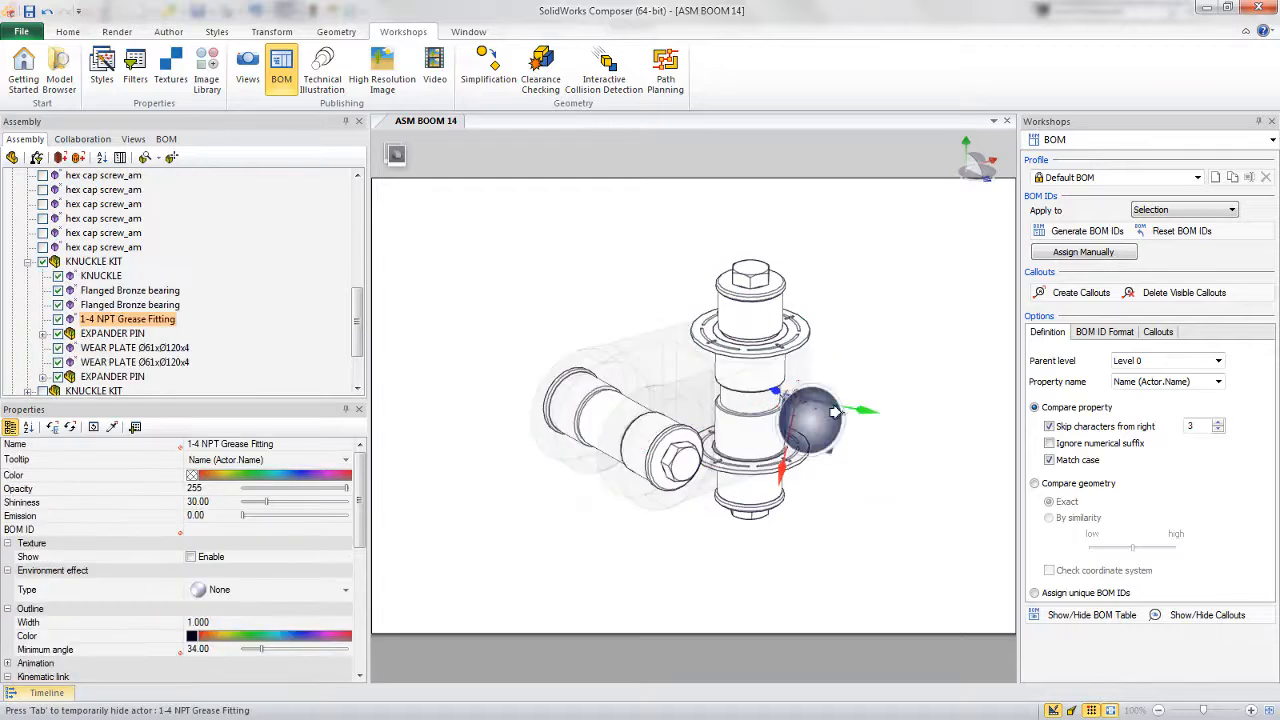
{"action": "left_click_drag", "start_coordinate": [865, 411], "coordinate": [931, 423]}
- Move the vertical expander pin's upper hex screw up and its lower hex screw down, away from the pin
{"action": "key", "text": "Tab"}
{"action": "key", "text": "Tab"}
{"action": "left_click", "coordinate": [757, 328]}
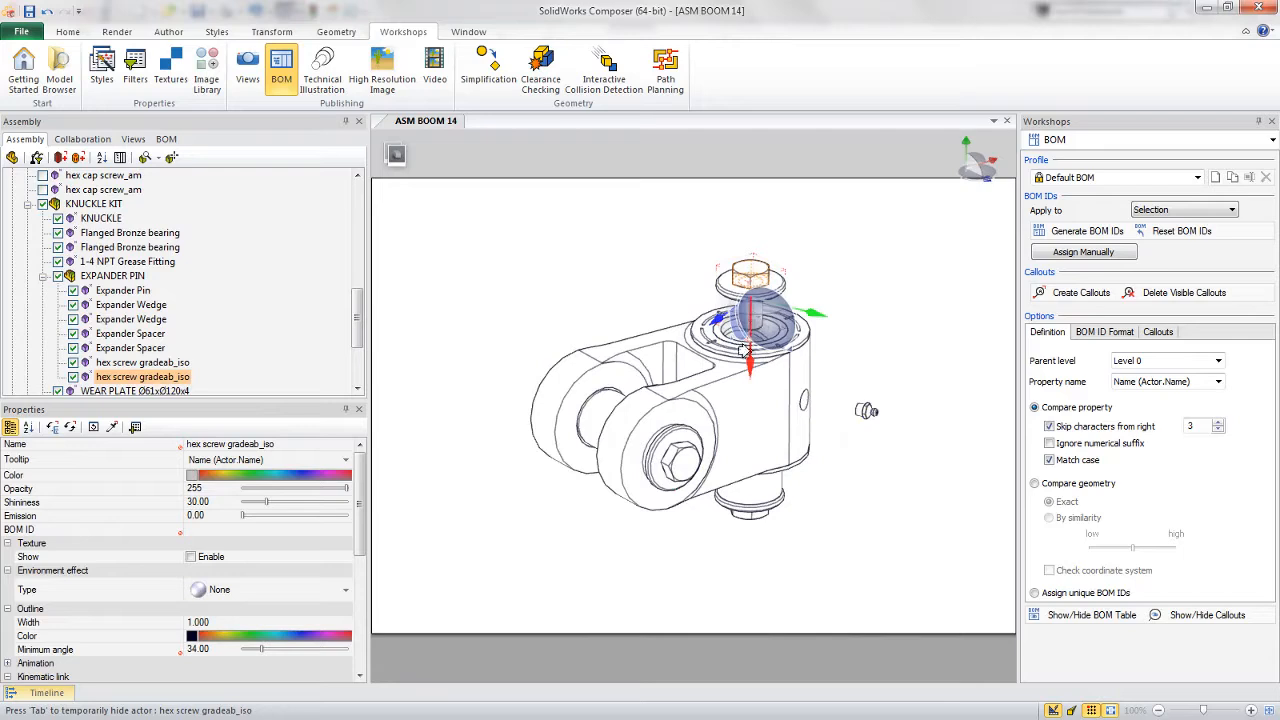
{"action": "left_click_drag", "start_coordinate": [750, 360], "coordinate": [754, 335]}
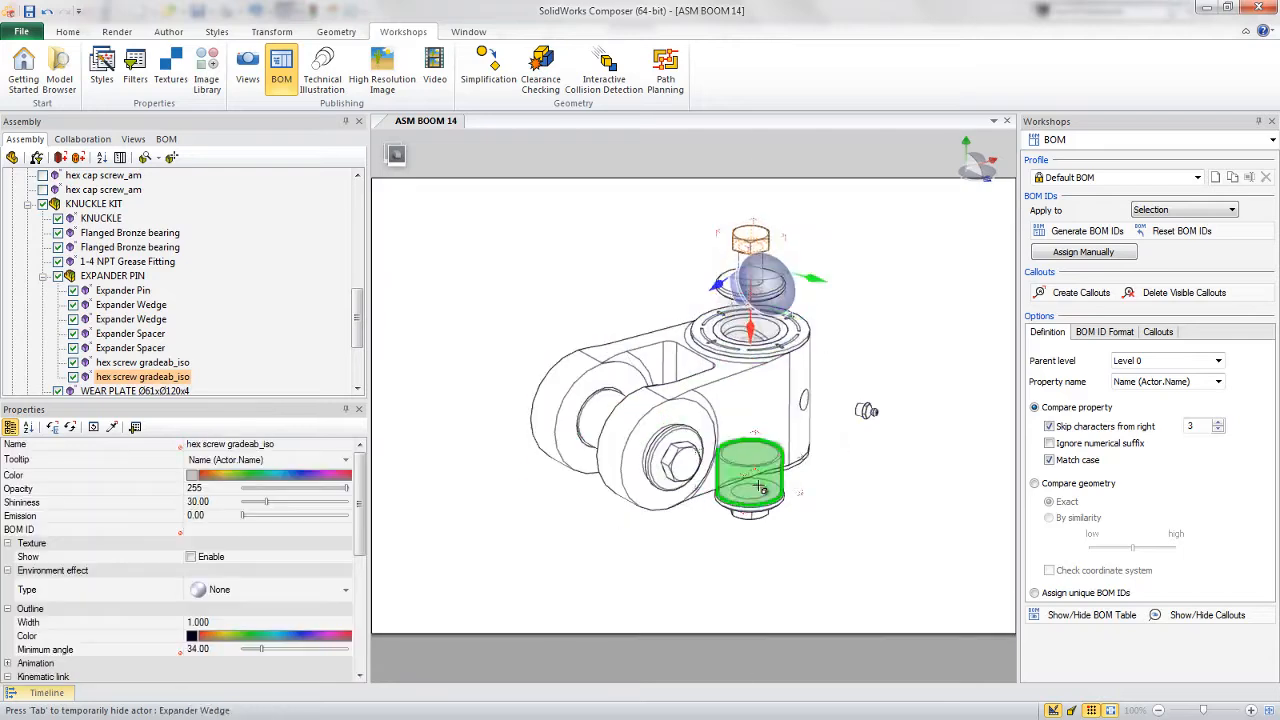
{"action": "left_click", "coordinate": [757, 480]}
{"action": "left_click_drag", "start_coordinate": [749, 418], "coordinate": [738, 458]}
- Move both hex screws of the horizontal expander pin outward along the pin's axis
{"action": "left_click", "coordinate": [678, 460]}
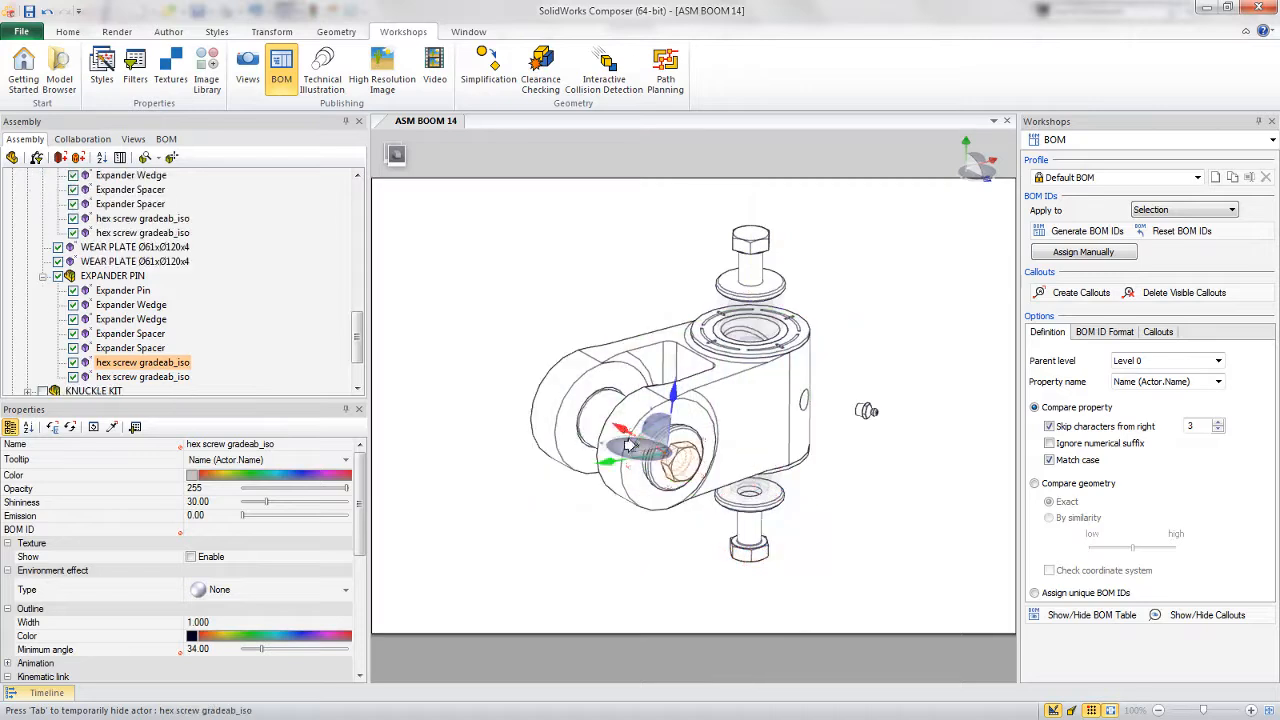
{"action": "left_click_drag", "start_coordinate": [616, 429], "coordinate": [652, 449]}
{"action": "key", "text": "Tab"}
{"action": "key", "text": "Tab"}
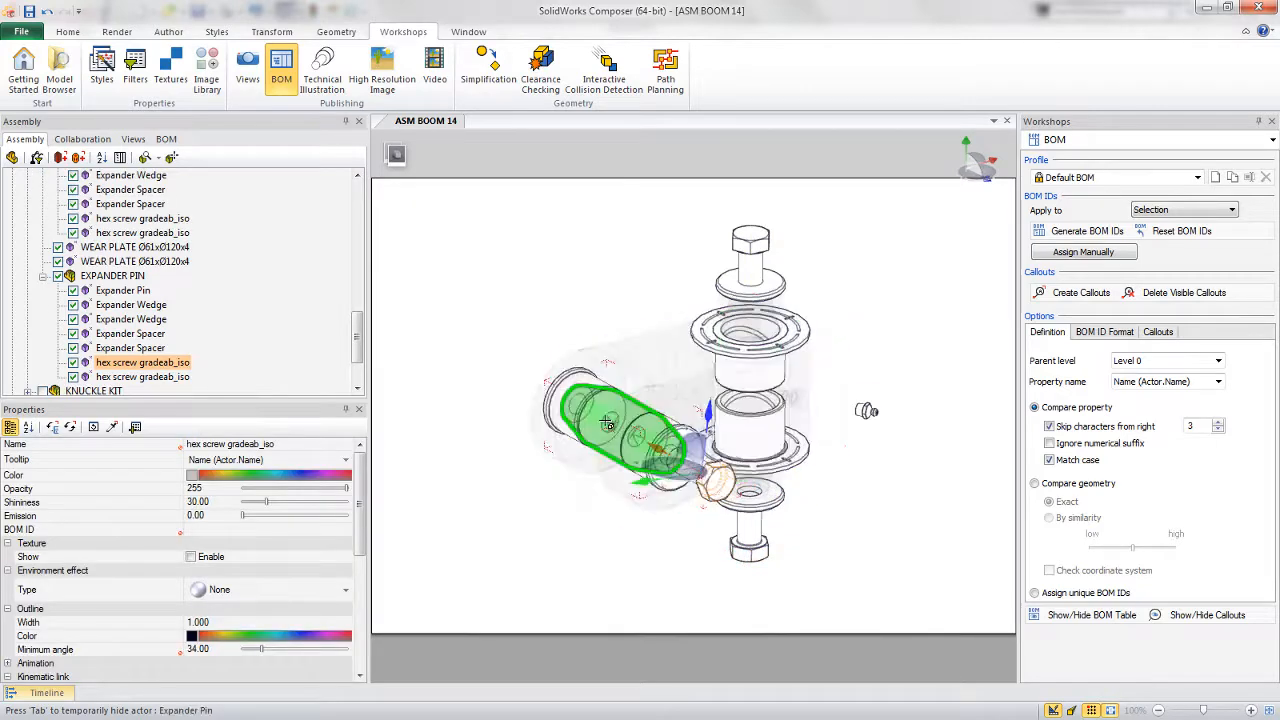
{"action": "key", "text": "Tab"}
{"action": "left_click", "coordinate": [619, 426]}
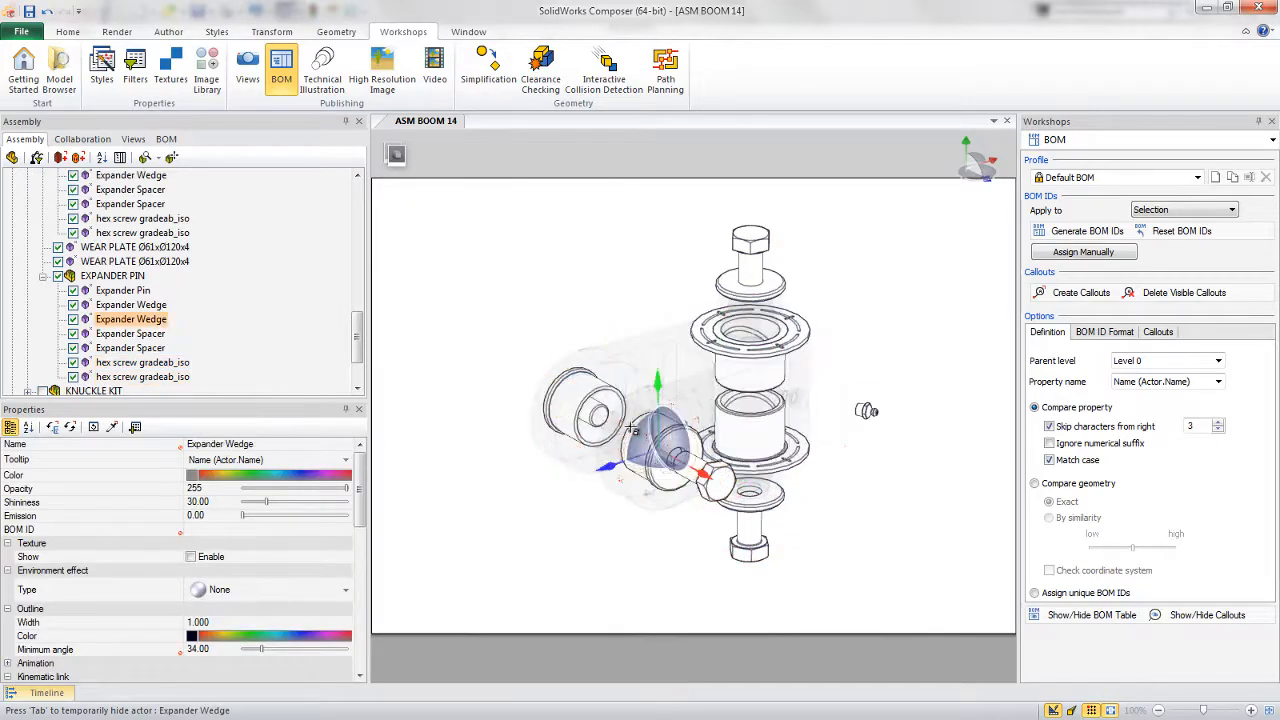
{"action": "left_click", "coordinate": [616, 426]}
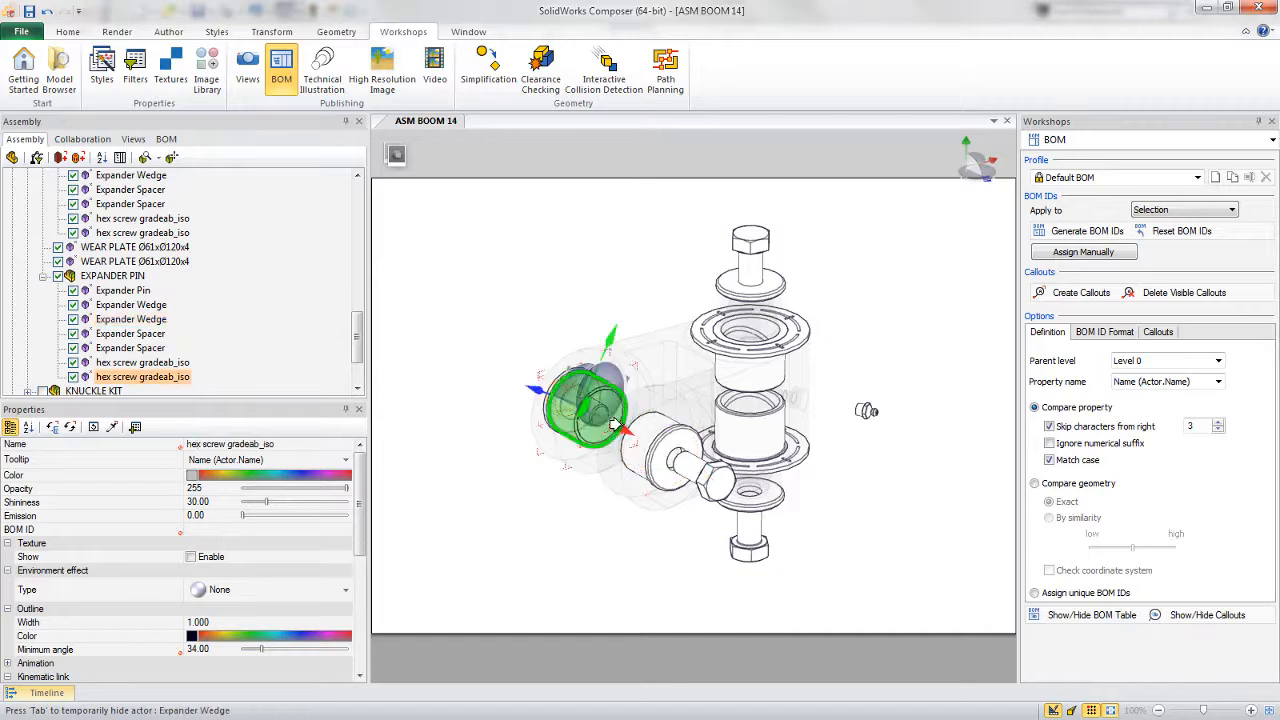
{"action": "left_click_drag", "start_coordinate": [616, 426], "coordinate": [578, 405]}
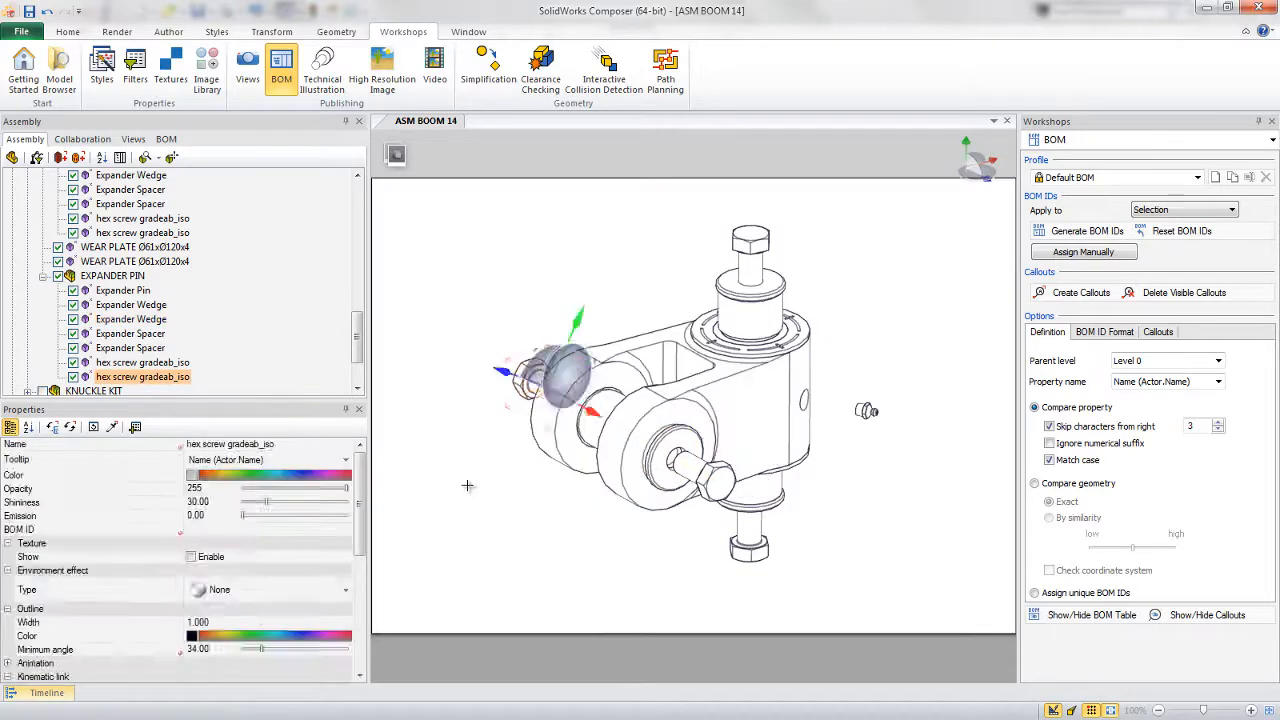
{"action": "left_click", "coordinate": [467, 486]}
- Translate the whole vertical EXPANDER PIN subassembly out of the knuckle and place it beside it
{"action": "scroll", "coordinate": [285, 366], "scroll_direction": "down", "scroll_amount": 4}
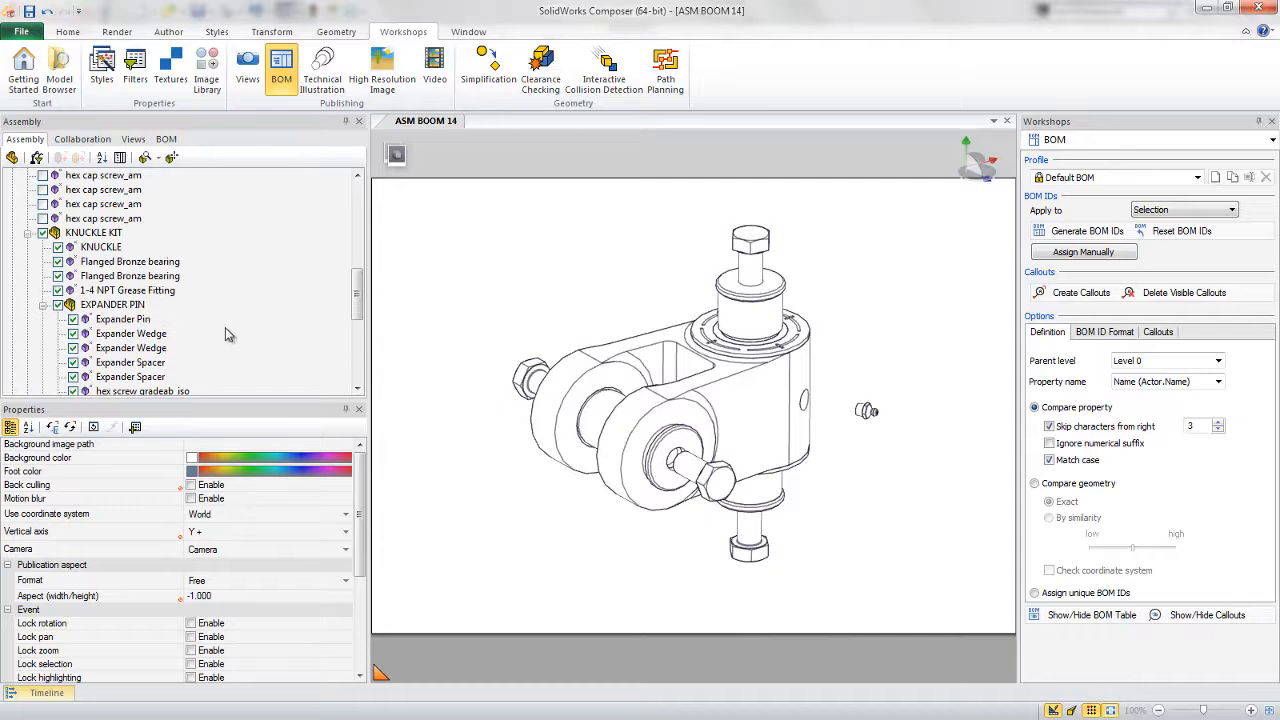
{"action": "left_click", "coordinate": [125, 305]}
{"action": "left_click_drag", "start_coordinate": [805, 374], "coordinate": [979, 291]}
{"action": "left_click", "coordinate": [844, 298]}
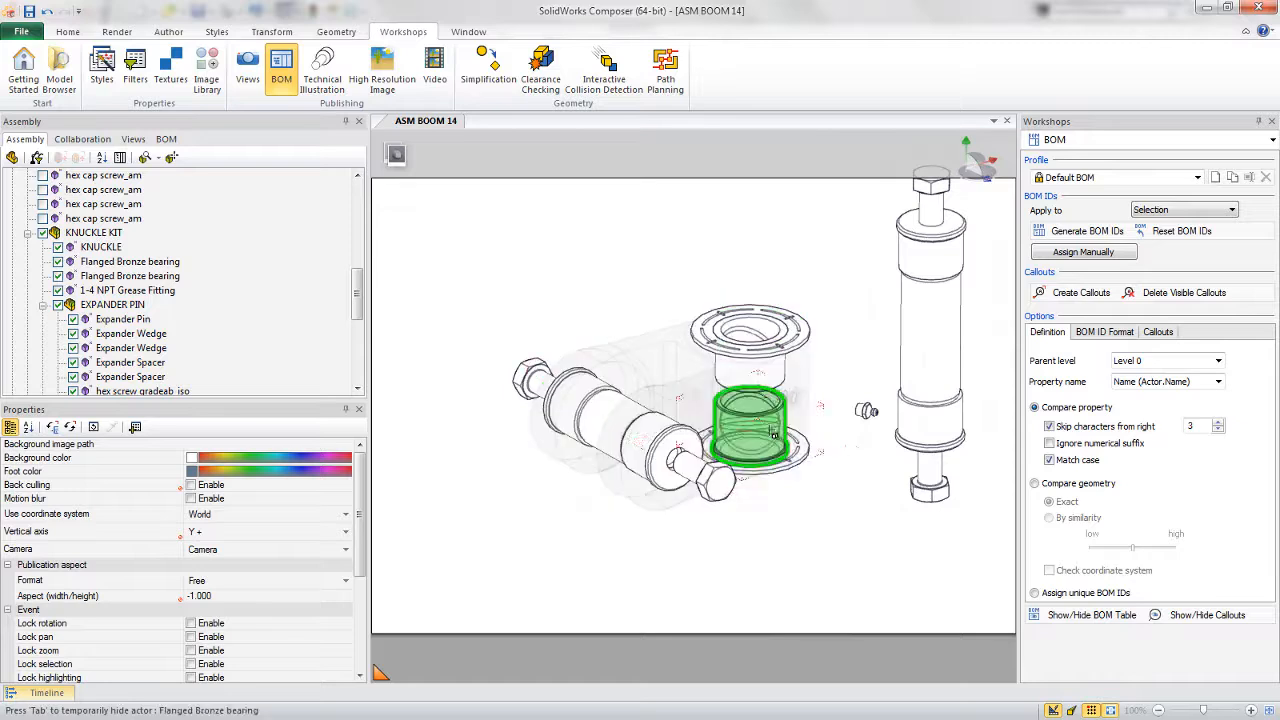
- Align both flanged bronze bearings and both Ø61xØ120x4 wear plates onto the moved expander pin
{"action": "left_click", "coordinate": [775, 466]}
{"action": "left_click", "coordinate": [757, 435], "text": "ctrl"}
{"action": "left_click", "coordinate": [757, 380], "text": "ctrl"}
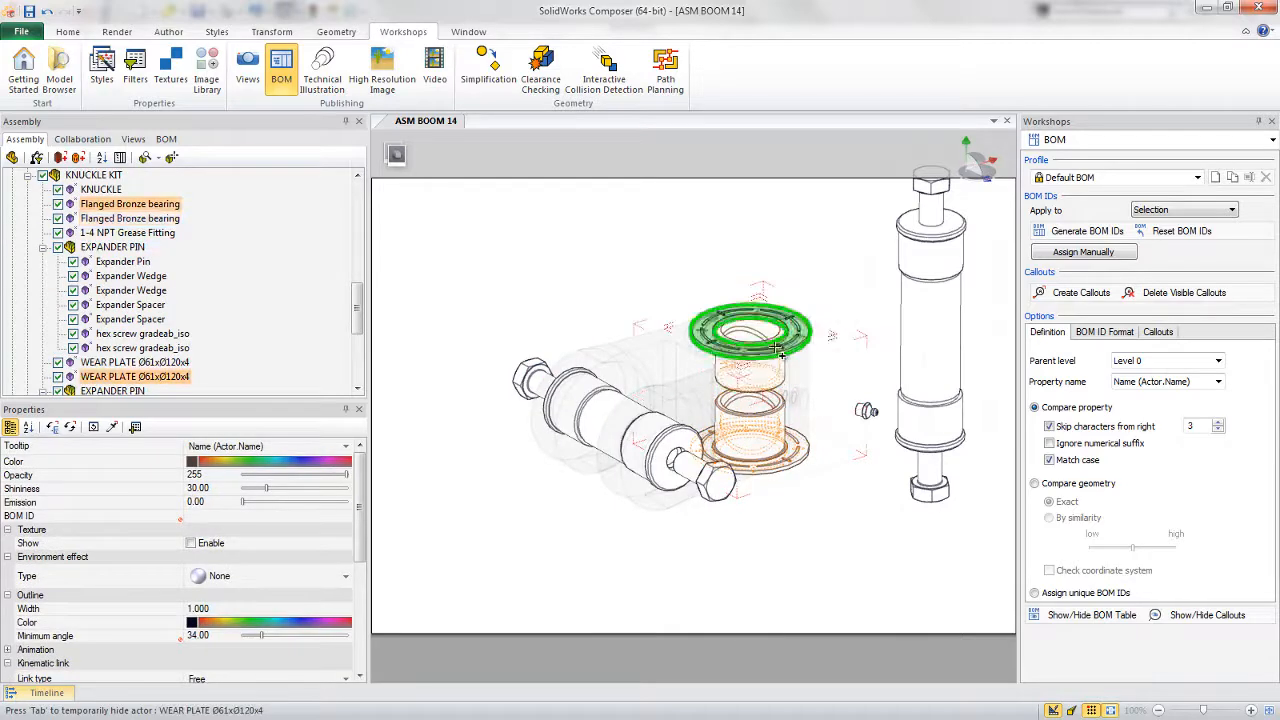
{"action": "left_click", "coordinate": [768, 342], "text": "ctrl"}
{"action": "right_click", "coordinate": [745, 269]}
{"action": "left_click", "coordinate": [812, 232]}
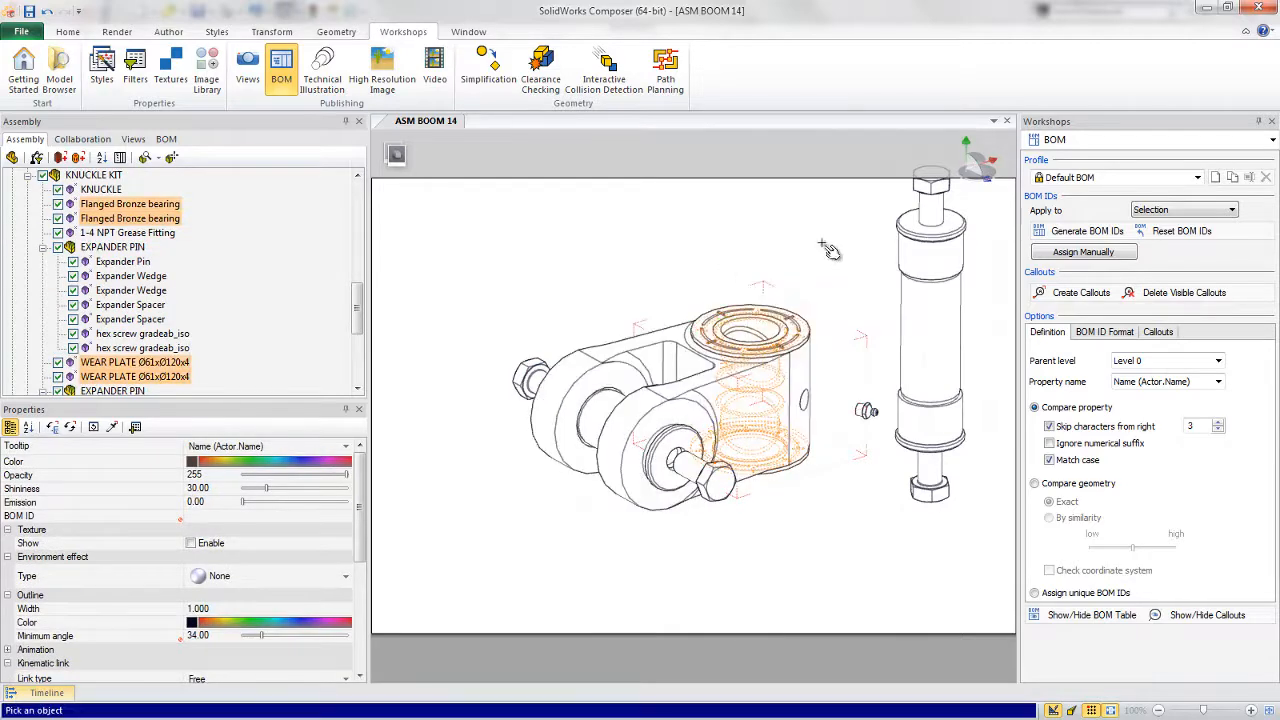
{"action": "left_click", "coordinate": [912, 320]}
{"action": "left_click", "coordinate": [787, 276]}
{"action": "scroll", "coordinate": [829, 491], "scroll_direction": "down", "scroll_amount": 5}
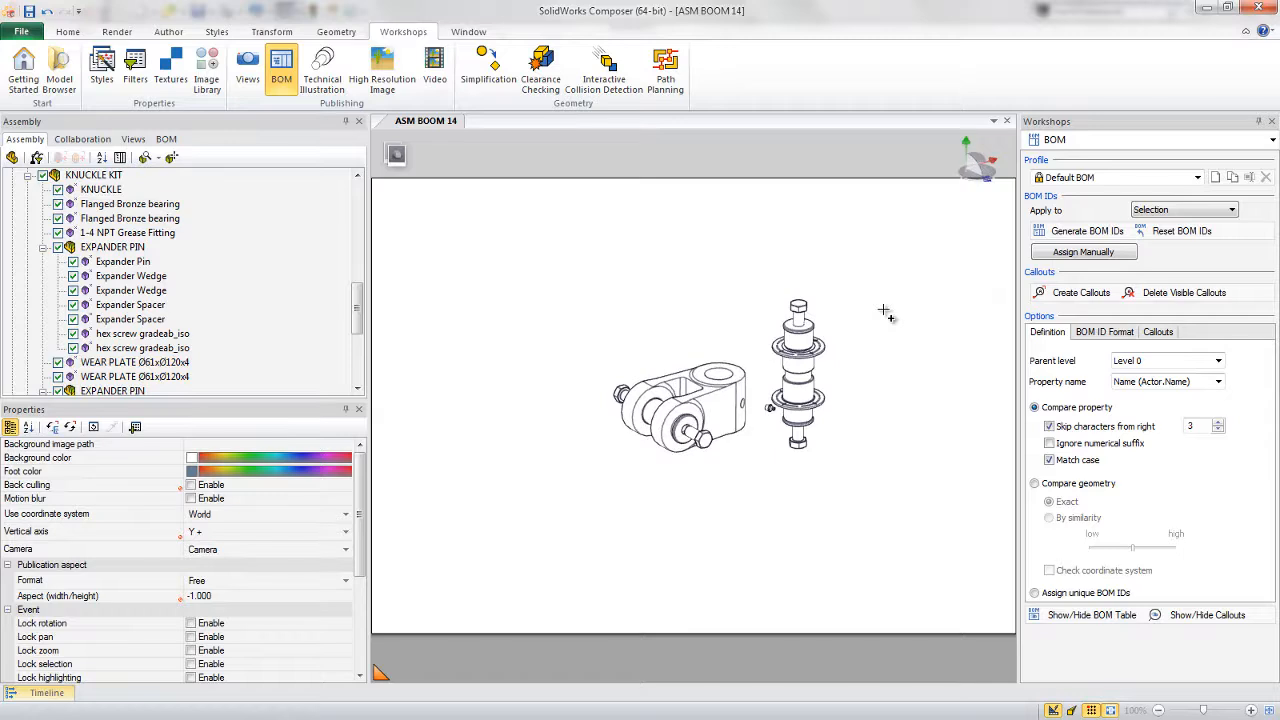
{"action": "right_click_drag", "start_coordinate": [885, 314], "coordinate": [862, 341]}
- Apply a Linear explode along the vertical axis to the upper and lower halves of the expander pin stack
{"action": "left_click_drag", "start_coordinate": [733, 295], "coordinate": [830, 391]}
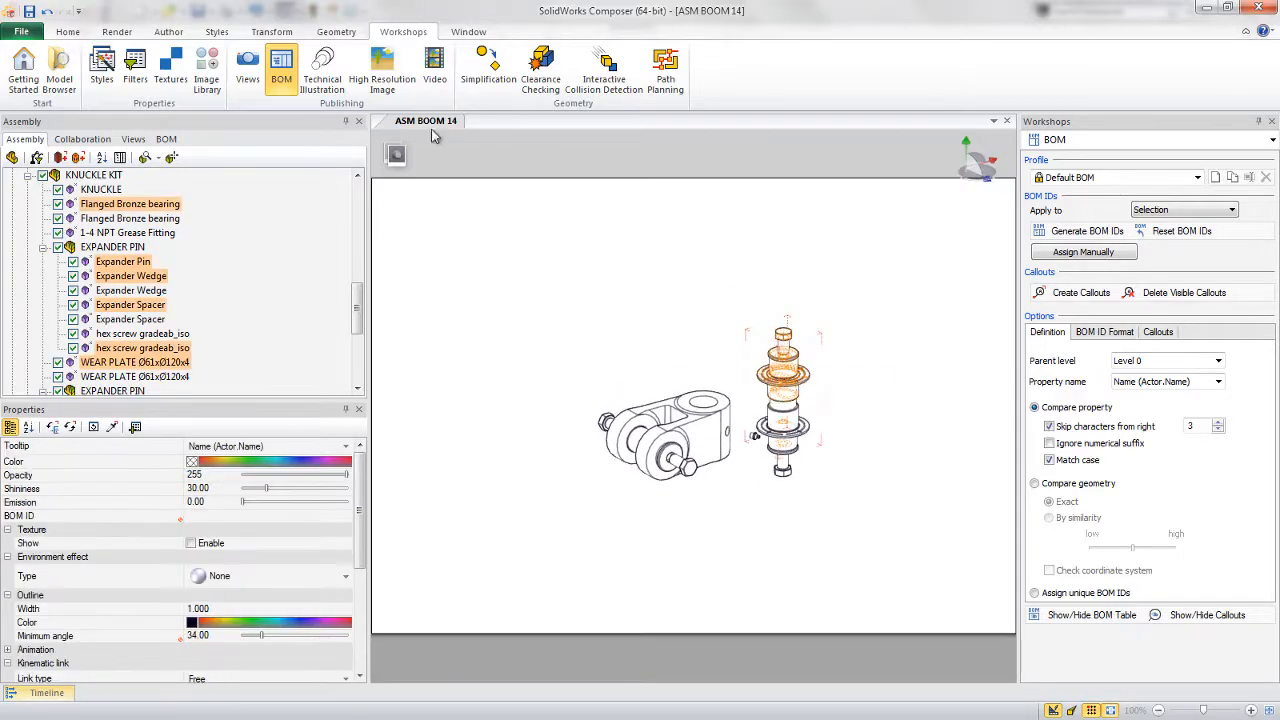
{"action": "left_click", "coordinate": [395, 153]}
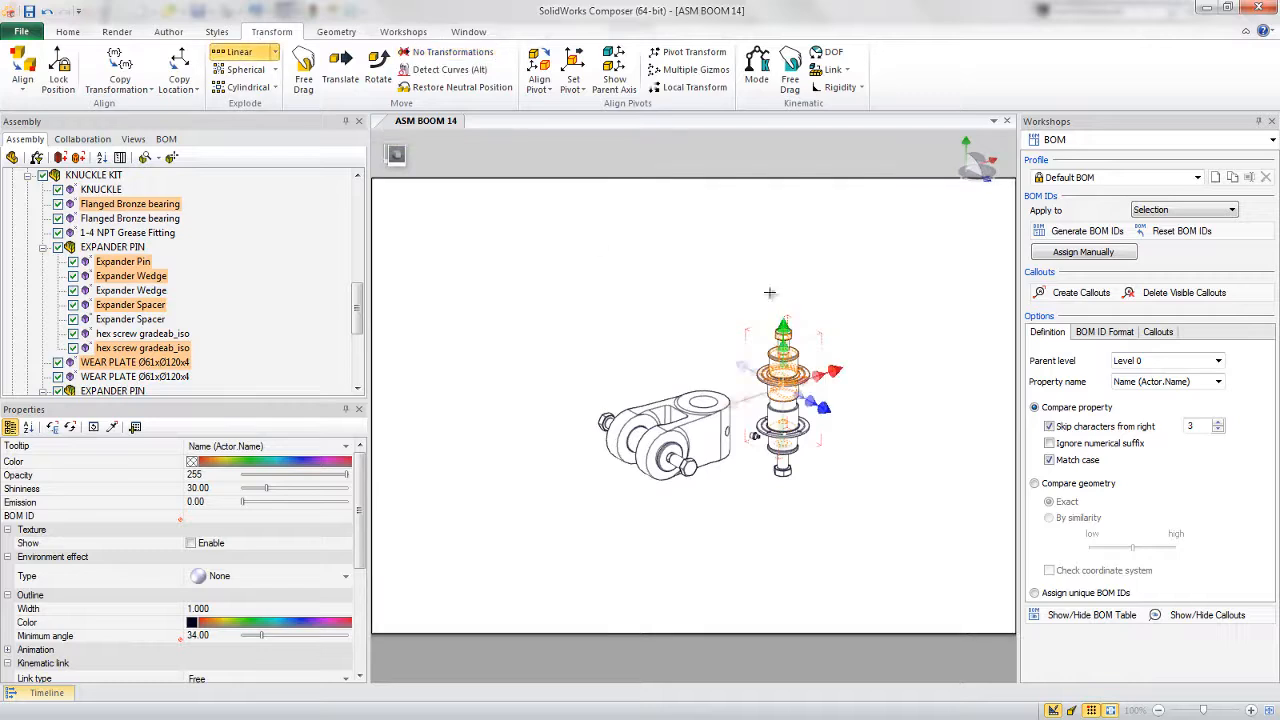
{"action": "left_click_drag", "start_coordinate": [777, 330], "coordinate": [808, 236]}
{"action": "left_click_drag", "start_coordinate": [782, 510], "coordinate": [862, 408]}
{"action": "left_click_drag", "start_coordinate": [797, 382], "coordinate": [770, 478]}
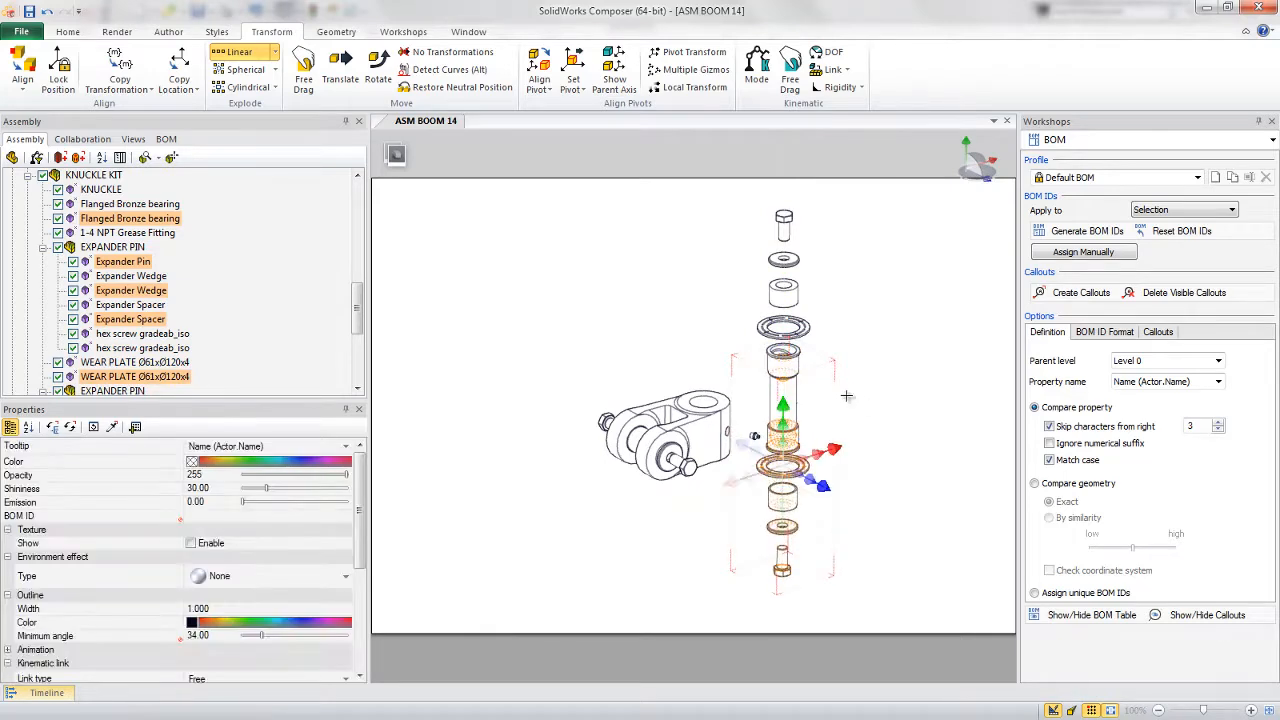
{"action": "left_click", "coordinate": [846, 396]}
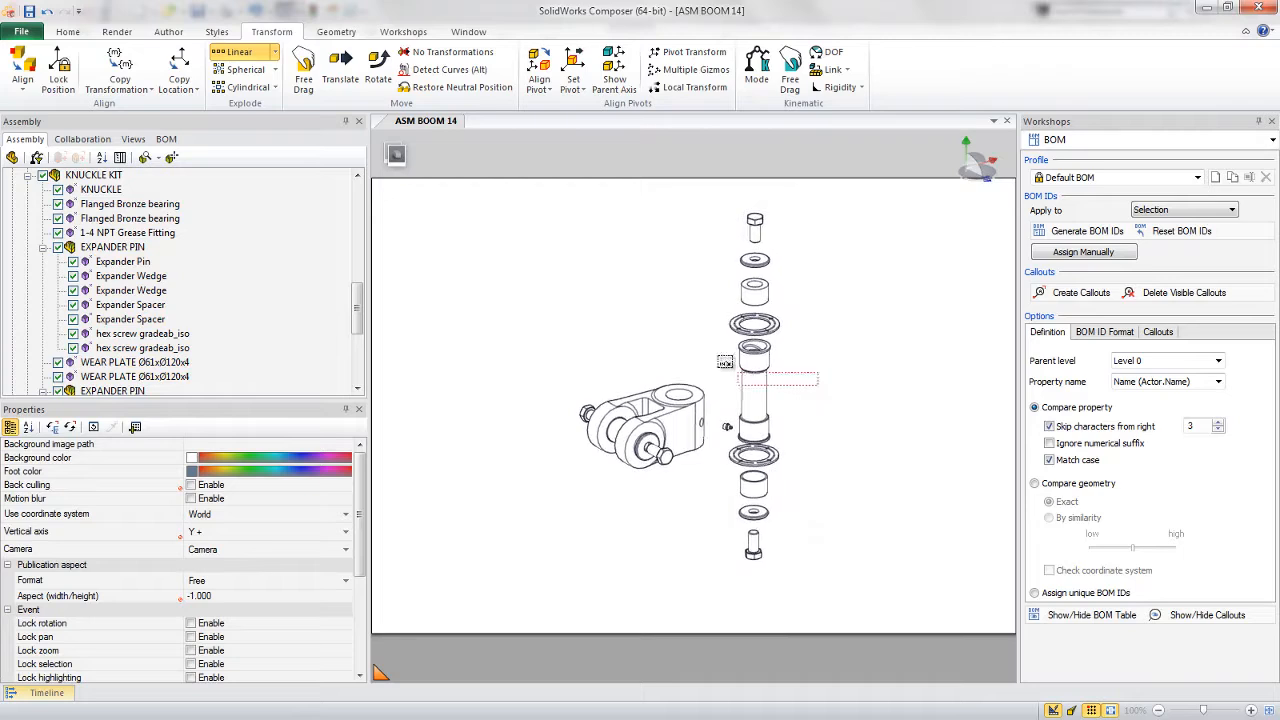
- Translate the upper exploded group up and the lower group down so both clear the expander pin
{"action": "left_click_drag", "start_coordinate": [701, 207], "coordinate": [745, 196]}
{"action": "right_click", "coordinate": [702, 205]}
{"action": "left_click", "coordinate": [731, 166]}
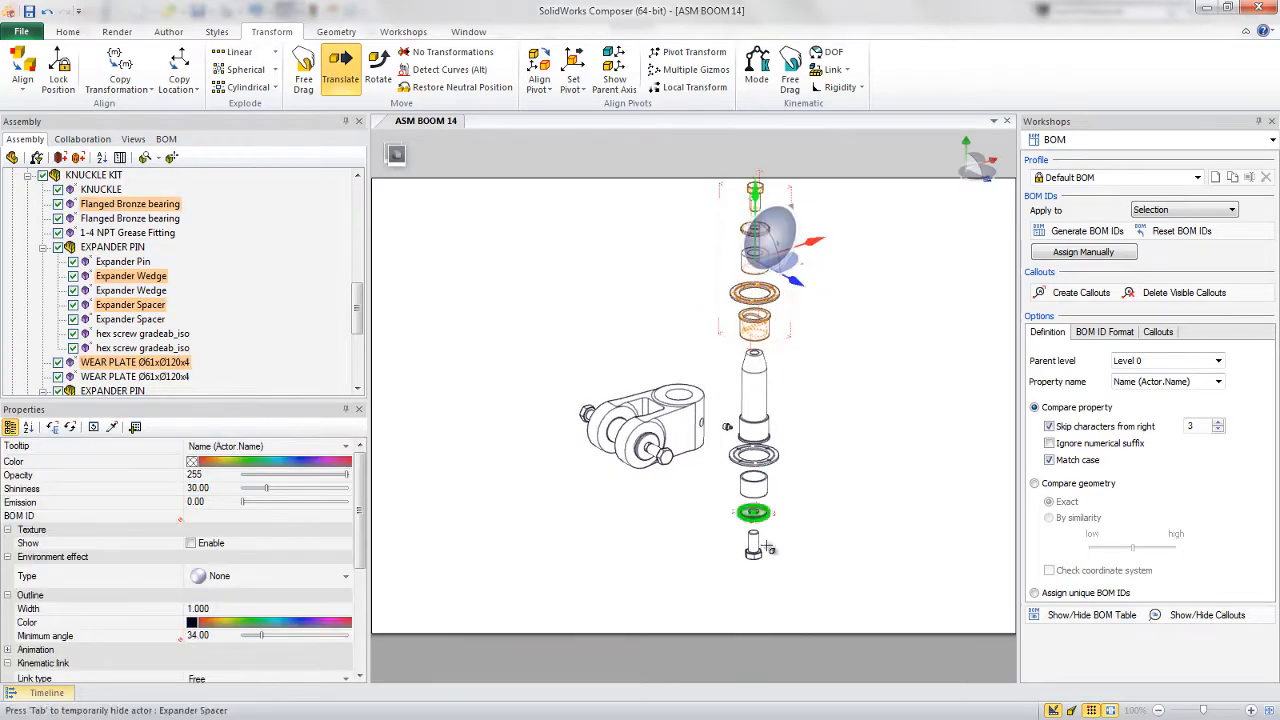
{"action": "left_click_drag", "start_coordinate": [789, 582], "coordinate": [745, 446]}
{"action": "left_click", "coordinate": [737, 456], "text": "ctrl"}
{"action": "left_click", "coordinate": [893, 434]}
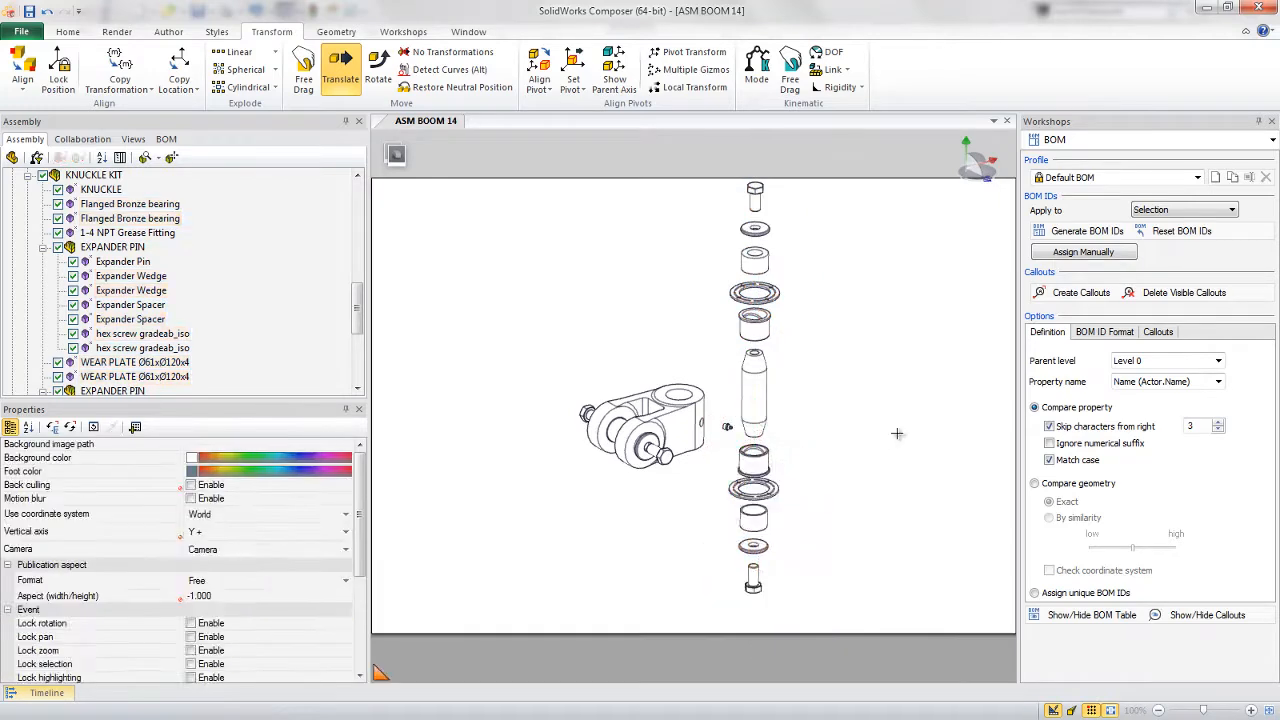
- Linearly explode the rear half of the knuckle's horizontal expander pin stack, and translate the exploded parts out of the knuckle along its axis
{"action": "scroll", "coordinate": [580, 426], "scroll_direction": "up", "scroll_amount": 5}
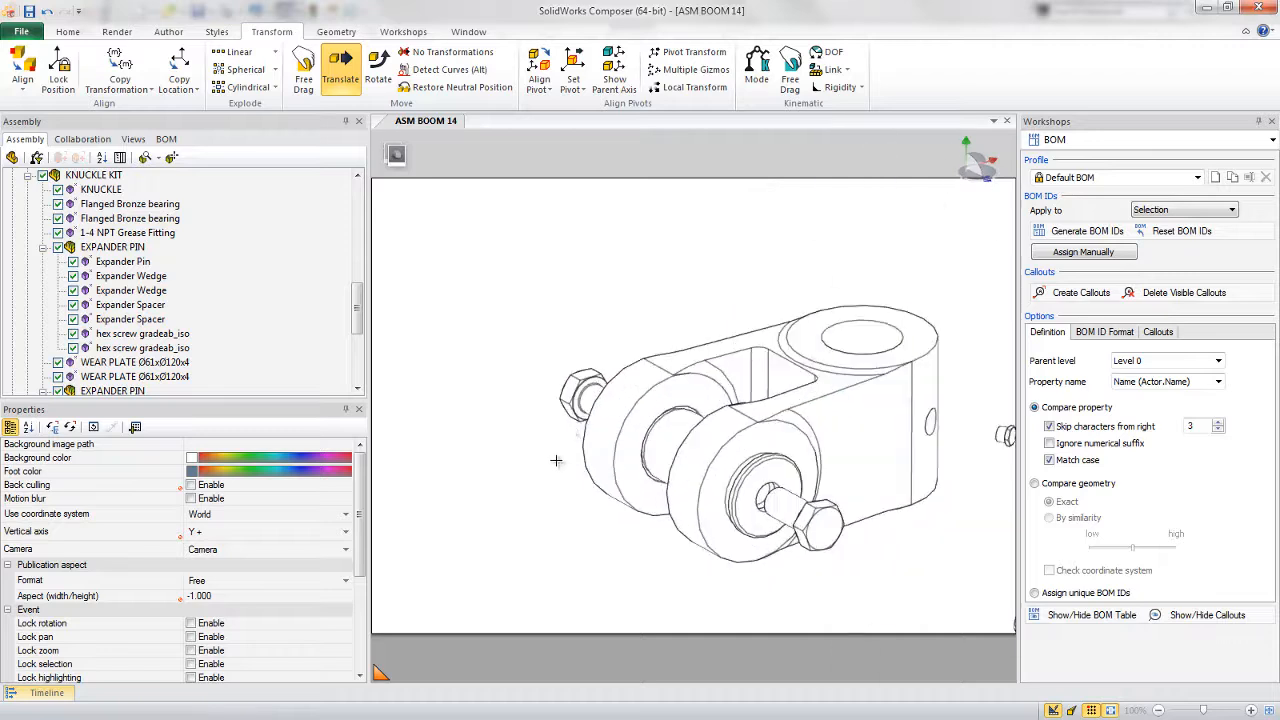
{"action": "scroll", "coordinate": [556, 460], "scroll_direction": "down", "scroll_amount": 2}
{"action": "left_click_drag", "start_coordinate": [495, 525], "coordinate": [619, 352]}
{"action": "right_click", "coordinate": [623, 333]}
{"action": "left_click", "coordinate": [640, 347]}
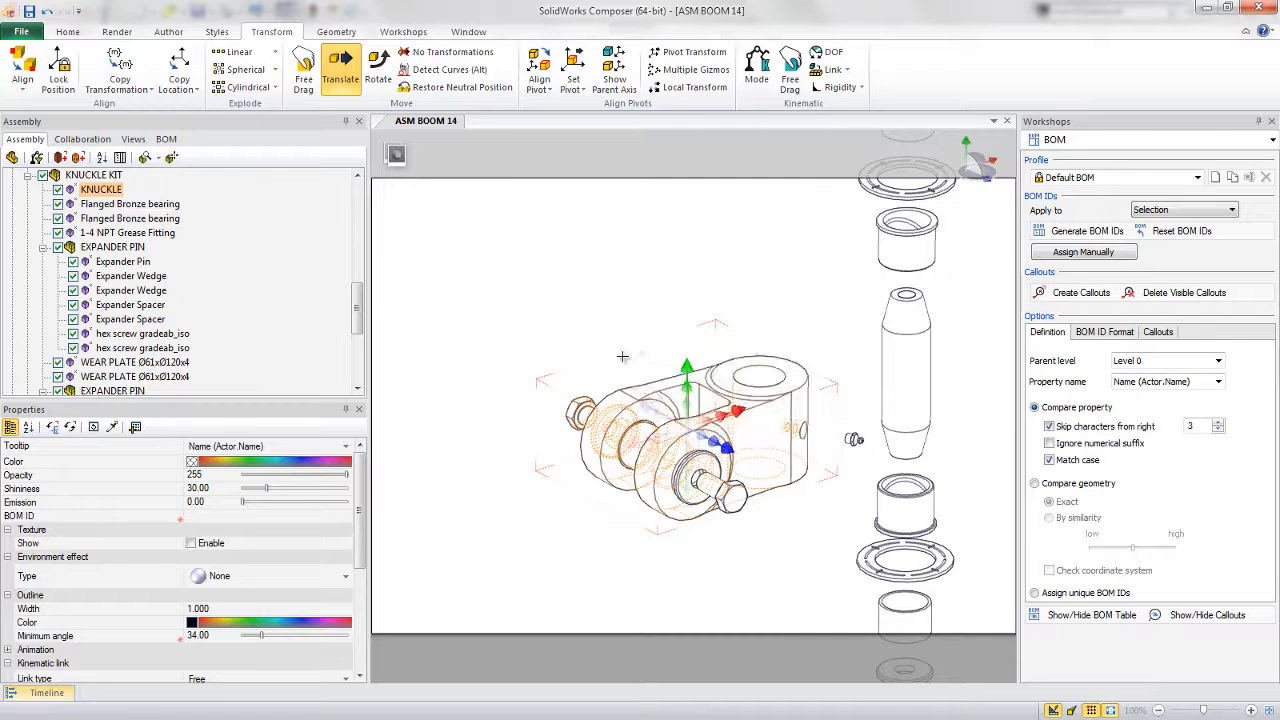
{"action": "left_click_drag", "start_coordinate": [652, 405], "coordinate": [497, 450]}
{"action": "right_click", "coordinate": [497, 450]}
{"action": "left_click", "coordinate": [495, 447]}
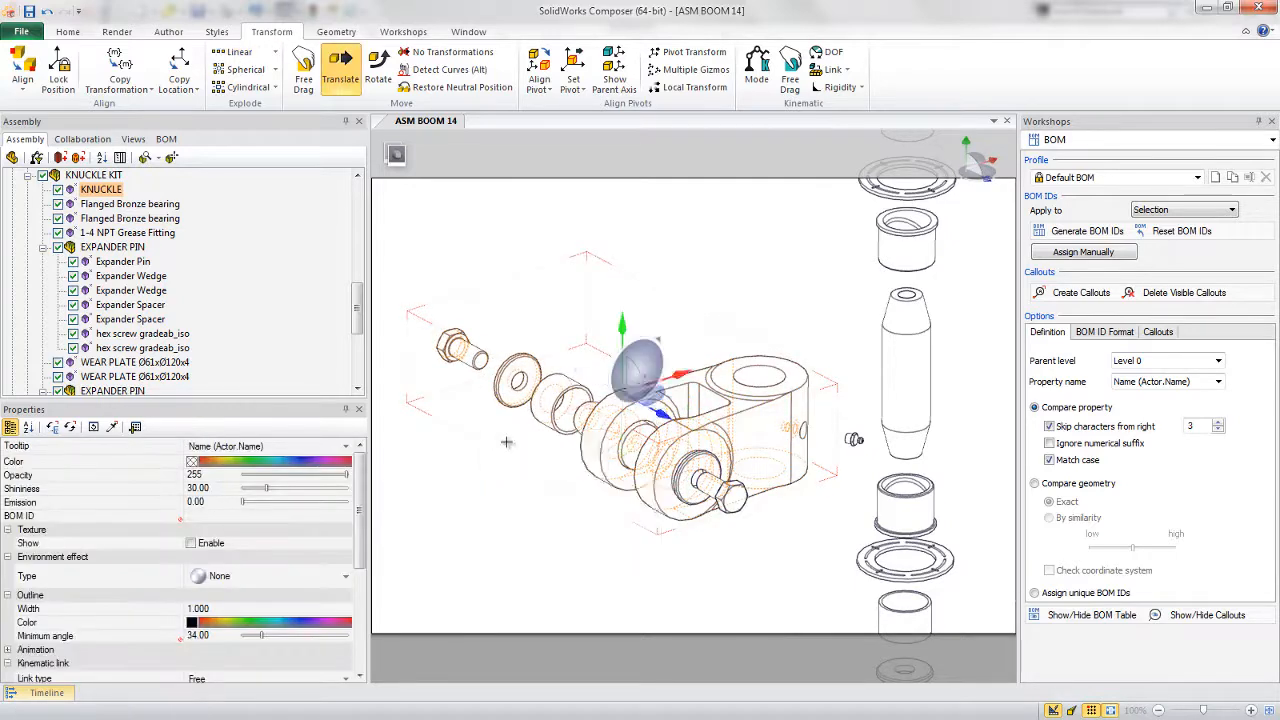
{"action": "left_click_drag", "start_coordinate": [606, 424], "coordinate": [510, 375]}
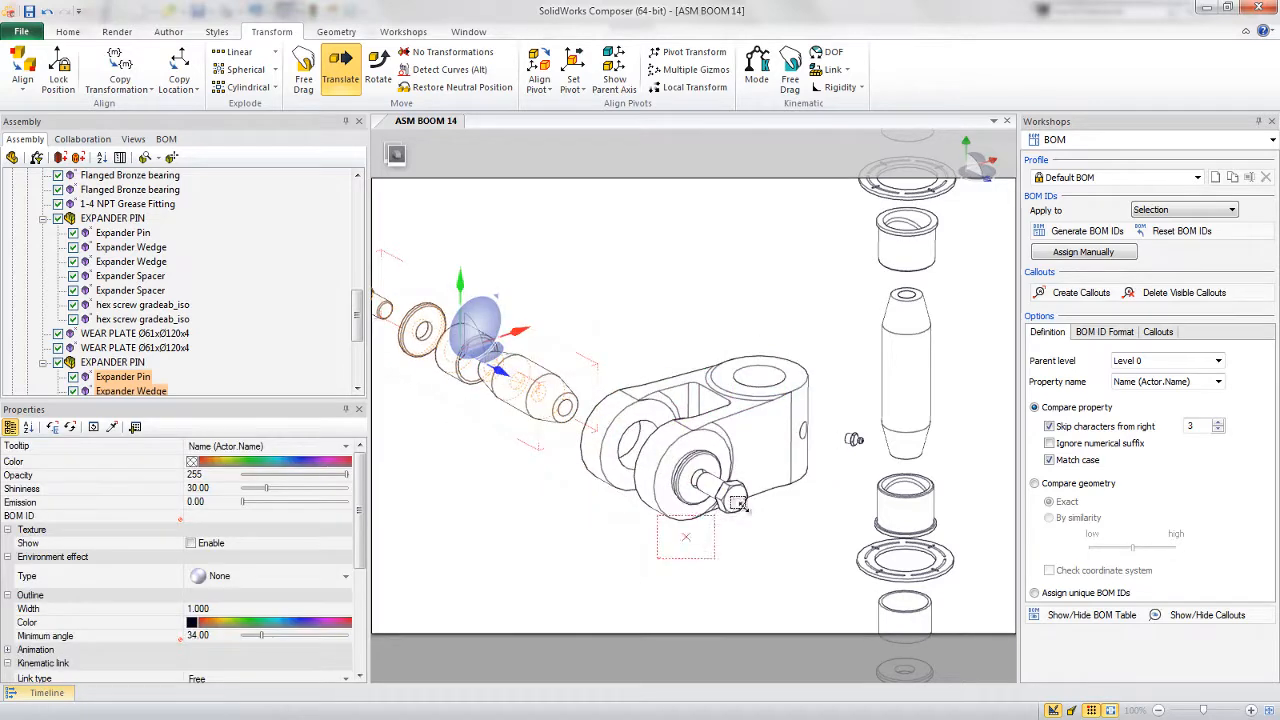
- Apply a Linear explode along the pin axis to the front spacer, wedge and hex screw of the horizontal expander pin
{"action": "left_click", "coordinate": [741, 459]}
{"action": "right_click", "coordinate": [756, 462]}
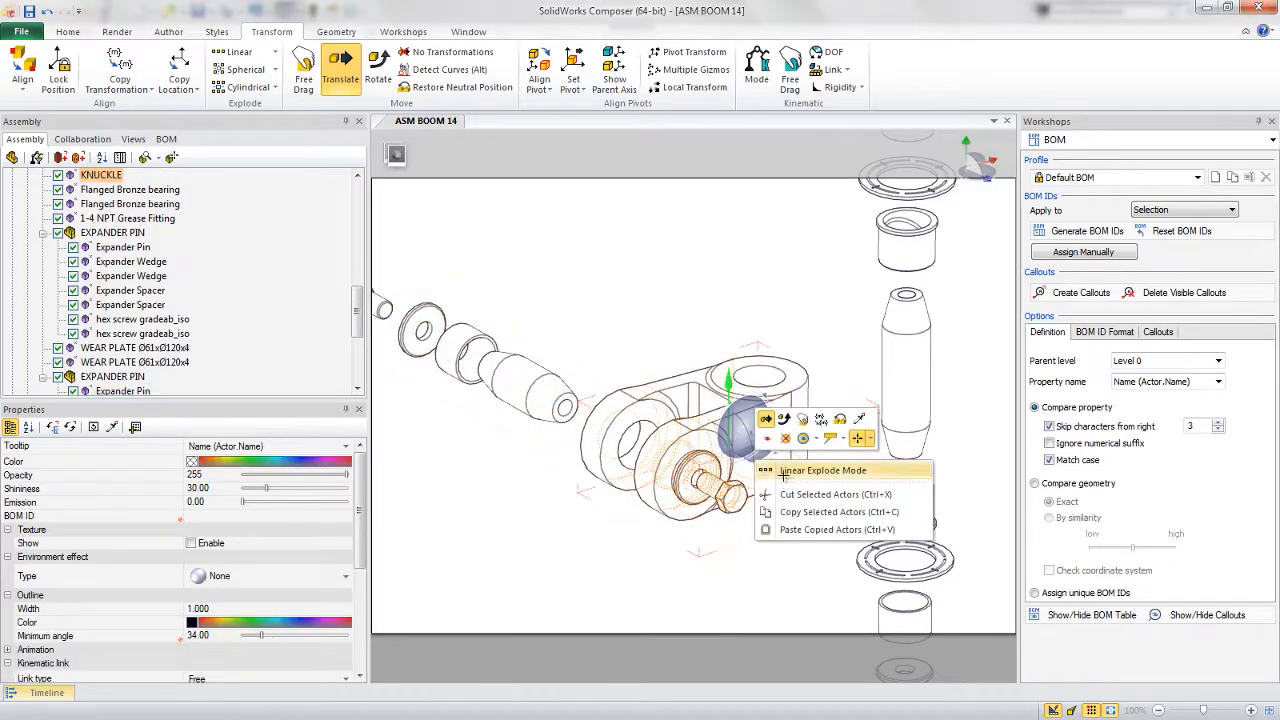
{"action": "left_click", "coordinate": [800, 470]}
{"action": "left_click_drag", "start_coordinate": [826, 515], "coordinate": [878, 543]}
{"action": "double_click", "coordinate": [546, 559]}
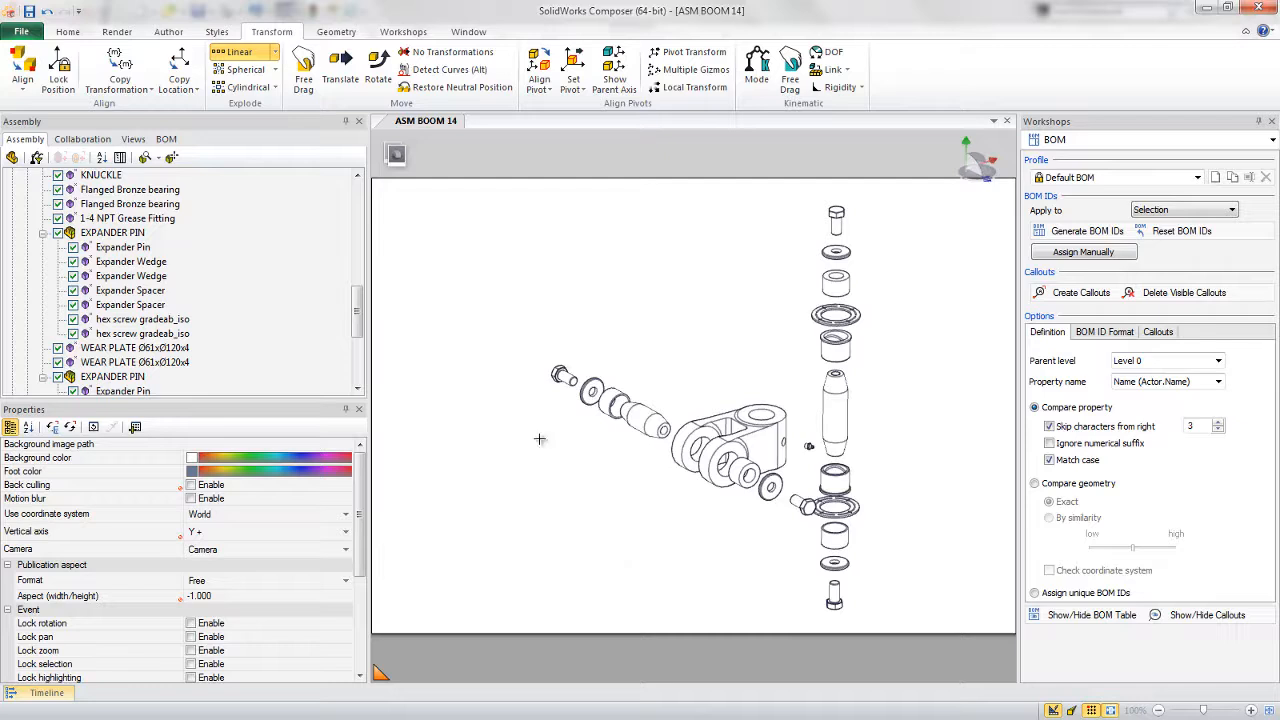
- Draw two polyline trails, one through the horizontal pin stack and one through the vertical stack, each running from end screw to end screw
{"action": "left_click", "coordinate": [168, 31]}
{"action": "left_click", "coordinate": [158, 53]}
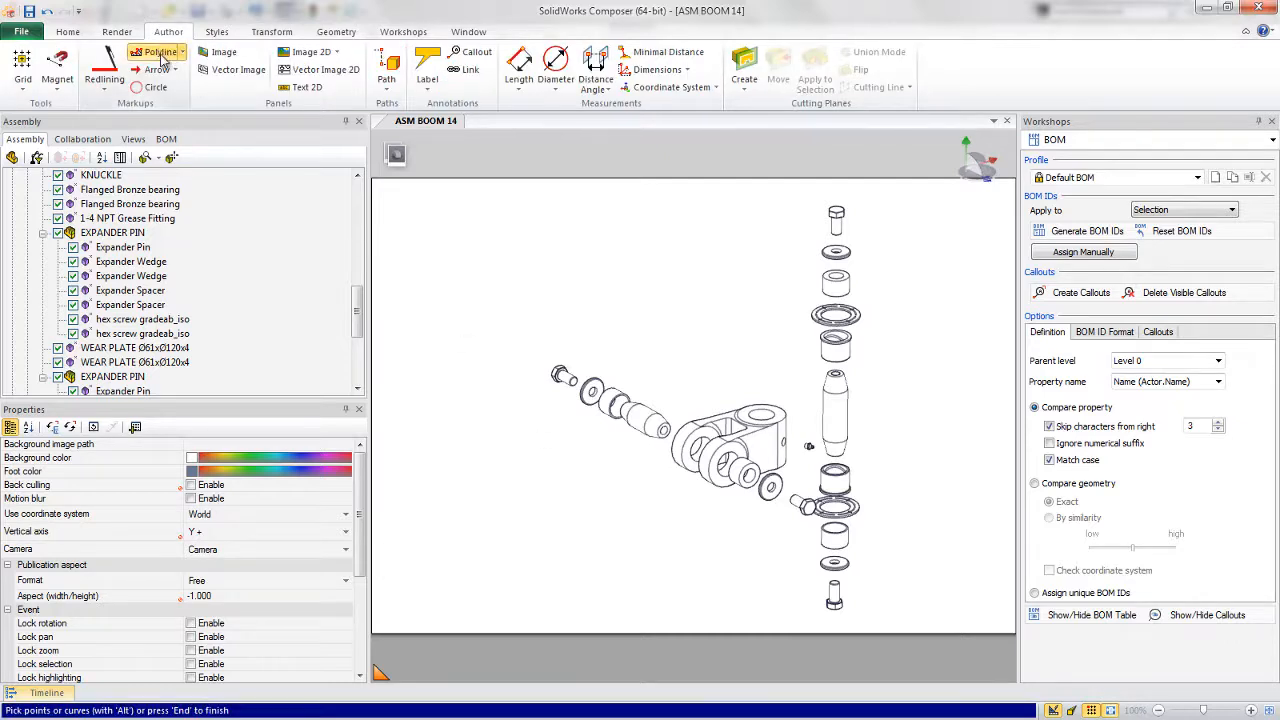
{"action": "left_click", "coordinate": [560, 372]}
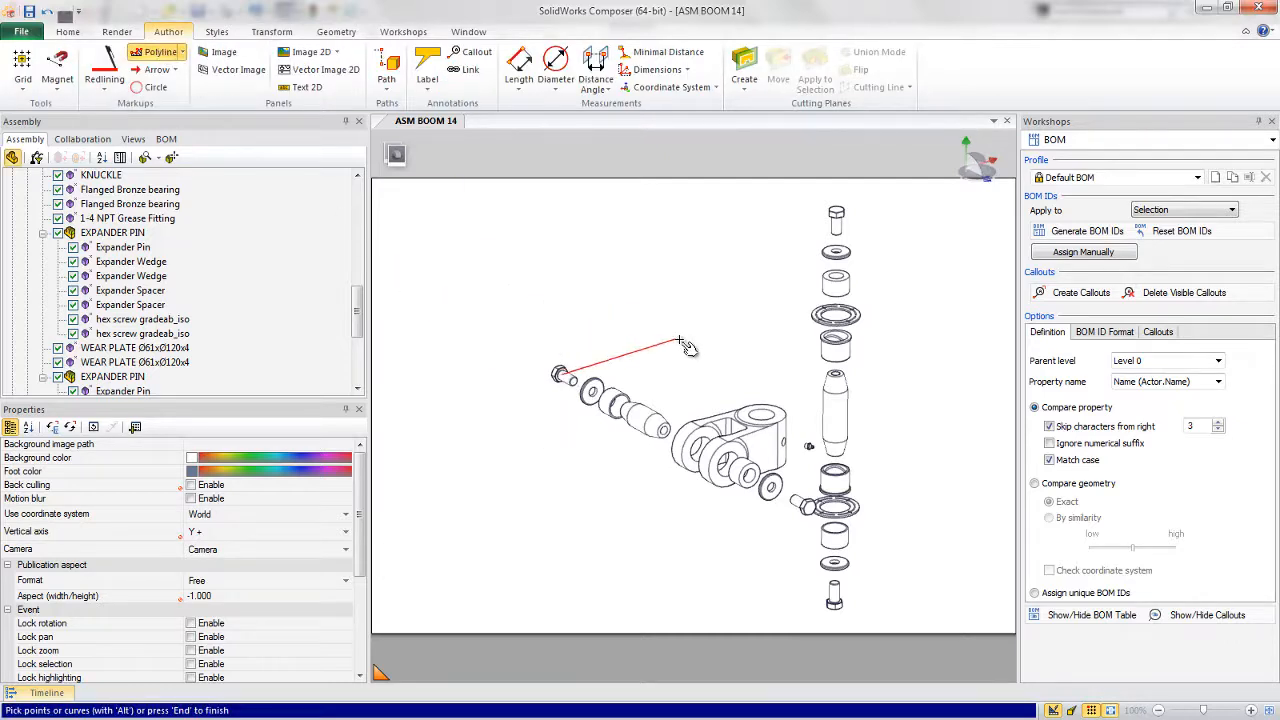
{"action": "left_click", "coordinate": [808, 507]}
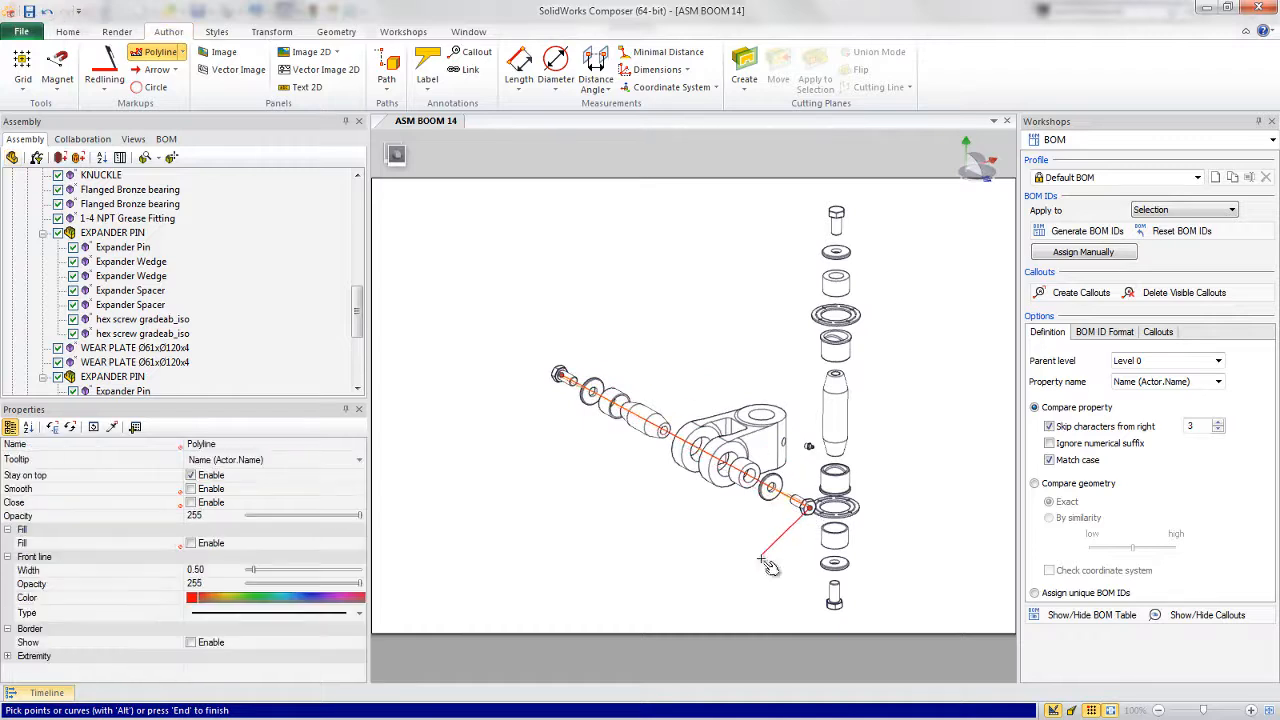
{"action": "left_click", "coordinate": [834, 600]}
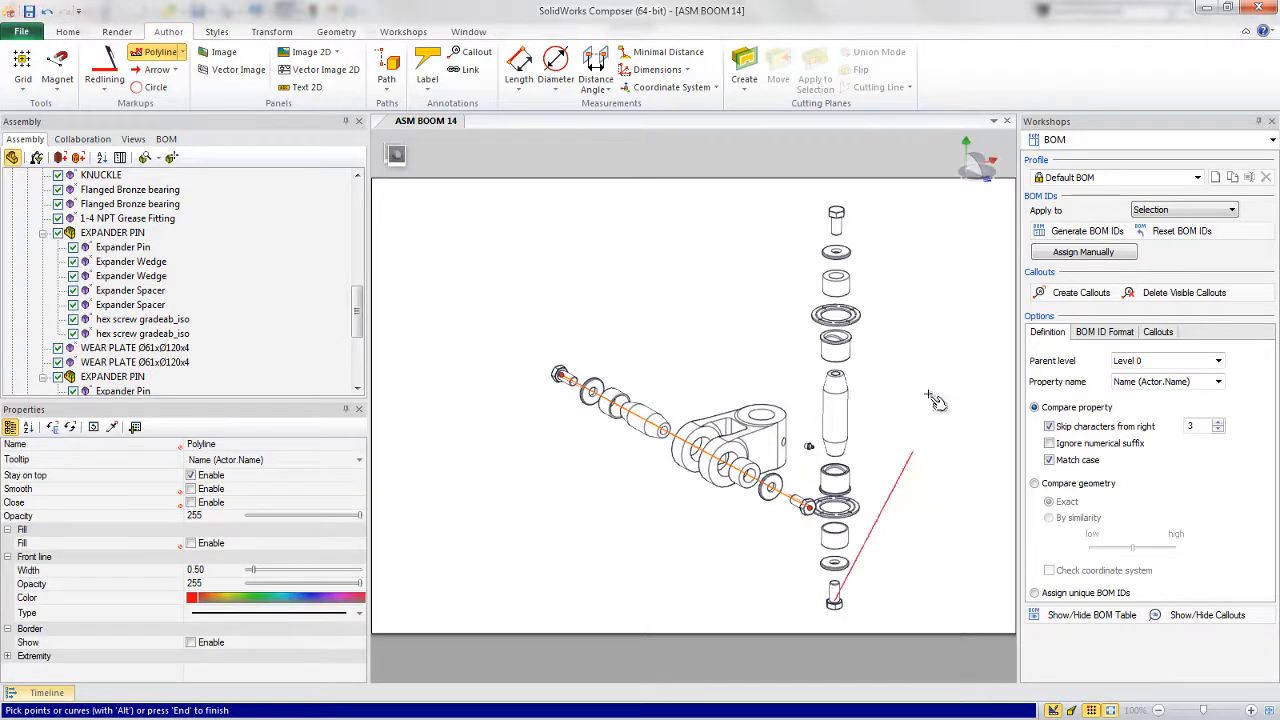
{"action": "key", "text": "alt"}
{"action": "left_click", "coordinate": [845, 230], "text": "alt"}
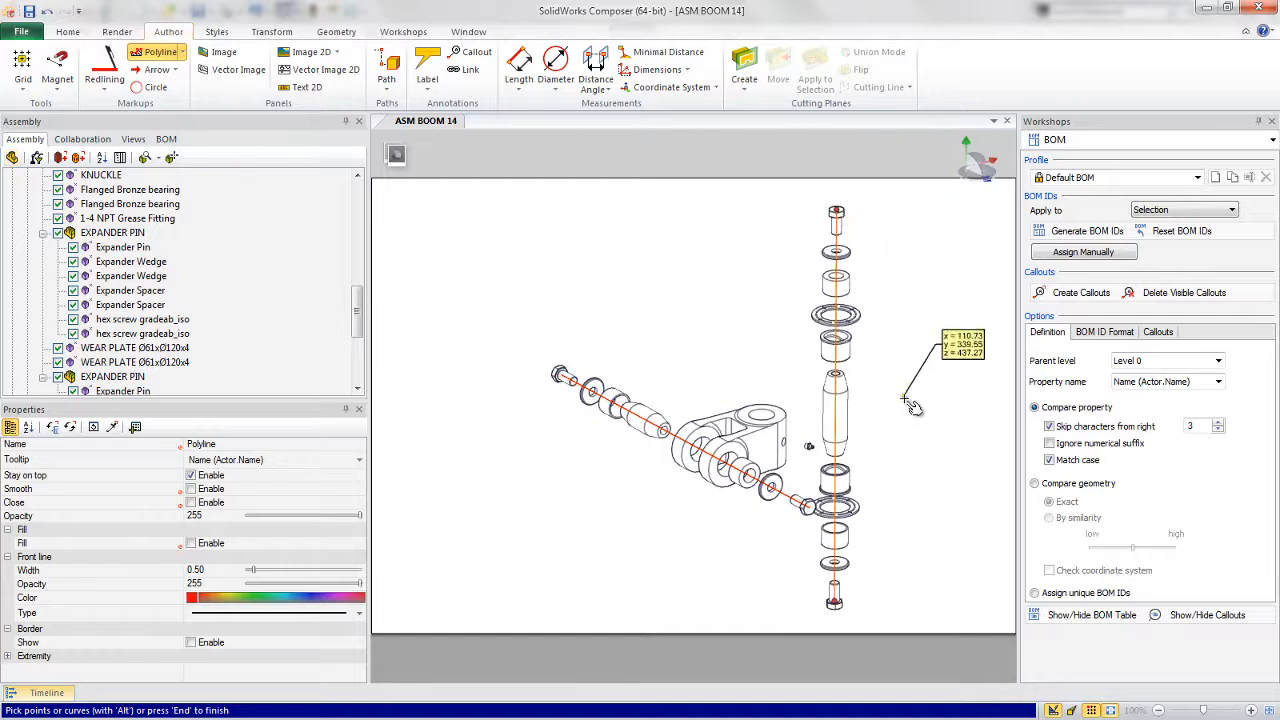
- Draw a polyline trail between the threaded hole in the knuckle and the grease fitting, and end the polyline command
{"action": "right_click_drag", "start_coordinate": [904, 398], "coordinate": [778, 436]}
{"action": "scroll", "coordinate": [688, 488], "scroll_direction": "up", "scroll_amount": 5}
{"action": "key", "text": "alt"}
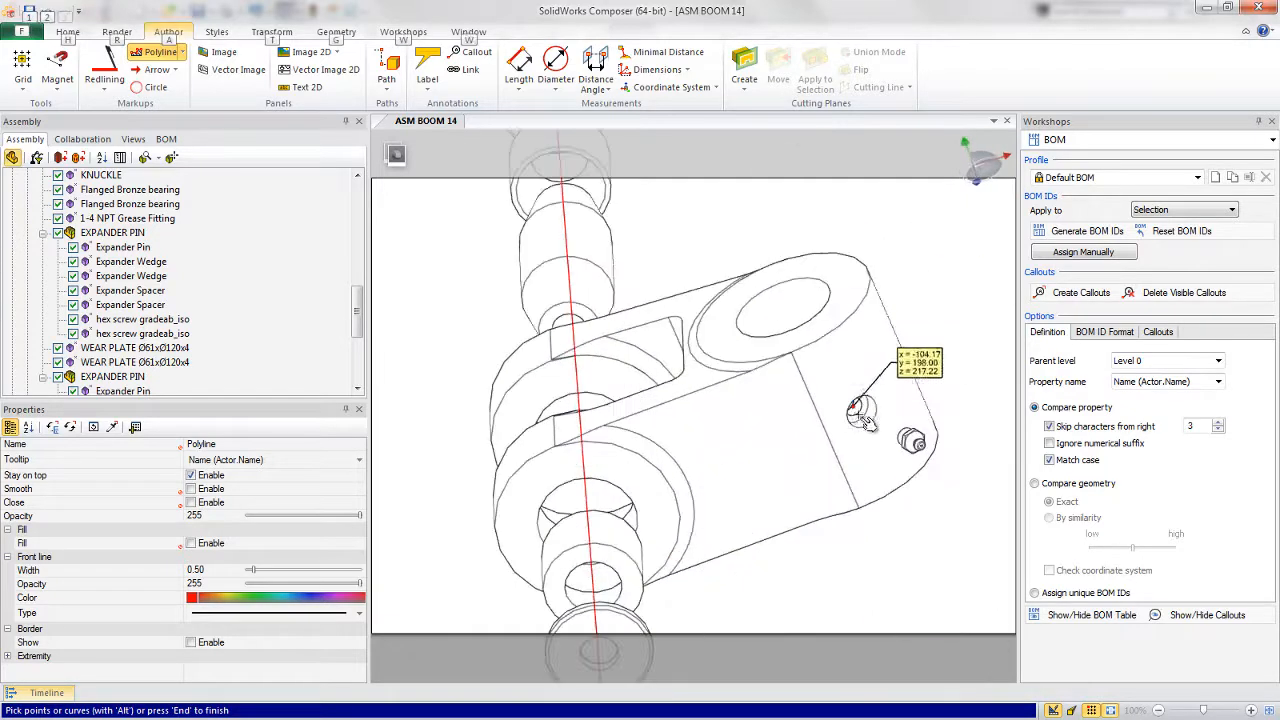
{"action": "left_click", "coordinate": [860, 414], "text": "alt"}
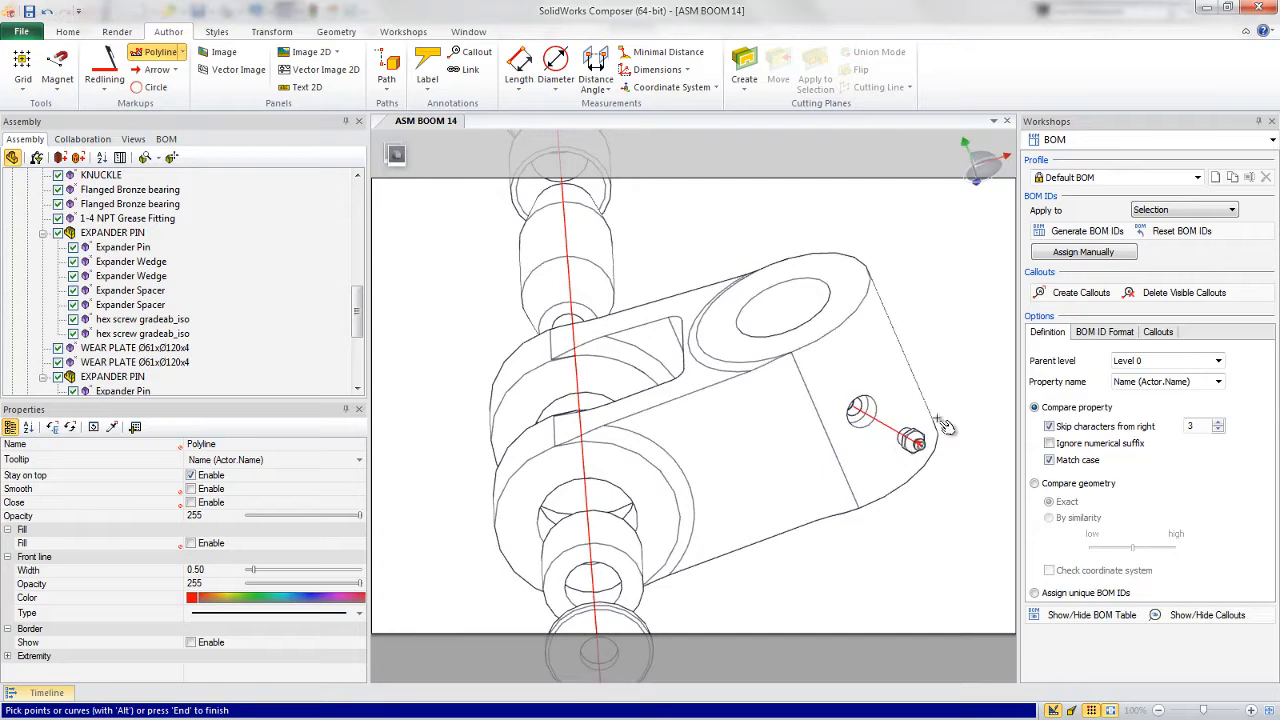
{"action": "key", "text": "End"}
{"action": "left_click", "coordinate": [941, 355]}
{"action": "scroll", "coordinate": [929, 373], "scroll_direction": "down", "scroll_amount": 2}
{"action": "scroll", "coordinate": [929, 373], "scroll_direction": "down", "scroll_amount": 5}
{"action": "middle_click_drag", "start_coordinate": [929, 373], "coordinate": [740, 443]}
{"action": "right_click_drag", "start_coordinate": [740, 443], "coordinate": [801, 427]}
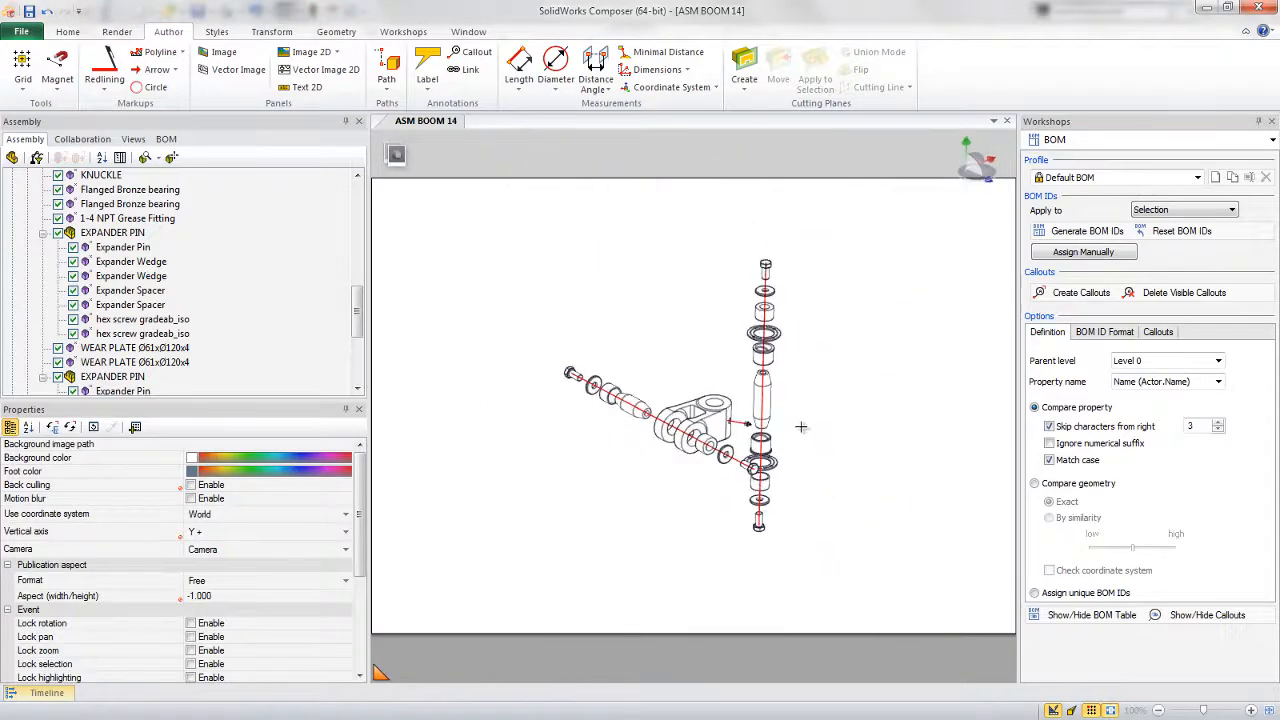
{"action": "middle_click_drag", "start_coordinate": [806, 423], "coordinate": [808, 512], "text": "shift"}
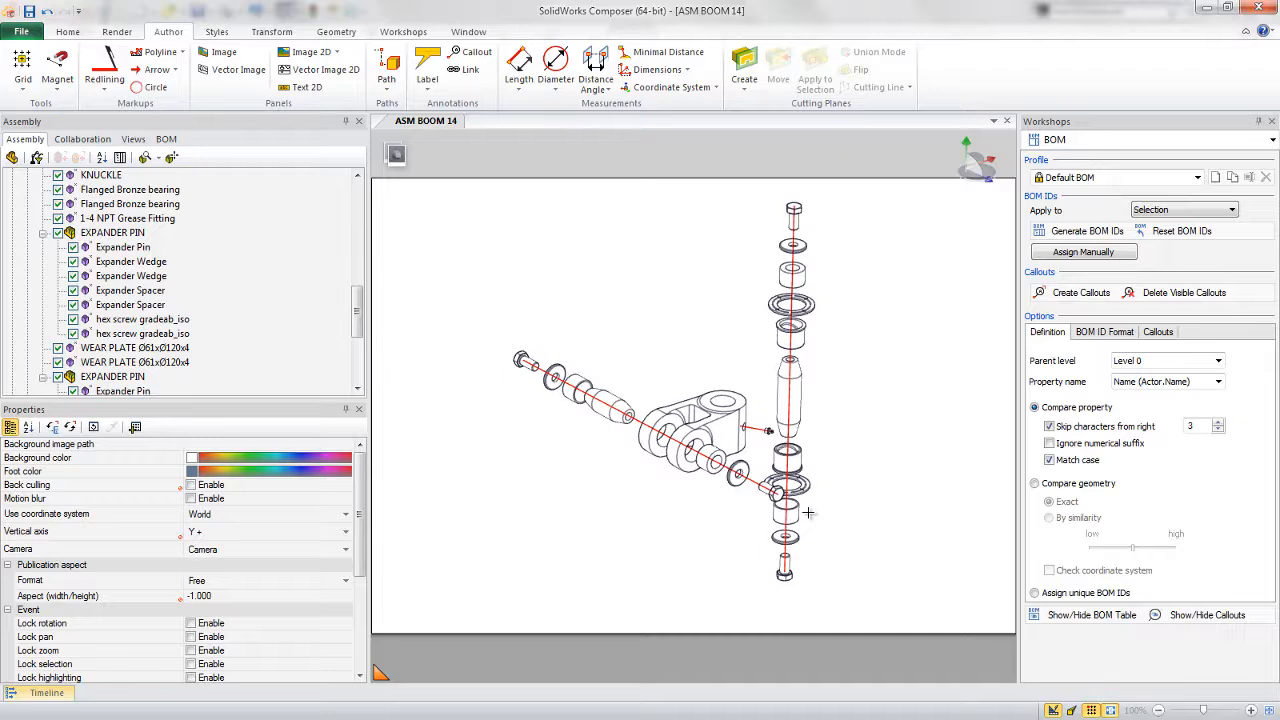
- Format the horizontal stack's polyline with Stay on top disabled, a black front line and a dash-dot line type
{"action": "left_click", "coordinate": [645, 427]}
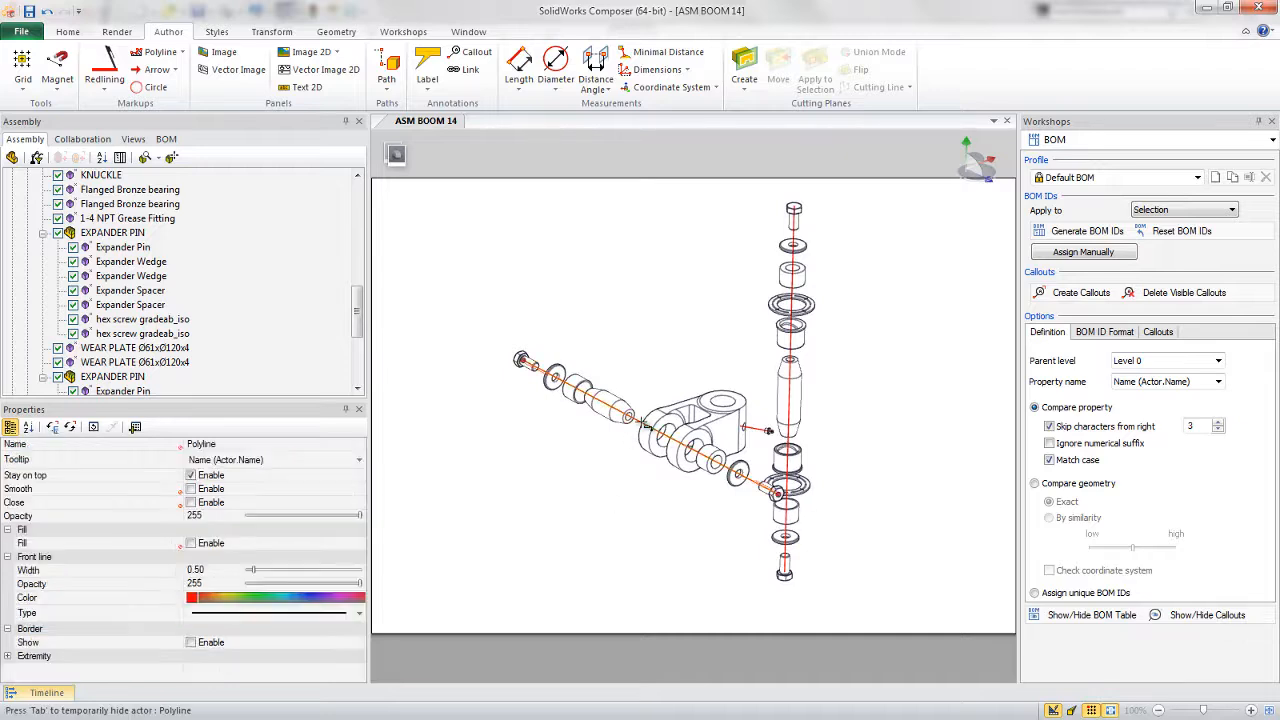
{"action": "left_click", "coordinate": [192, 476]}
{"action": "left_click", "coordinate": [193, 617]}
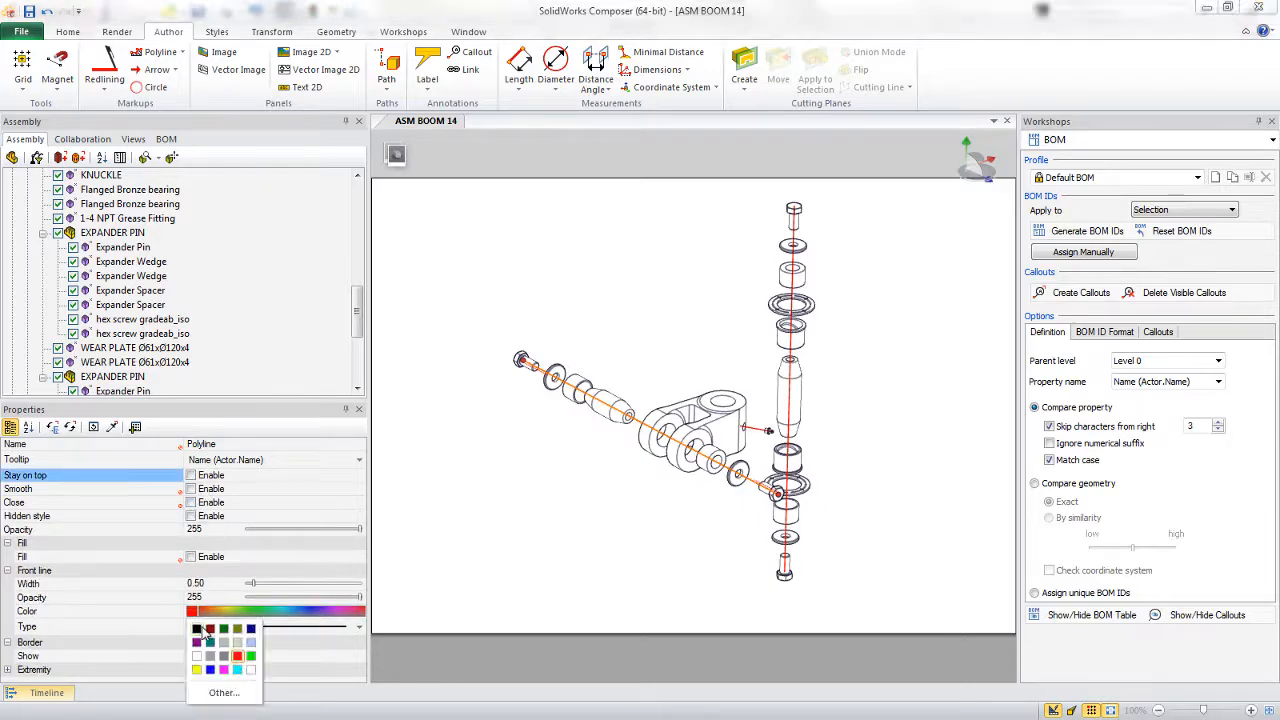
{"action": "left_click", "coordinate": [240, 627]}
{"action": "left_click", "coordinate": [268, 657]}
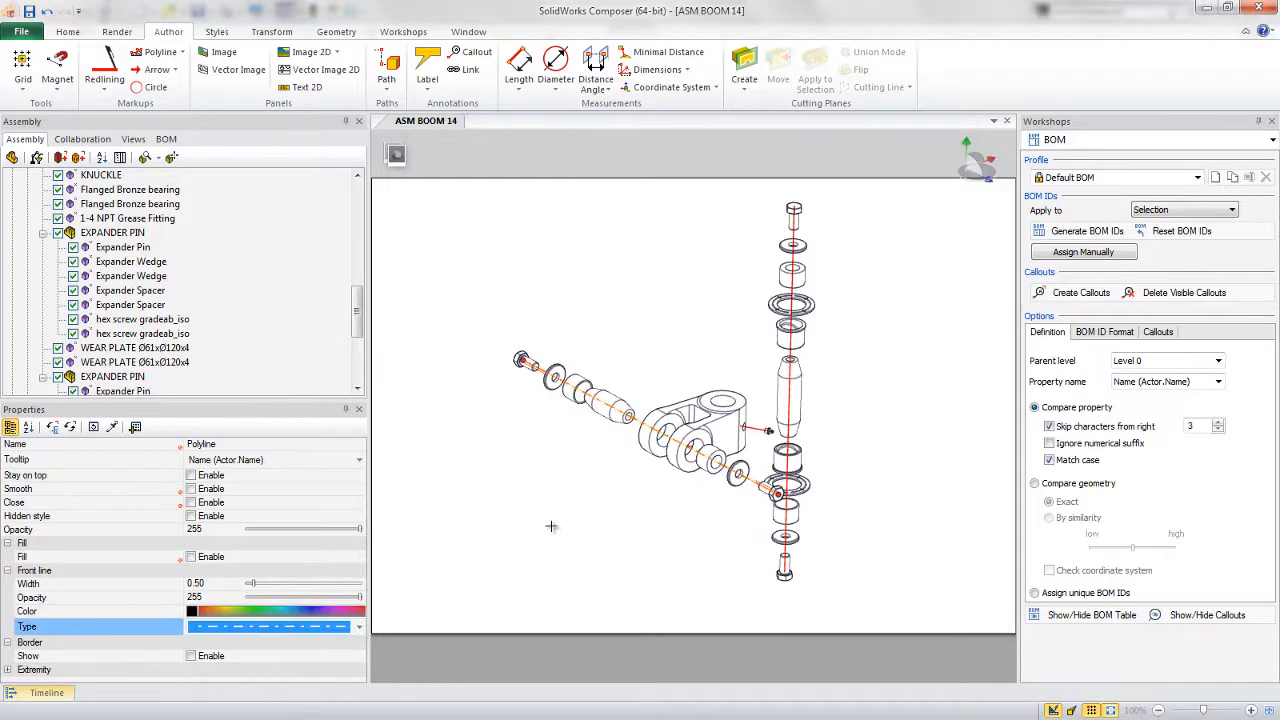
{"action": "left_click", "coordinate": [552, 527]}
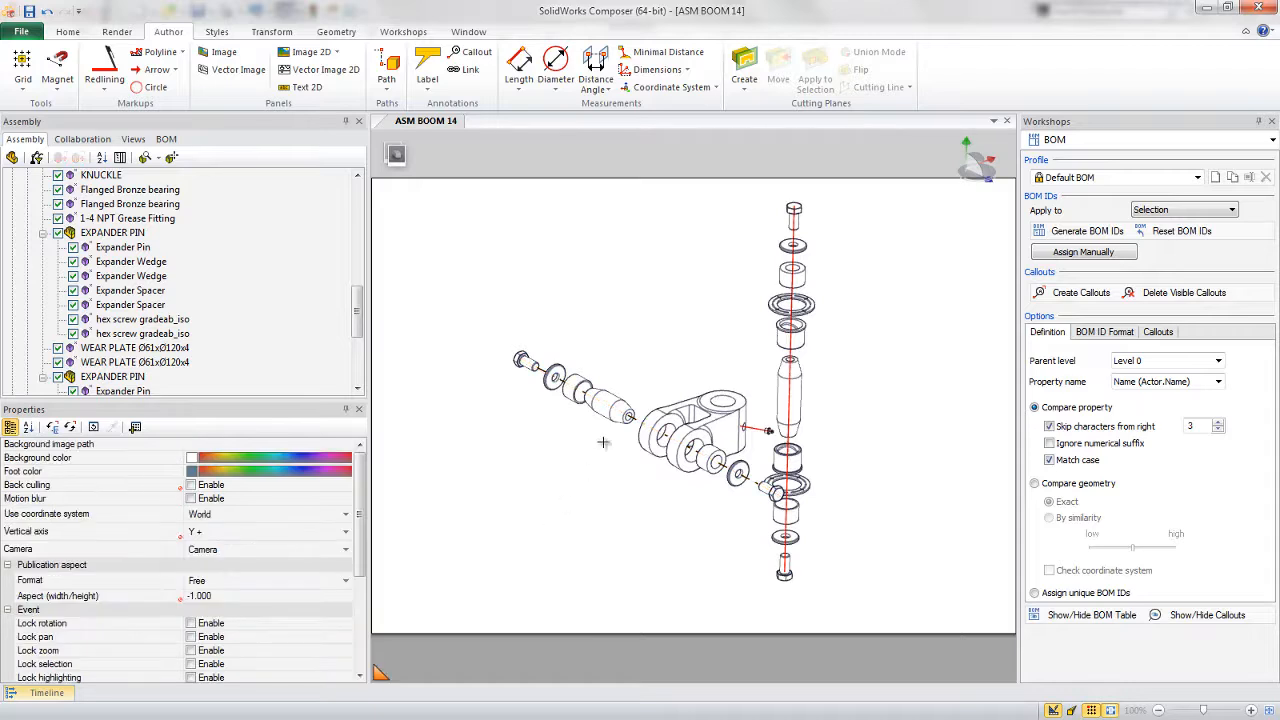
- Save the formatting of the horizontal stack's polyline as a new style named "Resemin Trail"
{"action": "left_click", "coordinate": [633, 422]}
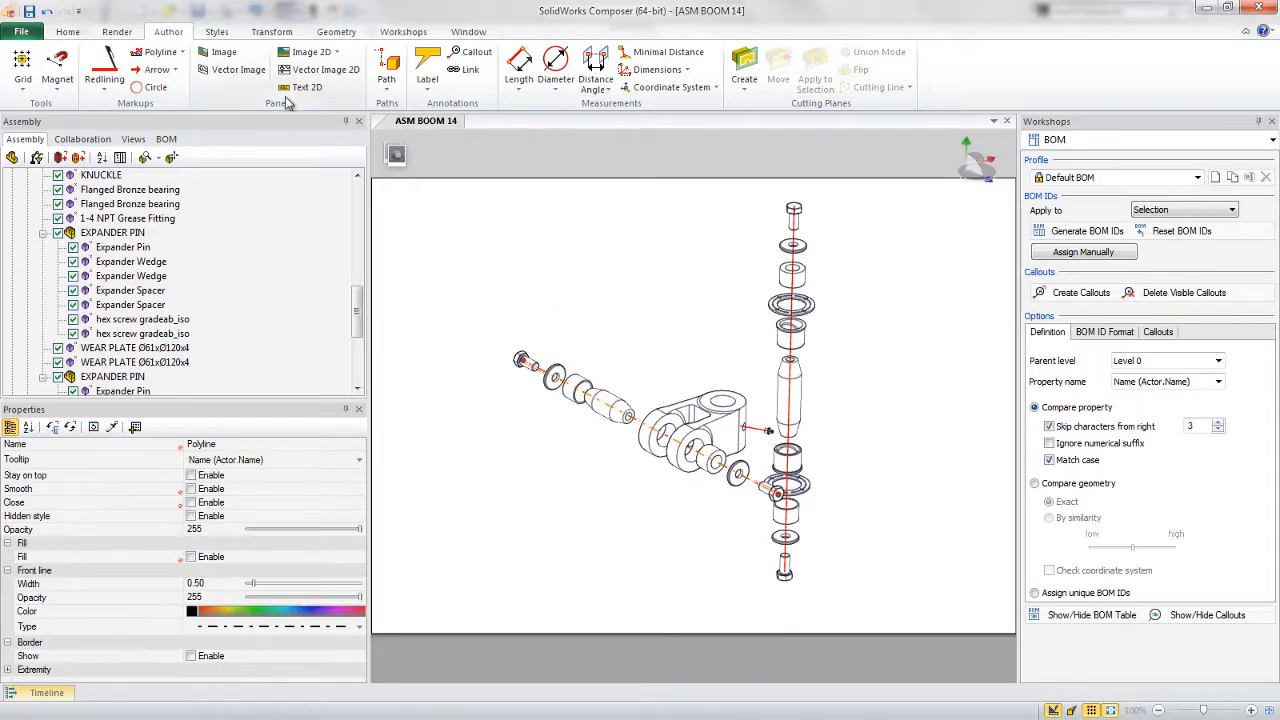
{"action": "left_click", "coordinate": [217, 31]}
{"action": "left_click", "coordinate": [895, 75]}
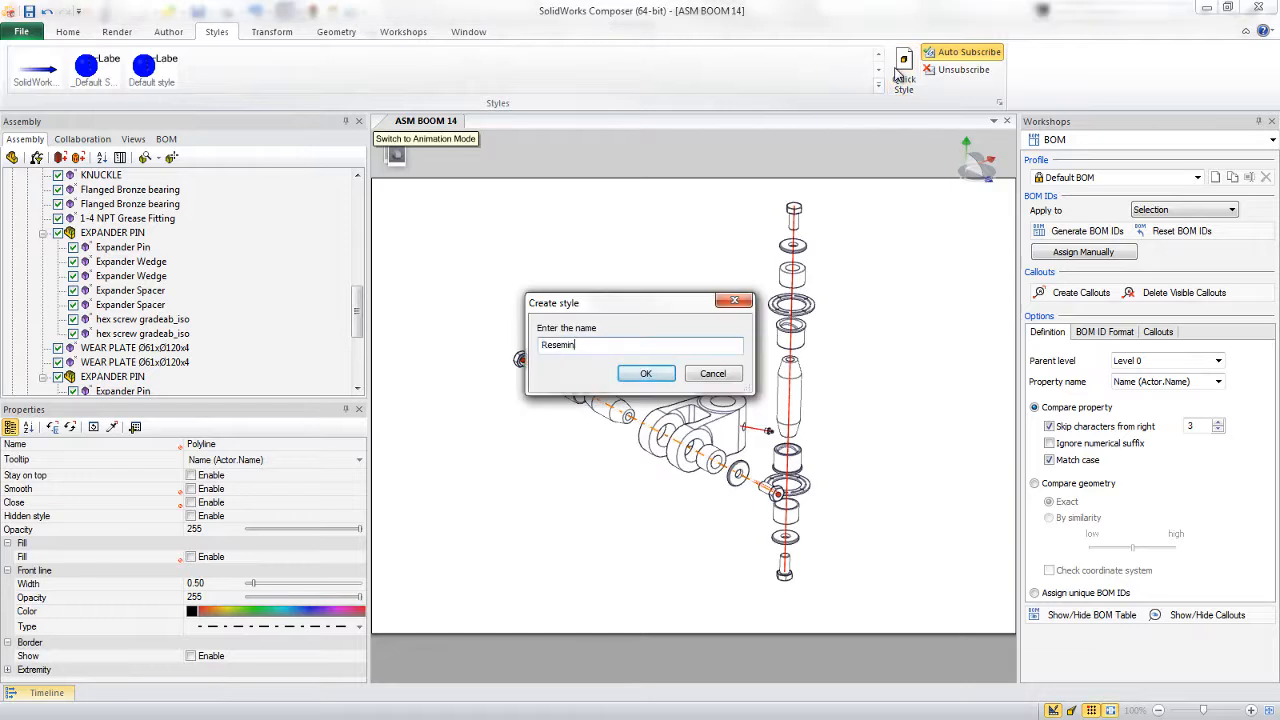
{"action": "type", "text": "Resemin Trail"}
{"action": "key", "text": "Return"}
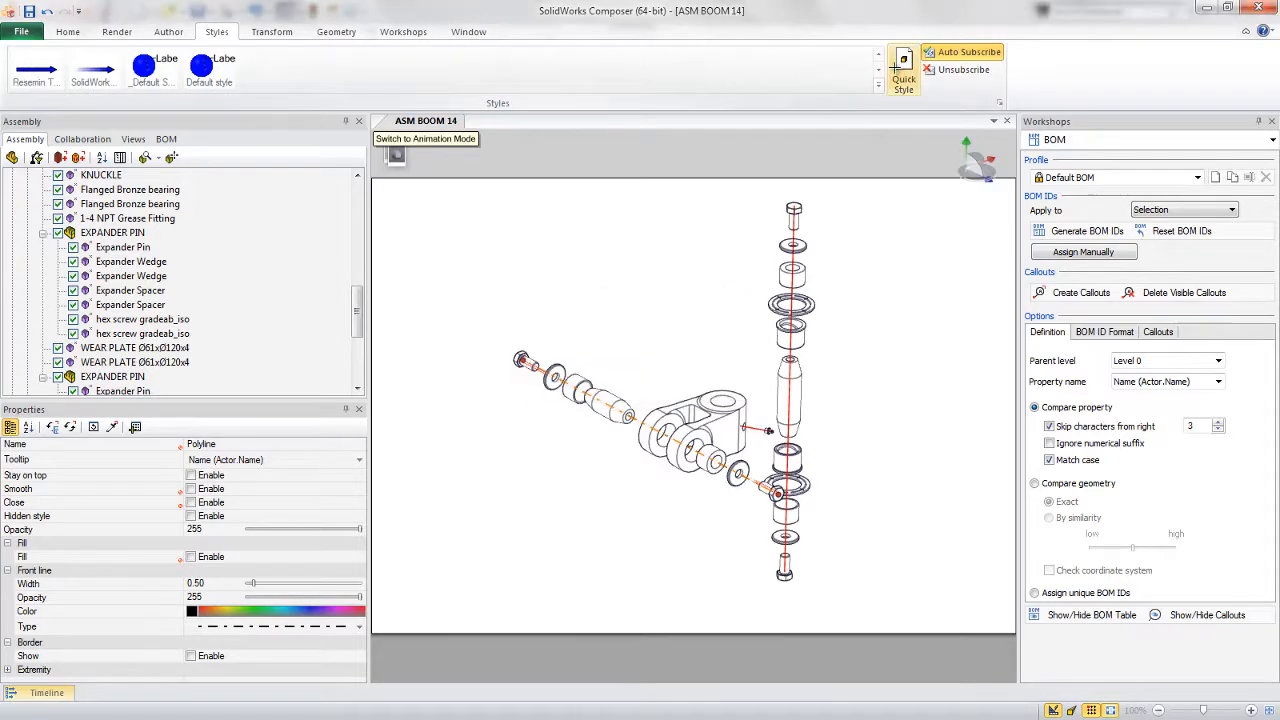
{"action": "left_click", "coordinate": [711, 241]}
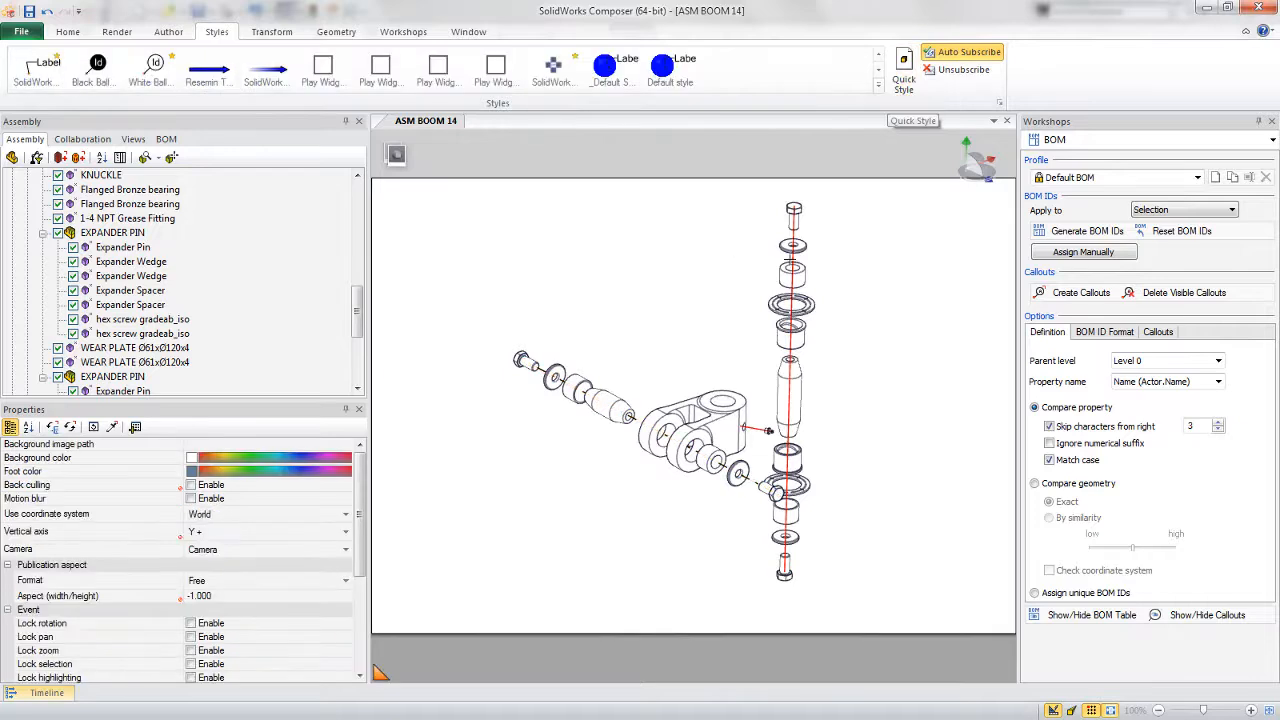
- Apply the Resemin Trail style to the vertical stack and grease fitting polylines, and make it the default style for polylines
{"action": "left_click", "coordinate": [762, 432]}
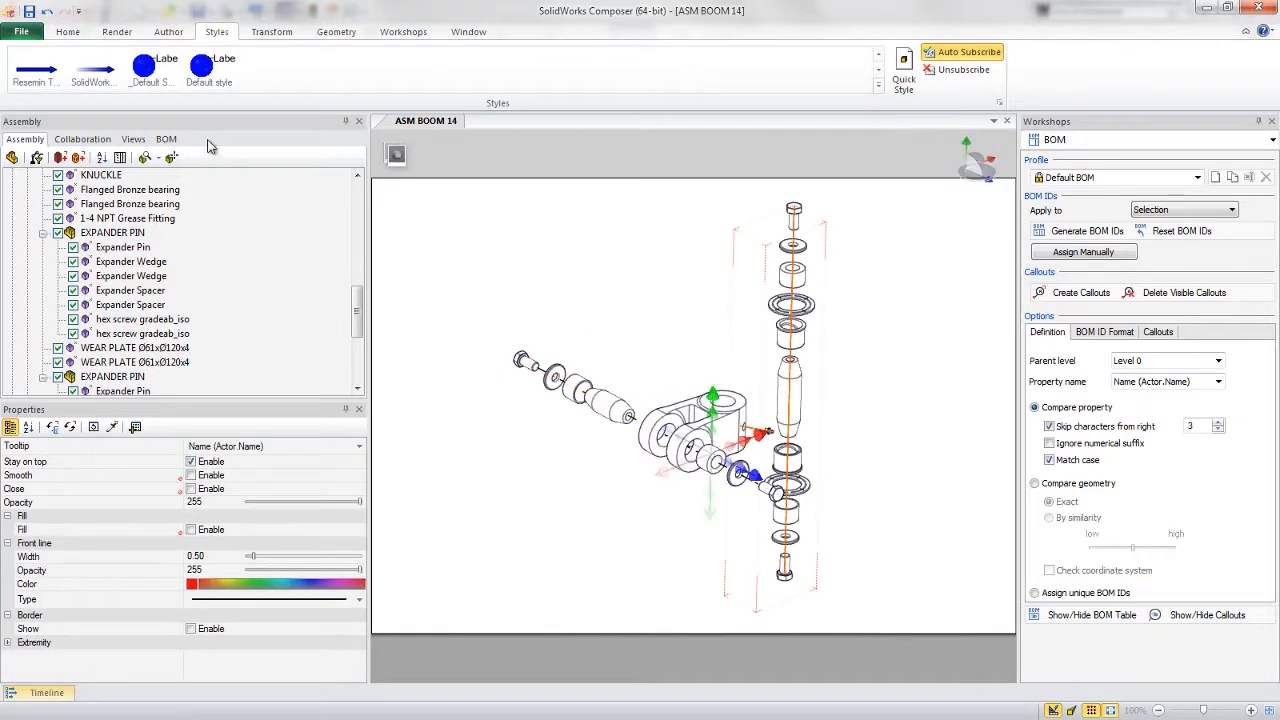
{"action": "left_click", "coordinate": [44, 76]}
{"action": "right_click", "coordinate": [44, 76]}
{"action": "left_click", "coordinate": [100, 86]}
{"action": "left_click", "coordinate": [543, 270]}
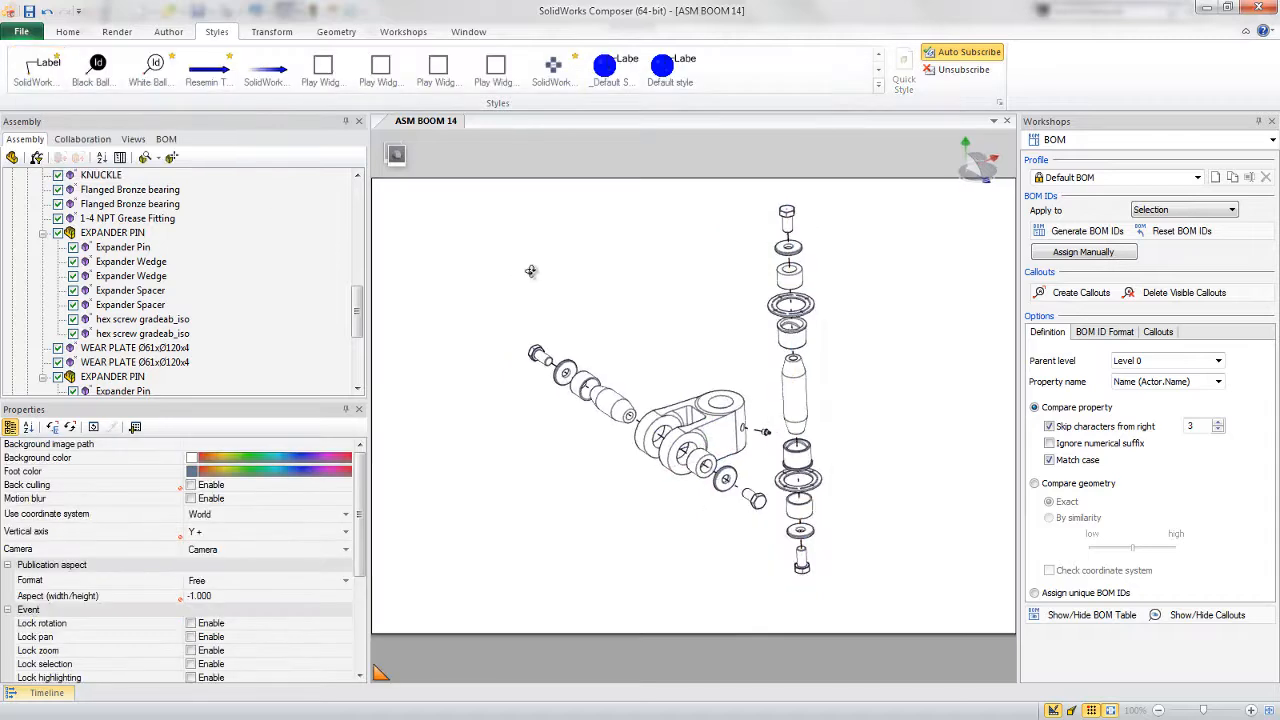
- Select the whole exploded knuckle kit, show its BOM table and create callouts for the parts
{"action": "left_click_drag", "start_coordinate": [472, 224], "coordinate": [886, 576]}
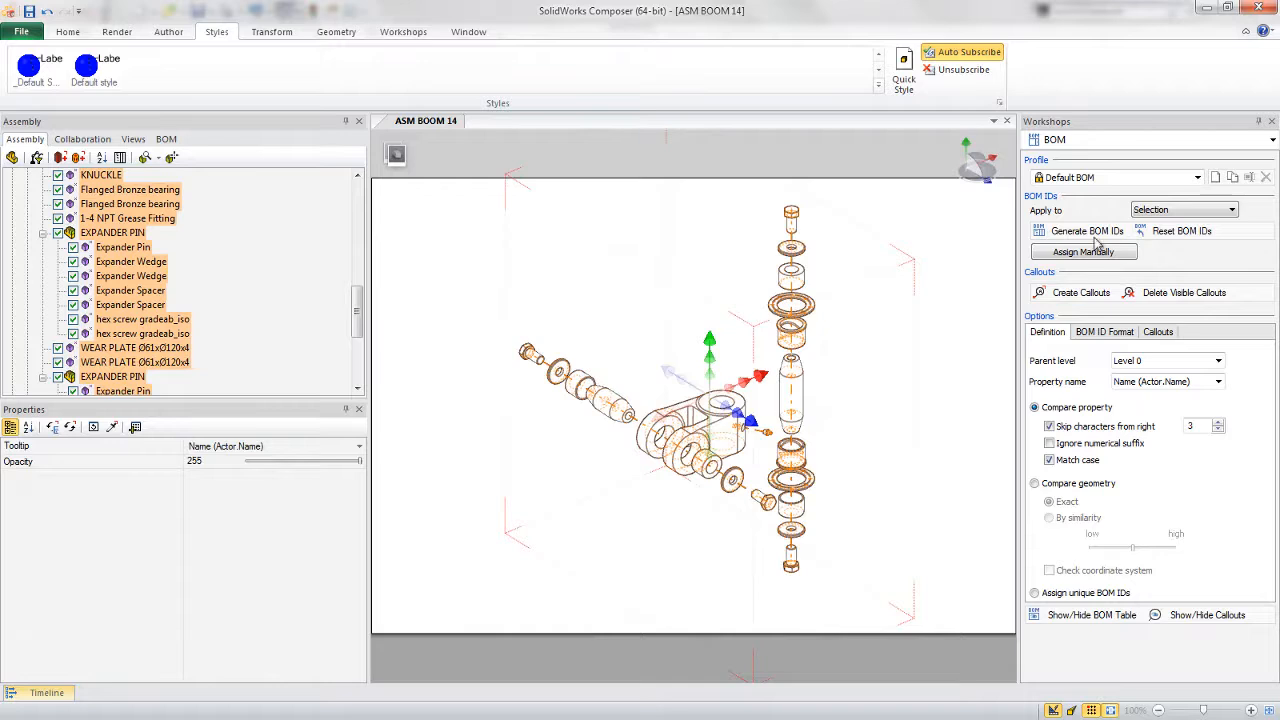
{"action": "left_click", "coordinate": [1088, 617]}
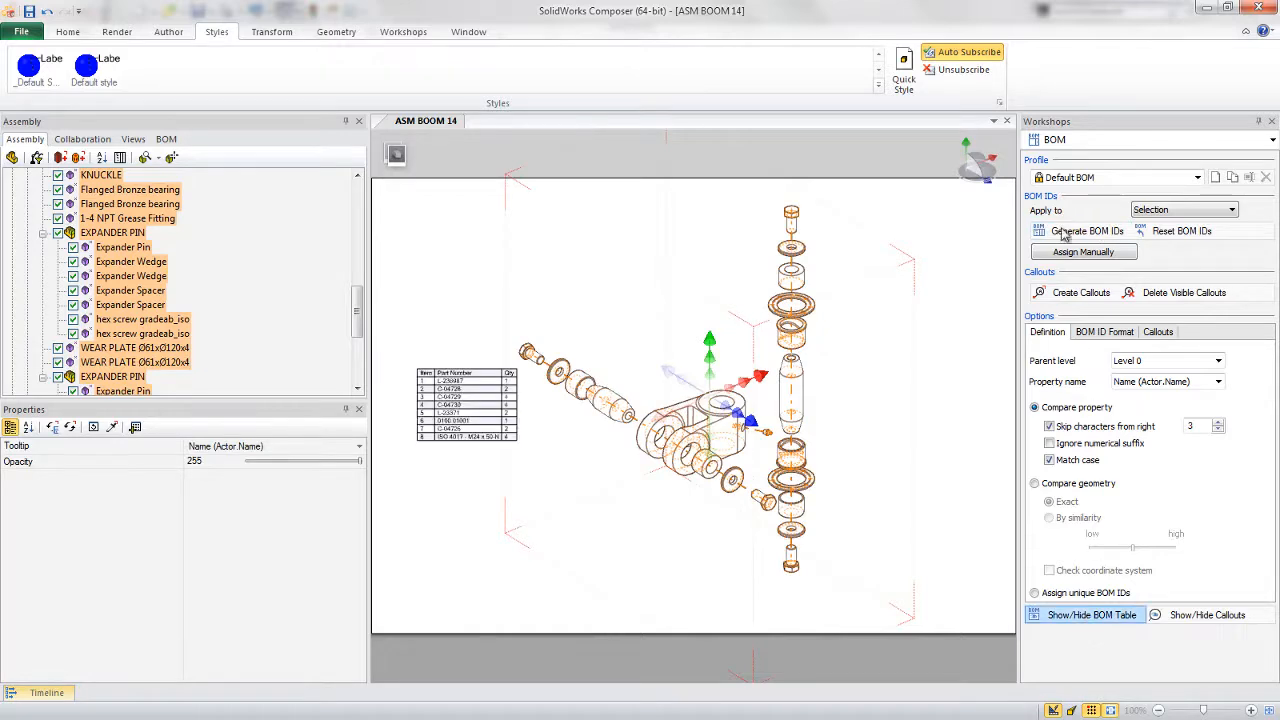
{"action": "left_click", "coordinate": [1066, 292]}
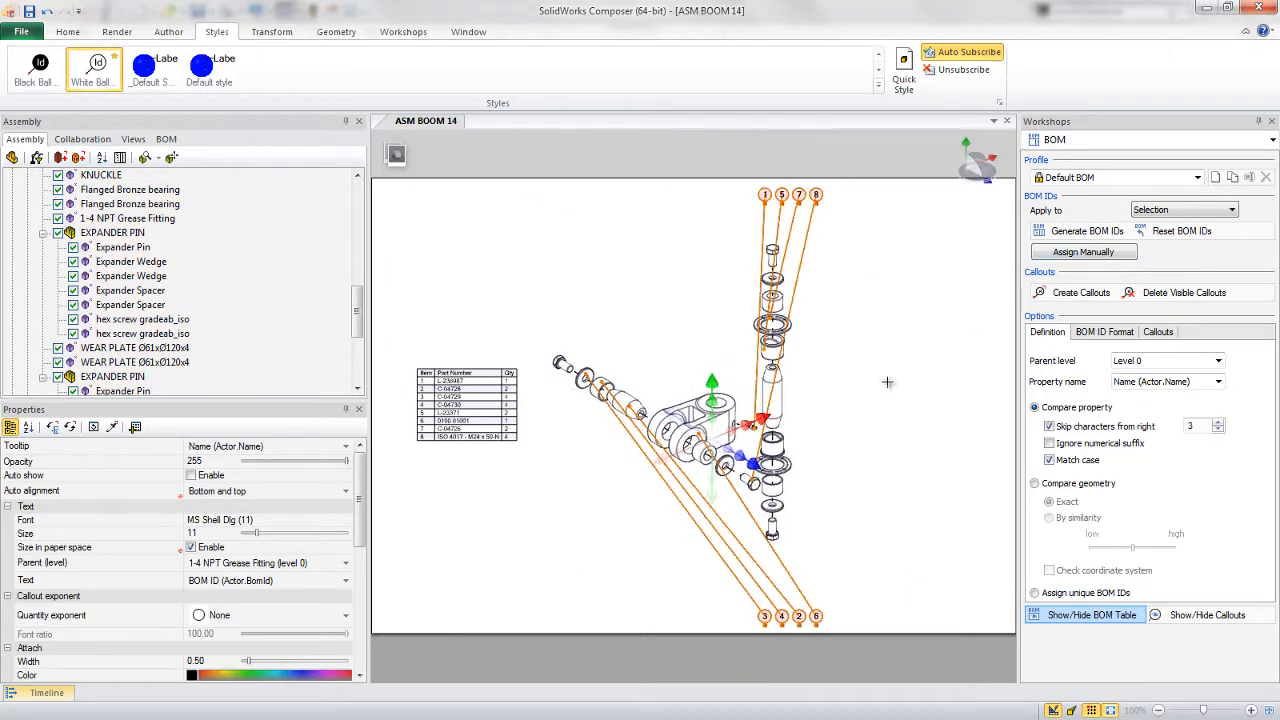
- Set the auto alignment of all the upper and lower BOM callouts to Free 2D
{"action": "left_click", "coordinate": [883, 381]}
{"action": "left_click_drag", "start_coordinate": [858, 594], "coordinate": [728, 624]}
{"action": "left_click_drag", "start_coordinate": [714, 262], "coordinate": [852, 196], "text": "ctrl"}
{"action": "left_click", "coordinate": [224, 491]}
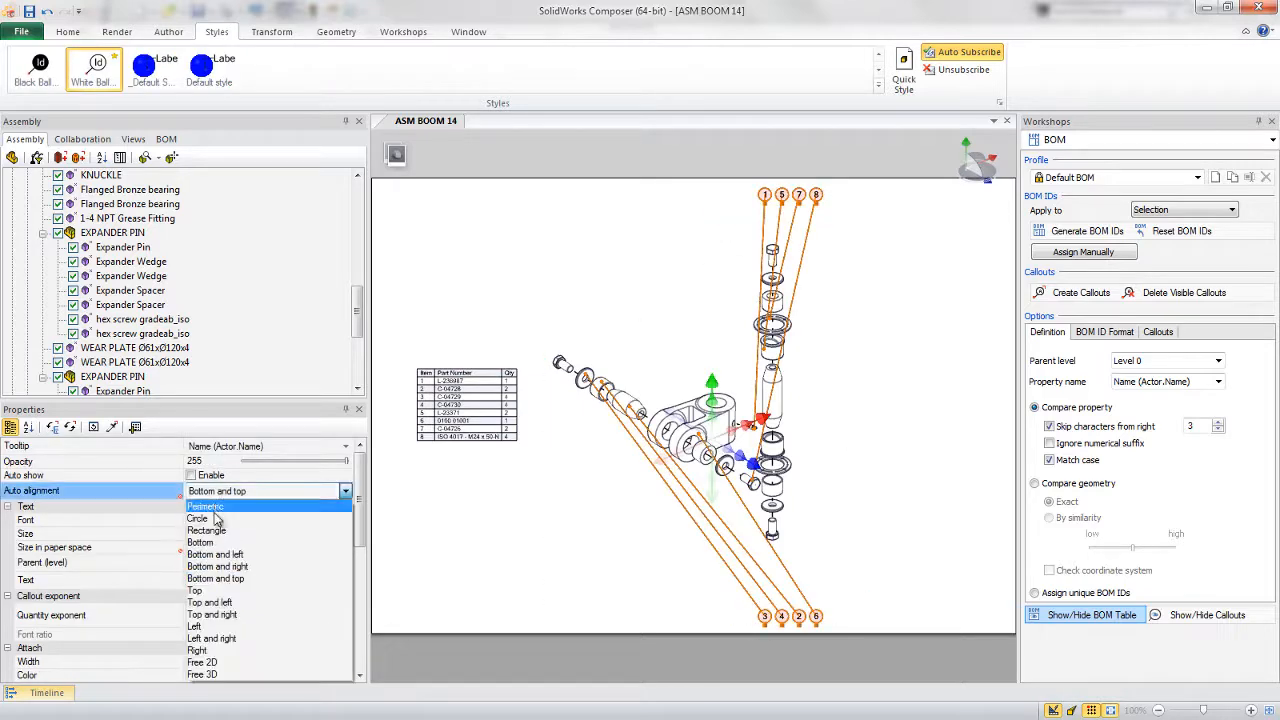
{"action": "left_click", "coordinate": [210, 662]}
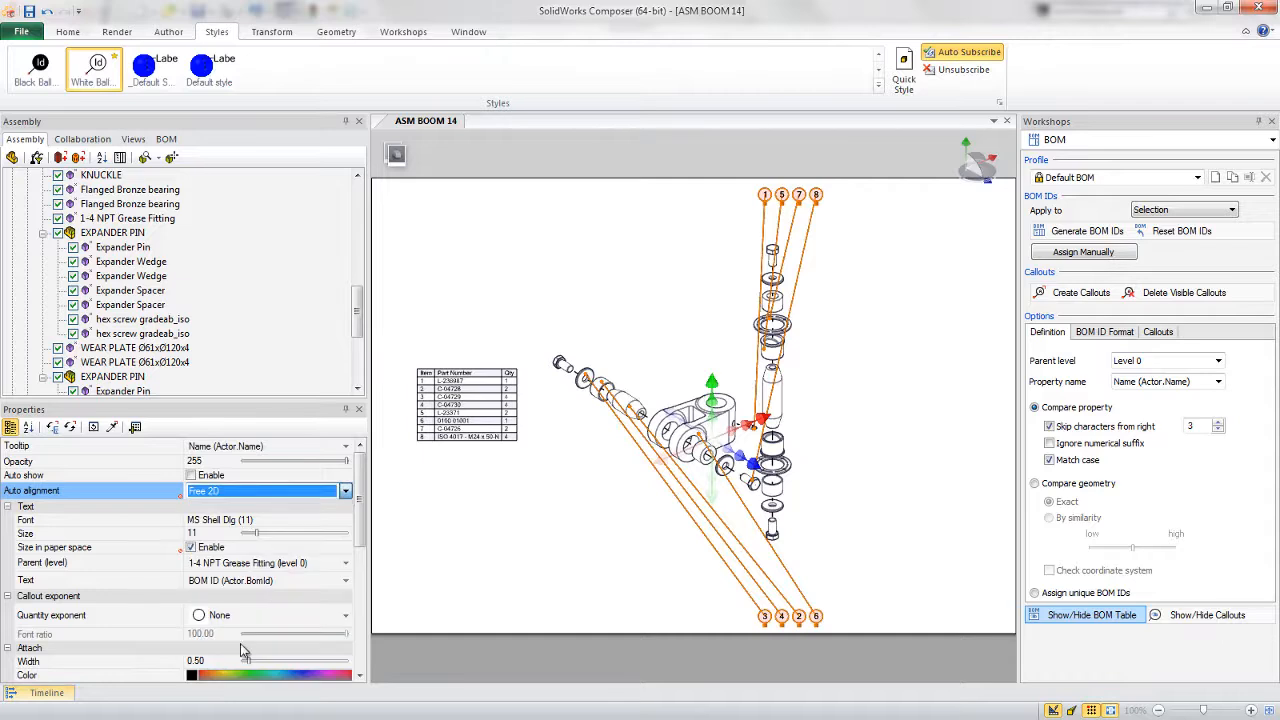
{"action": "left_click", "coordinate": [879, 358]}
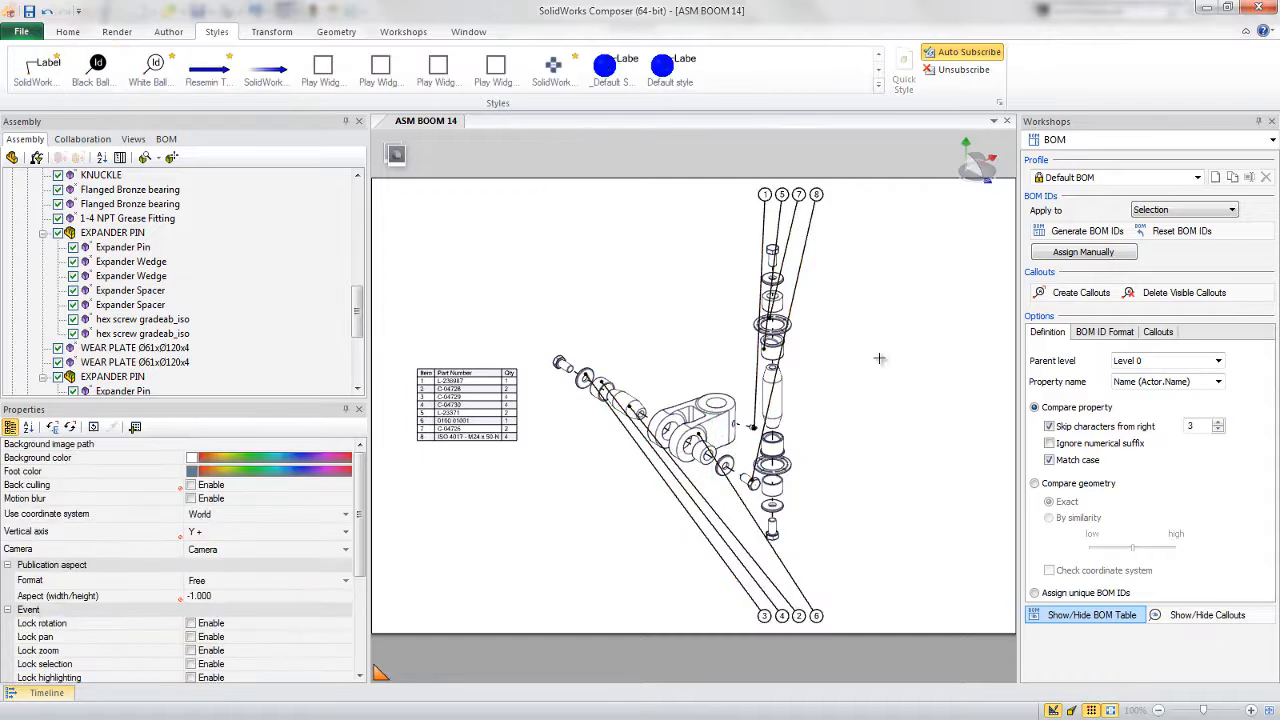
- Draw two horizontal magnetic lines, one about 68 long above the exploded parts and one about 69 long below them
{"action": "left_click", "coordinate": [168, 31]}
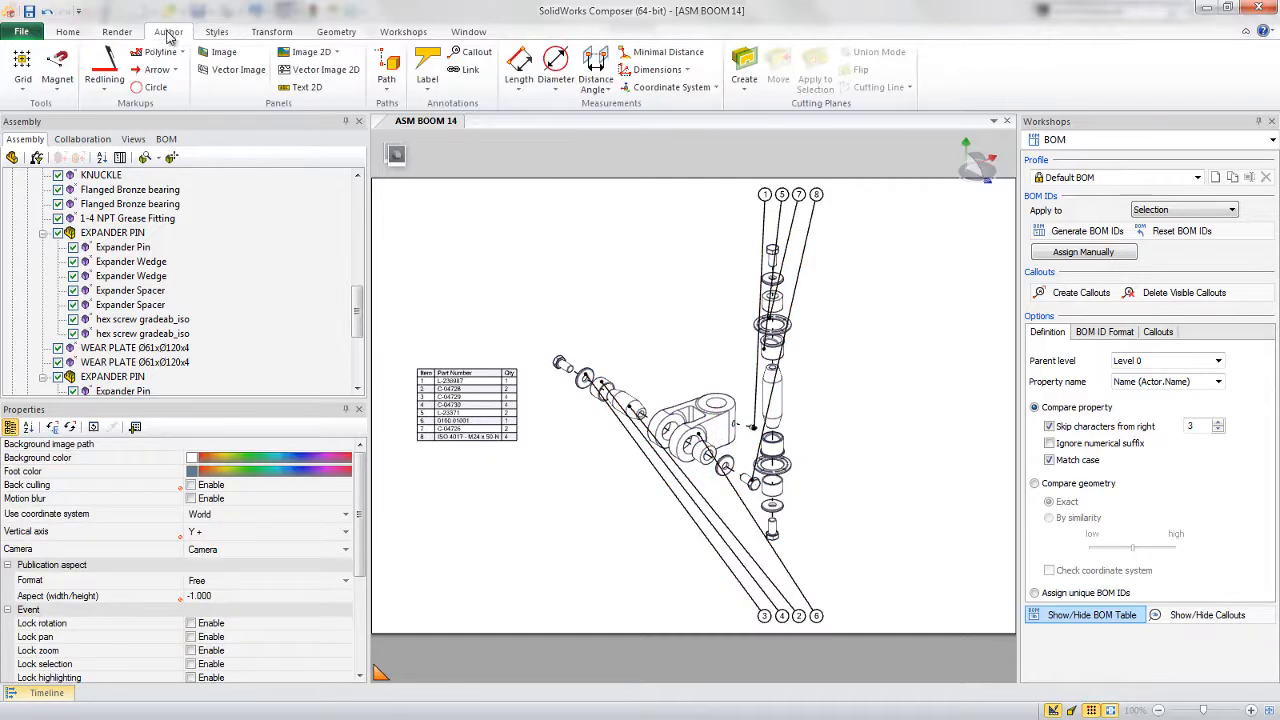
{"action": "left_click", "coordinate": [57, 70]}
{"action": "left_click", "coordinate": [699, 217]}
{"action": "left_click", "coordinate": [846, 217]}
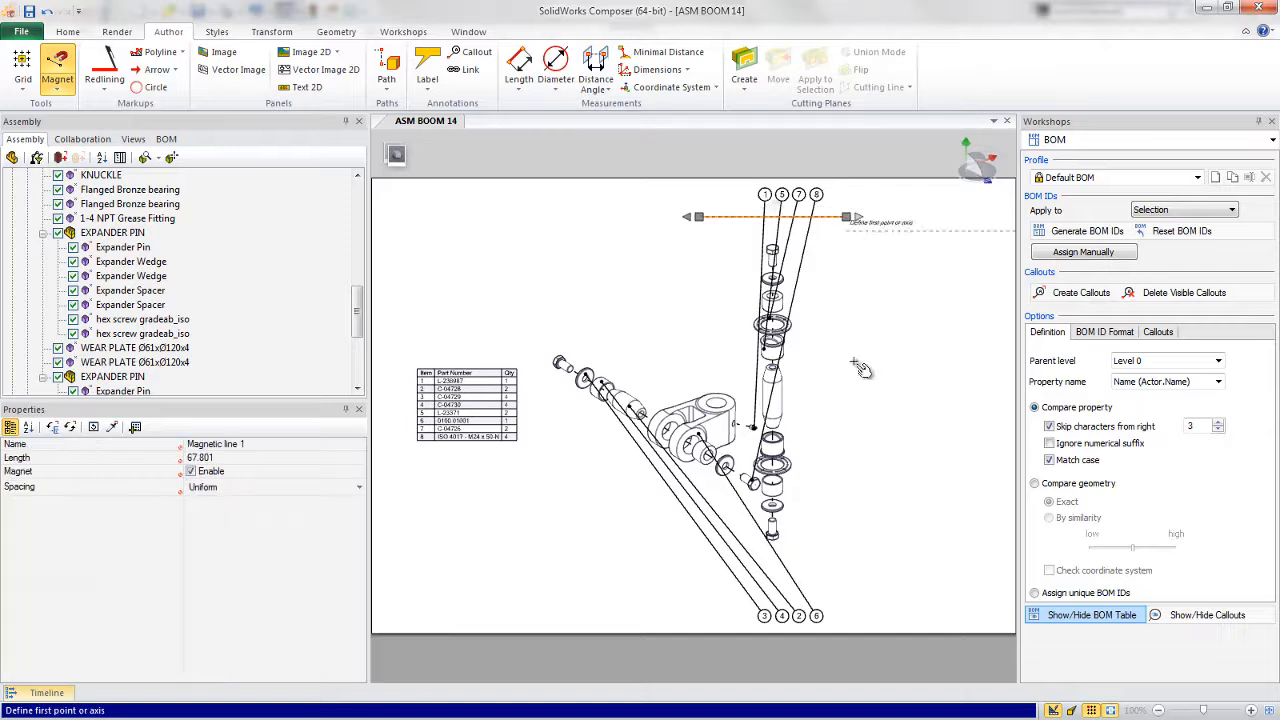
{"action": "left_click", "coordinate": [703, 591]}
{"action": "left_click", "coordinate": [851, 591]}
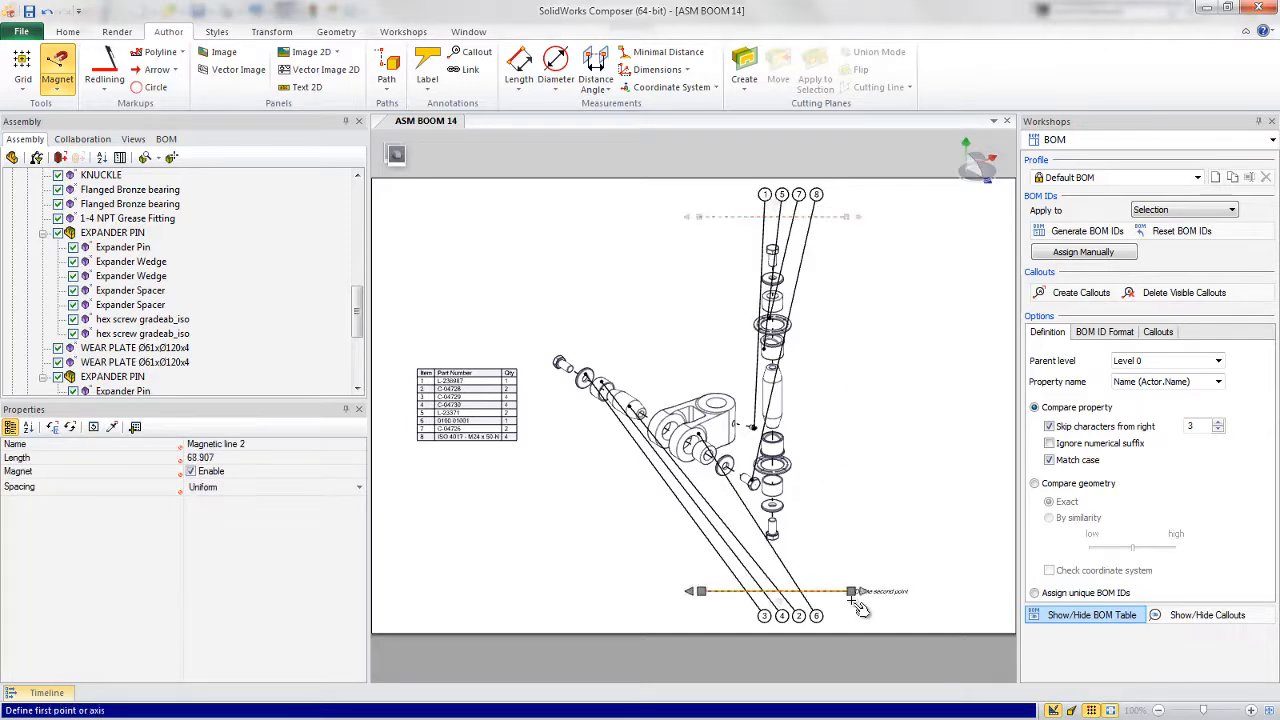
{"action": "key", "text": "Escape"}
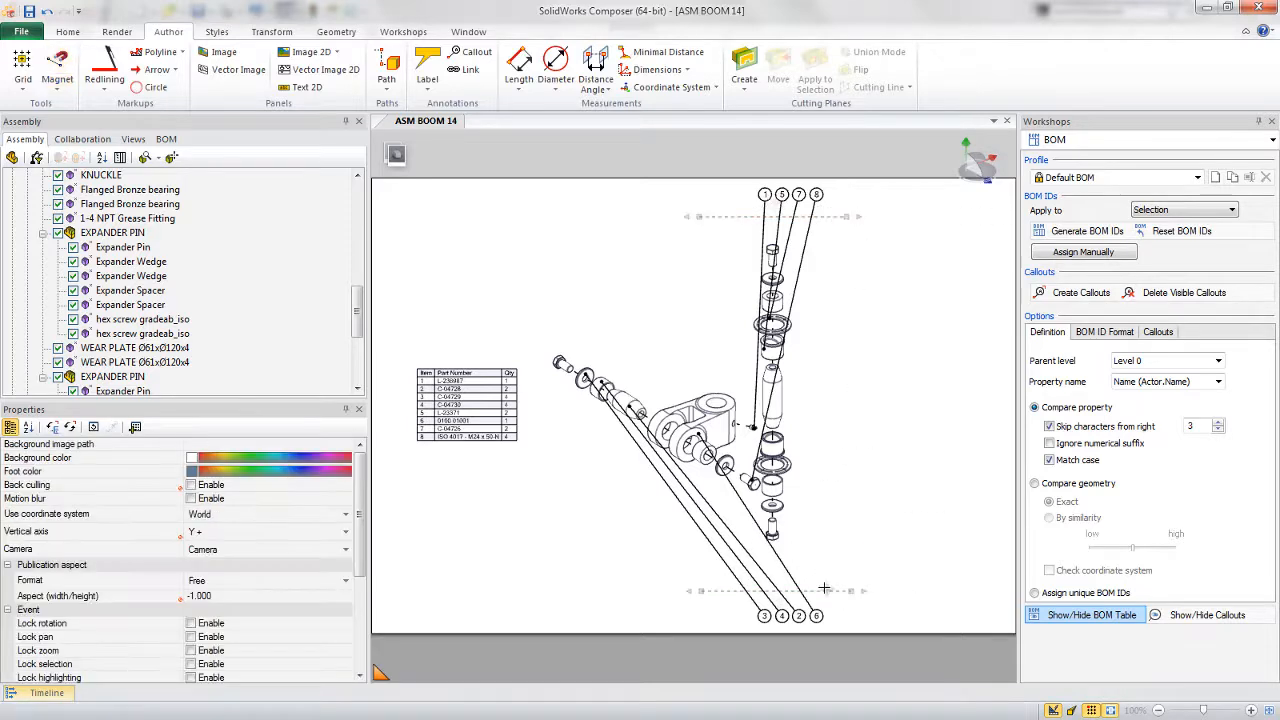
- Move the lower magnetic line just beneath the horizontal pin parts and stand the upper one vertically beside the vertical stack, carrying their callouts
{"action": "left_click_drag", "start_coordinate": [820, 582], "coordinate": [720, 518]}
{"action": "left_click_drag", "start_coordinate": [829, 218], "coordinate": [917, 487]}
{"action": "left_click_drag", "start_coordinate": [791, 256], "coordinate": [915, 232]}
{"action": "left_click_drag", "start_coordinate": [918, 297], "coordinate": [892, 300]}
{"action": "left_click", "coordinate": [962, 379]}
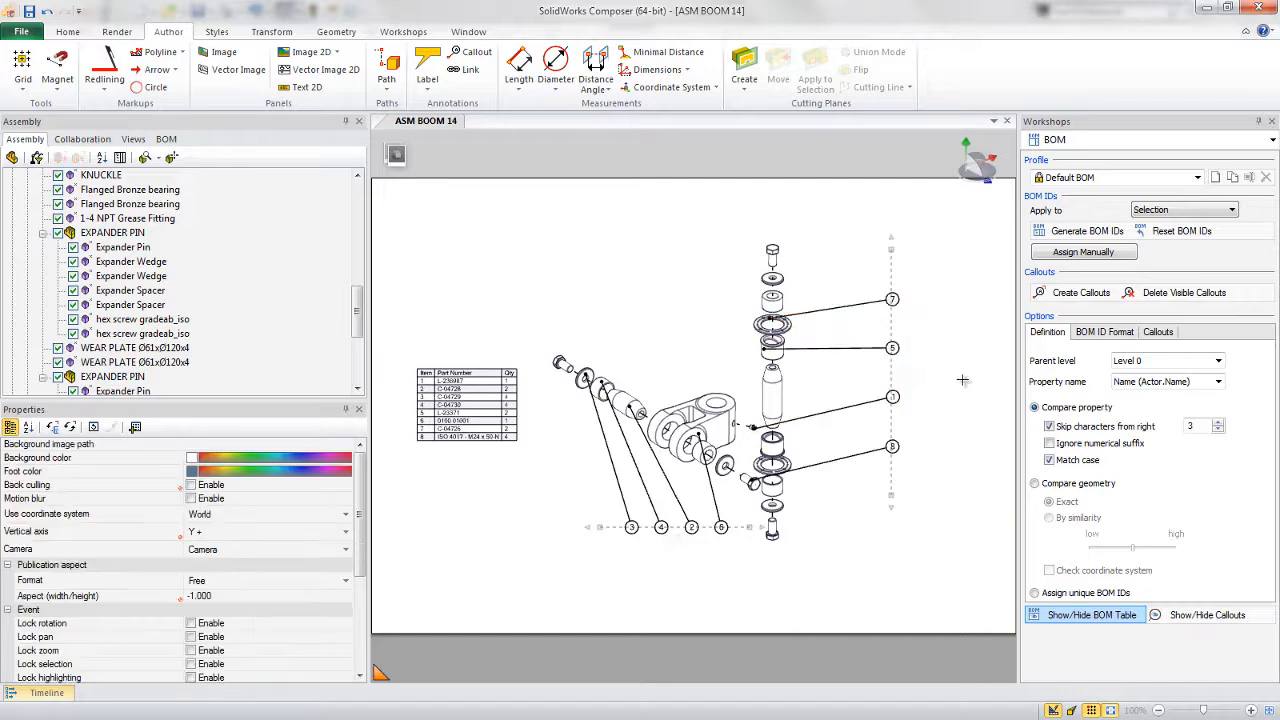
- Align the magnetic line holding callouts 3, 4, 2 and 6 with the horizontal pin's axis, picking the axis from its end hex screw
{"action": "scroll", "coordinate": [645, 513], "scroll_direction": "up", "scroll_amount": 5}
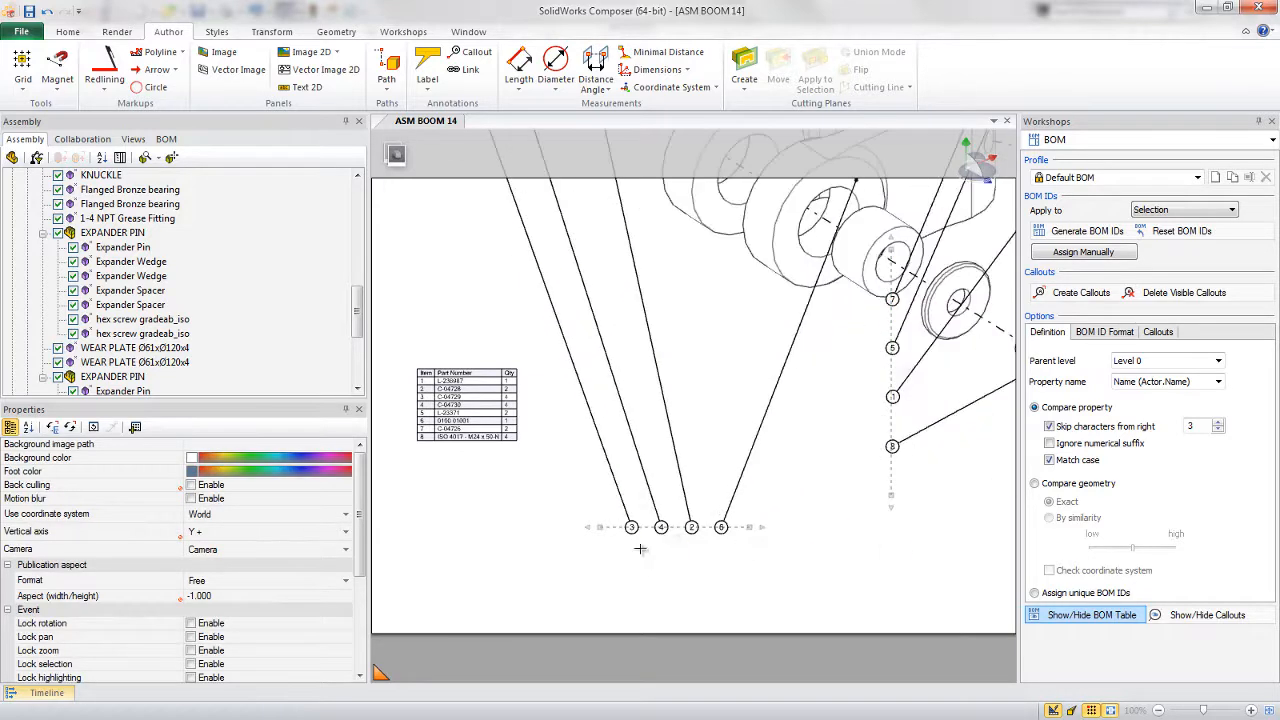
{"action": "middle_click_drag", "start_coordinate": [817, 492], "coordinate": [780, 516]}
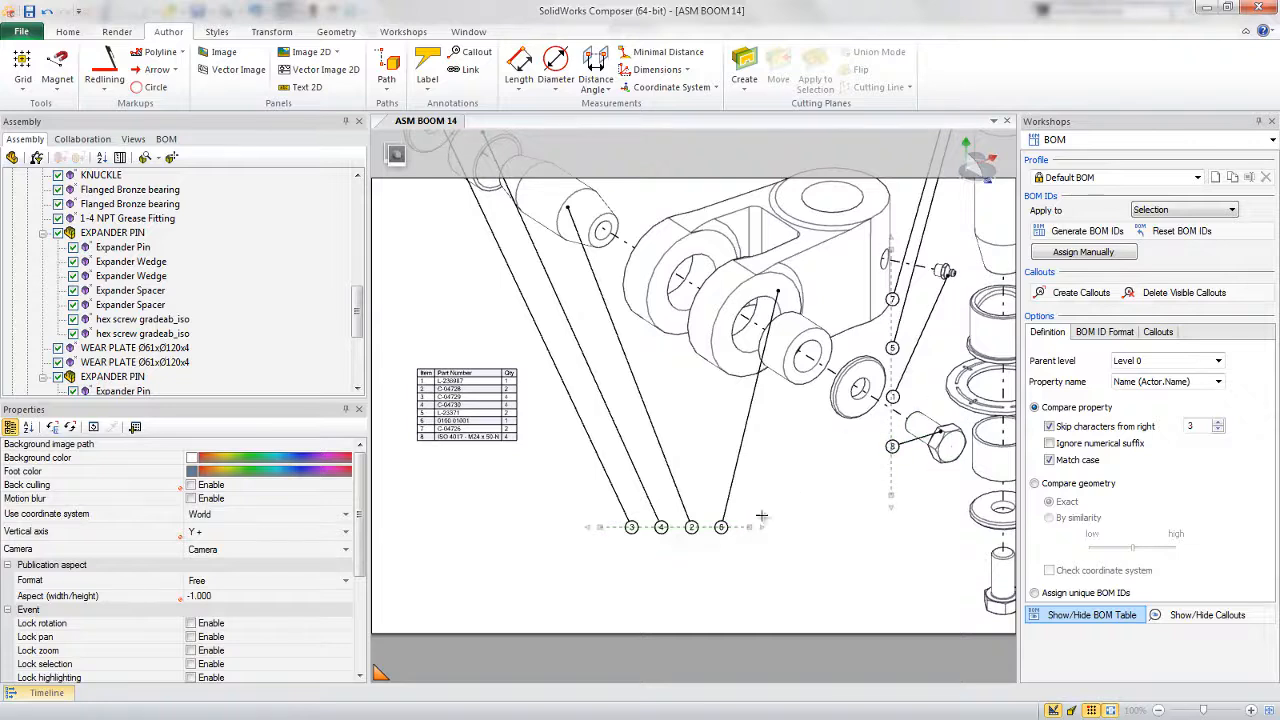
{"action": "left_click", "coordinate": [733, 519]}
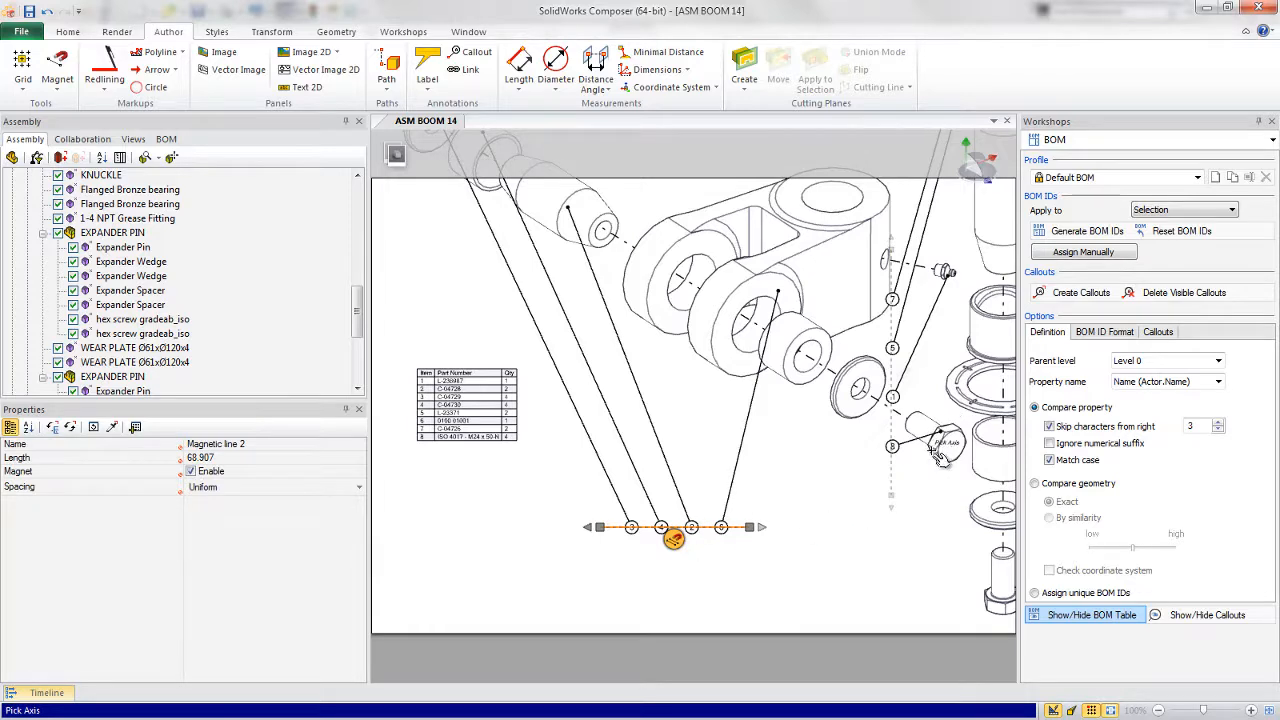
{"action": "left_click", "coordinate": [940, 450]}
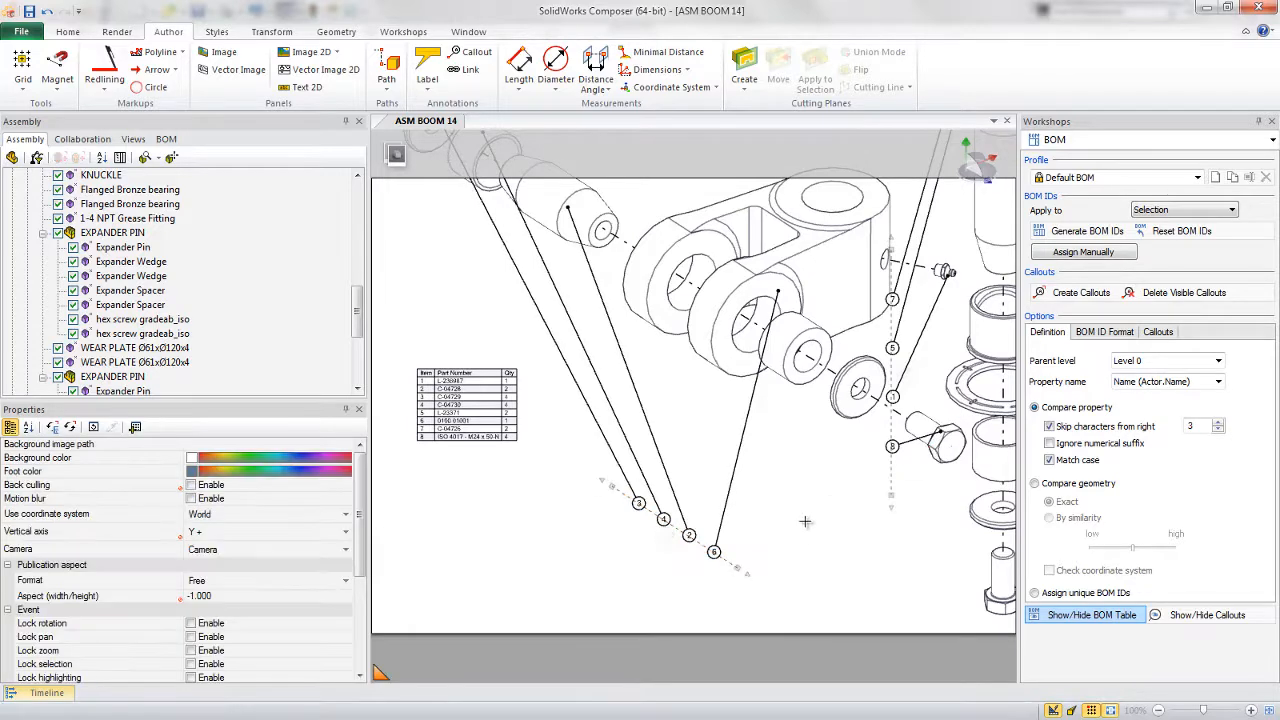
- Move the angled magnetic line with callouts 3, 4, 2 and 6 closer to the exploded pin parts
{"action": "scroll", "coordinate": [805, 521], "scroll_direction": "down", "scroll_amount": 5}
{"action": "scroll", "coordinate": [863, 514], "scroll_direction": "down", "scroll_amount": 2}
{"action": "scroll", "coordinate": [866, 525], "scroll_direction": "up", "scroll_amount": 2}
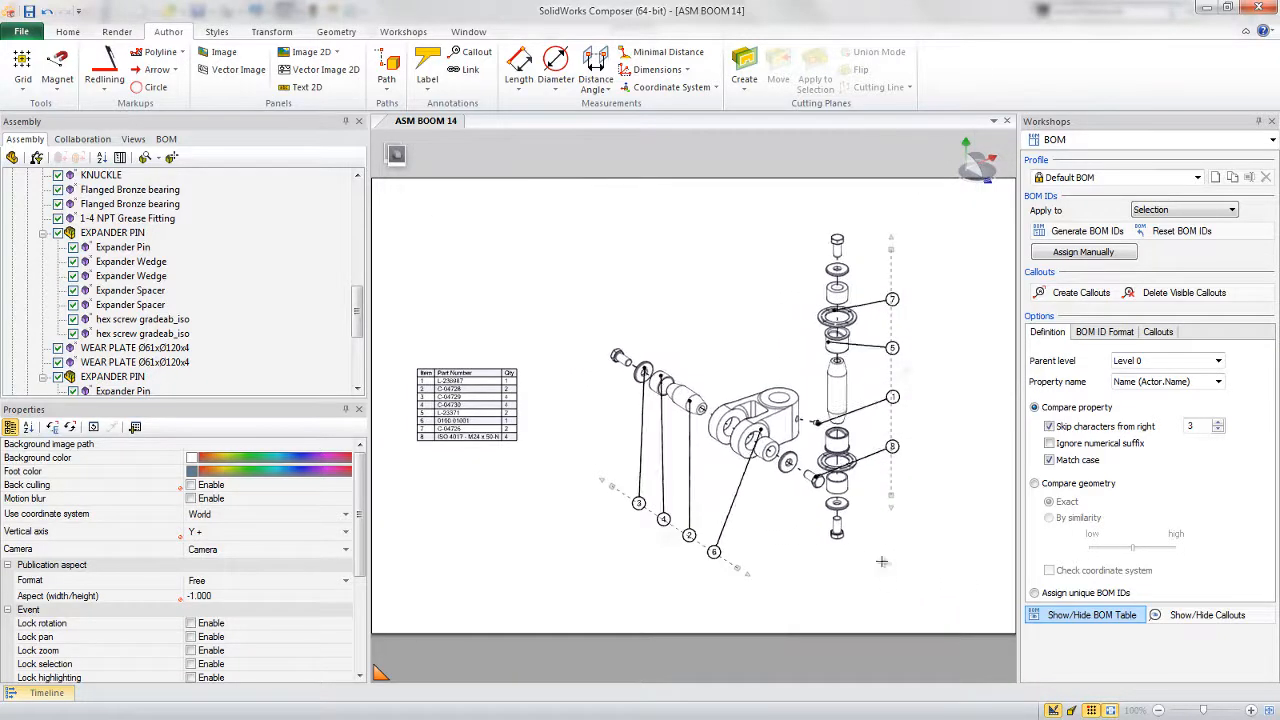
{"action": "left_click", "coordinate": [676, 497]}
{"action": "left_click_drag", "start_coordinate": [676, 497], "coordinate": [658, 475]}
{"action": "left_click", "coordinate": [590, 535]}
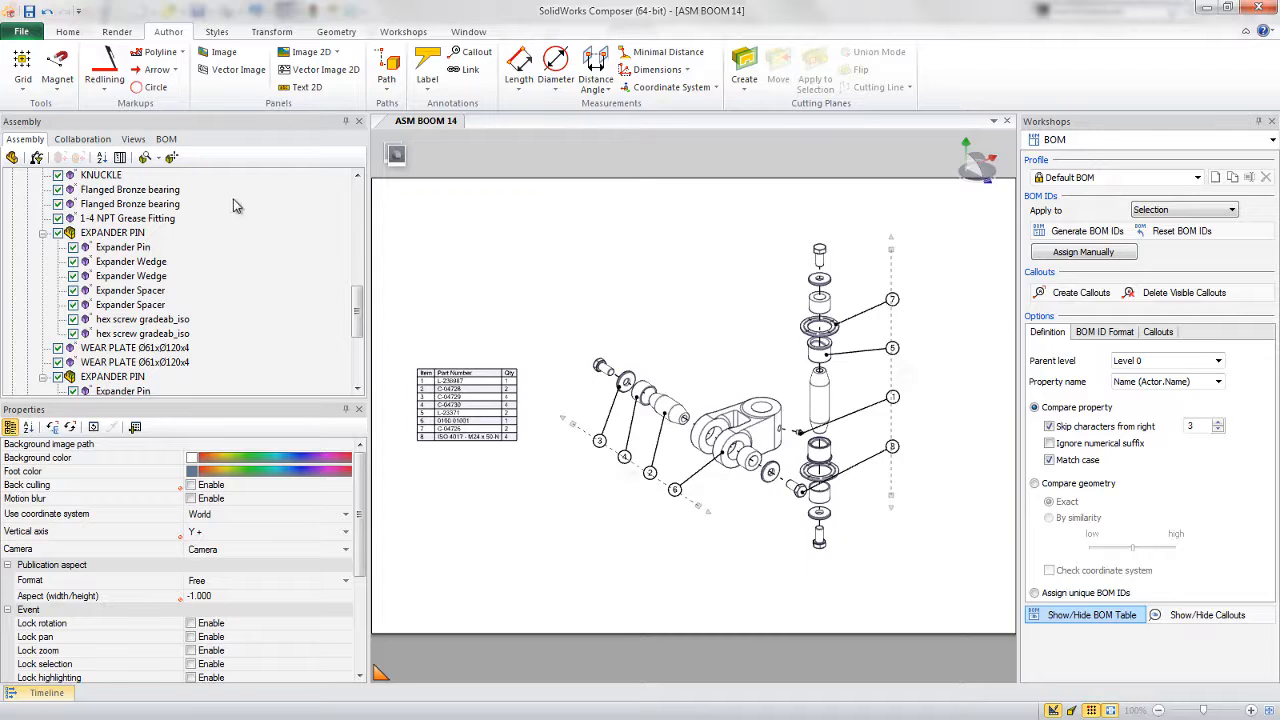
- Update the saved Knuckle Kit view with the current exploded layout, BOM table and callouts
{"action": "left_click", "coordinate": [138, 139]}
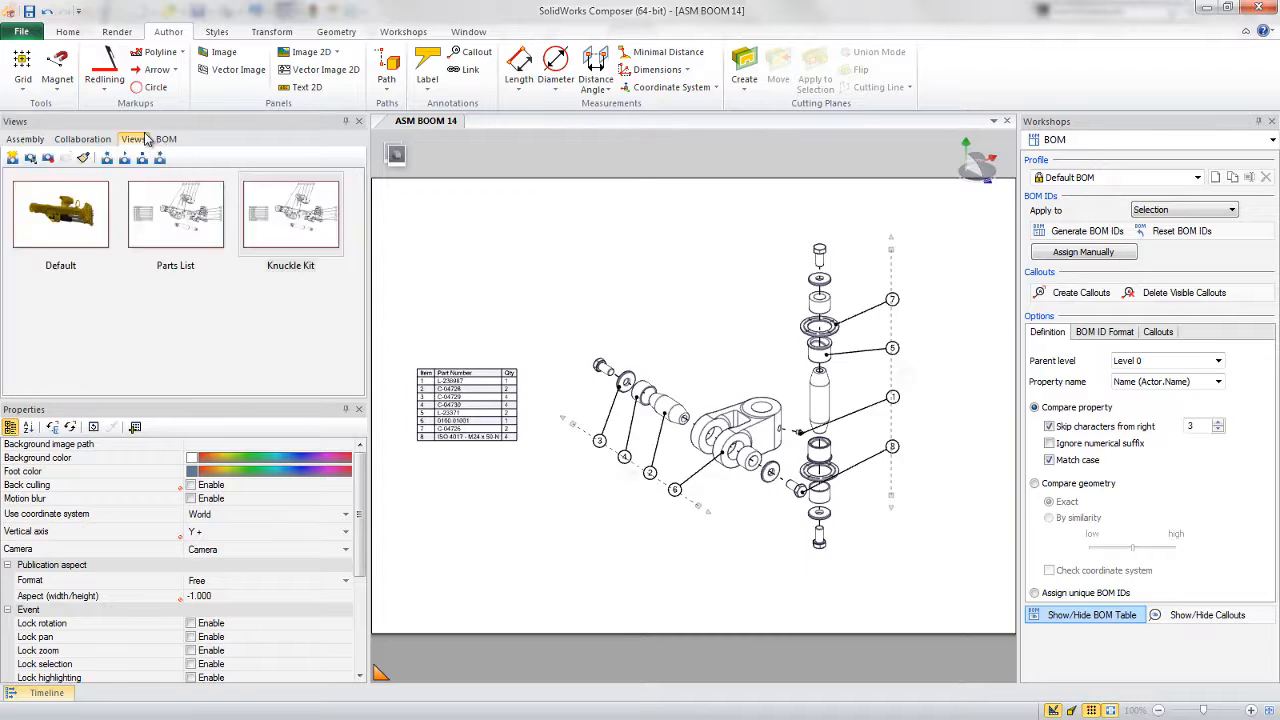
{"action": "right_click", "coordinate": [268, 221]}
{"action": "left_click", "coordinate": [292, 231]}
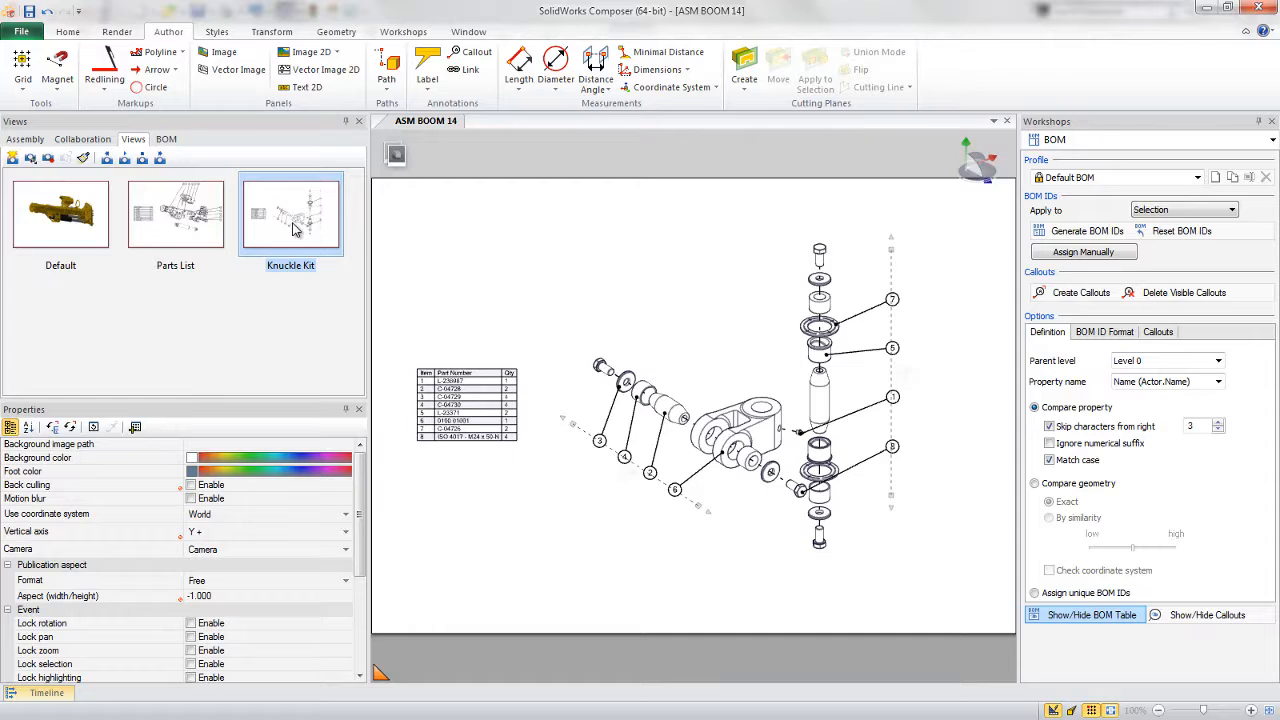
- Open the Technical Illustration workshop and review its Shadows, Hotspots, Options and Lines settings
{"action": "left_click", "coordinate": [403, 31]}
{"action": "left_click", "coordinate": [330, 80]}
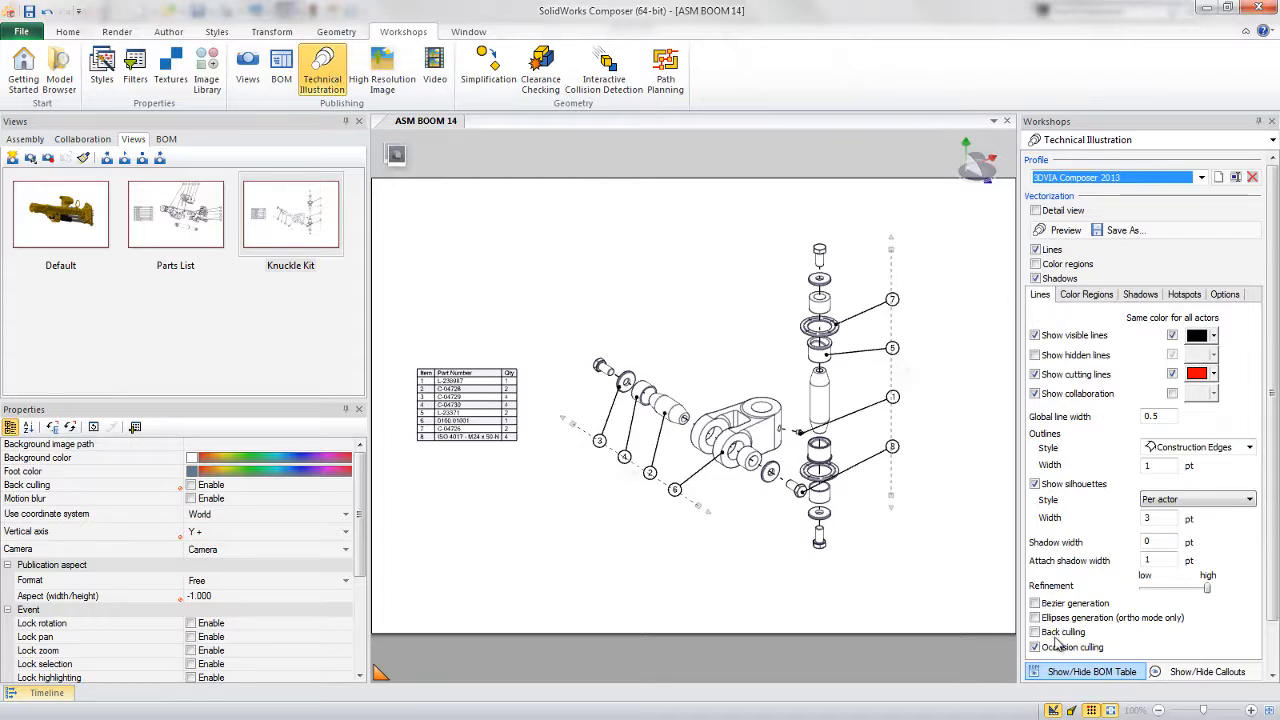
{"action": "left_click", "coordinate": [1140, 295]}
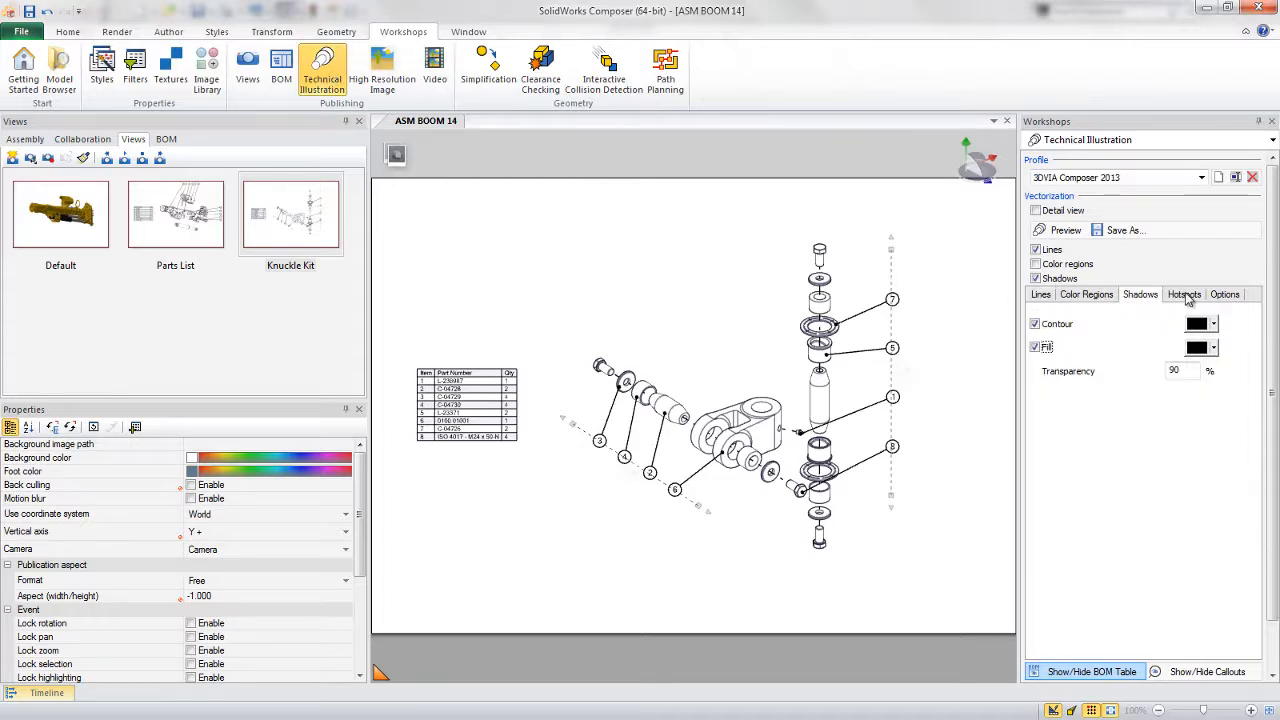
{"action": "left_click", "coordinate": [1186, 296]}
{"action": "left_click", "coordinate": [1222, 298]}
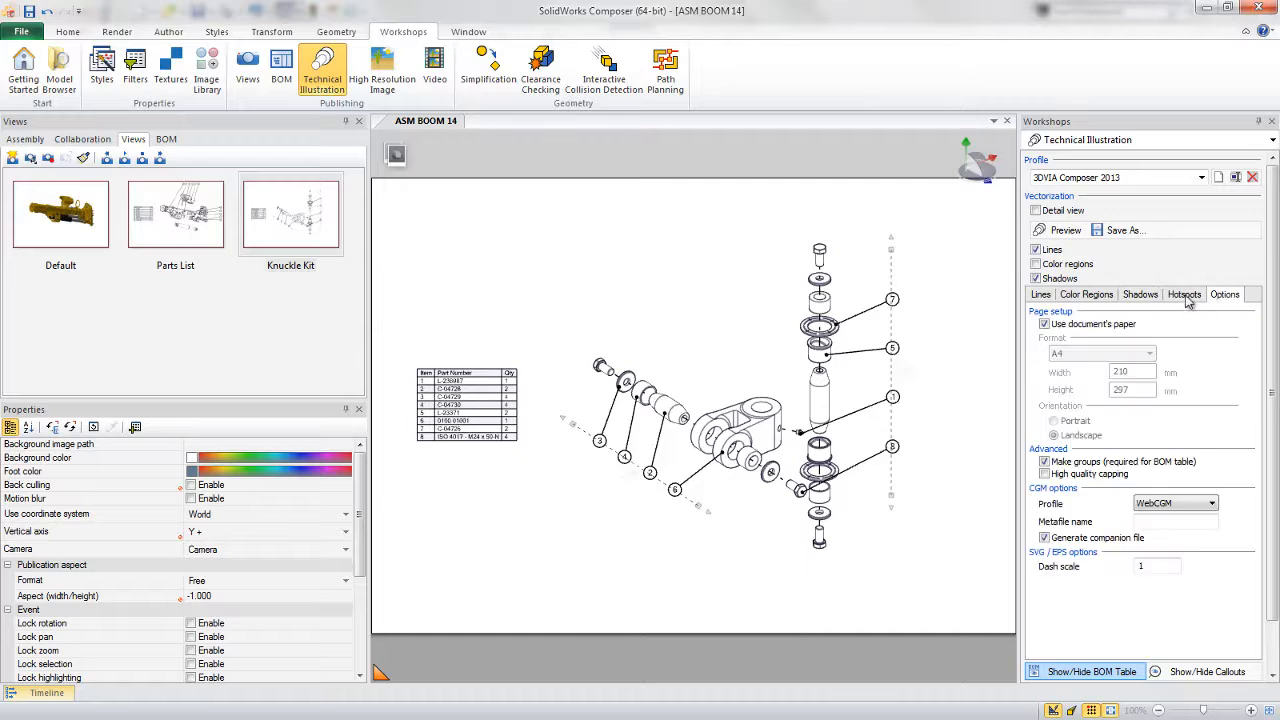
{"action": "left_click", "coordinate": [1041, 295]}
- Preview the Knuckle Kit technical illustration in the browser and shrink its window to fit over the Composer viewport
{"action": "left_click", "coordinate": [1058, 231]}
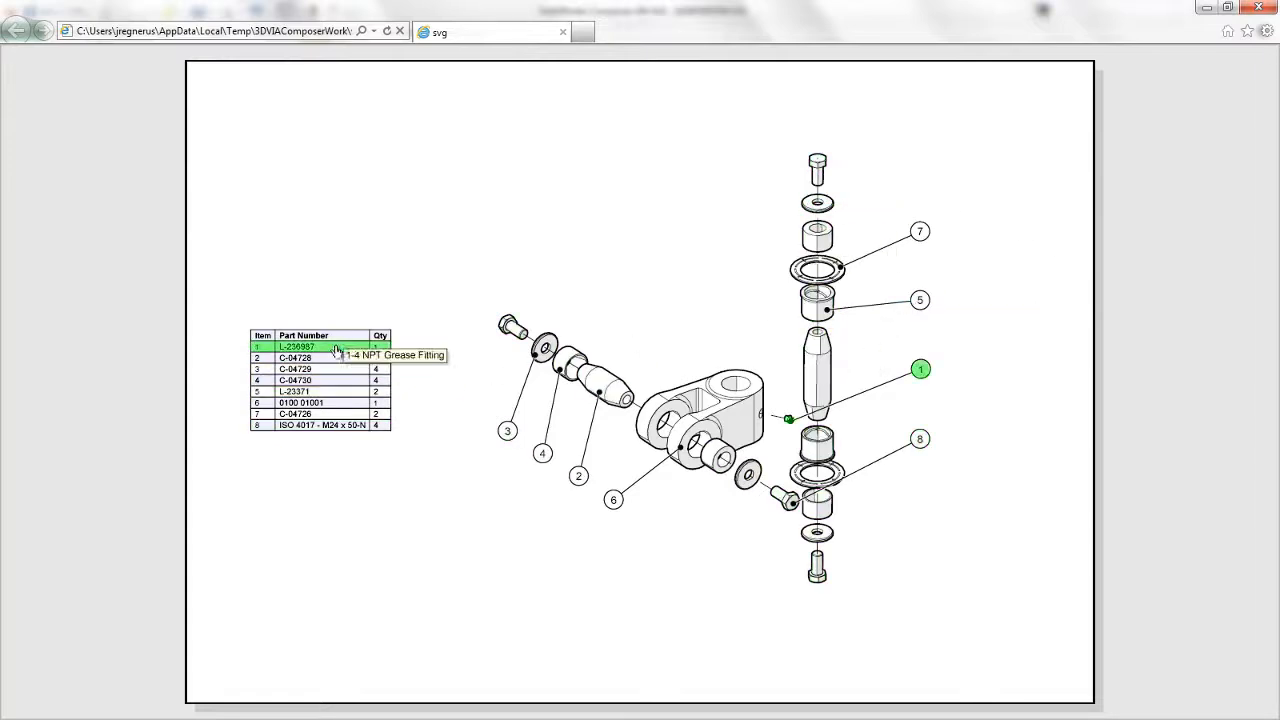
{"action": "double_click", "coordinate": [480, 11]}
{"action": "left_click_drag", "start_coordinate": [229, 50], "coordinate": [478, 117]}
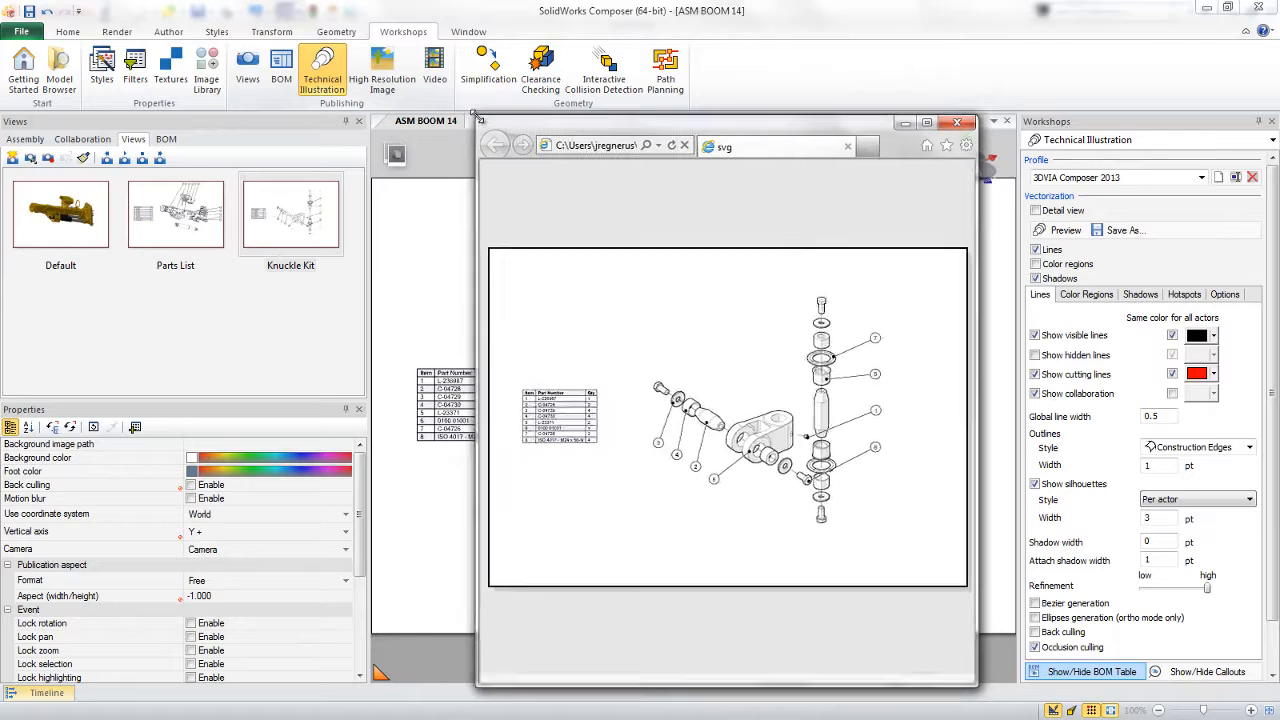
- Enlarge the SVG preview of the exploded knuckle illustration to inspect it, and close the preview
{"action": "left_click", "coordinate": [925, 123]}
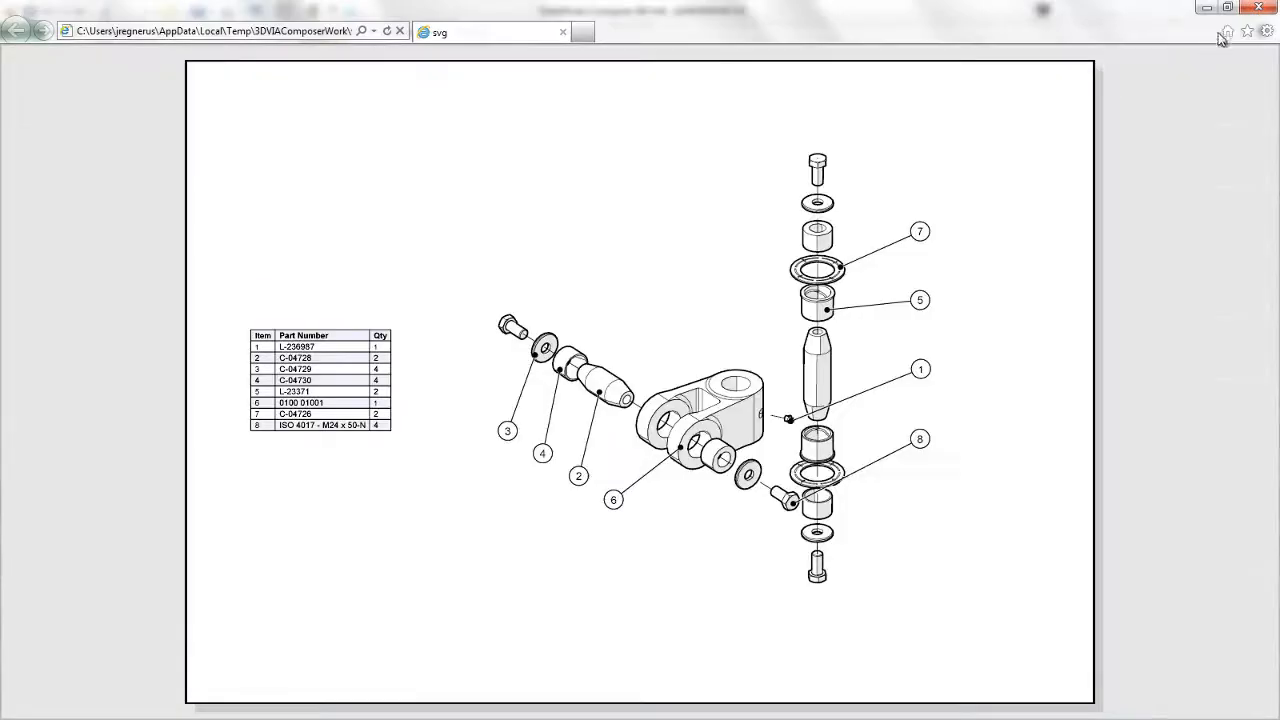
{"action": "left_click", "coordinate": [1264, 8]}
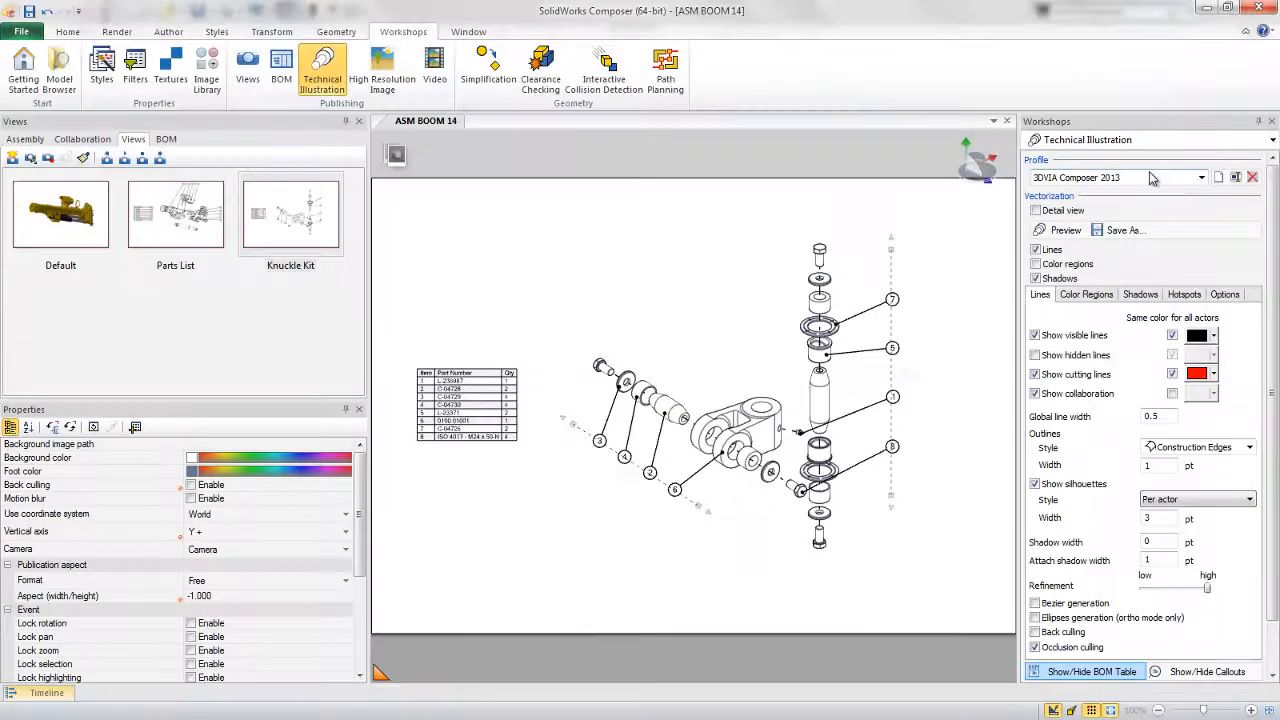
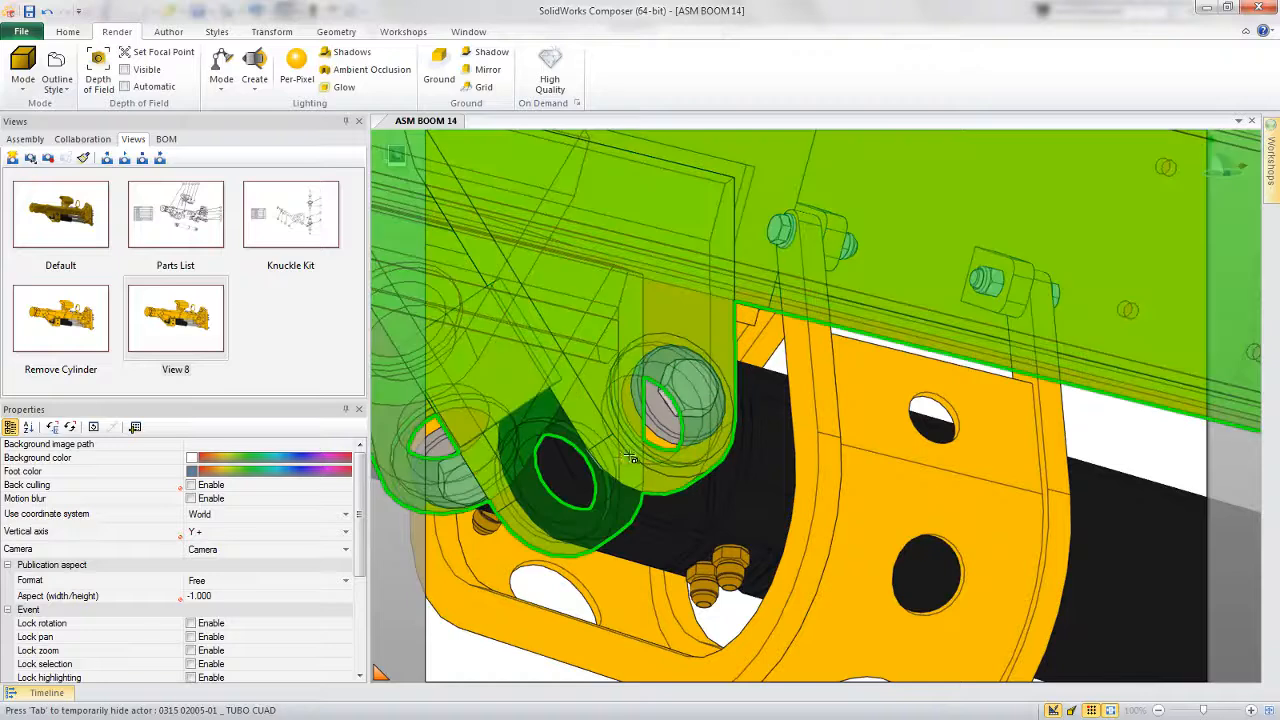
- Temporarily hide the boom tube and select the expander pin, its rings and the hex screw together
{"action": "key", "text": "Tab"}
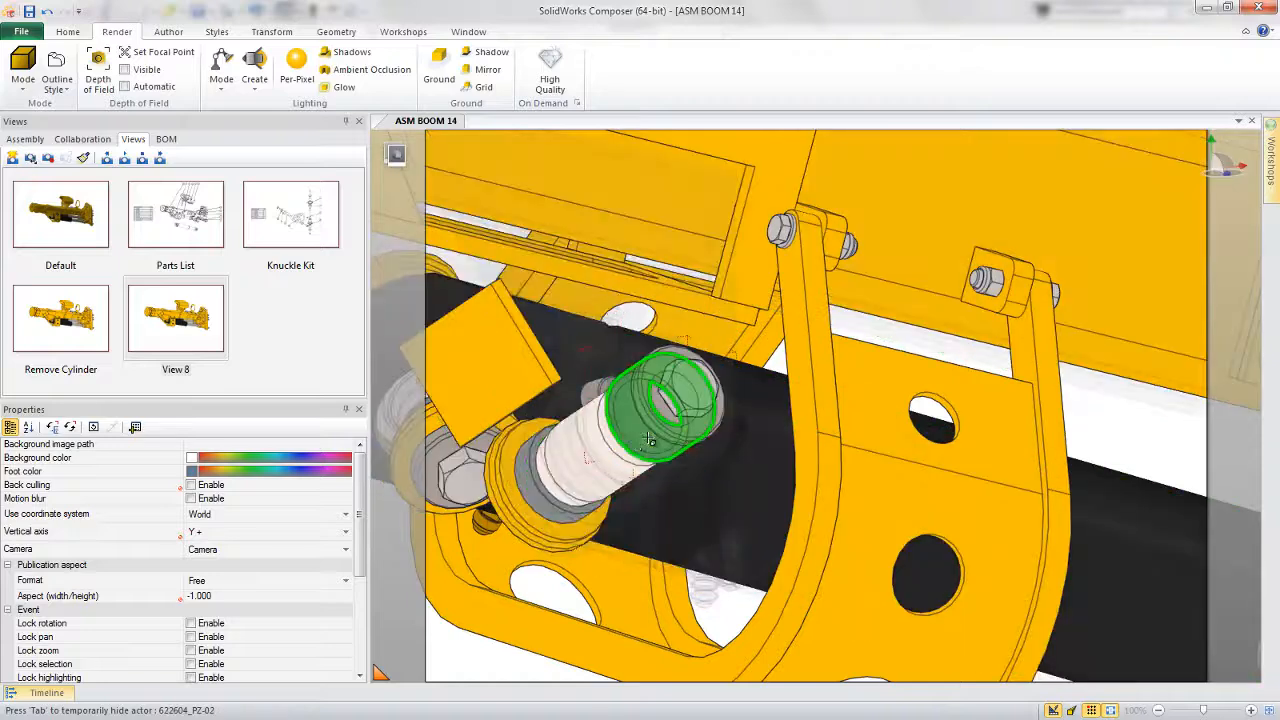
{"action": "left_click", "coordinate": [606, 455]}
{"action": "left_click", "coordinate": [664, 414], "text": "ctrl"}
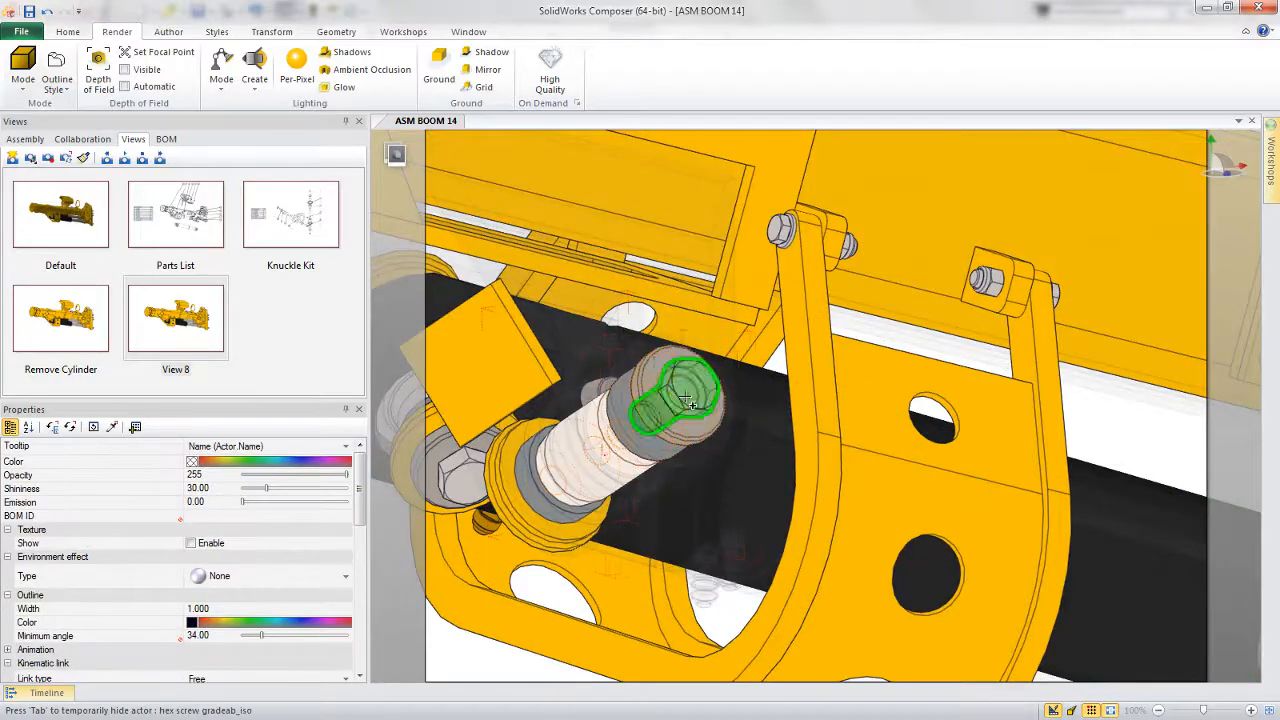
{"action": "left_click", "coordinate": [686, 397], "text": "ctrl"}
{"action": "scroll", "coordinate": [724, 391], "scroll_direction": "down", "scroll_amount": 3}
{"action": "scroll", "coordinate": [725, 390], "scroll_direction": "down", "scroll_amount": 2}
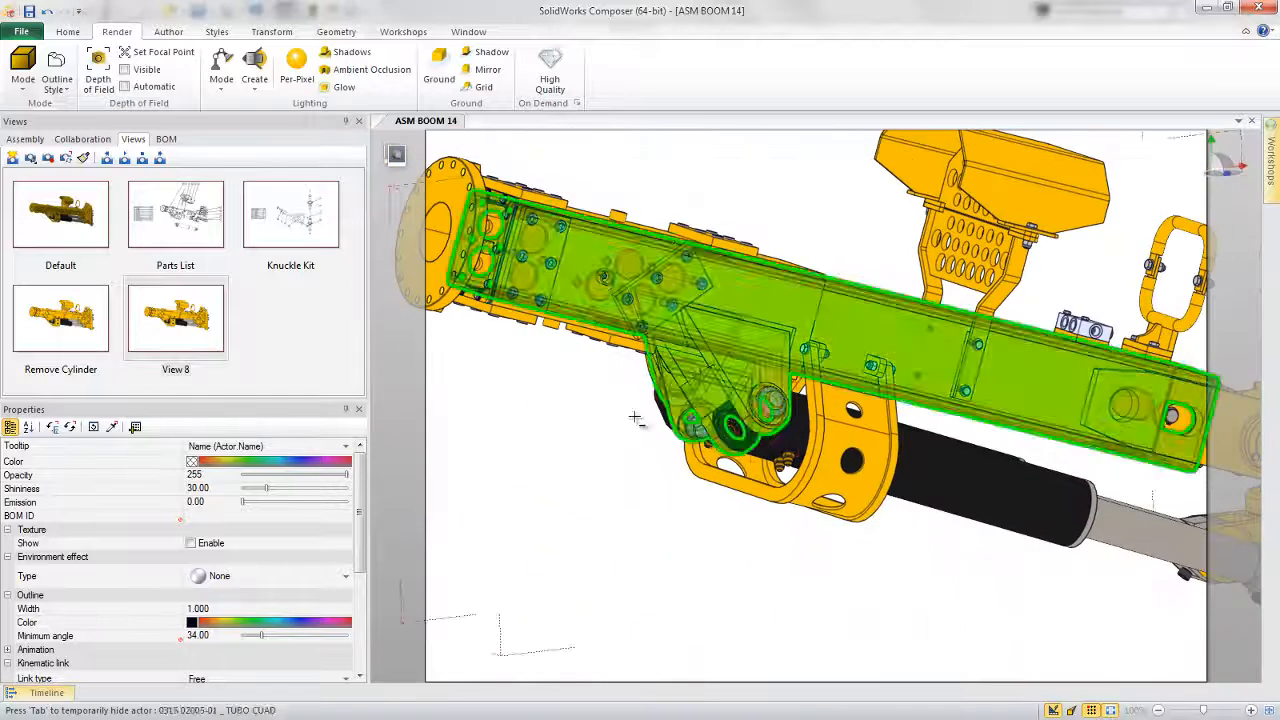
- Spread the selected pin hardware apart along the pin axis and move it clear of the boom
{"action": "right_click", "coordinate": [614, 467]}
{"action": "left_click", "coordinate": [660, 515]}
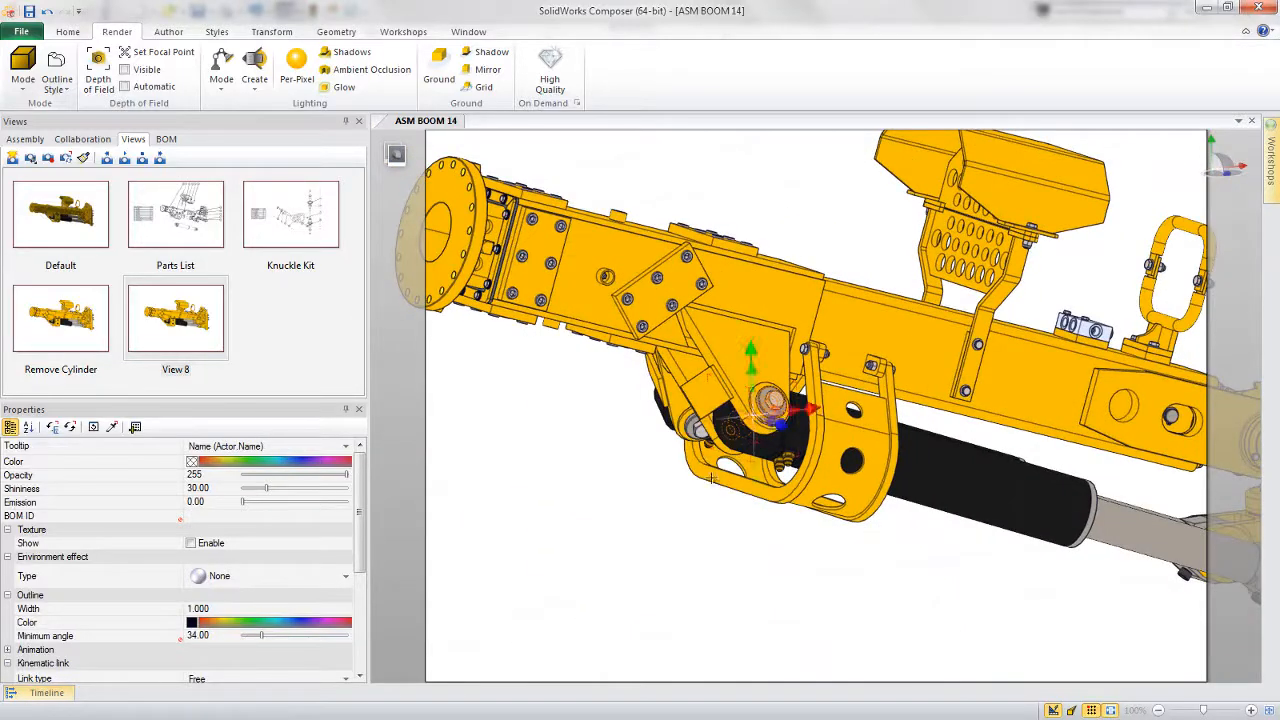
{"action": "key", "text": "alt"}
{"action": "left_click_drag", "start_coordinate": [768, 439], "coordinate": [875, 354], "text": "alt"}
{"action": "right_click", "coordinate": [638, 523]}
{"action": "left_click", "coordinate": [652, 480]}
{"action": "left_click_drag", "start_coordinate": [760, 428], "coordinate": [856, 395], "text": "alt"}
- Color the selected expander pin hardware red
{"action": "mouse_move", "coordinate": [608, 478]}
{"action": "right_mouse_down"}
{"action": "mouse_move", "coordinate": [621, 501]}
{"action": "mouse_move", "coordinate": [603, 507]}
{"action": "mouse_move", "coordinate": [607, 482]}
{"action": "right_mouse_up"}
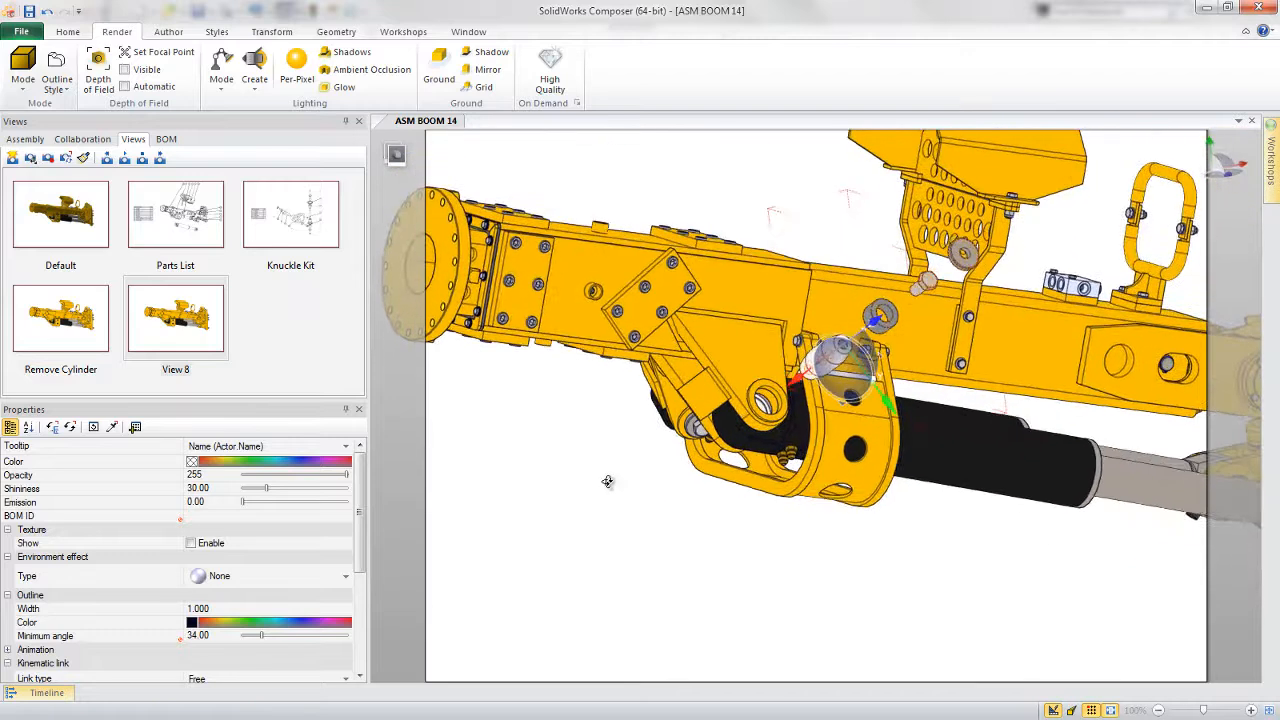
{"action": "left_click", "coordinate": [195, 464]}
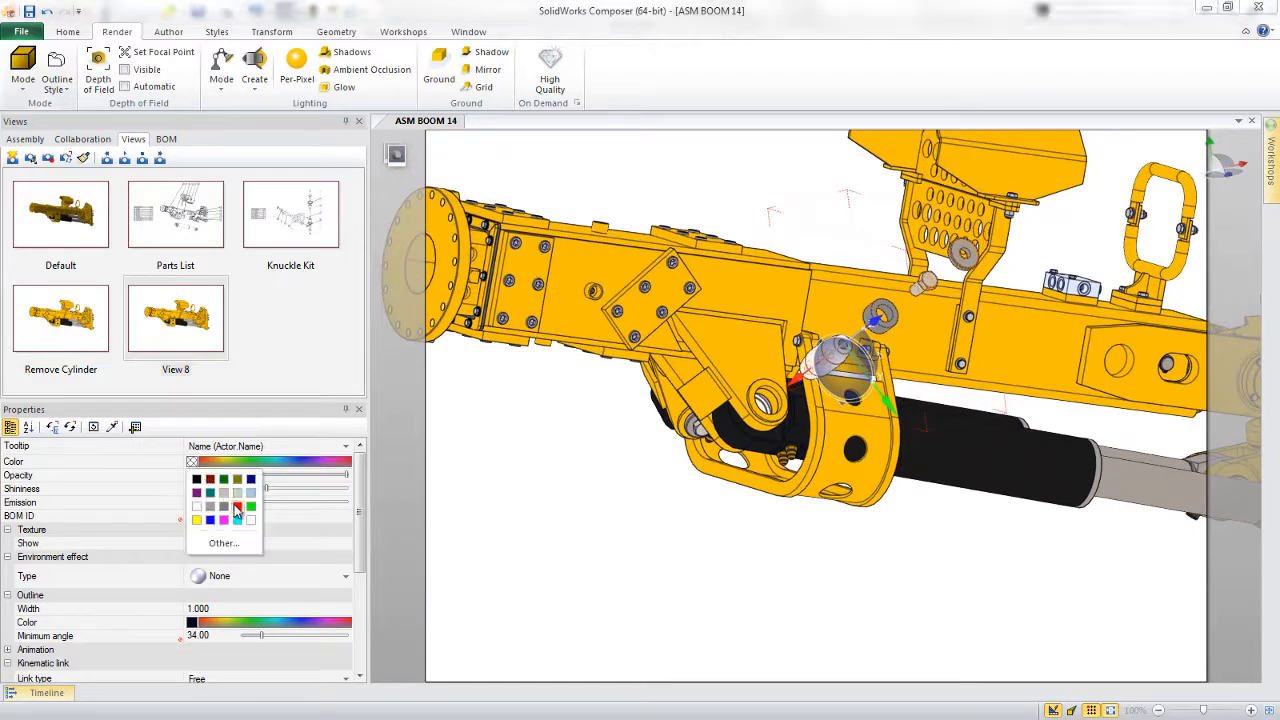
{"action": "left_click", "coordinate": [236, 507]}
{"action": "left_click", "coordinate": [592, 516]}
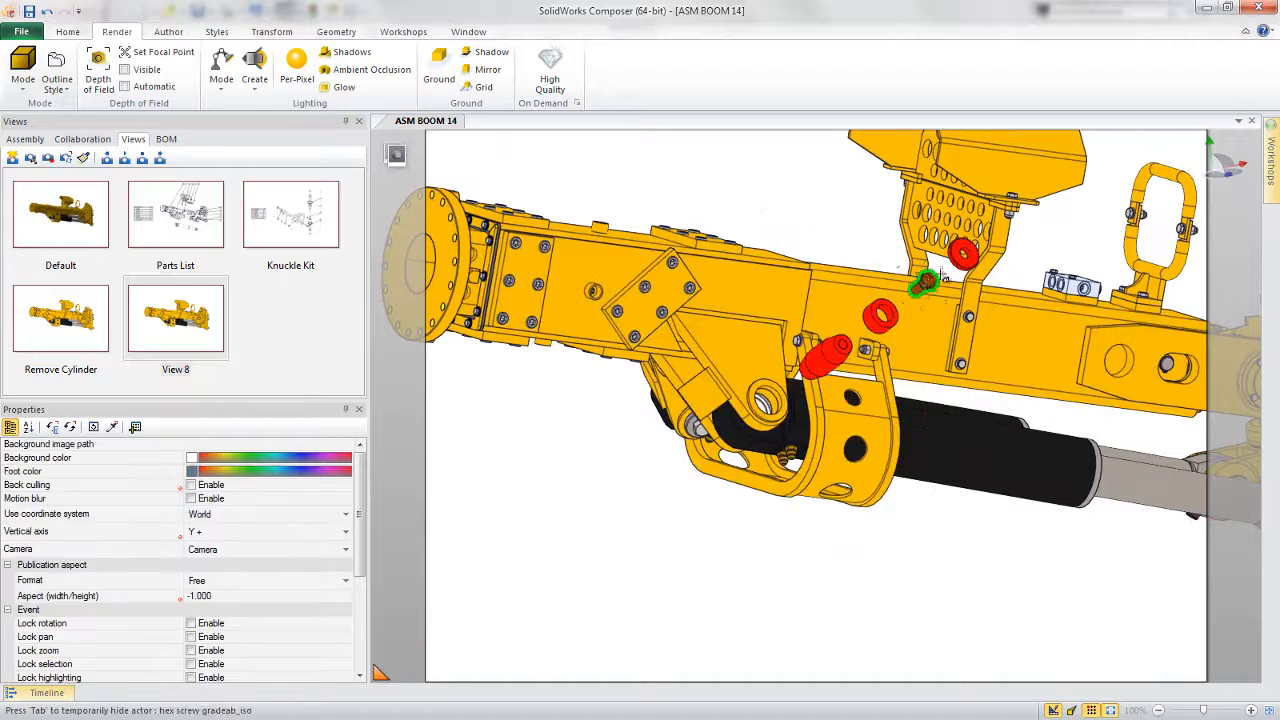
- Move the outer red washer along the pin axis to sit between the ring and the hex screw
{"action": "left_click", "coordinate": [958, 258]}
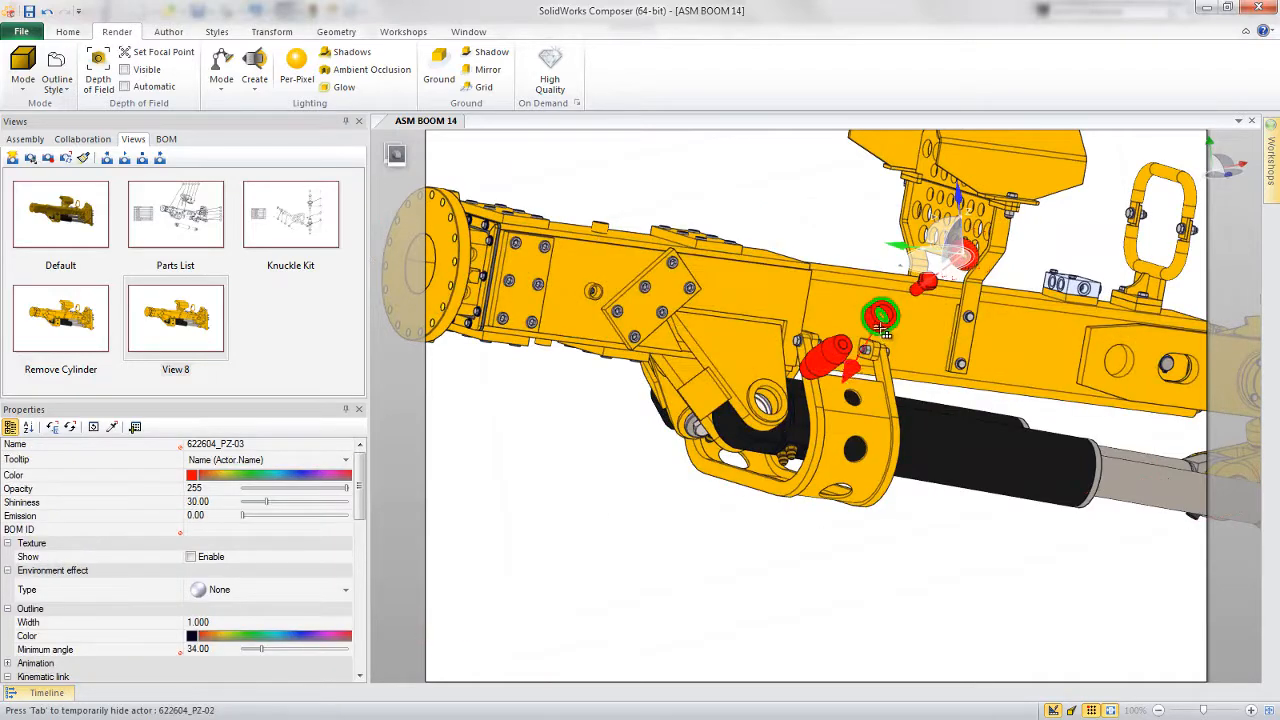
{"action": "left_click_drag", "start_coordinate": [880, 329], "coordinate": [814, 372], "text": "alt"}
{"action": "left_click", "coordinate": [800, 530]}
- Draw an arrow about 978 long along the expander pin axis, pointing out of the boom through the red hardware
{"action": "right_click_drag", "start_coordinate": [800, 485], "coordinate": [956, 515]}
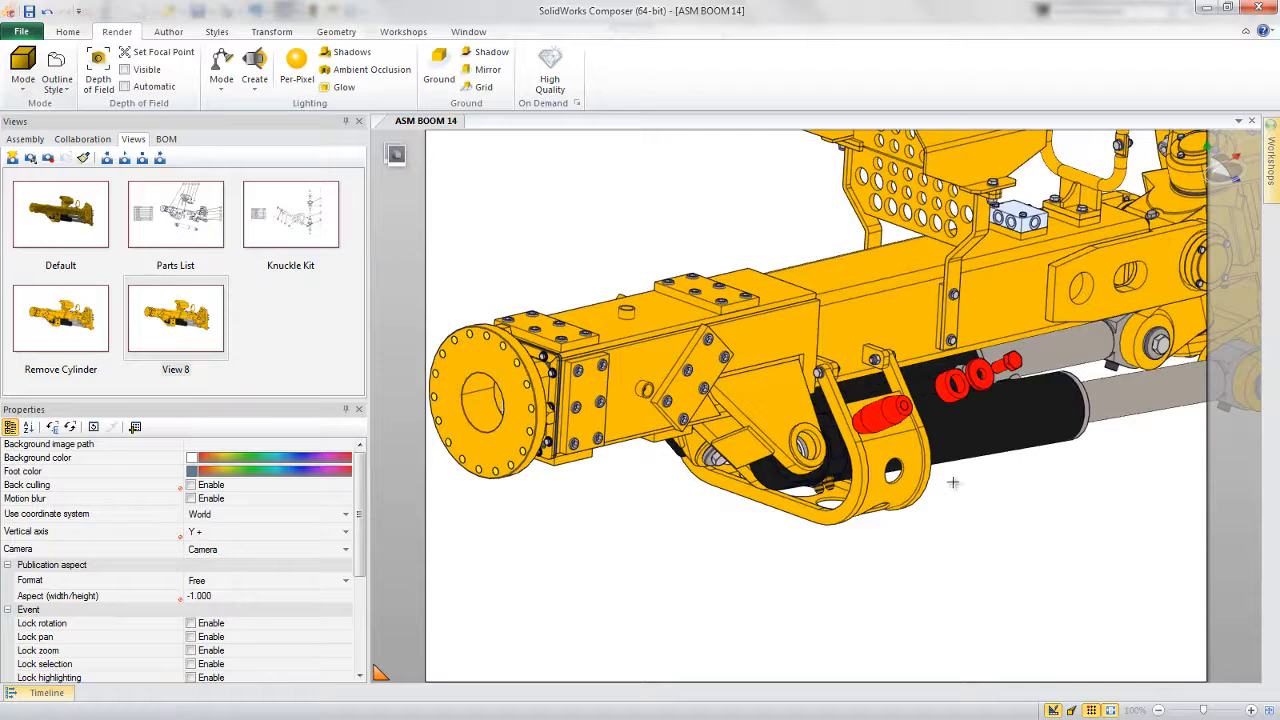
{"action": "left_click", "coordinate": [178, 36]}
{"action": "left_click", "coordinate": [157, 70]}
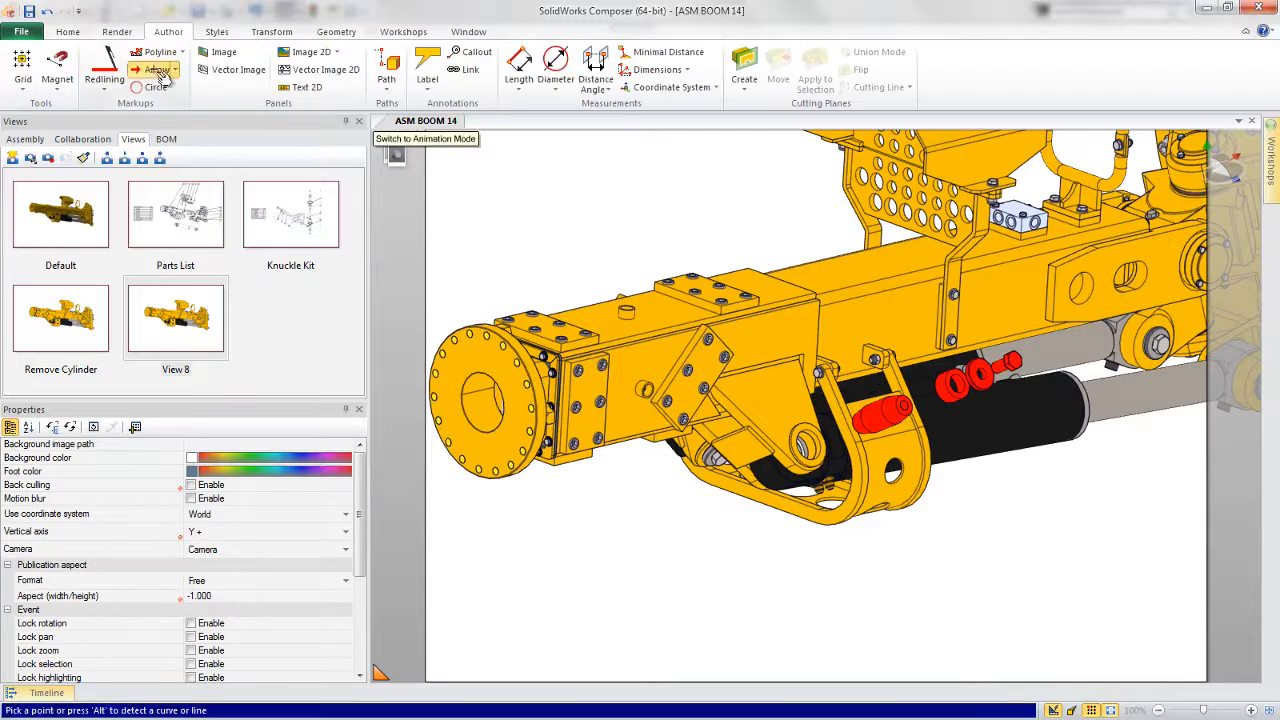
{"action": "key", "text": "alt"}
{"action": "left_click", "coordinate": [1000, 378]}
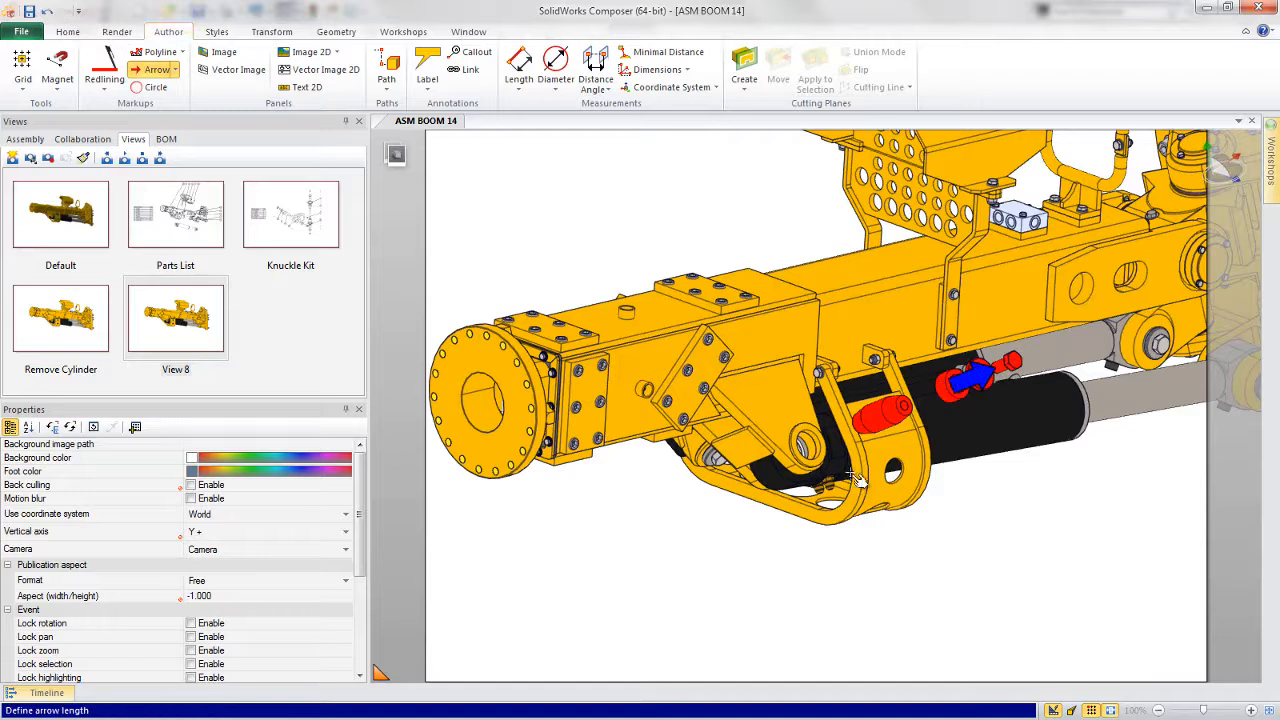
{"action": "left_click", "coordinate": [735, 565]}
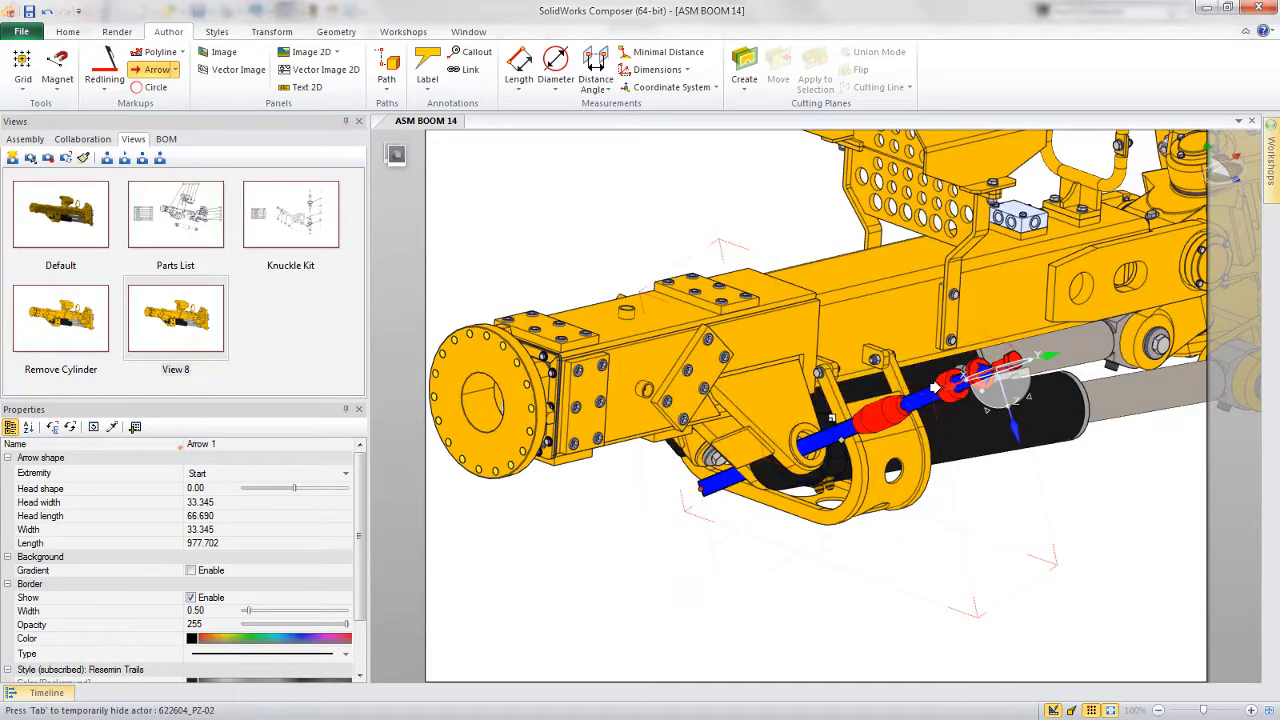
- Slide the arrow outward along the pin axis so its head extends past the hex screw
{"action": "left_click_drag", "start_coordinate": [985, 375], "coordinate": [1044, 350]}
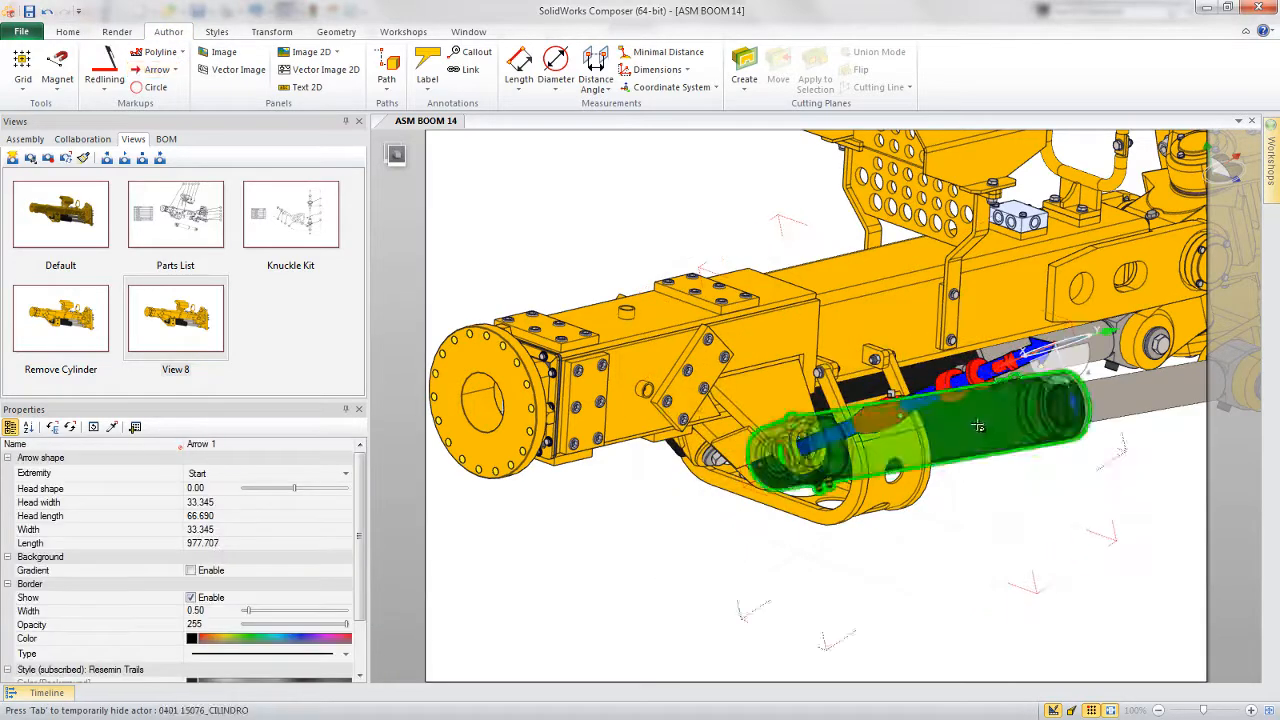
{"action": "key", "text": "Escape"}
{"action": "left_click", "coordinate": [915, 400]}
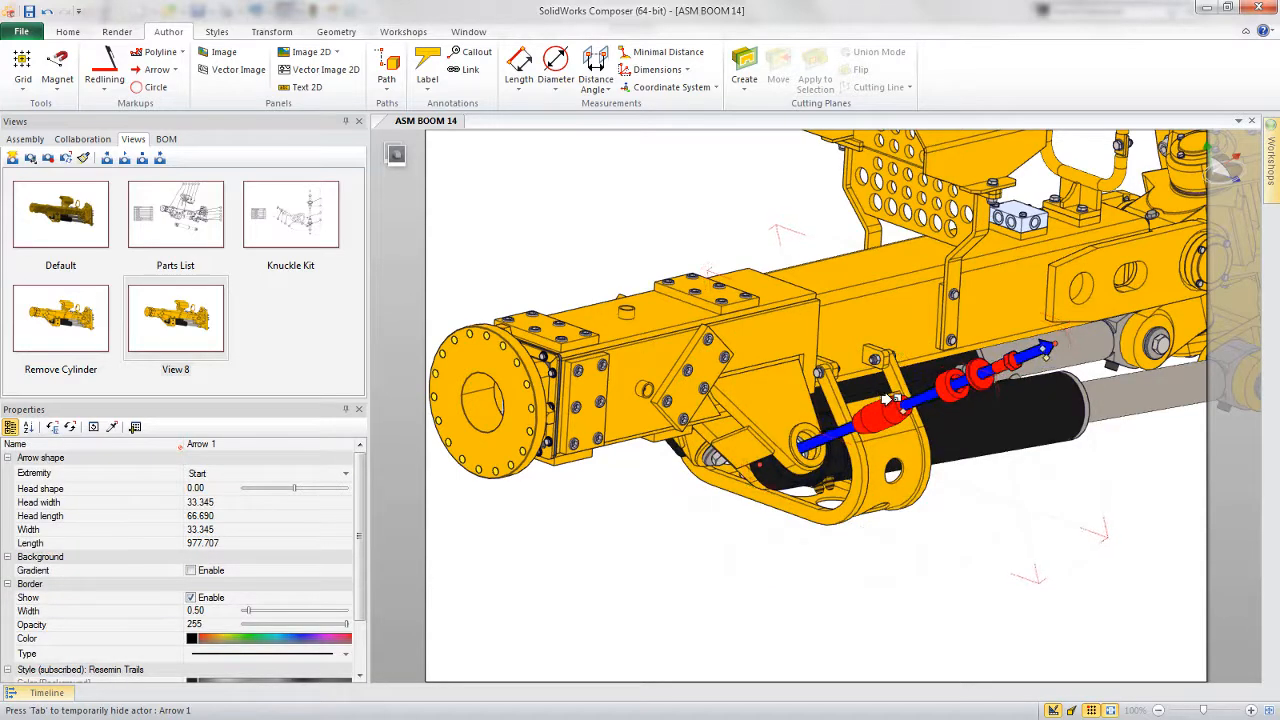
{"action": "key", "text": "Escape"}
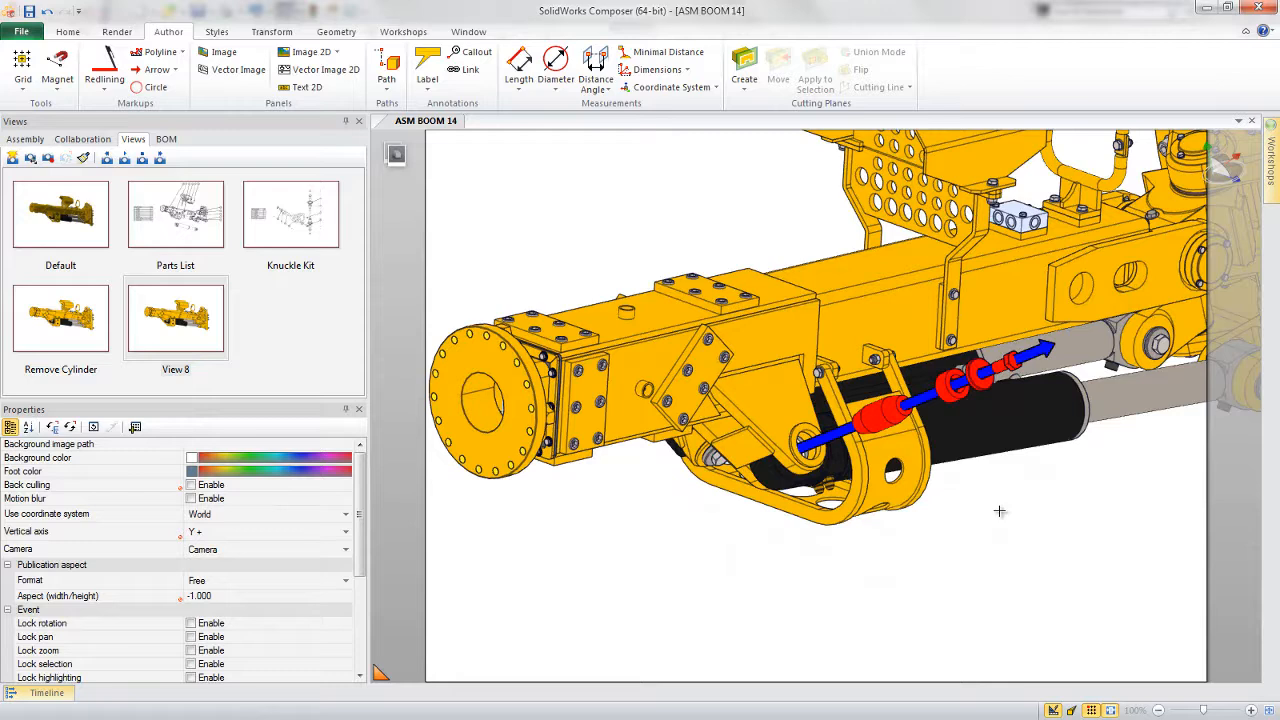
- Add a label to the red expander pin below the boom and set its text to "Remove expander pin hardware"
{"action": "right_click", "coordinate": [999, 511]}
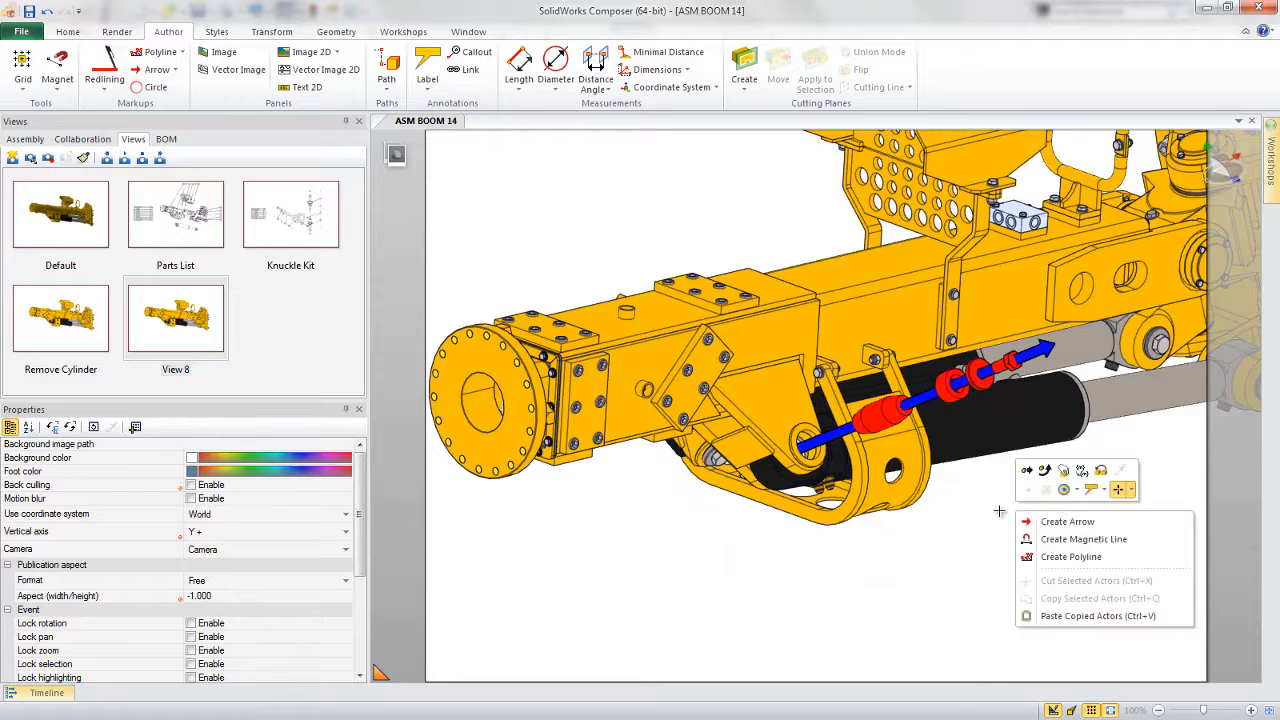
{"action": "left_click", "coordinate": [1090, 491]}
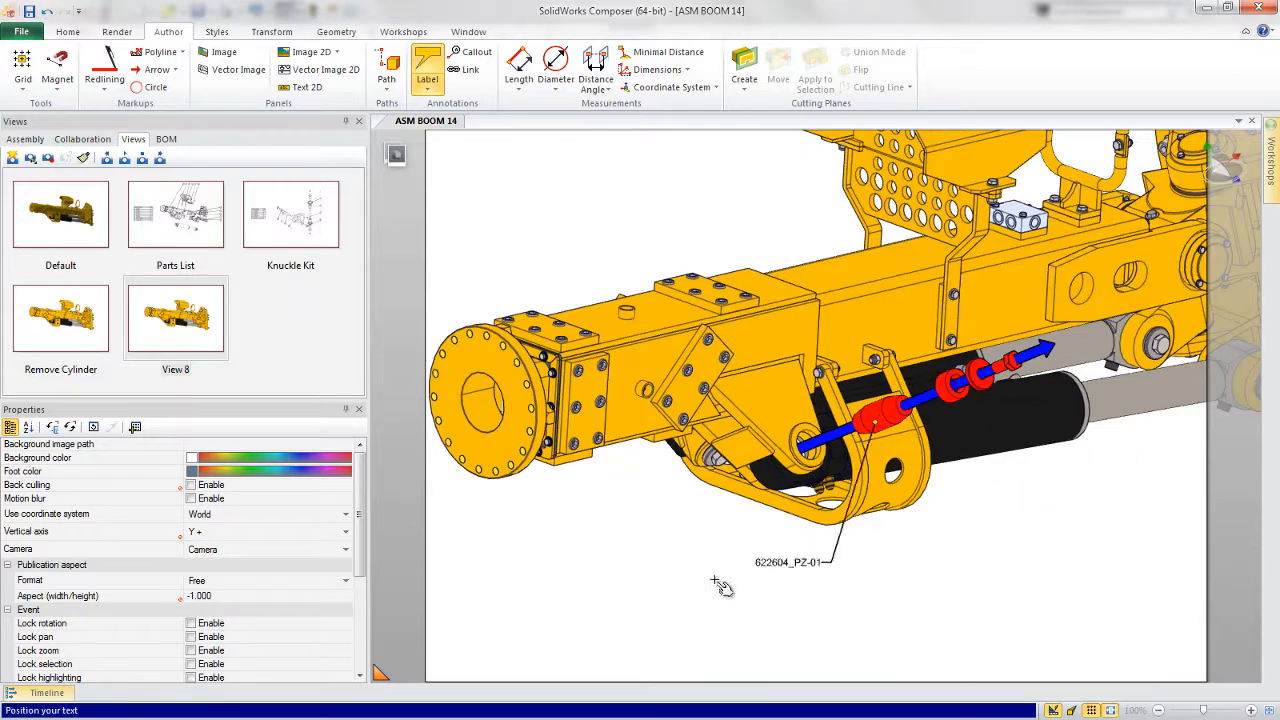
{"action": "left_click", "coordinate": [565, 598]}
{"action": "left_click", "coordinate": [636, 578]}
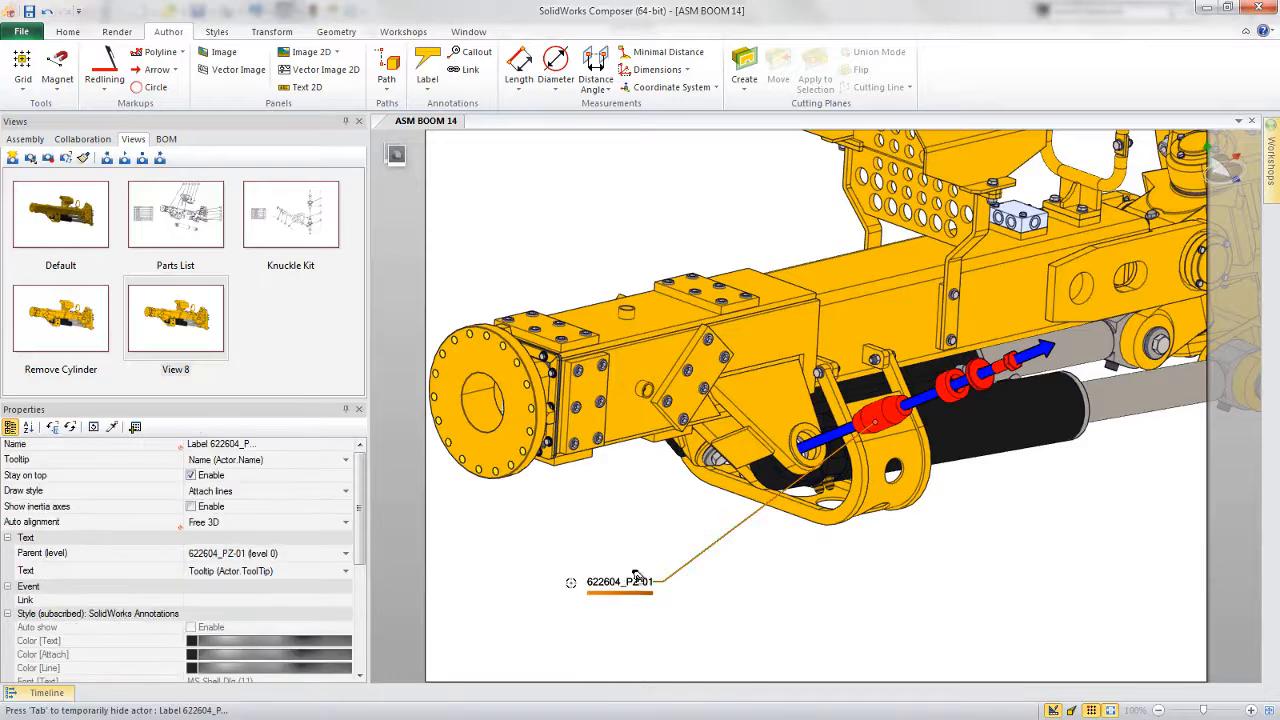
{"action": "double_click", "coordinate": [636, 577]}
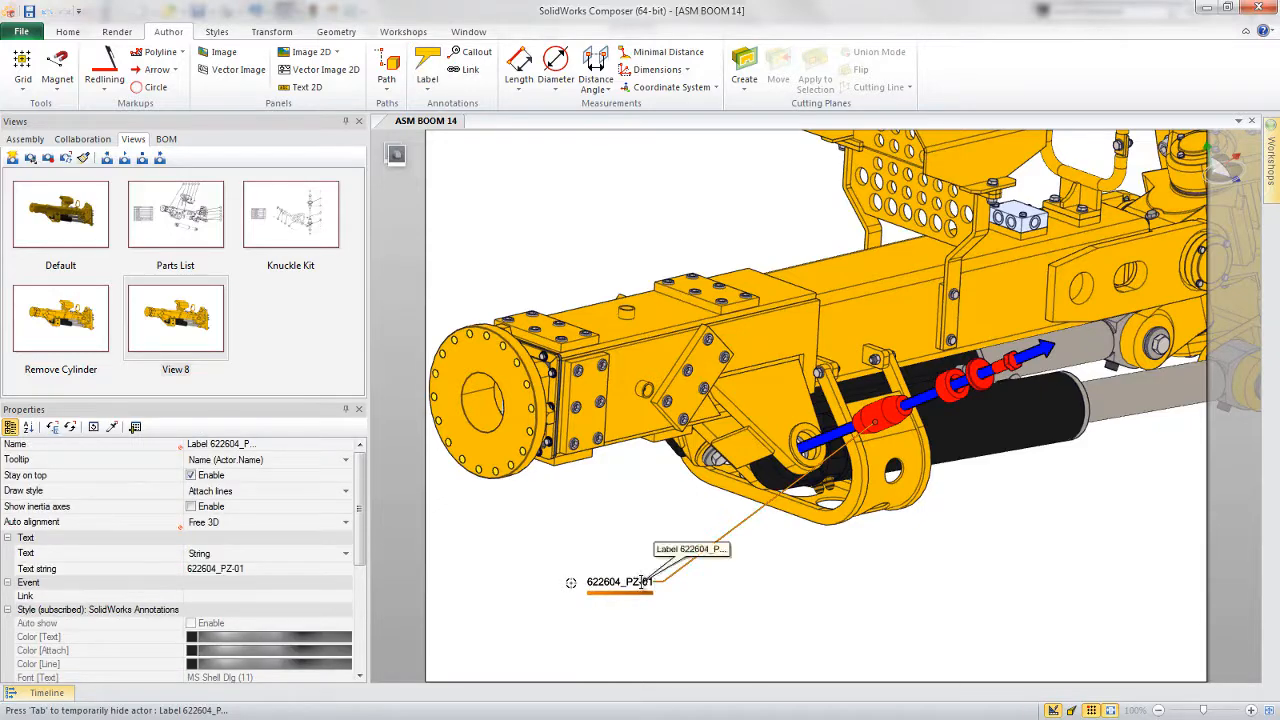
{"action": "type", "text": "Remove expander pin hardware"}
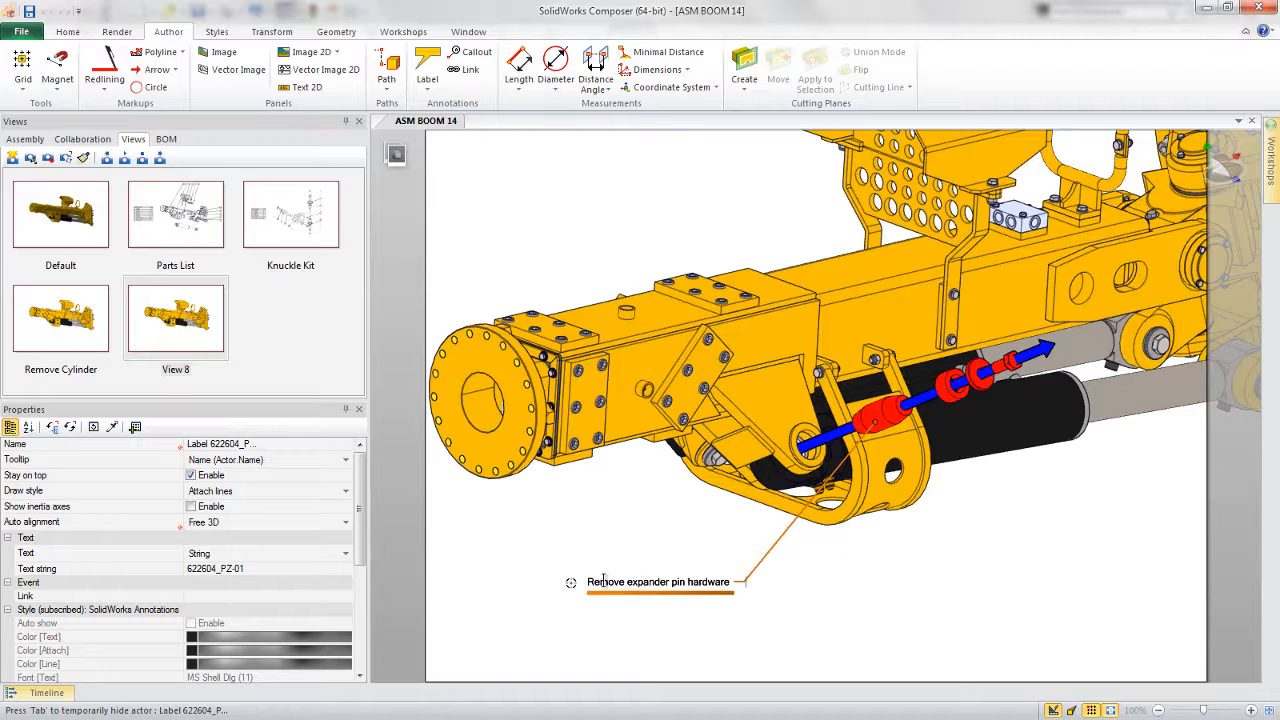
{"action": "left_click", "coordinate": [606, 554]}
- Attach the label's leader lines to all the red hardware parts and position its text below the boom assembly
{"action": "left_click_drag", "start_coordinate": [620, 572], "coordinate": [594, 570]}
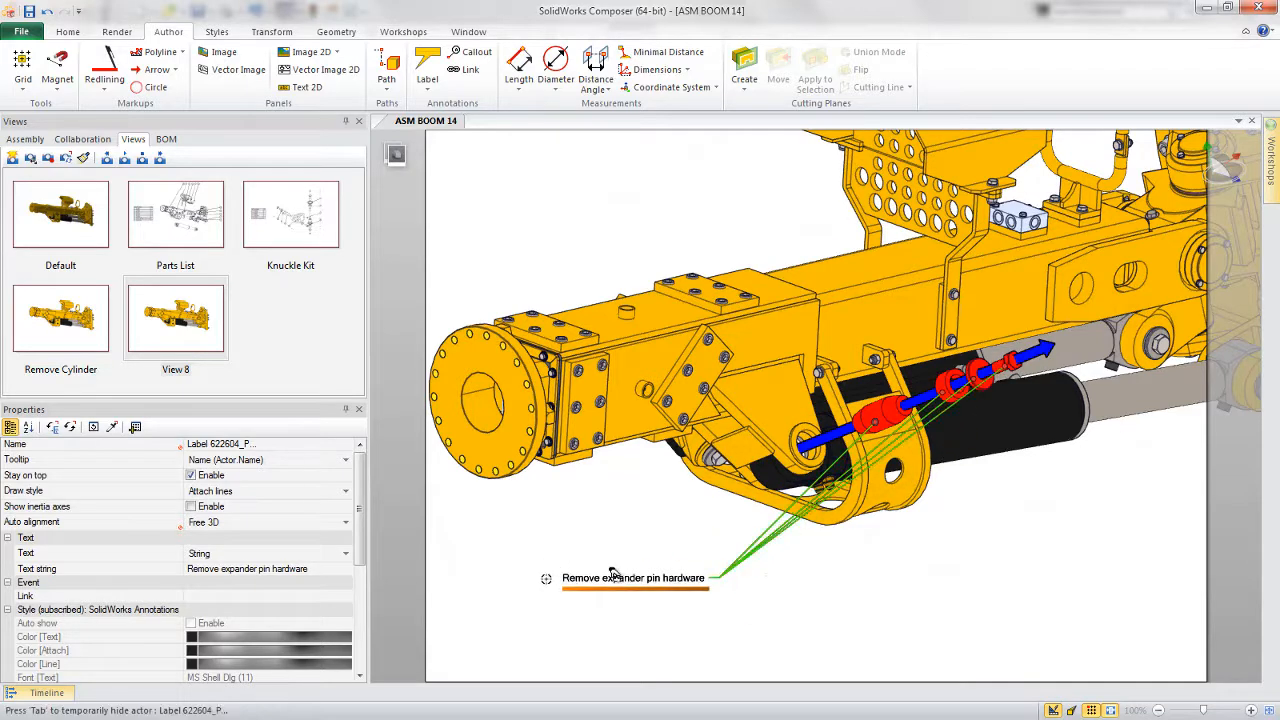
{"action": "left_click_drag", "start_coordinate": [623, 573], "coordinate": [695, 612]}
{"action": "middle_click_drag", "start_coordinate": [631, 556], "coordinate": [640, 430]}
{"action": "left_click_drag", "start_coordinate": [908, 534], "coordinate": [710, 605]}
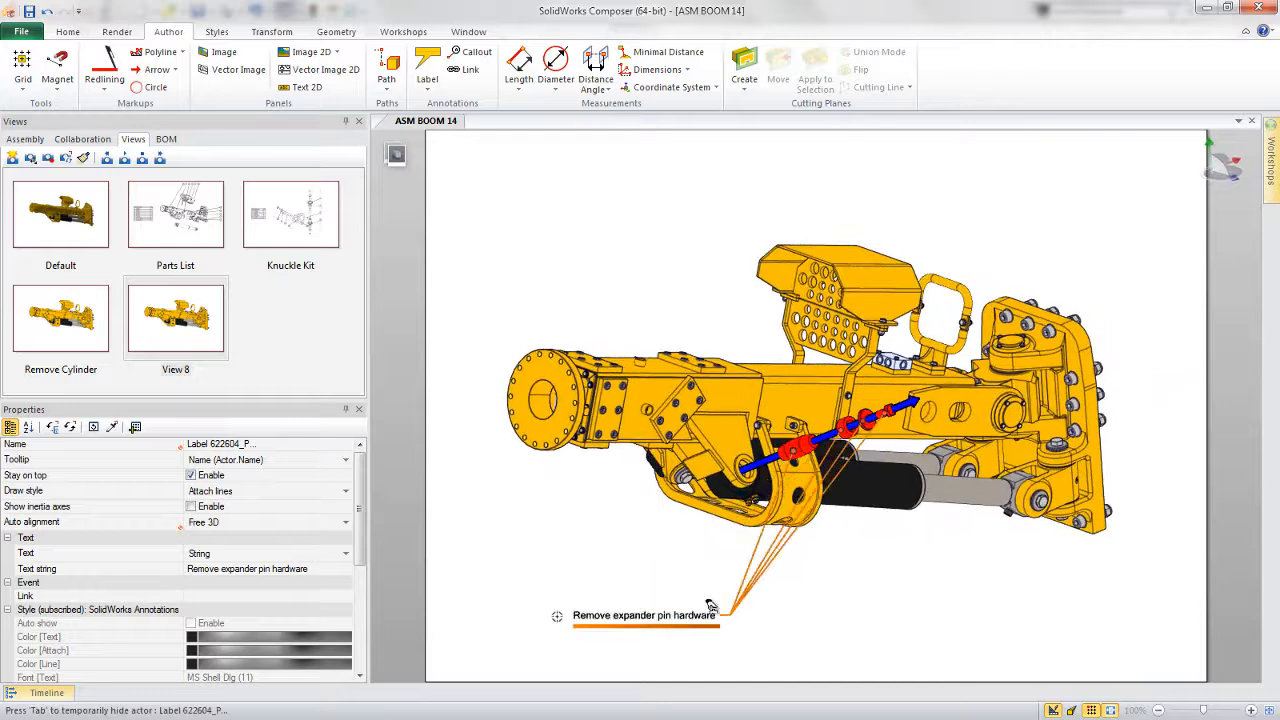
- Update View 8 with the annotated pin removal scene and create another view from it
{"action": "left_click", "coordinate": [856, 596]}
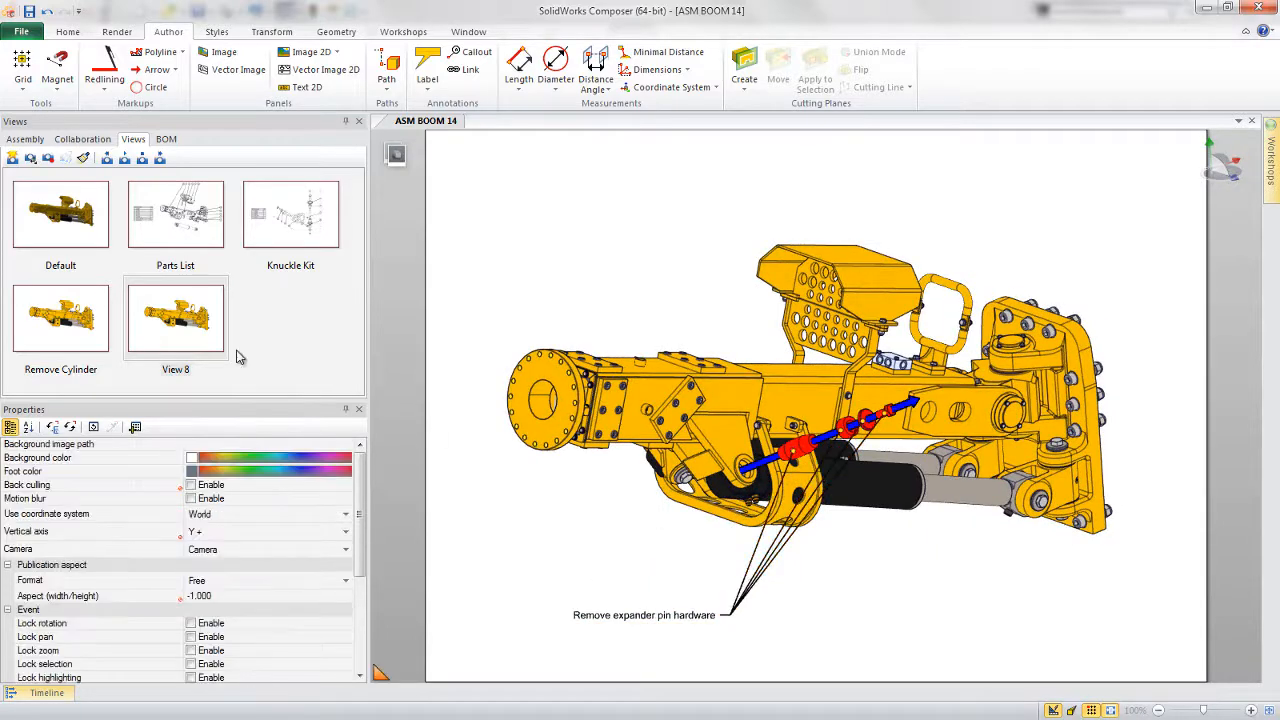
{"action": "left_click", "coordinate": [12, 158]}
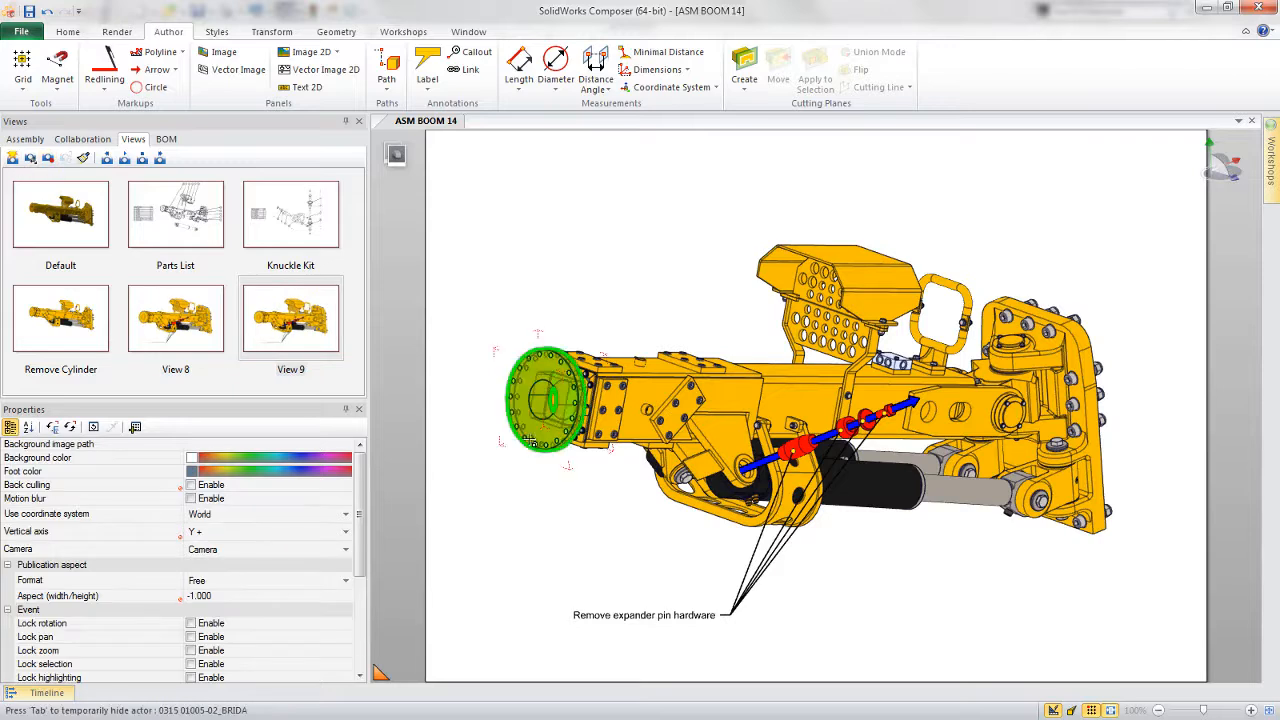
- Clear the red expander pin hardware, the blue arrow and the label from the new view's scene
{"action": "right_click_drag", "start_coordinate": [532, 467], "coordinate": [585, 580]}
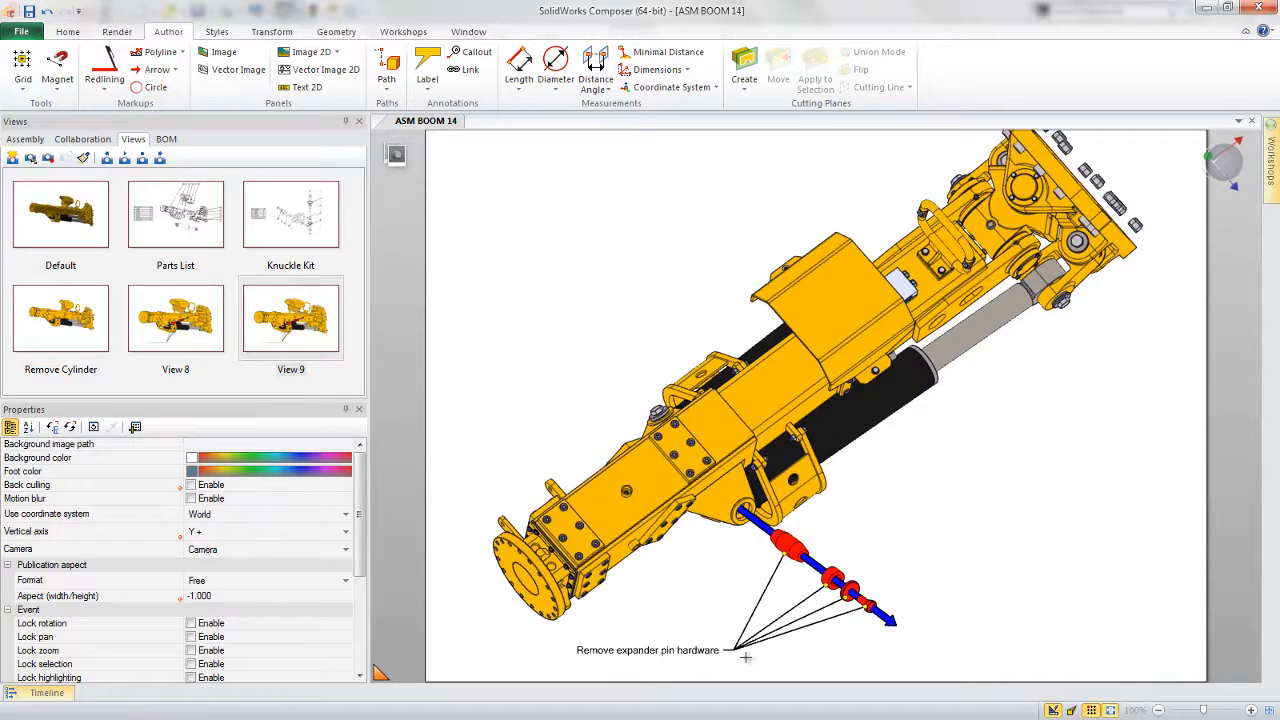
{"action": "left_click", "coordinate": [913, 558]}
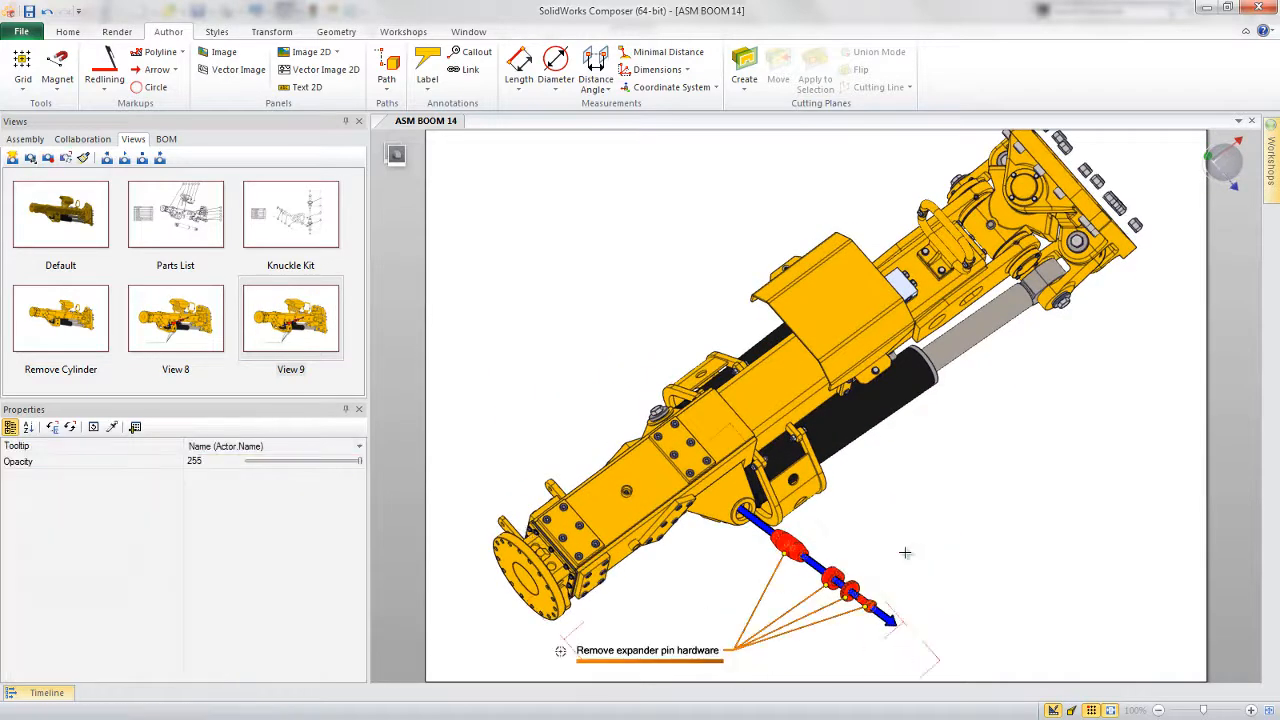
{"action": "left_click_drag", "start_coordinate": [905, 553], "coordinate": [903, 500]}
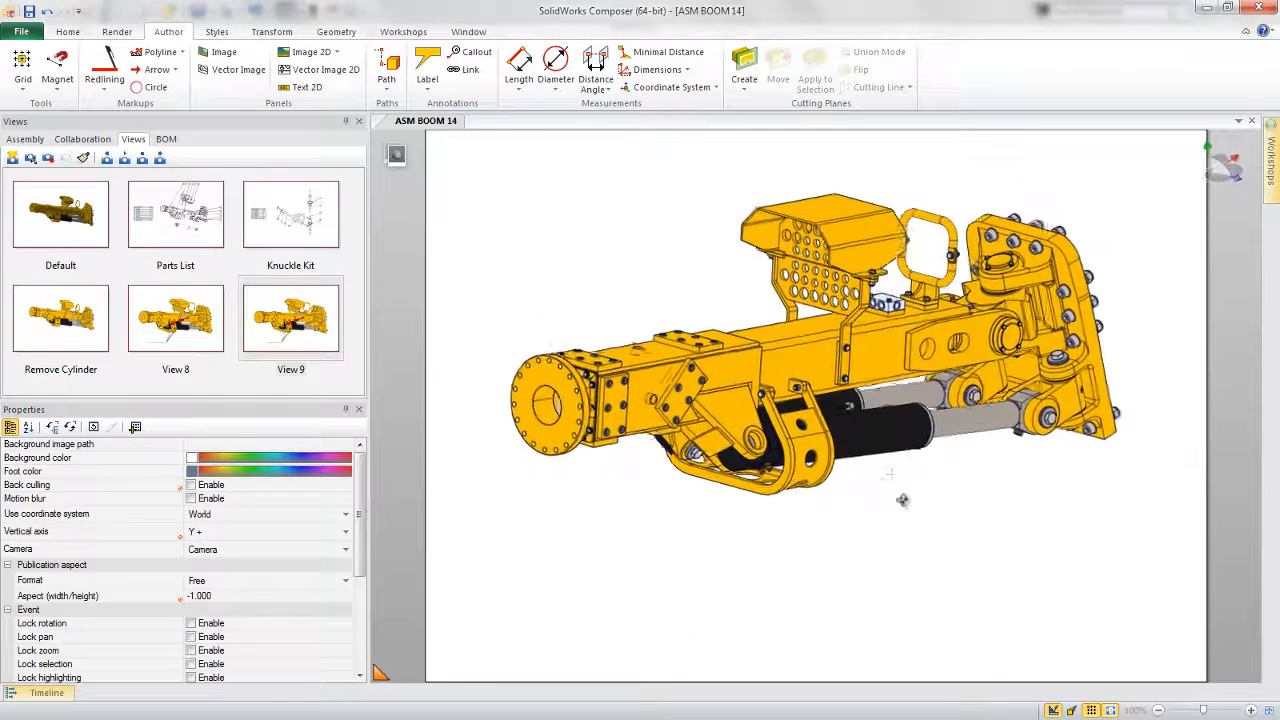
- Translate the black hydraulic cylinder barrel along its rod, clear of the front bracket
{"action": "left_click", "coordinate": [896, 425]}
{"action": "right_click", "coordinate": [896, 425]}
{"action": "left_click", "coordinate": [897, 396]}
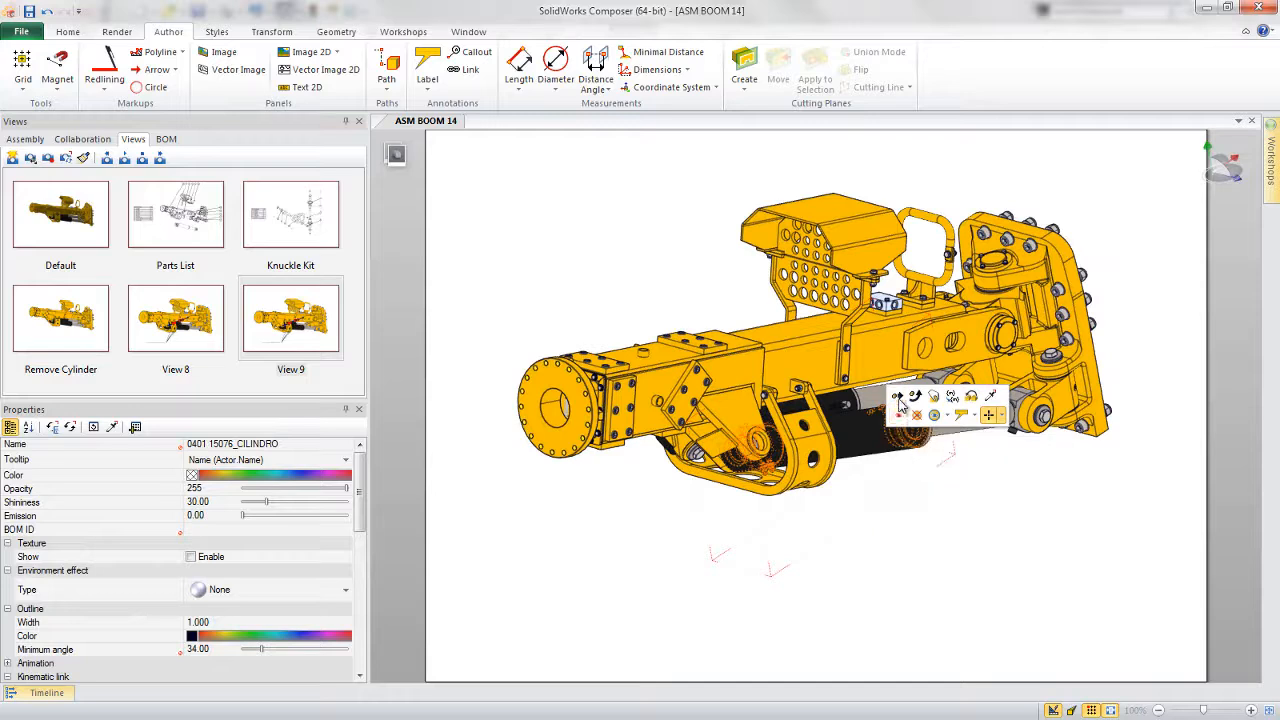
{"action": "left_click_drag", "start_coordinate": [909, 425], "coordinate": [971, 429], "text": "alt"}
{"action": "right_click_drag", "start_coordinate": [971, 429], "coordinate": [891, 432]}
{"action": "left_click_drag", "start_coordinate": [891, 432], "coordinate": [1055, 479], "text": "alt"}
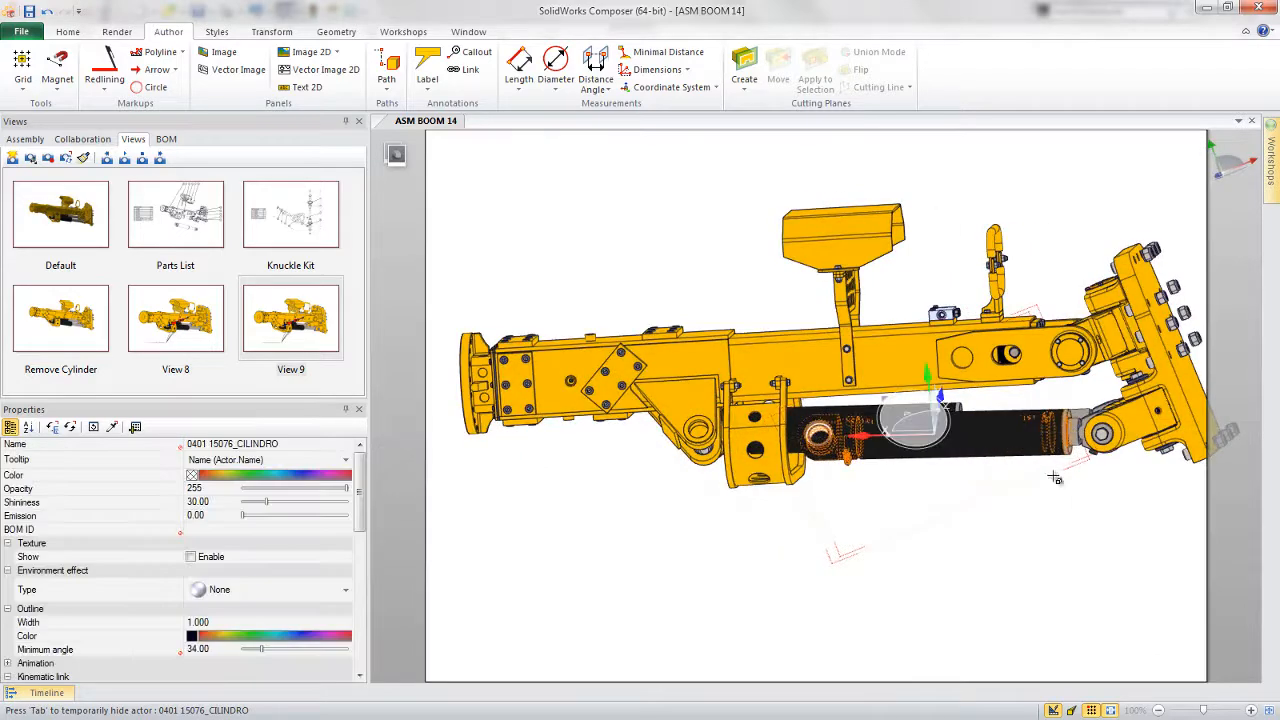
- Add the cylinder rod to the selection and color both cylinder parts red
{"action": "right_click_drag", "start_coordinate": [1041, 537], "coordinate": [1056, 584]}
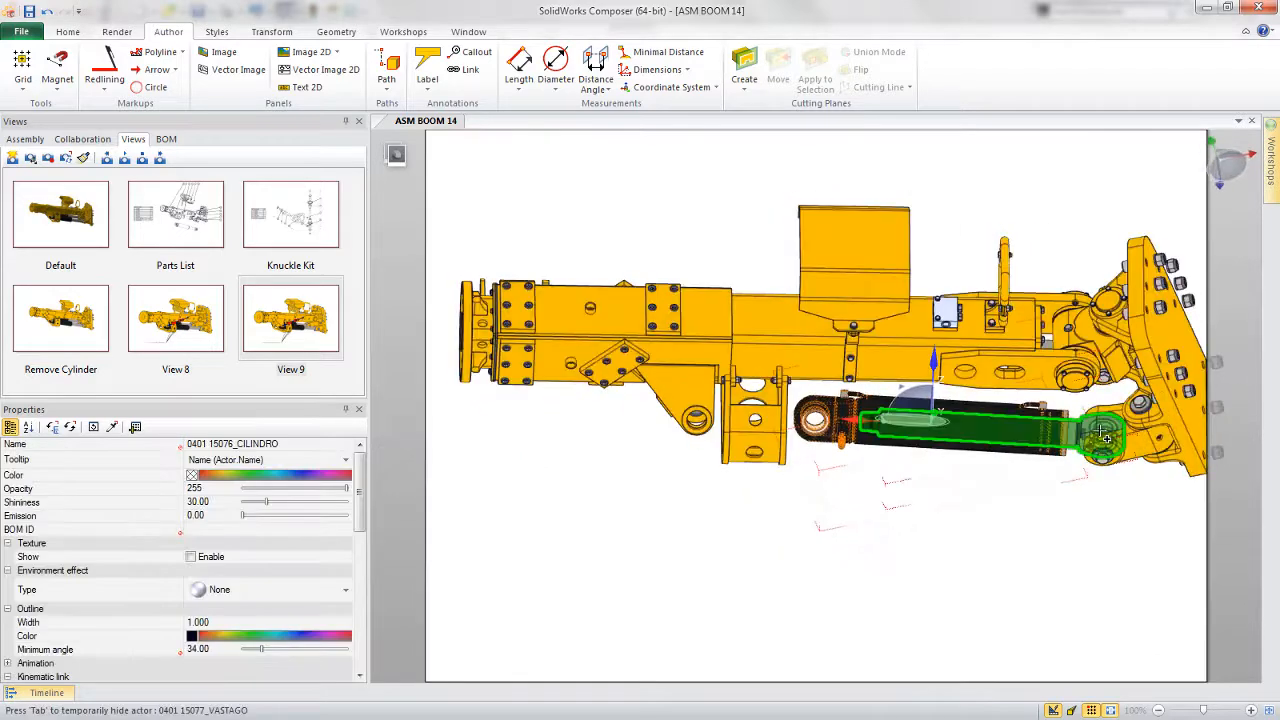
{"action": "left_click", "coordinate": [1100, 434], "text": "ctrl"}
{"action": "left_click", "coordinate": [197, 467]}
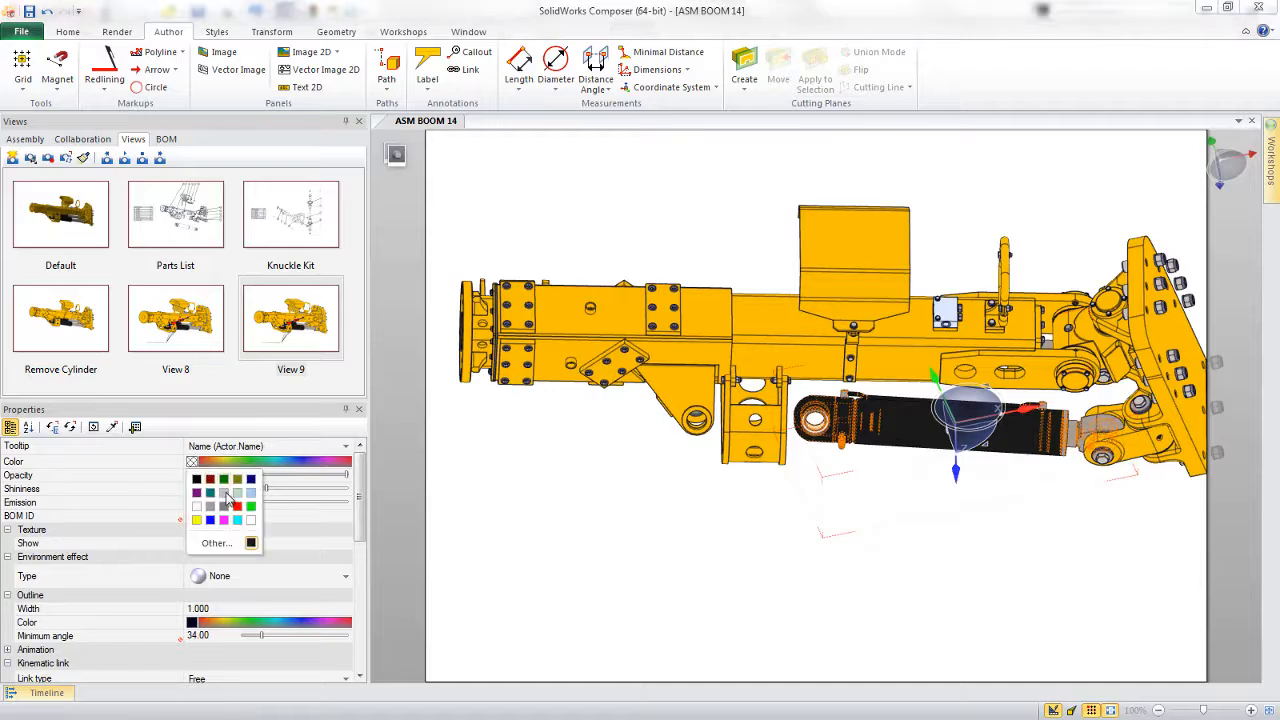
{"action": "left_click", "coordinate": [248, 512]}
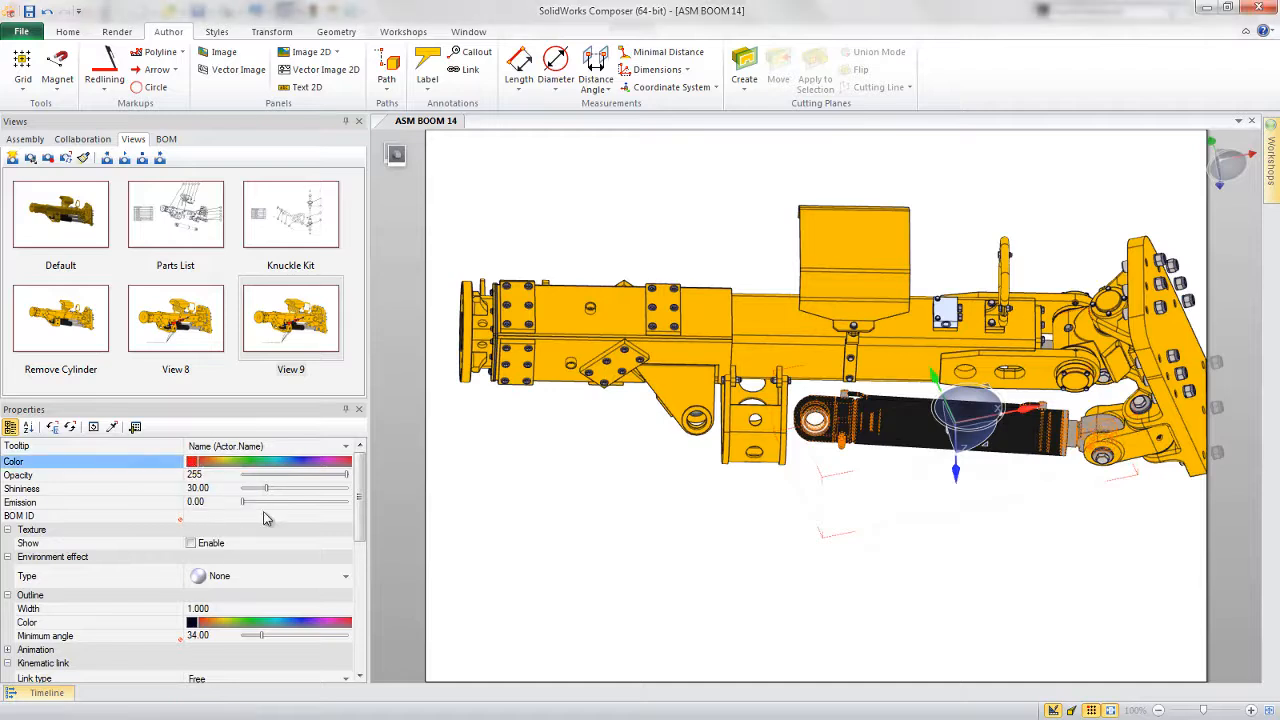
- Create a straight arrow along the red cylinder's axis and move it back so it points at the cylinder eye
{"action": "left_click", "coordinate": [705, 538]}
{"action": "right_click", "coordinate": [688, 504]}
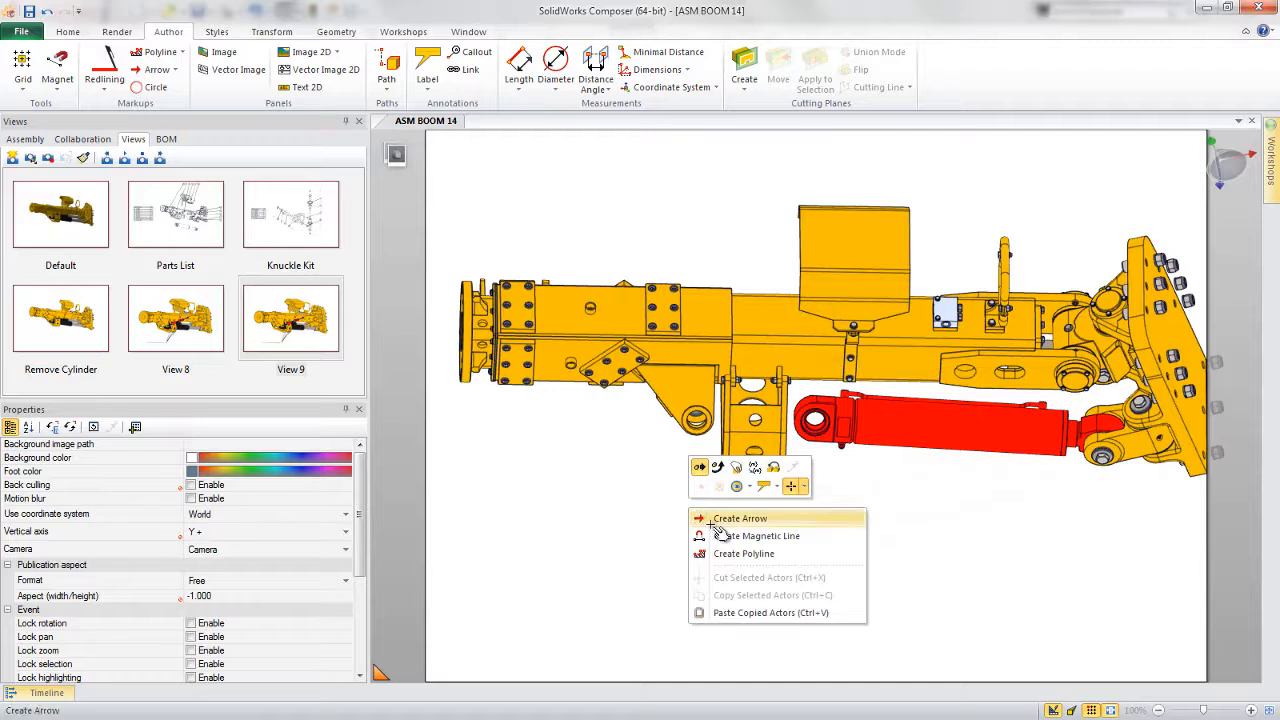
{"action": "left_click", "coordinate": [735, 518]}
{"action": "left_click", "coordinate": [835, 418], "text": "alt"}
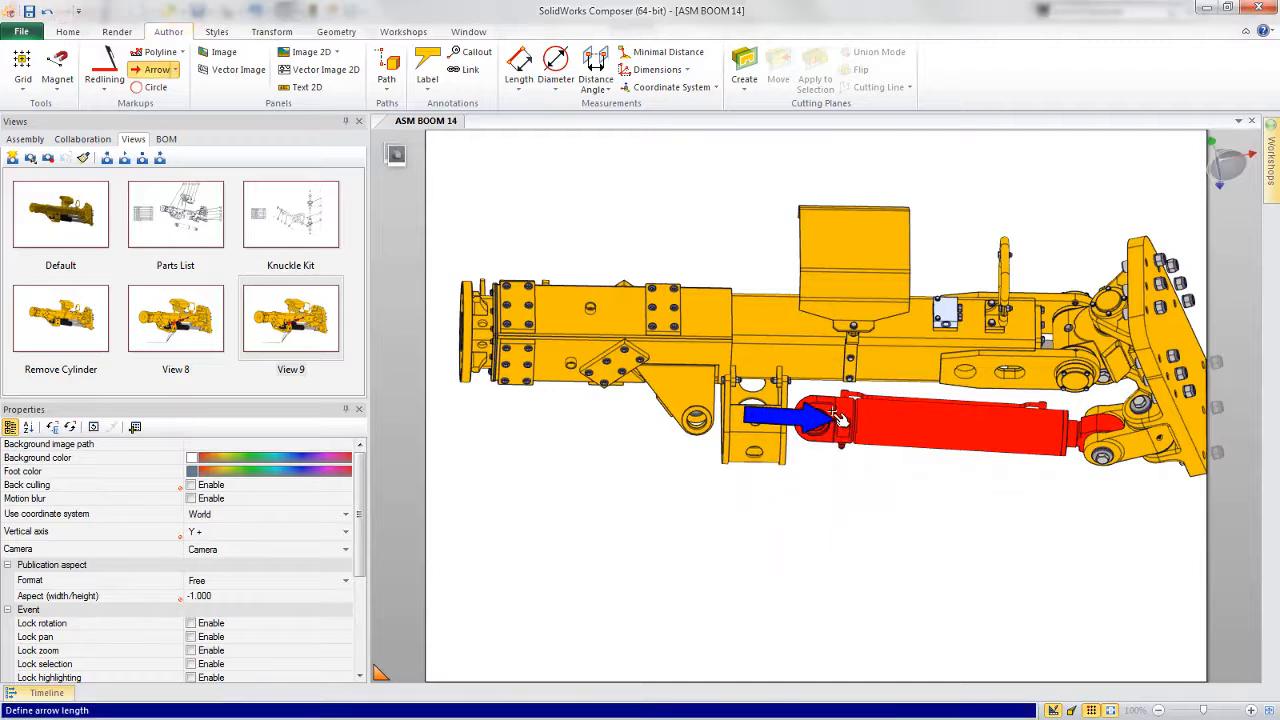
{"action": "left_click", "coordinate": [610, 465]}
{"action": "key", "text": "Escape"}
{"action": "left_click_drag", "start_coordinate": [750, 418], "coordinate": [686, 415]}
{"action": "left_click", "coordinate": [777, 548]}
{"action": "right_click_drag", "start_coordinate": [871, 566], "coordinate": [828, 551]}
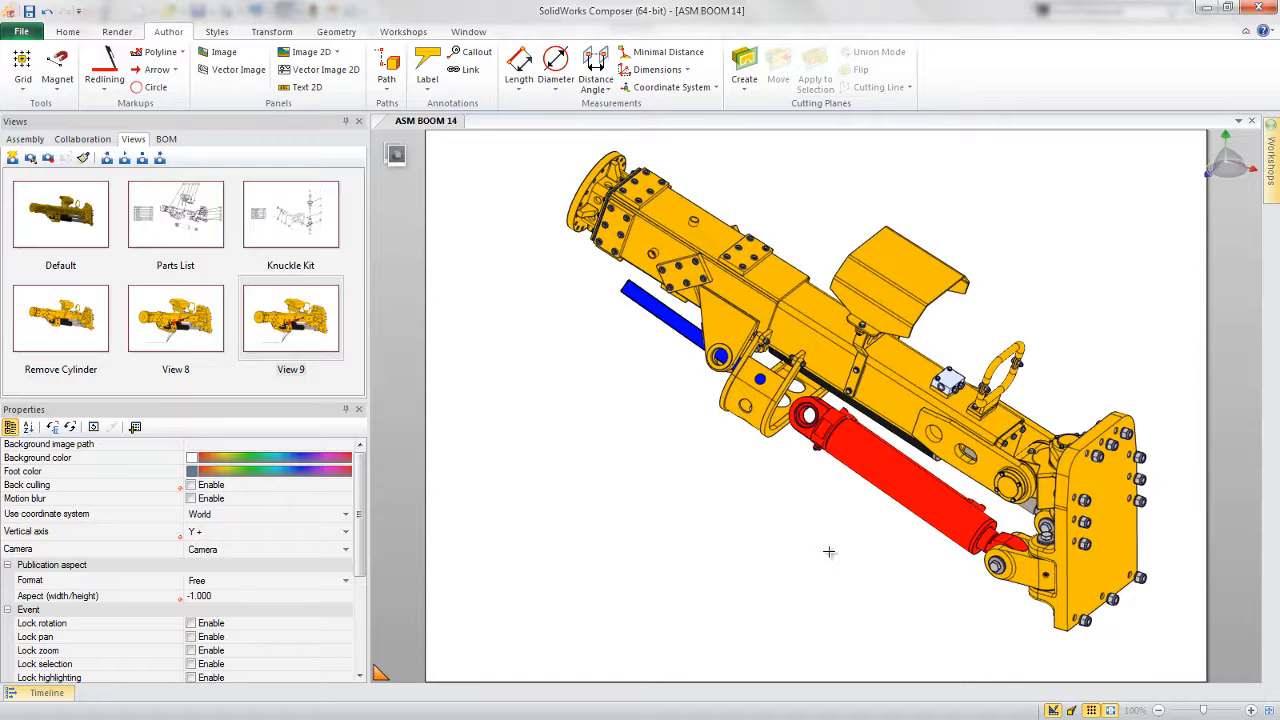
- Ghost the cylinder guard that covers the tip of the blue arrow
{"action": "left_click", "coordinate": [757, 410]}
{"action": "right_click", "coordinate": [757, 410]}
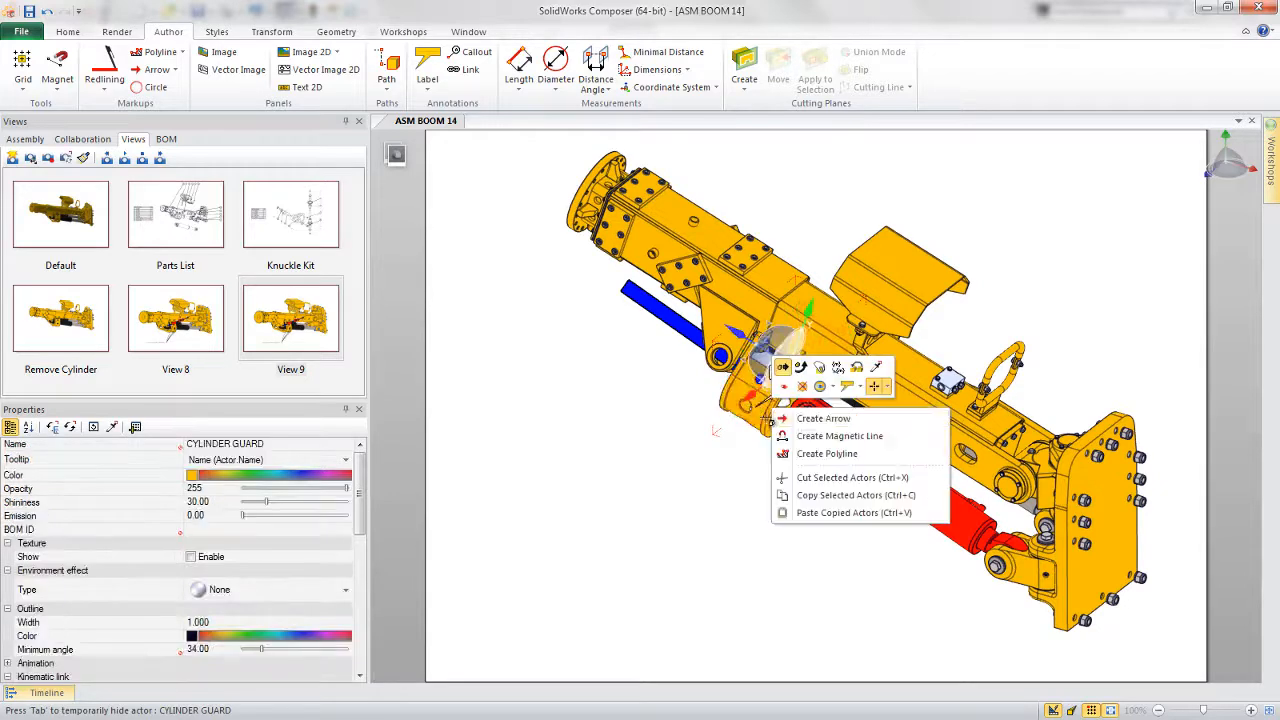
{"action": "left_click", "coordinate": [820, 386]}
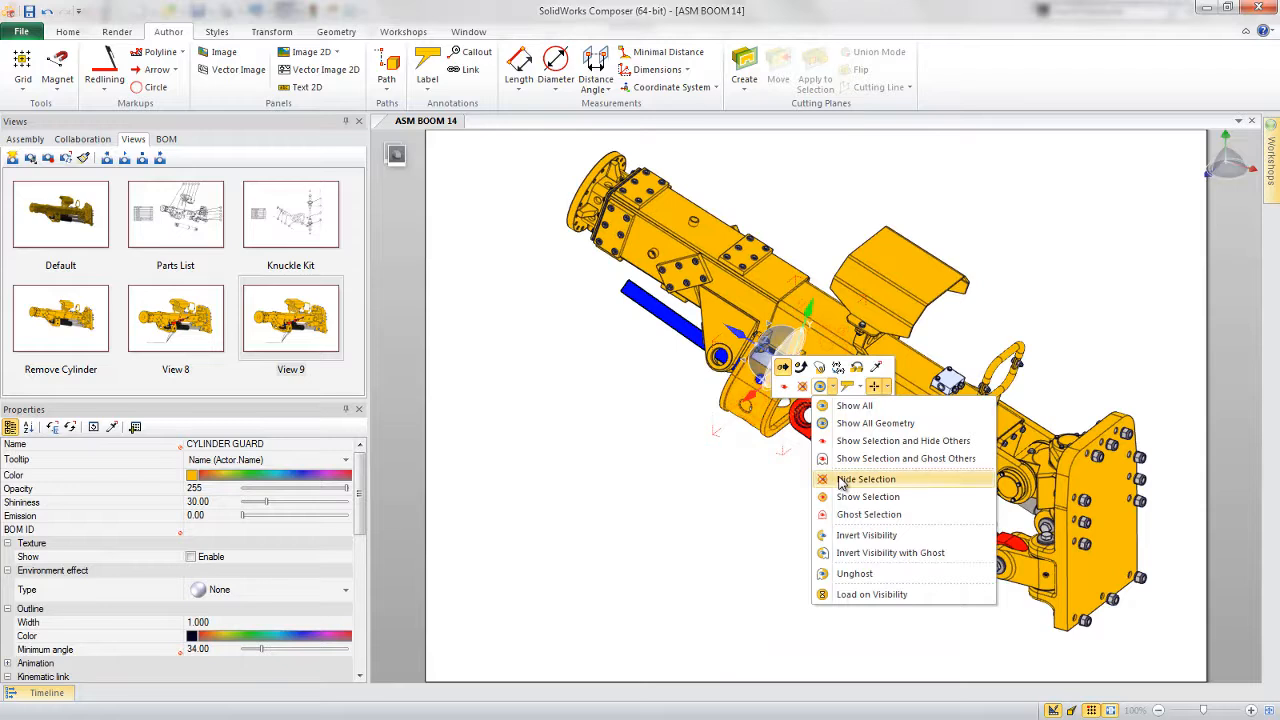
{"action": "left_click", "coordinate": [862, 514]}
- Update View 9 with the cylinder withdrawal scene and create another view from it
{"action": "left_click", "coordinate": [729, 521]}
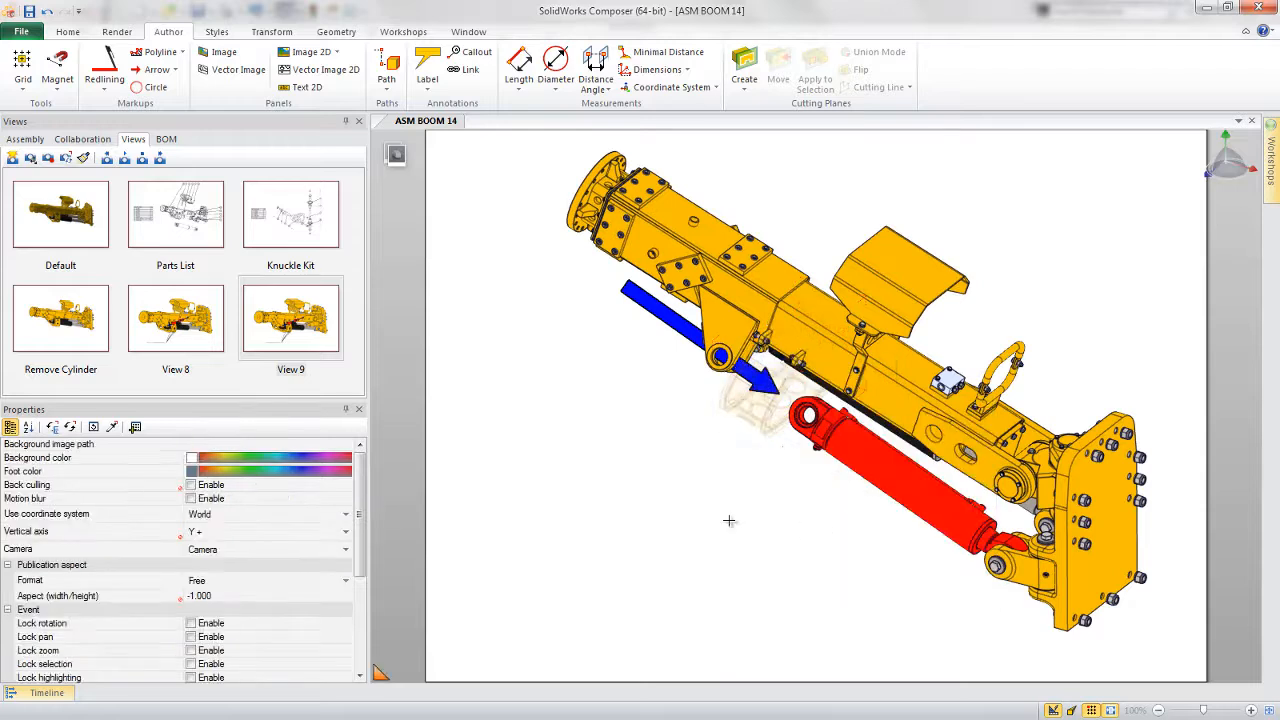
{"action": "left_click", "coordinate": [247, 332]}
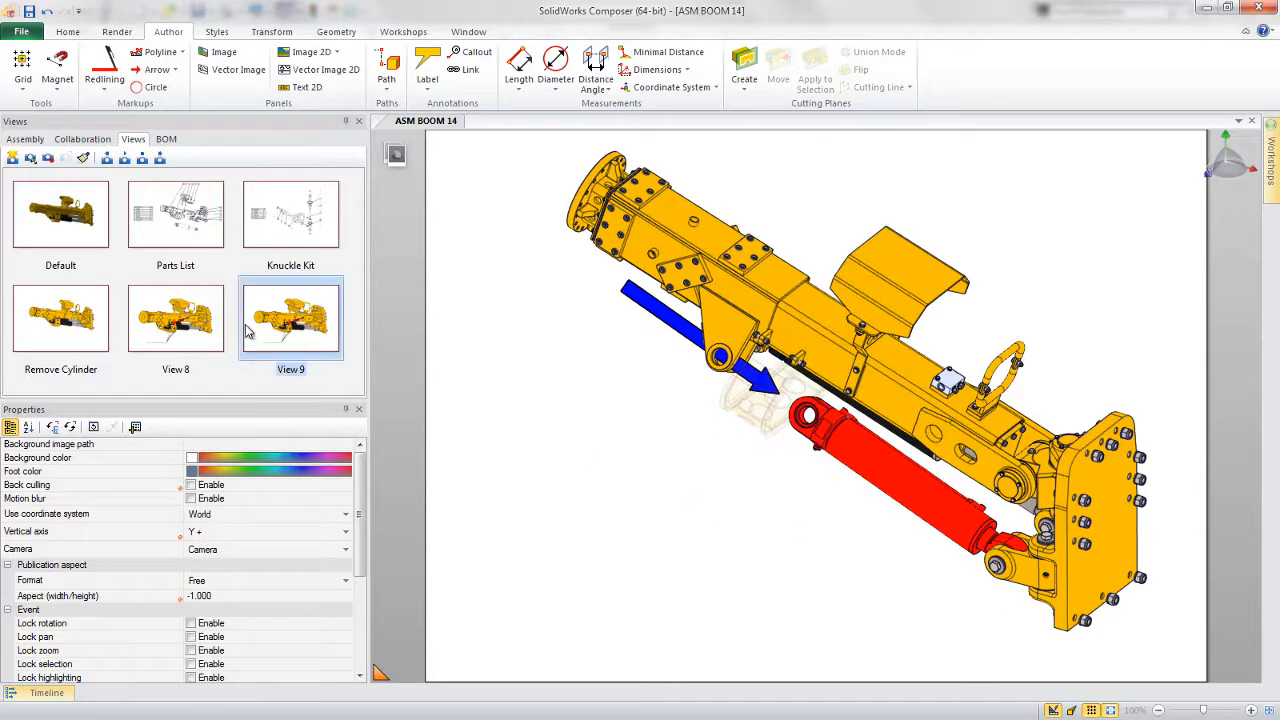
{"action": "left_click", "coordinate": [12, 158]}
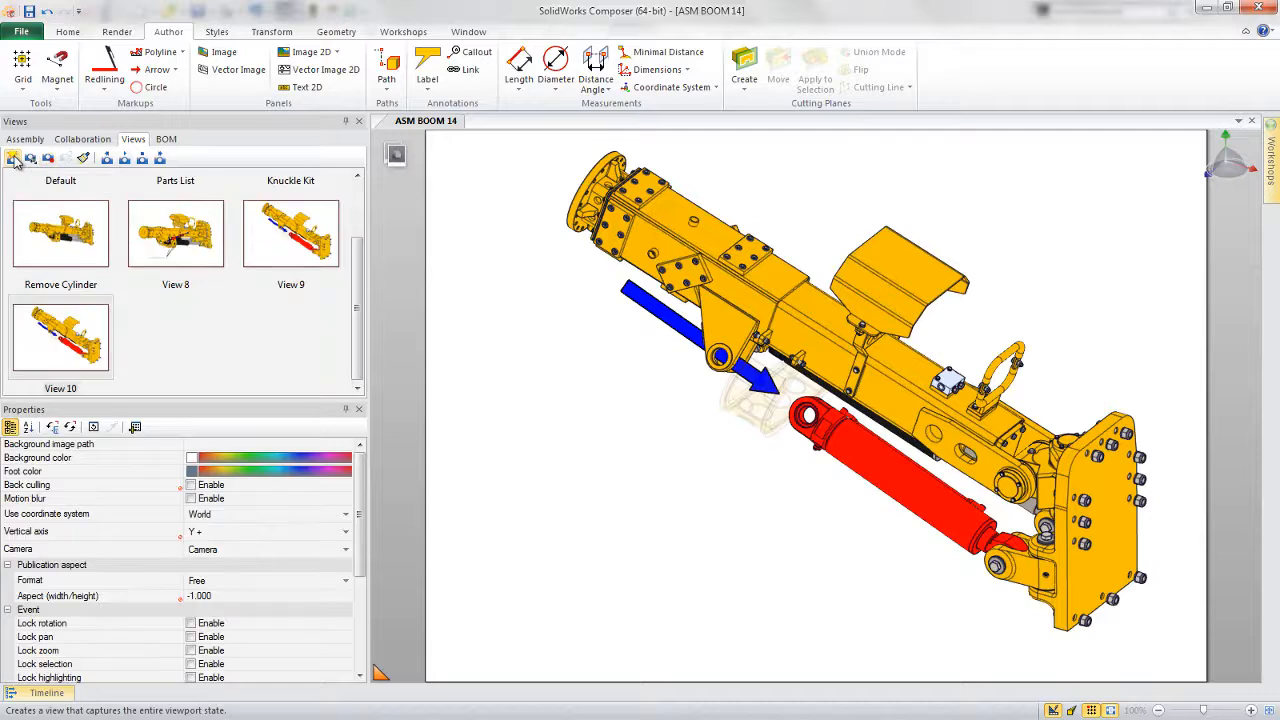
- Unghost the cylinder guard and delete the straight blue arrow from the new view's scene
{"action": "right_click", "coordinate": [563, 367]}
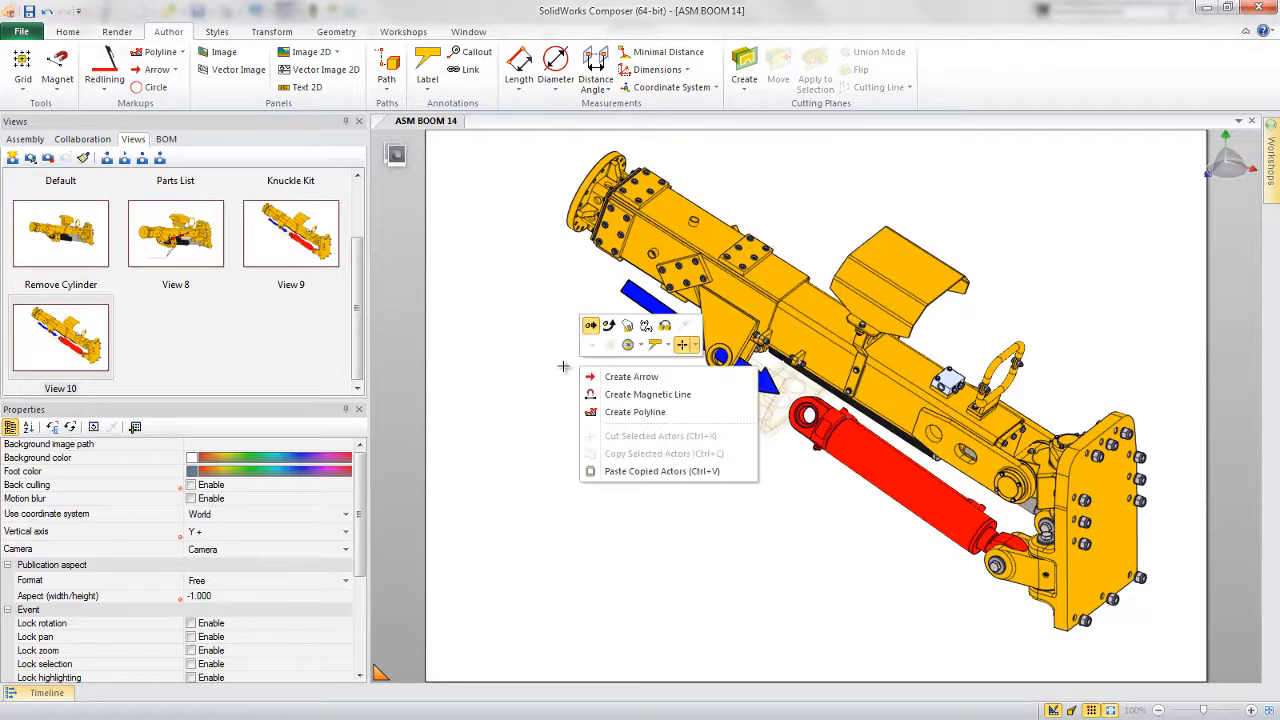
{"action": "left_click", "coordinate": [639, 346]}
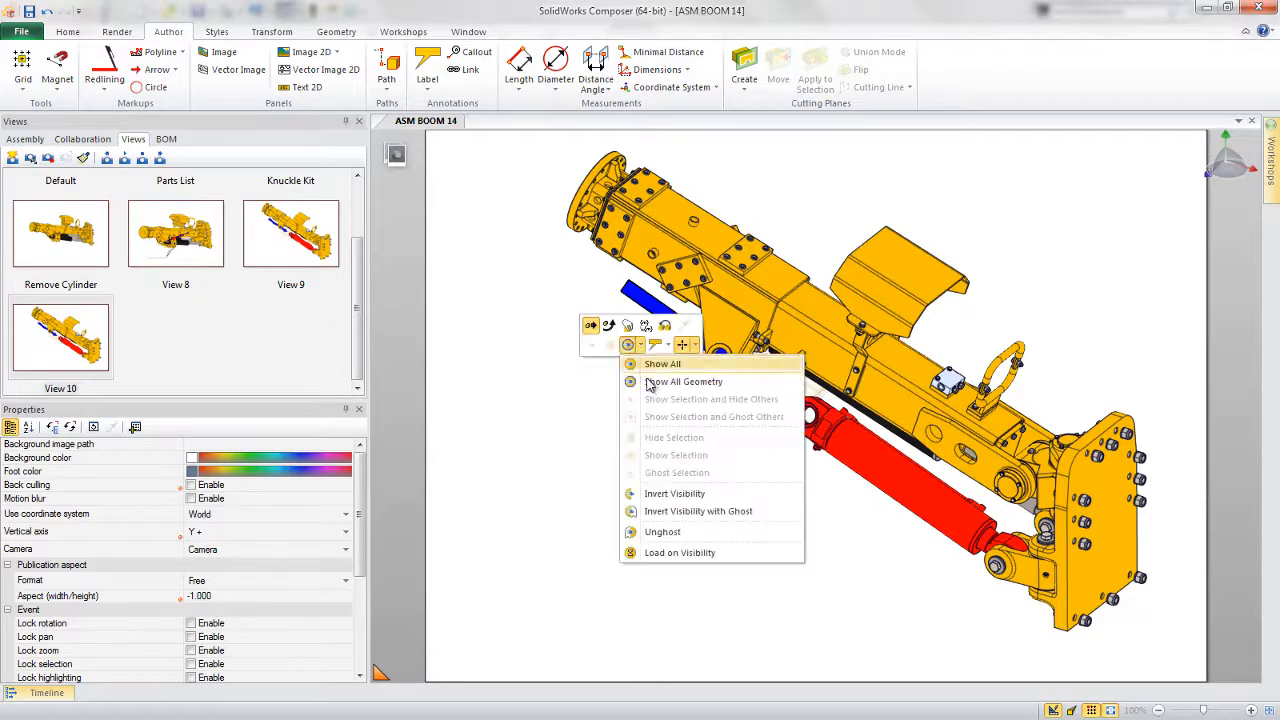
{"action": "left_click", "coordinate": [668, 533]}
{"action": "left_click", "coordinate": [768, 352]}
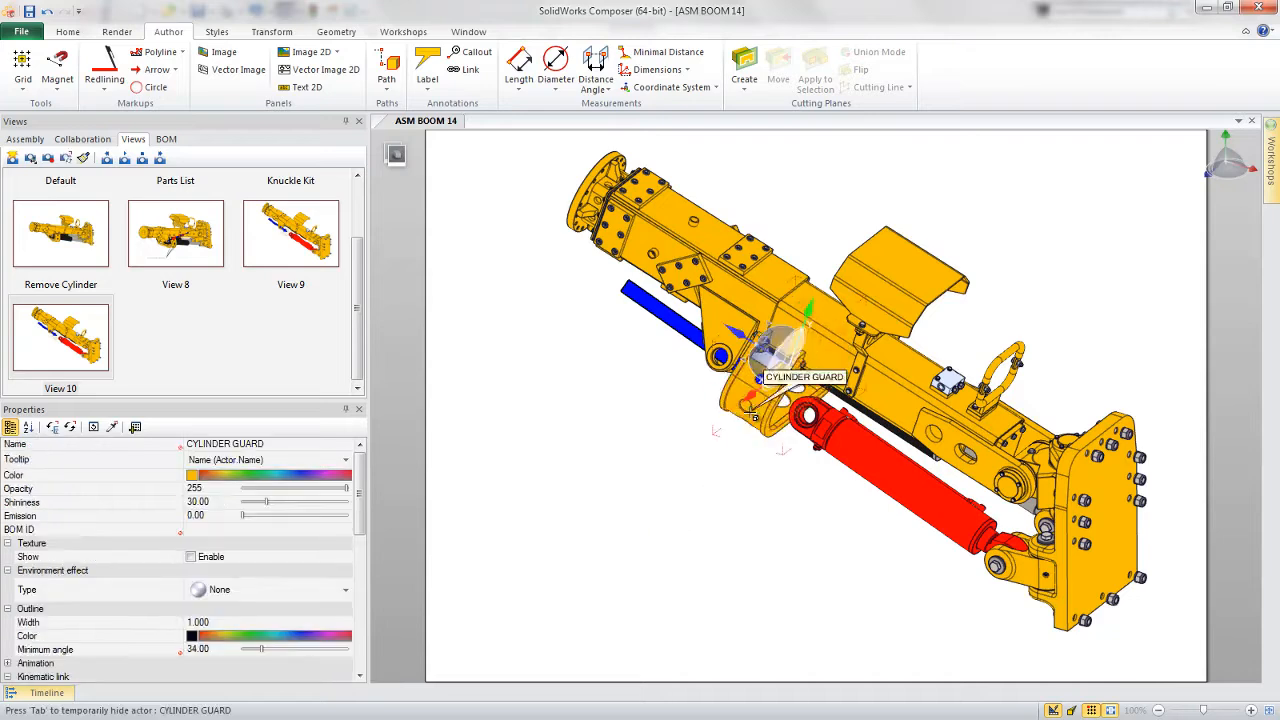
{"action": "left_click", "coordinate": [120, 490]}
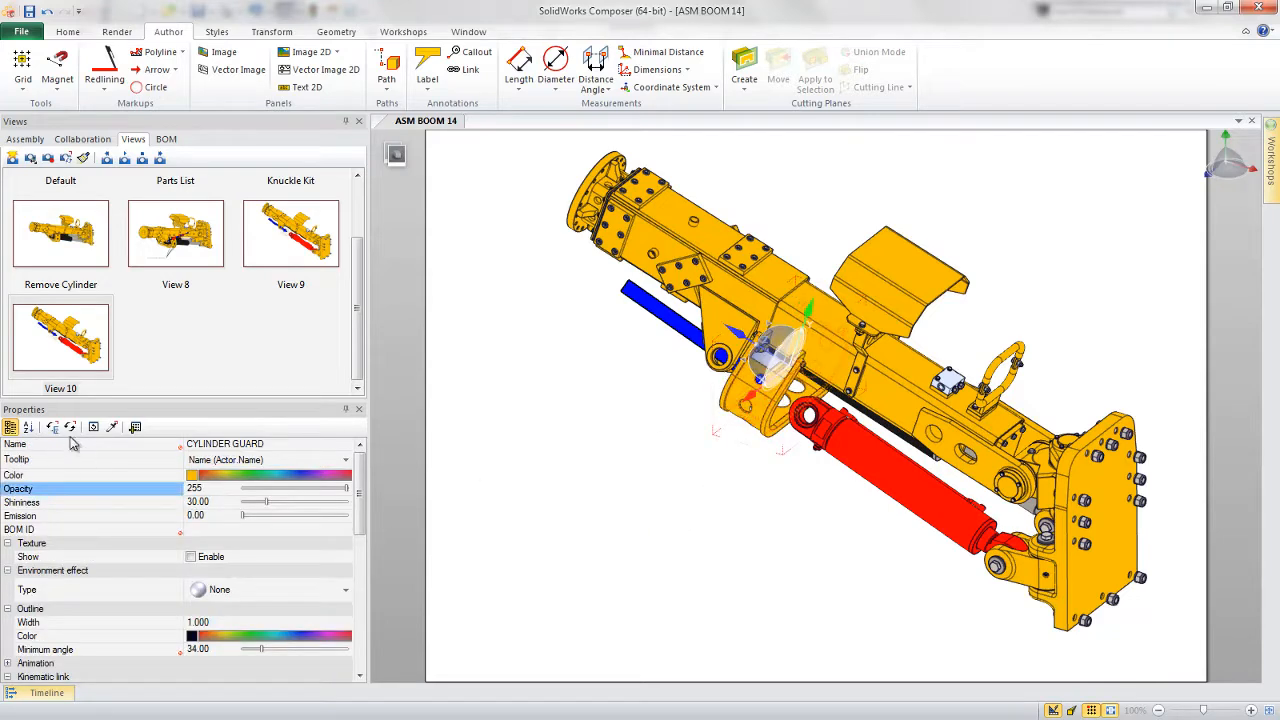
{"action": "left_click", "coordinate": [645, 302]}
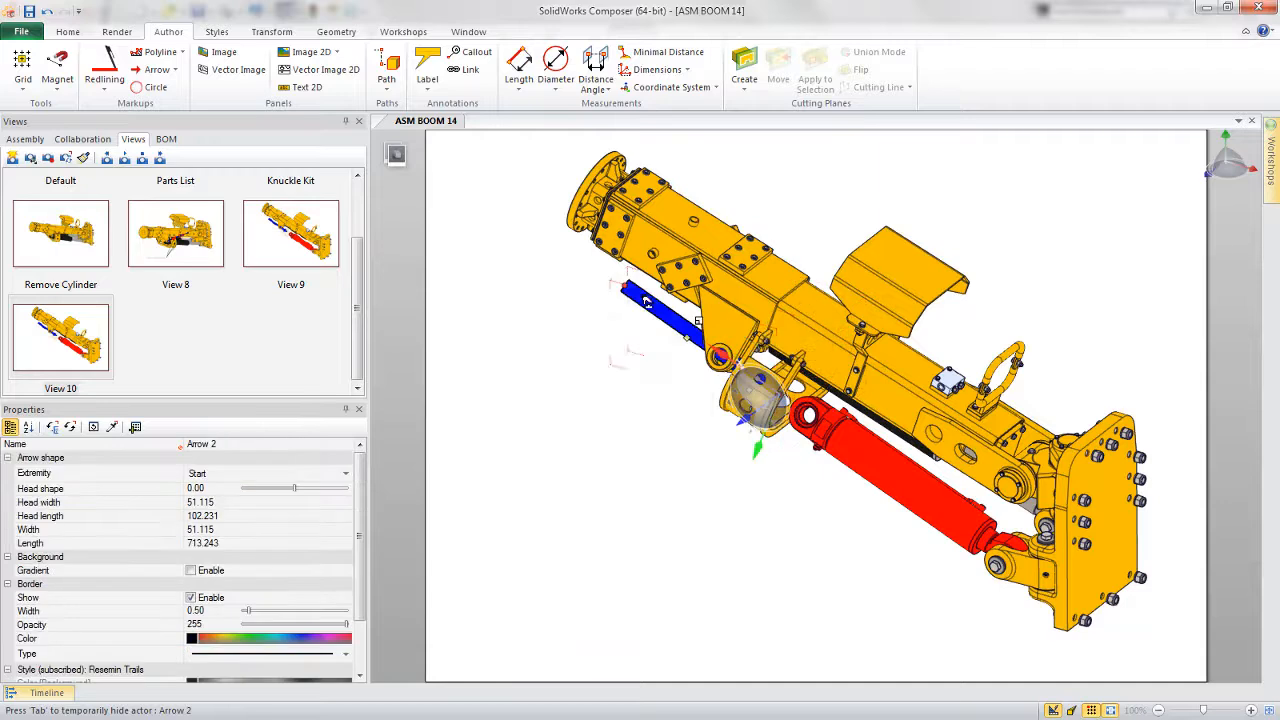
{"action": "left_click", "coordinate": [612, 423]}
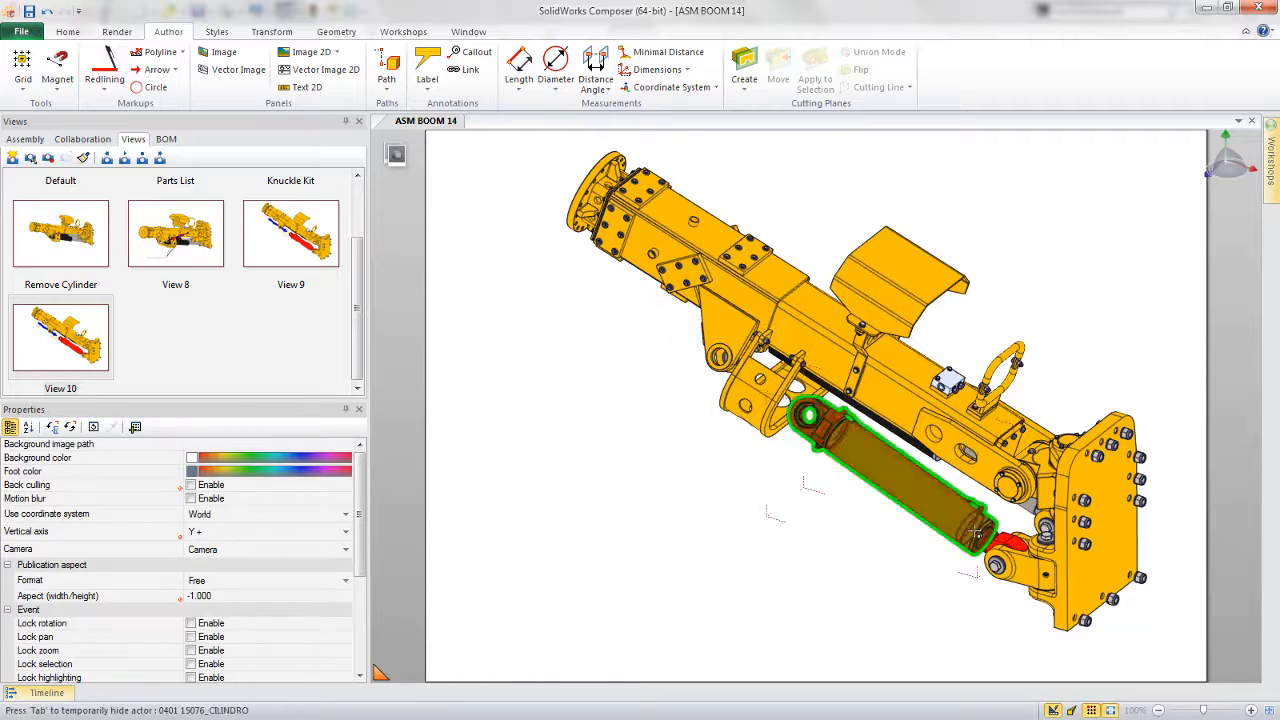
- Rotate the red cylinder barrel and rod downward about the knuckle pin, away from the boom
{"action": "left_click", "coordinate": [870, 456]}
{"action": "right_click", "coordinate": [731, 490]}
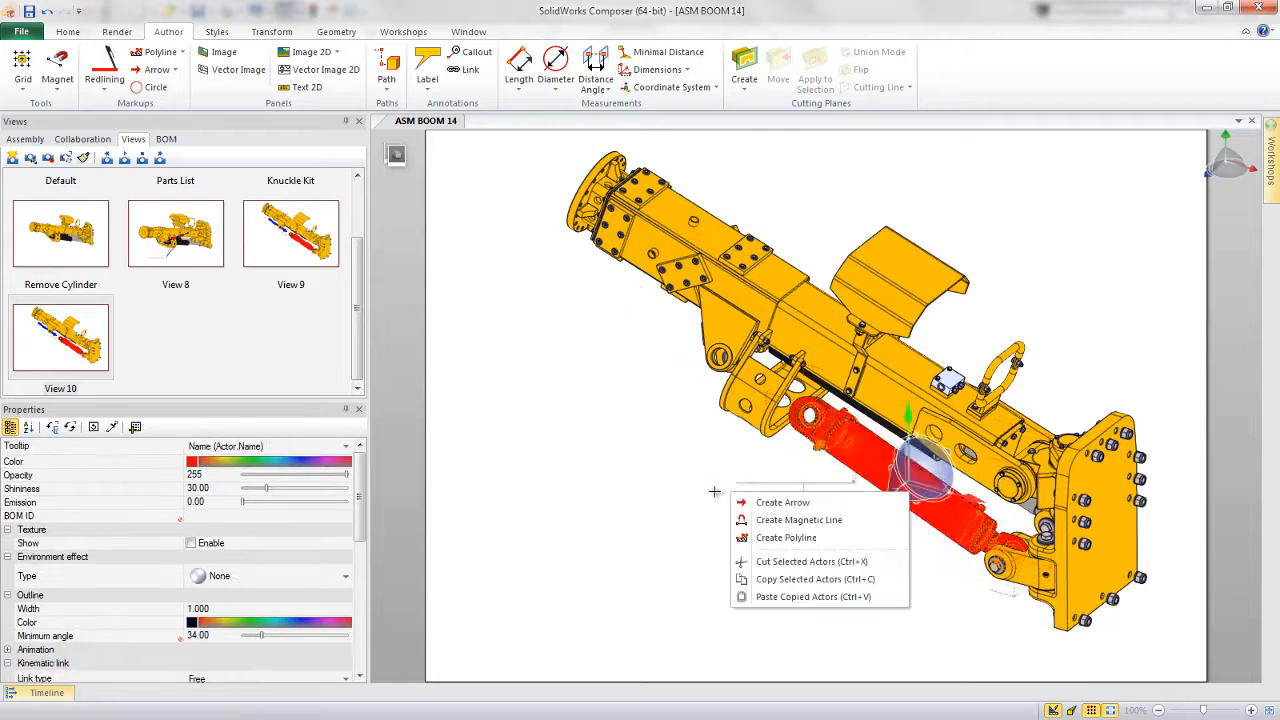
{"action": "left_click", "coordinate": [764, 455]}
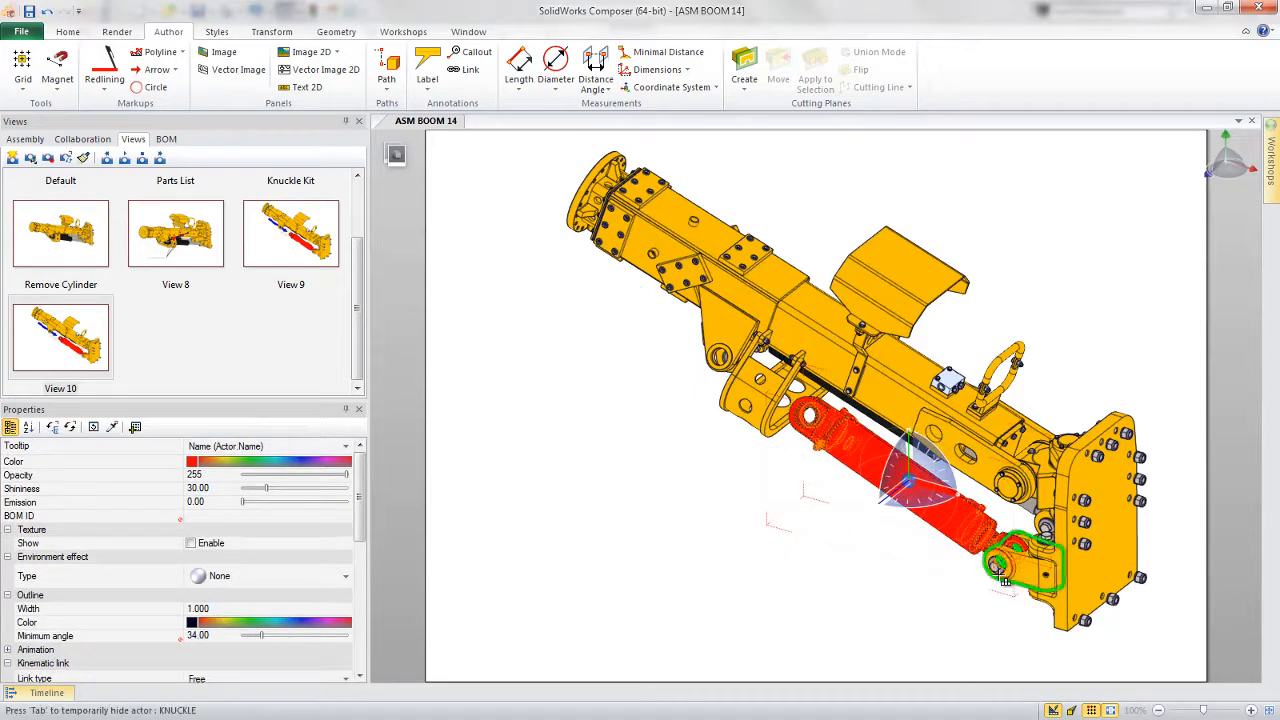
{"action": "left_click_drag", "start_coordinate": [1013, 572], "coordinate": [1008, 545]}
{"action": "left_click", "coordinate": [804, 508]}
- Place a circular arrow around the cylinder rod's eye at the knuckle joint
{"action": "middle_click_drag", "start_coordinate": [804, 508], "coordinate": [880, 520]}
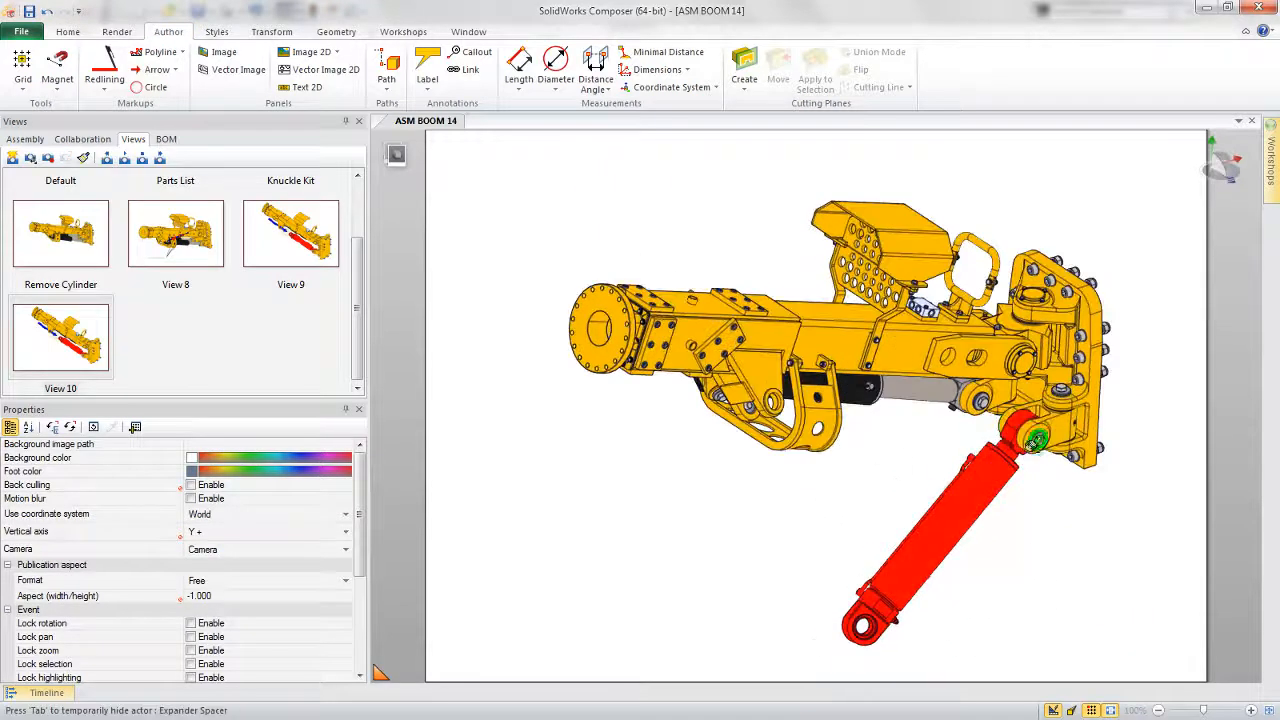
{"action": "scroll", "coordinate": [1031, 446], "scroll_direction": "up", "scroll_amount": 5}
{"action": "scroll", "coordinate": [1031, 446], "scroll_direction": "up", "scroll_amount": 4}
{"action": "scroll", "coordinate": [1031, 446], "scroll_direction": "down", "scroll_amount": 3}
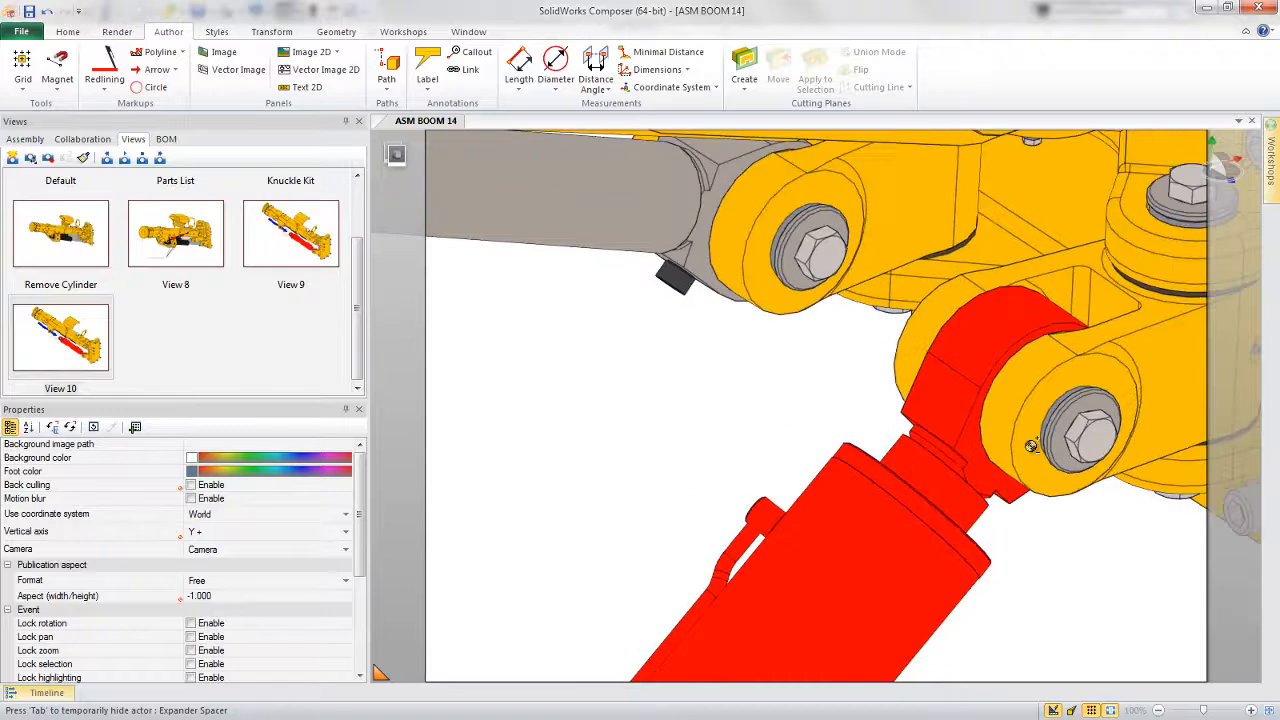
{"action": "left_click", "coordinate": [152, 69]}
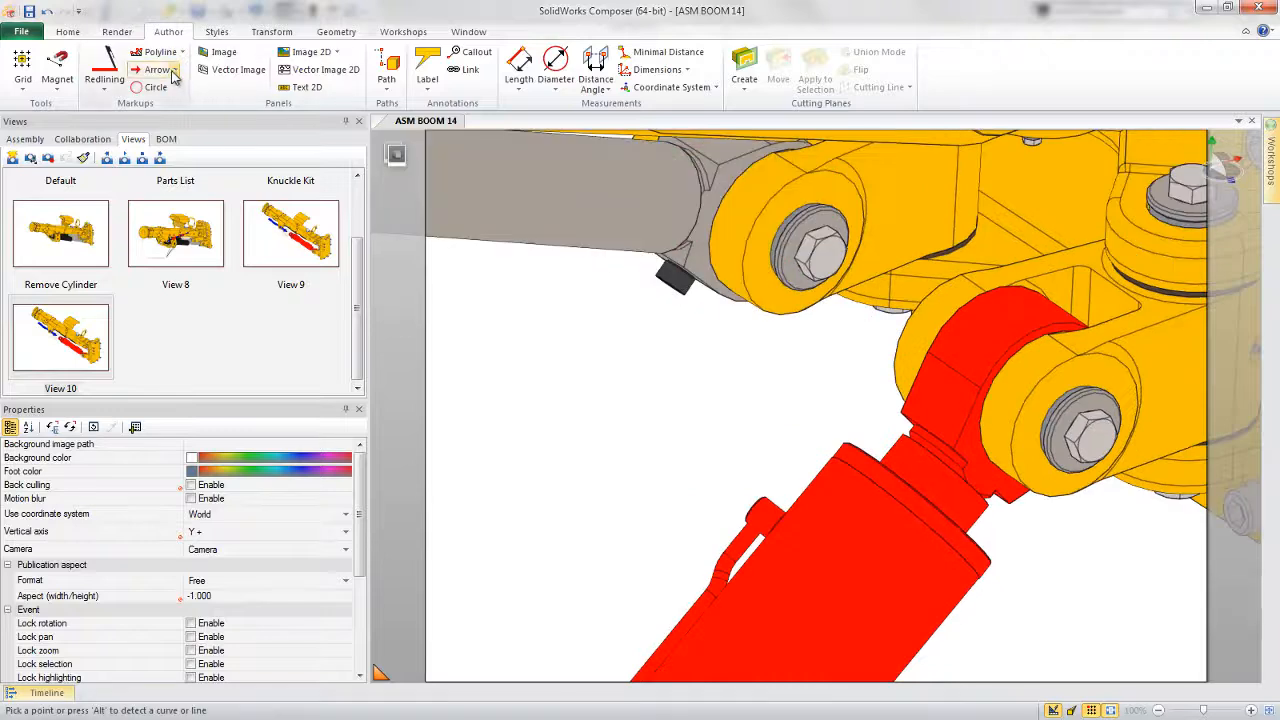
{"action": "left_click", "coordinate": [175, 70]}
{"action": "left_click", "coordinate": [181, 106]}
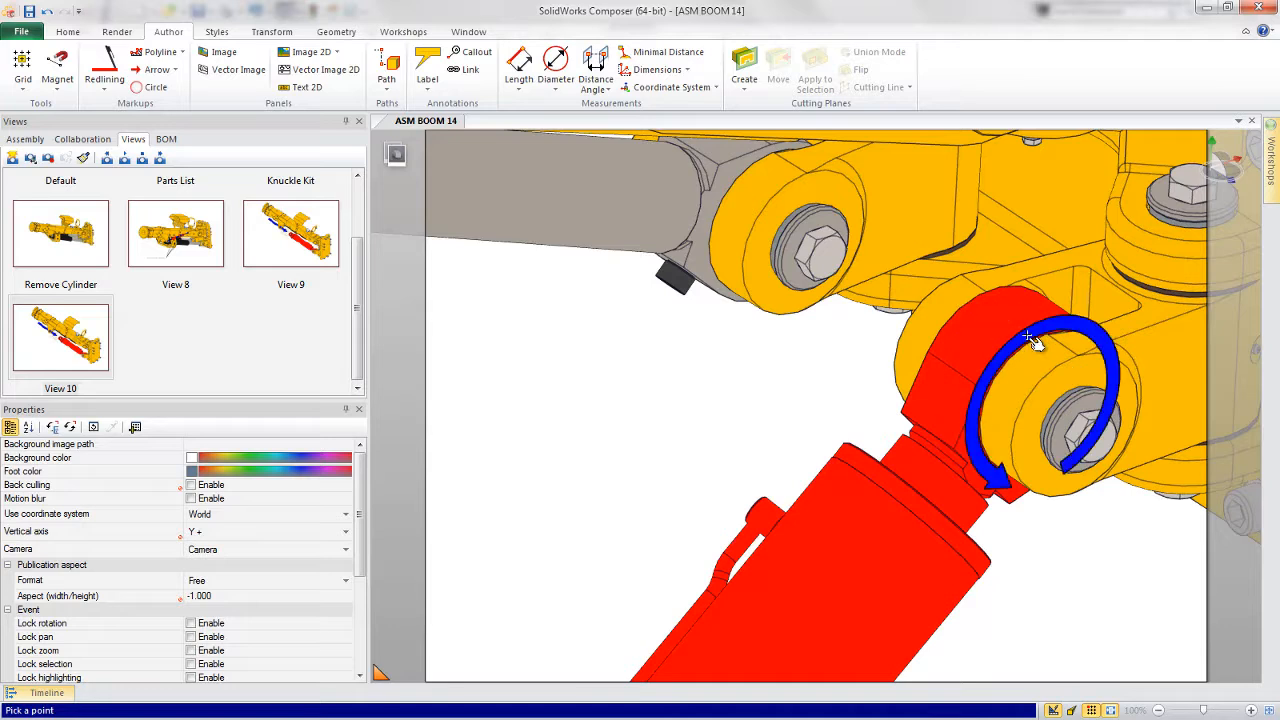
{"action": "right_click_drag", "start_coordinate": [1038, 352], "coordinate": [1042, 406]}
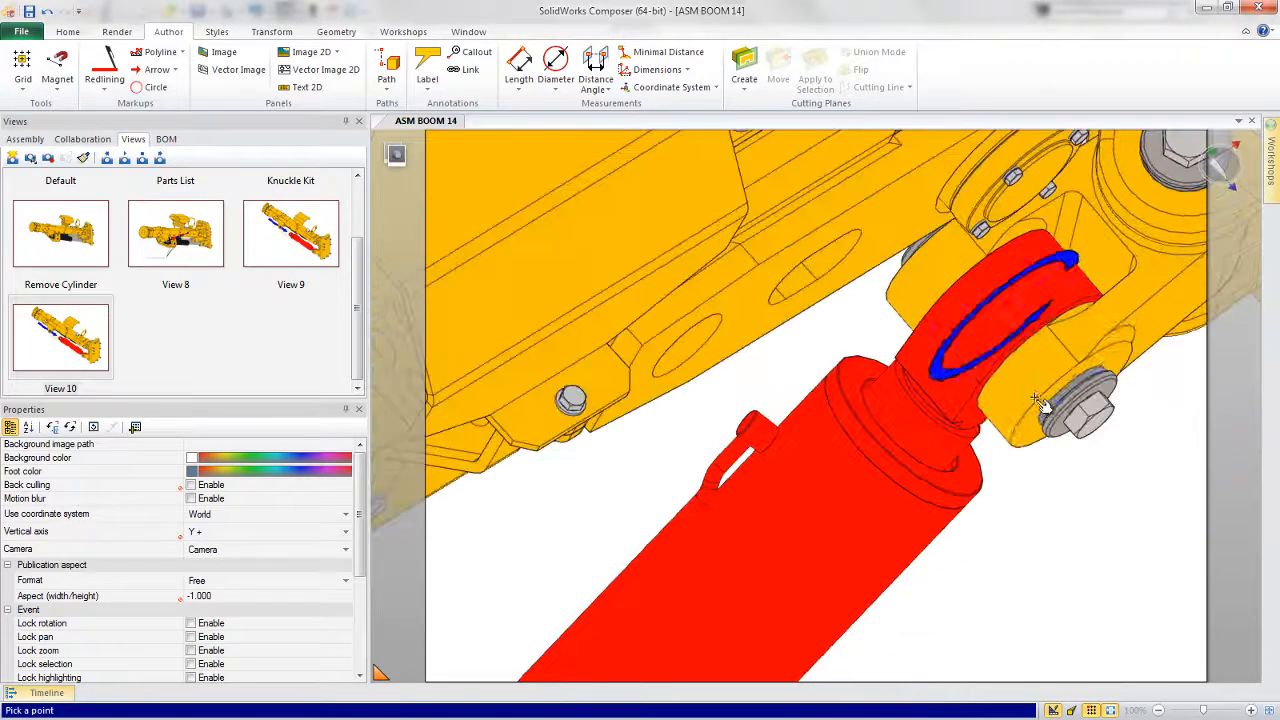
{"action": "left_click", "coordinate": [1006, 337]}
- Increase the circular arrow's radius to about 110.95 and turn off its Flat option
{"action": "right_click_drag", "start_coordinate": [986, 534], "coordinate": [996, 455]}
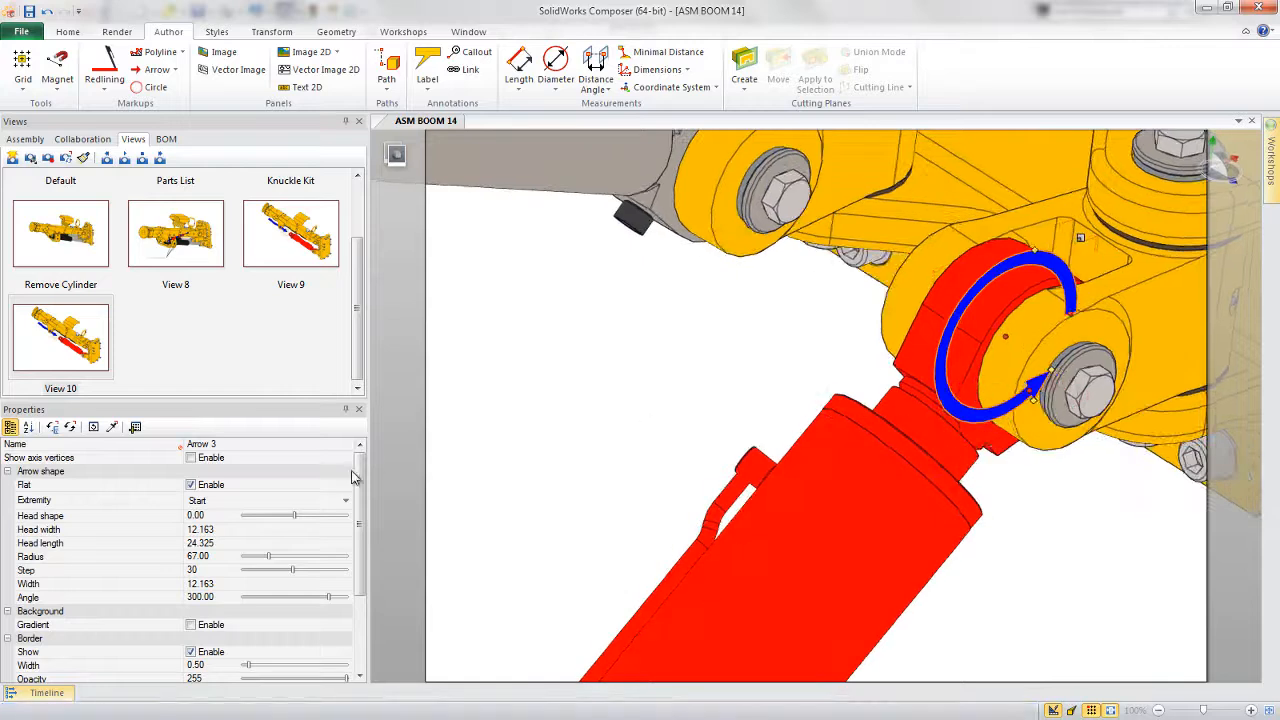
{"action": "mouse_move", "coordinate": [268, 563]}
{"action": "left_mouse_down"}
{"action": "mouse_move", "coordinate": [300, 565]}
{"action": "mouse_move", "coordinate": [288, 566]}
{"action": "left_mouse_up"}
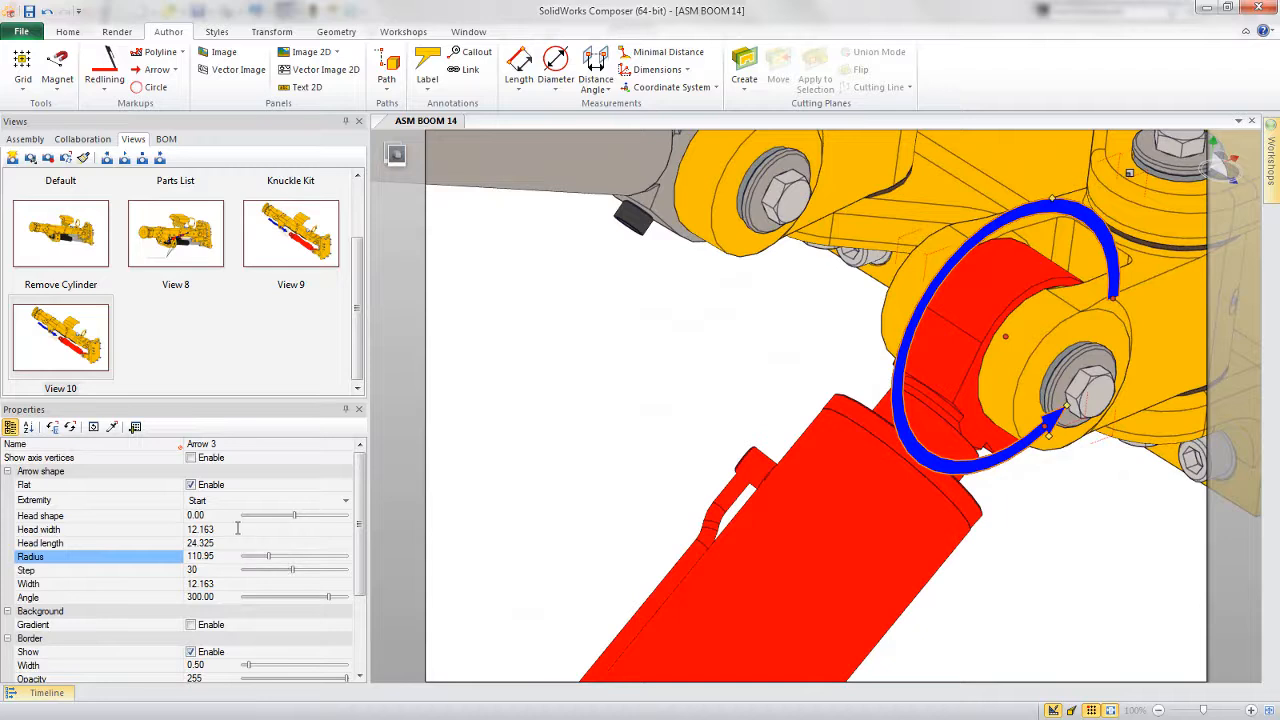
{"action": "left_click", "coordinate": [191, 485]}
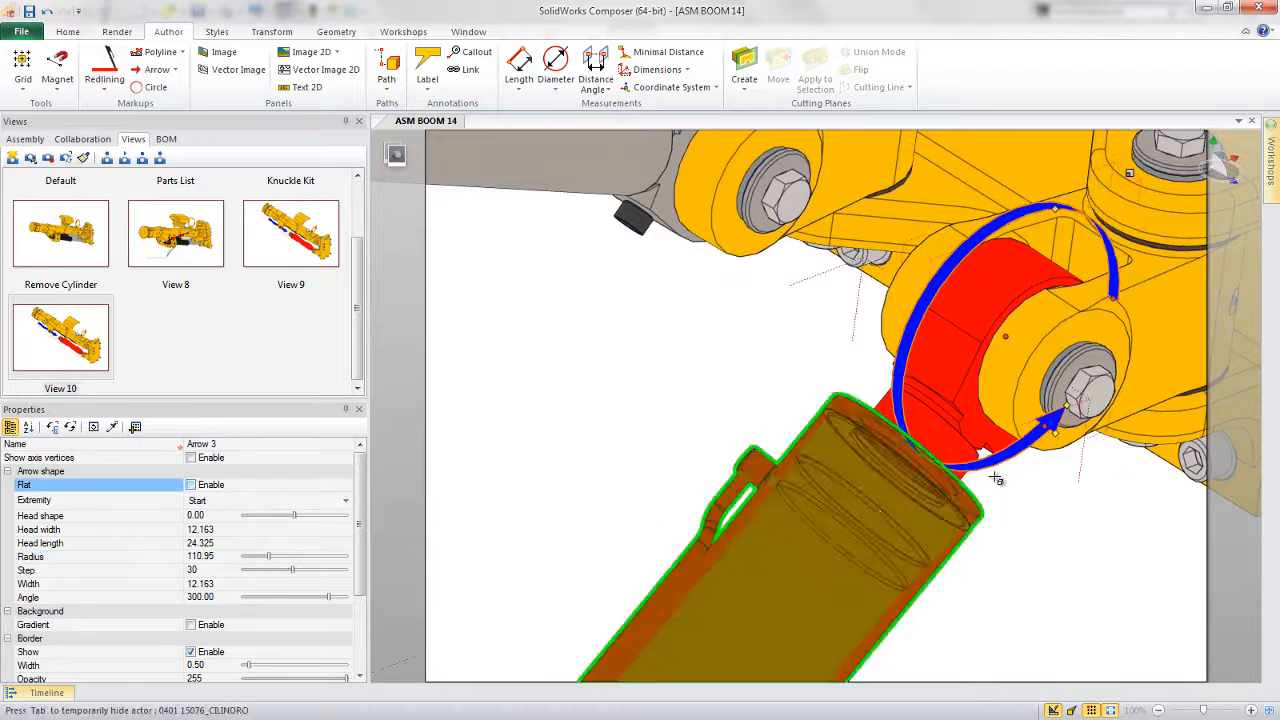
- Shorten the circular arrow to an arc of about 77.62 degrees and enlarge its radius to about 216.54
{"action": "left_click_drag", "start_coordinate": [1047, 428], "coordinate": [897, 378]}
{"action": "left_click_drag", "start_coordinate": [1113, 298], "coordinate": [1057, 206]}
{"action": "scroll", "coordinate": [986, 491], "scroll_direction": "down", "scroll_amount": 5}
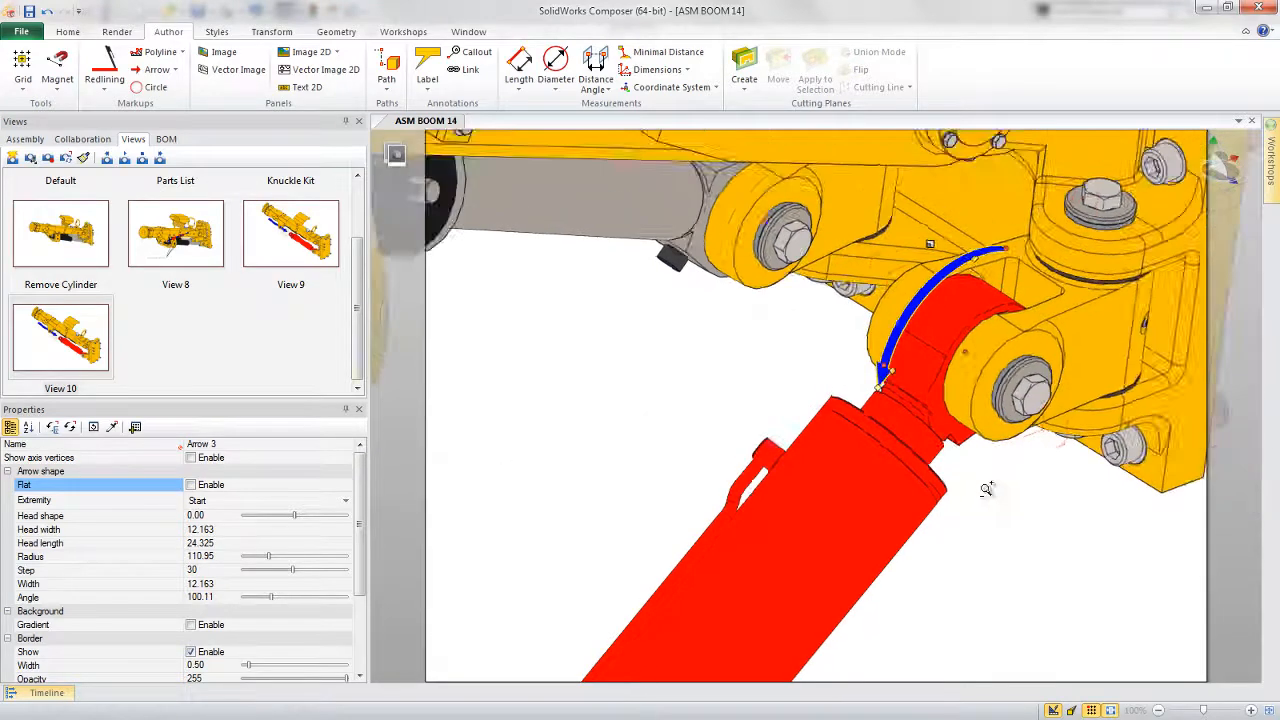
{"action": "left_click_drag", "start_coordinate": [884, 312], "coordinate": [930, 263]}
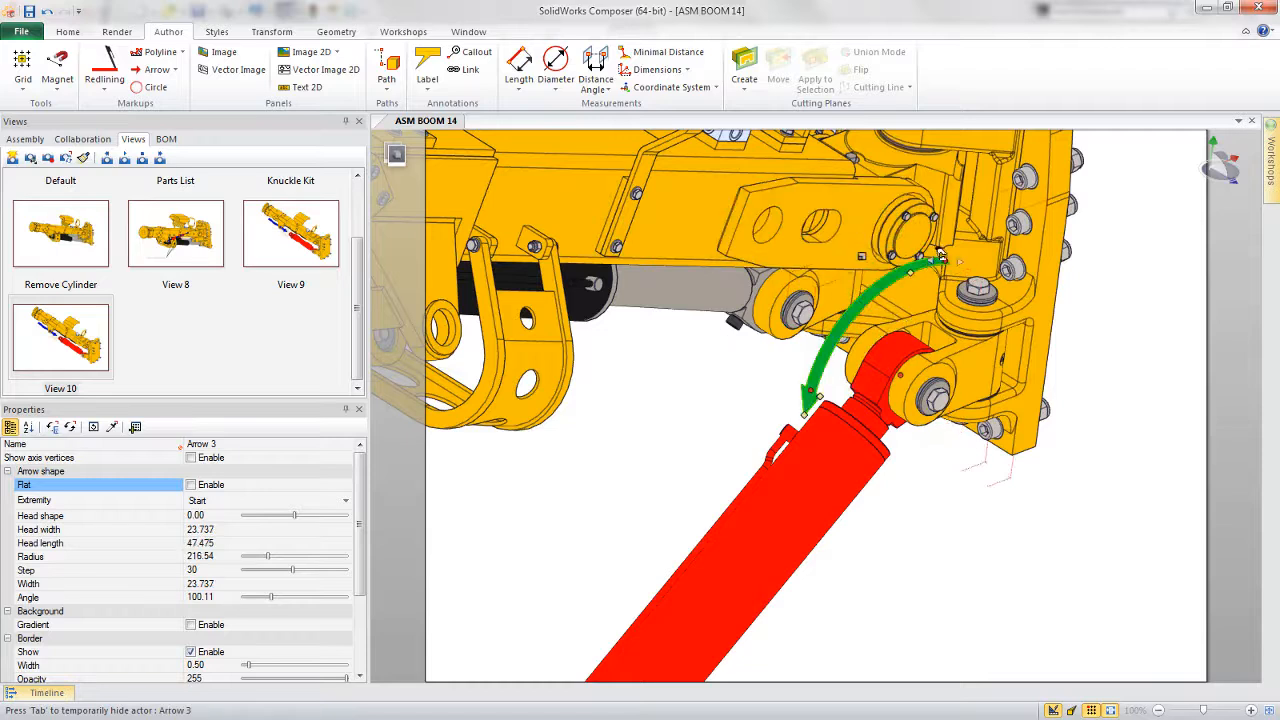
{"action": "left_click", "coordinate": [980, 503]}
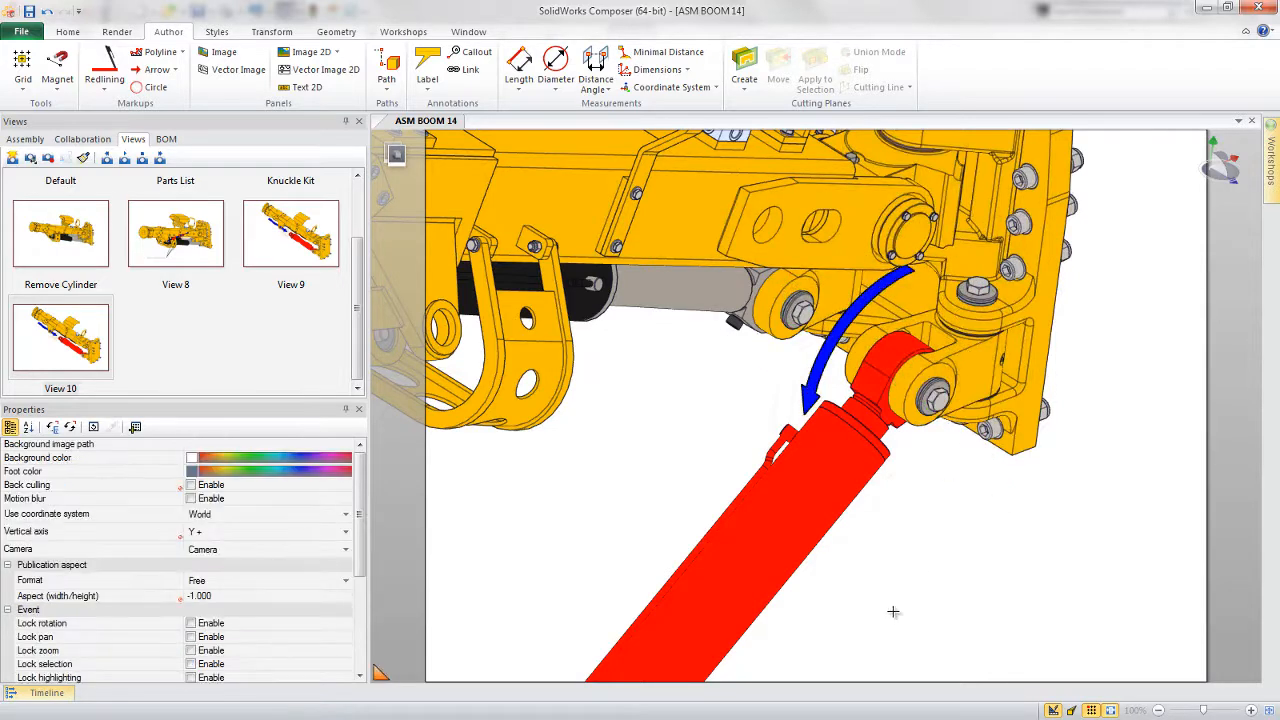
- Frame the whole boom, update View 10 with the rotated cylinder scene and create another view from it
{"action": "middle_click_drag", "start_coordinate": [897, 620], "coordinate": [900, 392], "text": "shift"}
{"action": "middle_click_drag", "start_coordinate": [920, 529], "coordinate": [1015, 530]}
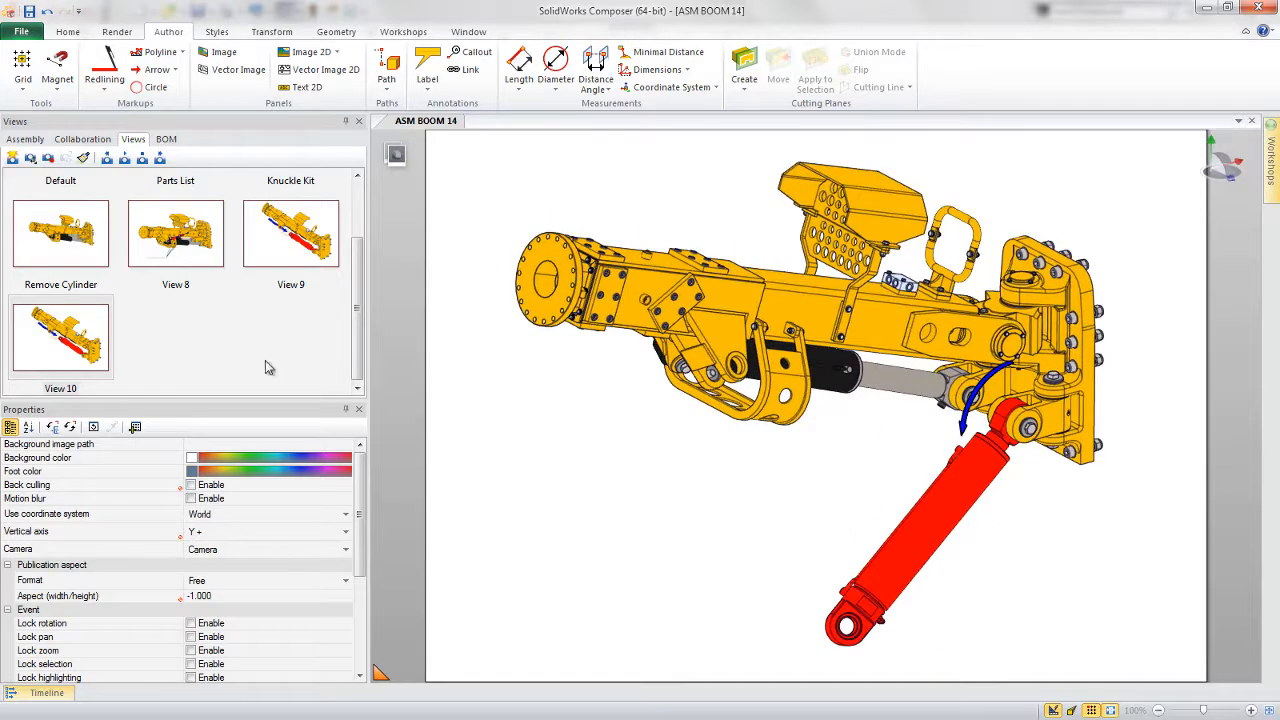
{"action": "left_click", "coordinate": [47, 158]}
{"action": "left_click", "coordinate": [12, 158]}
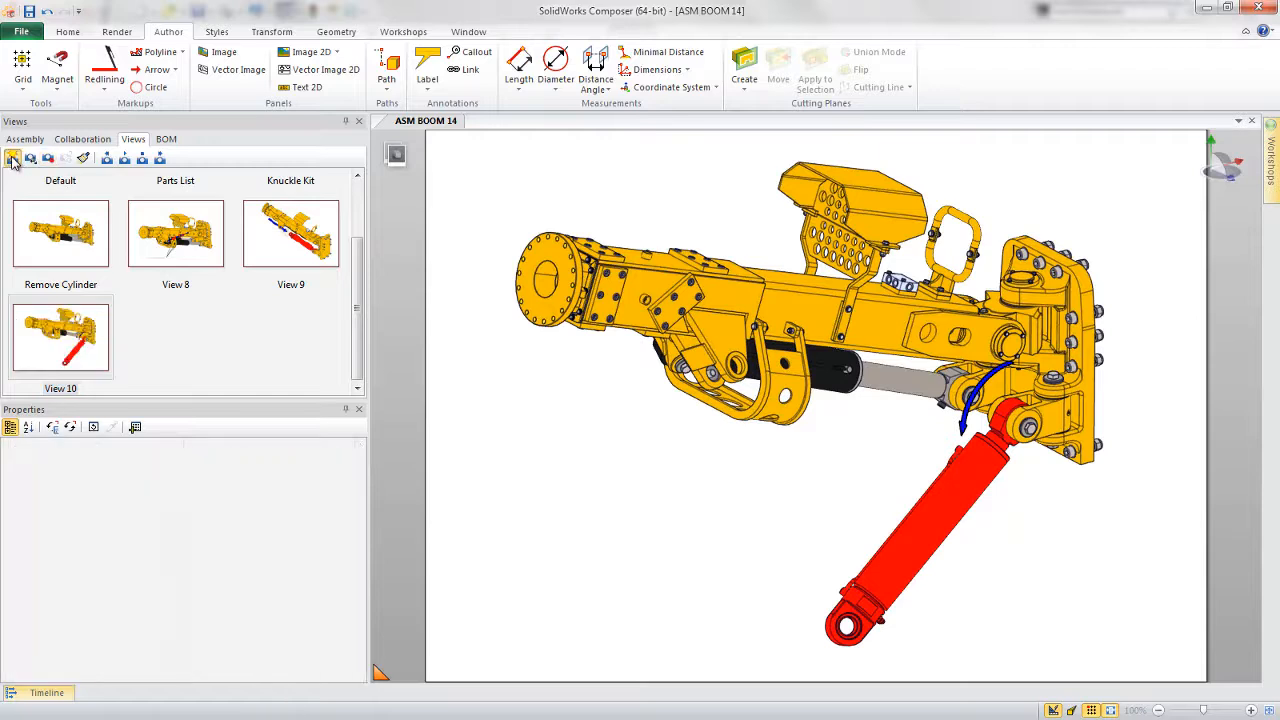
- Restore the neutral color of the cylinder rod and barrel in the new view's scene
{"action": "left_click", "coordinate": [998, 423]}
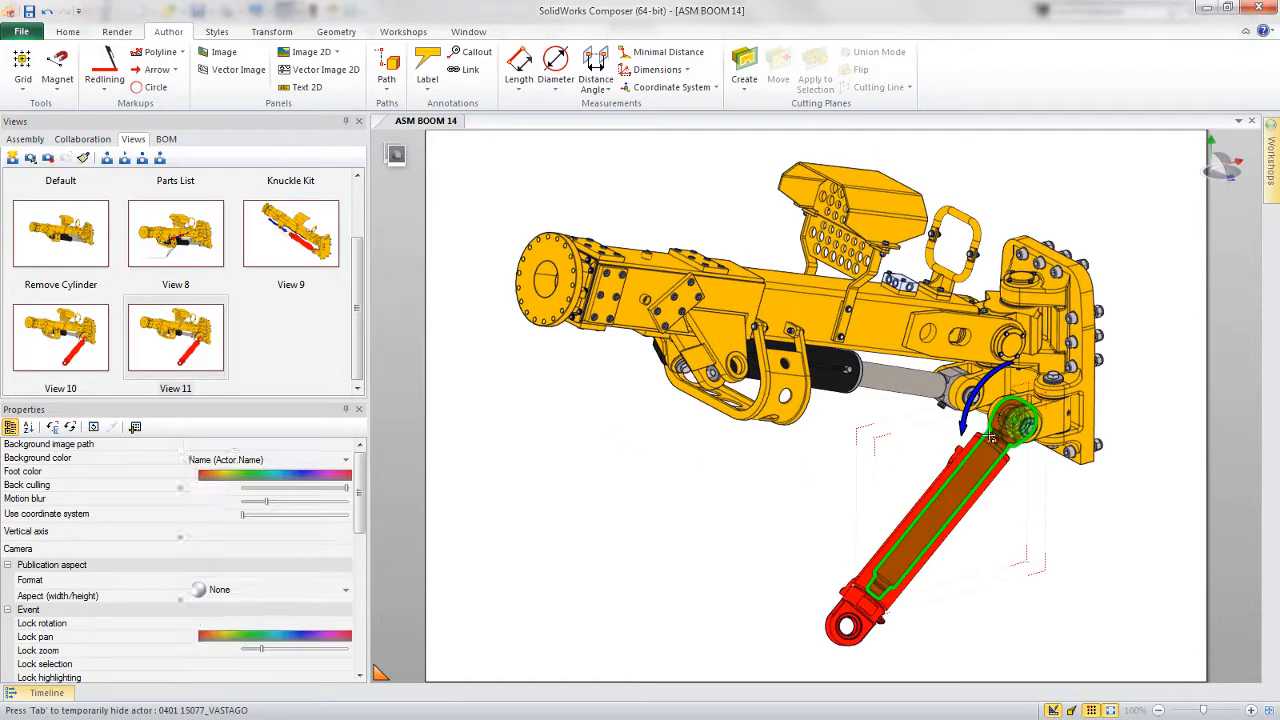
{"action": "left_click", "coordinate": [957, 482], "text": "ctrl"}
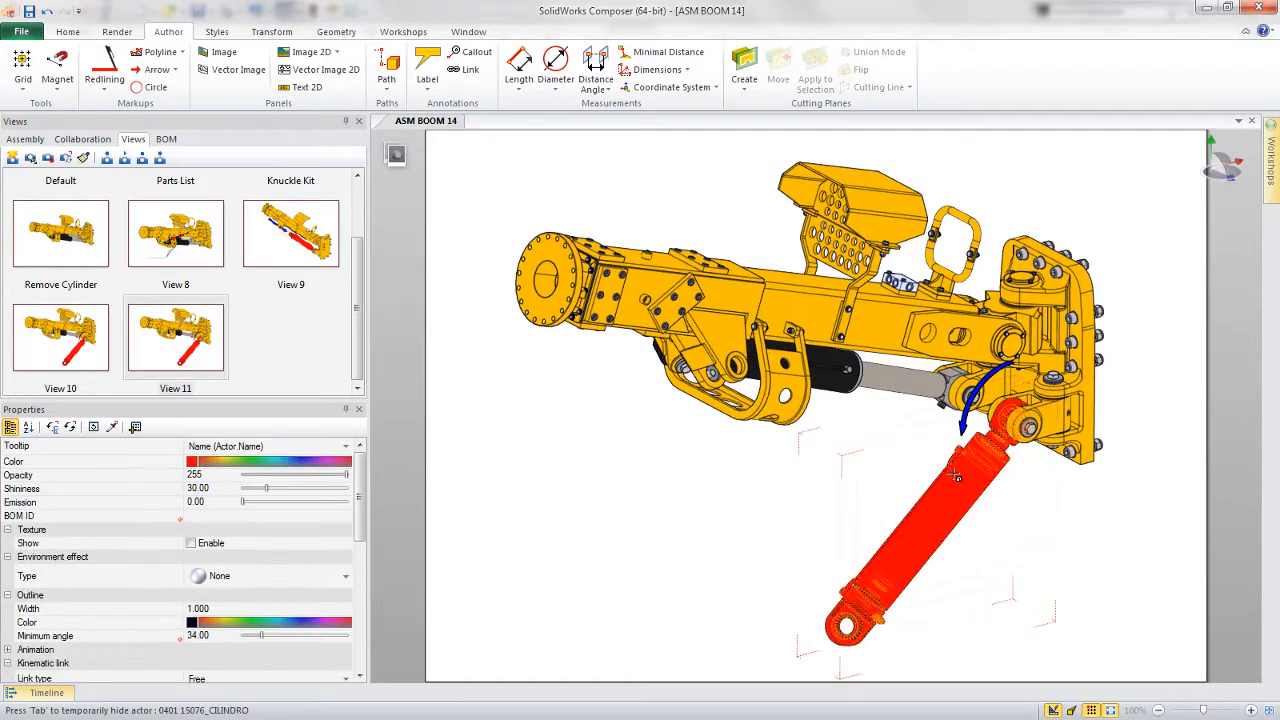
{"action": "left_click", "coordinate": [141, 463]}
{"action": "left_click", "coordinate": [71, 427]}
{"action": "left_click", "coordinate": [790, 473]}
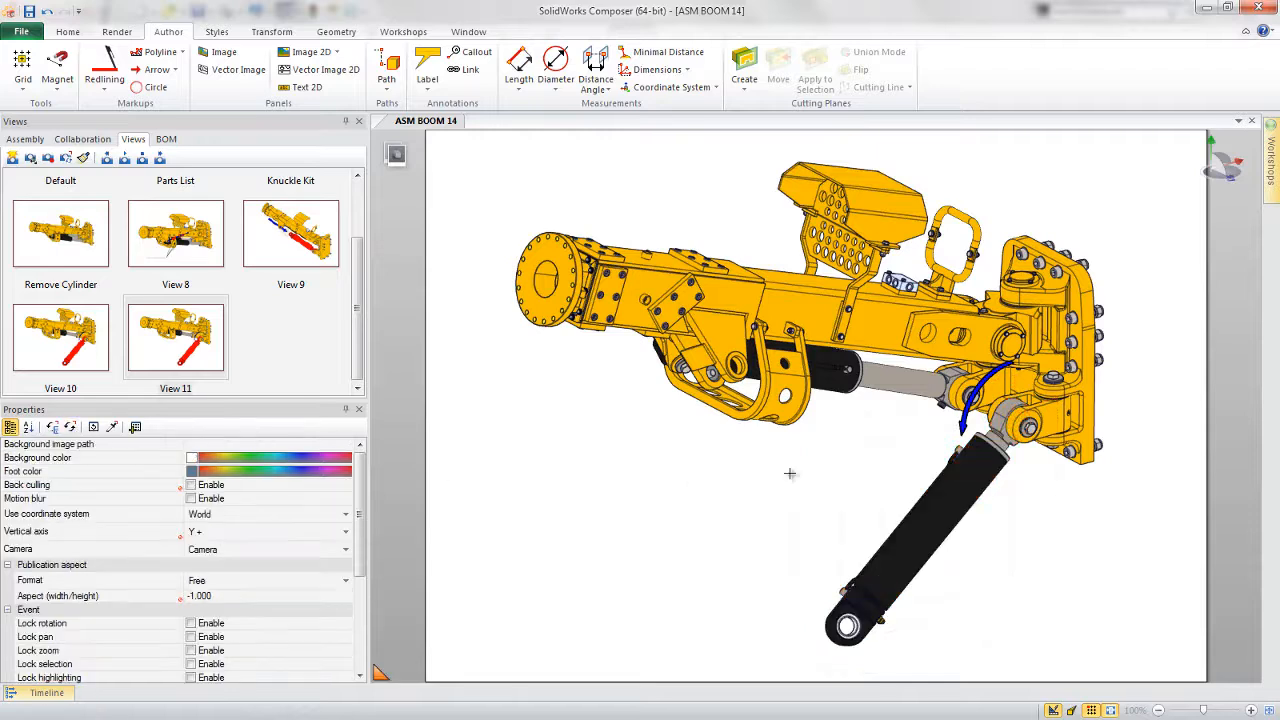
- Delete the curved blue arrow beside the knuckle joint
{"action": "left_click", "coordinate": [960, 405]}
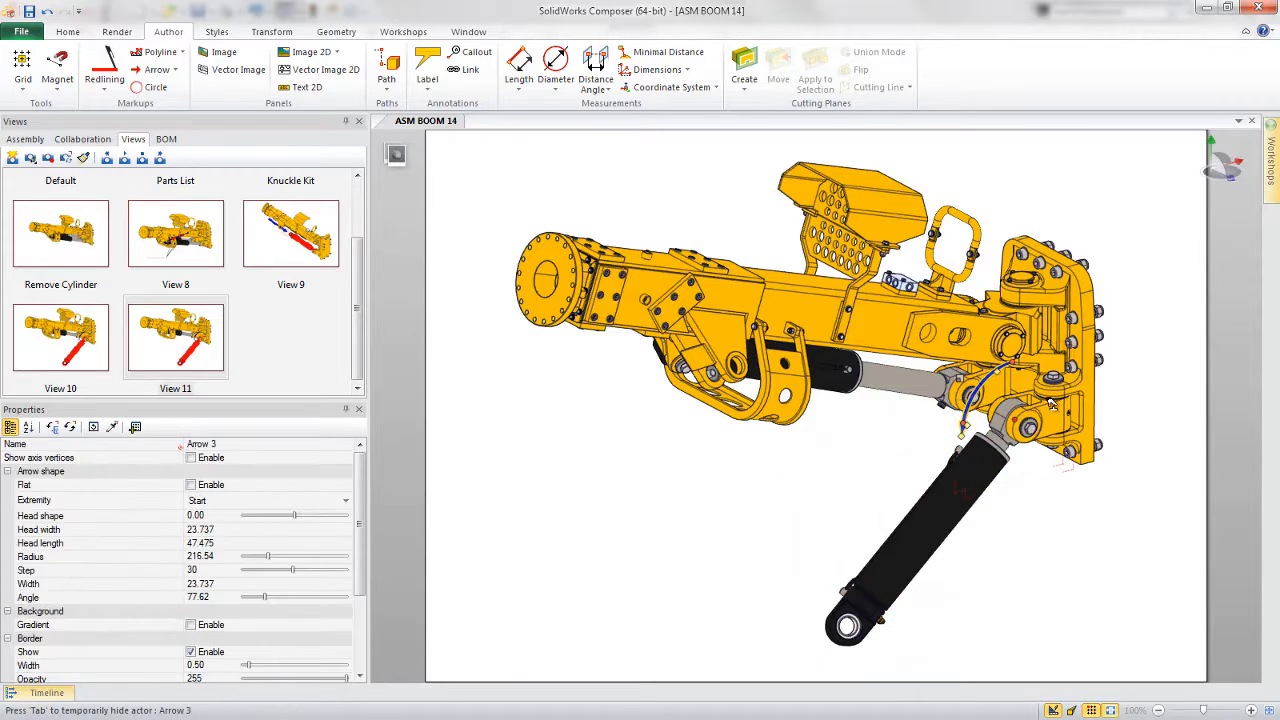
{"action": "scroll", "coordinate": [1052, 403], "scroll_direction": "up", "scroll_amount": 5}
{"action": "mouse_move", "coordinate": [955, 364]}
{"action": "right_mouse_down"}
{"action": "mouse_move", "coordinate": [963, 334]}
{"action": "mouse_move", "coordinate": [945, 380]}
{"action": "right_mouse_up"}
{"action": "key", "text": "Delete"}
- Select the pin, wedge, washer and hex screw at the cylinder's knuckle joint and explode them linearly along the pin axis
{"action": "right_click_drag", "start_coordinate": [851, 533], "coordinate": [850, 540]}
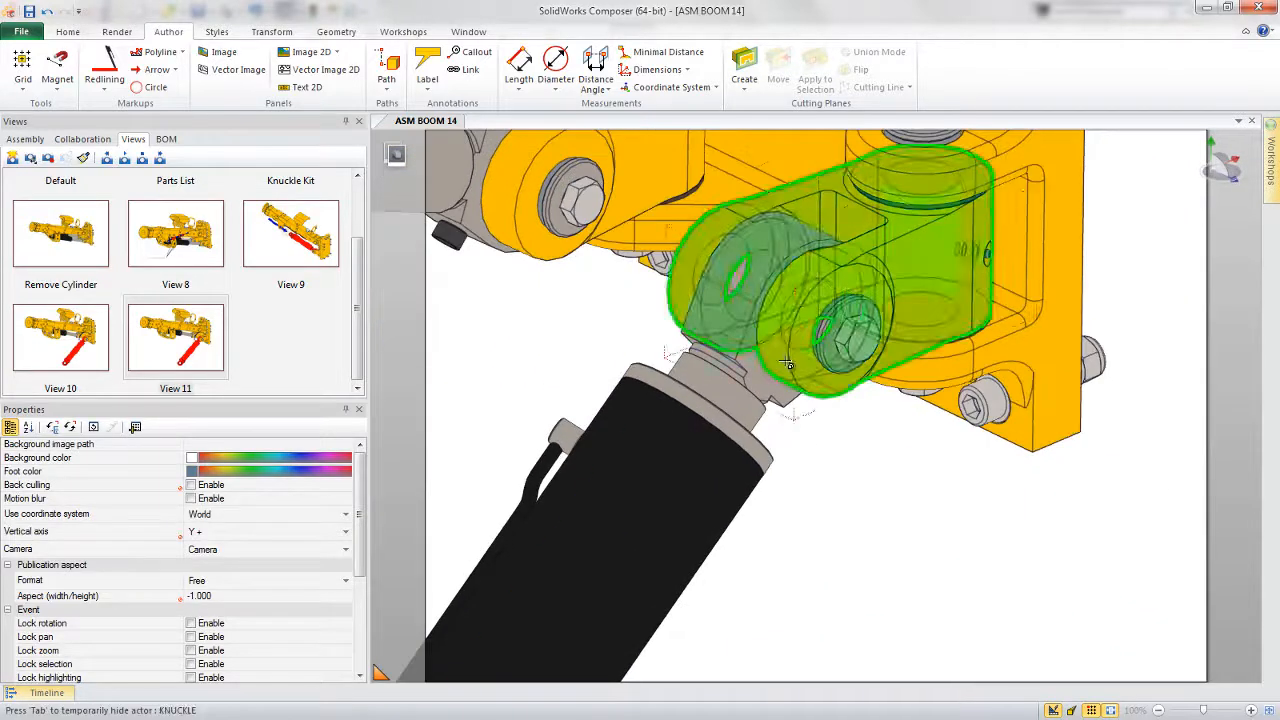
{"action": "key", "text": "Tab"}
{"action": "left_click", "coordinate": [765, 308]}
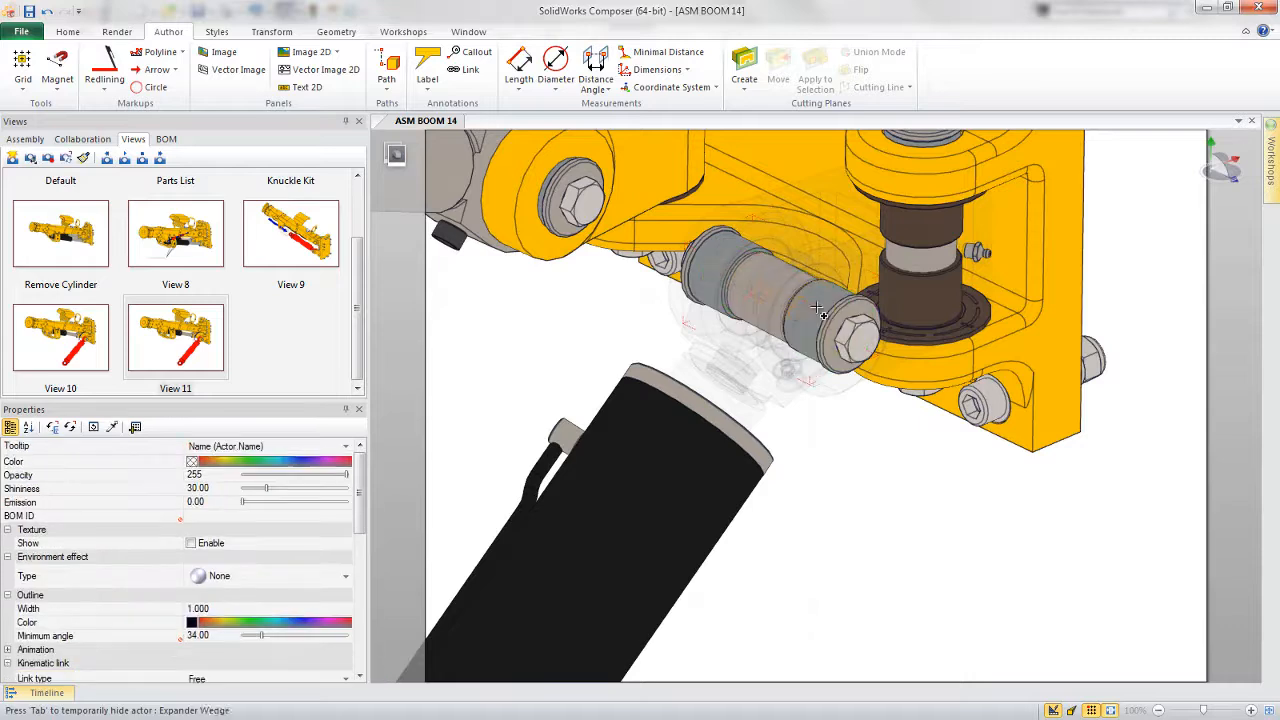
{"action": "right_click", "coordinate": [846, 521]}
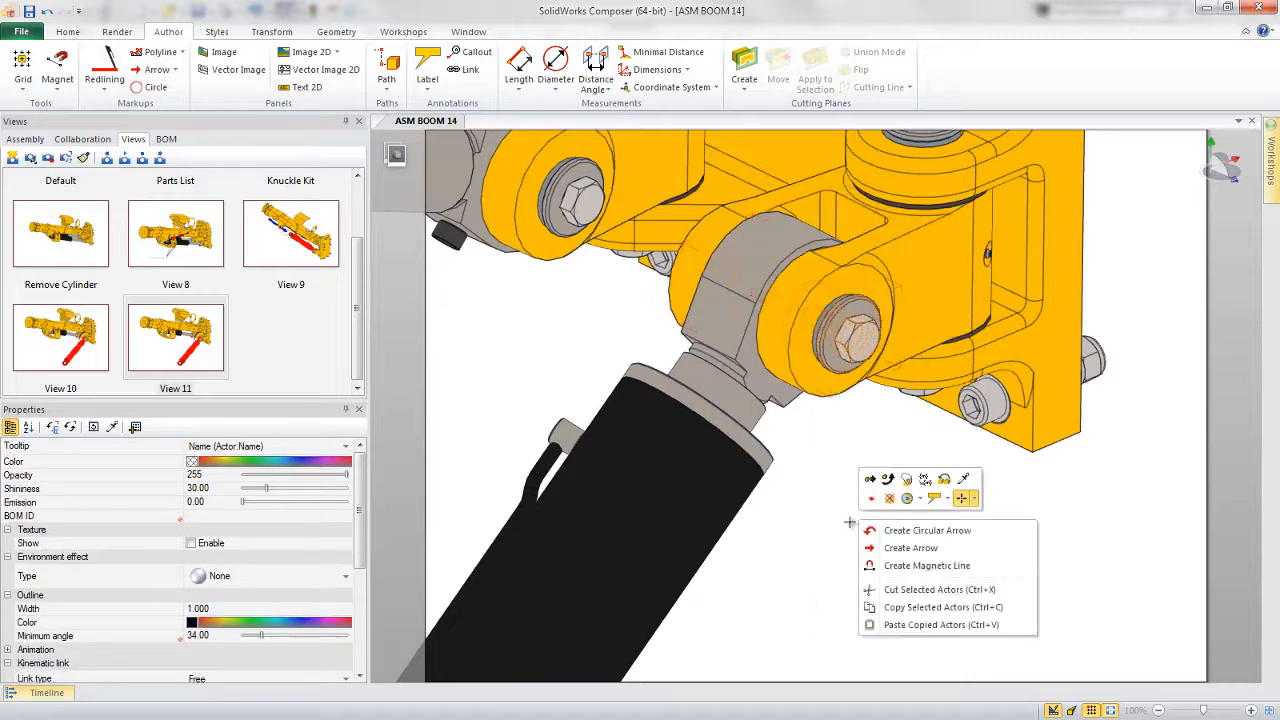
{"action": "left_click", "coordinate": [285, 37]}
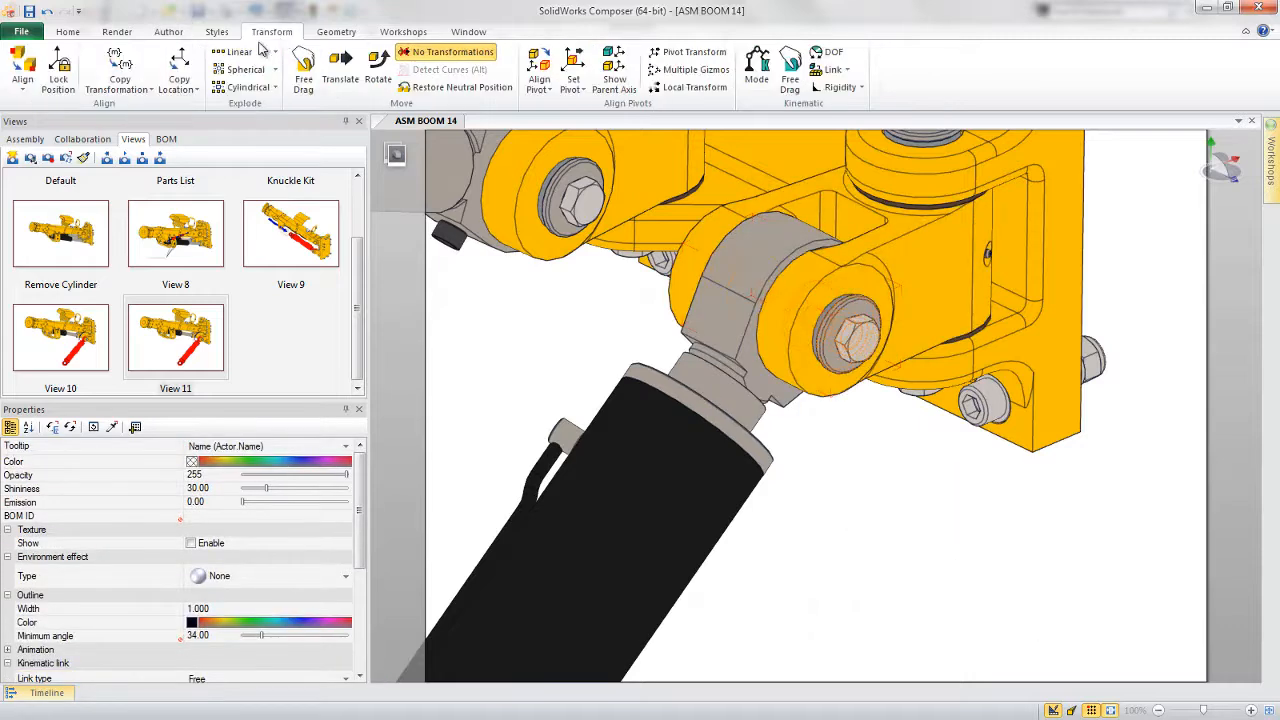
{"action": "left_click", "coordinate": [236, 51]}
{"action": "left_click_drag", "start_coordinate": [822, 389], "coordinate": [1165, 603], "text": "alt"}
{"action": "left_click_drag", "start_coordinate": [1018, 615], "coordinate": [965, 466]}
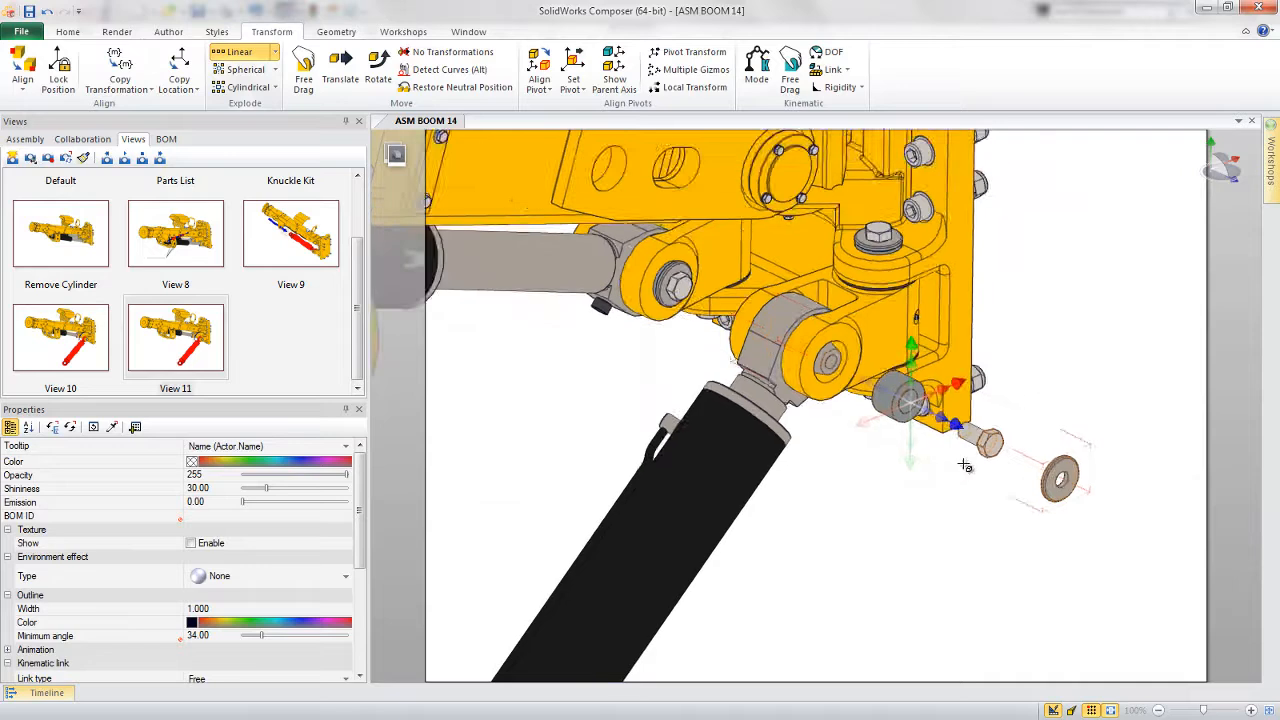
- Translate the exploded pin hardware farther out of the knuckle along the pin axis and color it red
{"action": "right_click", "coordinate": [856, 506]}
{"action": "left_click", "coordinate": [868, 467]}
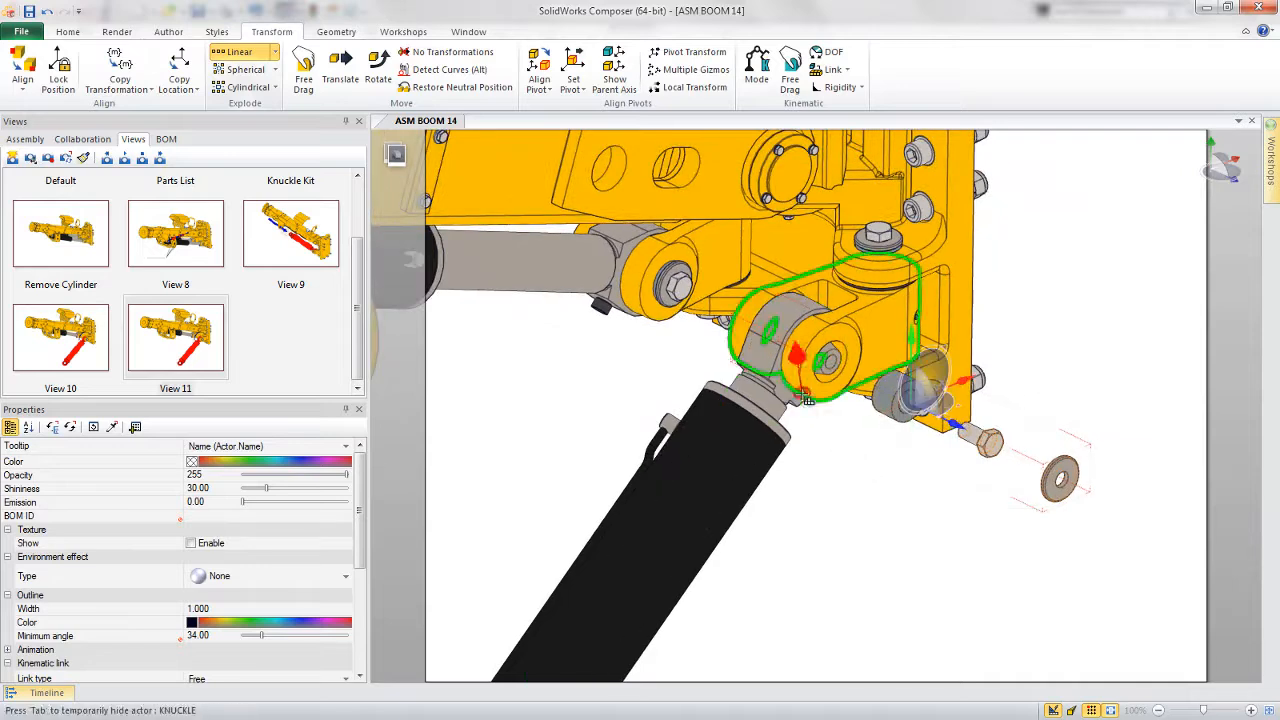
{"action": "left_click_drag", "start_coordinate": [805, 396], "coordinate": [901, 481], "text": "alt"}
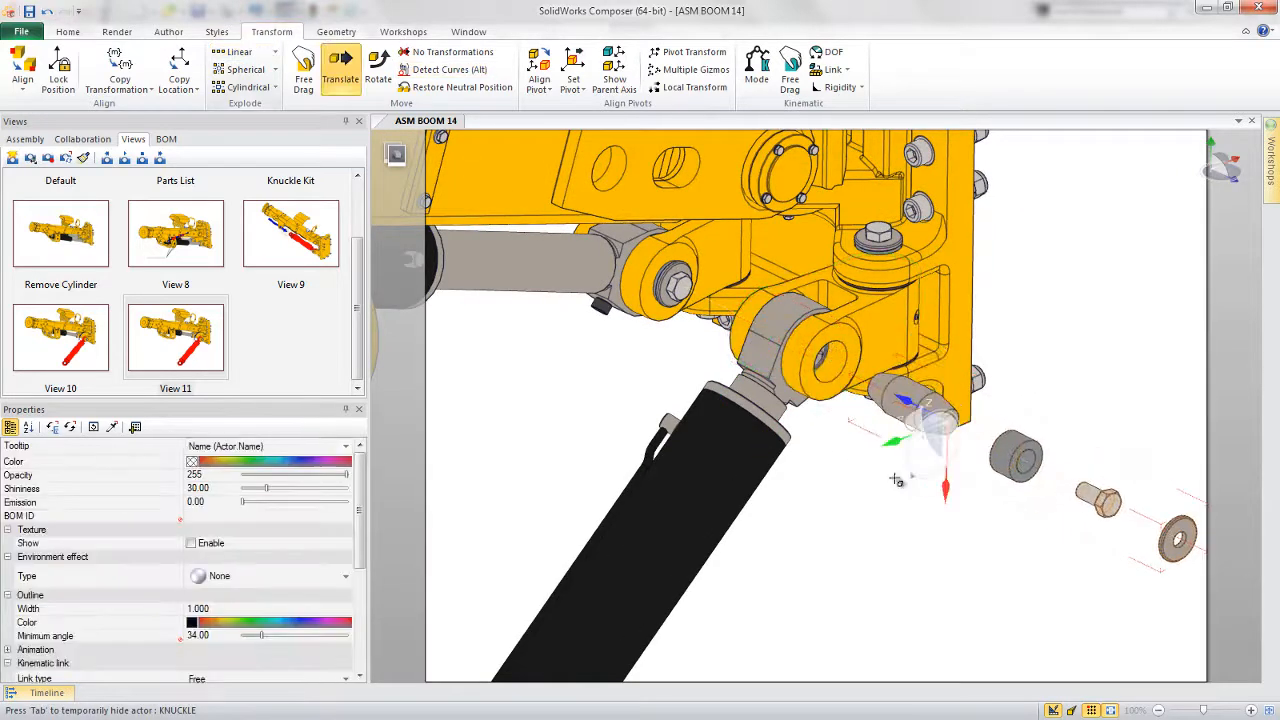
{"action": "left_click", "coordinate": [193, 462]}
{"action": "left_click", "coordinate": [237, 507]}
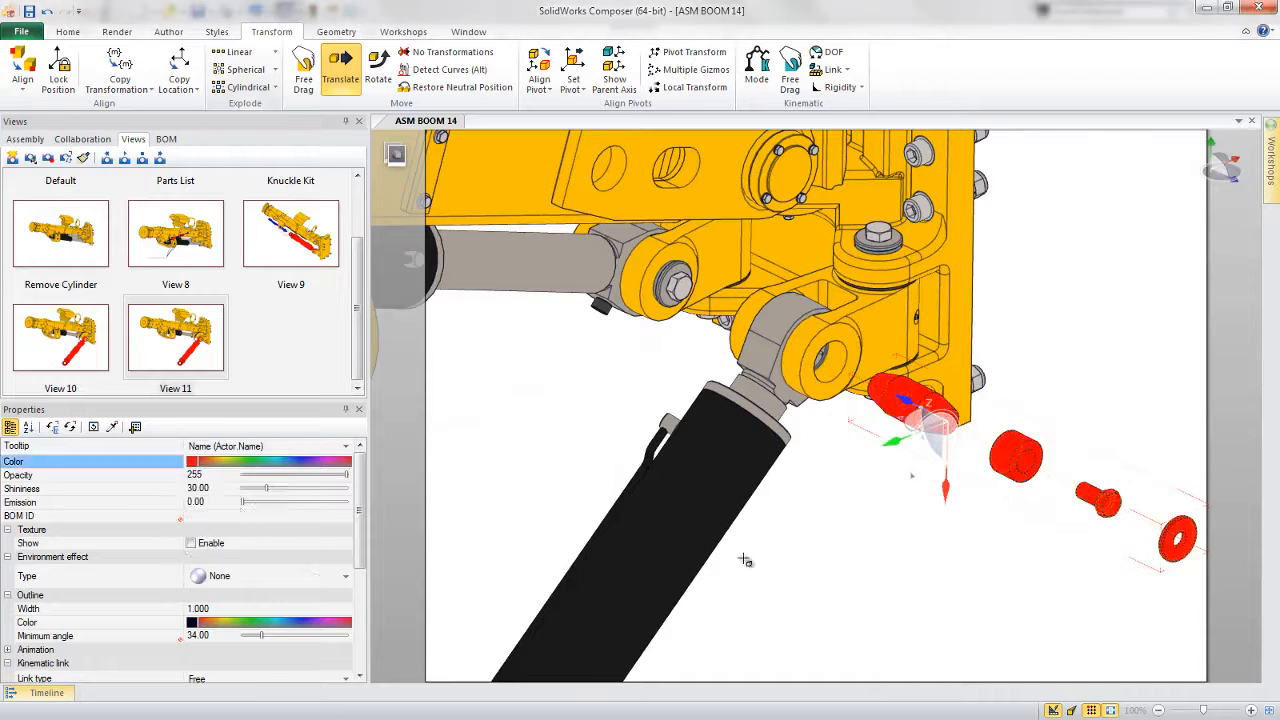
{"action": "left_click", "coordinate": [841, 582]}
- Reorder the exploded hardware along the pin axis, placing the washer between the expander wedge and the outermost hex screw
{"action": "right_click_drag", "start_coordinate": [922, 582], "coordinate": [815, 530]}
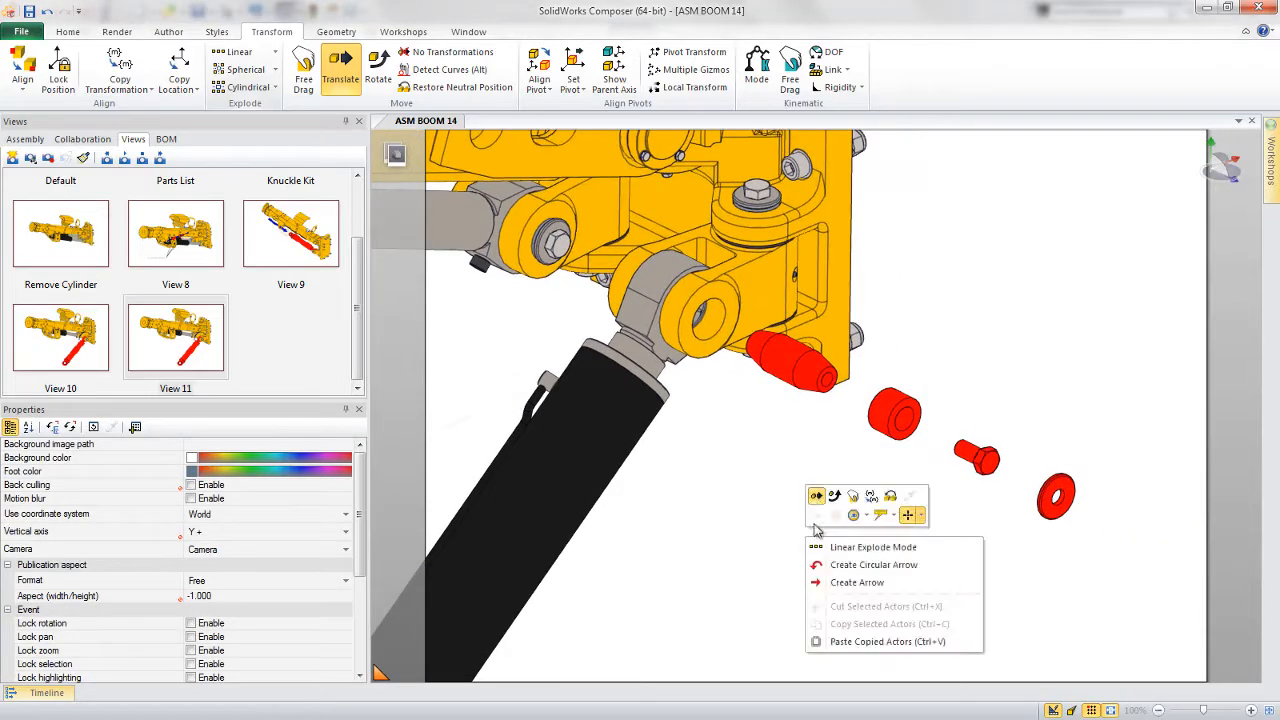
{"action": "left_click", "coordinate": [862, 470]}
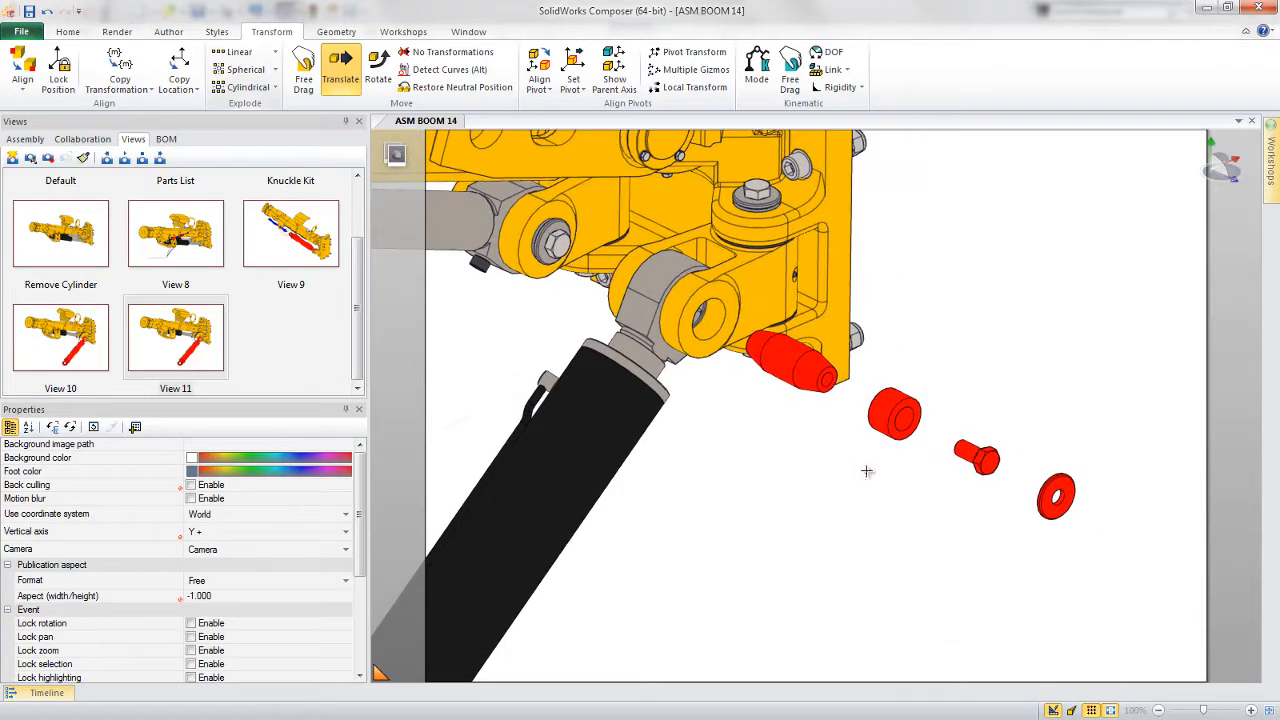
{"action": "left_click", "coordinate": [970, 458]}
{"action": "left_click_drag", "start_coordinate": [918, 430], "coordinate": [1000, 458]}
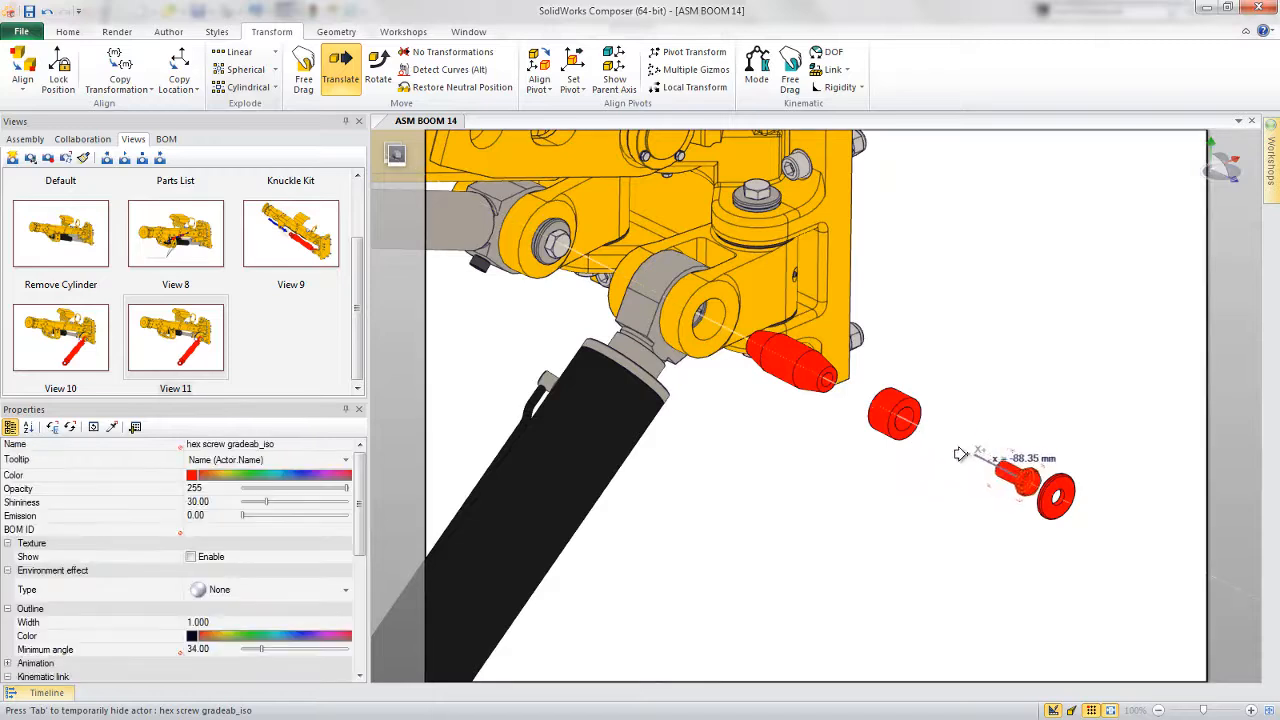
{"action": "left_click", "coordinate": [1052, 515]}
{"action": "left_click_drag", "start_coordinate": [1054, 515], "coordinate": [962, 449]}
{"action": "left_click_drag", "start_coordinate": [903, 419], "coordinate": [895, 415]}
{"action": "left_click", "coordinate": [832, 543]}
- Create a thin blue arrow along the pin axis, running from the knuckle bore through the red hardware to beyond the hex screw
{"action": "right_click", "coordinate": [832, 543]}
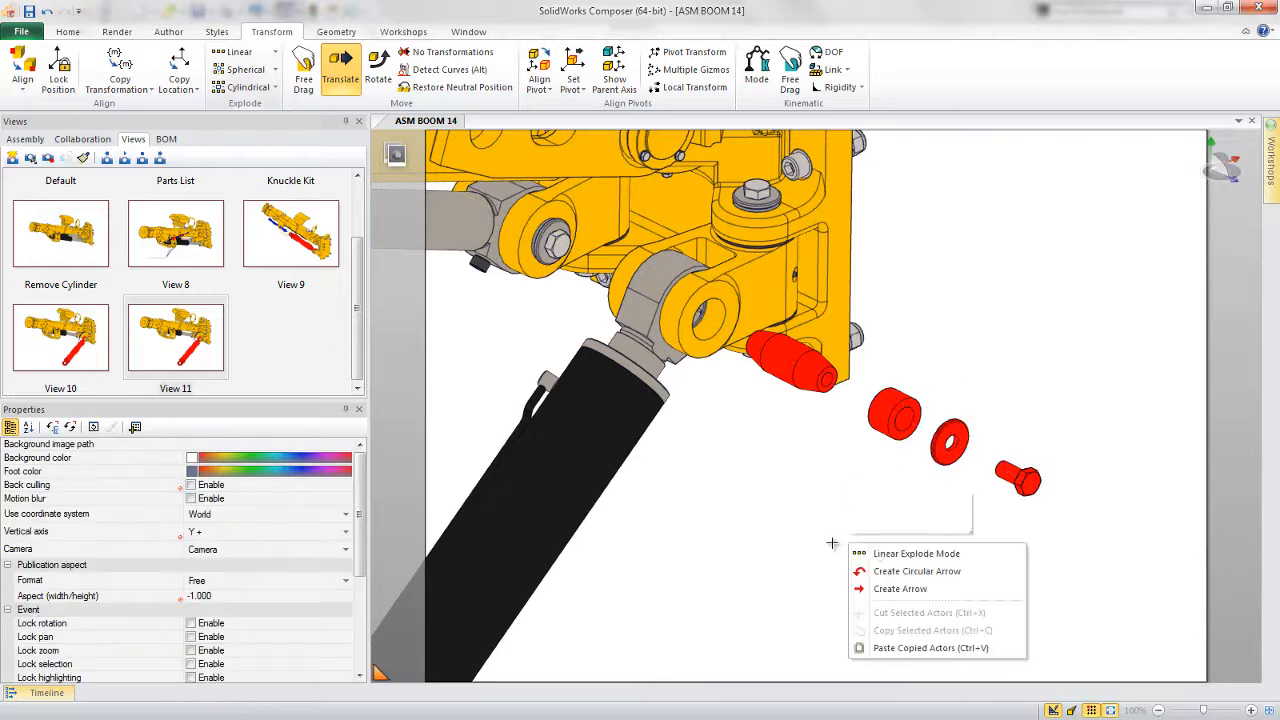
{"action": "left_click", "coordinate": [900, 588]}
{"action": "left_click", "coordinate": [1003, 480]}
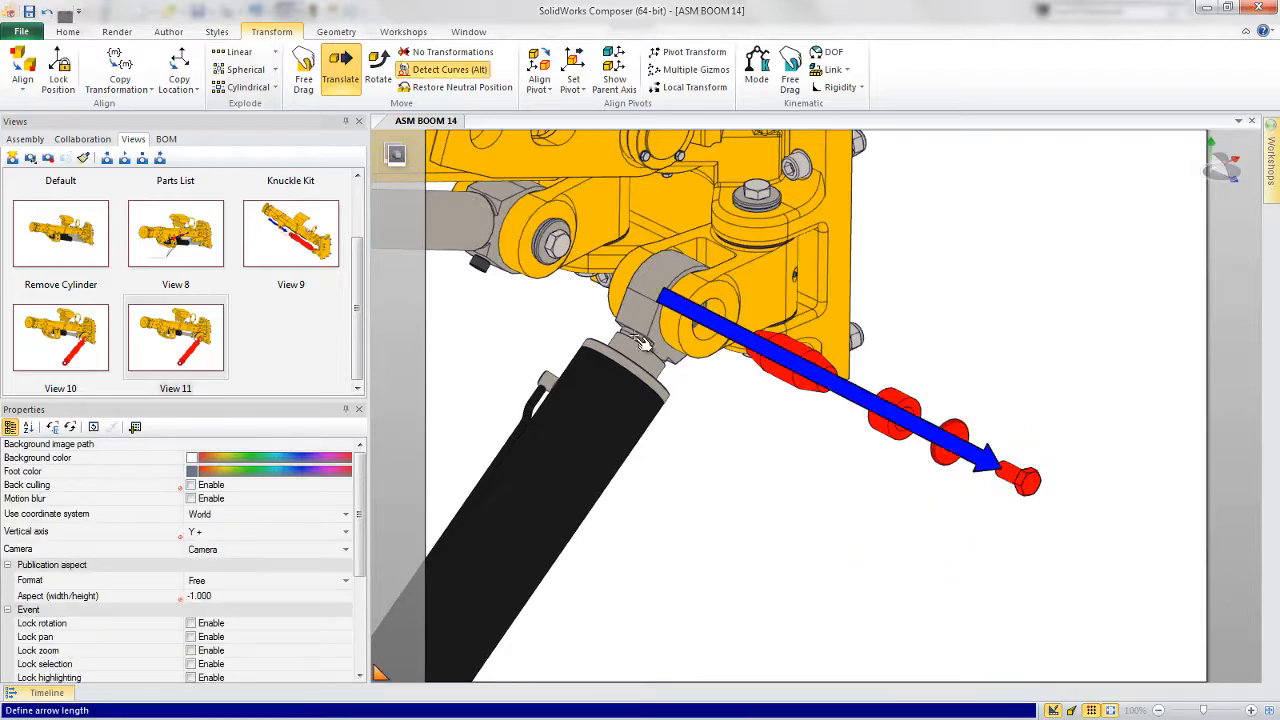
{"action": "left_click", "coordinate": [580, 314]}
{"action": "left_click_drag", "start_coordinate": [950, 462], "coordinate": [1000, 506]}
{"action": "left_click", "coordinate": [897, 477]}
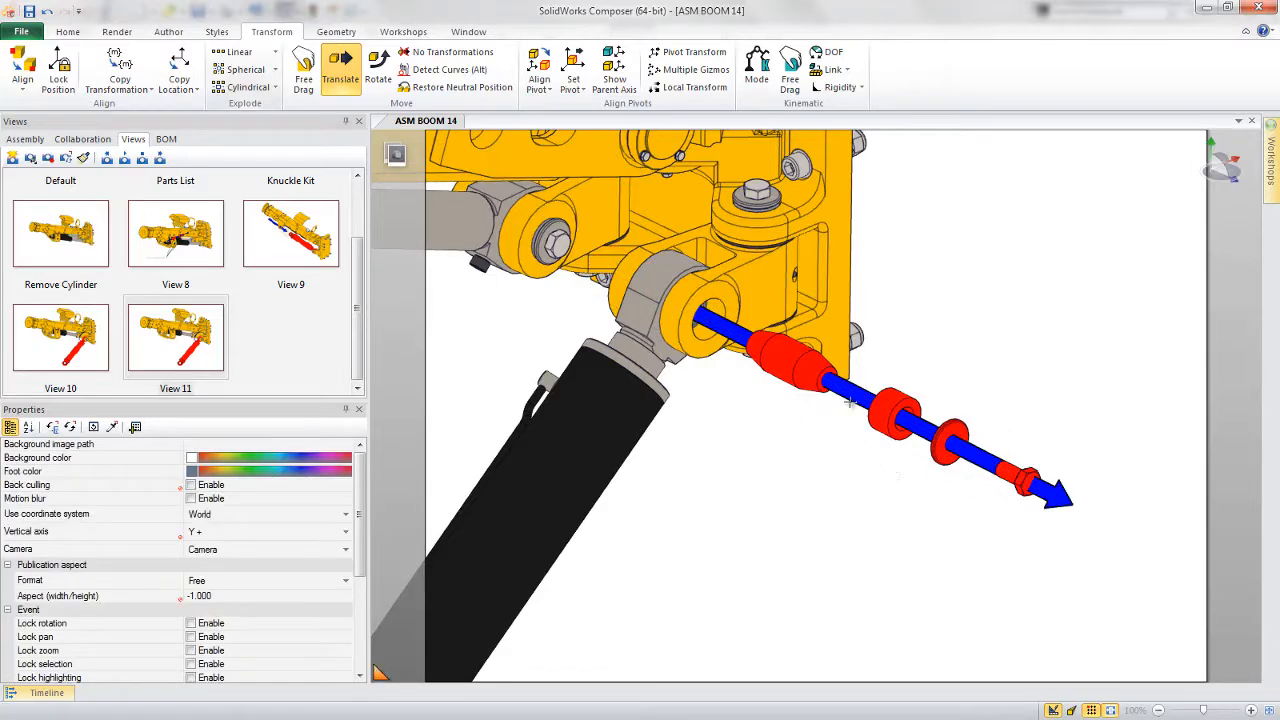
{"action": "key", "text": "Escape"}
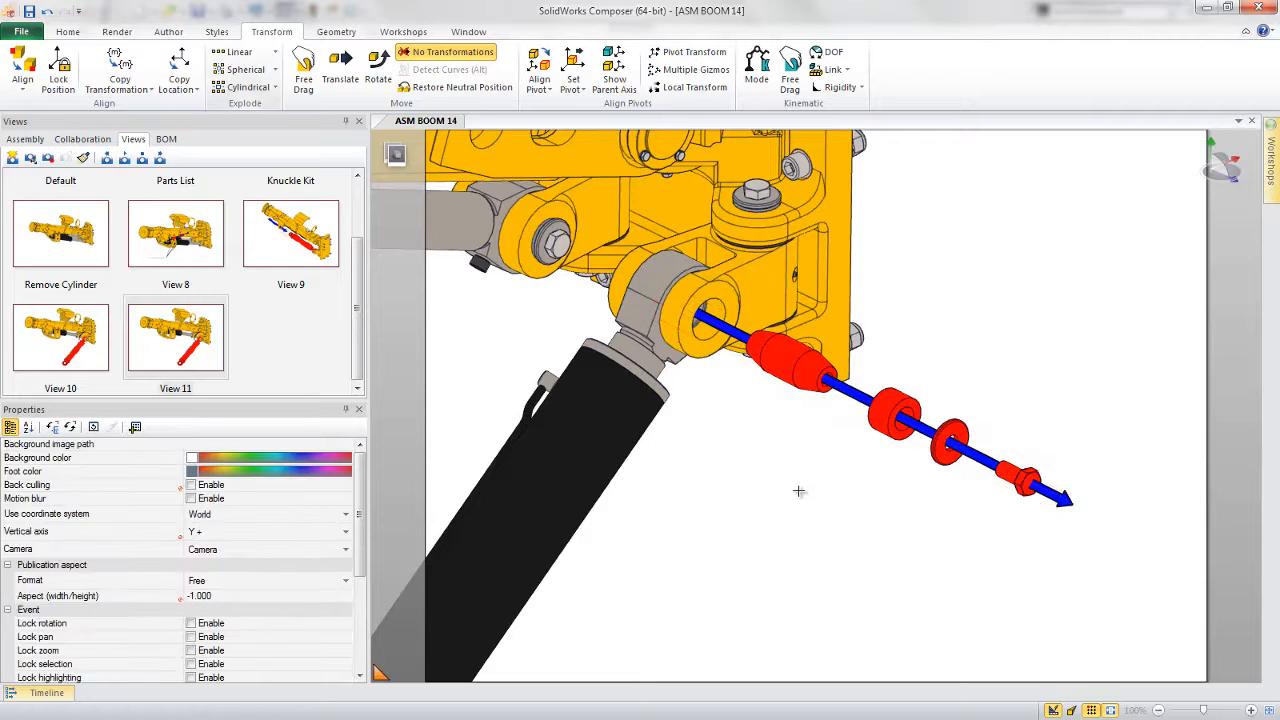
- Frame the whole boom, update View 11 with the exploded pin scene and create another view from it
{"action": "scroll", "coordinate": [799, 491], "scroll_direction": "down", "scroll_amount": 5}
{"action": "scroll", "coordinate": [891, 486], "scroll_direction": "up", "scroll_amount": 2}
{"action": "middle_click_drag", "start_coordinate": [916, 565], "coordinate": [937, 594]}
{"action": "left_click", "coordinate": [182, 348]}
{"action": "left_click", "coordinate": [48, 160]}
{"action": "left_click", "coordinate": [12, 160]}
- Hide the exploded pin hardware and its blue arrow in the new view's scene
{"action": "right_click_drag", "start_coordinate": [923, 449], "coordinate": [931, 491]}
{"action": "left_click_drag", "start_coordinate": [922, 458], "coordinate": [1098, 350]}
{"action": "right_click_drag", "start_coordinate": [946, 534], "coordinate": [929, 477]}
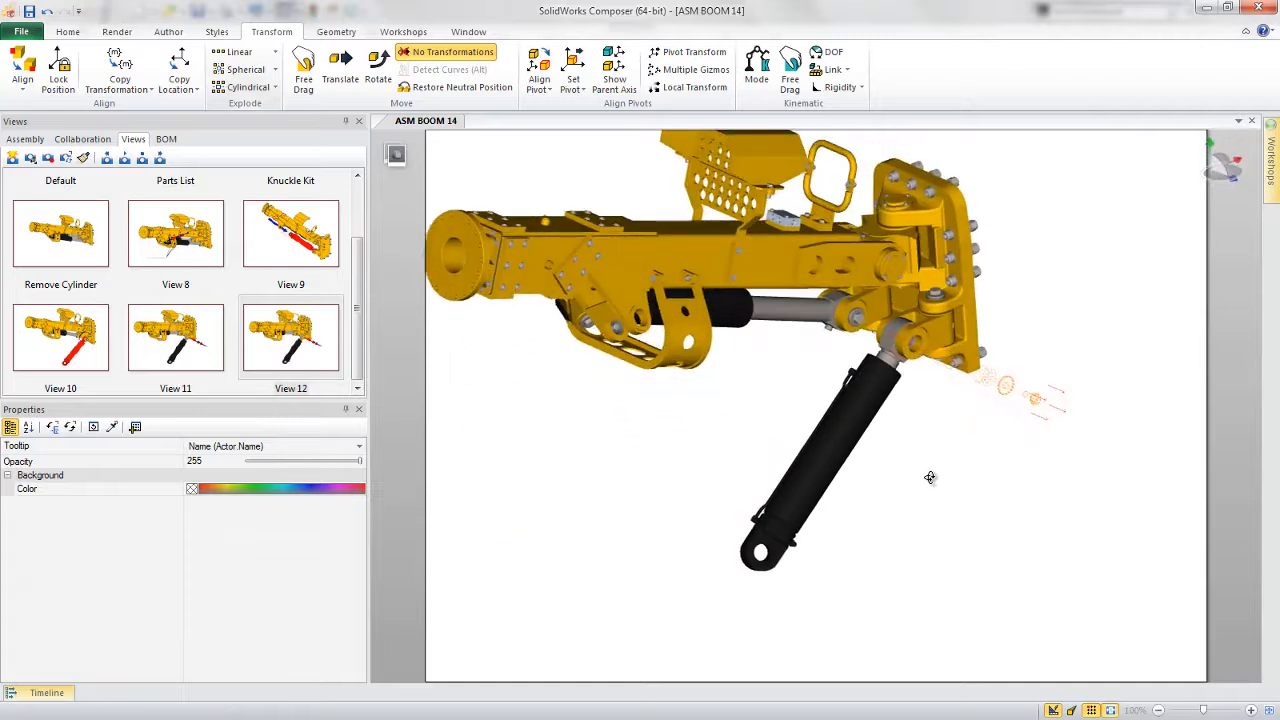
- Translate the cylinder rod and barrel together along the cylinder axis, clear of the knuckle joint, and color them red
{"action": "left_click", "coordinate": [892, 340]}
{"action": "left_click", "coordinate": [852, 386], "text": "ctrl"}
{"action": "right_click", "coordinate": [866, 382]}
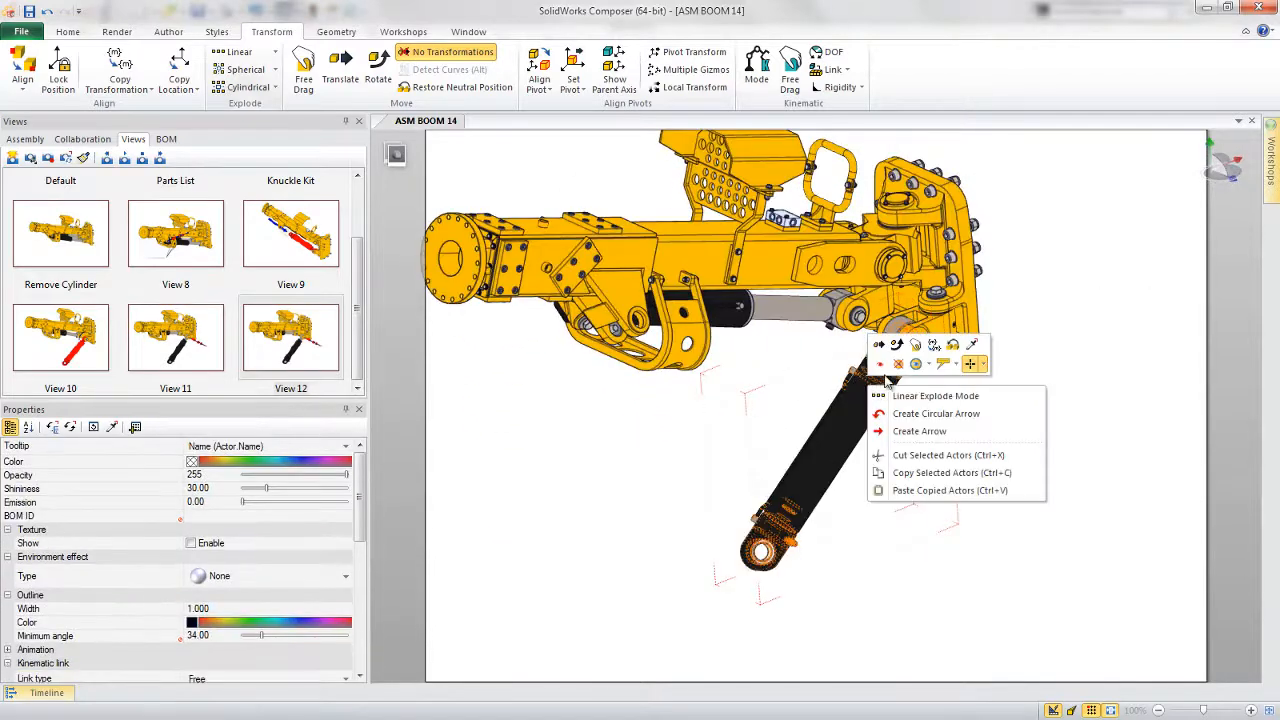
{"action": "left_click", "coordinate": [880, 347]}
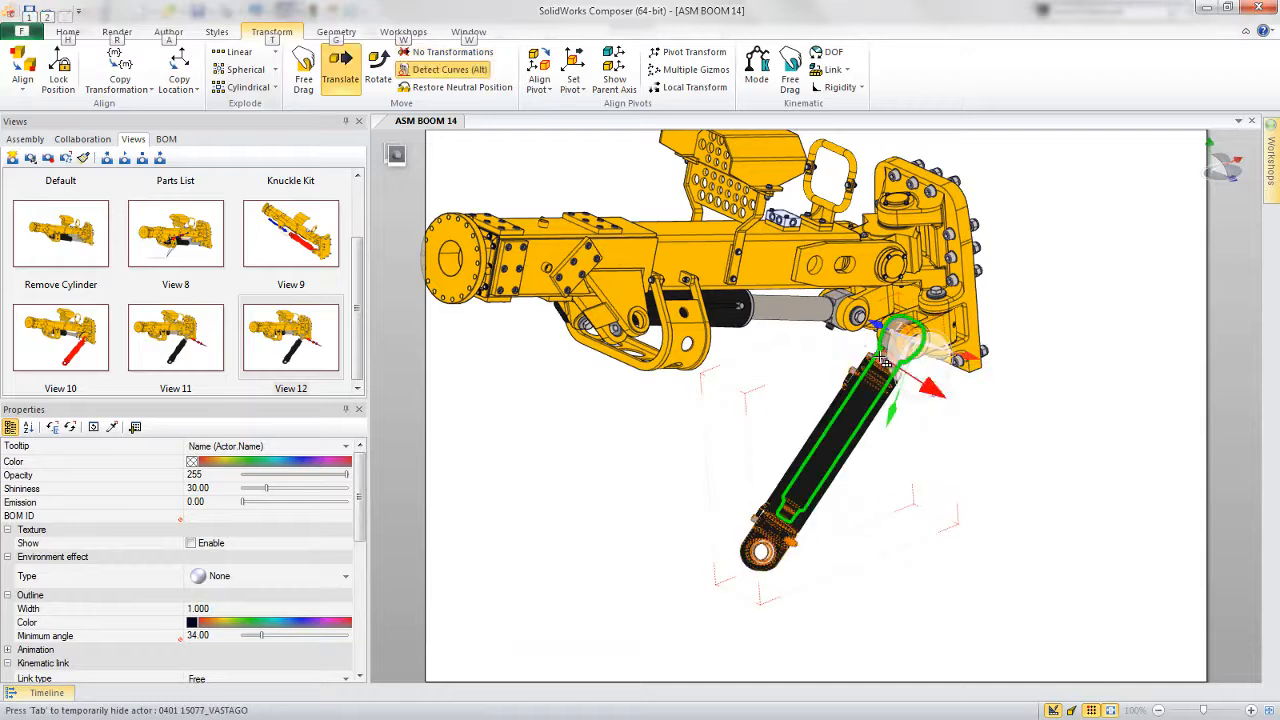
{"action": "left_click_drag", "start_coordinate": [778, 524], "coordinate": [790, 565]}
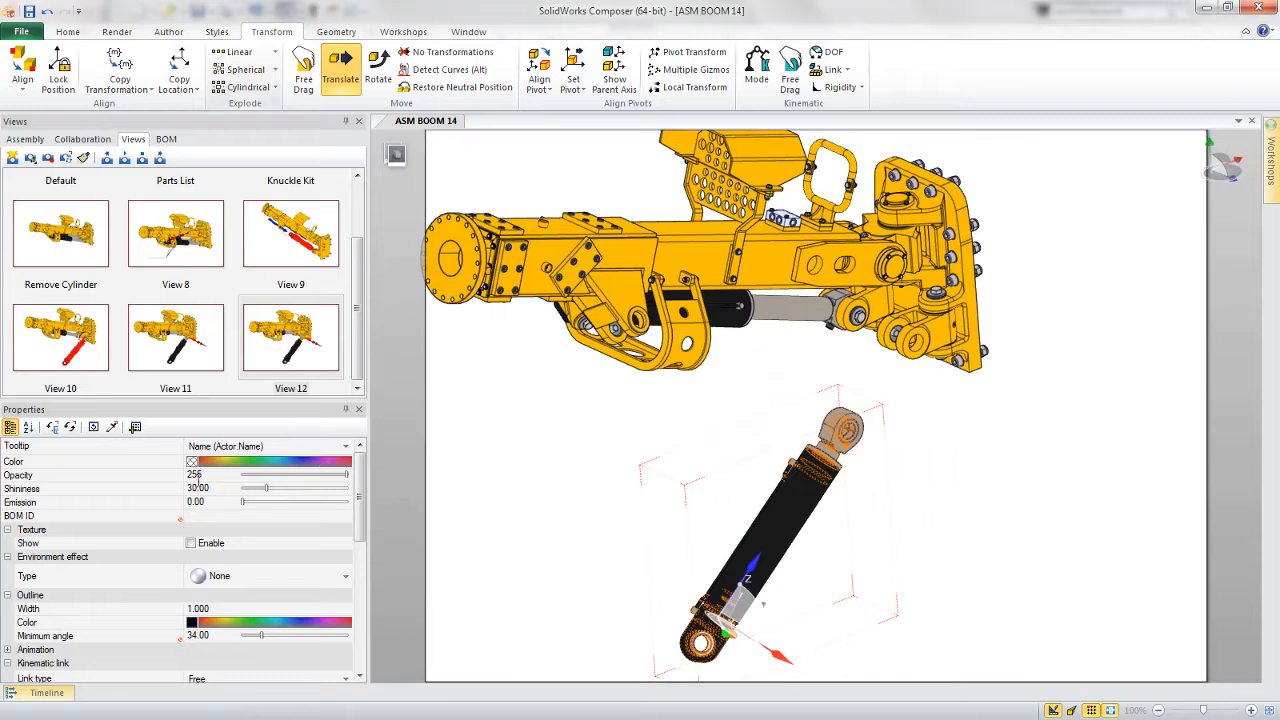
{"action": "left_click", "coordinate": [193, 462]}
{"action": "left_click", "coordinate": [247, 505]}
{"action": "left_click", "coordinate": [614, 479]}
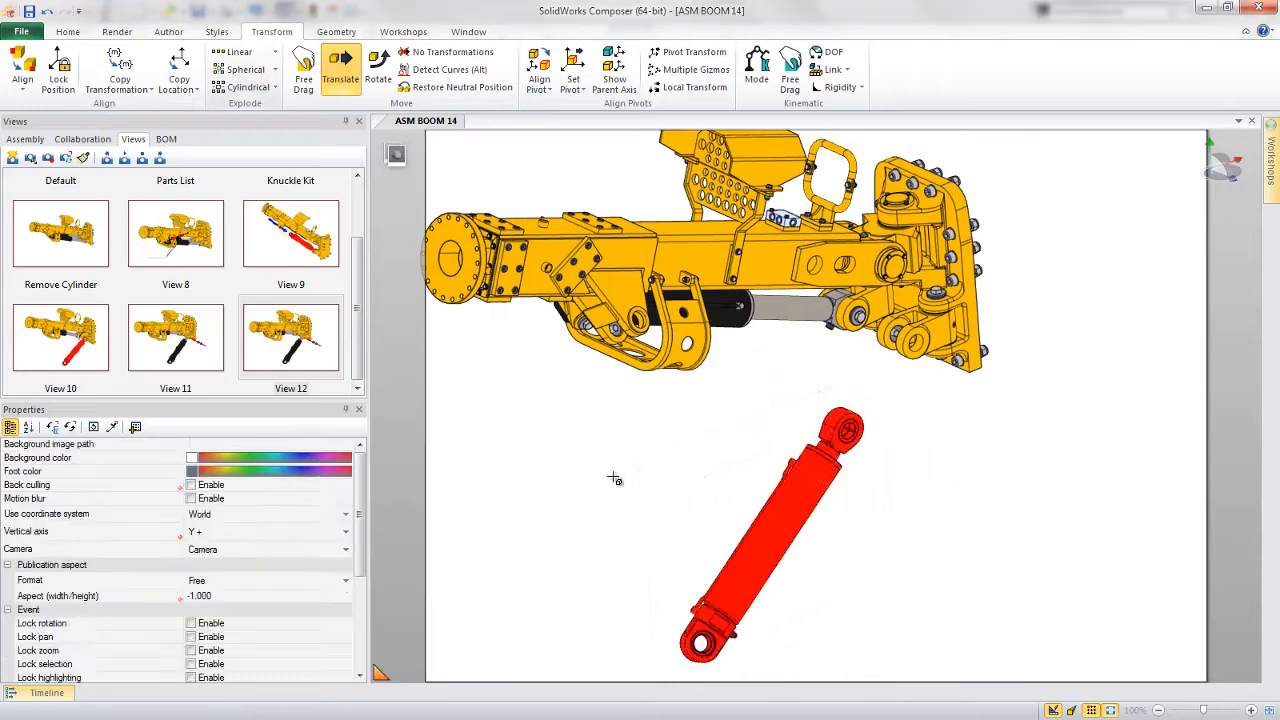
- Create a blue arrow about 417 long parallel to the cylinder axis and place it from the knuckle joint towards the rod eye
{"action": "right_click", "coordinate": [632, 468]}
{"action": "left_click", "coordinate": [700, 477]}
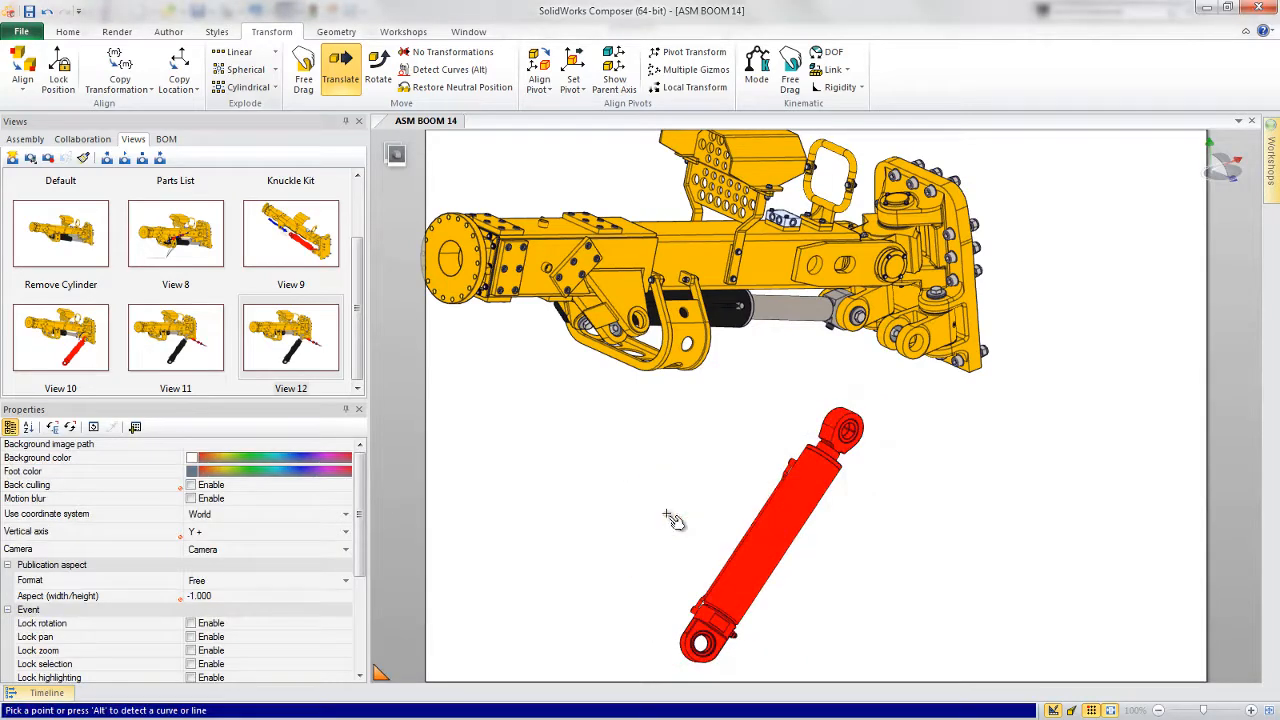
{"action": "left_click", "coordinate": [835, 460]}
{"action": "left_click", "coordinate": [920, 390]}
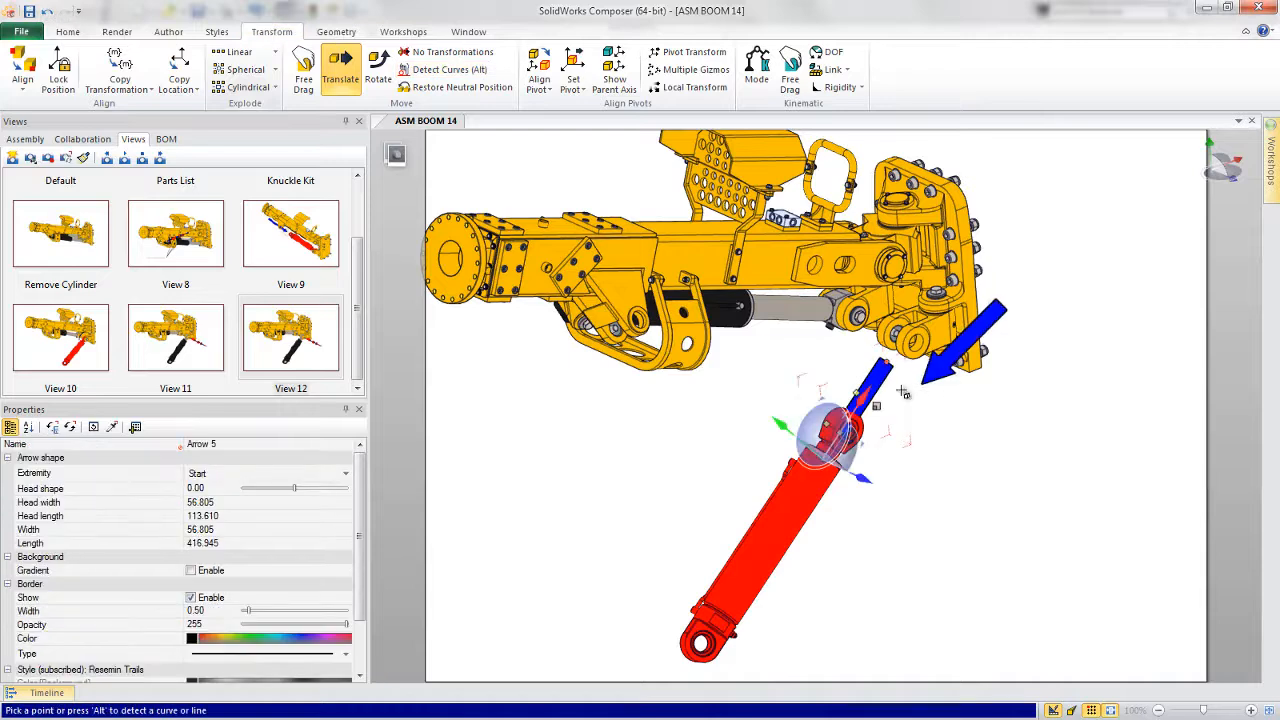
{"action": "left_click", "coordinate": [893, 372]}
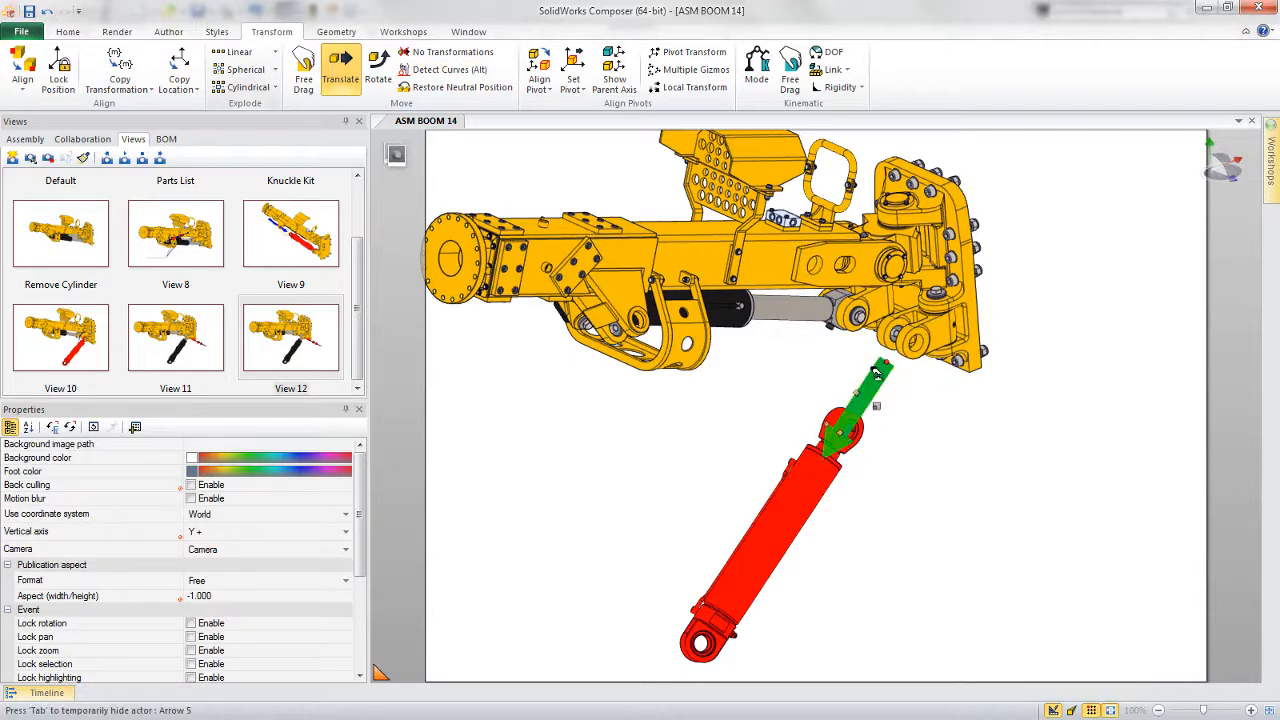
{"action": "left_click", "coordinate": [865, 386]}
{"action": "left_click_drag", "start_coordinate": [861, 398], "coordinate": [903, 360]}
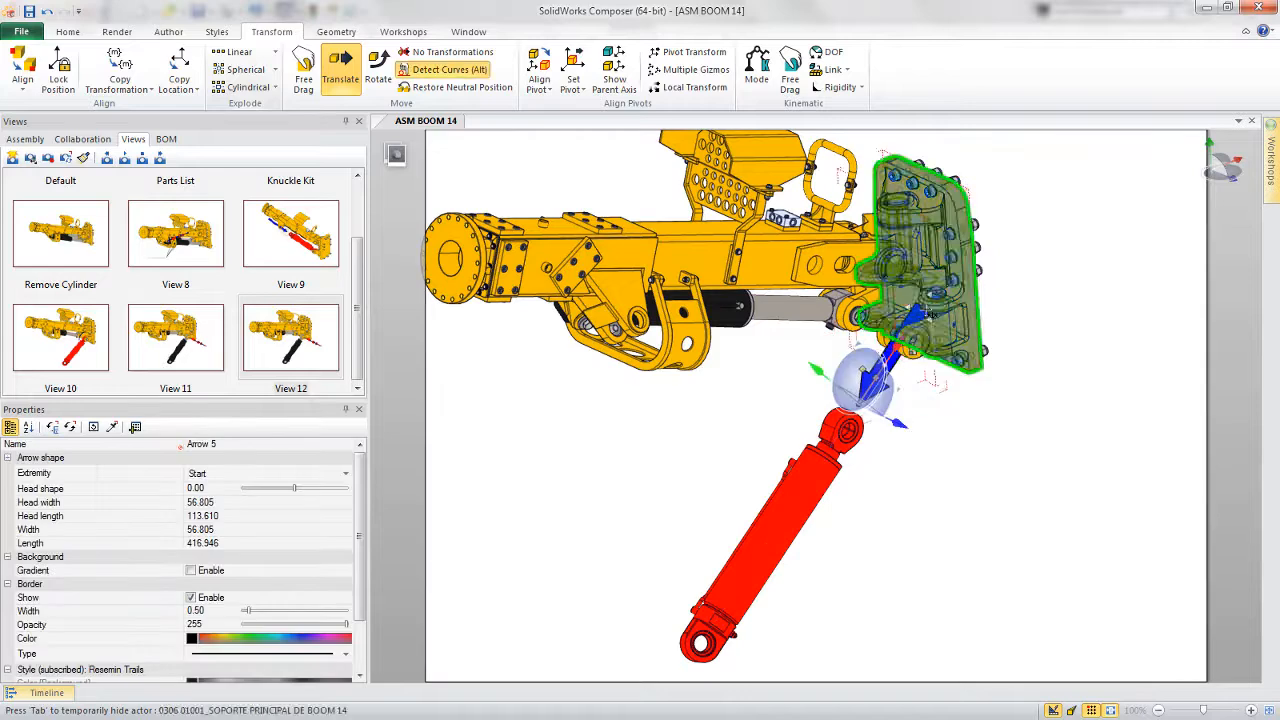
{"action": "left_click", "coordinate": [998, 412]}
- Frame the boom with the detached cylinder and update View 12 with the current scene
{"action": "scroll", "coordinate": [986, 440], "scroll_direction": "up", "scroll_amount": 5}
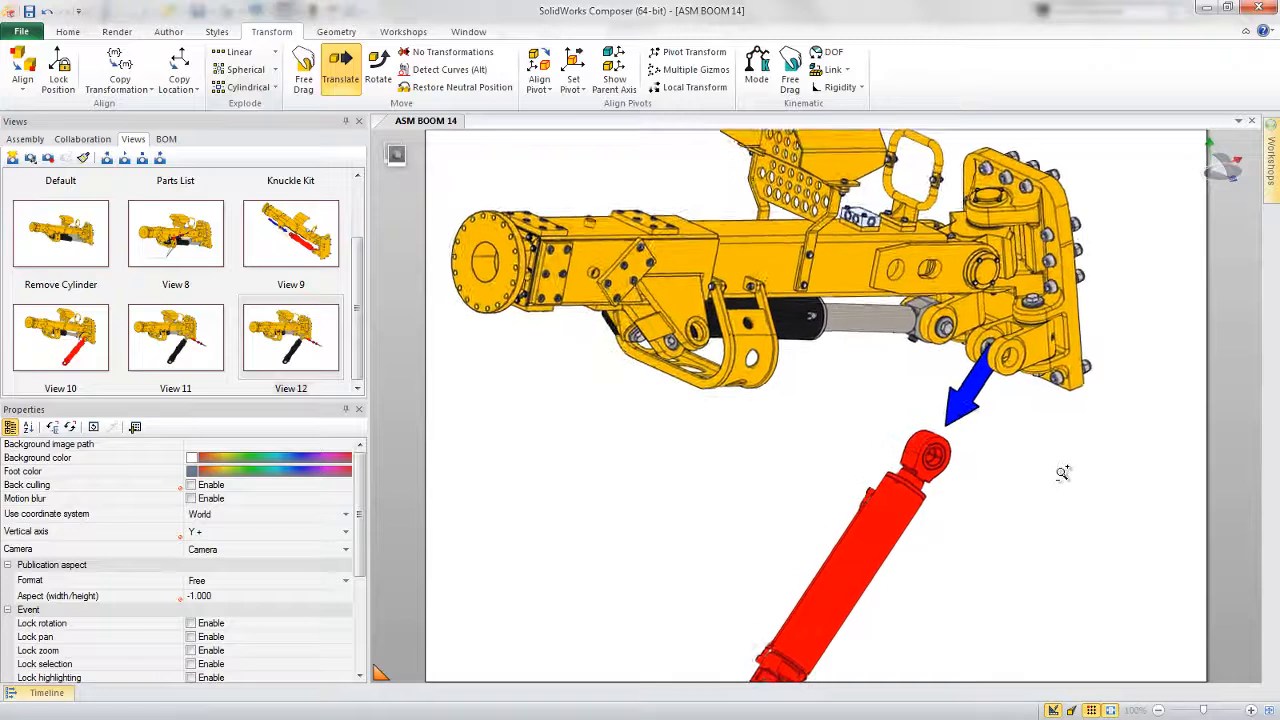
{"action": "scroll", "coordinate": [1062, 473], "scroll_direction": "down", "scroll_amount": 4}
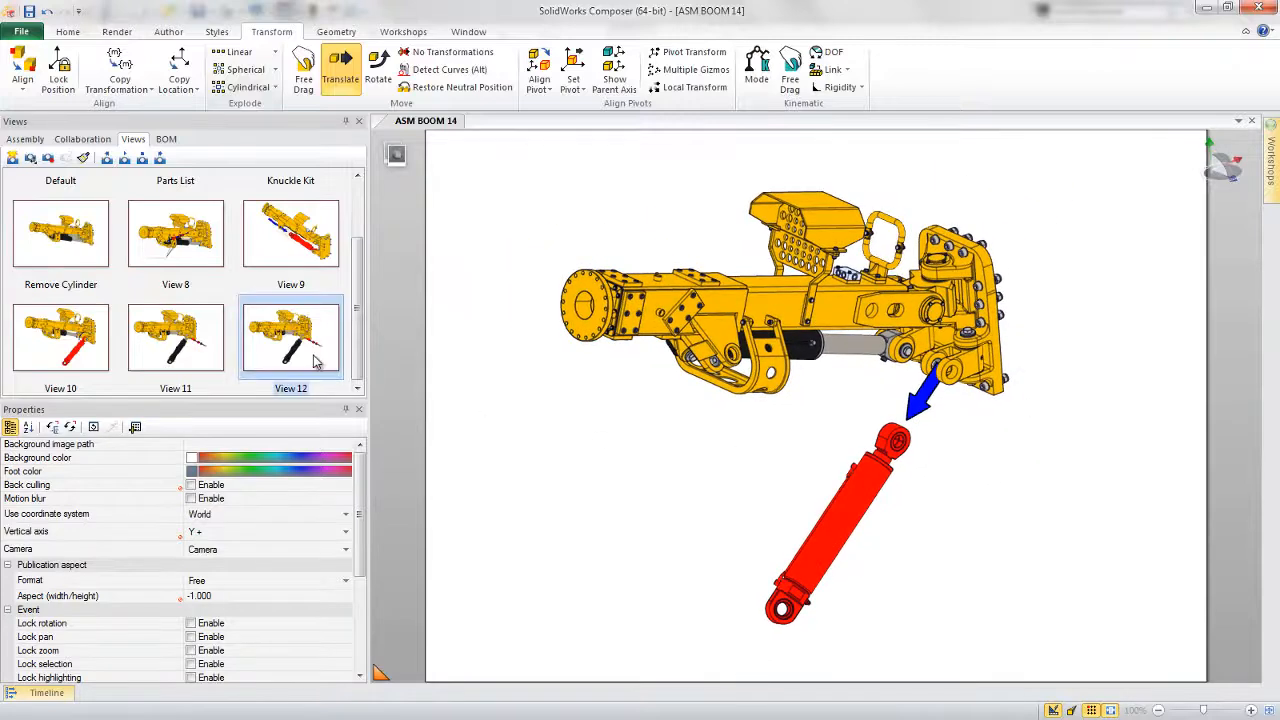
{"action": "left_click", "coordinate": [49, 159]}
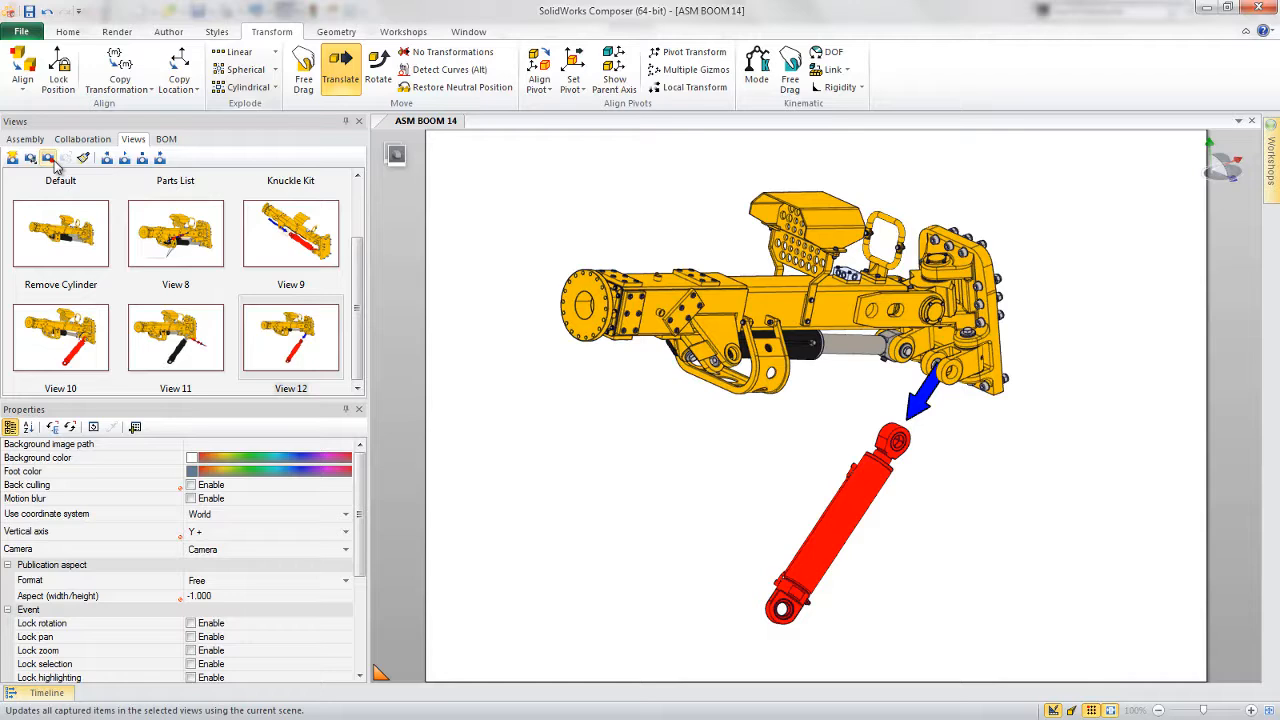
- Open the High Resolution Image workshop, keep it docked and load the High Res Images profile
{"action": "left_click", "coordinate": [403, 31]}
{"action": "left_click", "coordinate": [382, 72]}
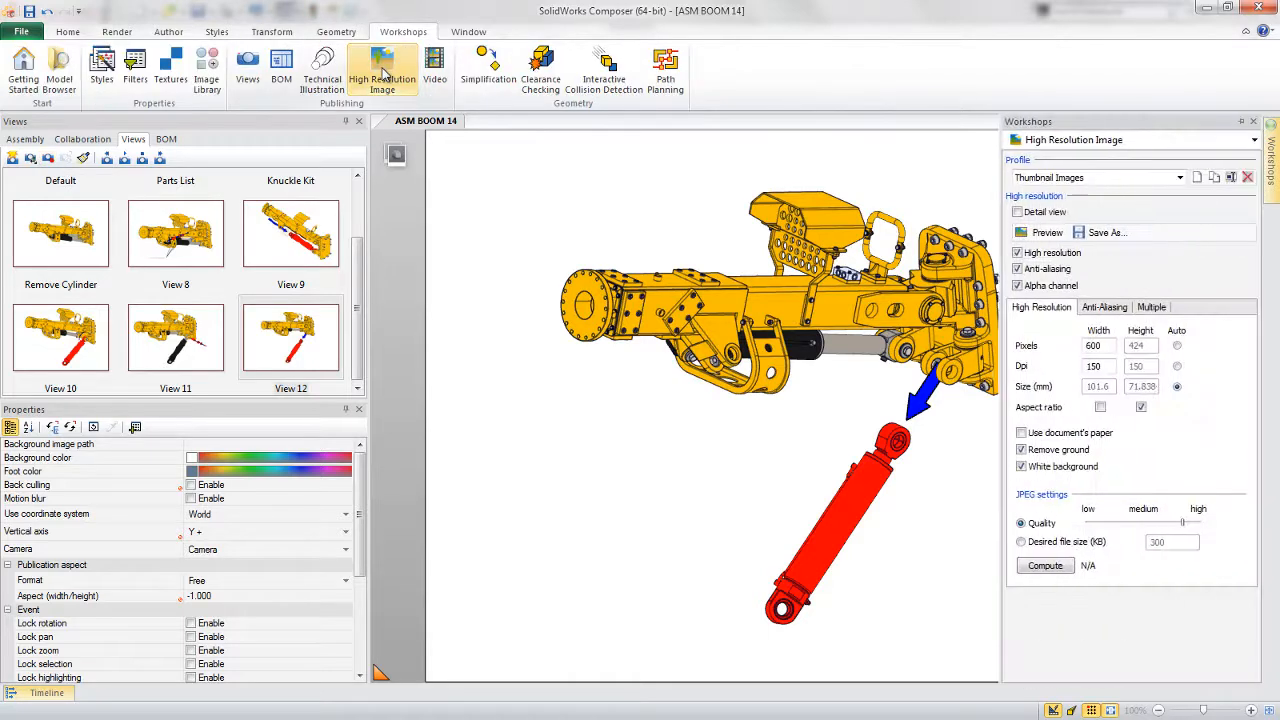
{"action": "left_click", "coordinate": [1240, 121]}
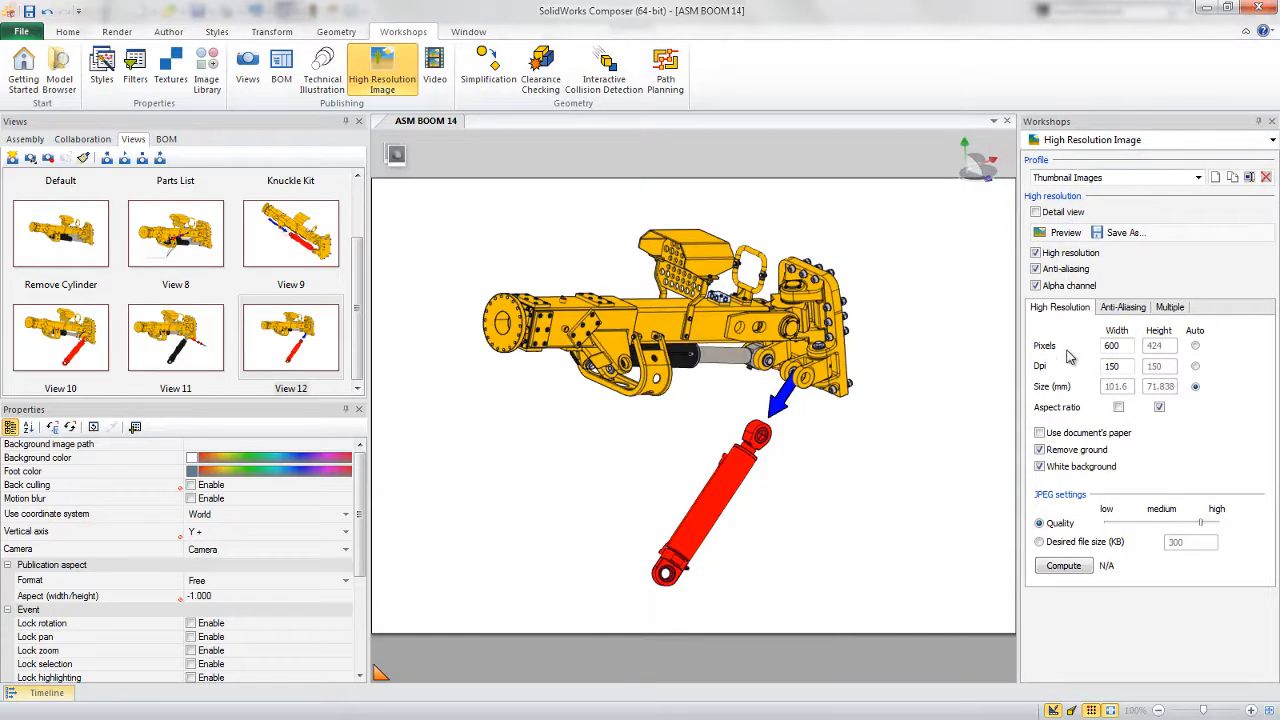
{"action": "left_click", "coordinate": [1117, 180]}
{"action": "left_click", "coordinate": [1108, 207]}
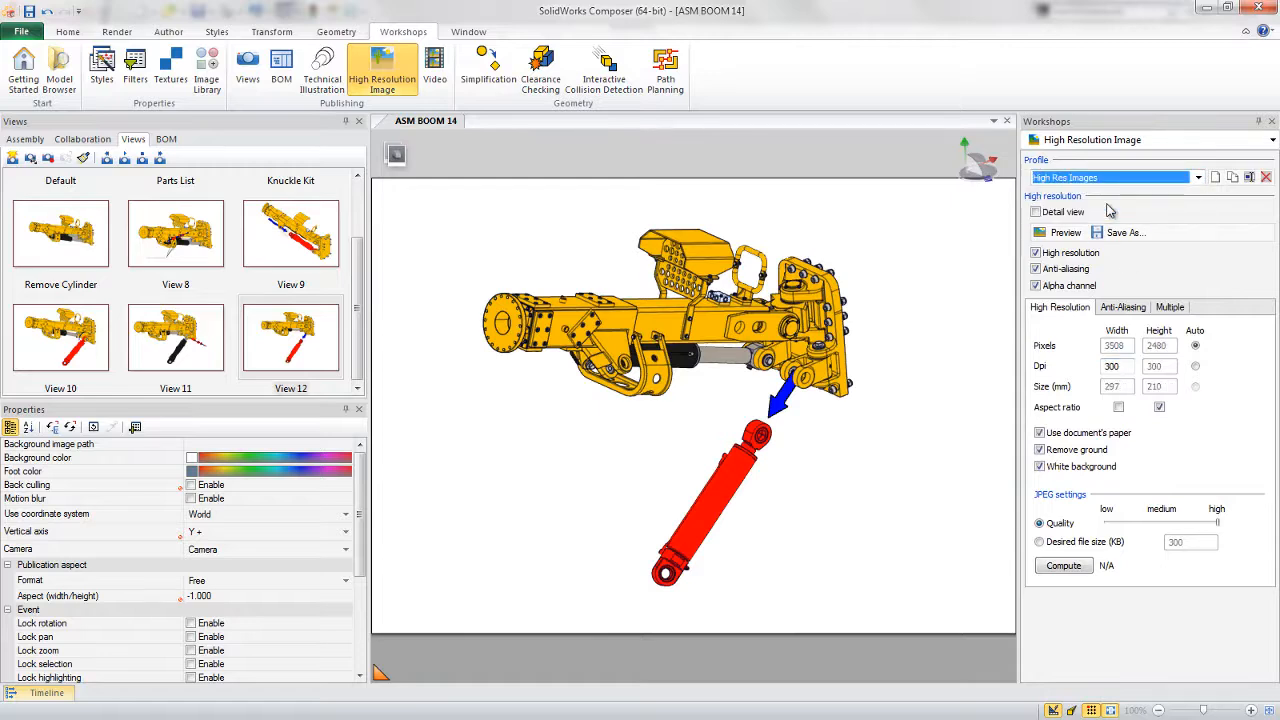
- Review the anti-aliasing and multiple-image options, and preview the current view as a high-resolution image
{"action": "left_click", "coordinate": [1125, 311]}
{"action": "left_click", "coordinate": [1174, 312]}
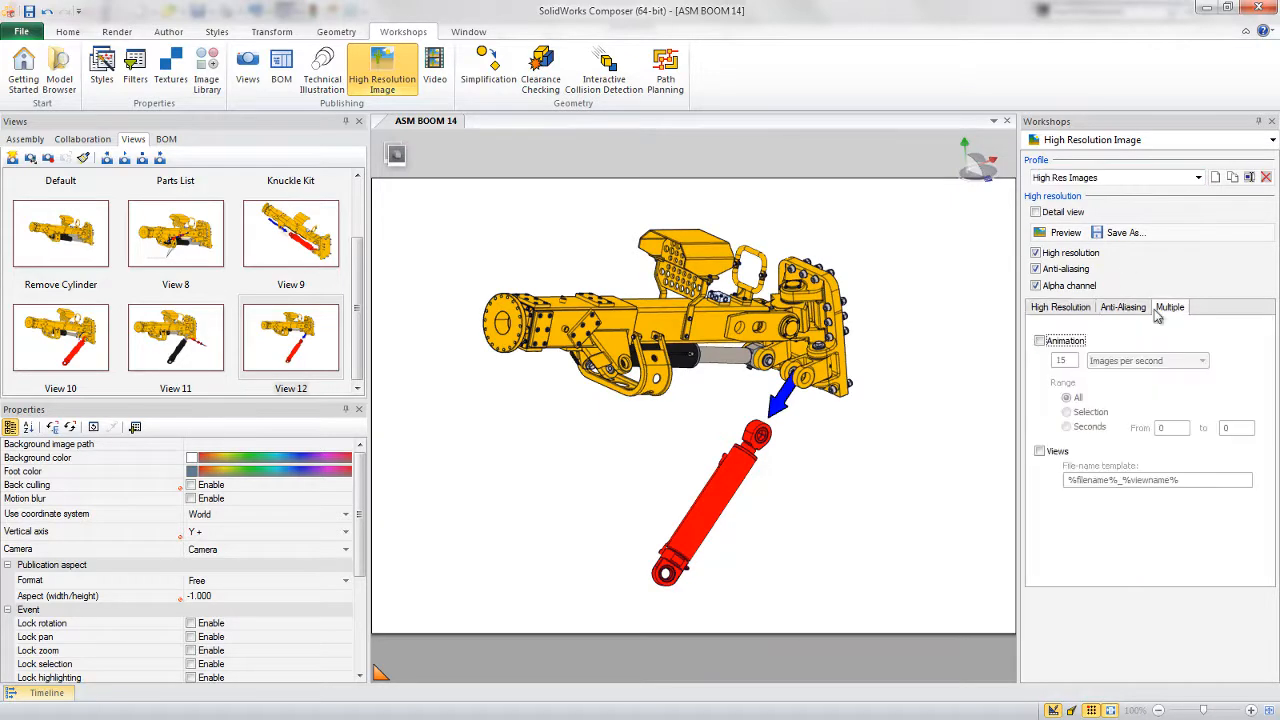
{"action": "left_click", "coordinate": [1062, 308]}
{"action": "left_click", "coordinate": [1062, 232]}
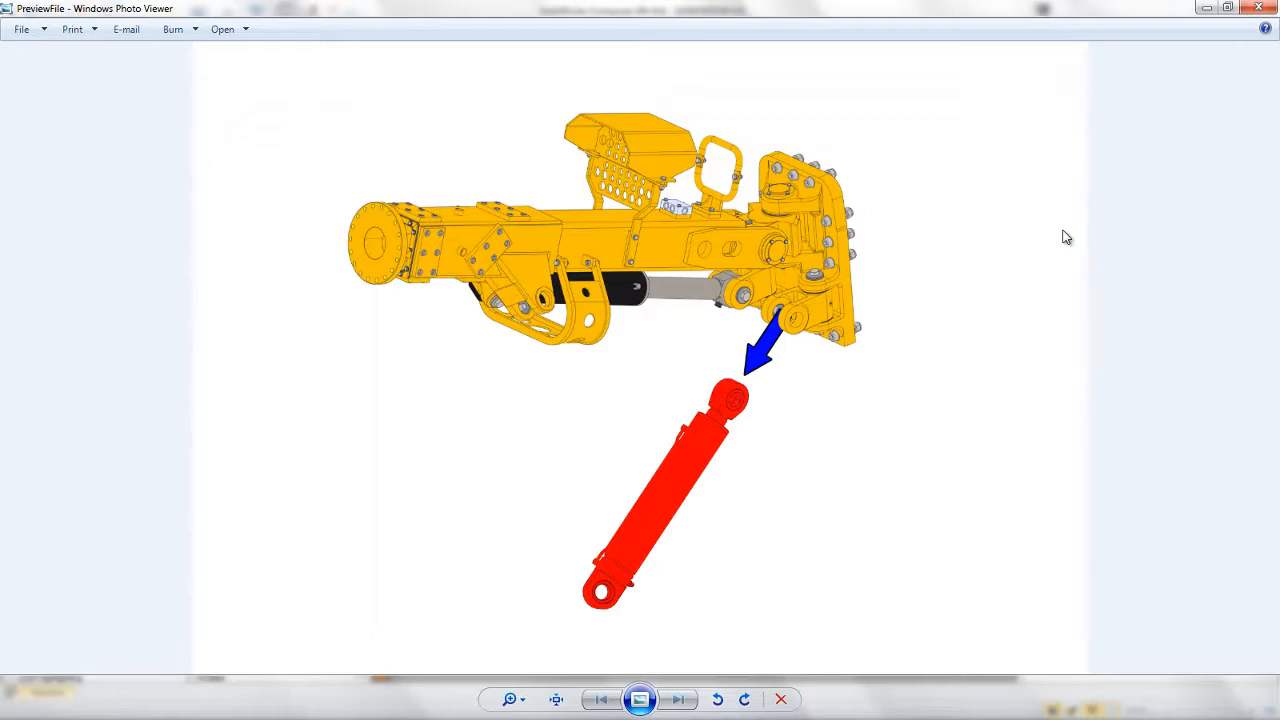
{"action": "left_click", "coordinate": [1258, 8]}
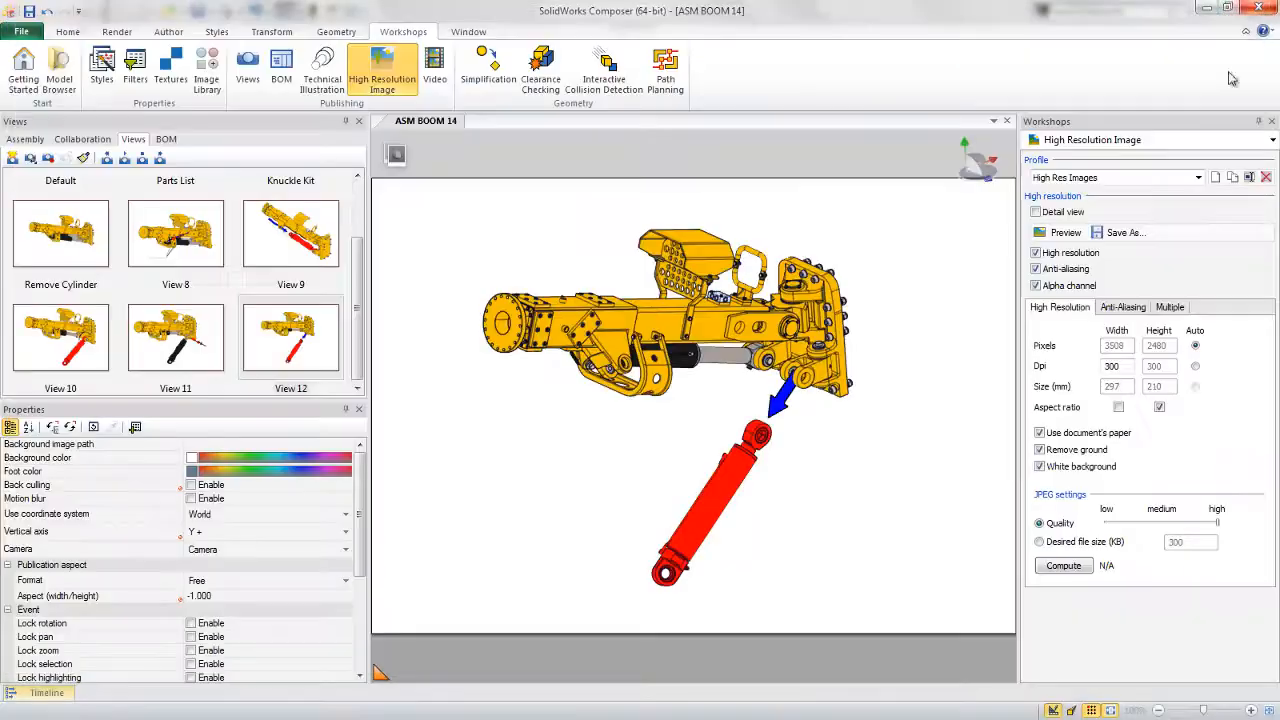
- Switch the image profile to Thumbnail Images and close the High Resolution Image workshop
{"action": "left_click", "coordinate": [1118, 178]}
{"action": "left_click", "coordinate": [1065, 217]}
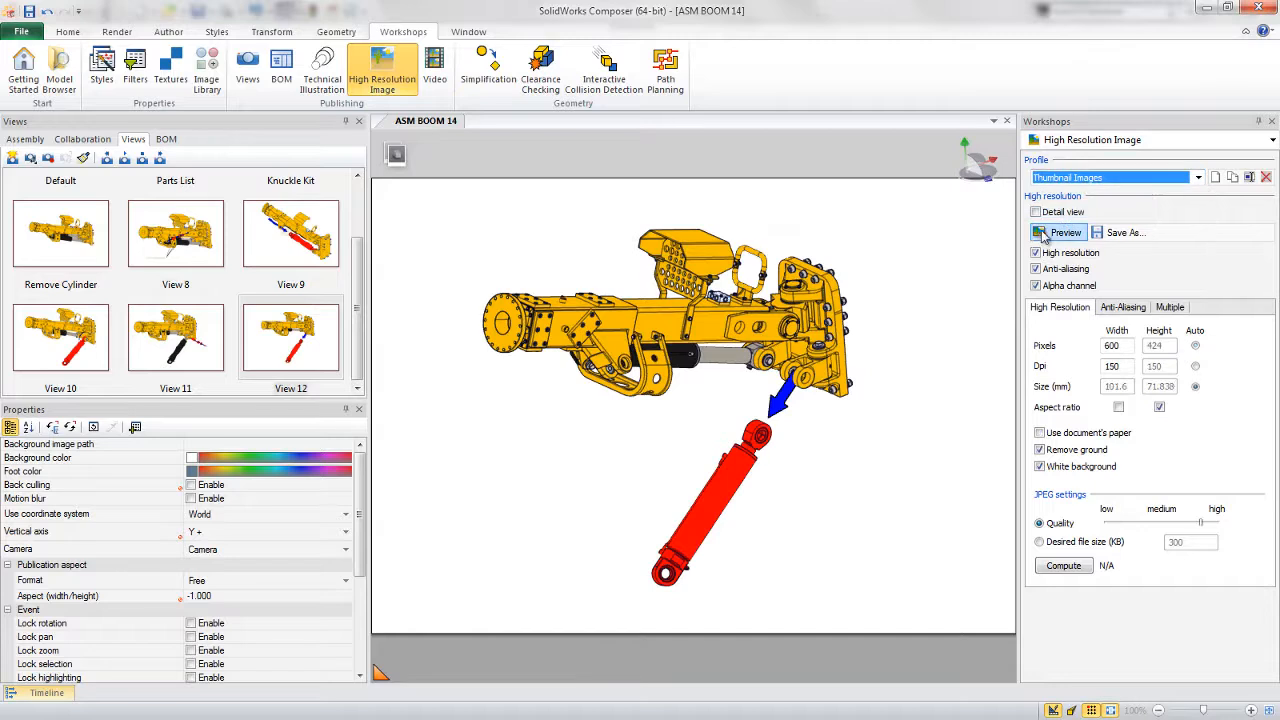
{"action": "left_click", "coordinate": [1258, 121]}
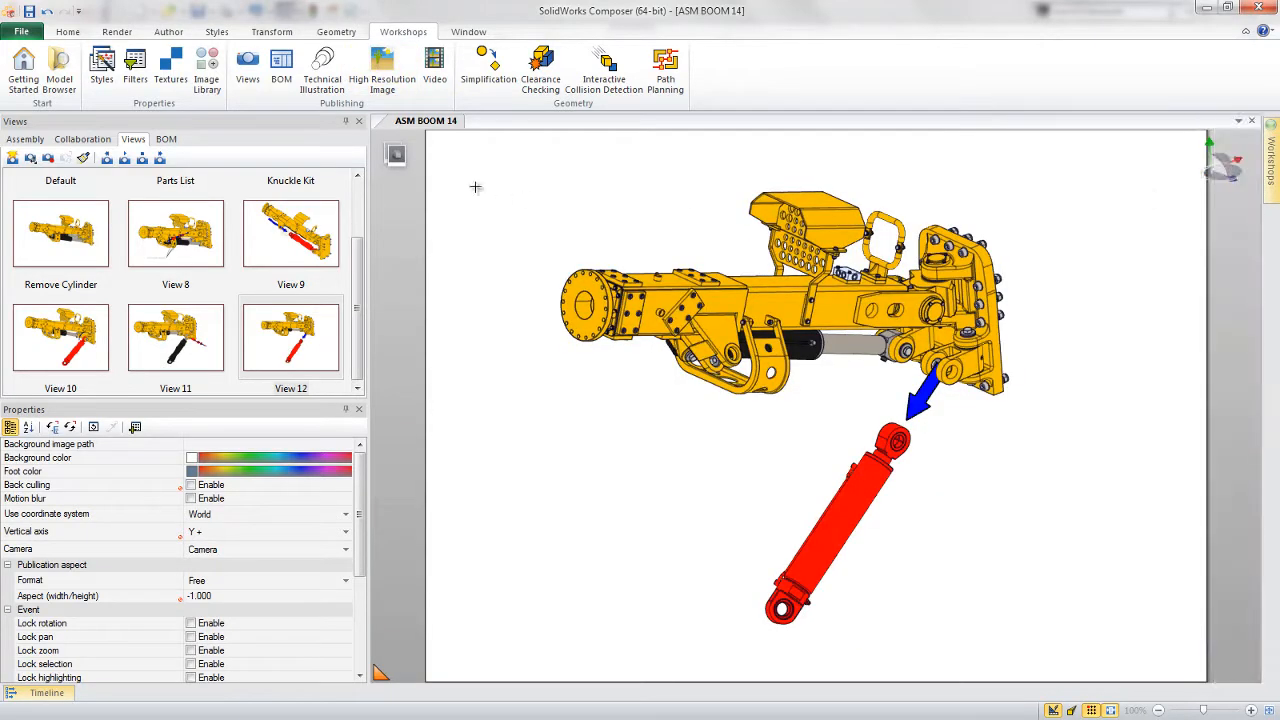
- Switch the scene to animation mode, open the Timeline and keep it docked
{"action": "left_click", "coordinate": [396, 156]}
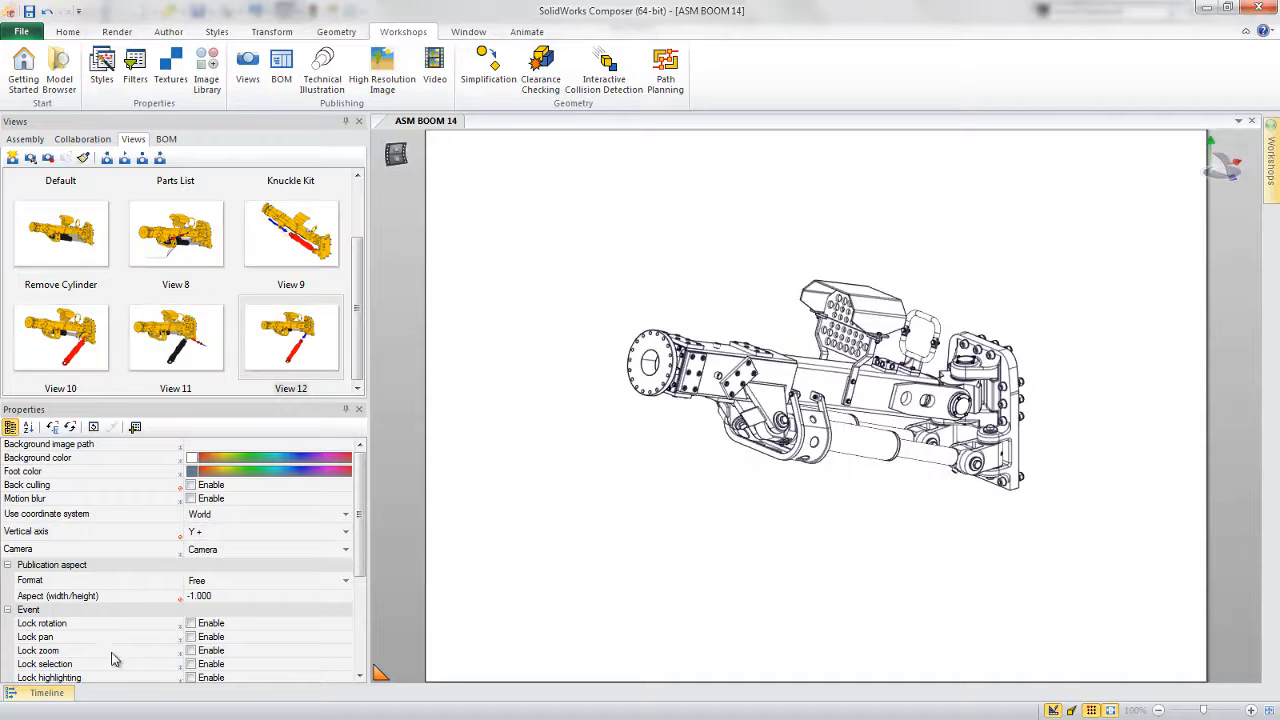
{"action": "left_click", "coordinate": [42, 693]}
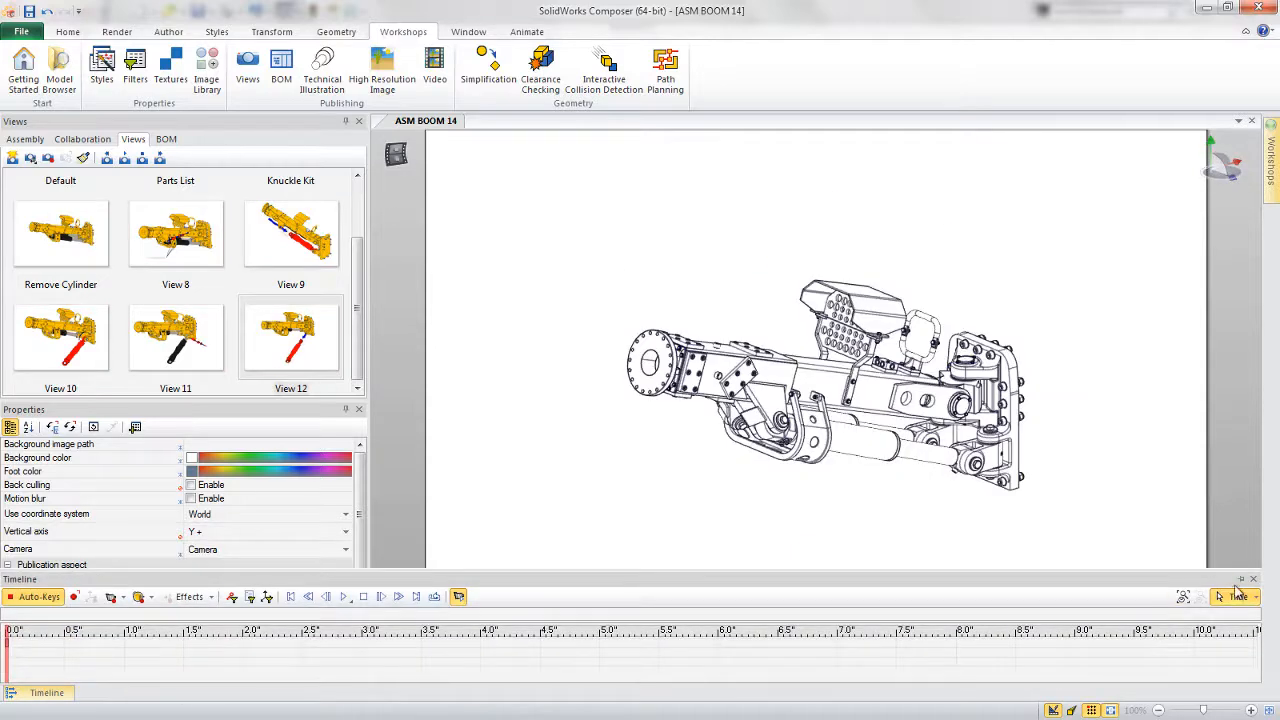
{"action": "left_click", "coordinate": [1240, 580]}
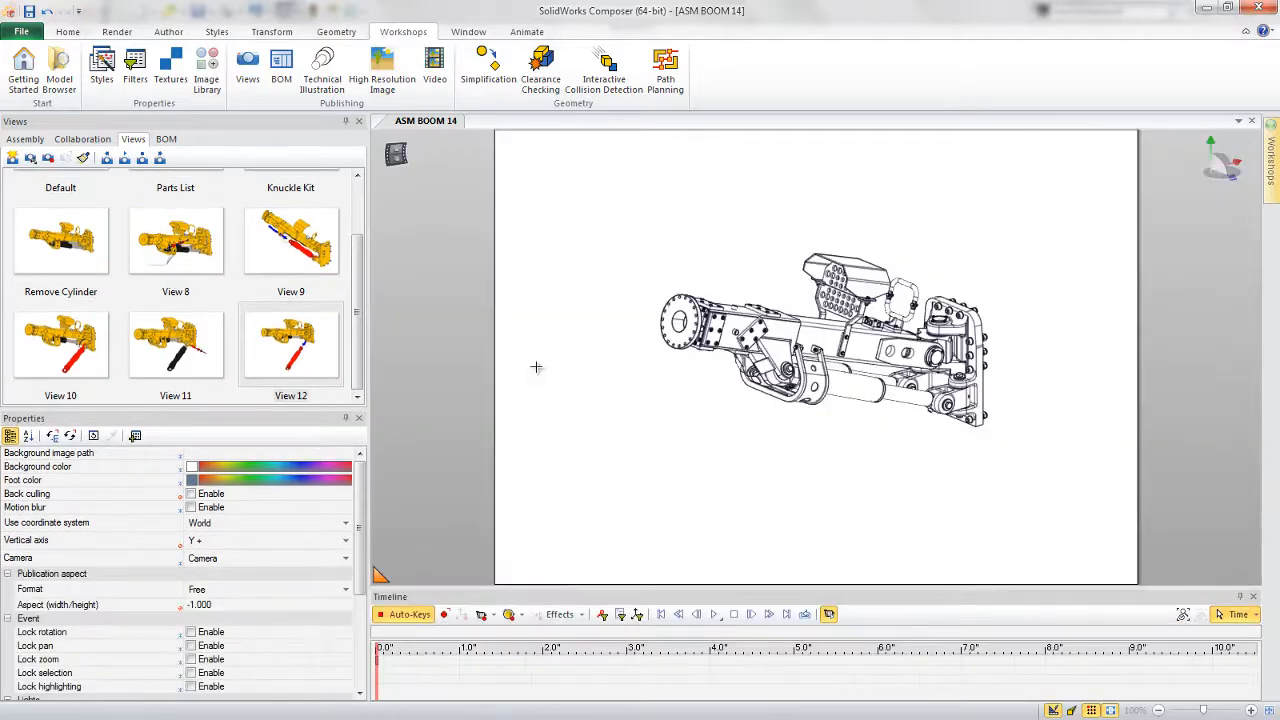
- Build the animation by placing Remove Cylinder and Views 8 to 12 at two-second intervals from 0 to 10 s, and play it
{"action": "scroll", "coordinate": [352, 338], "scroll_direction": "up", "scroll_amount": 2}
{"action": "left_click_drag", "start_coordinate": [80, 312], "coordinate": [378, 672]}
{"action": "left_click_drag", "start_coordinate": [170, 278], "coordinate": [543, 668]}
{"action": "left_click_drag", "start_coordinate": [285, 298], "coordinate": [711, 668]}
{"action": "scroll", "coordinate": [90, 330], "scroll_direction": "down", "scroll_amount": 1}
{"action": "left_click_drag", "start_coordinate": [85, 345], "coordinate": [879, 668]}
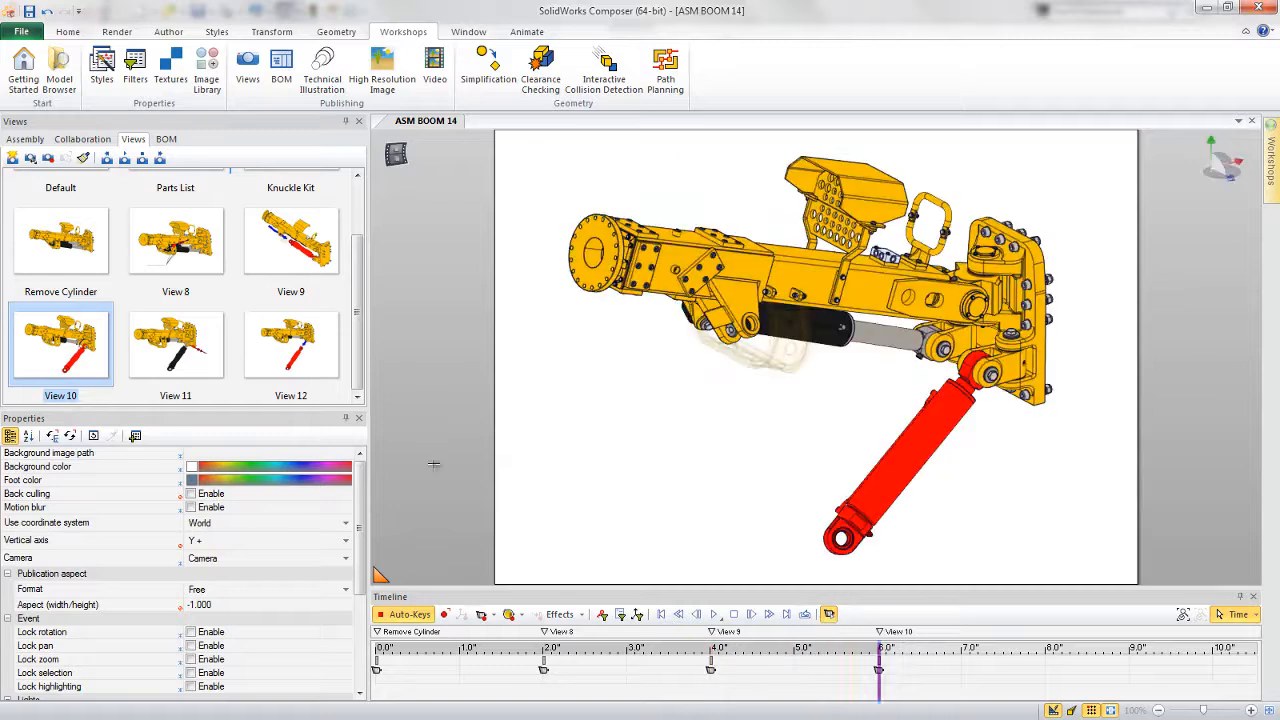
{"action": "left_click_drag", "start_coordinate": [175, 345], "coordinate": [1047, 680]}
{"action": "left_click_drag", "start_coordinate": [333, 341], "coordinate": [1213, 675]}
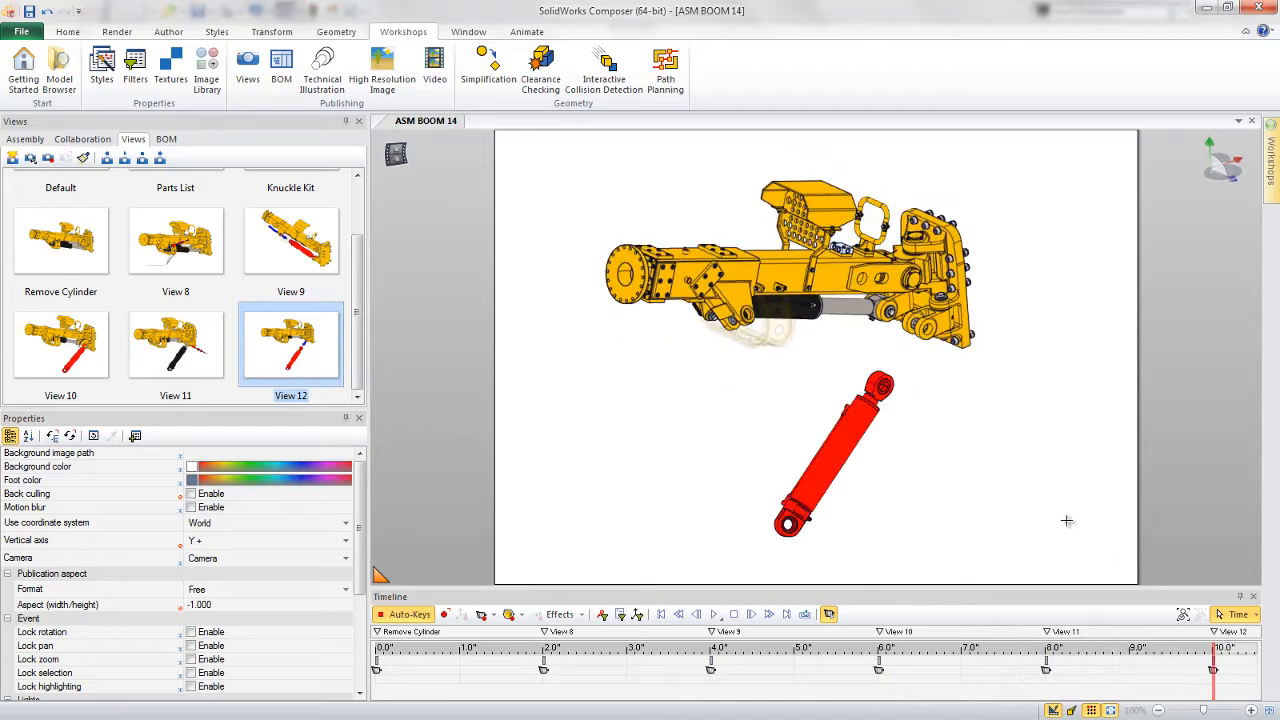
{"action": "left_click", "coordinate": [710, 616]}
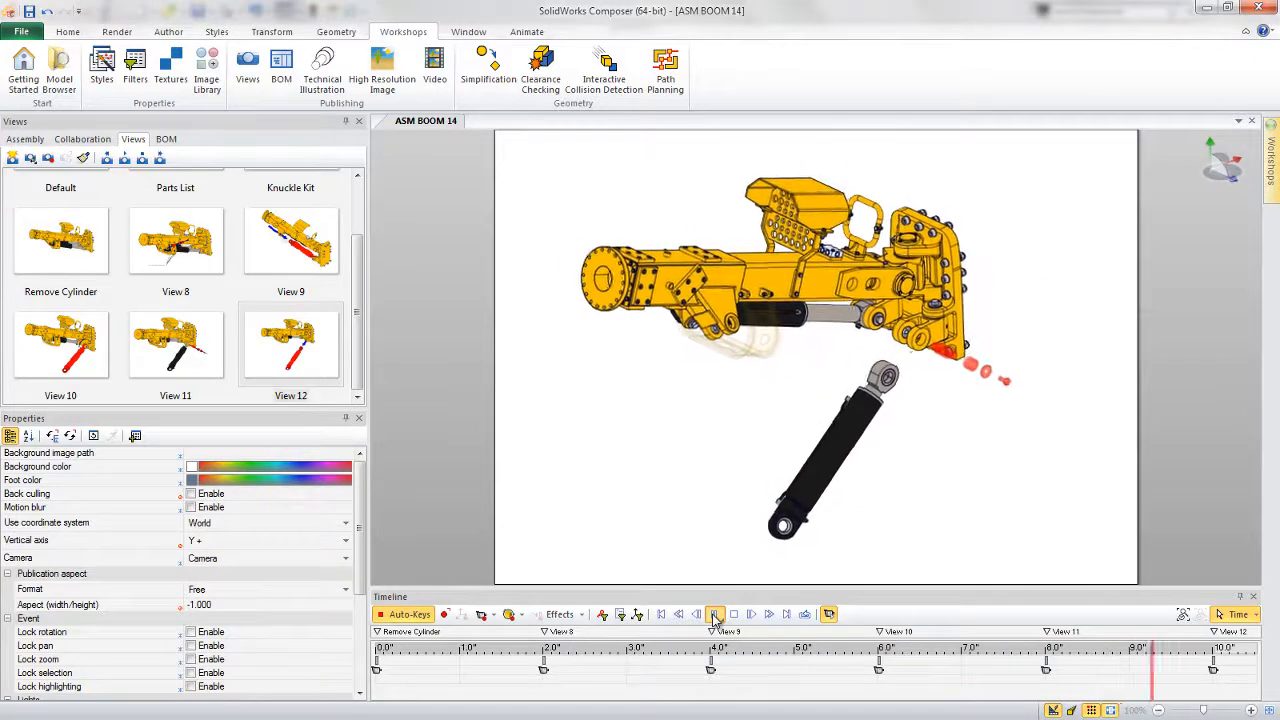
- Delete the cylinder guard's animation keys from about 1.7 s through 10 s, and replay the animation to check it
{"action": "left_click", "coordinate": [768, 344]}
{"action": "left_click_drag", "start_coordinate": [1232, 682], "coordinate": [528, 670]}
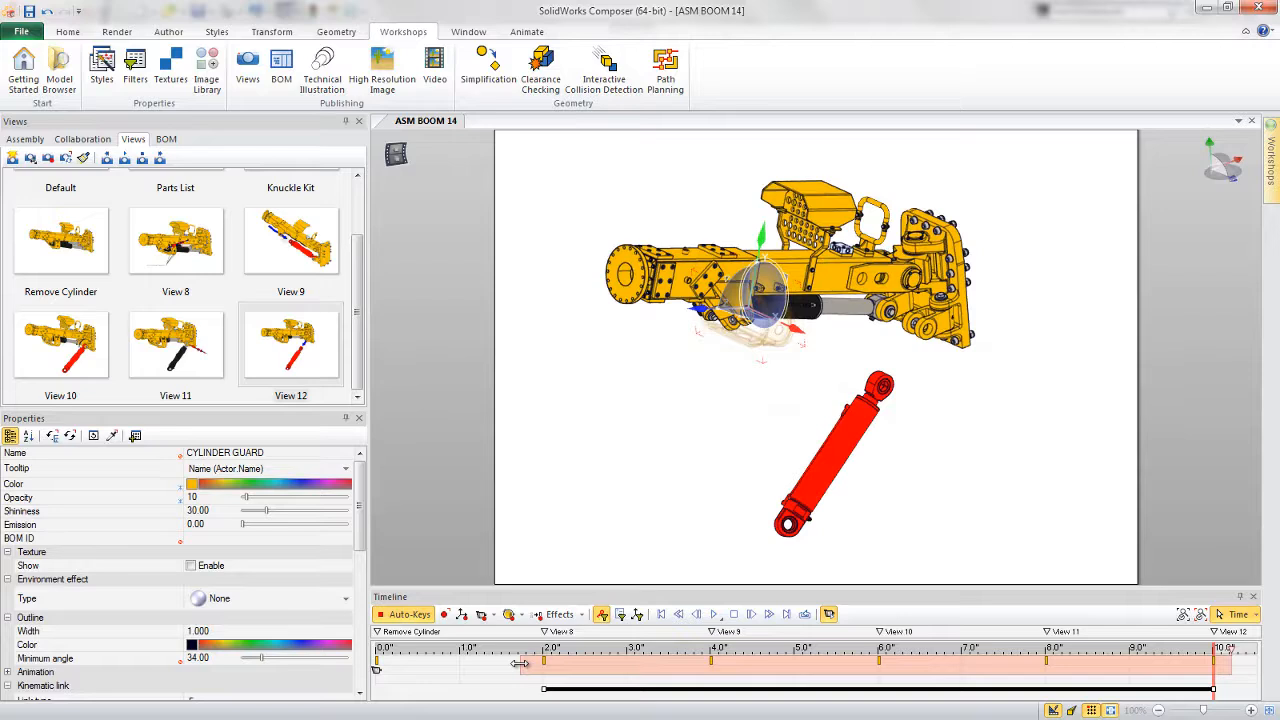
{"action": "key", "text": "Delete"}
{"action": "left_click", "coordinate": [716, 614]}
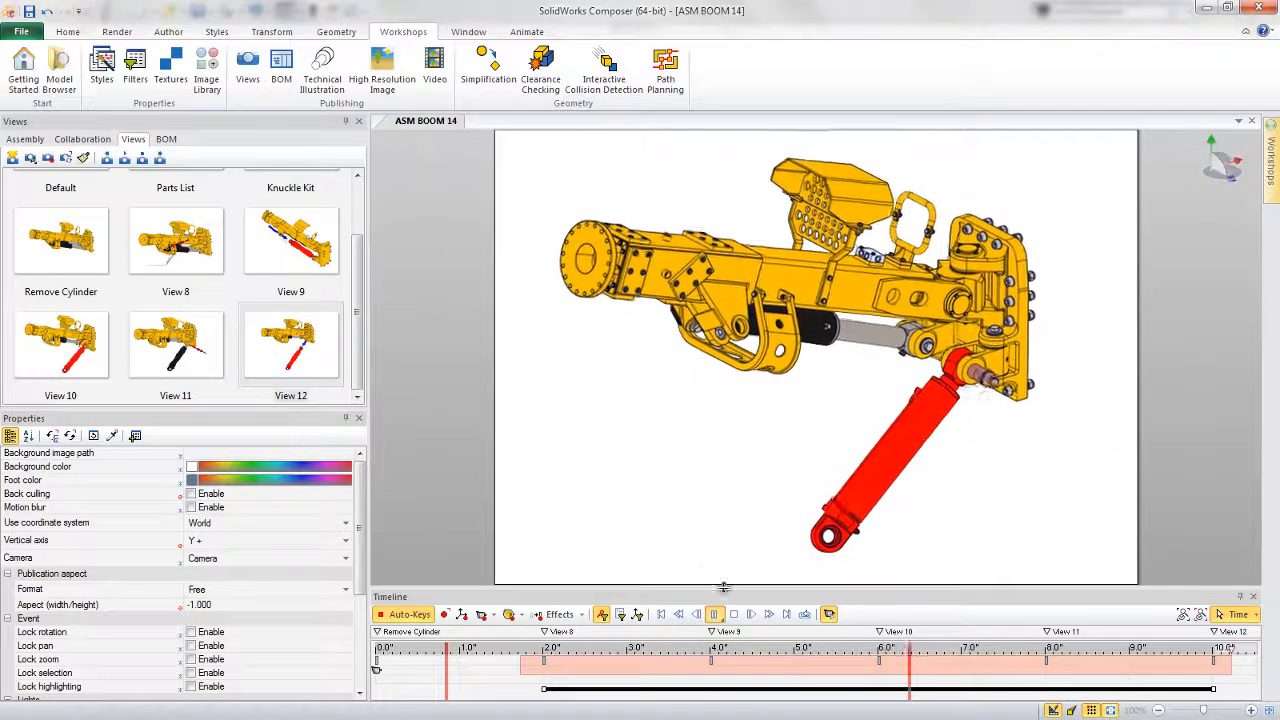
{"action": "left_click", "coordinate": [734, 614]}
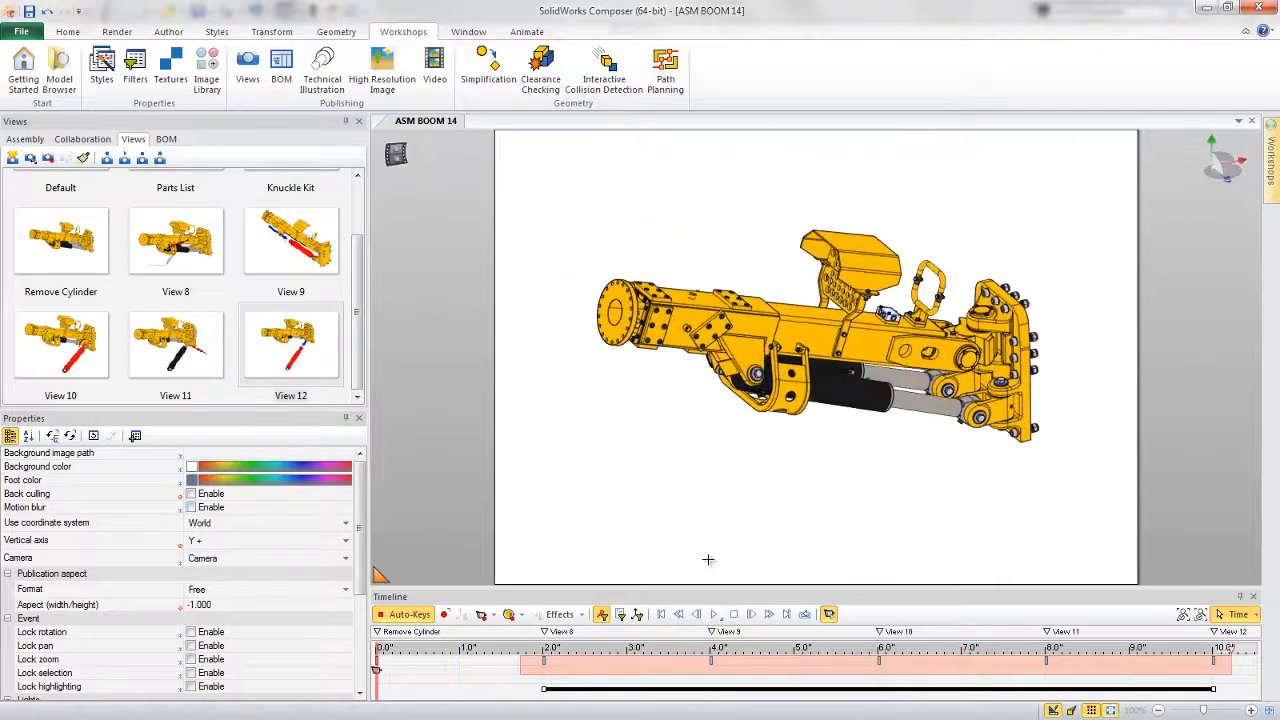
- Show the Remove Cylinder view and place the Resemin logo from the Image Library in the page's upper right corner
{"action": "left_click", "coordinate": [66, 248]}
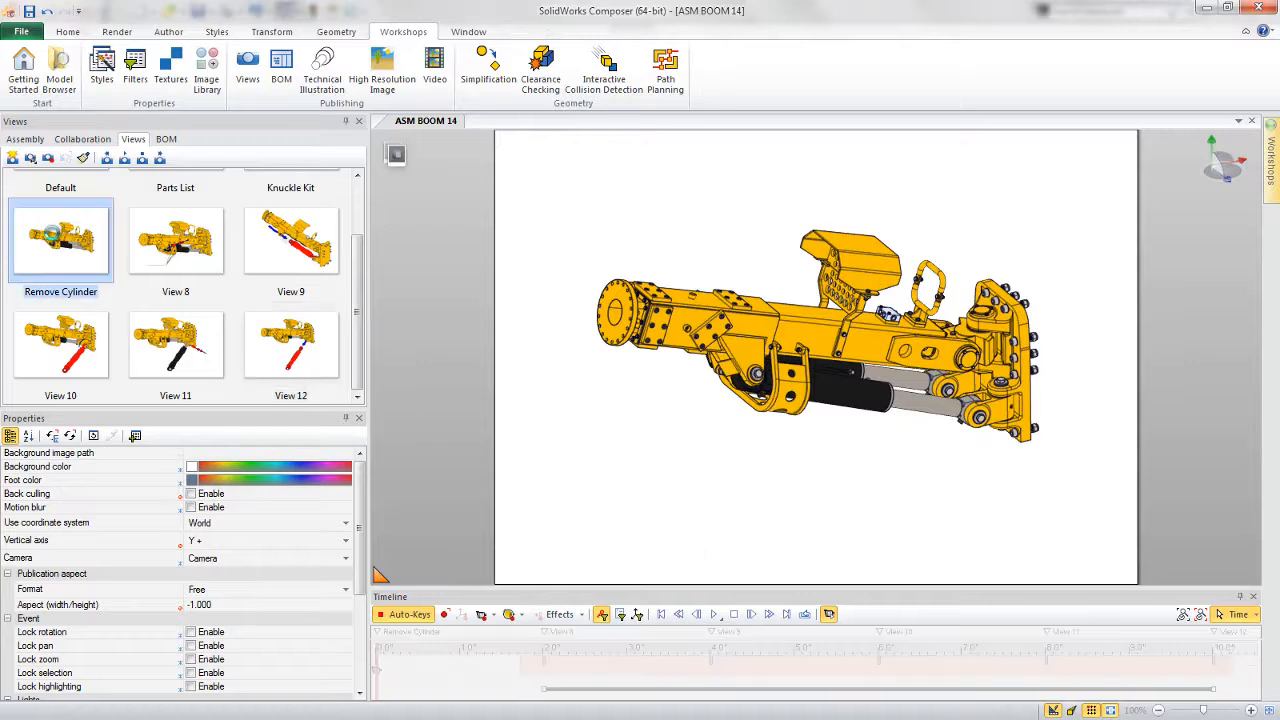
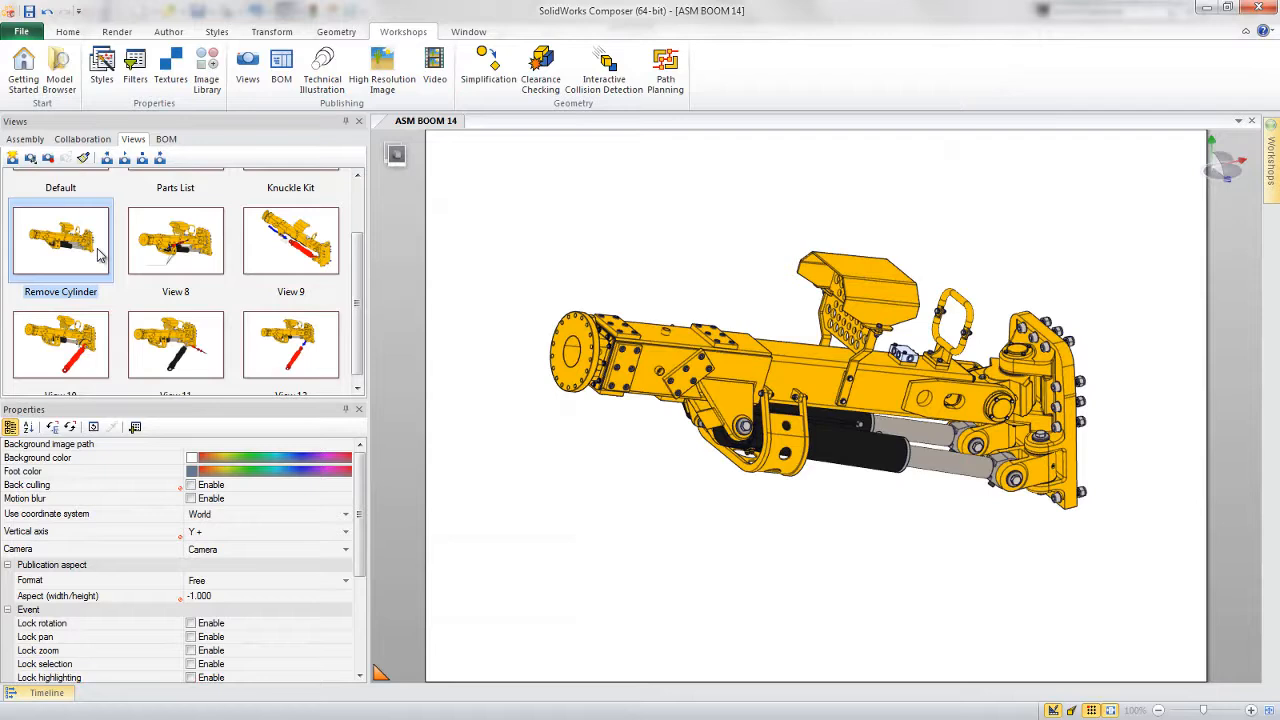
{"action": "left_click", "coordinate": [206, 79]}
{"action": "double_click", "coordinate": [1068, 238]}
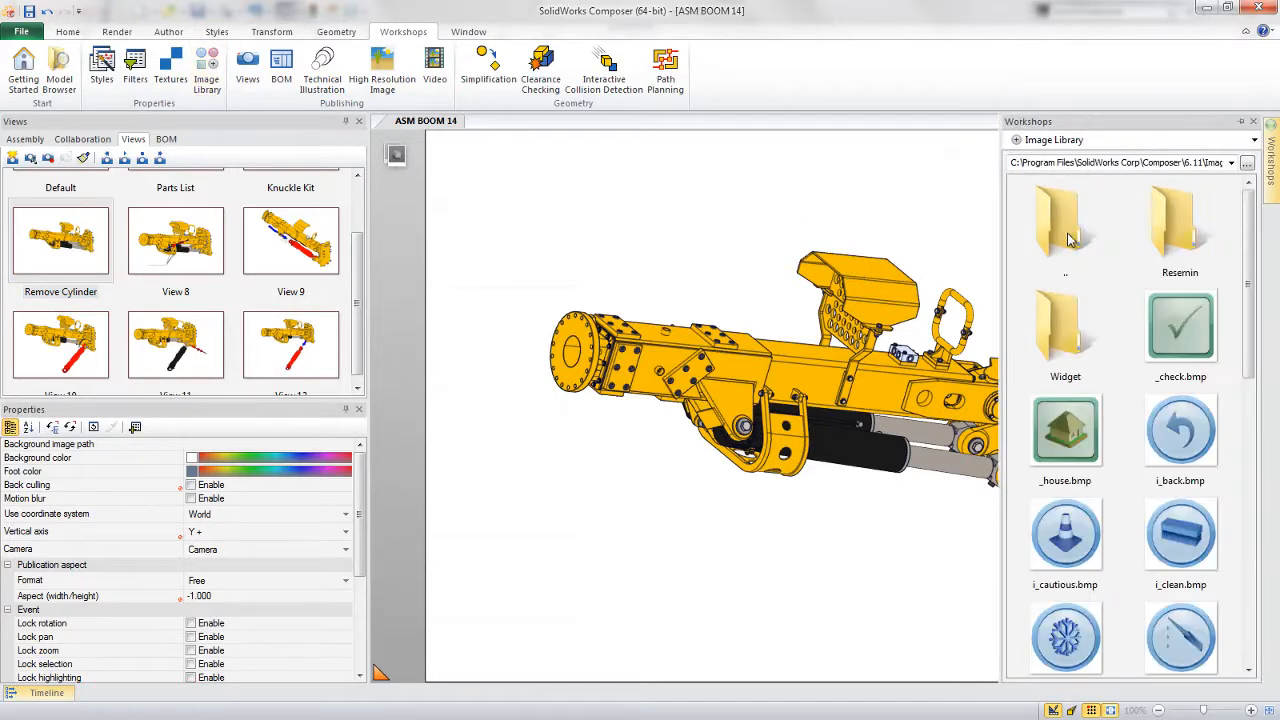
{"action": "left_click_drag", "start_coordinate": [1256, 240], "coordinate": [1252, 195]}
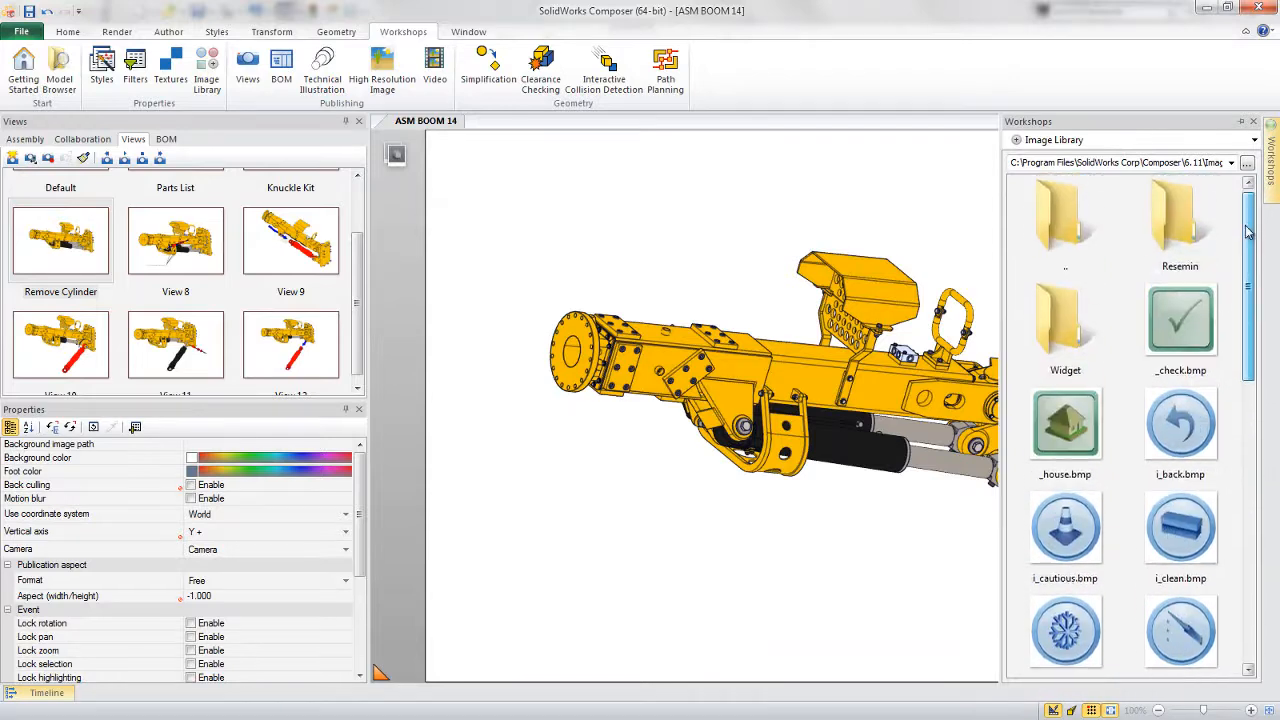
{"action": "double_click", "coordinate": [1190, 228]}
{"action": "left_click_drag", "start_coordinate": [1111, 315], "coordinate": [991, 200]}
{"action": "left_click", "coordinate": [991, 226]}
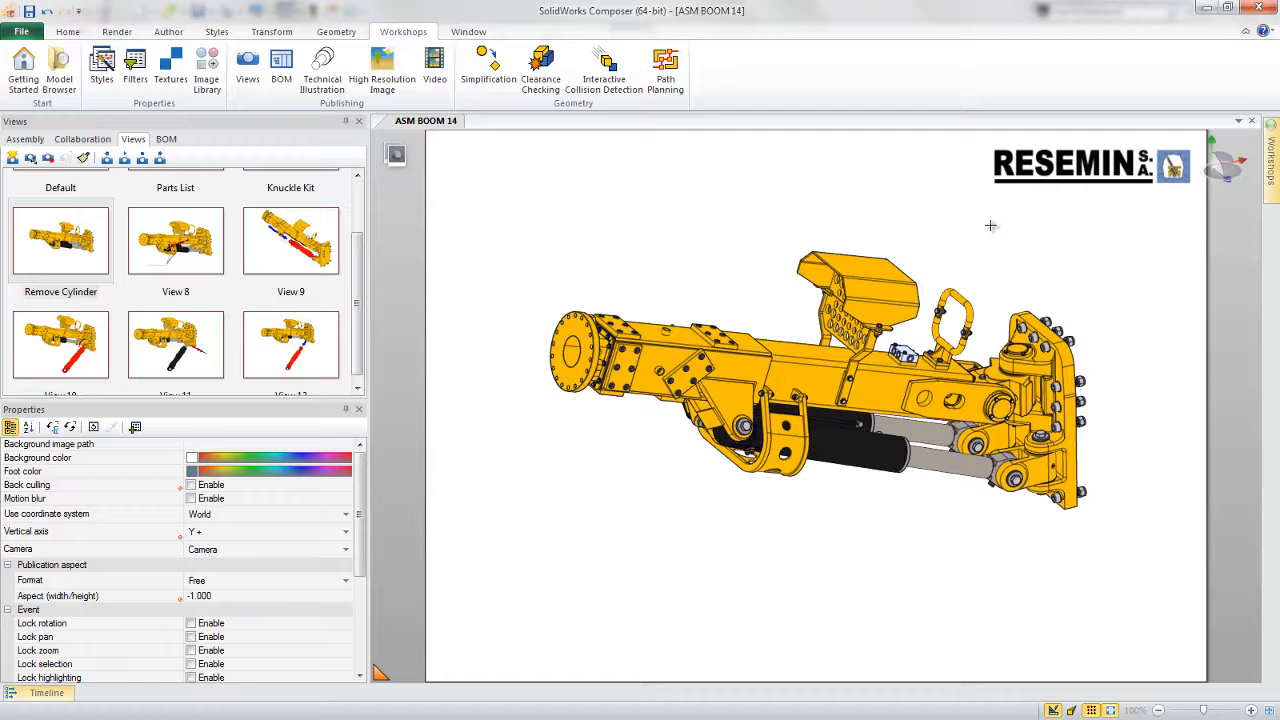
{"action": "left_click", "coordinate": [1044, 157]}
{"action": "scroll", "coordinate": [363, 507], "scroll_direction": "down", "scroll_amount": 3}
{"action": "left_click", "coordinate": [352, 560]}
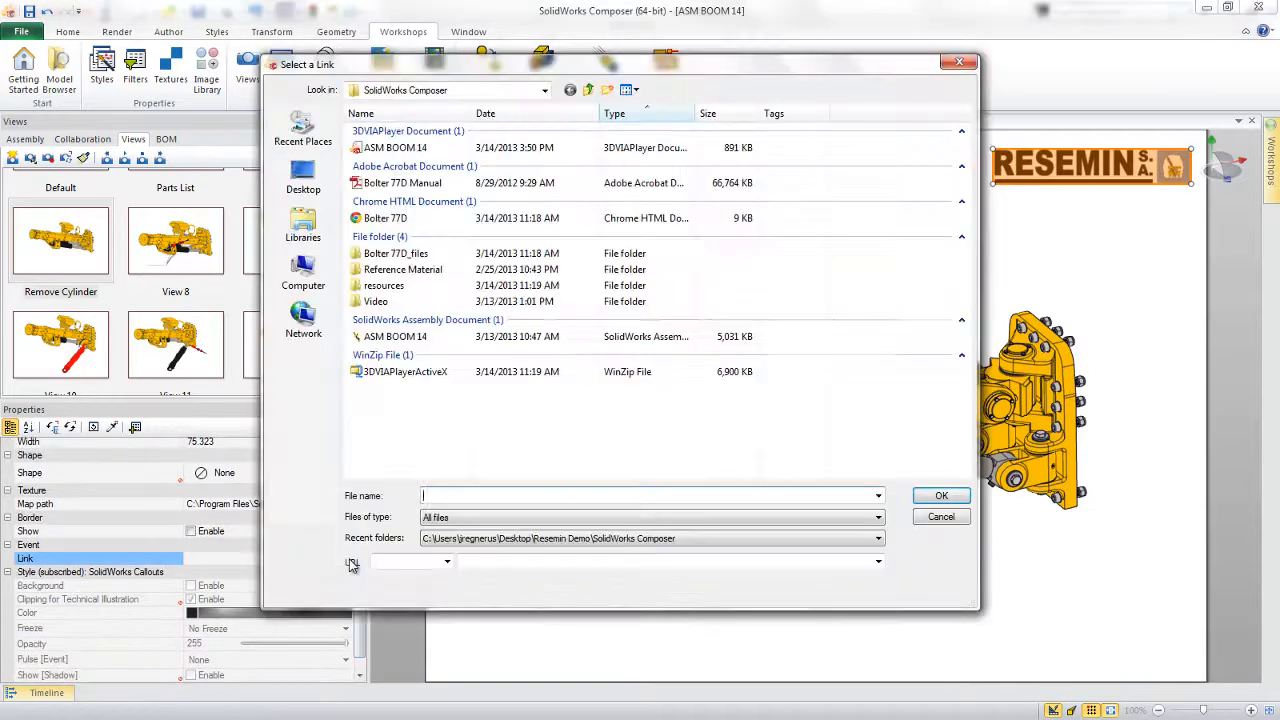
{"action": "left_click", "coordinate": [449, 564]}
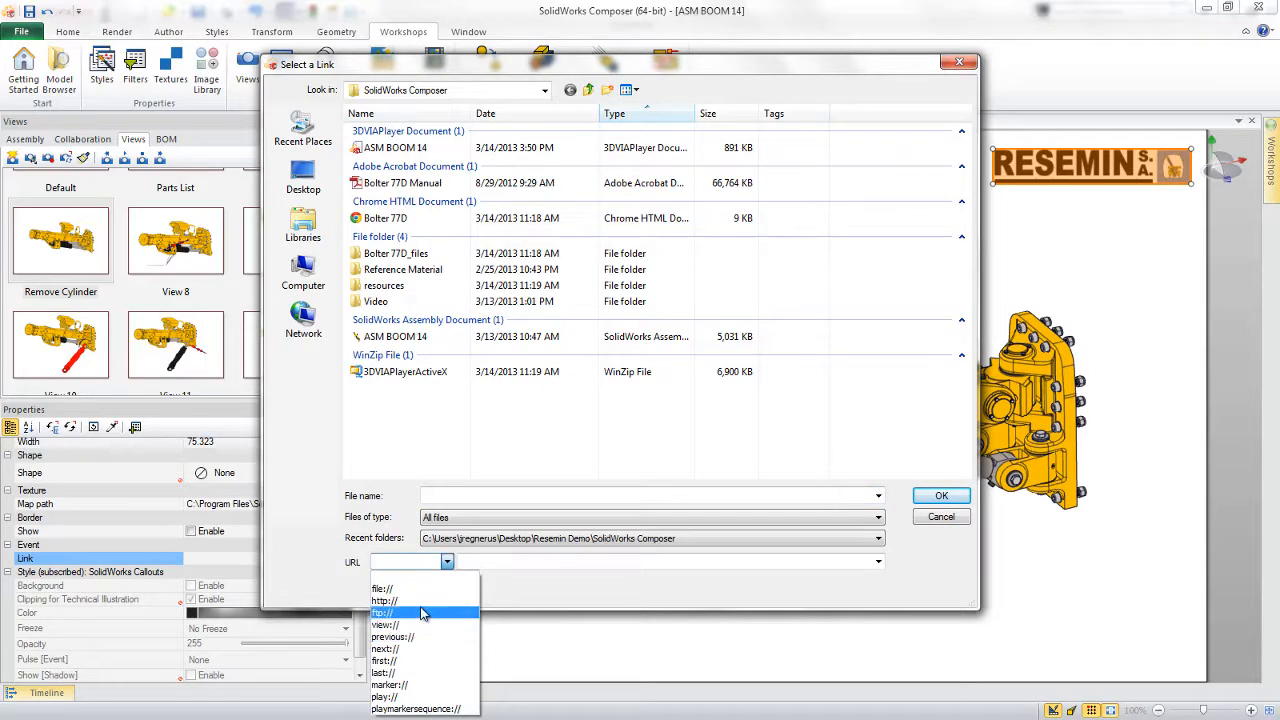
{"action": "left_click", "coordinate": [425, 601]}
{"action": "left_click", "coordinate": [484, 562]}
{"action": "type", "text": "www.resemin.com"}
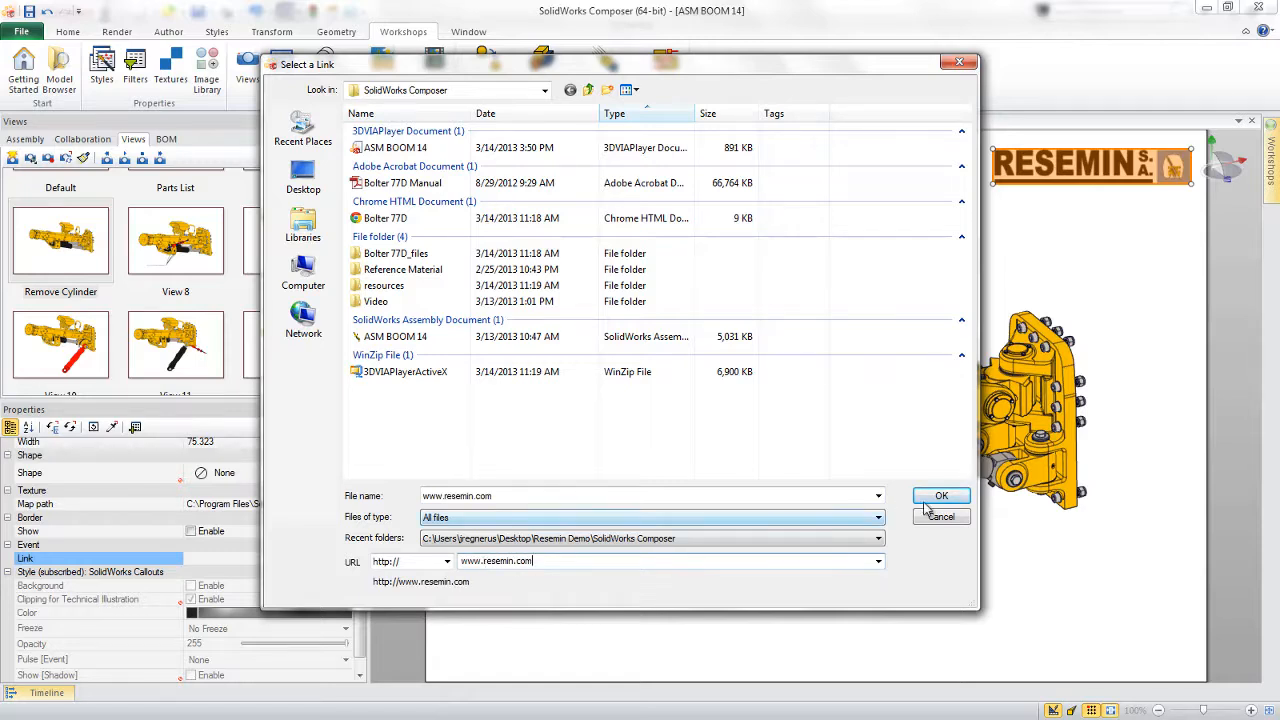
{"action": "left_click", "coordinate": [926, 502]}
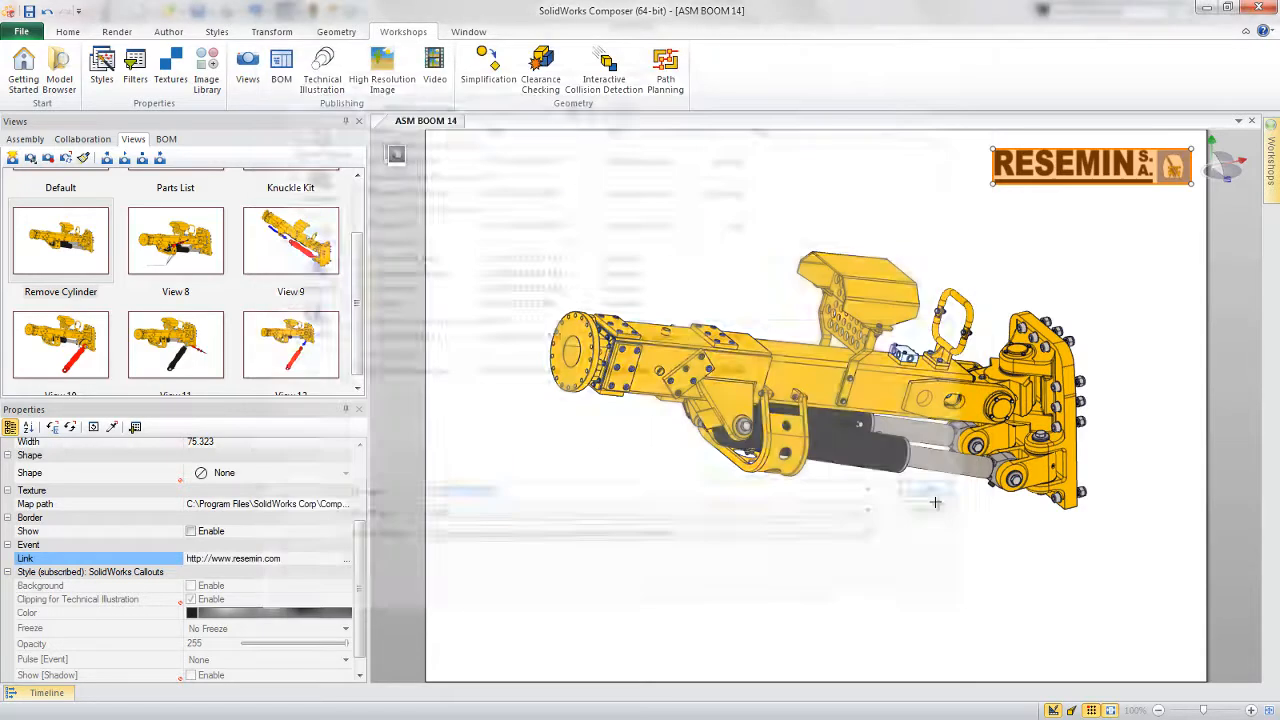
{"action": "left_click", "coordinate": [935, 502]}
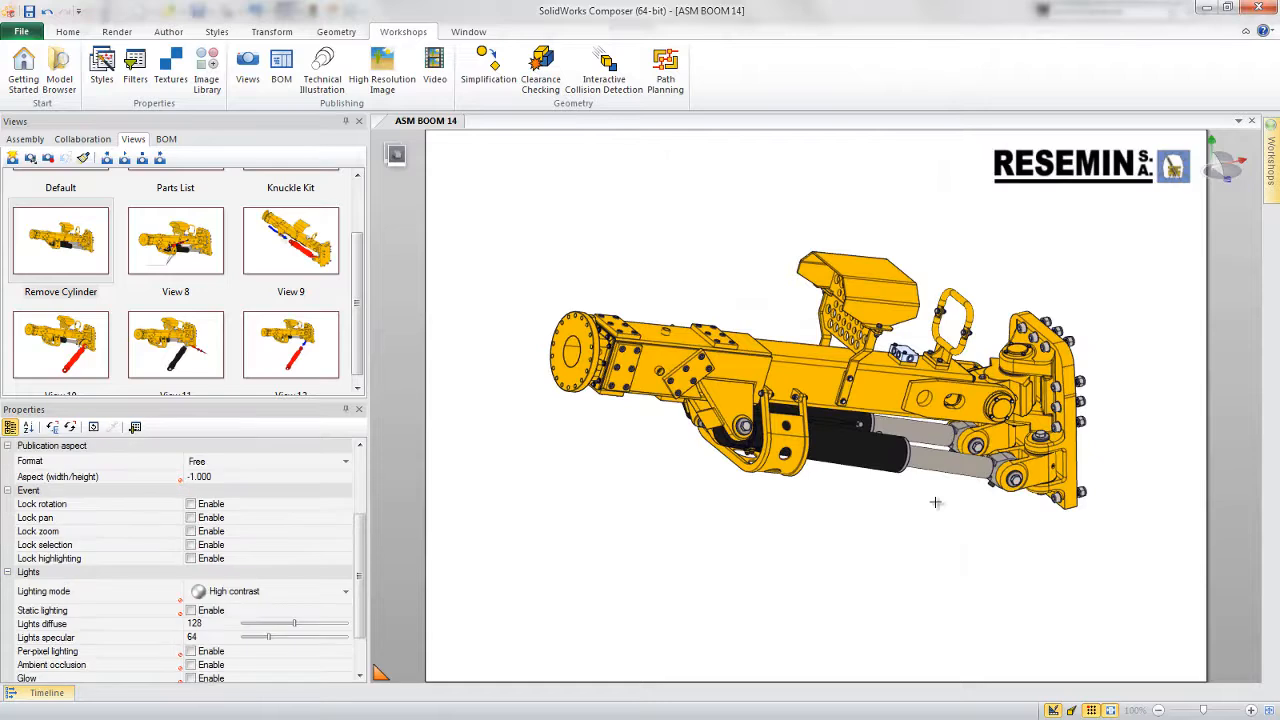
- Add first, previous, next and last navigation buttons along the page's upper left edge, and examine the First button's link
{"action": "left_click", "coordinate": [168, 31]}
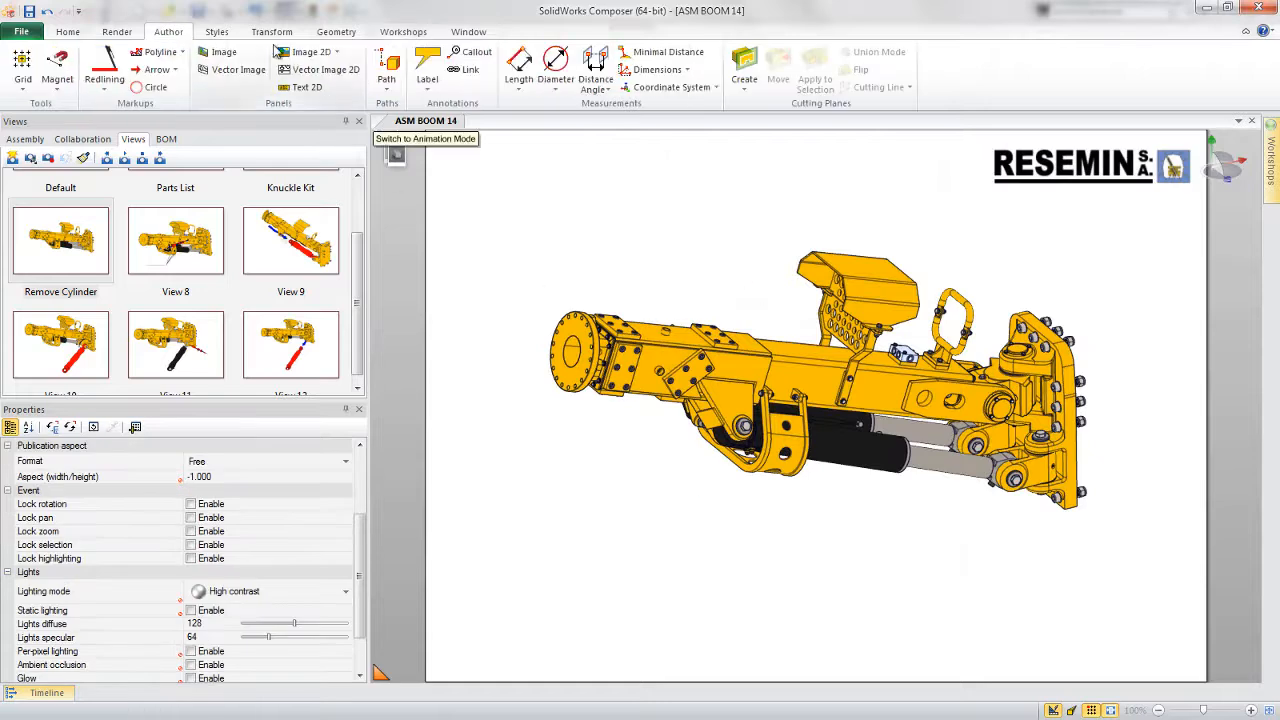
{"action": "left_click", "coordinate": [336, 55]}
{"action": "left_click", "coordinate": [326, 164]}
{"action": "left_click", "coordinate": [540, 166]}
{"action": "left_click", "coordinate": [528, 226]}
{"action": "left_click", "coordinate": [453, 156]}
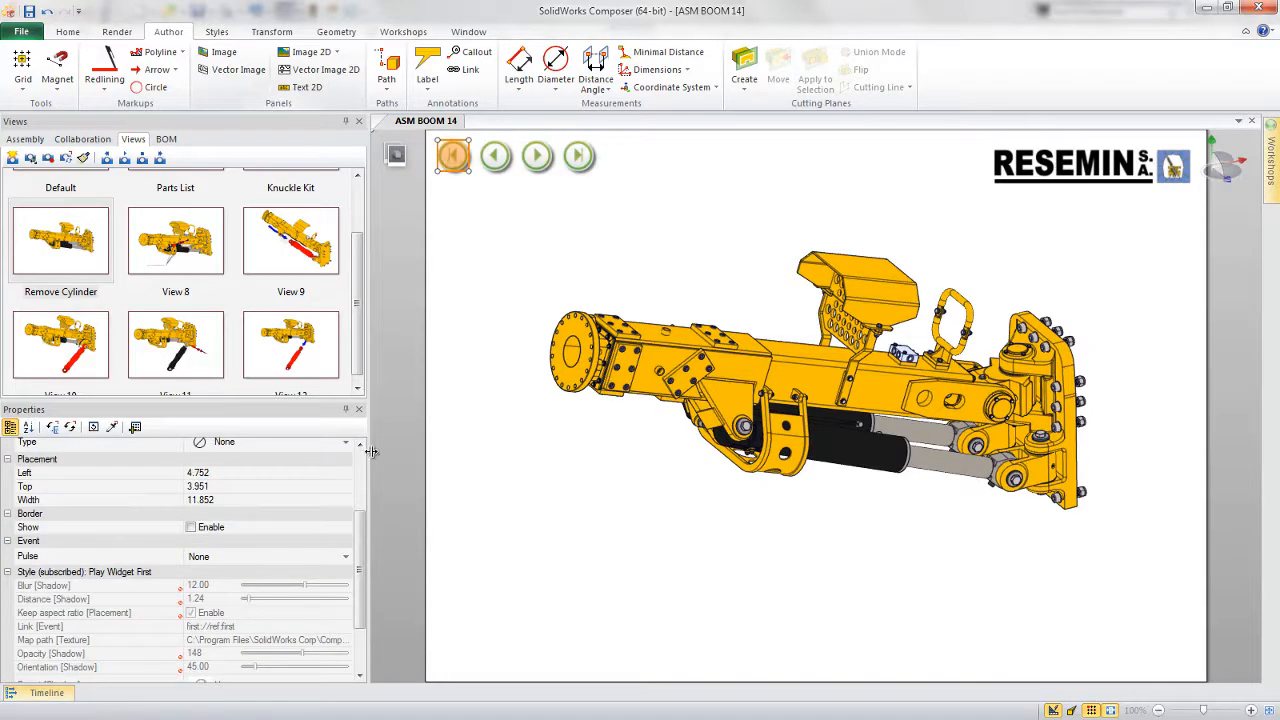
{"action": "scroll", "coordinate": [360, 533], "scroll_direction": "down", "scroll_amount": 3}
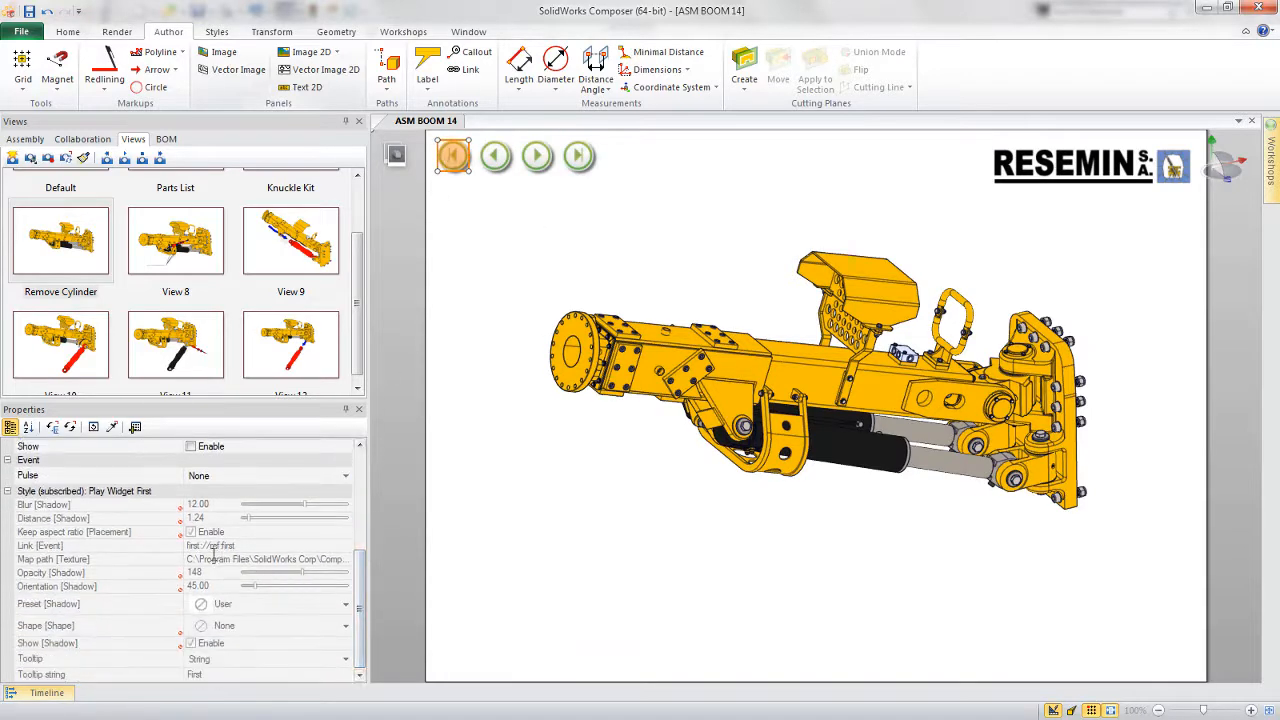
{"action": "left_click", "coordinate": [511, 511]}
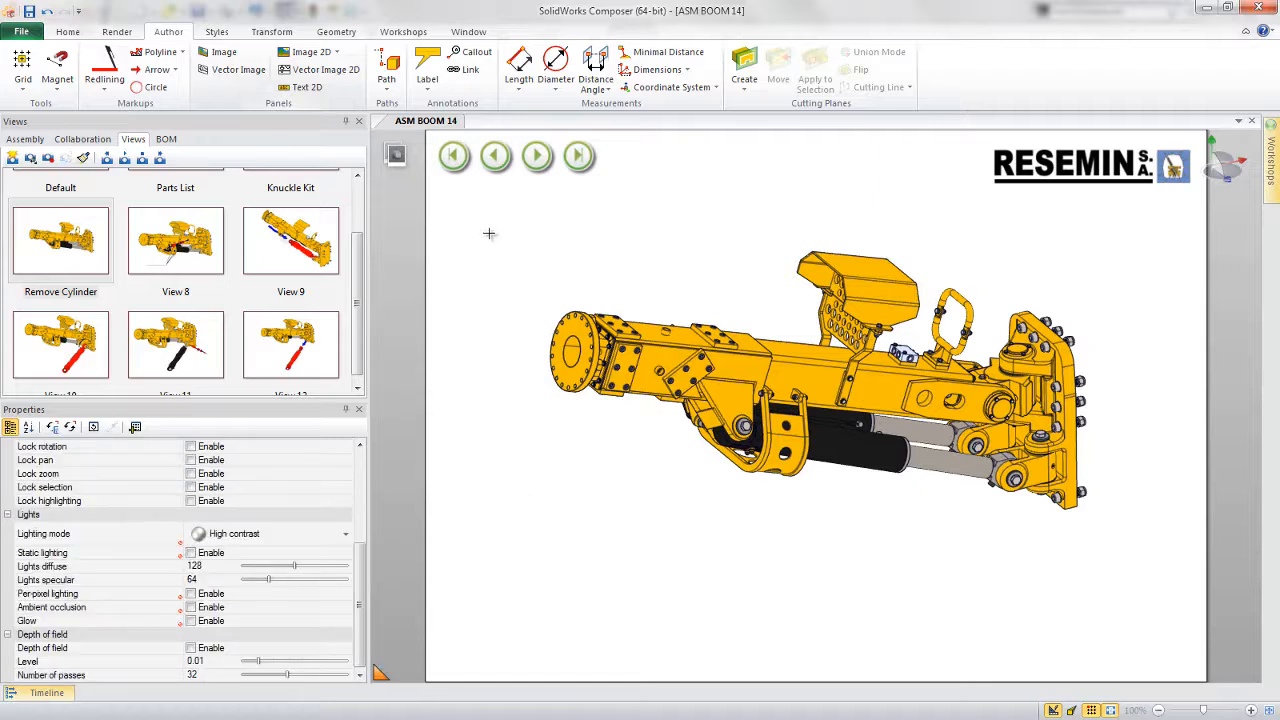
{"action": "left_click_drag", "start_coordinate": [487, 184], "coordinate": [614, 150]}
{"action": "left_click", "coordinate": [960, 165], "text": "ctrl"}
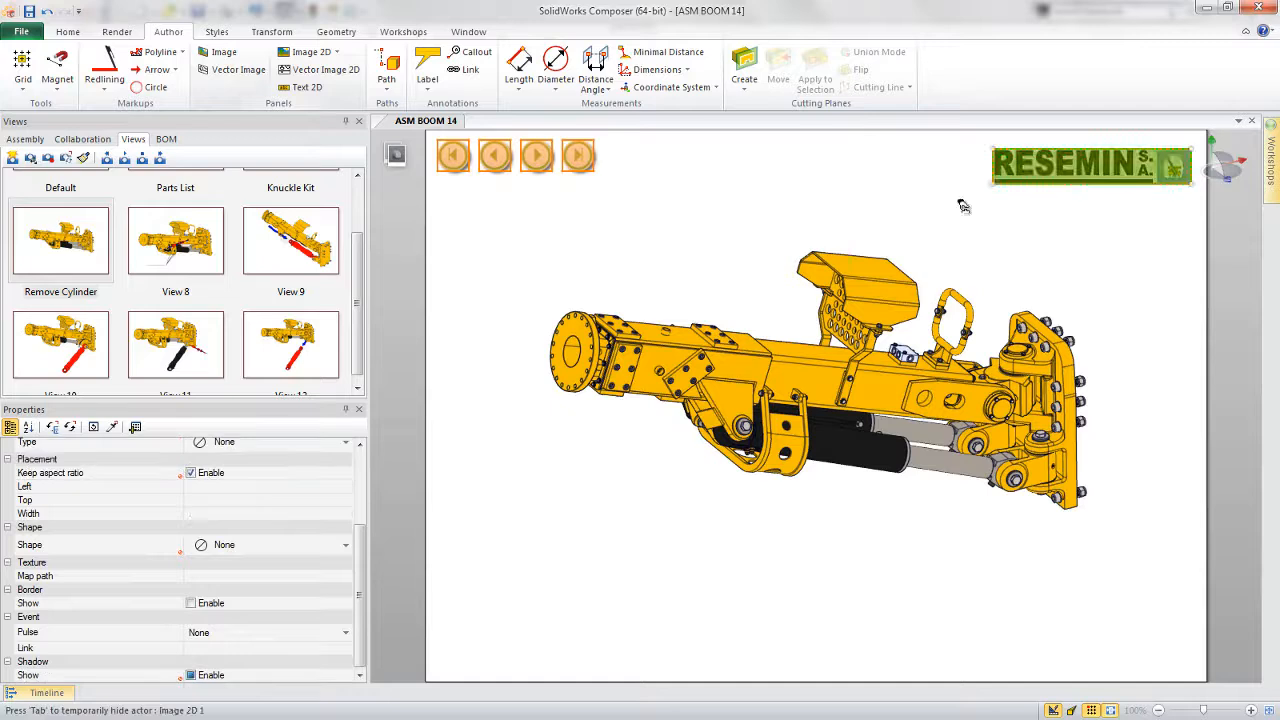
{"action": "left_click", "coordinate": [728, 463]}
{"action": "left_click", "coordinate": [652, 454]}
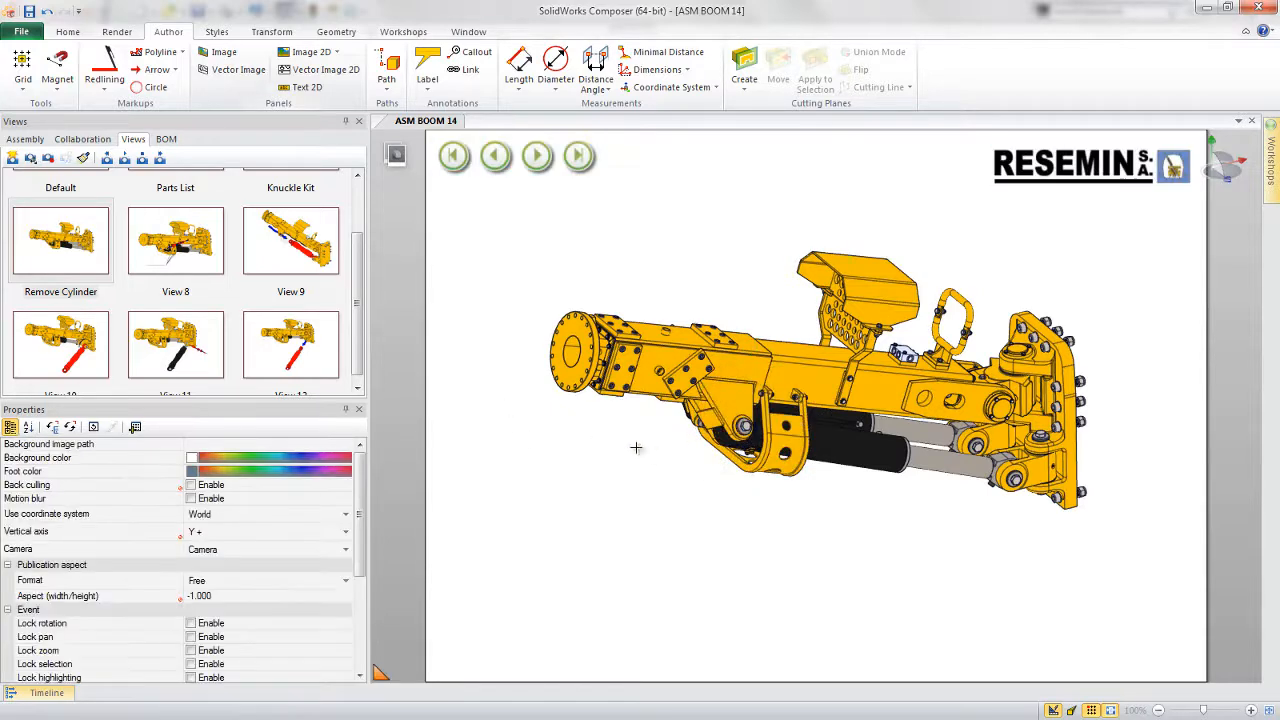
- Update Parts List, Knuckle Kit, Remove Cylinder and Views 8 to 12 with only the selected navigation buttons and Resemin logo
{"action": "left_click_drag", "start_coordinate": [520, 176], "coordinate": [600, 145]}
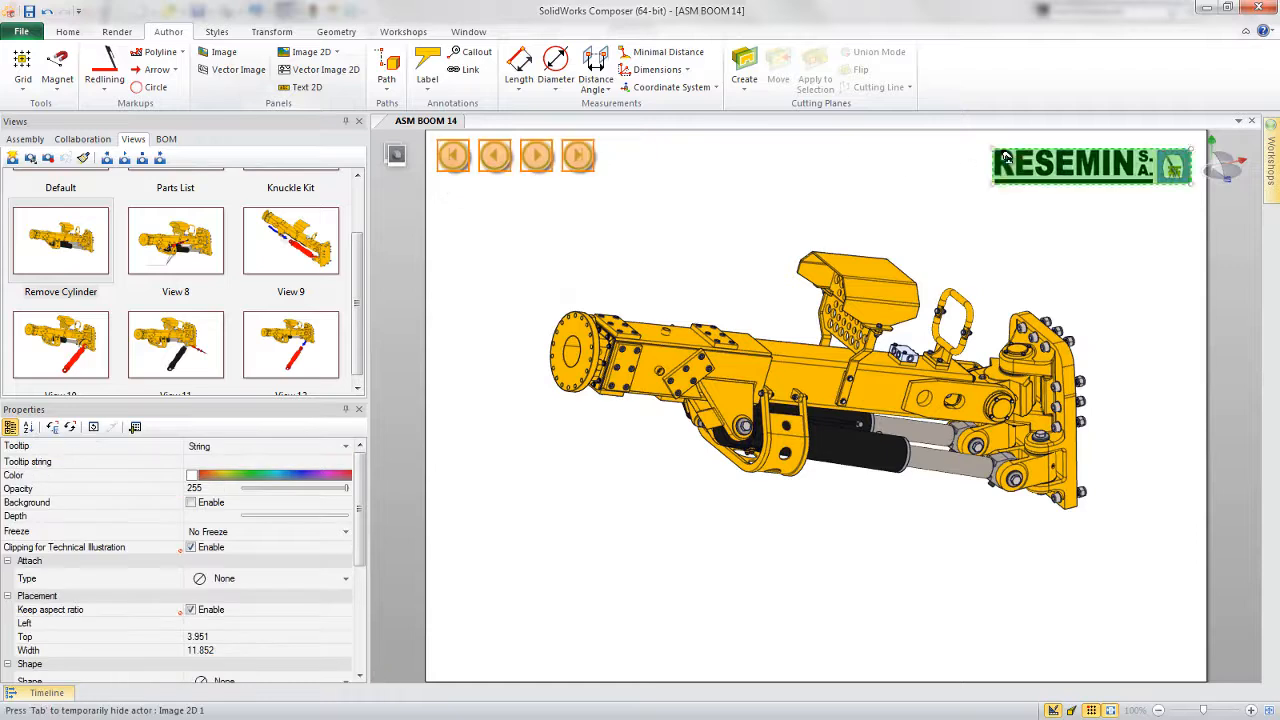
{"action": "left_click", "coordinate": [1070, 165], "text": "ctrl"}
{"action": "scroll", "coordinate": [360, 295], "scroll_direction": "up", "scroll_amount": 1}
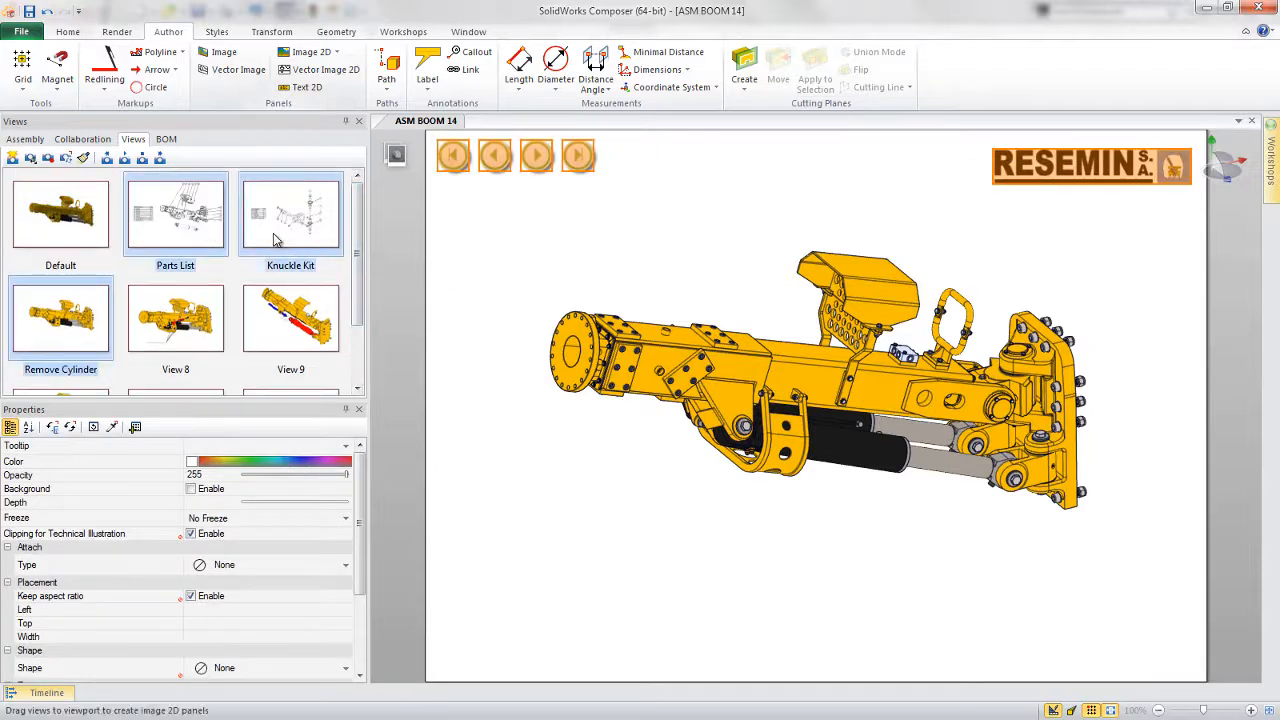
{"action": "scroll", "coordinate": [281, 325], "scroll_direction": "down", "scroll_amount": 1}
{"action": "left_click", "coordinate": [80, 323], "text": "ctrl"}
{"action": "left_click", "coordinate": [172, 330], "text": "ctrl"}
{"action": "left_click", "coordinate": [263, 333], "text": "ctrl"}
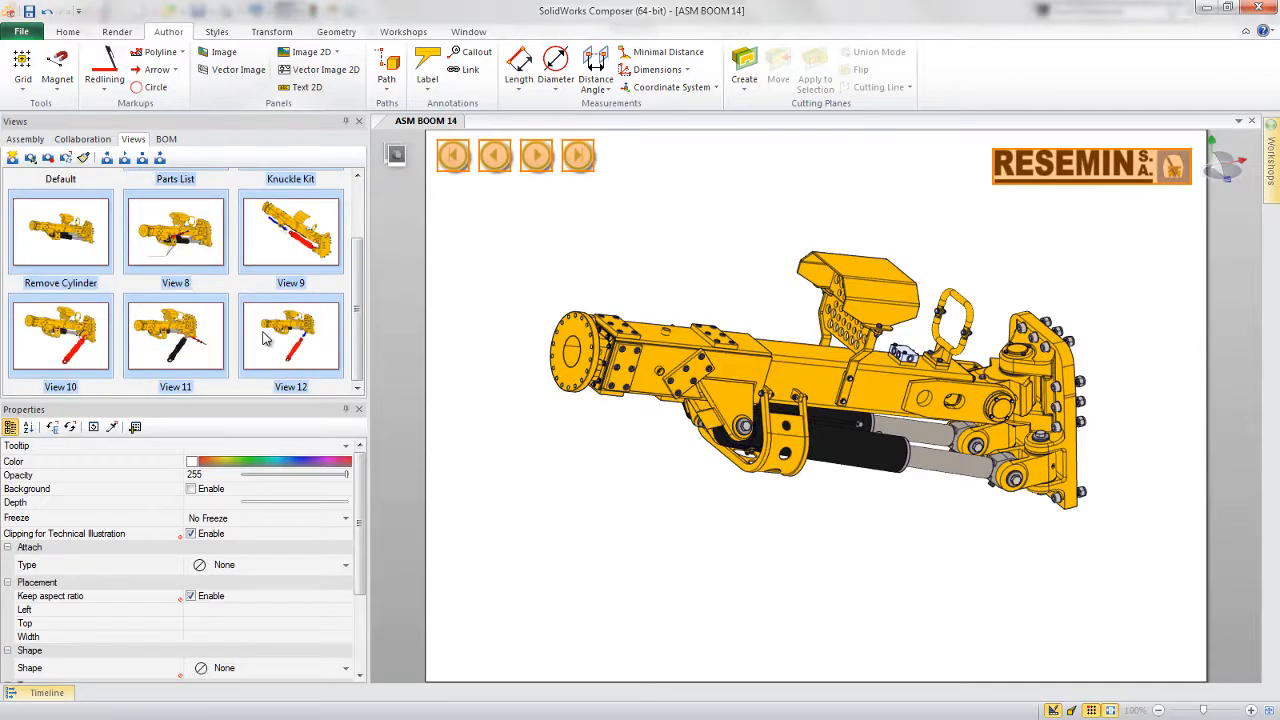
{"action": "left_click", "coordinate": [65, 159]}
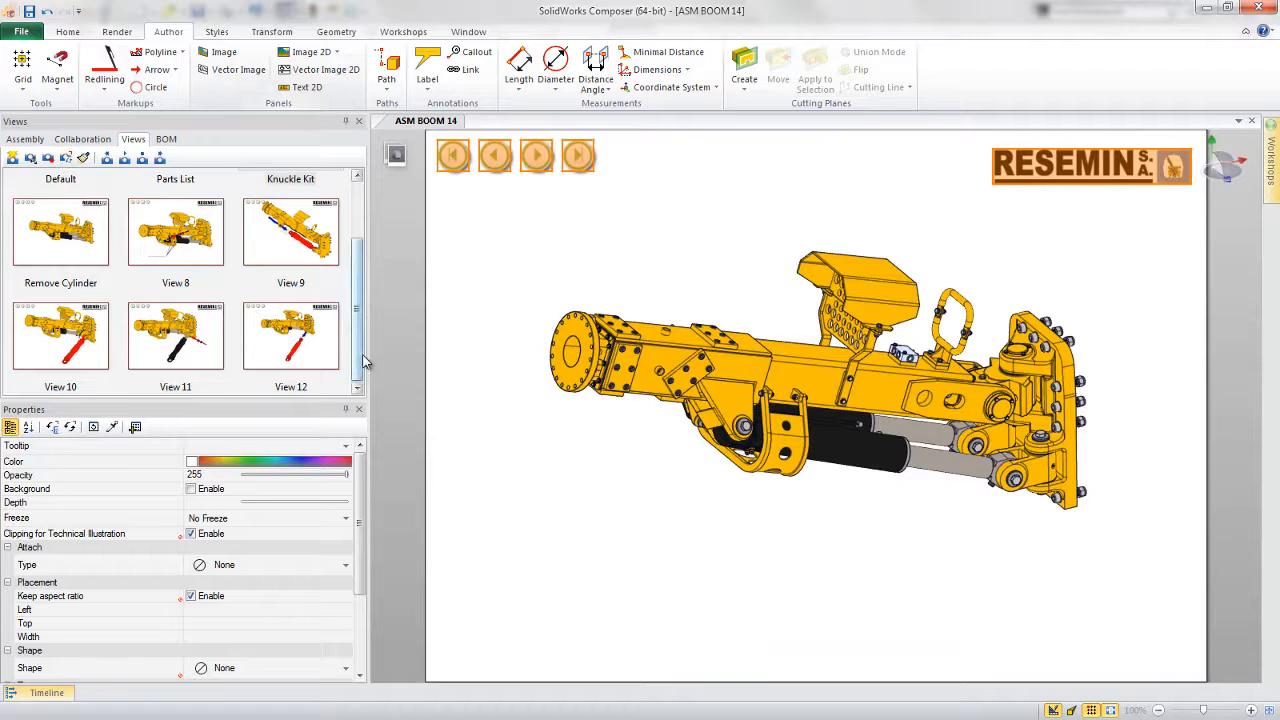
- Show View 9 and update it with the current scene
{"action": "scroll", "coordinate": [362, 340], "scroll_direction": "up", "scroll_amount": 2}
{"action": "left_click", "coordinate": [323, 318]}
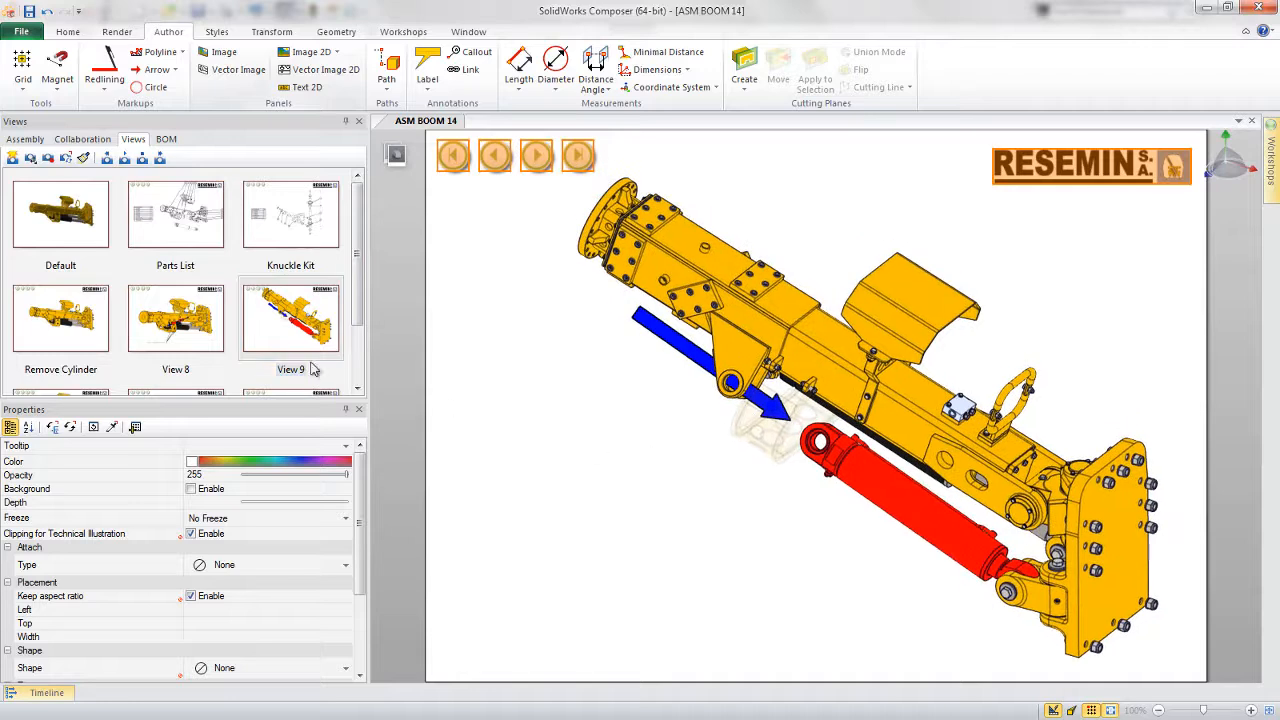
{"action": "left_click", "coordinate": [48, 158]}
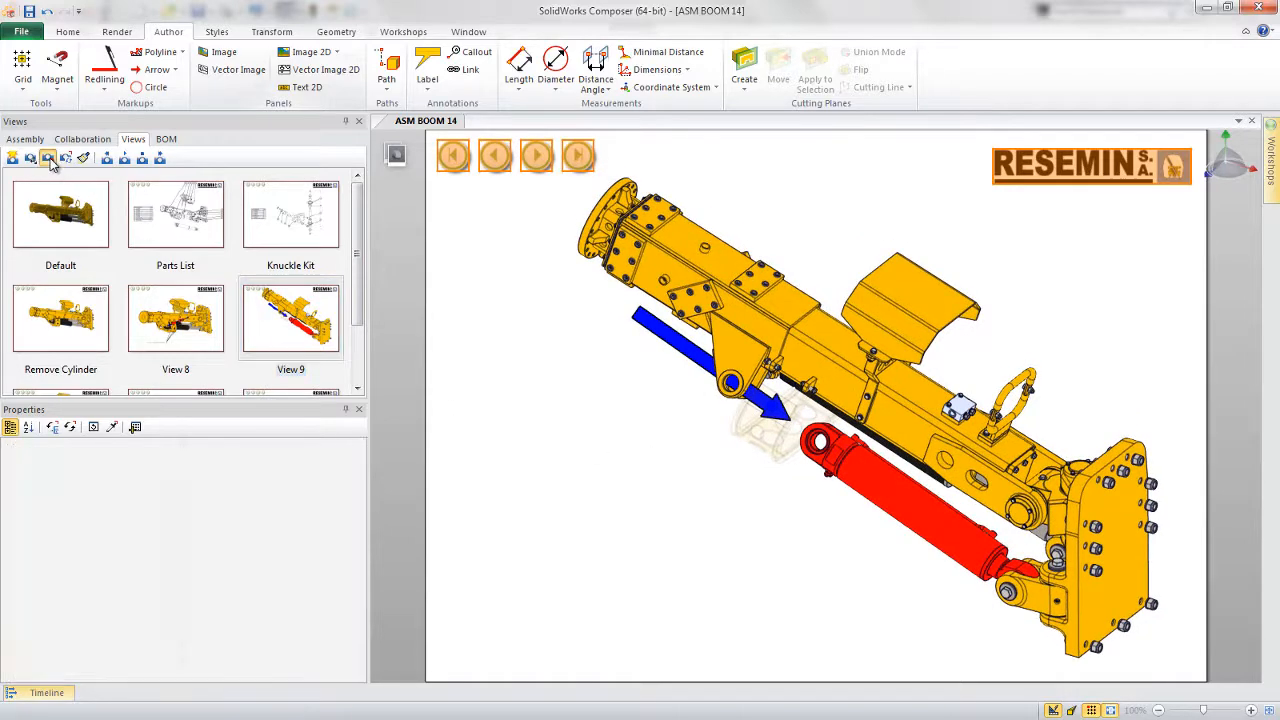
- In the Parts List view, link both KNUCKLE KIT assemblies to the Knuckle Kit view using a view:// link
{"action": "left_click", "coordinate": [168, 218]}
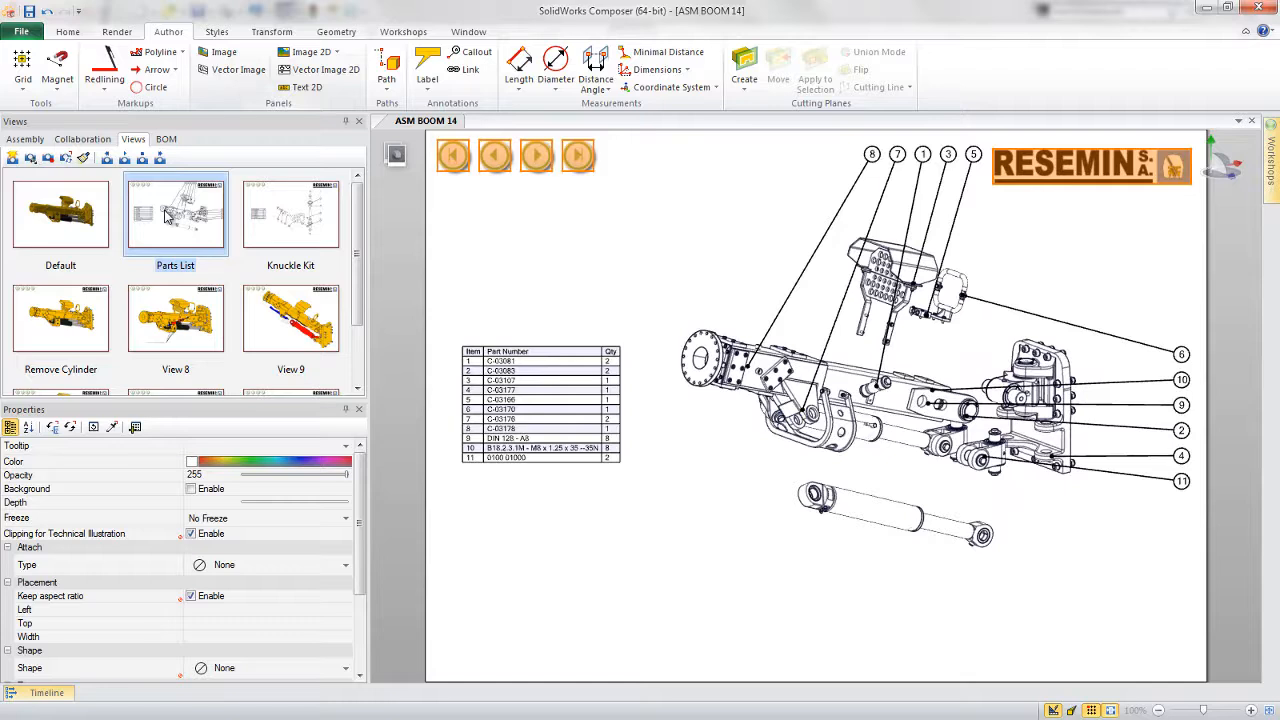
{"action": "left_click", "coordinate": [27, 139]}
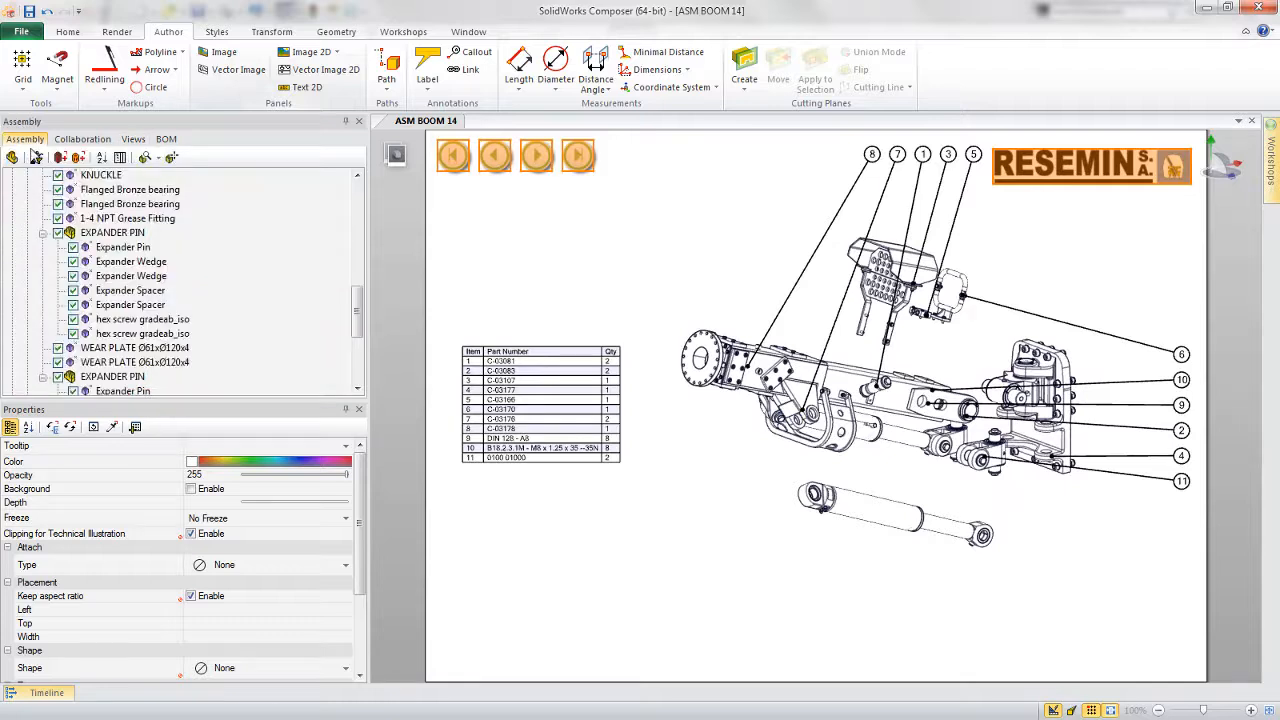
{"action": "left_click", "coordinate": [43, 232]}
{"action": "scroll", "coordinate": [43, 231], "scroll_direction": "up", "scroll_amount": 1}
{"action": "left_click", "coordinate": [27, 205]}
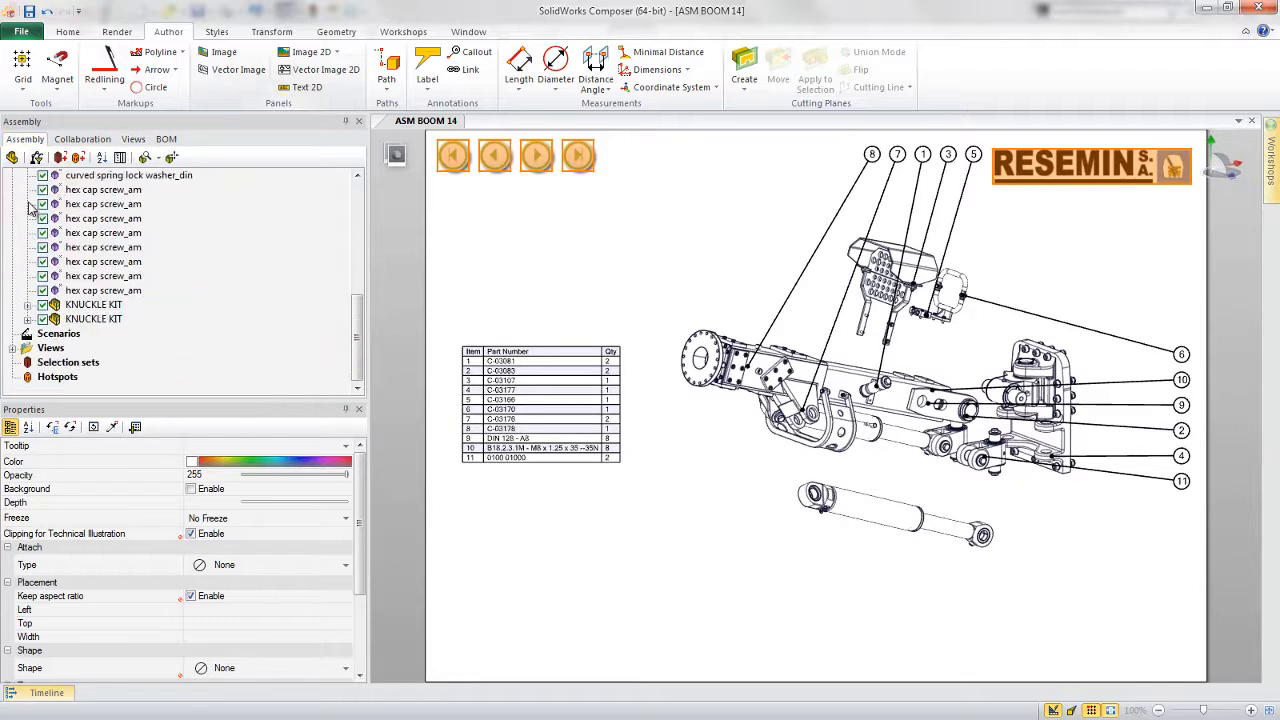
{"action": "left_click", "coordinate": [95, 305]}
{"action": "left_click", "coordinate": [95, 319], "text": "ctrl"}
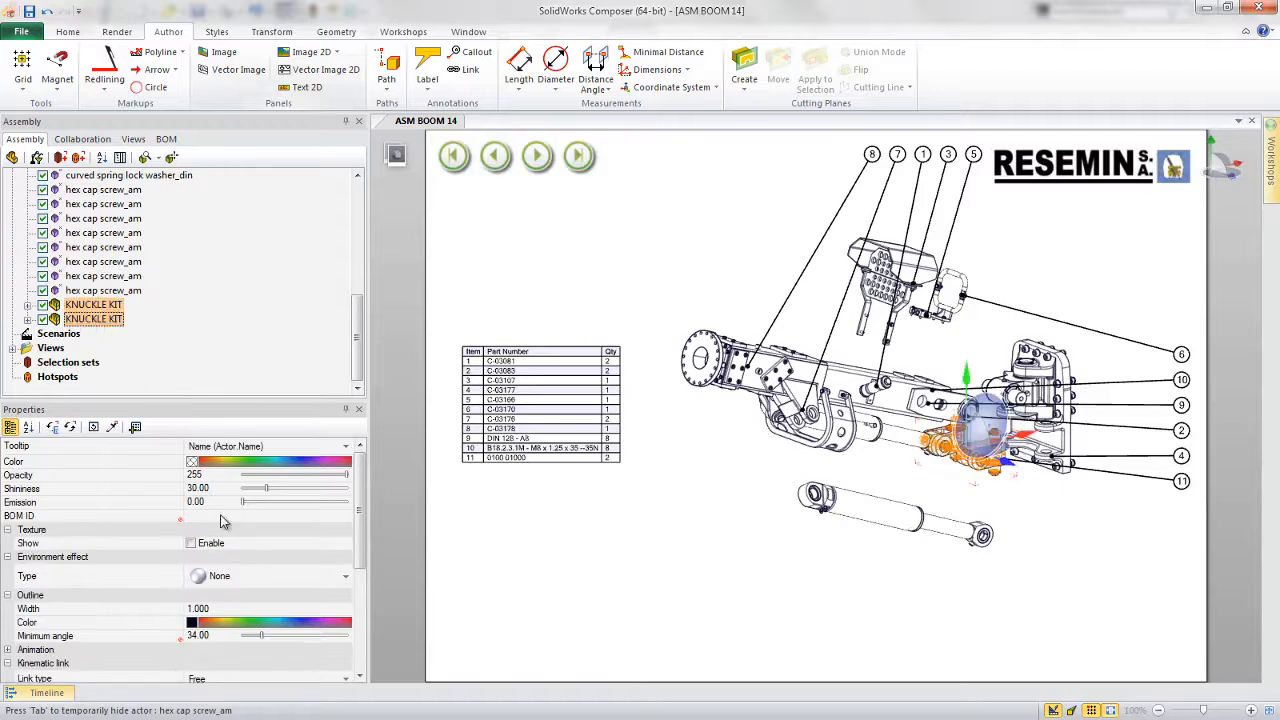
{"action": "left_click_drag", "start_coordinate": [358, 525], "coordinate": [356, 605]}
{"action": "left_click", "coordinate": [346, 623]}
{"action": "left_click", "coordinate": [346, 625]}
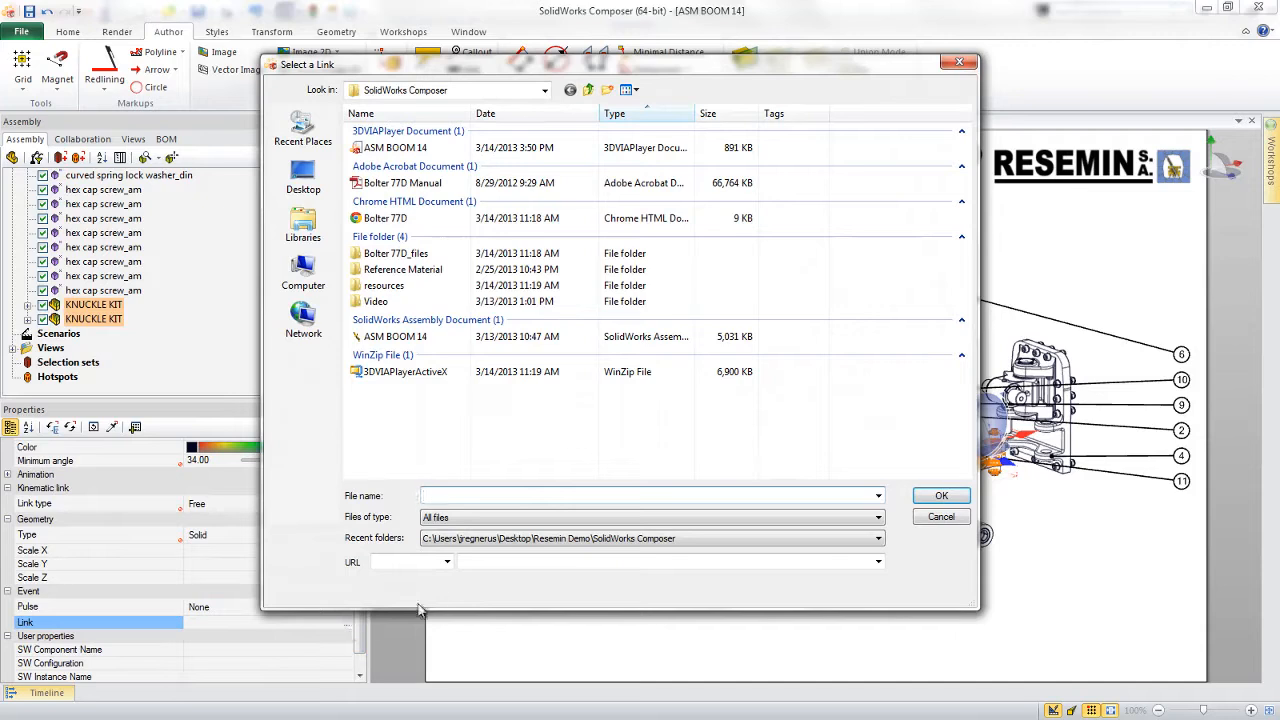
{"action": "left_click", "coordinate": [447, 562]}
{"action": "left_click", "coordinate": [405, 577]}
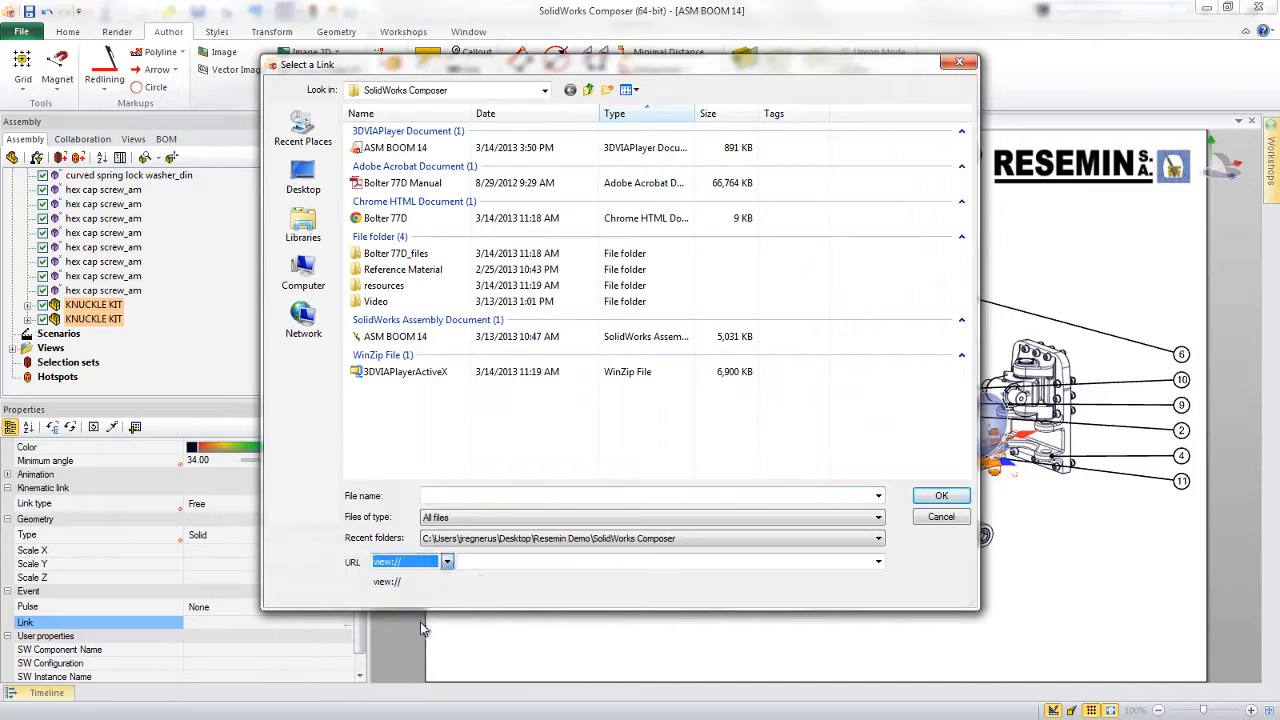
{"action": "left_click", "coordinate": [878, 562]}
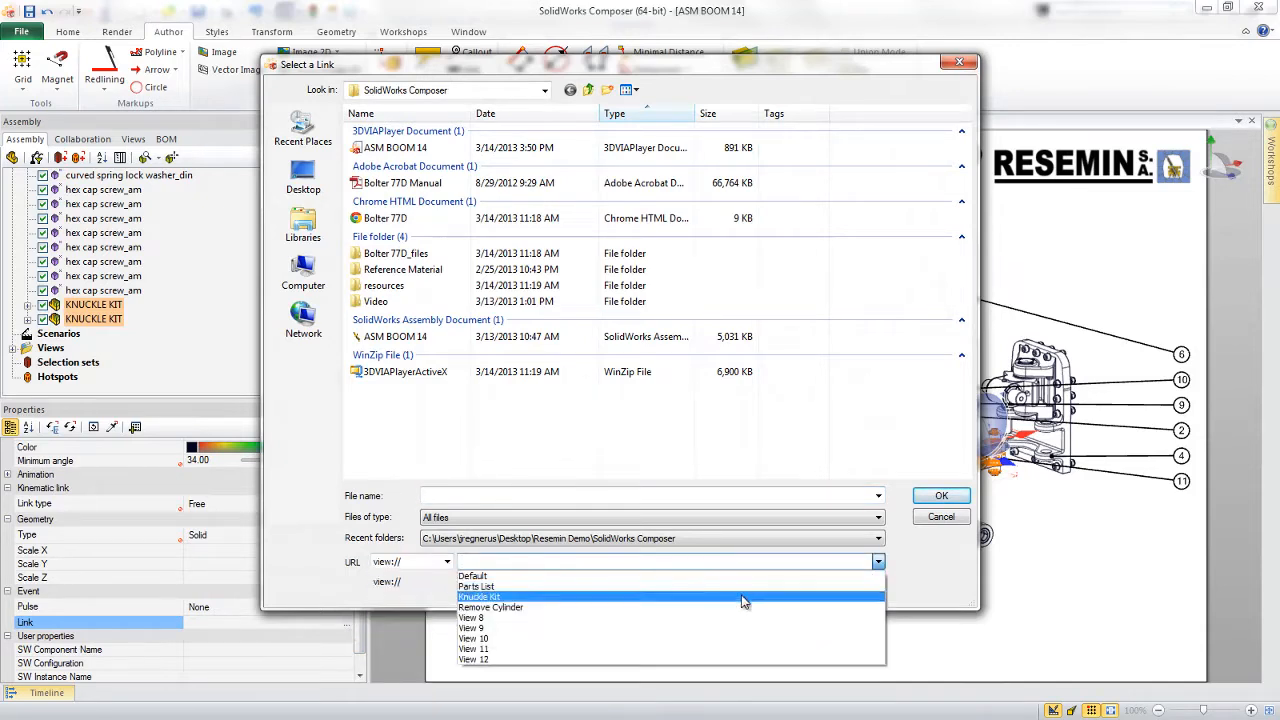
{"action": "left_click", "coordinate": [745, 590]}
{"action": "left_click", "coordinate": [942, 497]}
{"action": "left_click", "coordinate": [762, 544]}
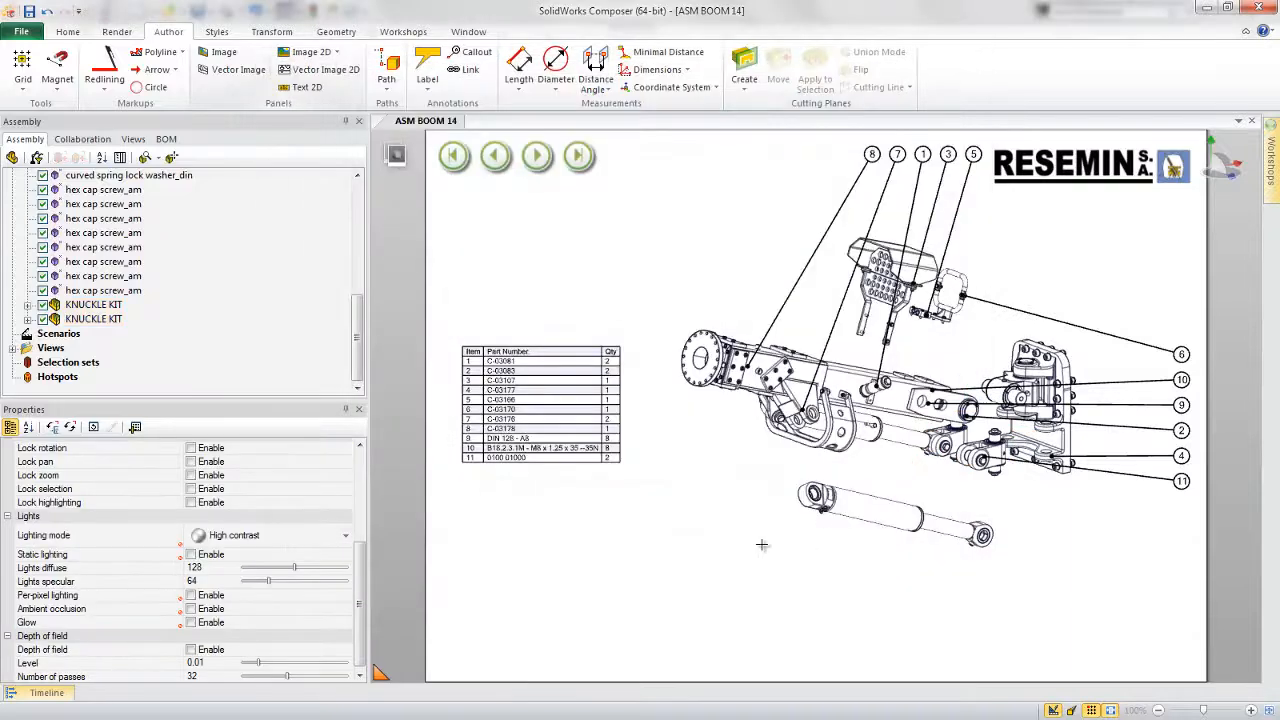
- Show the Default view and place thumbnails of the Parts List and Remove Cylinder views side by side below the boom
{"action": "left_click", "coordinate": [133, 139]}
{"action": "left_click", "coordinate": [50, 218]}
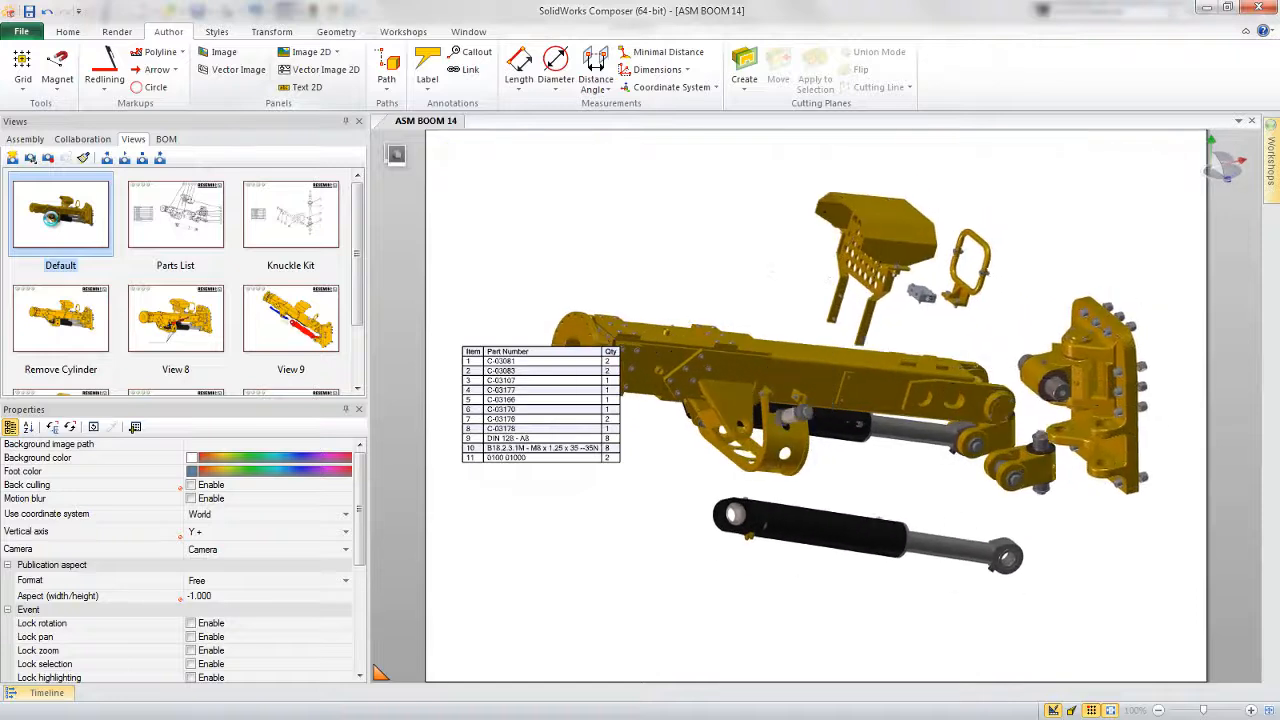
{"action": "left_click", "coordinate": [170, 229]}
{"action": "left_click_drag", "start_coordinate": [175, 222], "coordinate": [675, 575]}
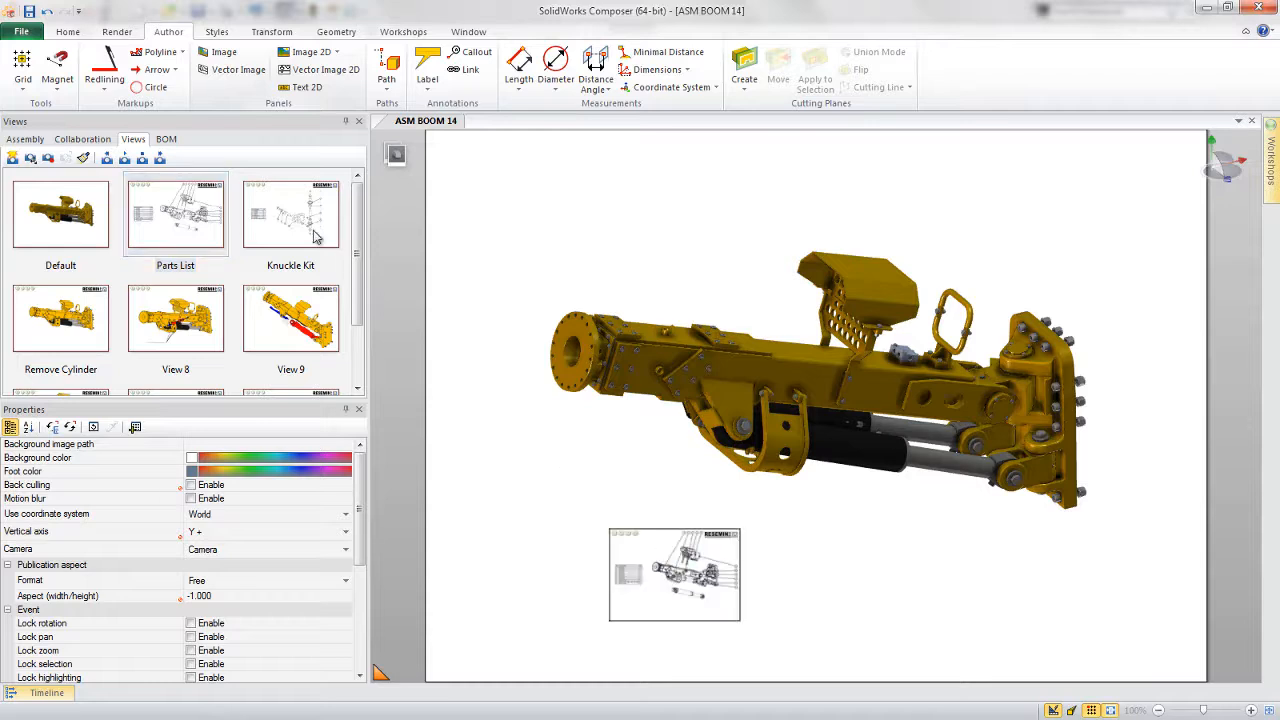
{"action": "left_click_drag", "start_coordinate": [75, 316], "coordinate": [899, 595]}
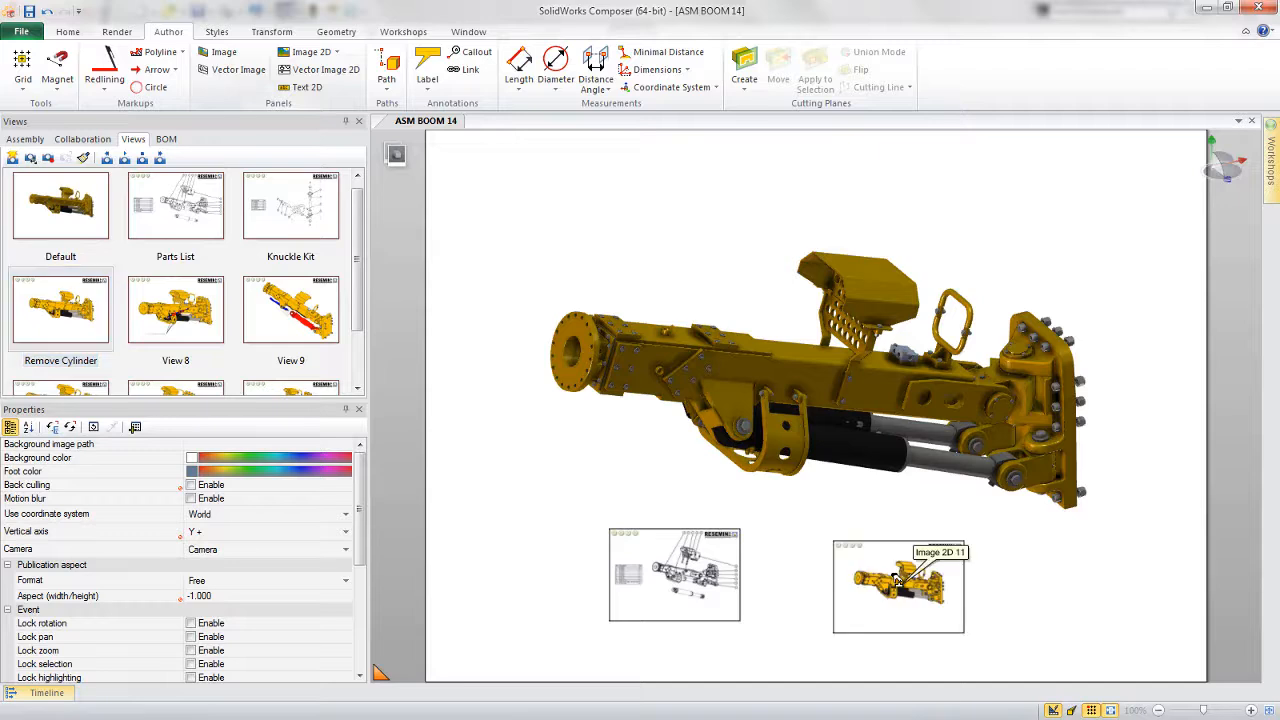
{"action": "right_click", "coordinate": [670, 483]}
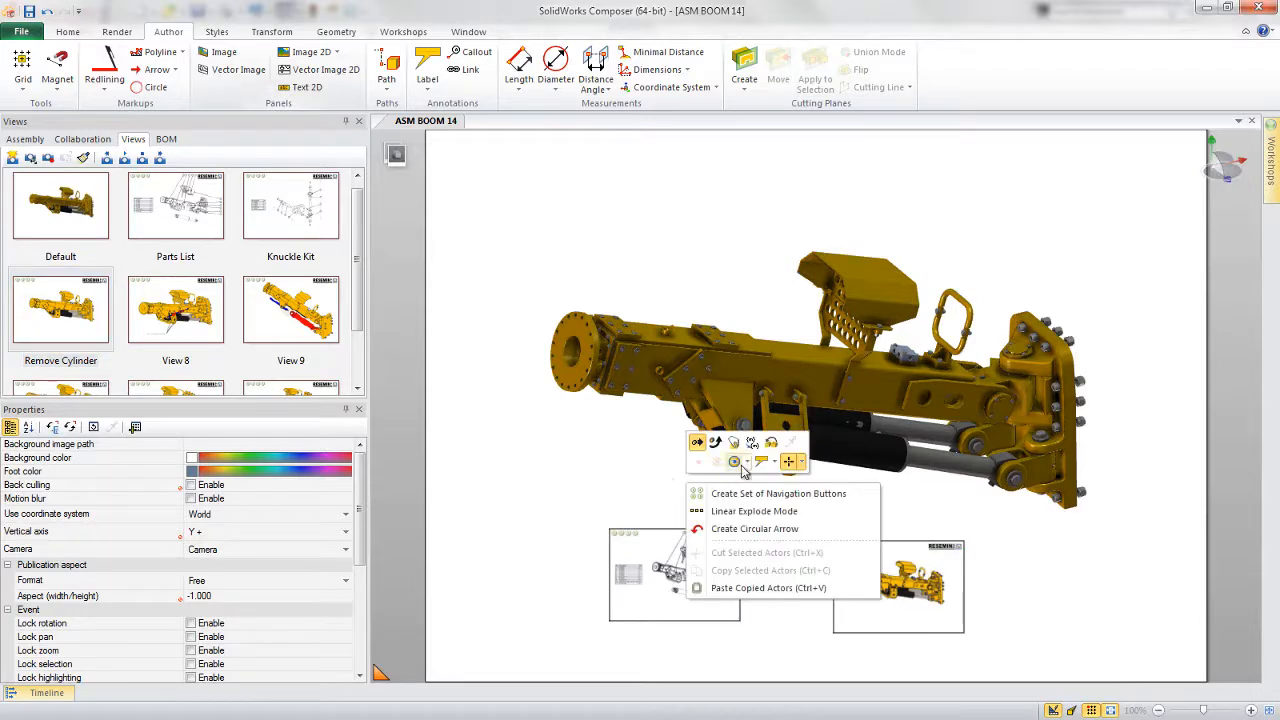
{"action": "left_click", "coordinate": [773, 462]}
{"action": "left_click", "coordinate": [787, 481]}
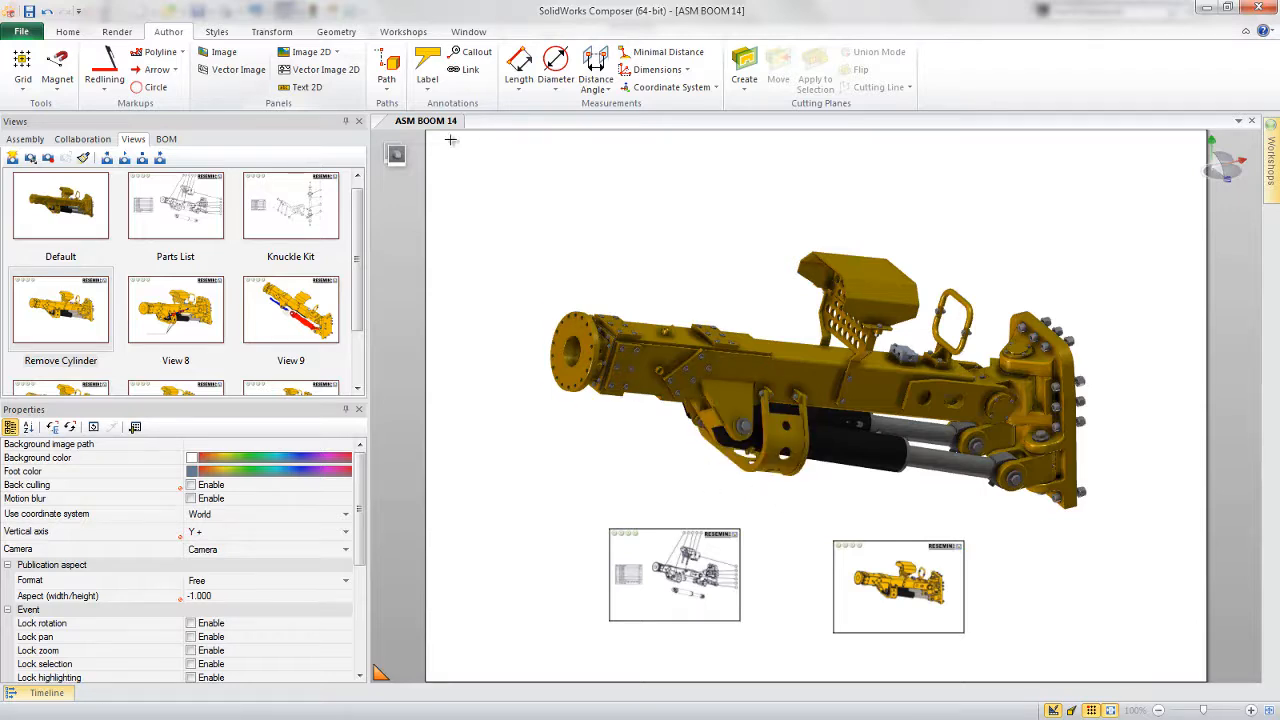
- Add the borderless 2D text "Replacement Parts" below the Parts List thumbnail
{"action": "left_click", "coordinate": [304, 89]}
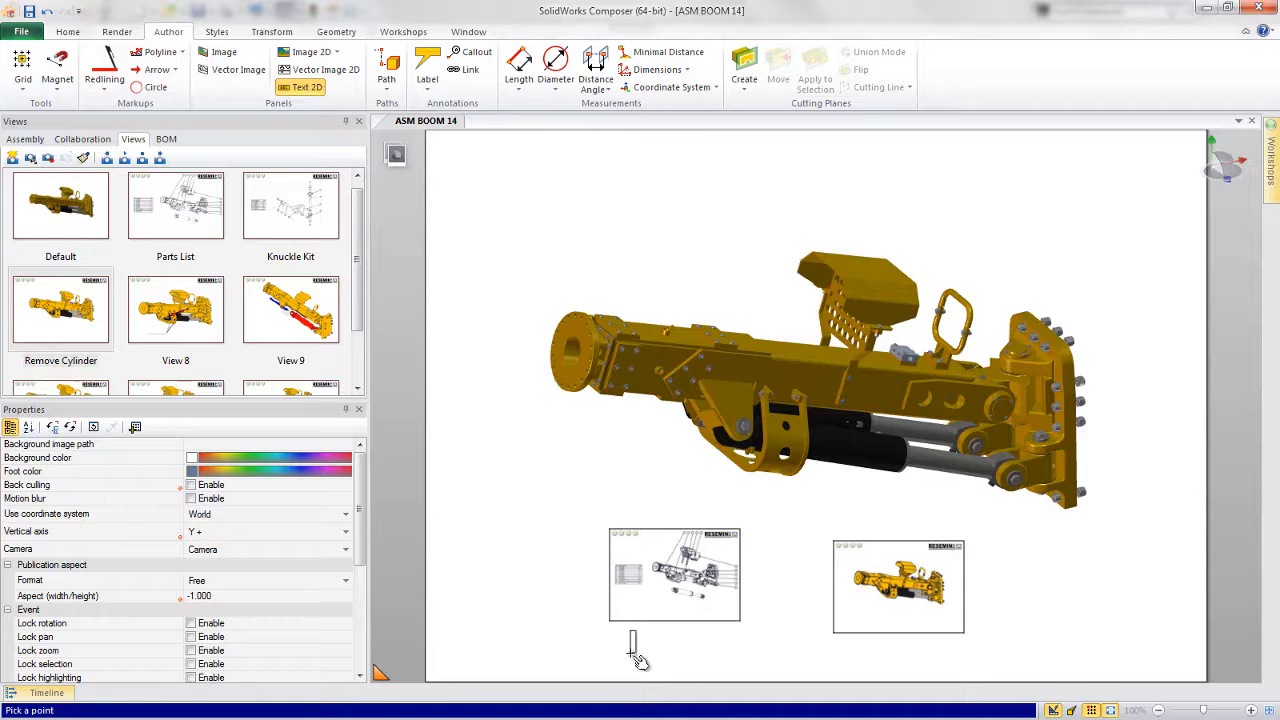
{"action": "left_click", "coordinate": [637, 657]}
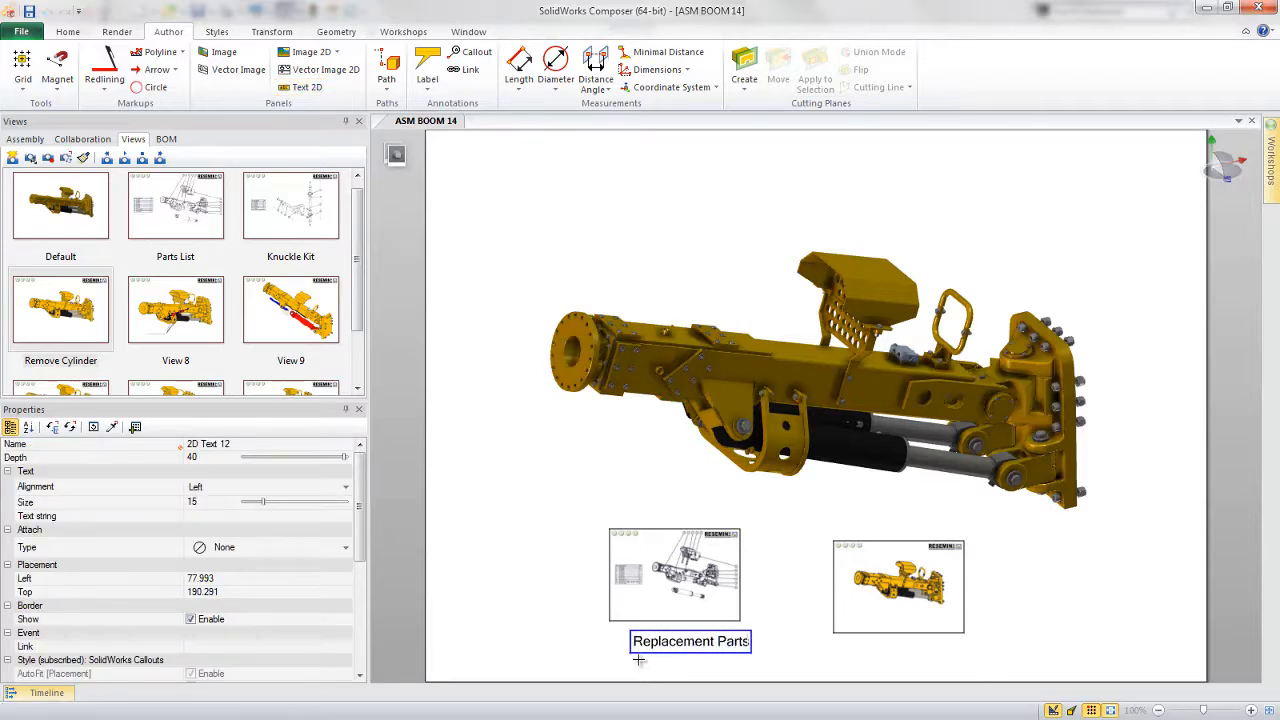
{"action": "left_click", "coordinate": [601, 645]}
{"action": "left_click_drag", "start_coordinate": [652, 639], "coordinate": [635, 637]}
{"action": "left_click", "coordinate": [191, 619]}
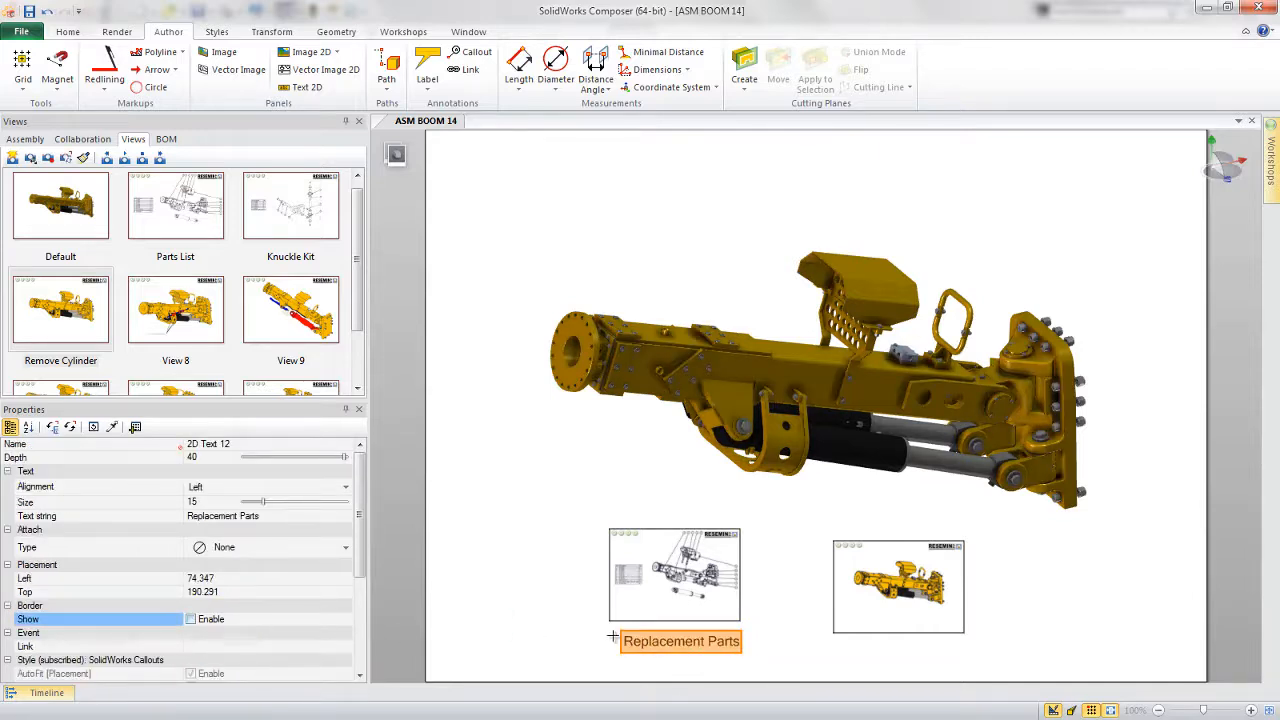
- Copy the Replacement Parts text below the other thumbnail and change the copy's text to "Remove Cylinder"
{"action": "left_click", "coordinate": [798, 660]}
{"action": "left_click_drag", "start_coordinate": [703, 637], "coordinate": [915, 650], "text": "ctrl"}
{"action": "left_click", "coordinate": [91, 514]}
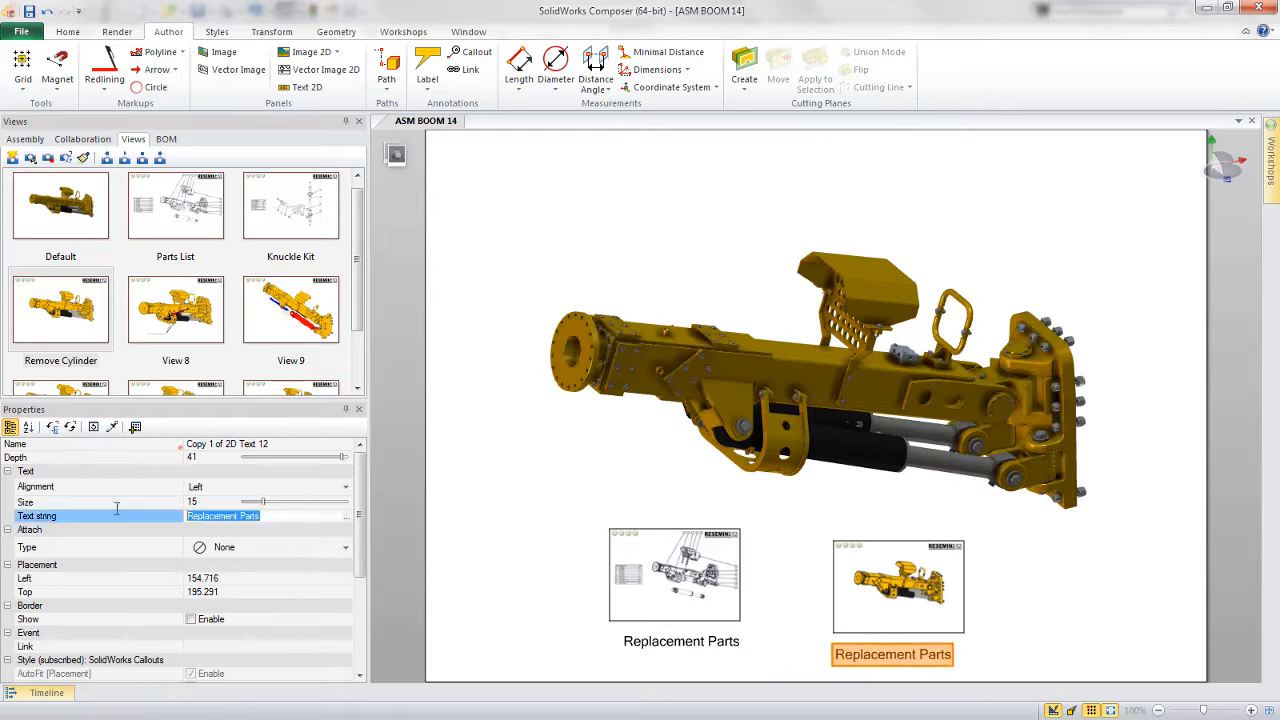
{"action": "type", "text": "Remove Cylinder"}
{"action": "key", "text": "Return"}
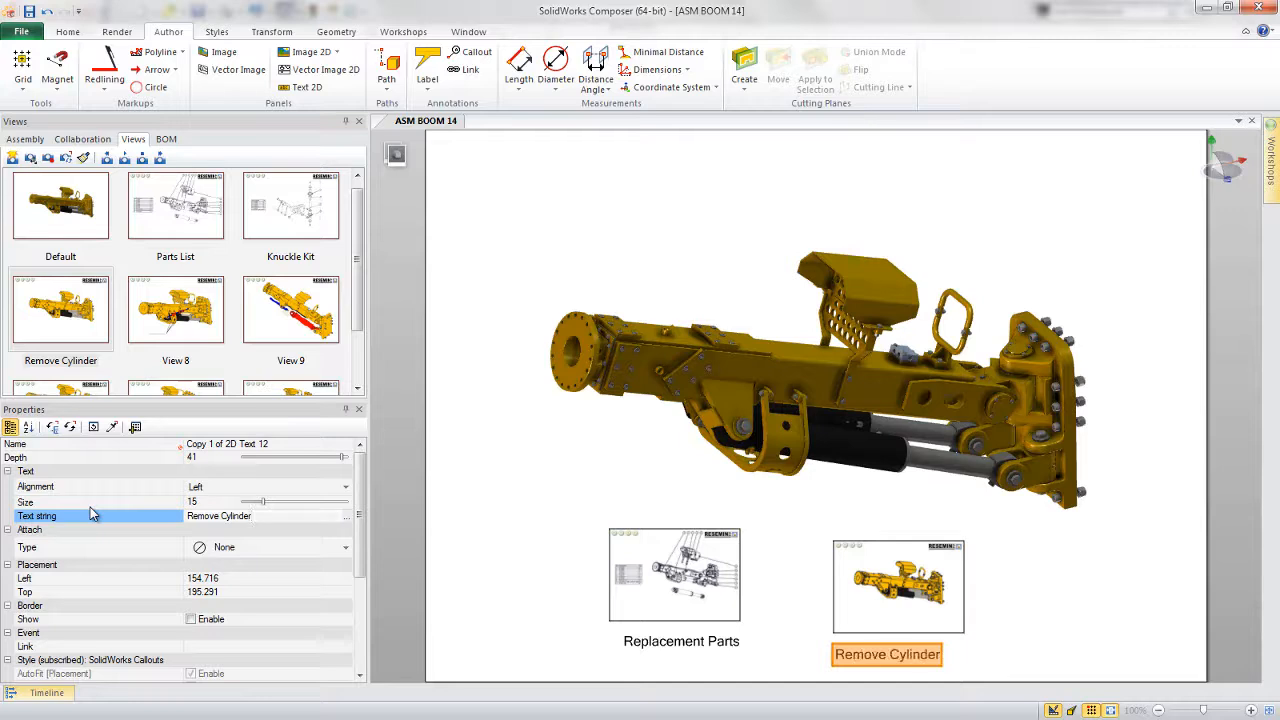
{"action": "left_click", "coordinate": [463, 505]}
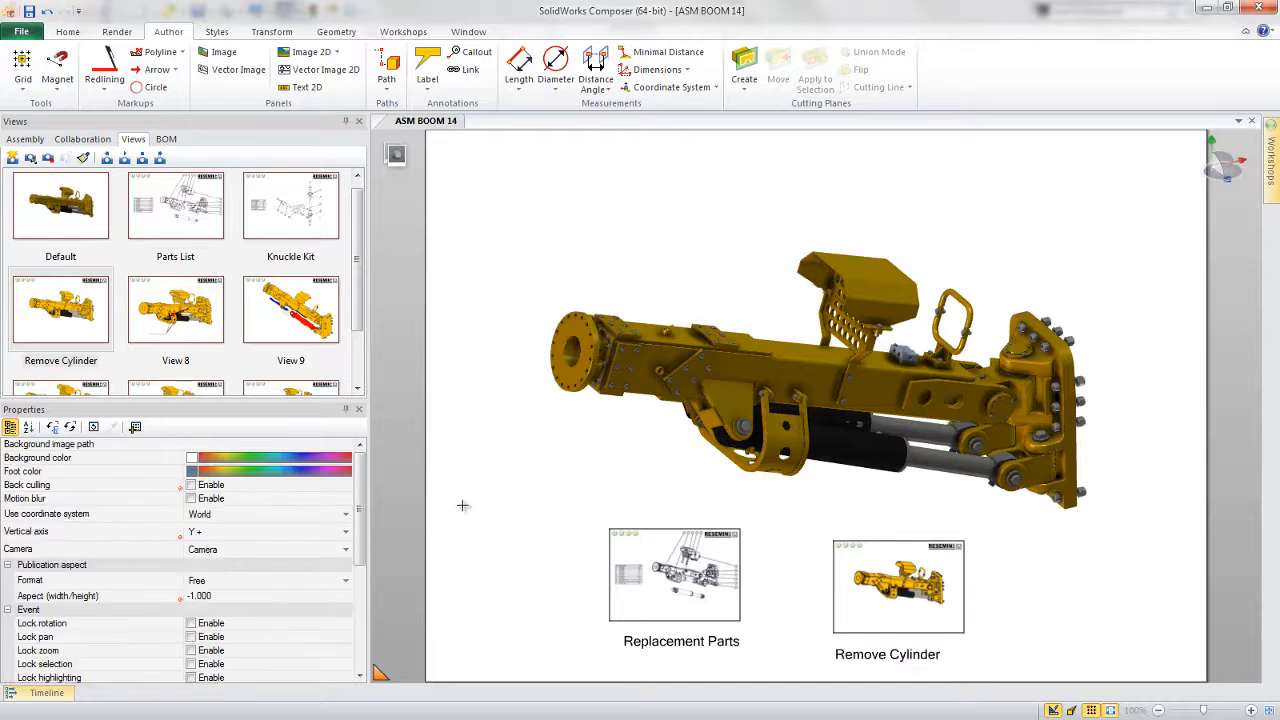
- Align the two thumbnails on one horizontal magnetic line and their two captions on another below it
{"action": "left_click", "coordinate": [57, 70]}
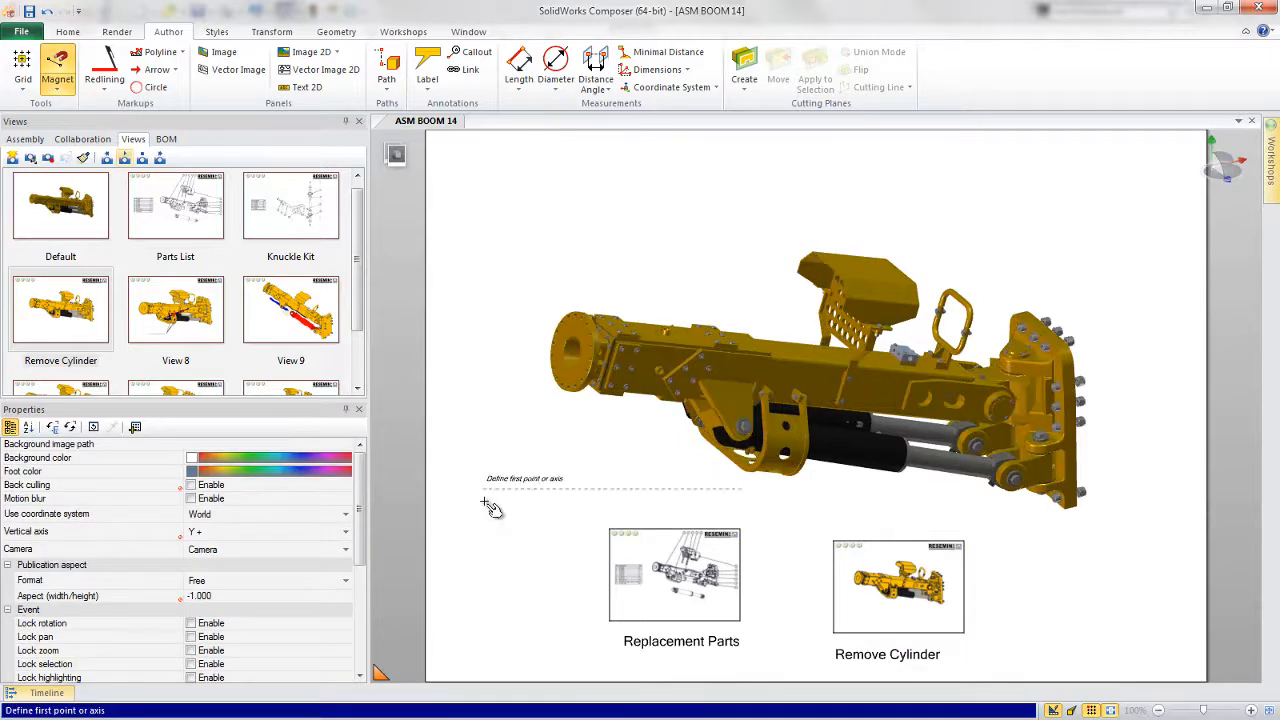
{"action": "left_click", "coordinate": [1040, 580]}
{"action": "left_click", "coordinate": [560, 647]}
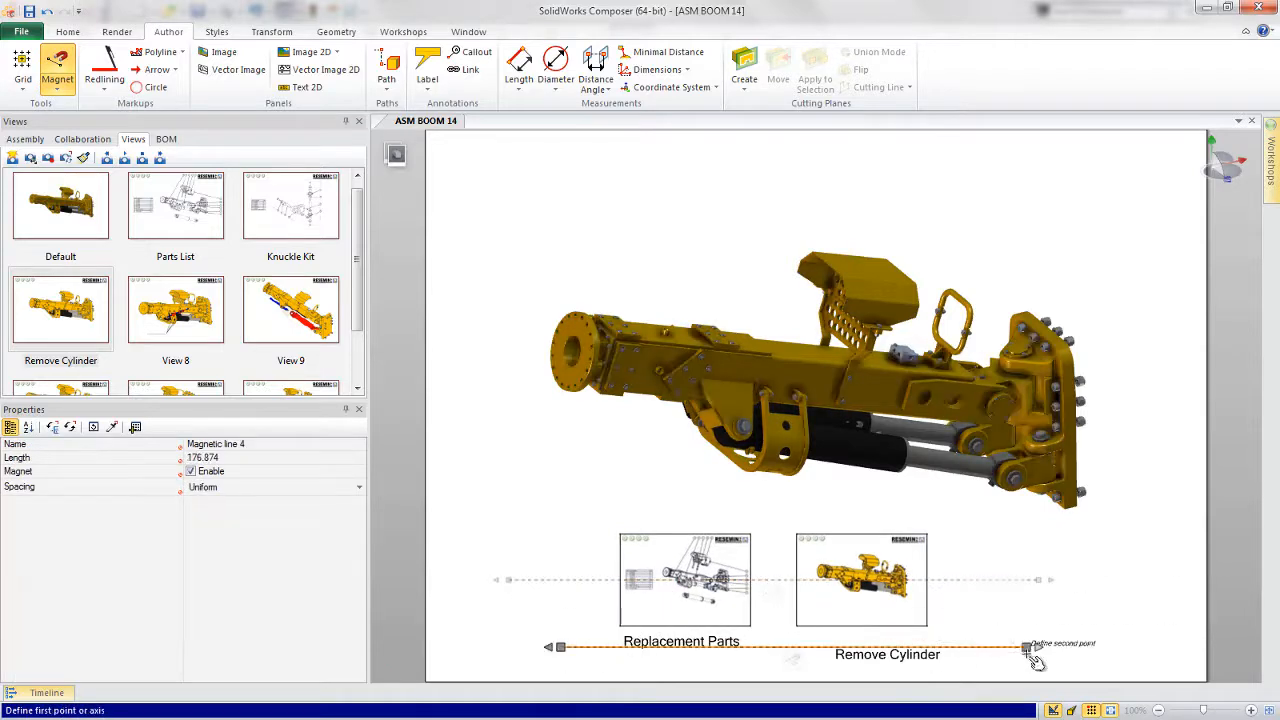
{"action": "left_click", "coordinate": [1027, 648]}
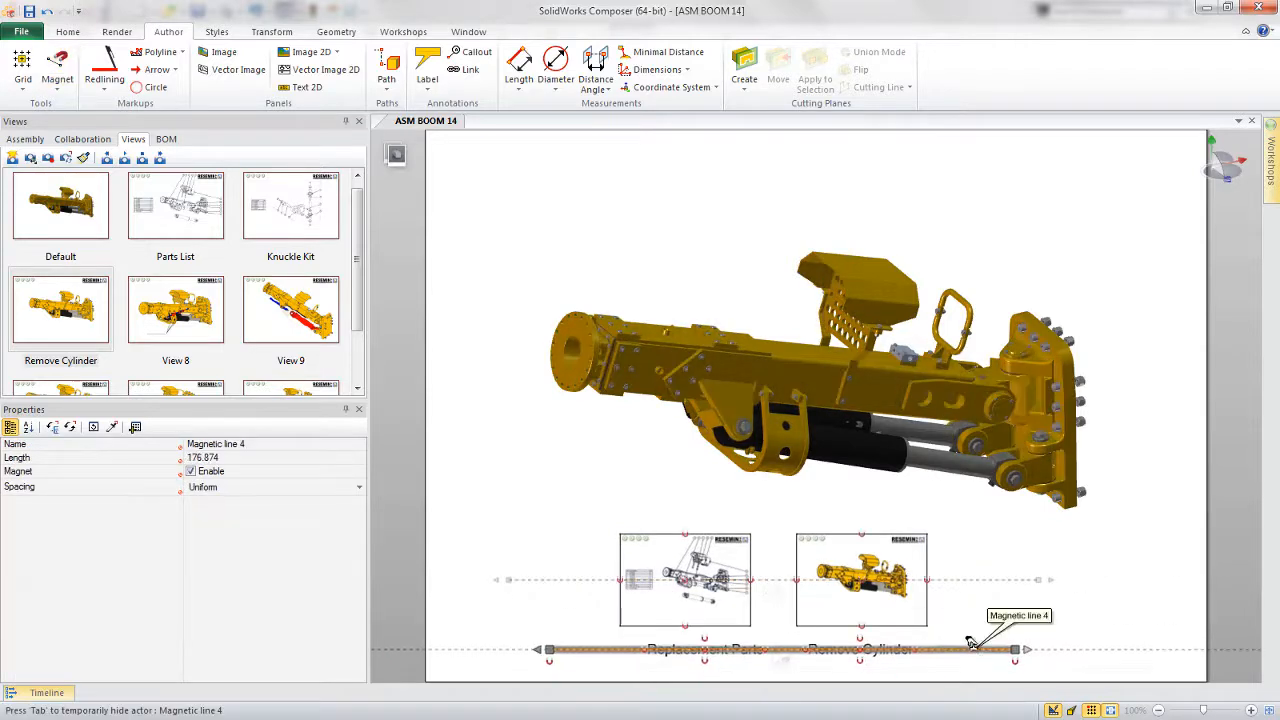
- Set the captions' magnetic line to Custom spacing, and position each caption beneath its thumbnail and slightly closer to it
{"action": "left_click", "coordinate": [872, 640]}
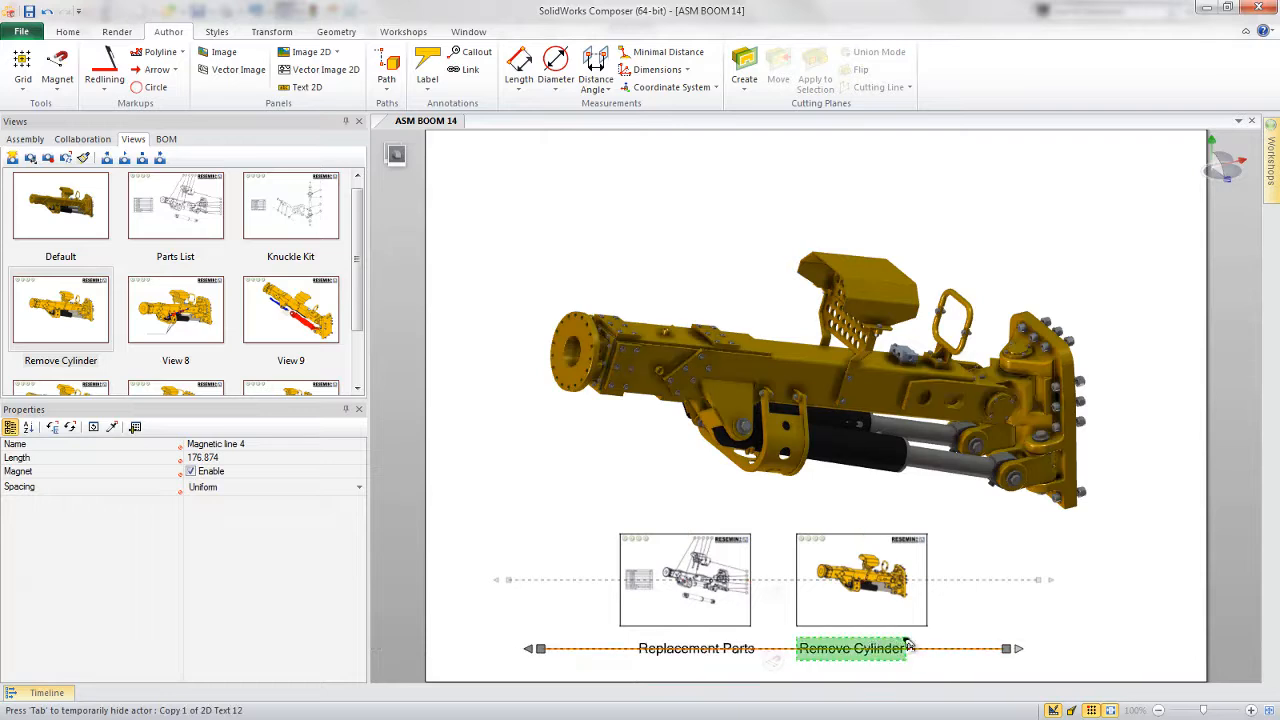
{"action": "left_click", "coordinate": [270, 487]}
{"action": "left_click", "coordinate": [359, 487]}
{"action": "left_click", "coordinate": [202, 514]}
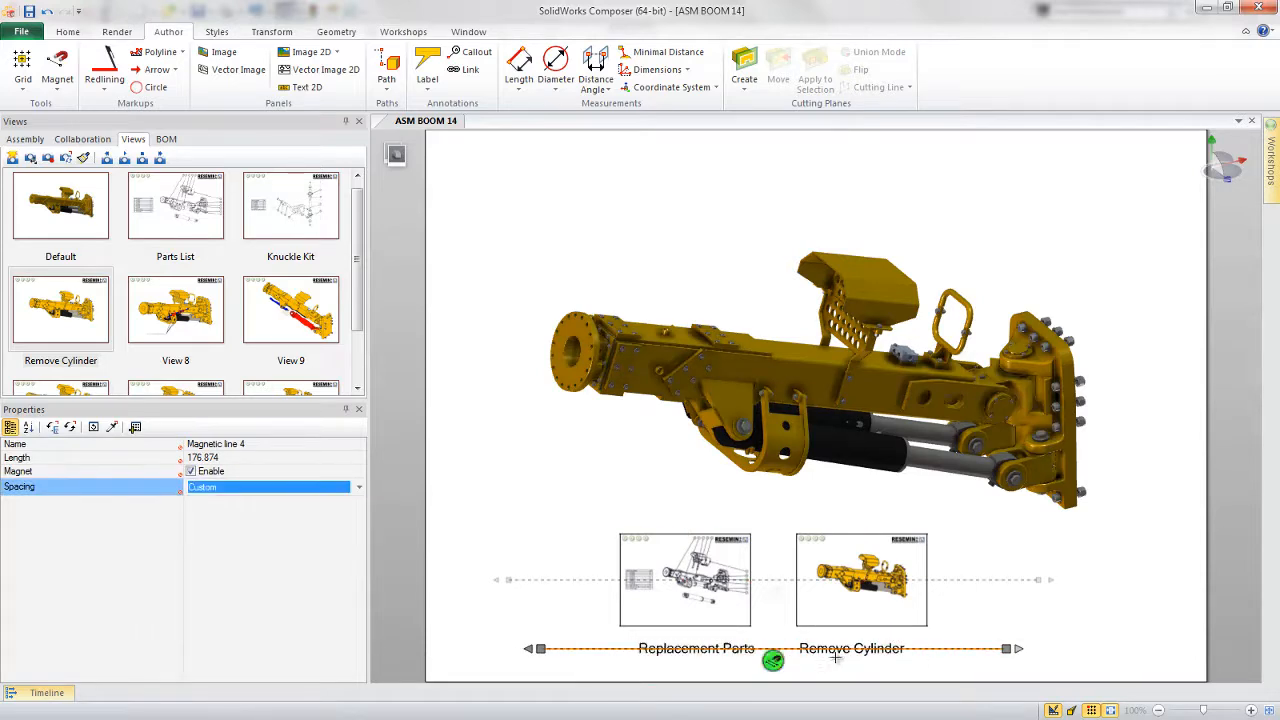
{"action": "left_click", "coordinate": [860, 648]}
{"action": "left_click", "coordinate": [694, 645]}
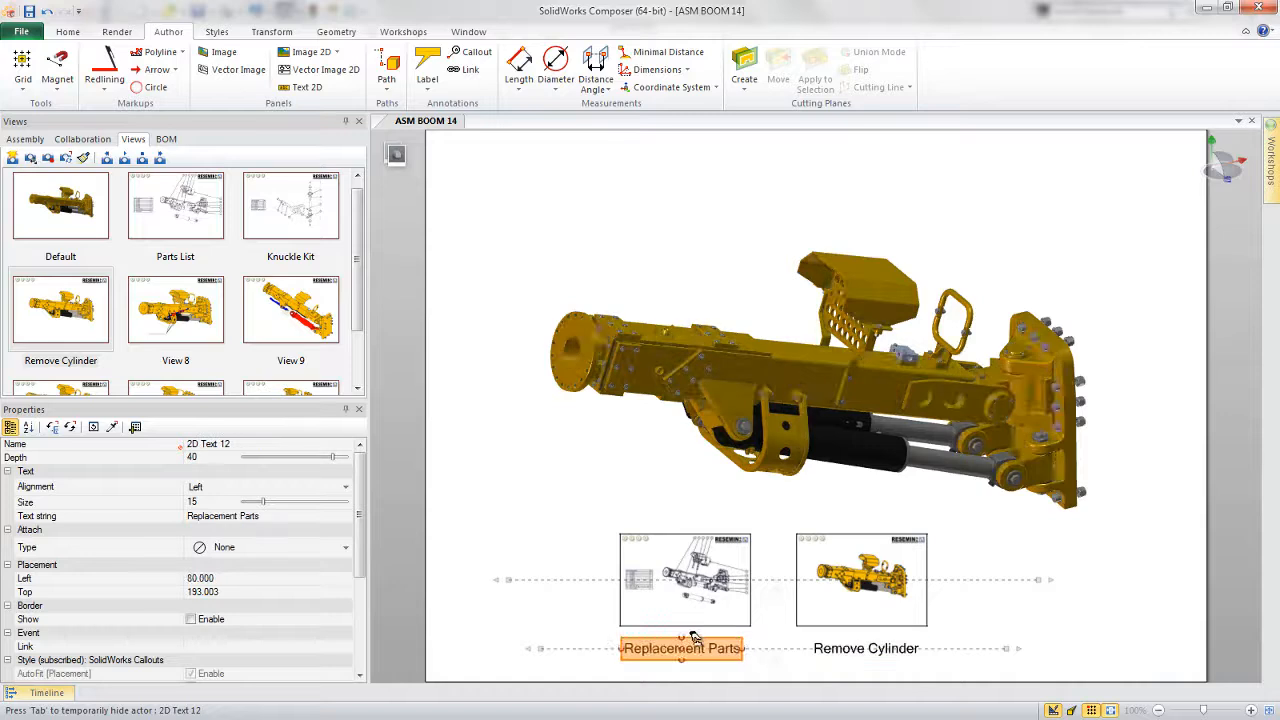
{"action": "left_click_drag", "start_coordinate": [766, 642], "coordinate": [766, 636]}
{"action": "left_click", "coordinate": [1040, 616]}
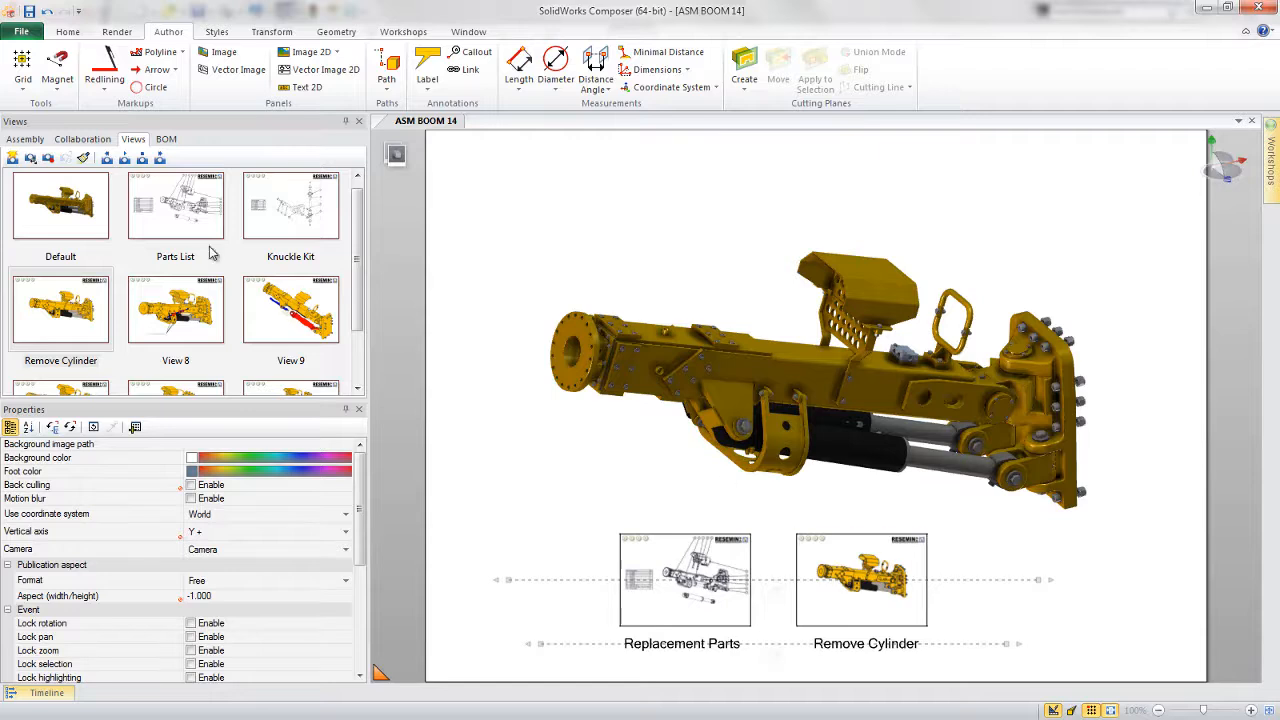
- Show the Resemin logo image and update the Default view with the current scene
{"action": "left_click", "coordinate": [80, 140]}
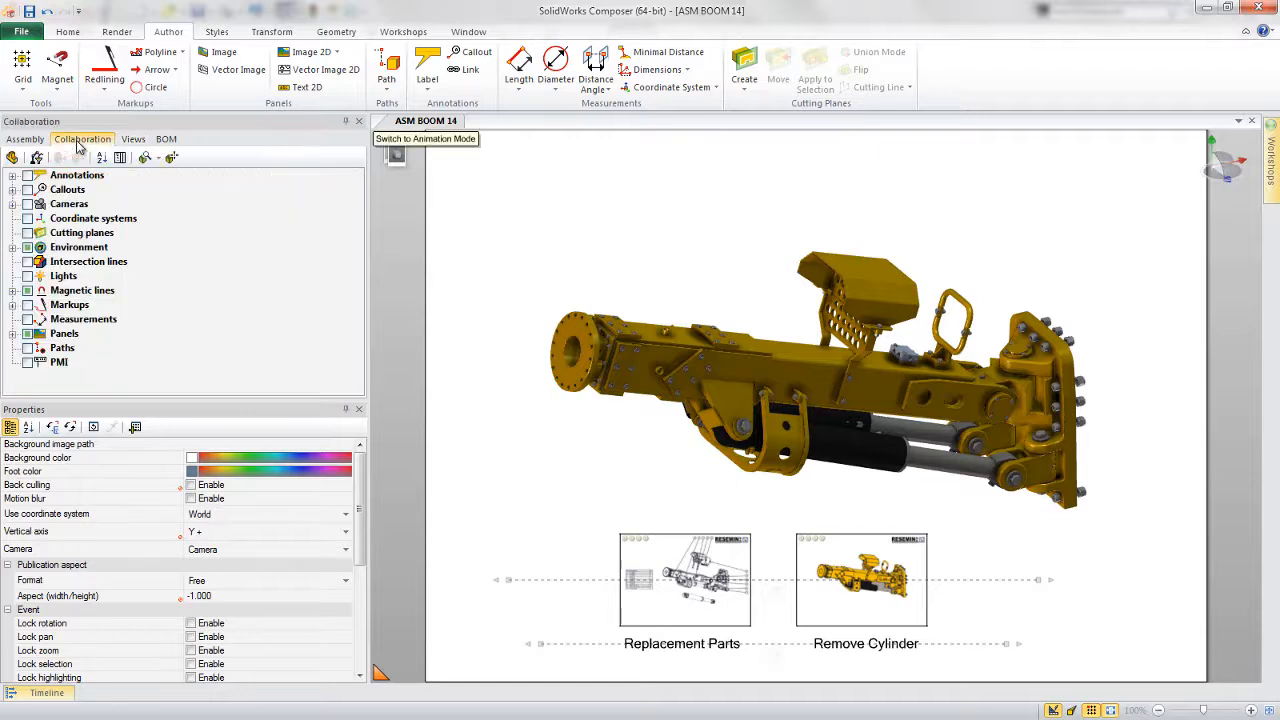
{"action": "left_click", "coordinate": [12, 334]}
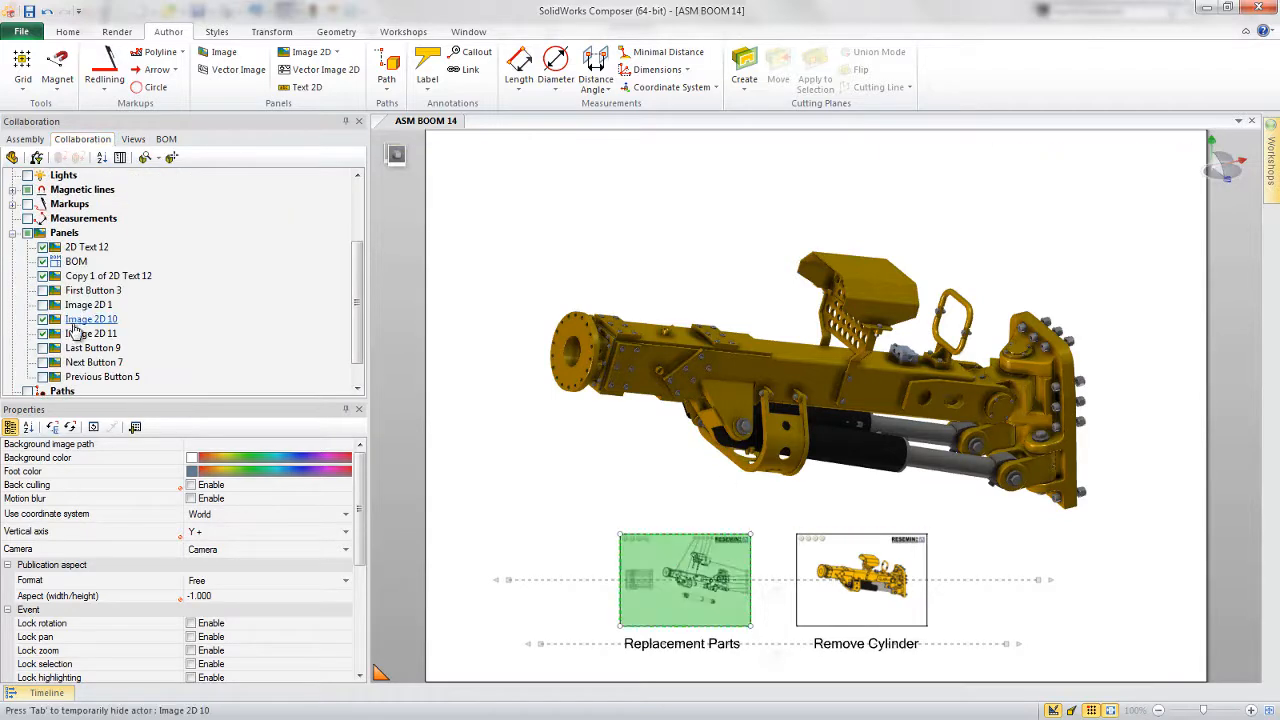
{"action": "left_click", "coordinate": [43, 305]}
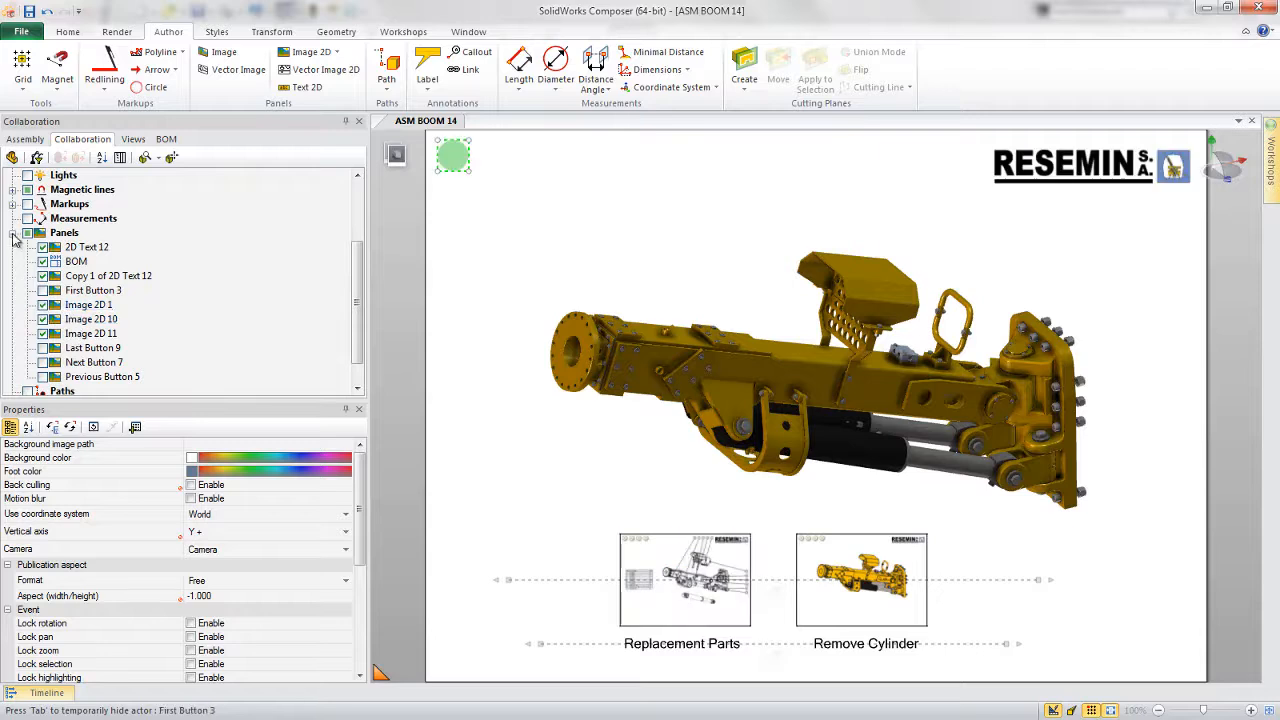
{"action": "left_click", "coordinate": [26, 139]}
{"action": "left_click", "coordinate": [133, 139]}
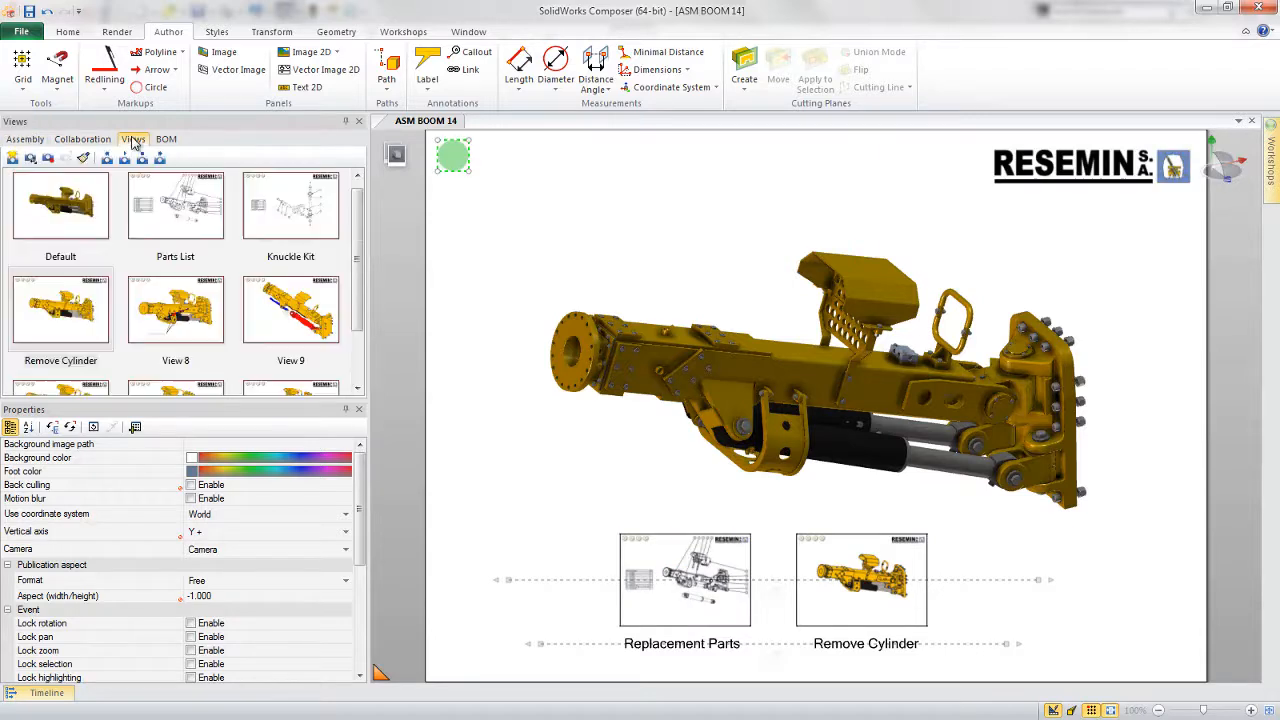
{"action": "left_click", "coordinate": [83, 210]}
{"action": "left_click", "coordinate": [48, 158]}
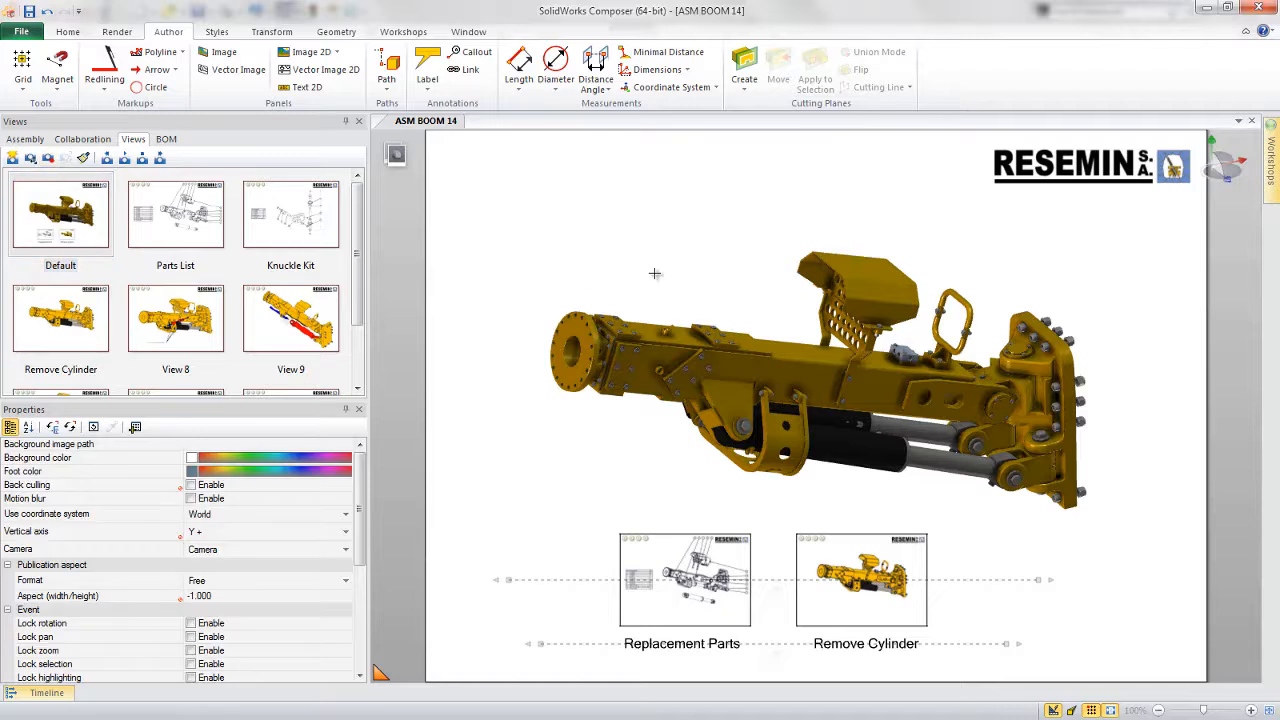
{"action": "left_click_drag", "start_coordinate": [720, 272], "coordinate": [842, 187]}
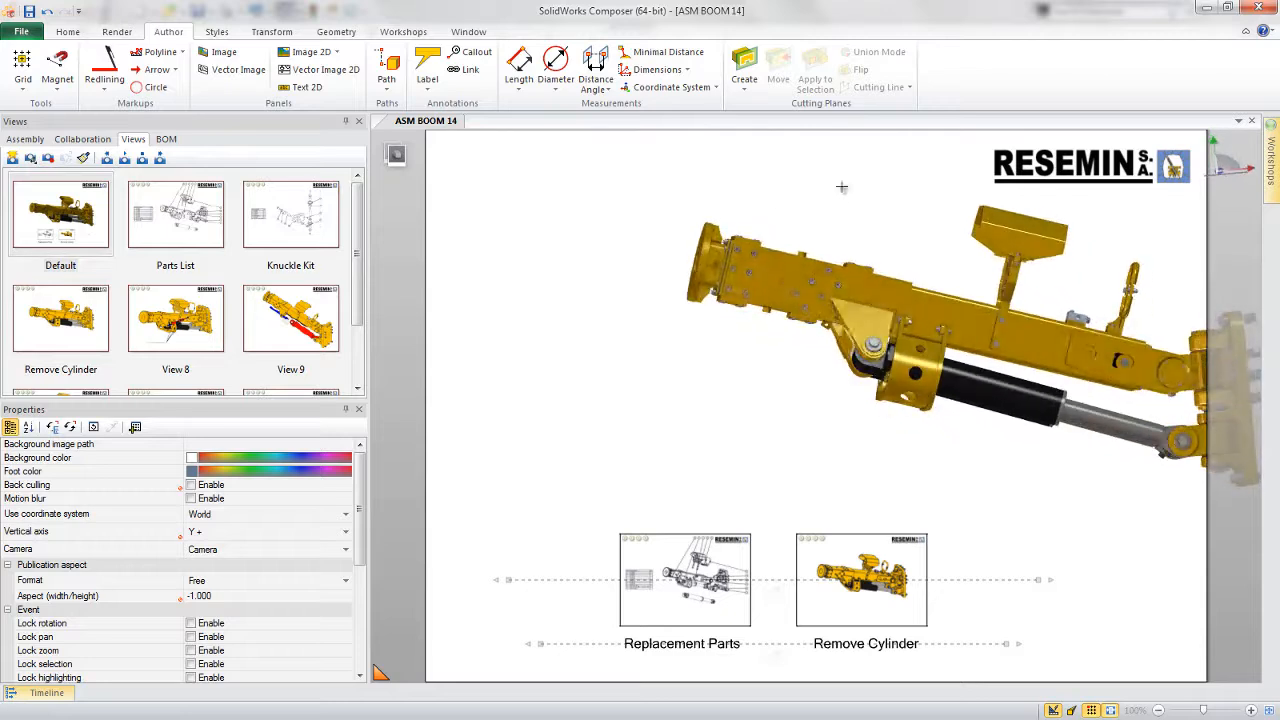
{"action": "left_click", "coordinate": [720, 242]}
{"action": "right_click", "coordinate": [721, 242]}
{"action": "left_click", "coordinate": [730, 208]}
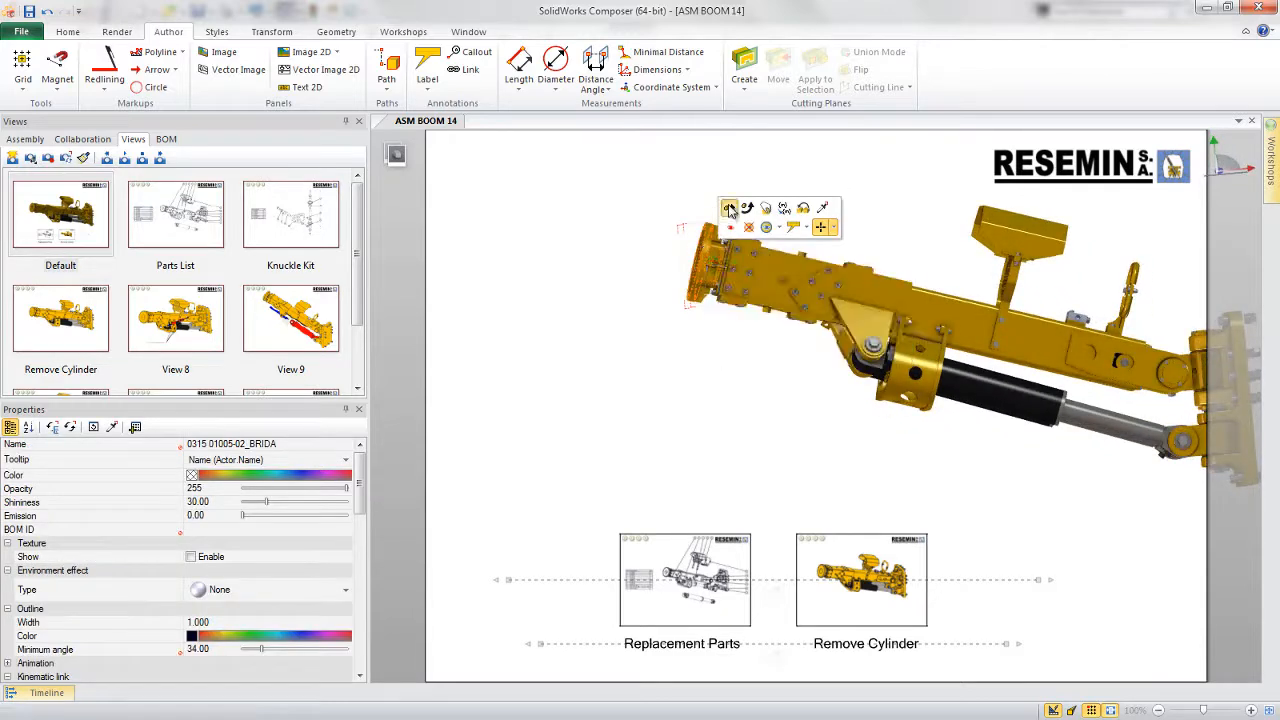
{"action": "left_click_drag", "start_coordinate": [706, 216], "coordinate": [606, 218], "text": "alt"}
{"action": "left_click", "coordinate": [153, 447]}
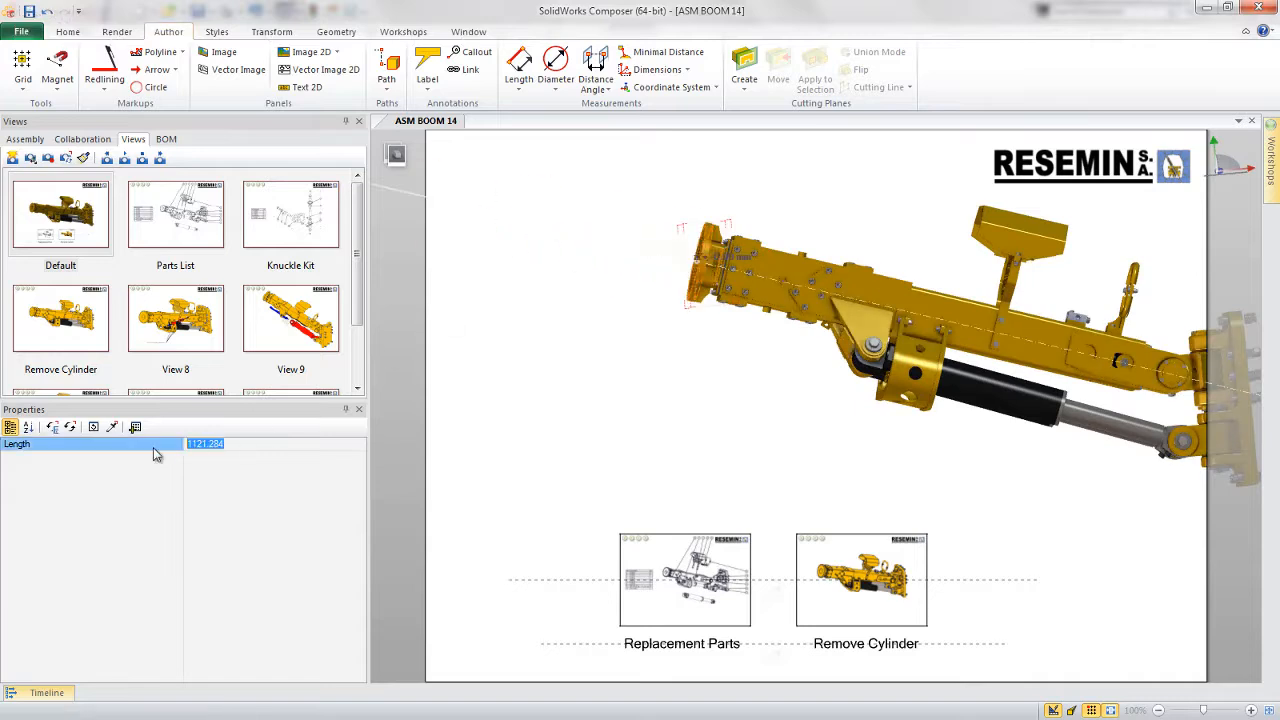
{"action": "type", "text": "750"}
{"action": "key", "text": "Return"}
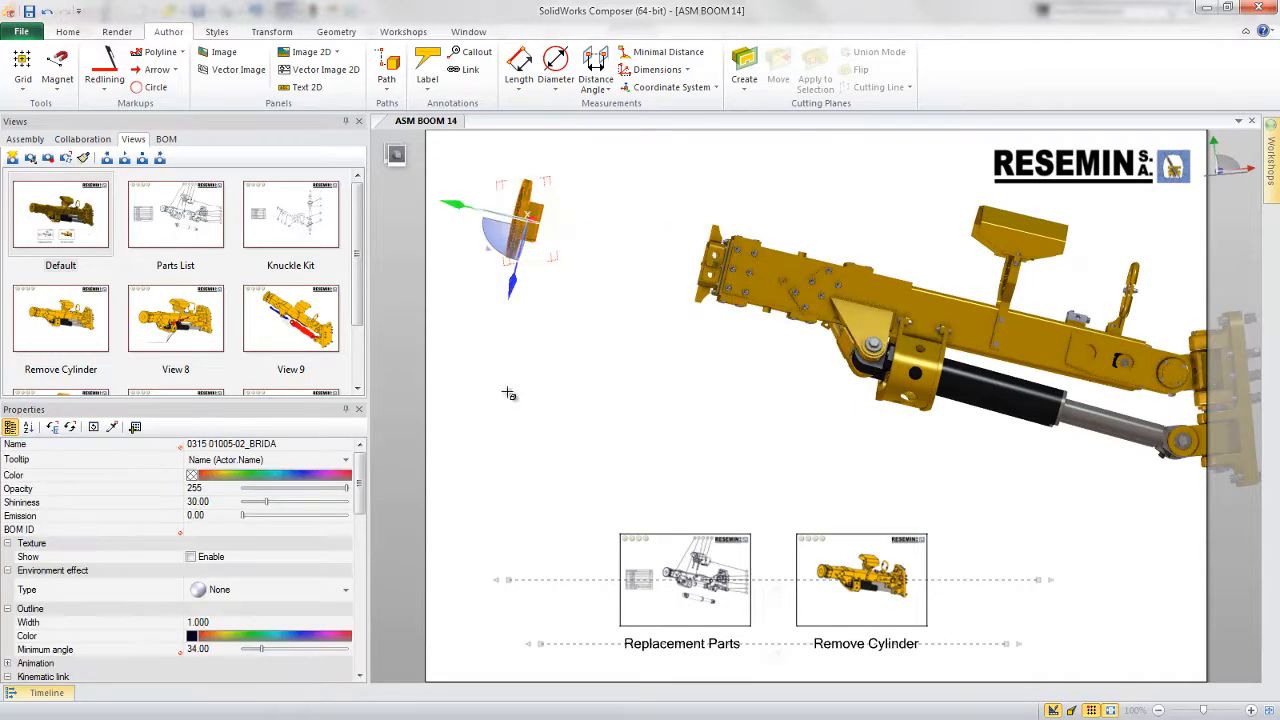
- Align the inner boom tube with the offset round end flange, picking the flange as the reference object
{"action": "left_click", "coordinate": [683, 343]}
{"action": "mouse_move", "coordinate": [694, 332]}
{"action": "right_mouse_down"}
{"action": "mouse_move", "coordinate": [660, 331]}
{"action": "mouse_move", "coordinate": [688, 330]}
{"action": "right_mouse_up"}
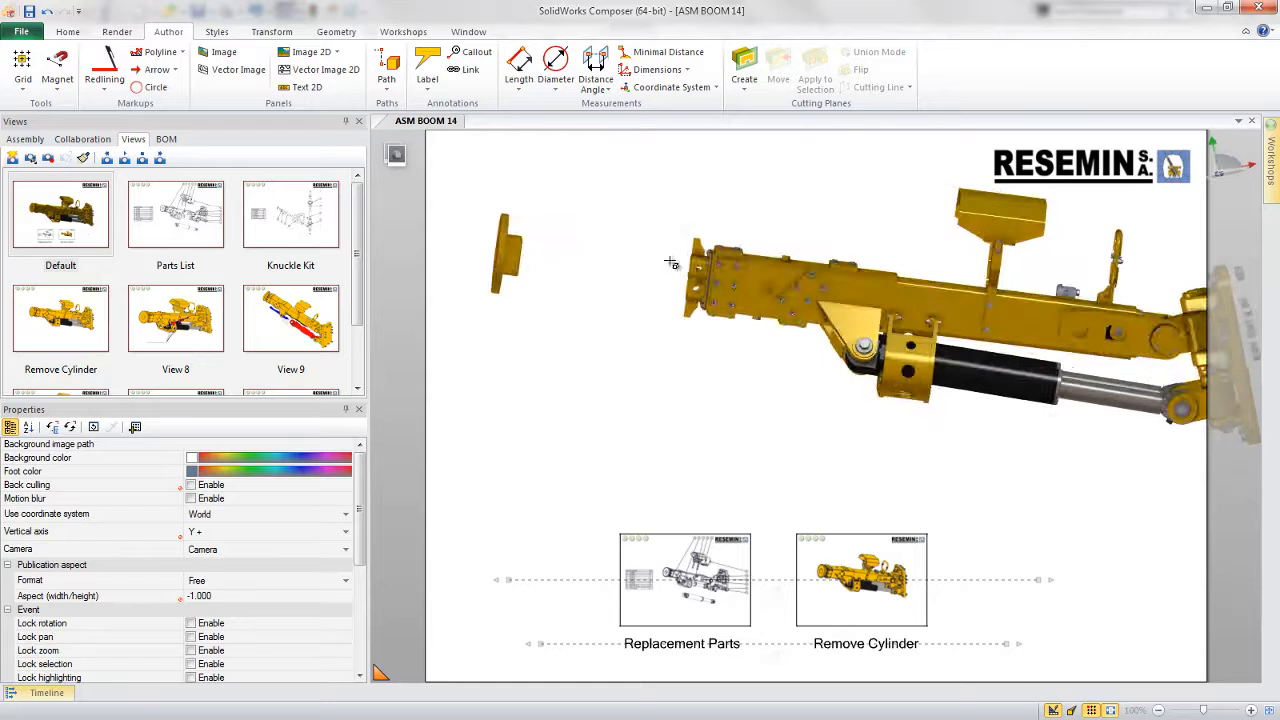
{"action": "left_click_drag", "start_coordinate": [687, 321], "coordinate": [699, 362]}
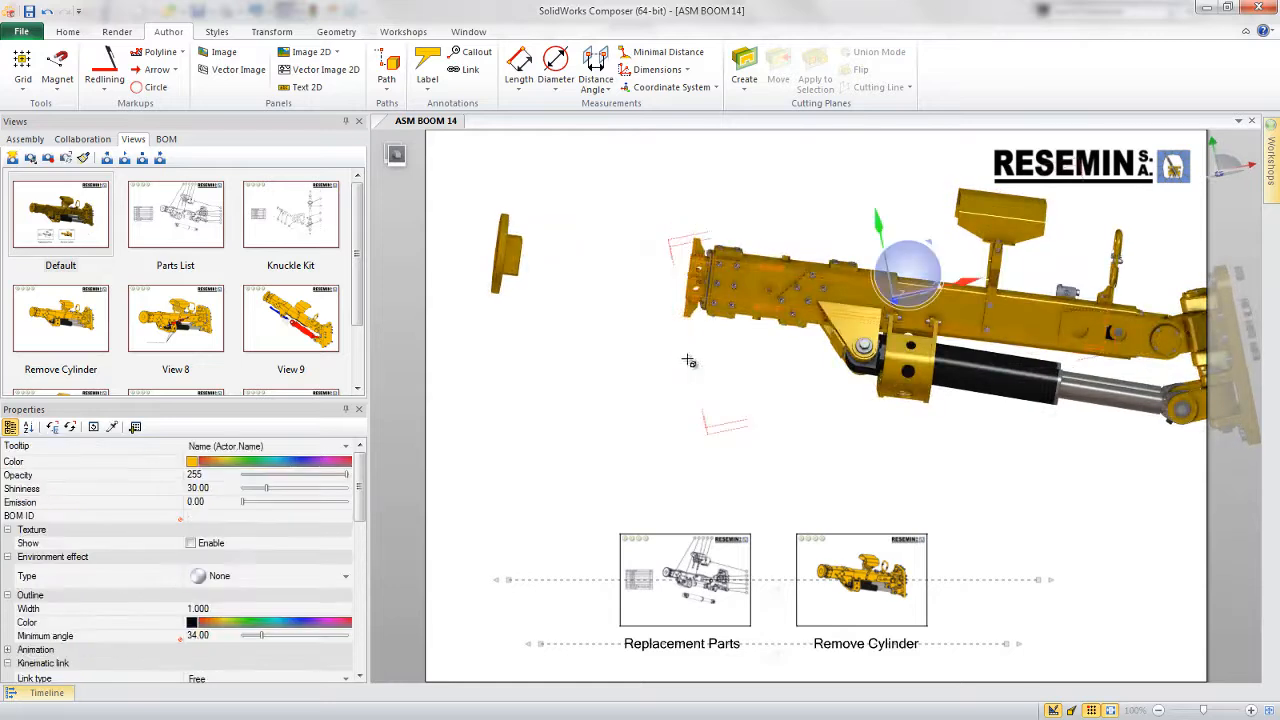
{"action": "right_click", "coordinate": [643, 345]}
{"action": "left_click", "coordinate": [688, 306]}
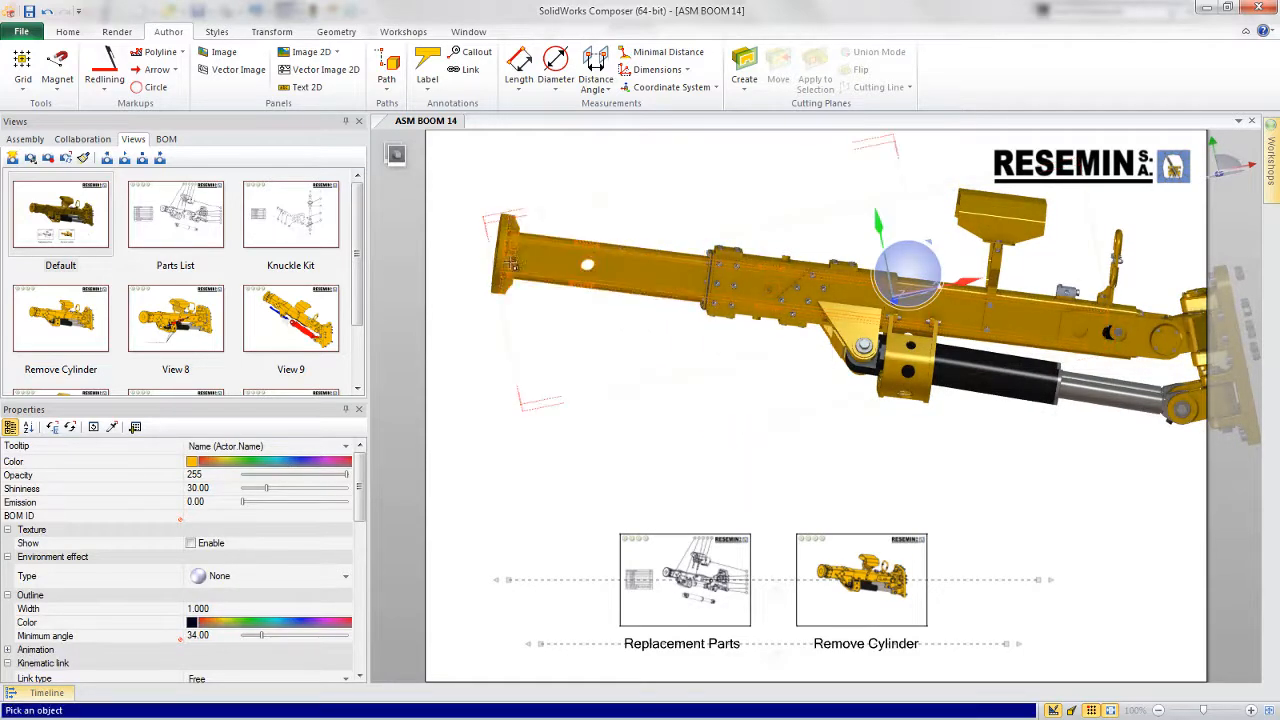
{"action": "left_click", "coordinate": [512, 263]}
- Create a custom view named Extended for the selected end flange and inner tube, capturing only their Location and Link properties
{"action": "left_click", "coordinate": [600, 352]}
{"action": "right_click_drag", "start_coordinate": [602, 353], "coordinate": [645, 396]}
{"action": "left_click_drag", "start_coordinate": [500, 223], "coordinate": [633, 366]}
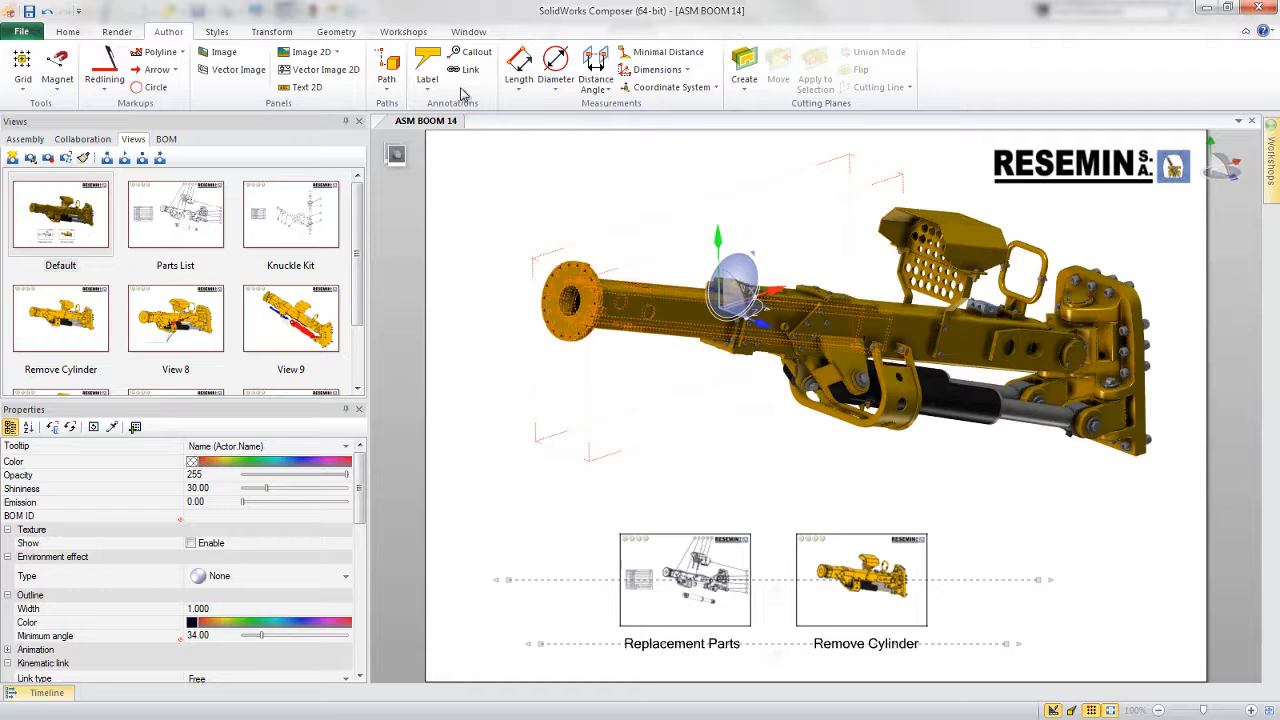
{"action": "left_click", "coordinate": [403, 31]}
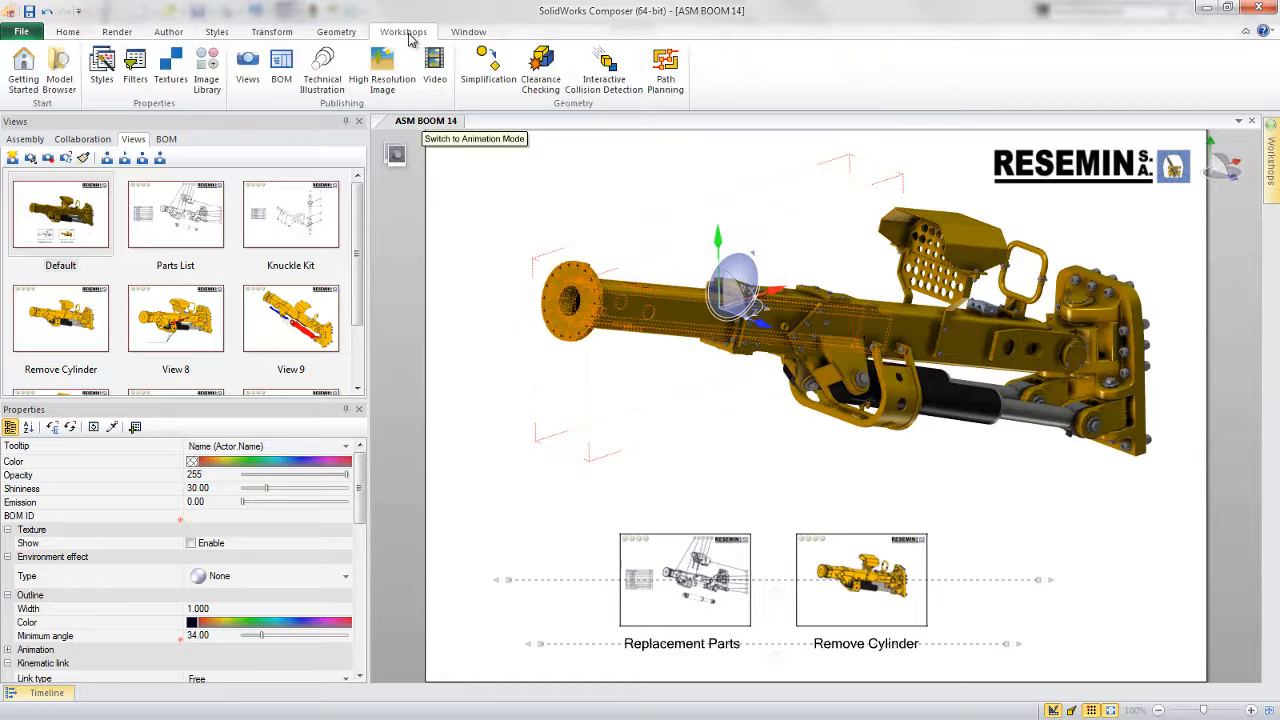
{"action": "left_click", "coordinate": [240, 75]}
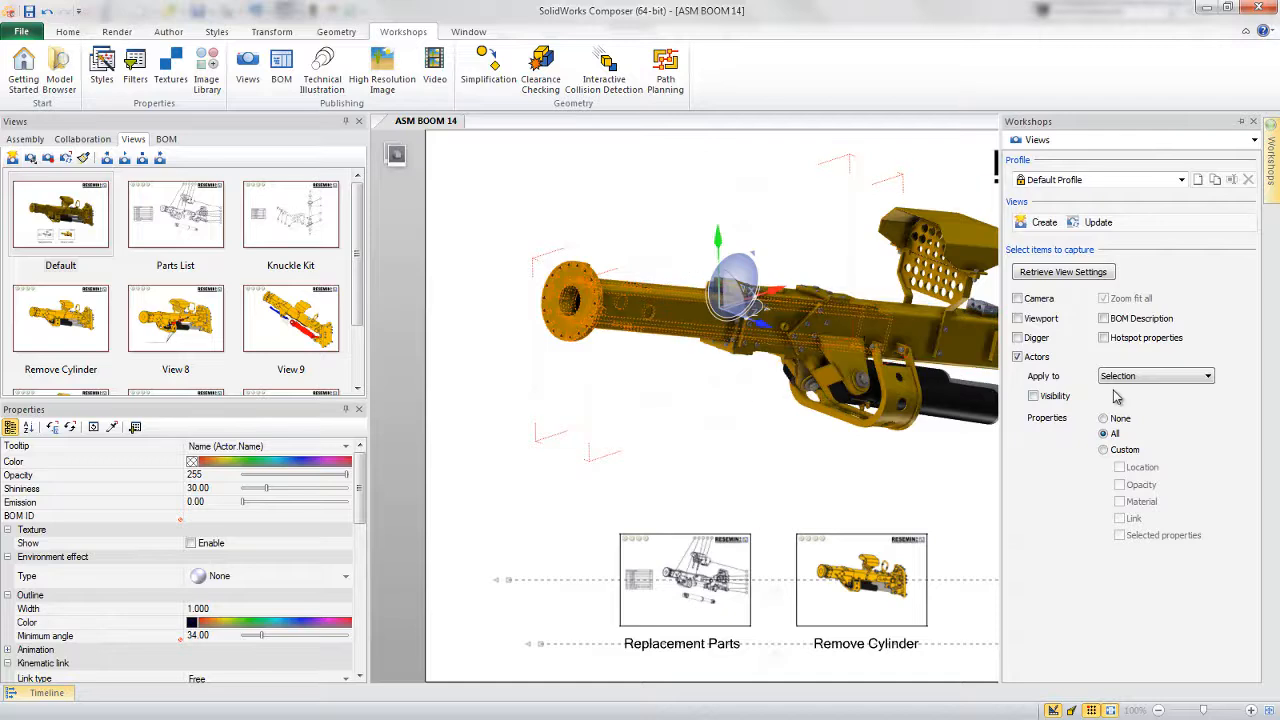
{"action": "left_click", "coordinate": [1104, 450]}
{"action": "left_click", "coordinate": [1120, 467]}
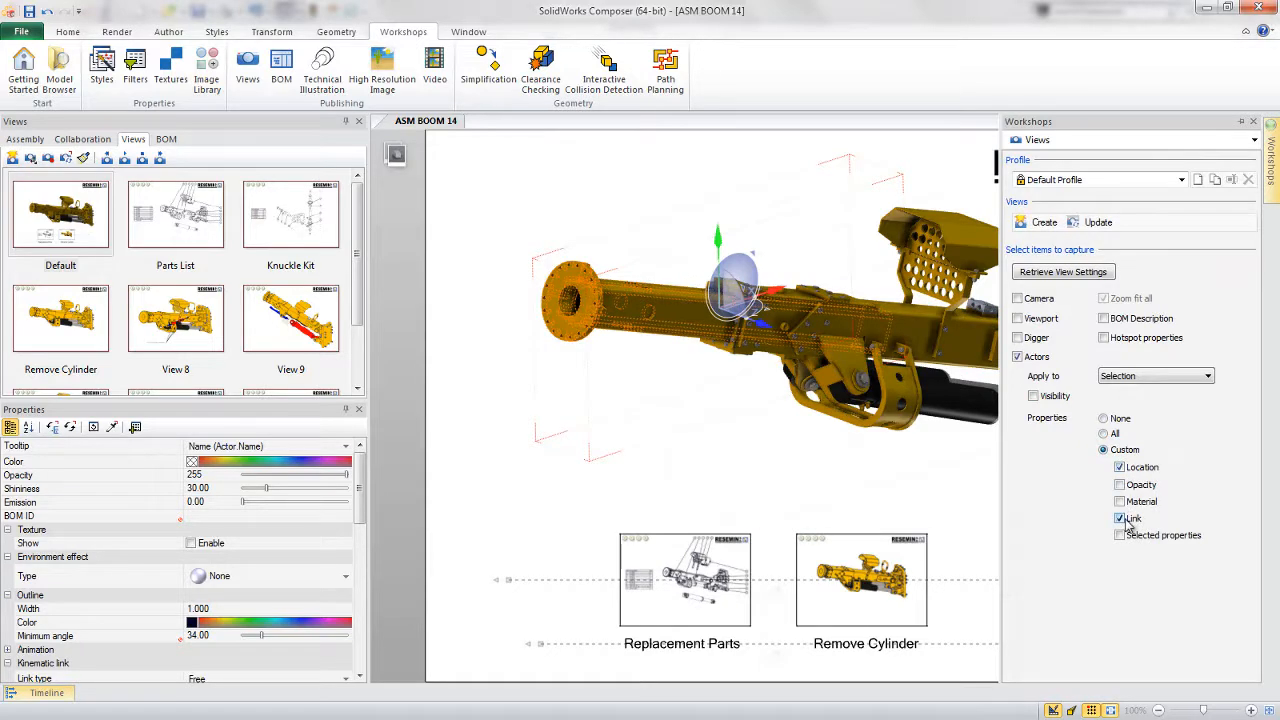
{"action": "left_click", "coordinate": [1042, 222]}
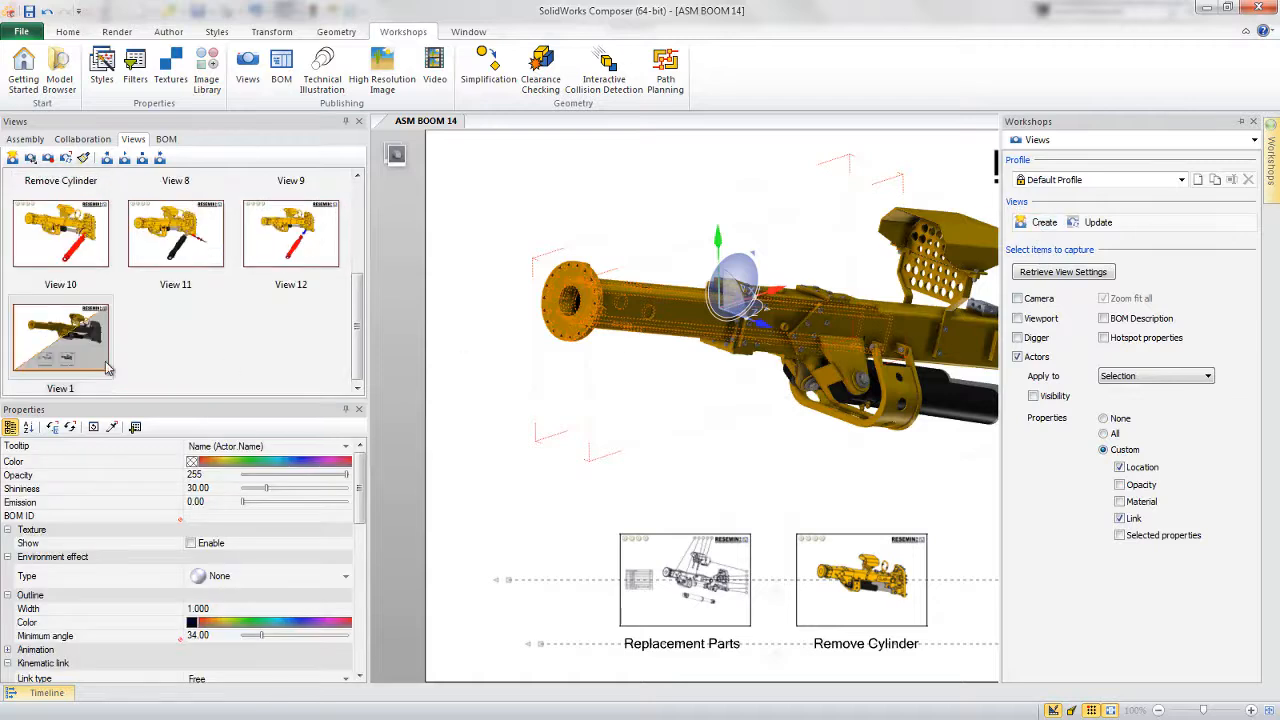
{"action": "type", "text": "Extended"}
{"action": "key", "text": "Return"}
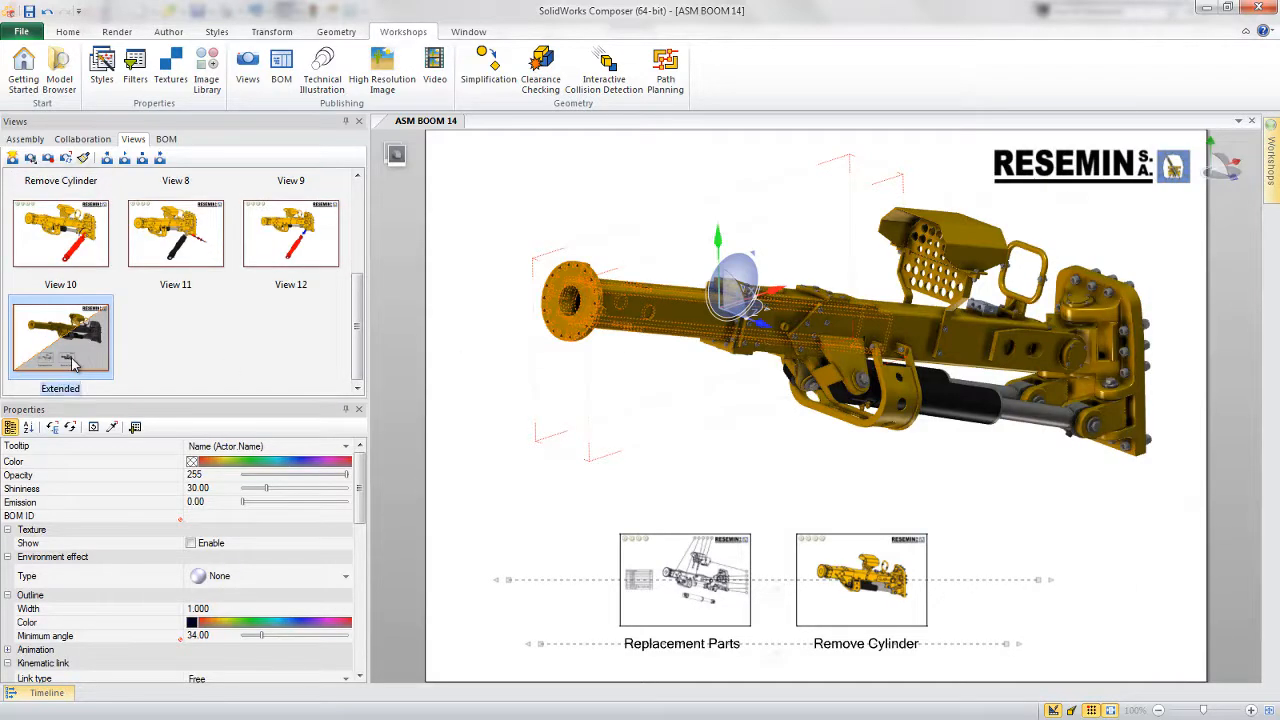
- Restore the end flange and inner tube to their neutral position and link them to view://Extended
{"action": "right_click", "coordinate": [474, 211]}
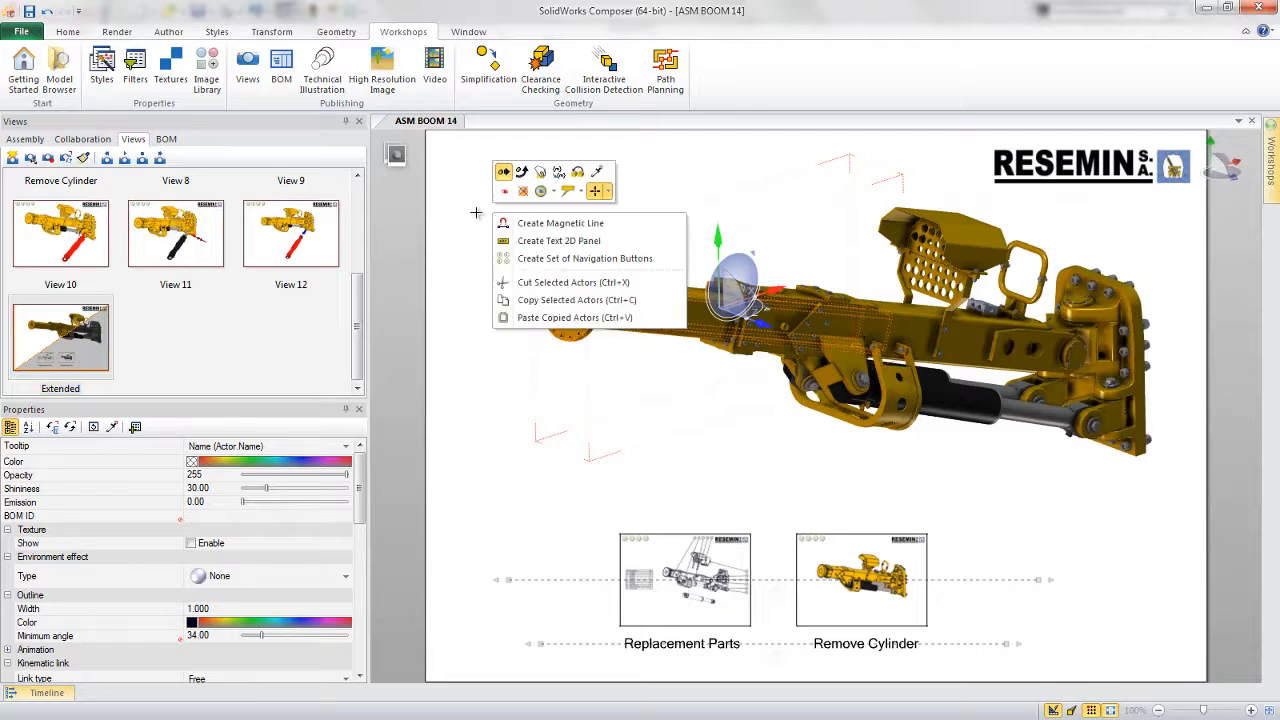
{"action": "left_click", "coordinate": [576, 176]}
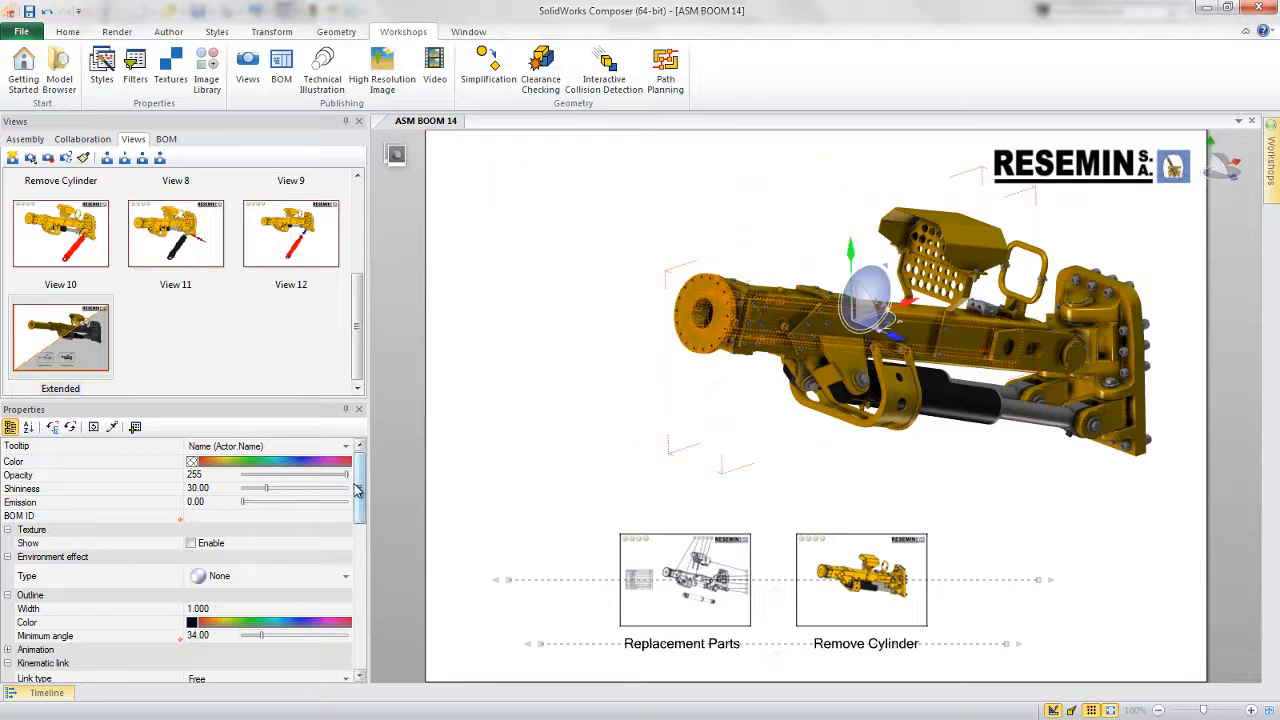
{"action": "scroll", "coordinate": [351, 548], "scroll_direction": "down", "scroll_amount": 10}
{"action": "left_click", "coordinate": [347, 540]}
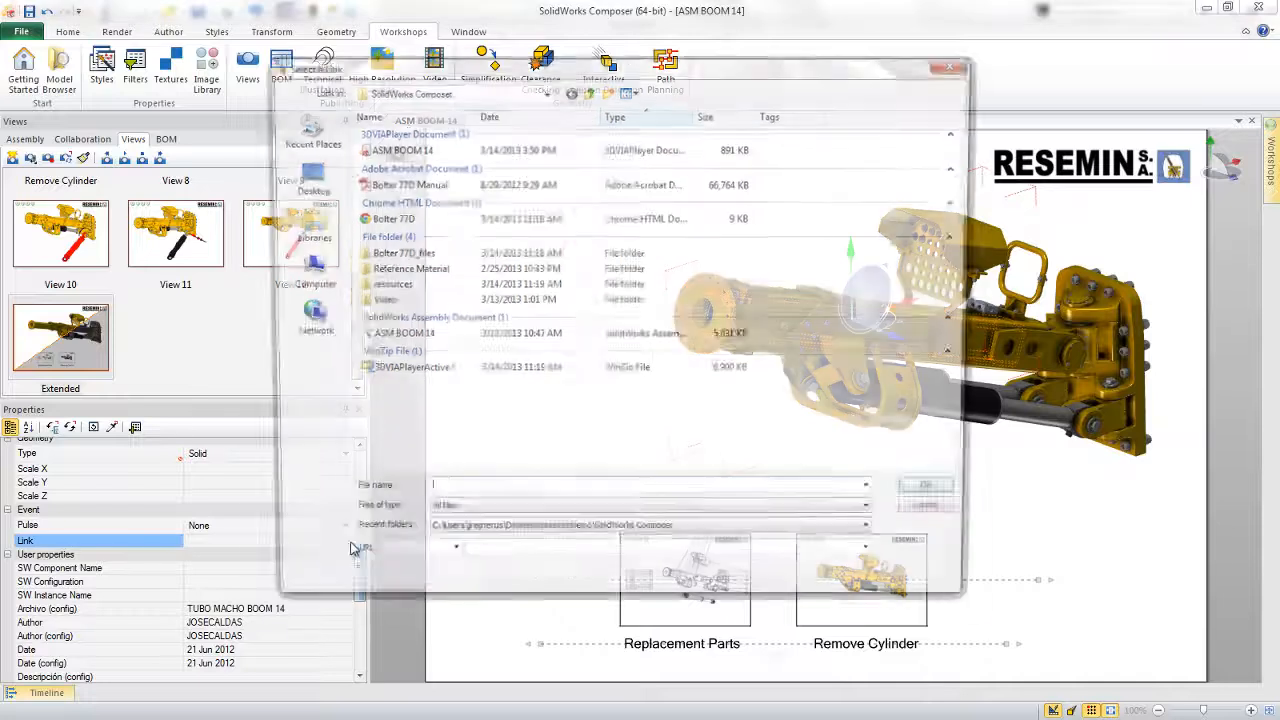
{"action": "left_click", "coordinate": [446, 562]}
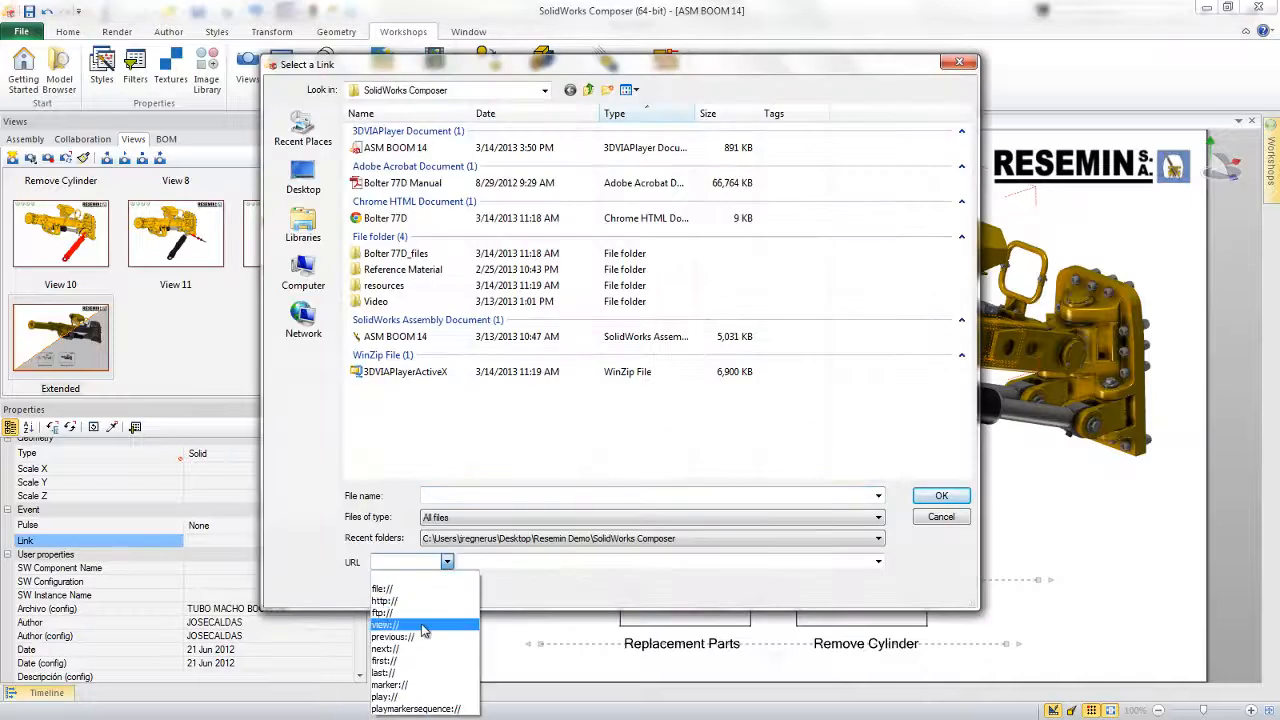
{"action": "left_click", "coordinate": [395, 624]}
{"action": "left_click", "coordinate": [878, 562]}
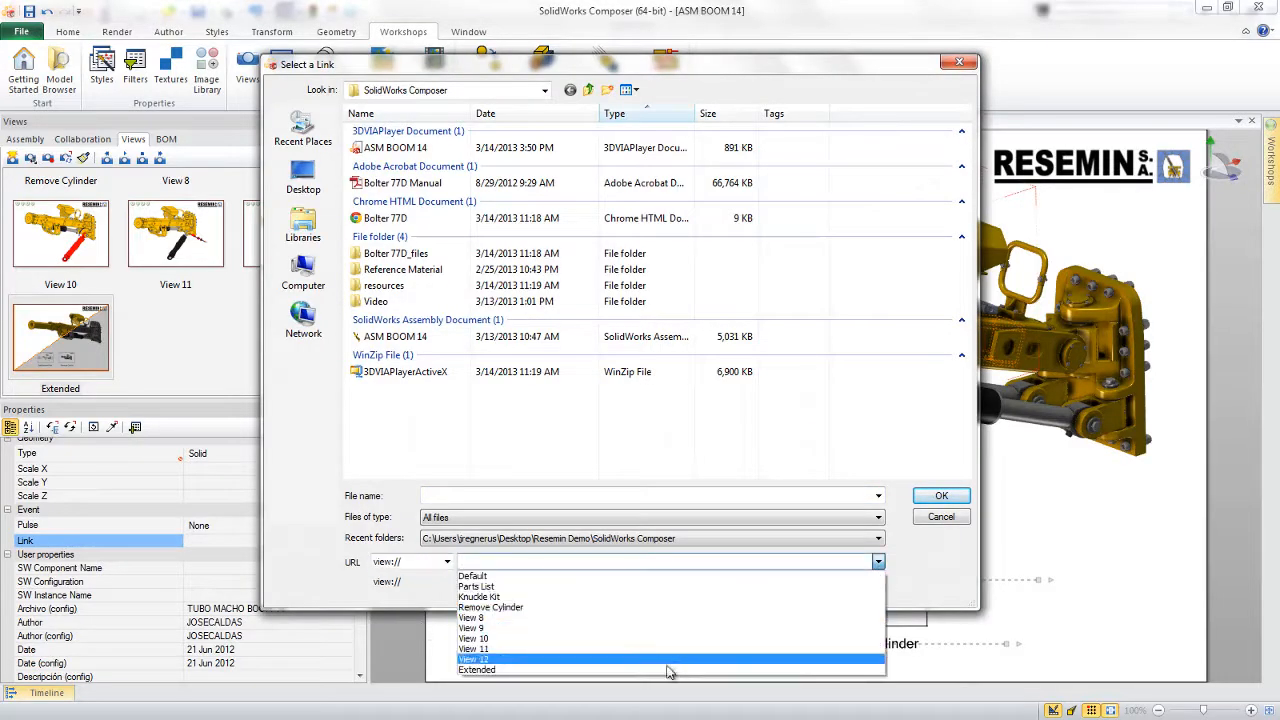
{"action": "left_click", "coordinate": [820, 669]}
{"action": "left_click", "coordinate": [936, 495]}
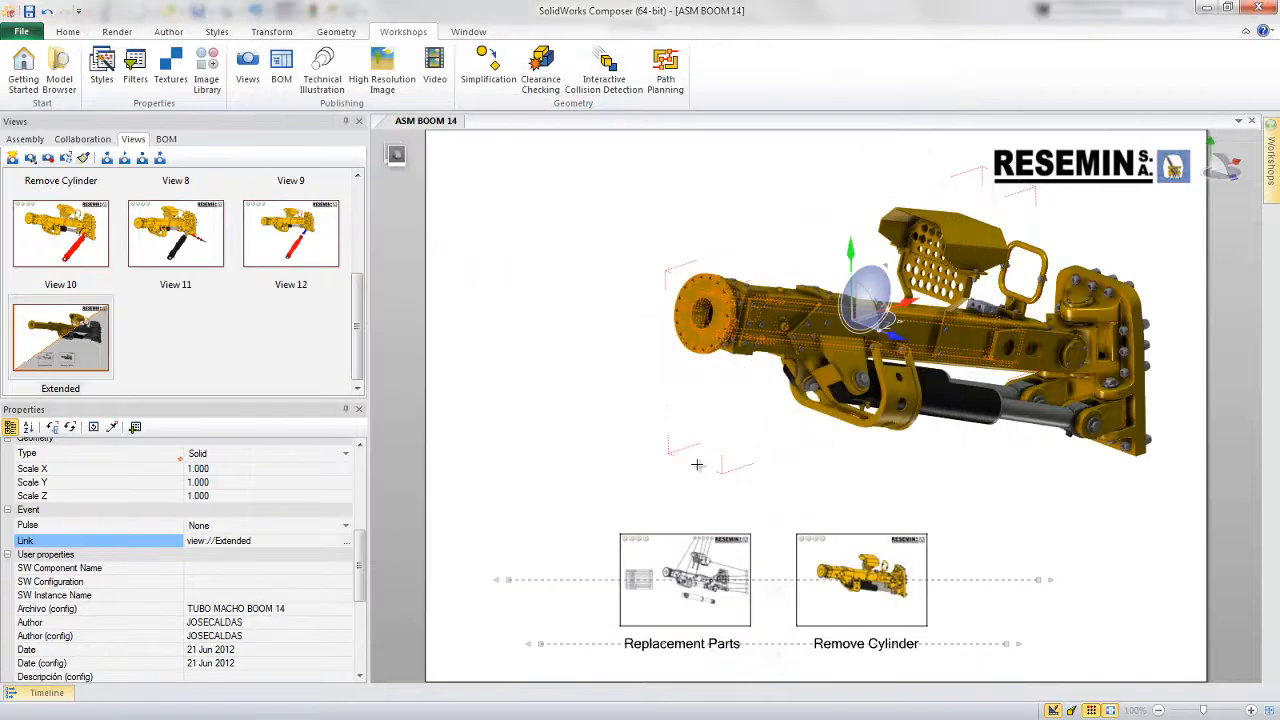
- Create a custom view named Retracted for the selected flange and tube with the same Location and Link capture settings
{"action": "left_click", "coordinate": [247, 70]}
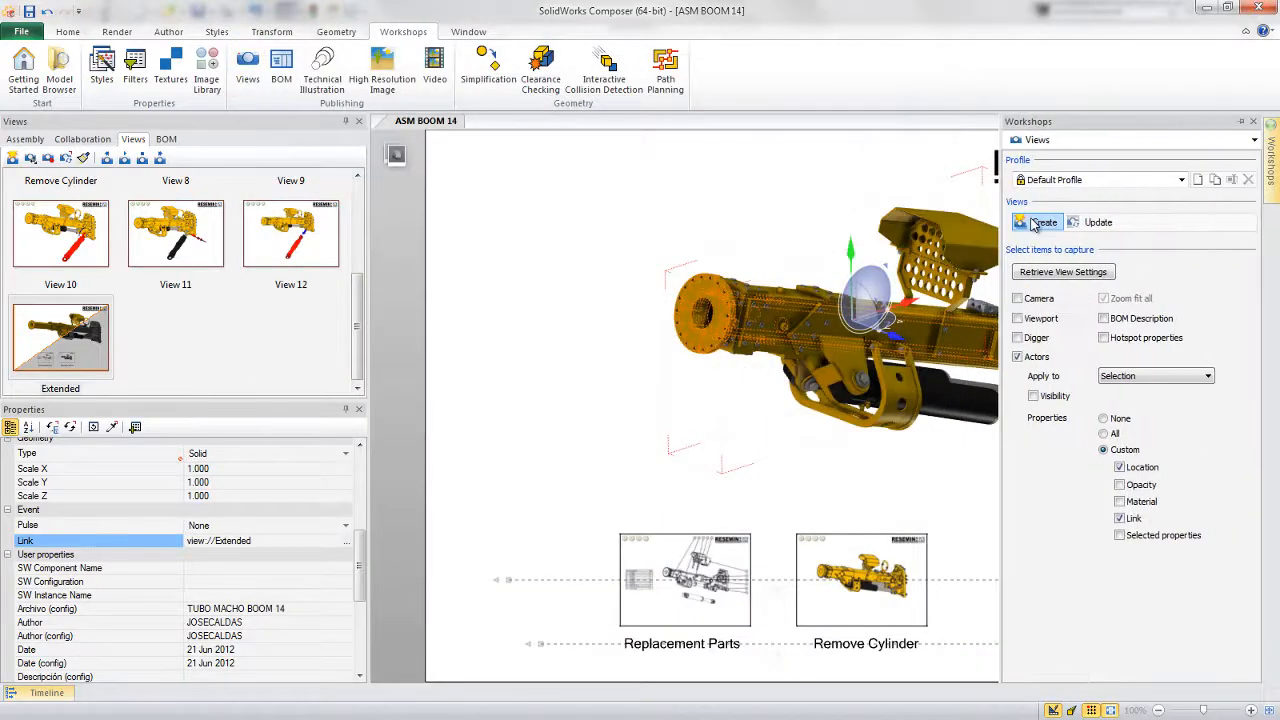
{"action": "left_click", "coordinate": [1038, 222]}
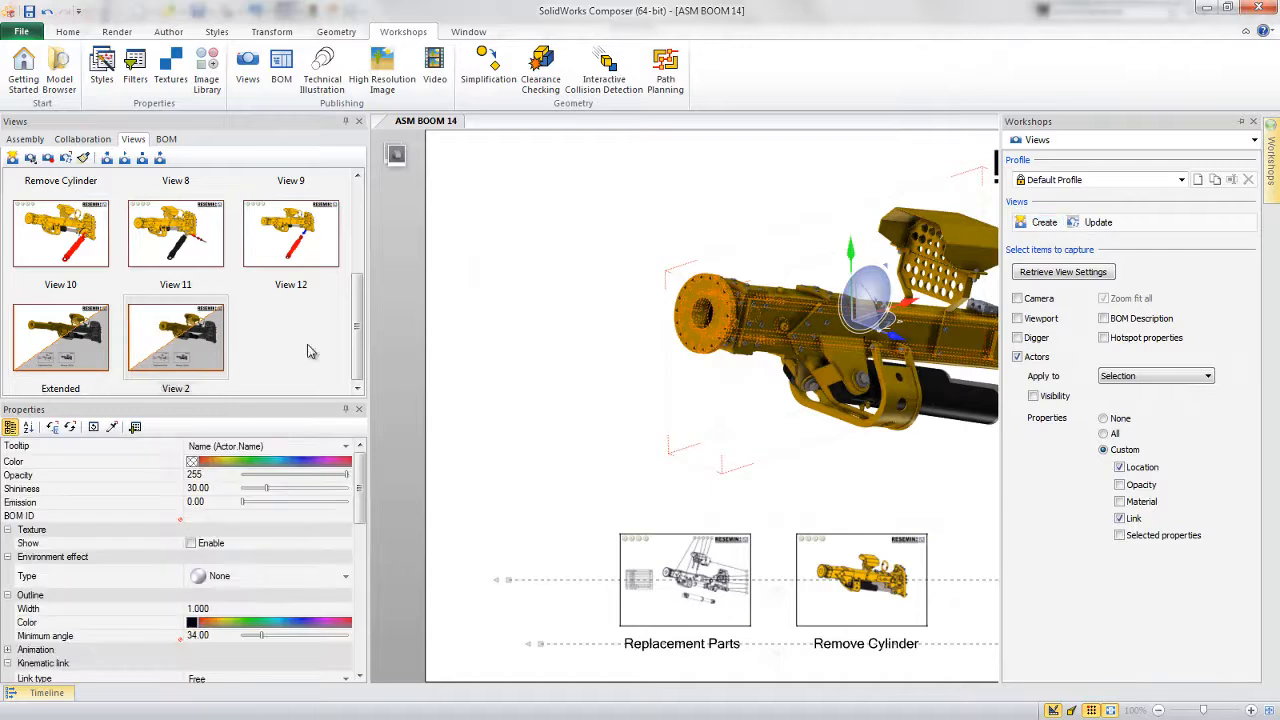
{"action": "left_click", "coordinate": [193, 352]}
{"action": "type", "text": "Ret"}
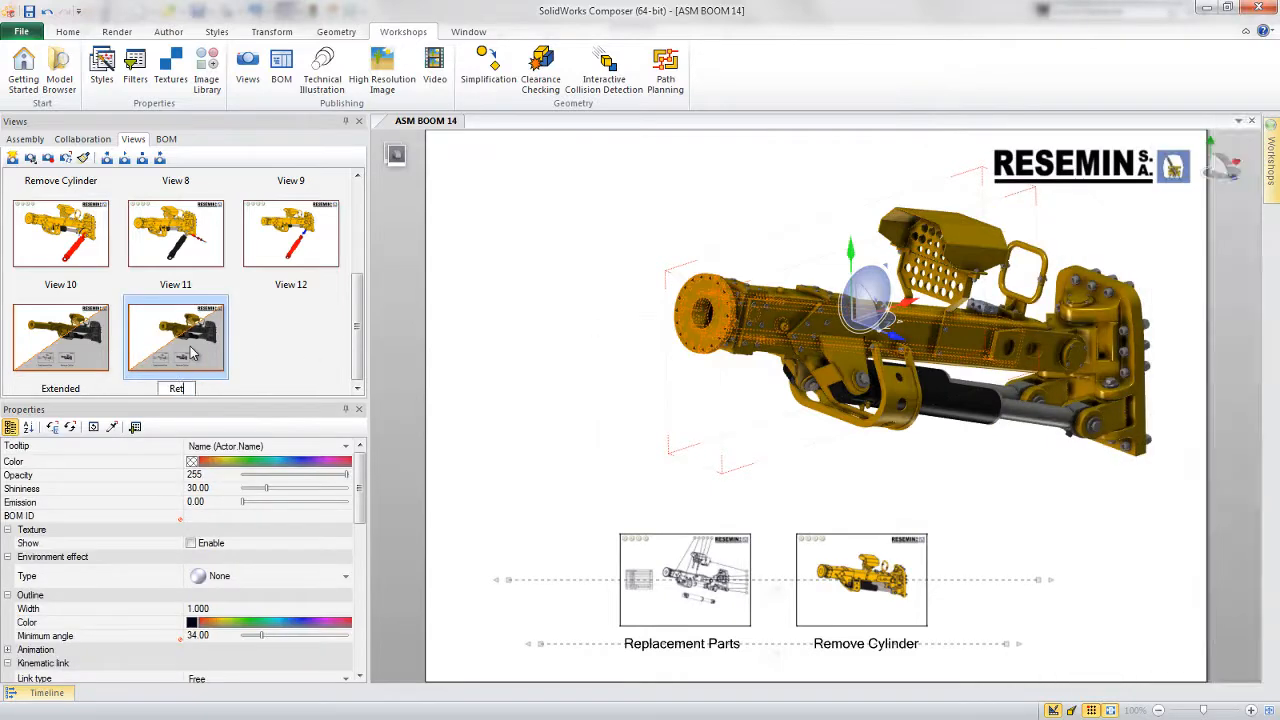
{"action": "type", "text": "racted"}
{"action": "key", "text": "Return"}
{"action": "left_click", "coordinate": [413, 366]}
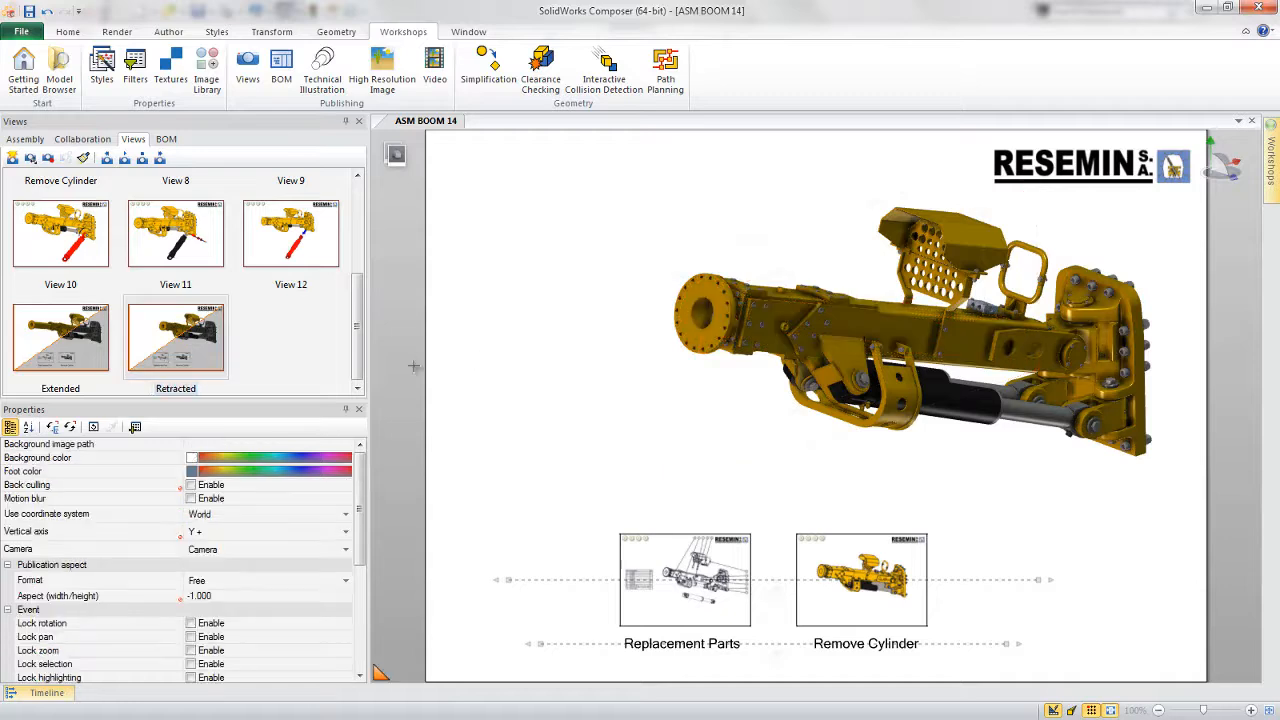
- Apply the Extended view, link the end flange and inner tube to view://Retracted, and update the Extended view
{"action": "left_click", "coordinate": [80, 352]}
{"action": "left_click_drag", "start_coordinate": [512, 226], "coordinate": [595, 358]}
{"action": "left_click_drag", "start_coordinate": [359, 490], "coordinate": [350, 562]}
{"action": "left_click", "coordinate": [300, 538]}
{"action": "left_click", "coordinate": [350, 538]}
{"action": "left_click", "coordinate": [447, 562]}
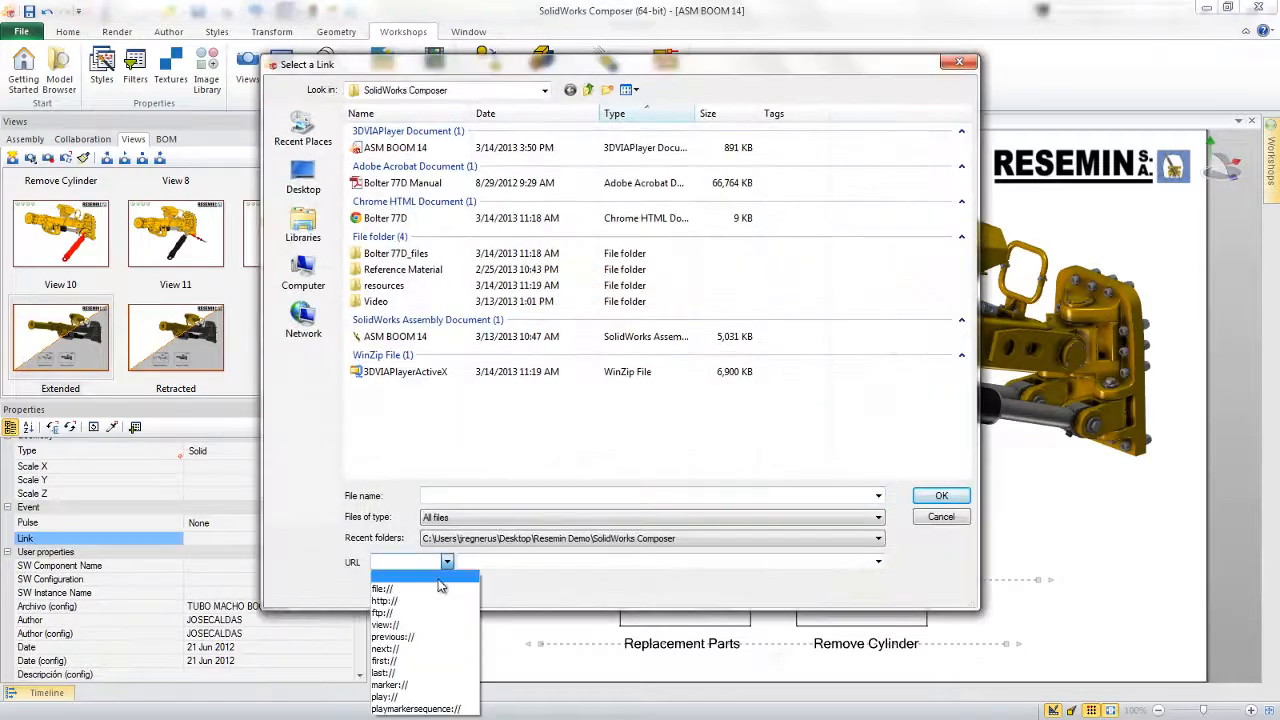
{"action": "left_click", "coordinate": [424, 625]}
{"action": "left_click", "coordinate": [878, 562]}
{"action": "left_click", "coordinate": [666, 677]}
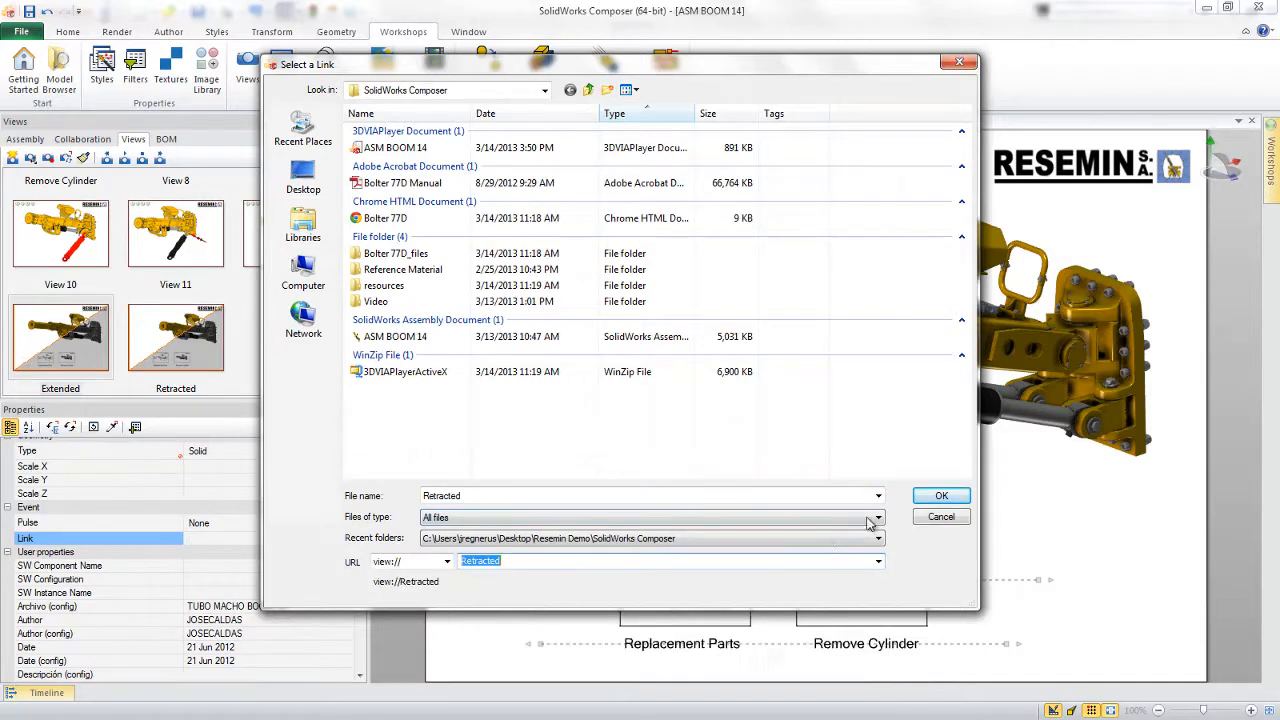
{"action": "left_click", "coordinate": [935, 497]}
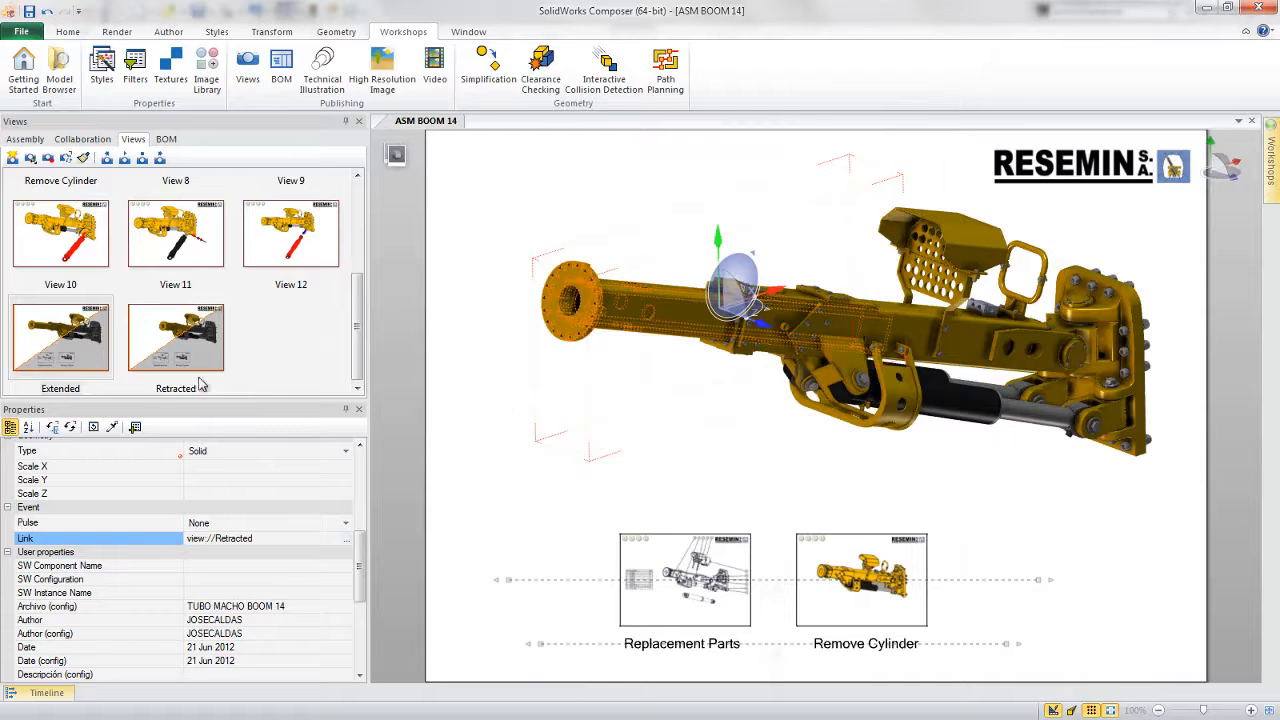
{"action": "left_click", "coordinate": [49, 161]}
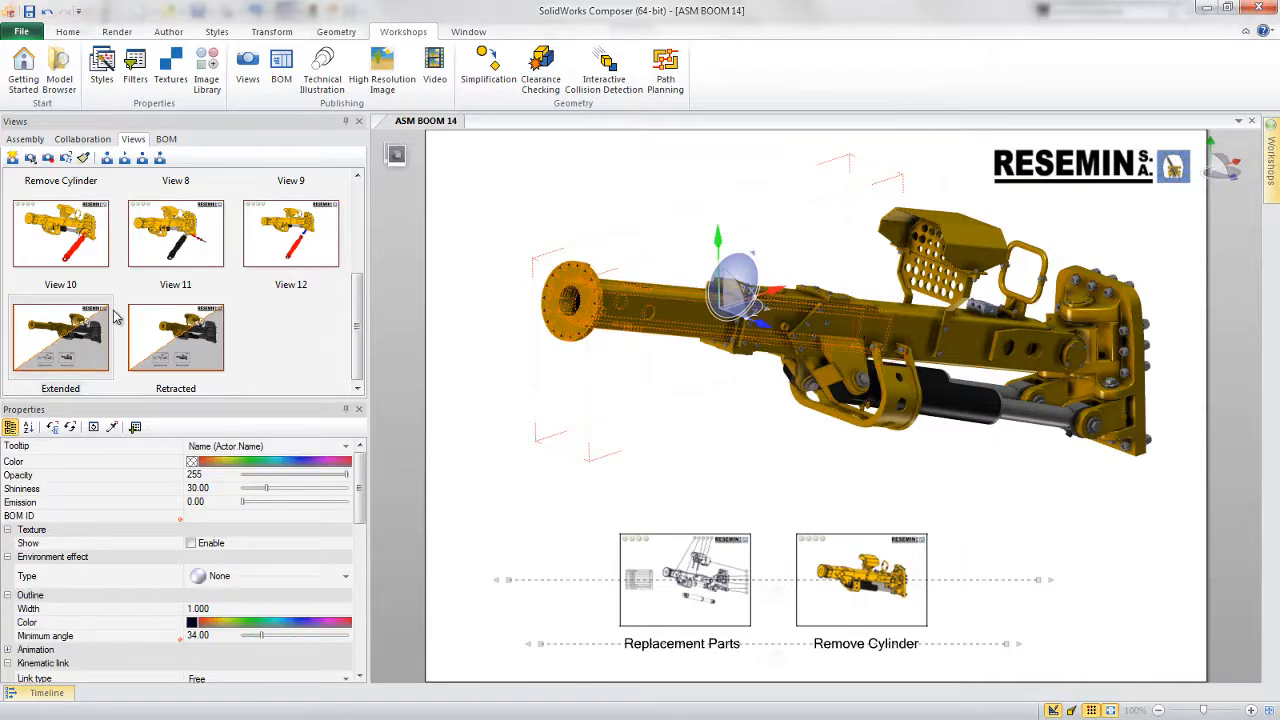
- Show the Default view and apply the Extended and Retracted custom views to it in turn
{"action": "scroll", "coordinate": [357, 340], "scroll_direction": "up", "scroll_amount": 3}
{"action": "left_click", "coordinate": [60, 212]}
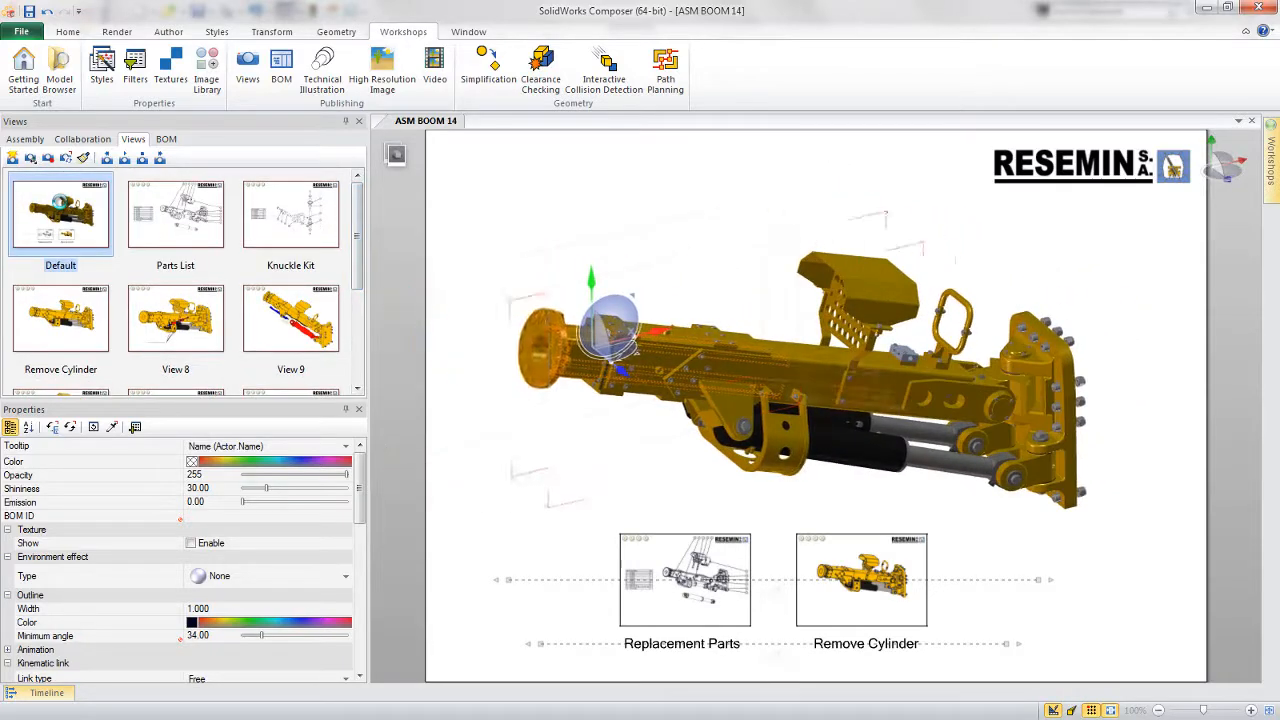
{"action": "left_click", "coordinate": [468, 216]}
{"action": "left_click_drag", "start_coordinate": [360, 246], "coordinate": [360, 350]}
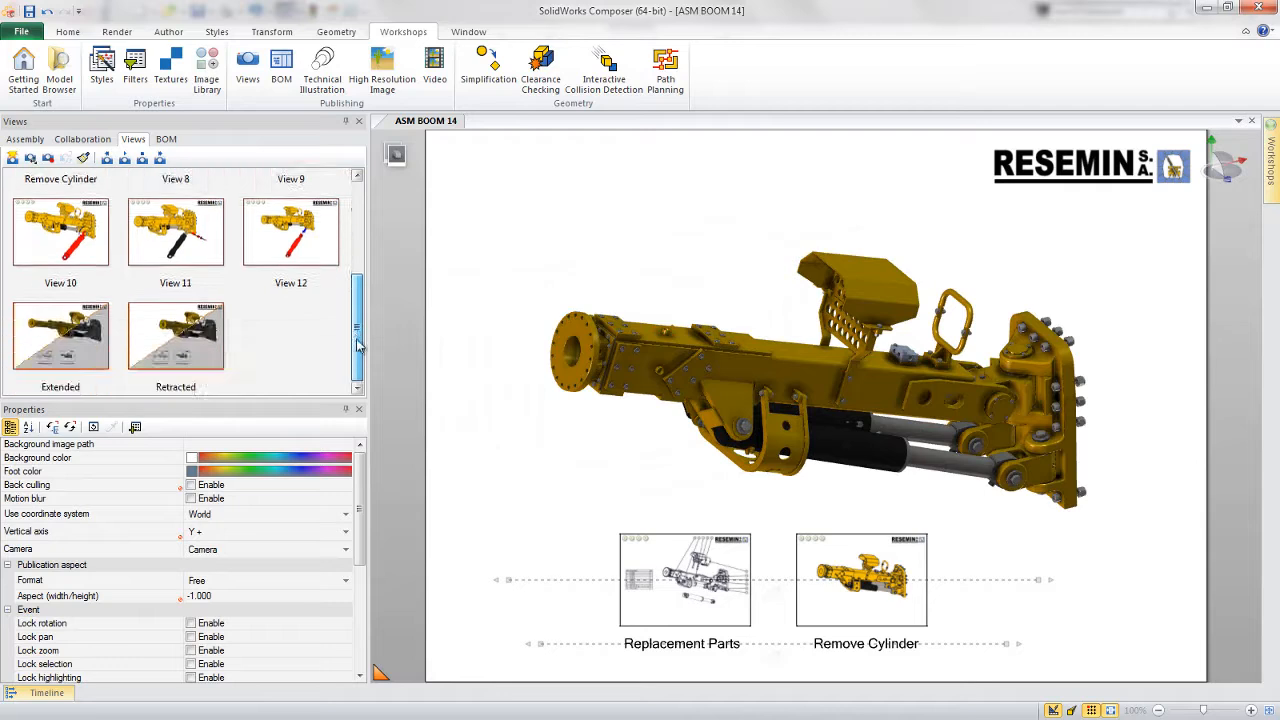
{"action": "left_click", "coordinate": [55, 348]}
{"action": "left_click", "coordinate": [150, 345]}
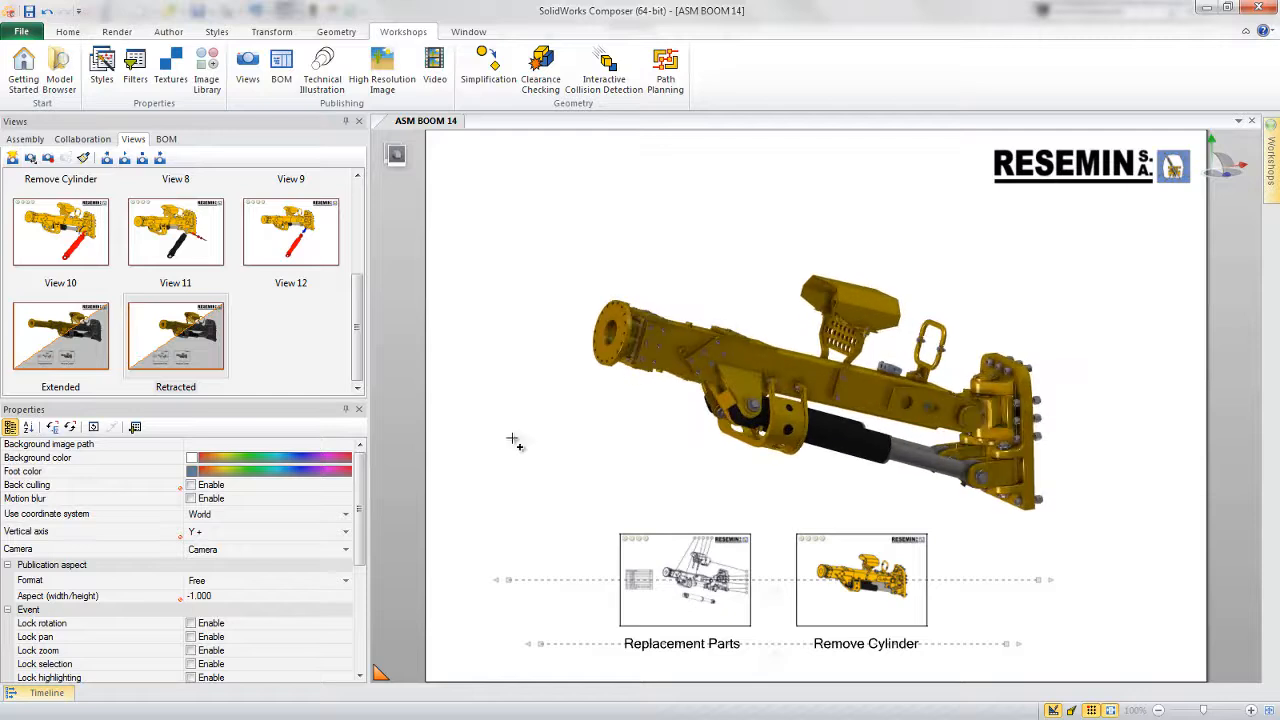
- Update the Default view with the current scene showing the retracted boom
{"action": "scroll", "coordinate": [160, 242], "scroll_direction": "up", "scroll_amount": 3}
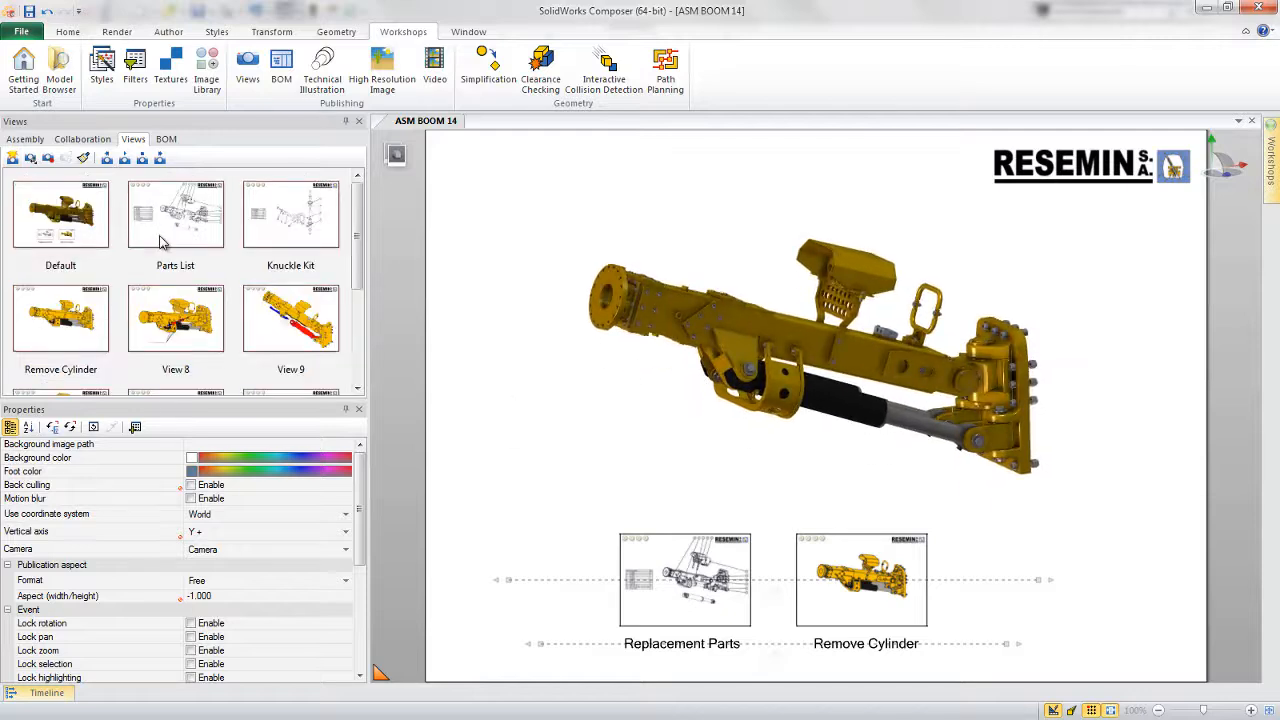
{"action": "left_click", "coordinate": [103, 206]}
{"action": "left_click", "coordinate": [53, 160]}
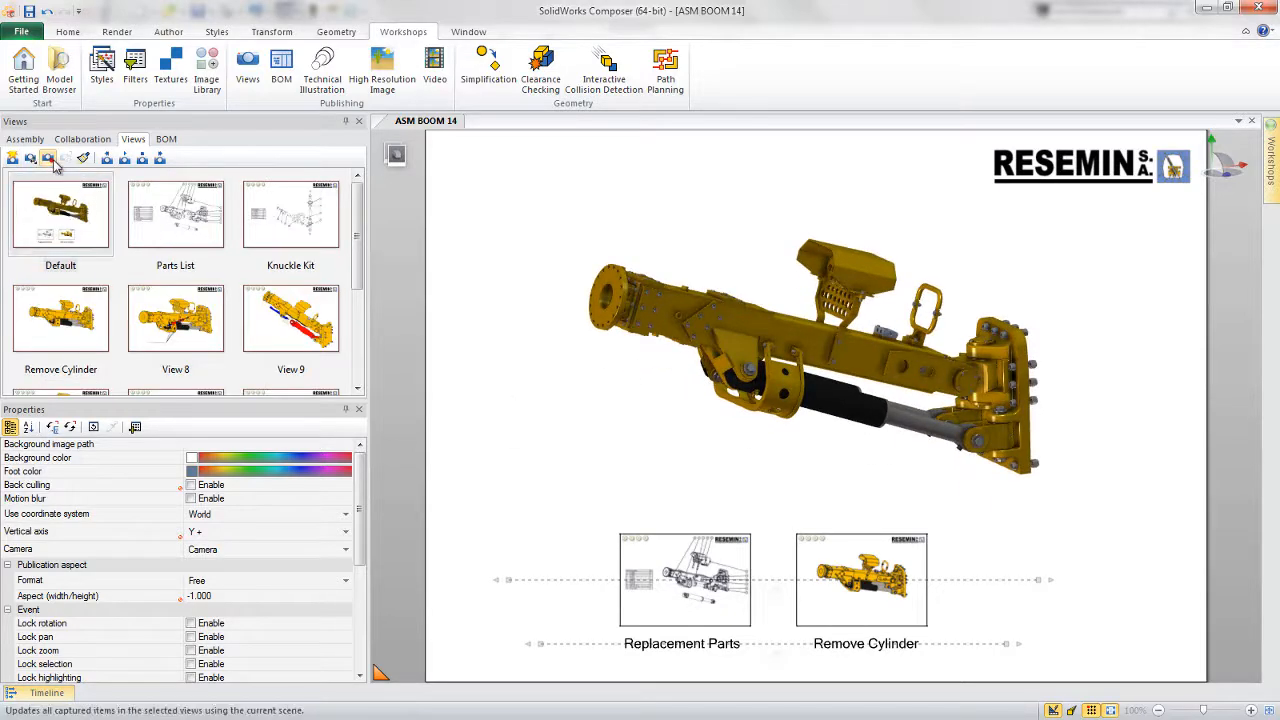
{"action": "left_click", "coordinate": [50, 160]}
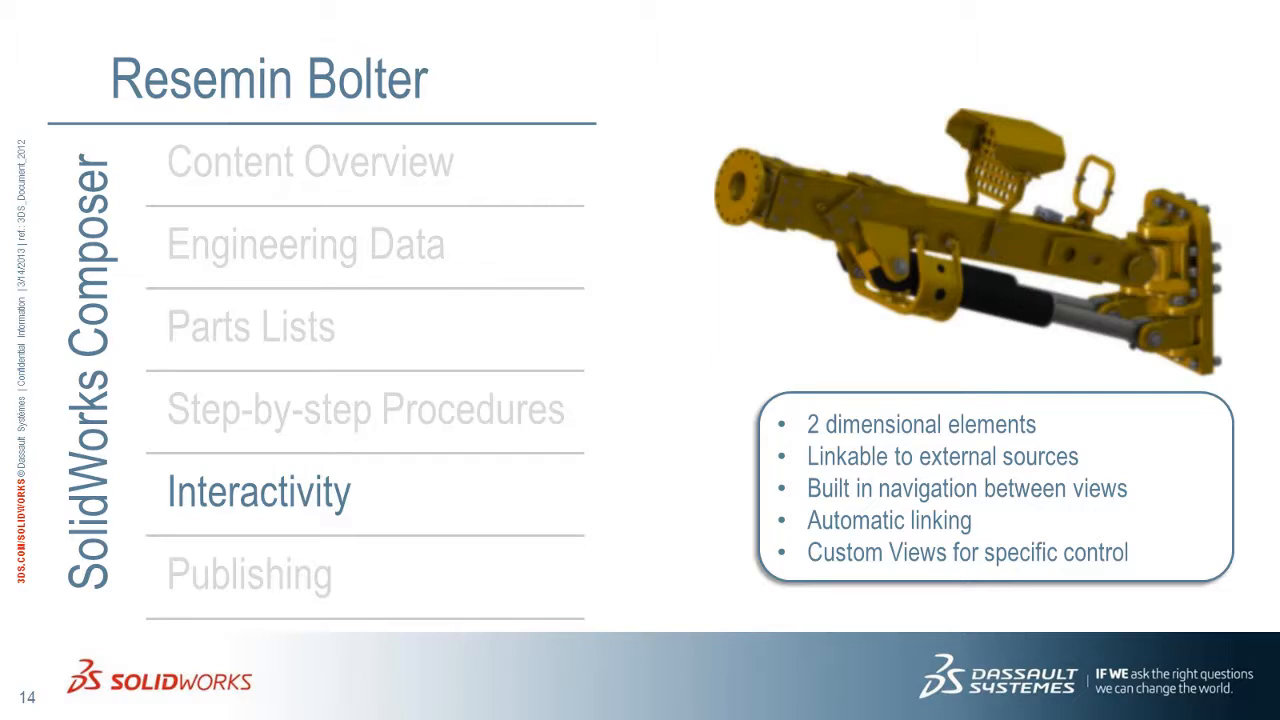
{"action": "key", "text": "Right"}
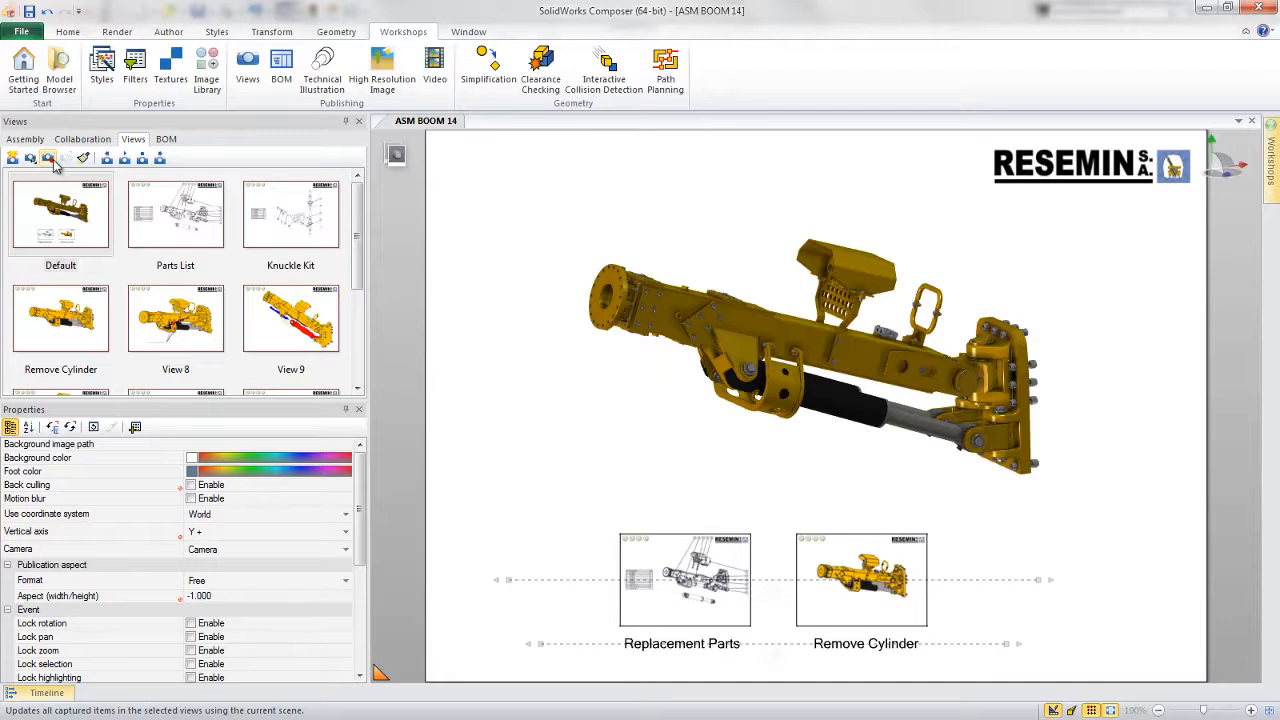
- Publish the document to HTML as ASM BOOM 14 on the Desktop, using the Simple HTML output profile
{"action": "left_click", "coordinate": [21, 31]}
{"action": "mouse_move", "coordinate": [44, 310]}
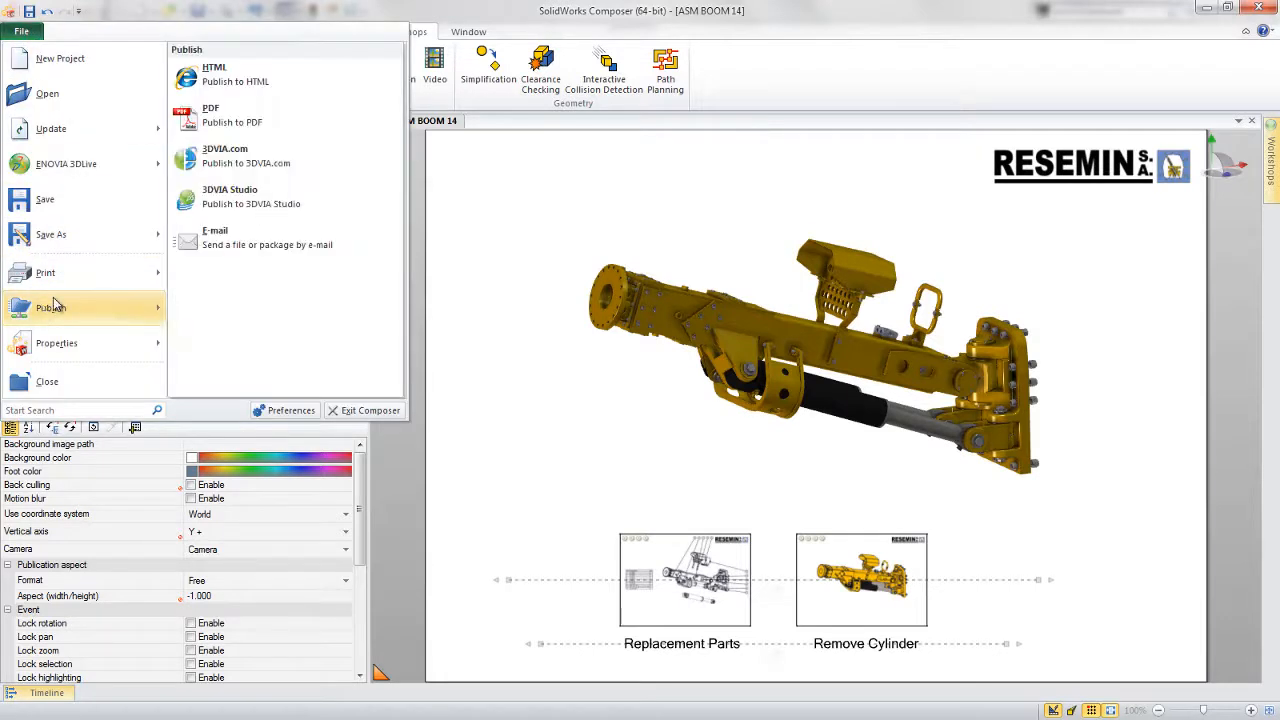
{"action": "left_click", "coordinate": [212, 78]}
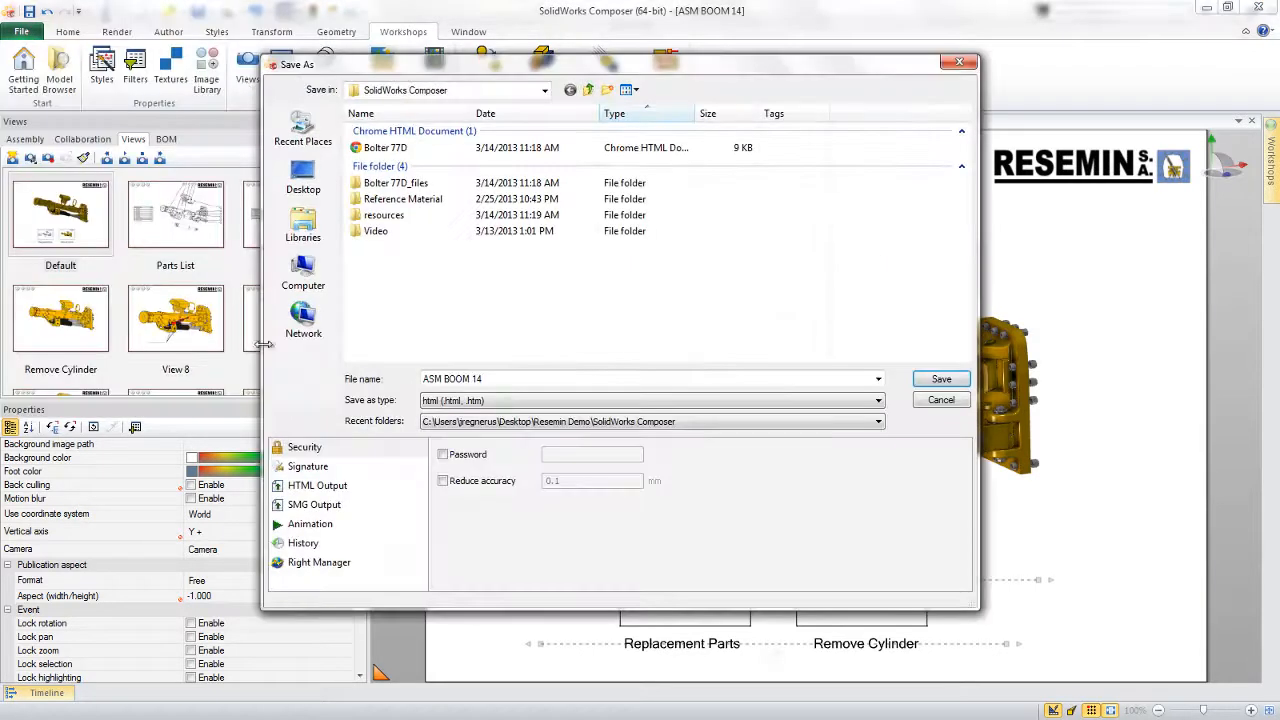
{"action": "left_click", "coordinate": [318, 487]}
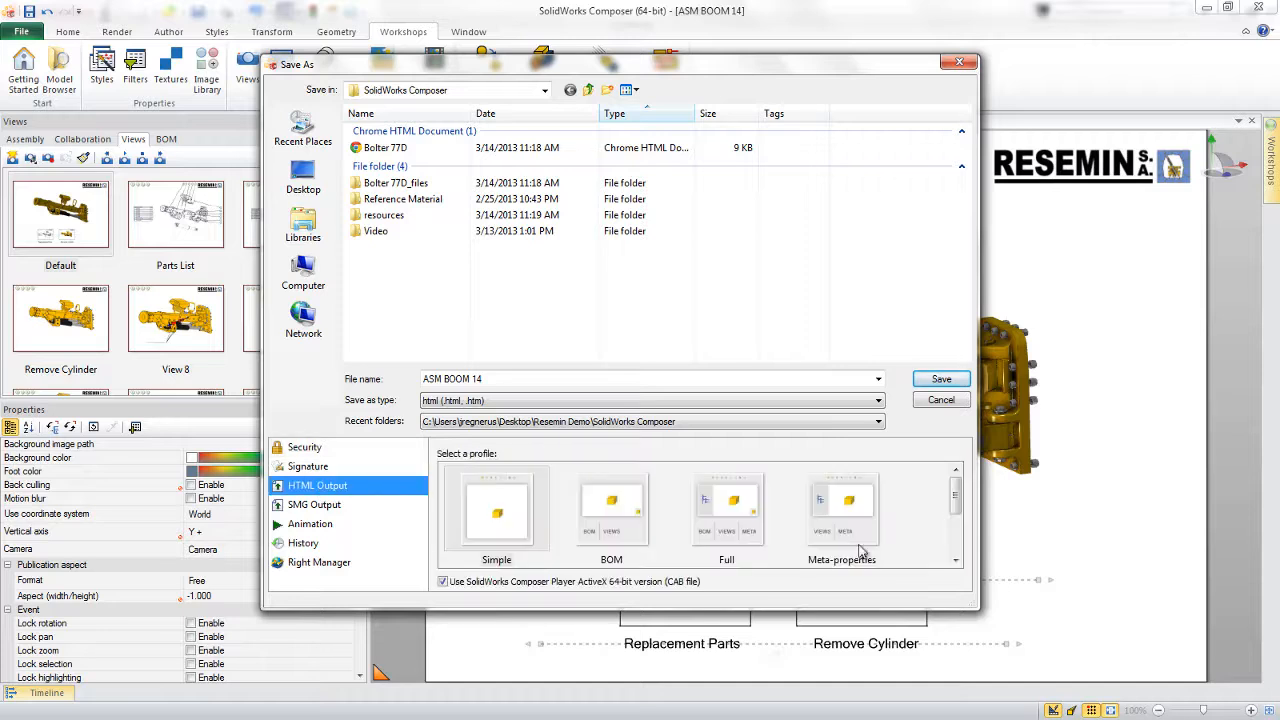
{"action": "mouse_move", "coordinate": [955, 500]}
{"action": "left_mouse_down"}
{"action": "mouse_move", "coordinate": [956, 550]}
{"action": "mouse_move", "coordinate": [956, 502]}
{"action": "left_mouse_up"}
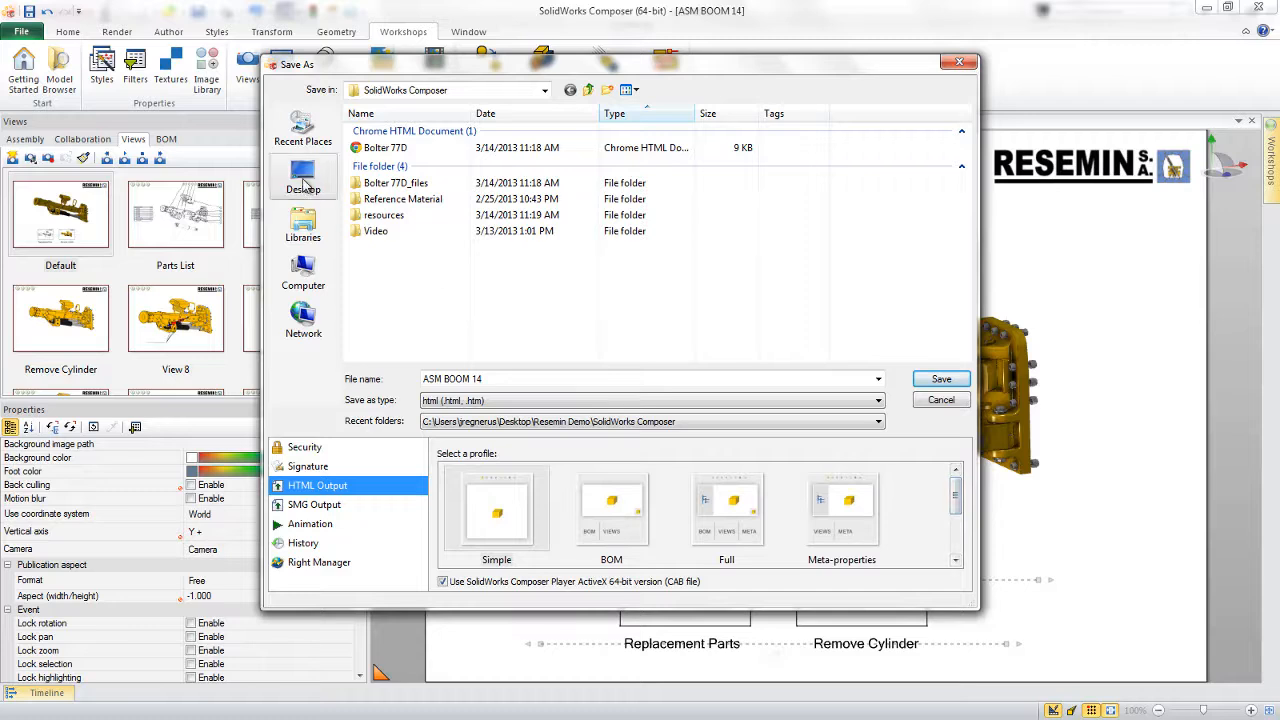
{"action": "left_click", "coordinate": [303, 180]}
{"action": "left_click", "coordinate": [941, 381]}
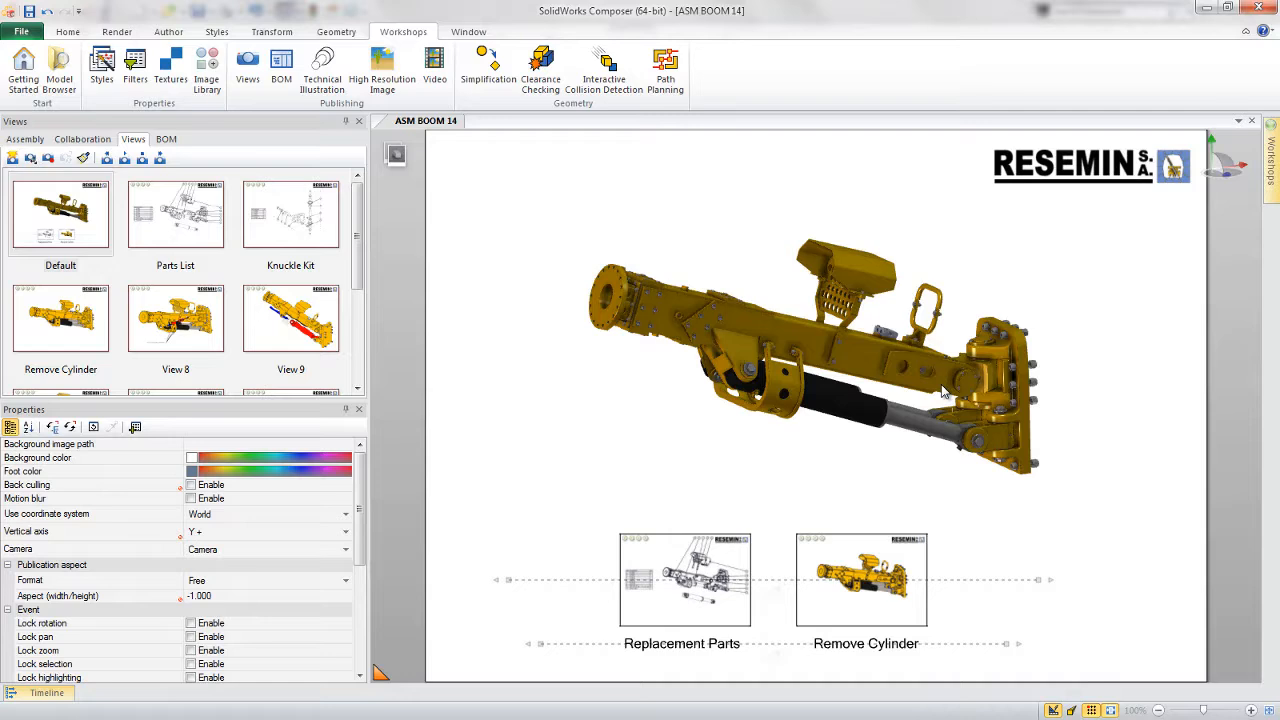
- Switch to the Desktop and open the published ASM BOOM 14 HTML page in Internet Explorer
{"action": "key", "text": "super+d"}
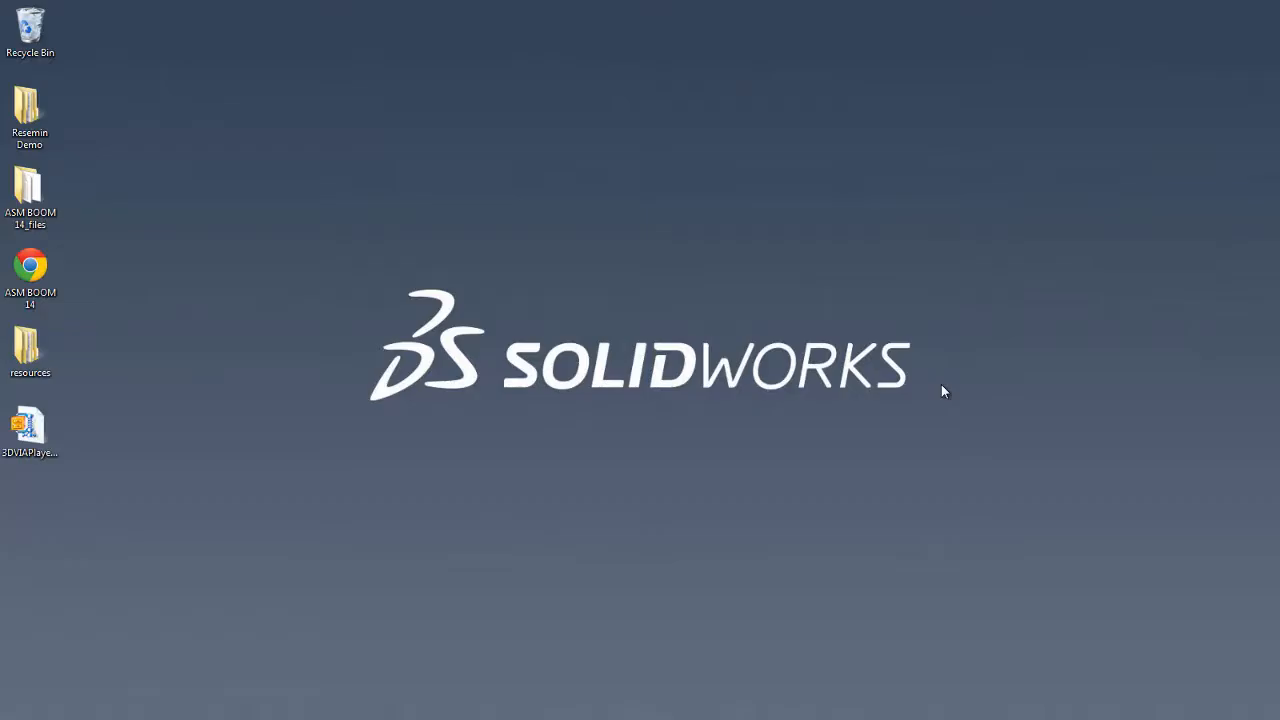
{"action": "right_click", "coordinate": [15, 272]}
{"action": "mouse_move", "coordinate": [203, 360]}
{"action": "left_click", "coordinate": [310, 394]}
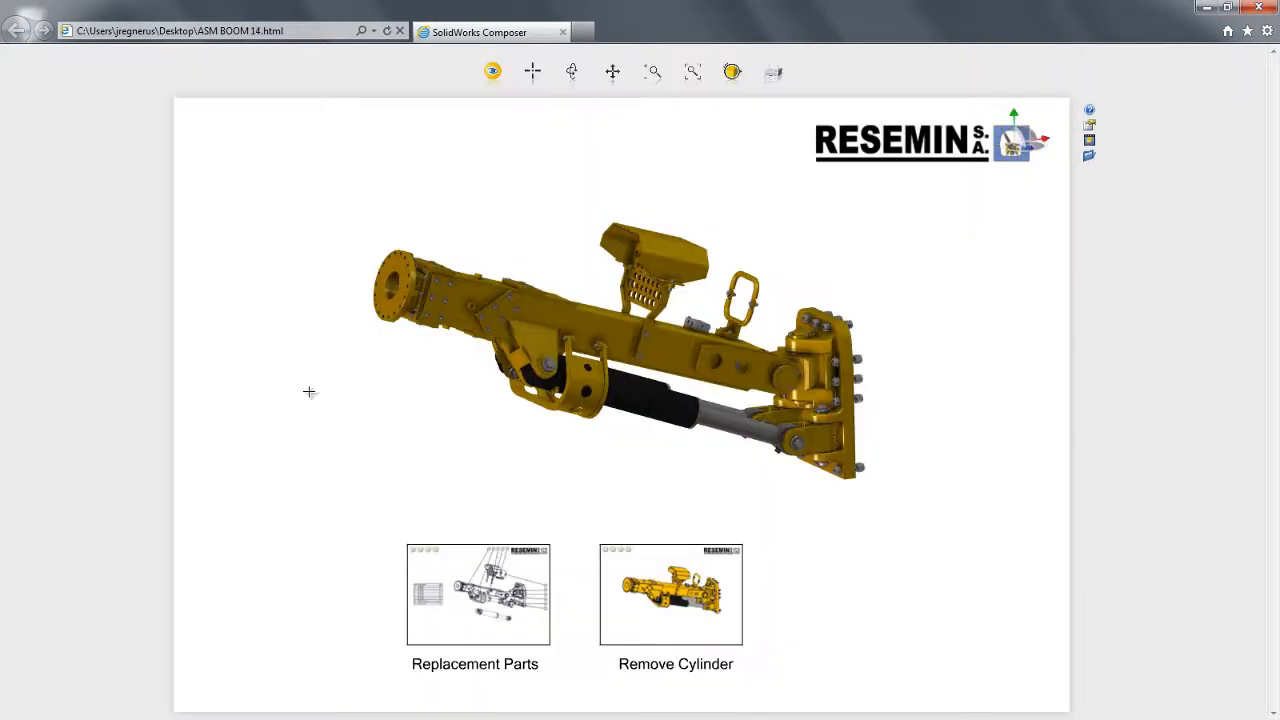
- Rotate the boom in the published page and test its linked end flange and inner tube by toggling Extended and Retracted
{"action": "left_click", "coordinate": [573, 76]}
{"action": "left_click_drag", "start_coordinate": [545, 400], "coordinate": [577, 425]}
{"action": "left_click_drag", "start_coordinate": [623, 463], "coordinate": [703, 411]}
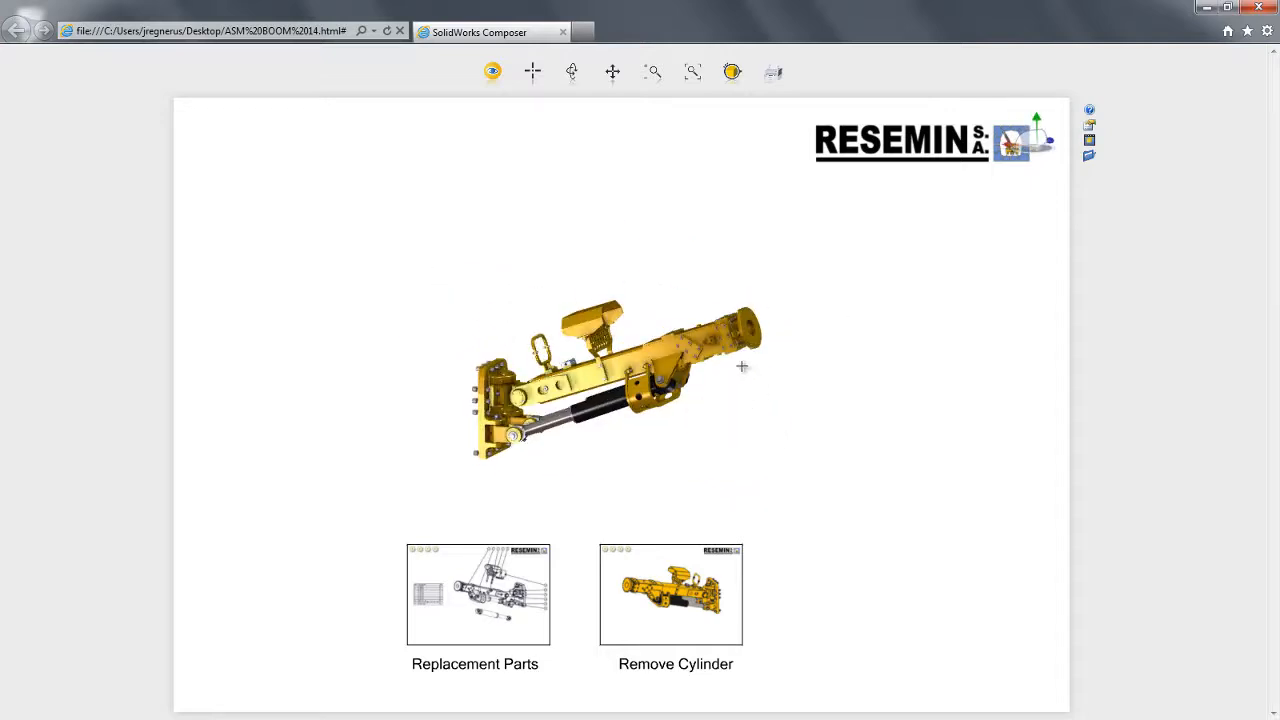
{"action": "left_click", "coordinate": [749, 334]}
{"action": "left_click", "coordinate": [834, 320]}
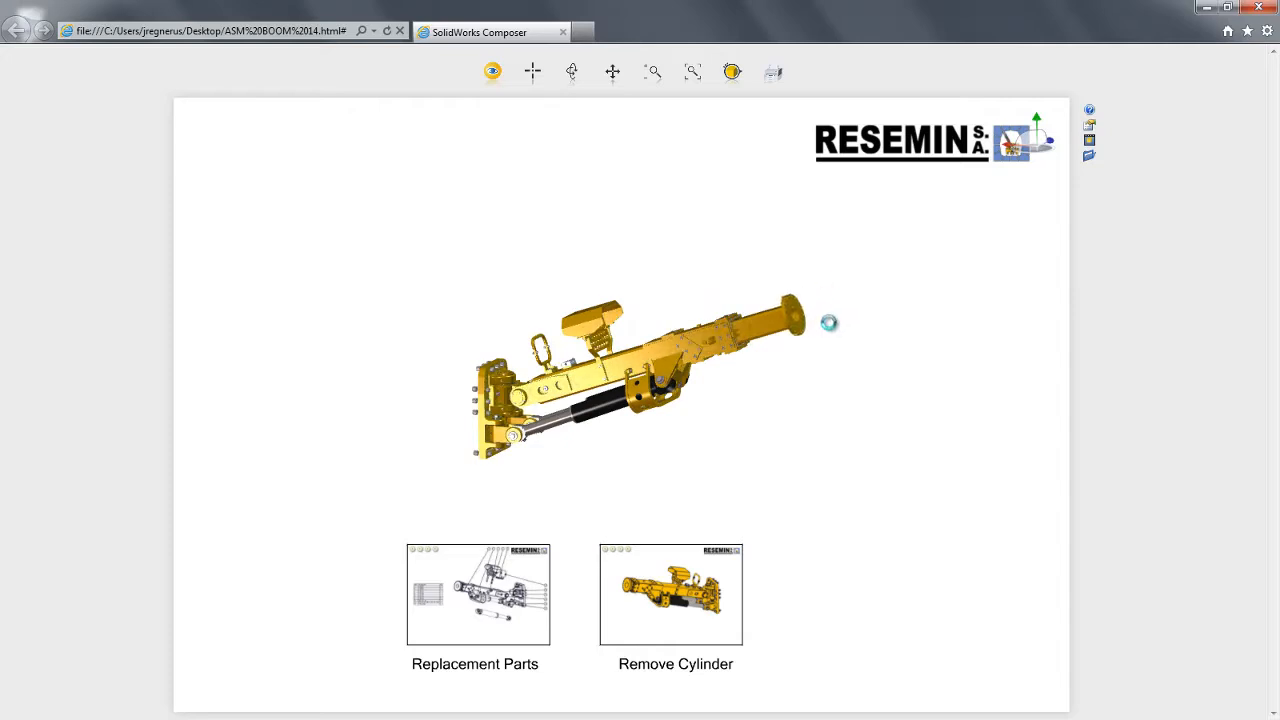
{"action": "left_click", "coordinate": [767, 335]}
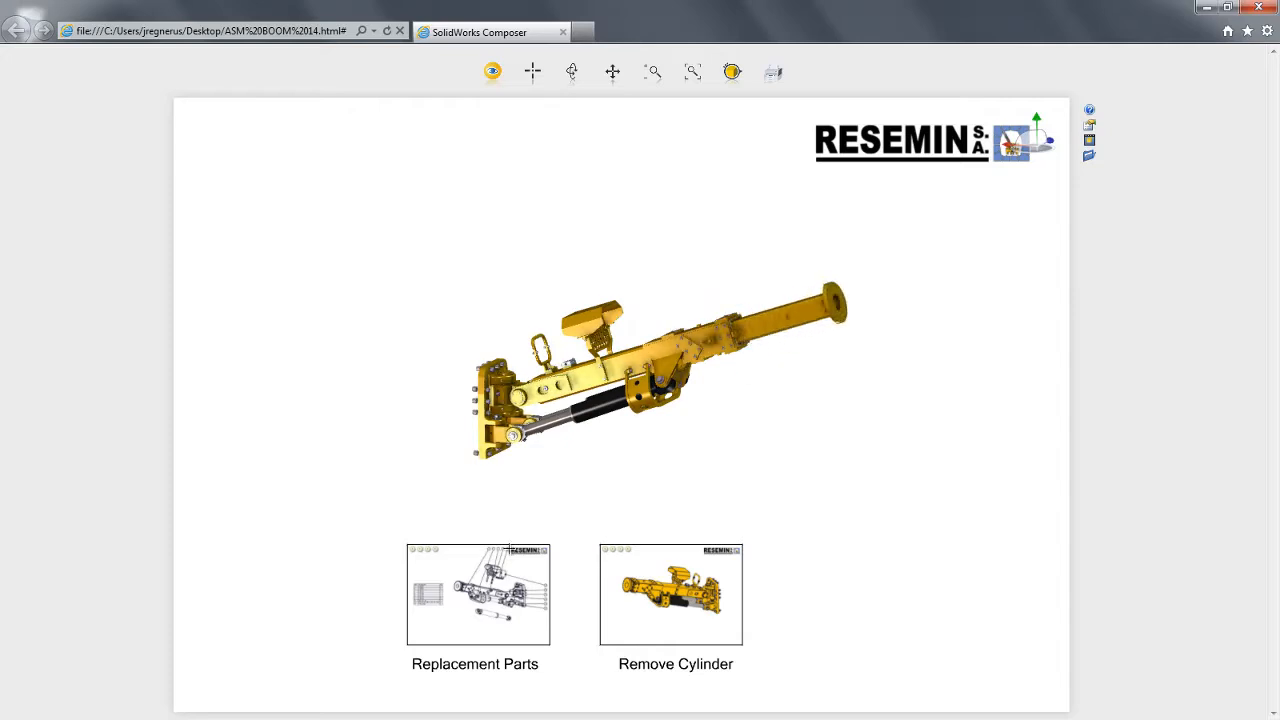
- Follow the Replacement Parts link and the knuckle's link to its kit view, and return to the first view
{"action": "left_click", "coordinate": [487, 578]}
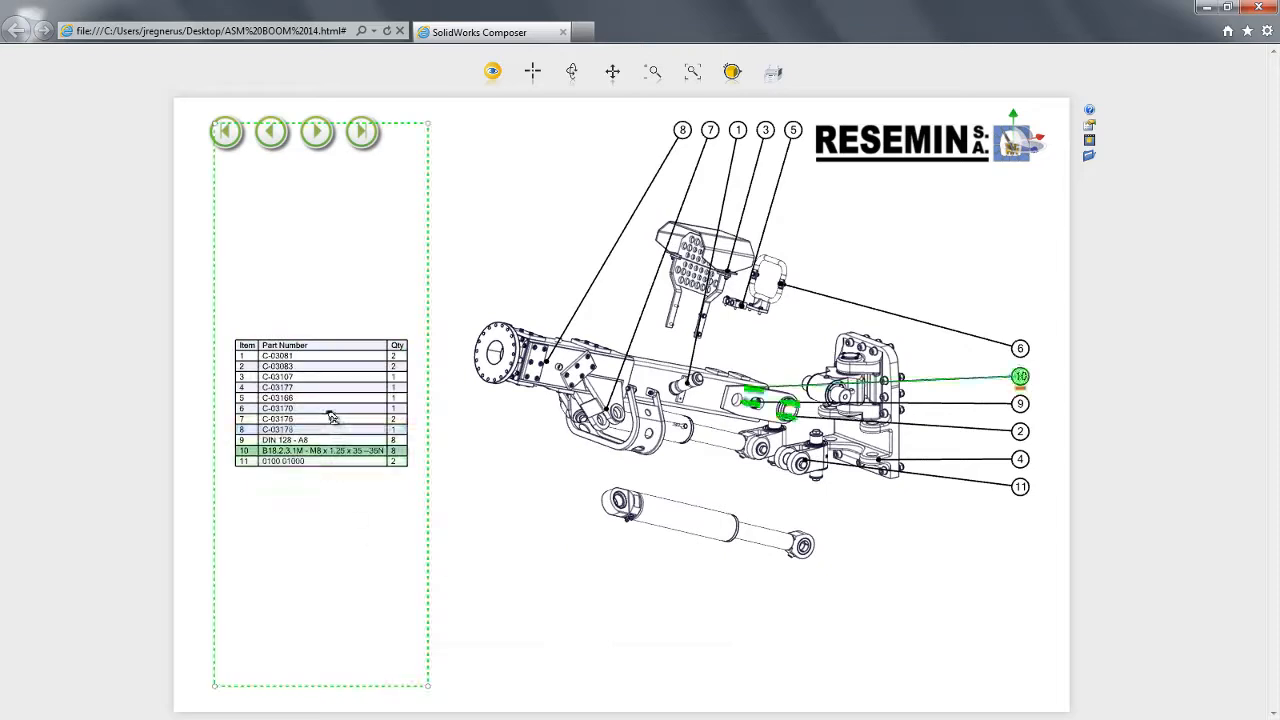
{"action": "left_click", "coordinate": [817, 472]}
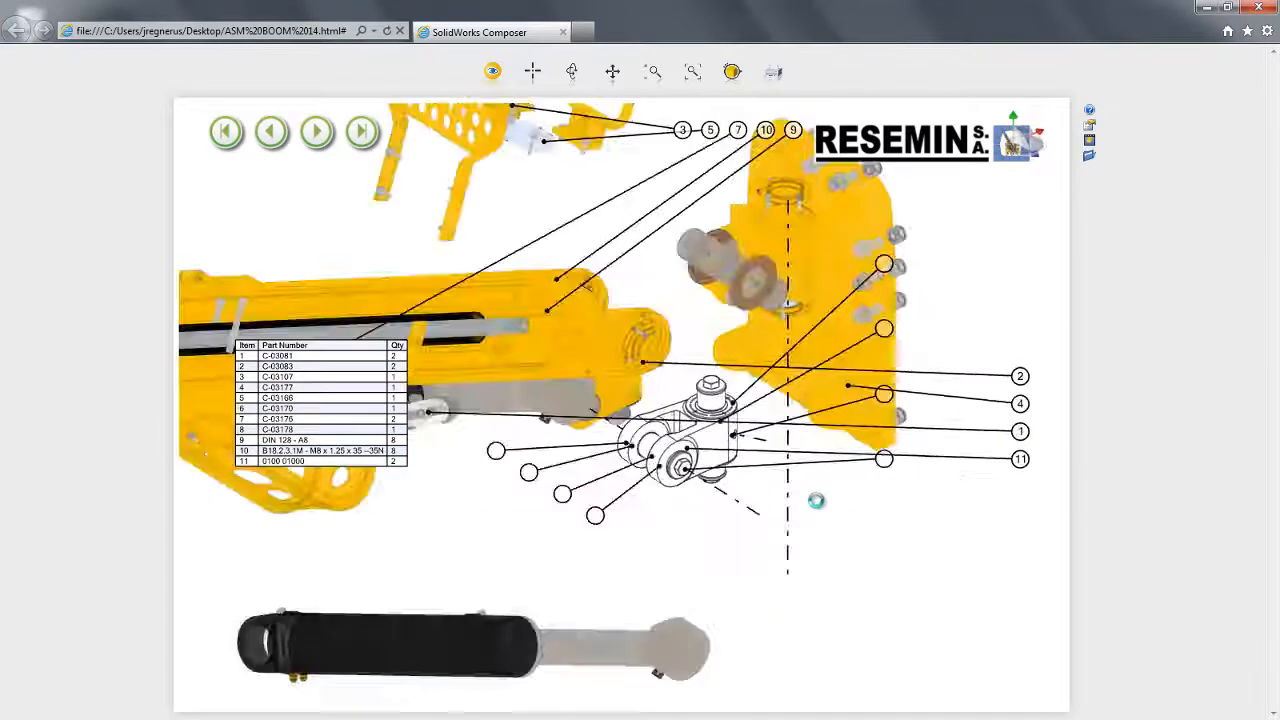
{"action": "left_click", "coordinate": [220, 122]}
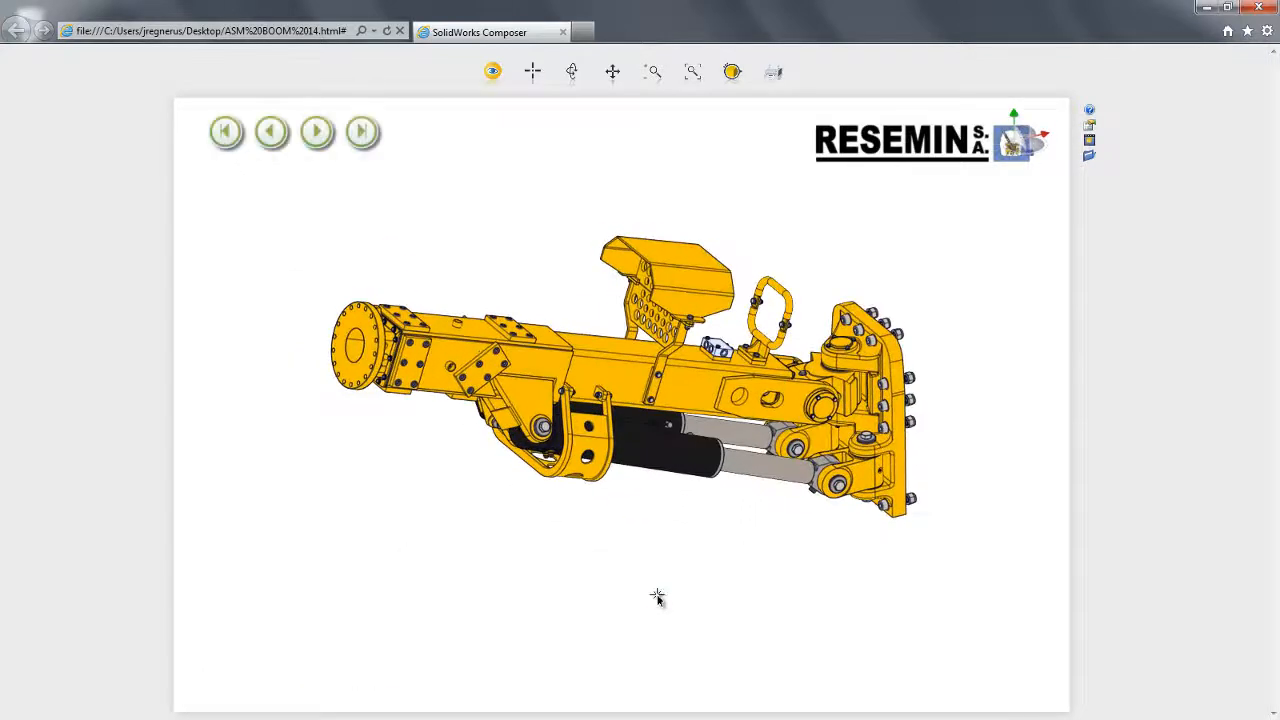
- Go through the Remove Cylinder procedure view by view, from the expander pin hardware to the detached cylinder
{"action": "left_click", "coordinate": [317, 133]}
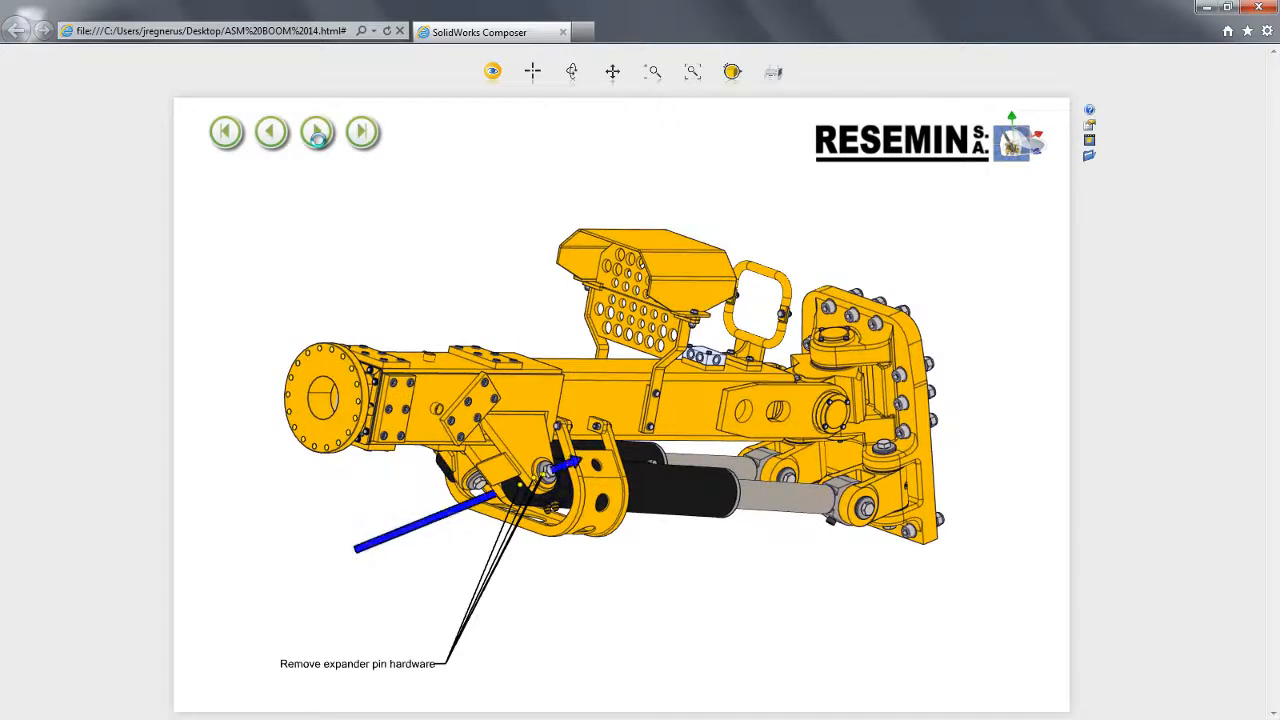
{"action": "left_click", "coordinate": [317, 133]}
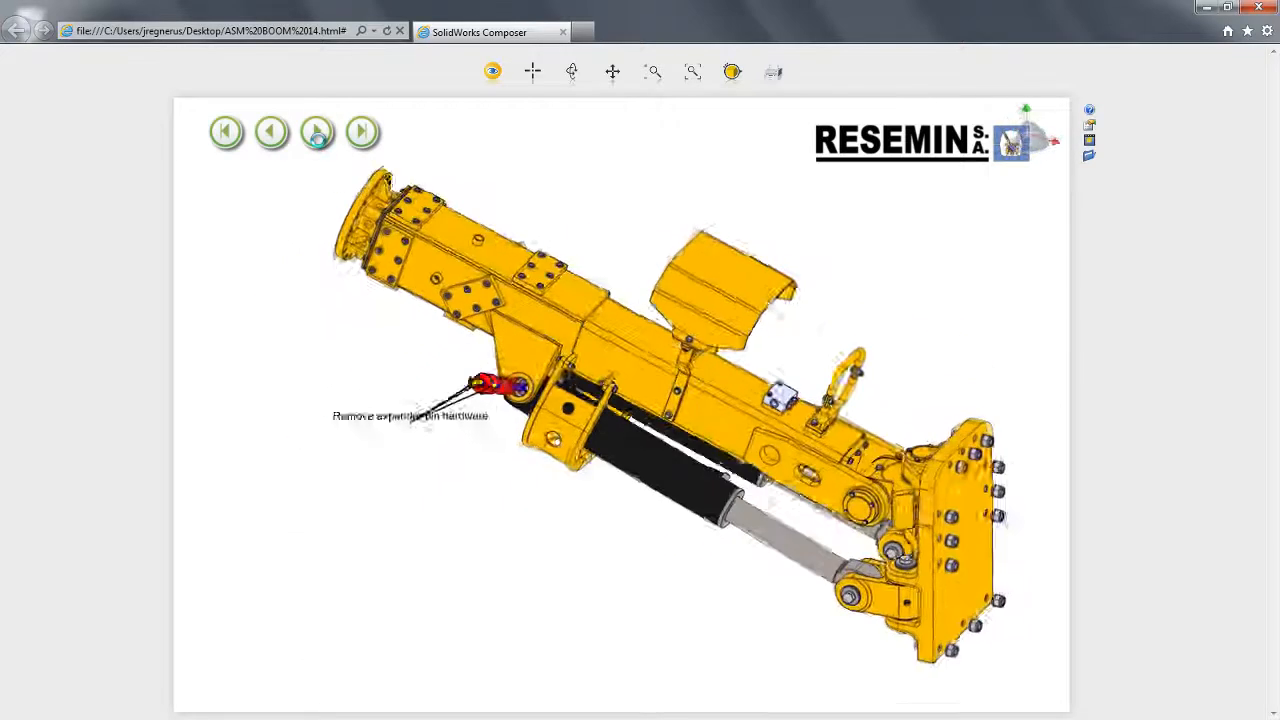
{"action": "left_click", "coordinate": [317, 133]}
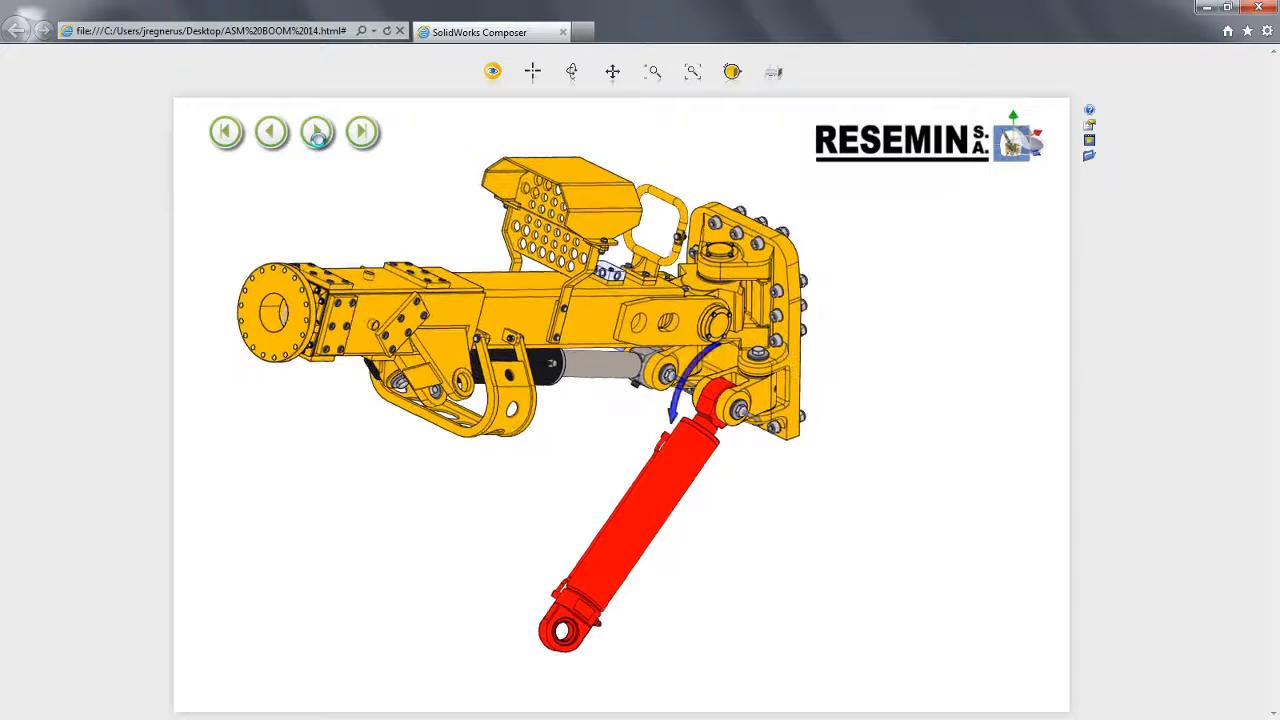
{"action": "left_click", "coordinate": [317, 134]}
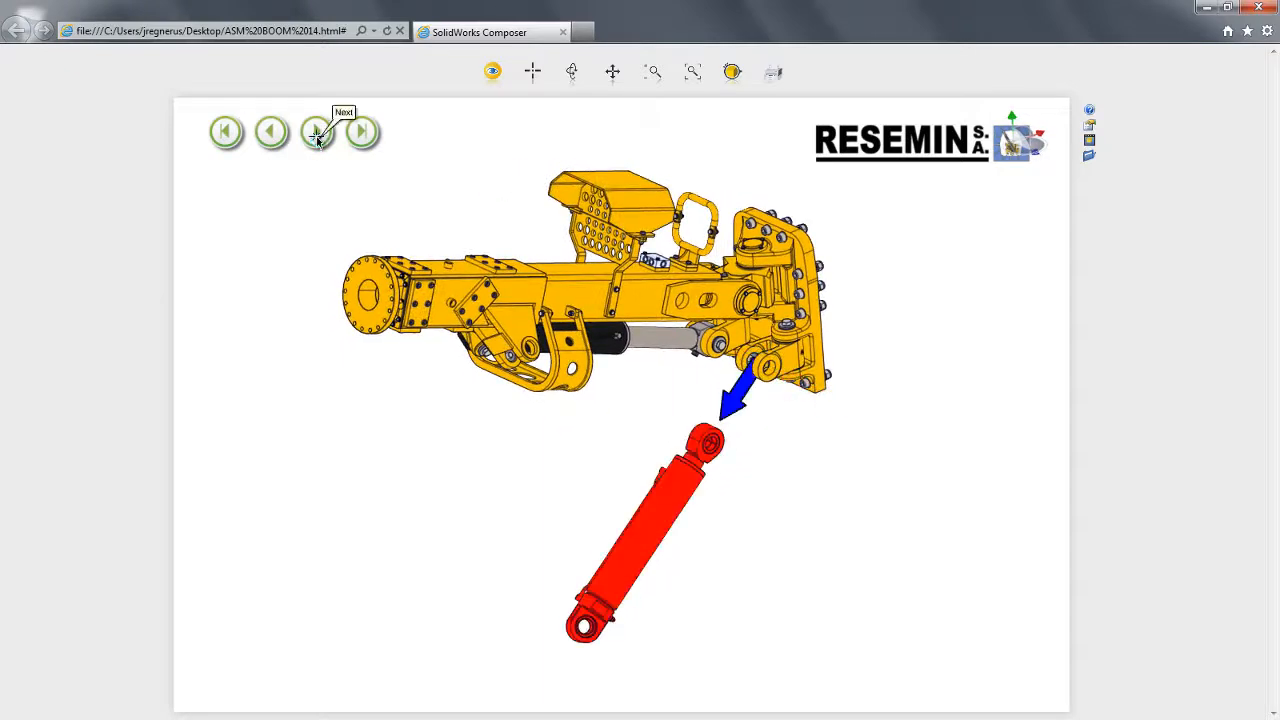
- Load the published document's animation with its playback controls and play it
{"action": "left_click", "coordinate": [1089, 142]}
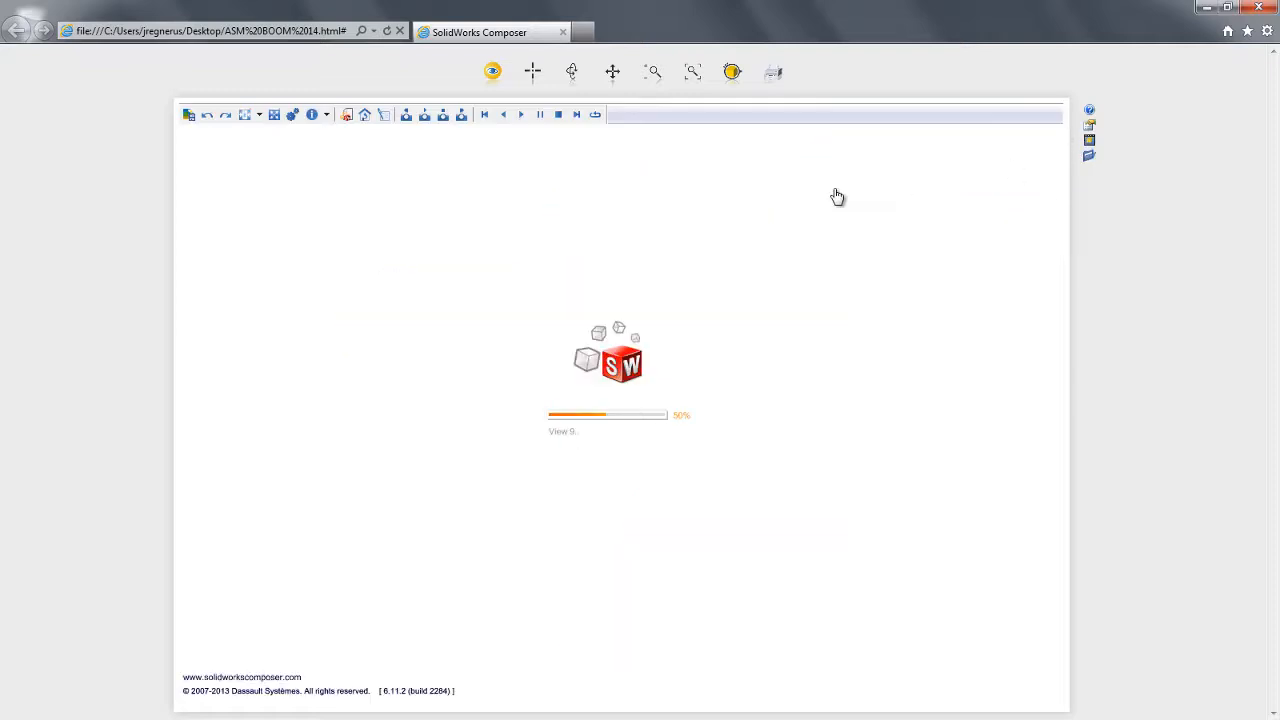
{"action": "left_click", "coordinate": [522, 115]}
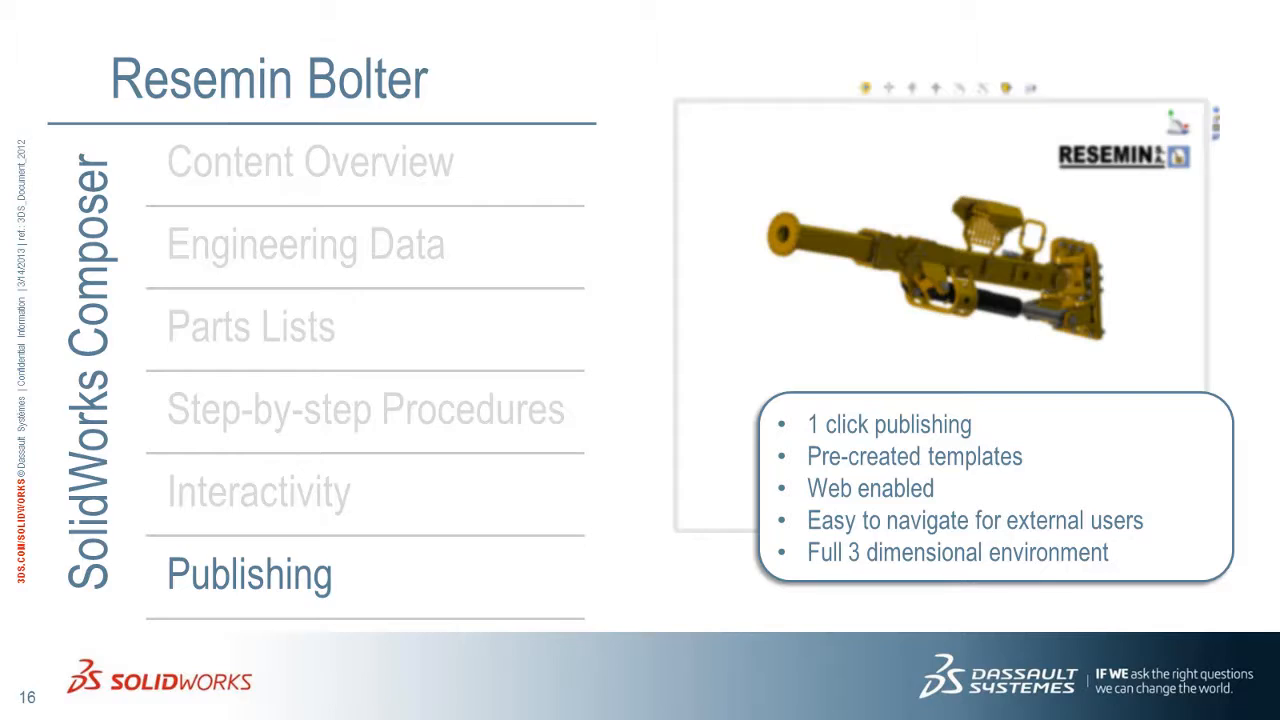
{"action": "key", "text": "Right"}
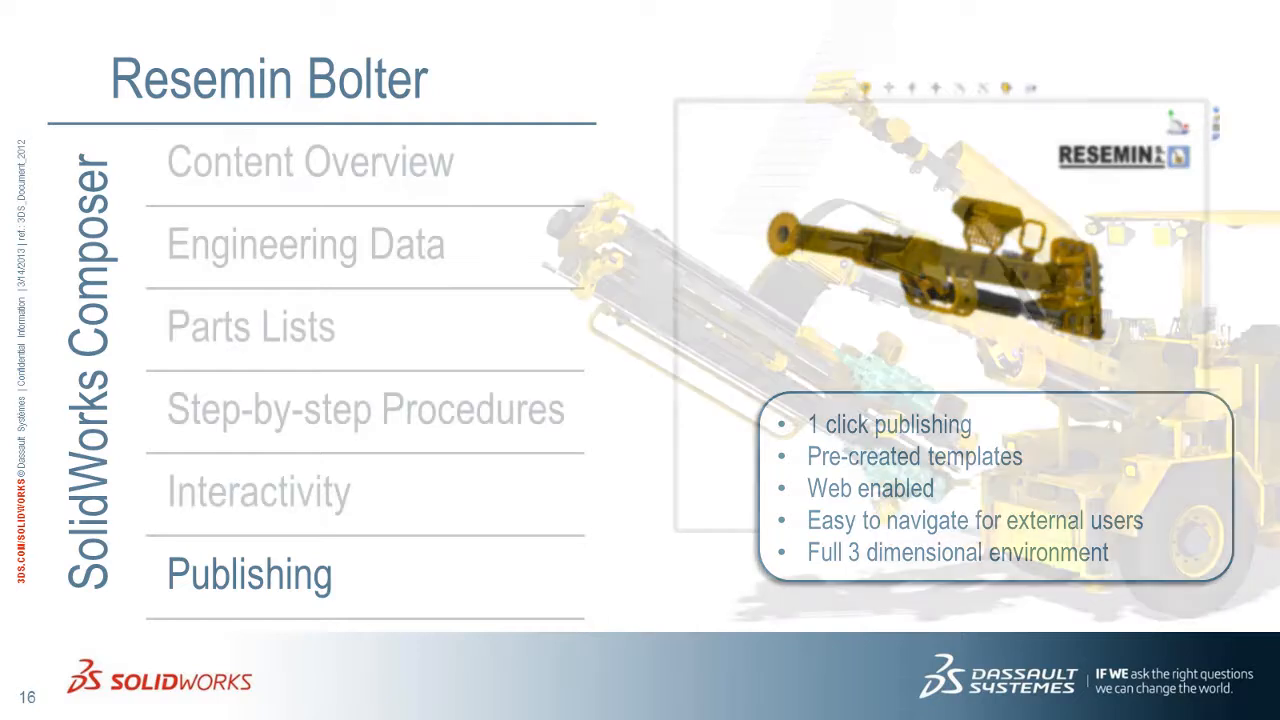